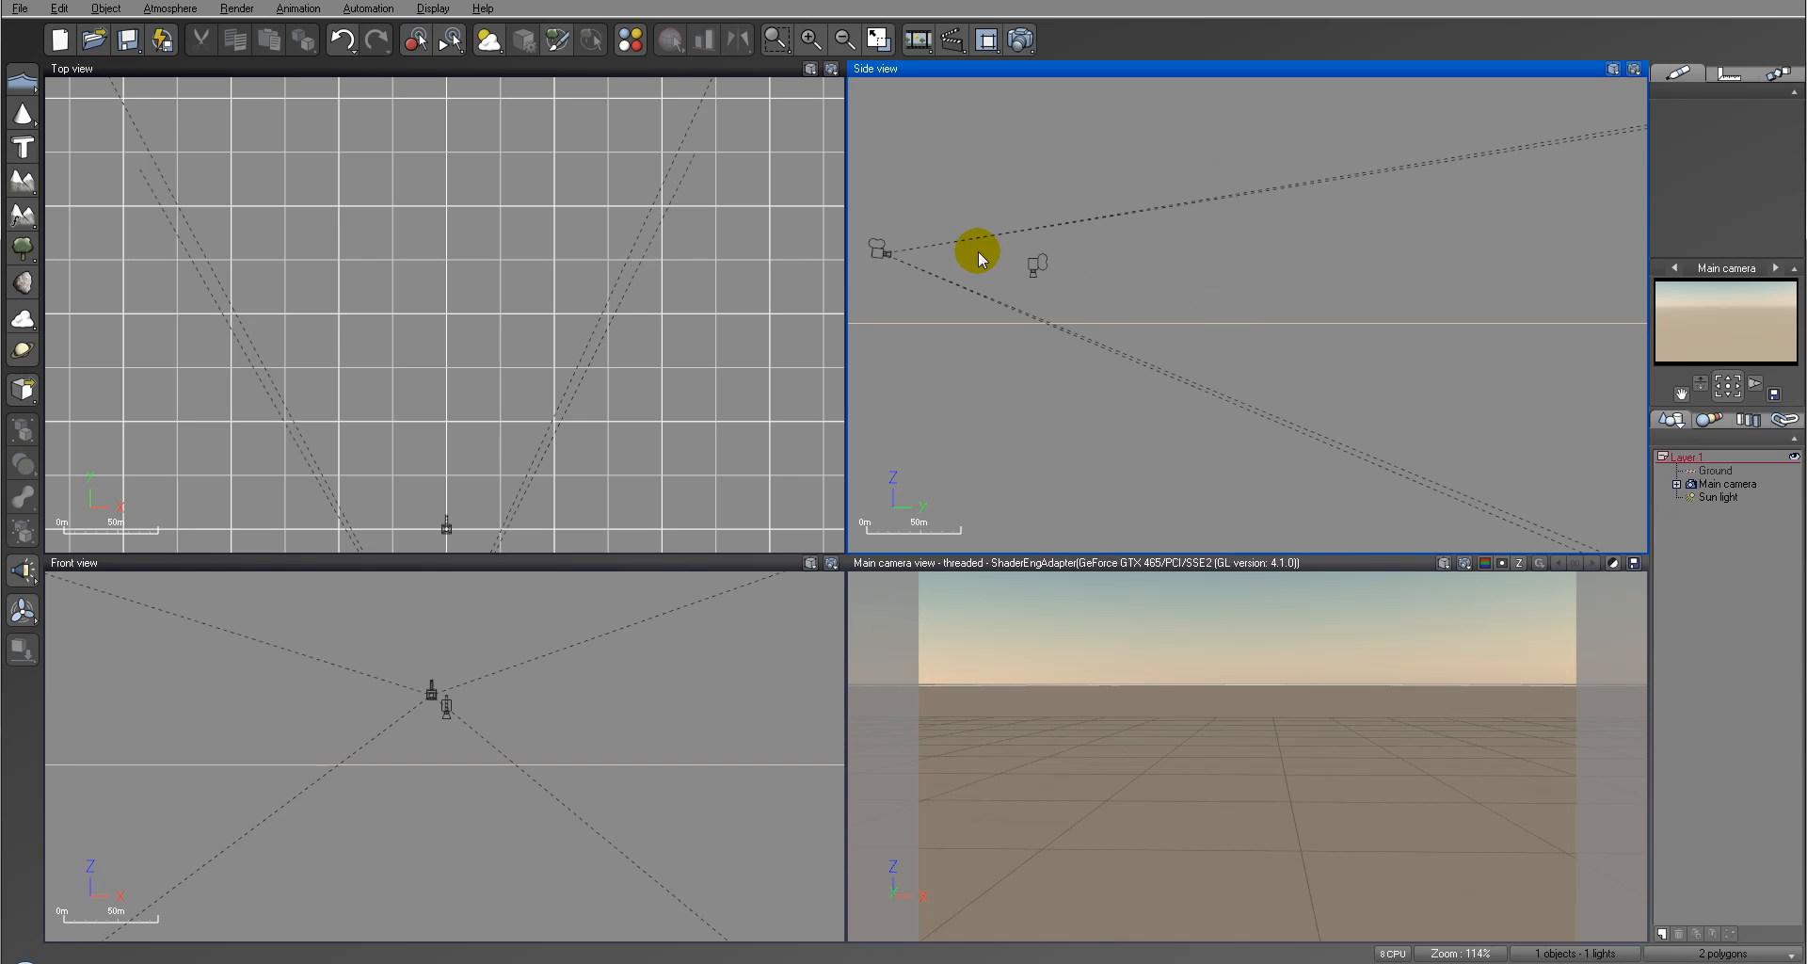
Step: Lower the main camera to a height of 21 m in the side view and tilt it upward
{"action": "left_click_drag", "start_coordinate": [879, 227], "coordinate": [1174, 290]}
{"action": "left_click_drag", "start_coordinate": [1734, 386], "coordinate": [1734, 348]}
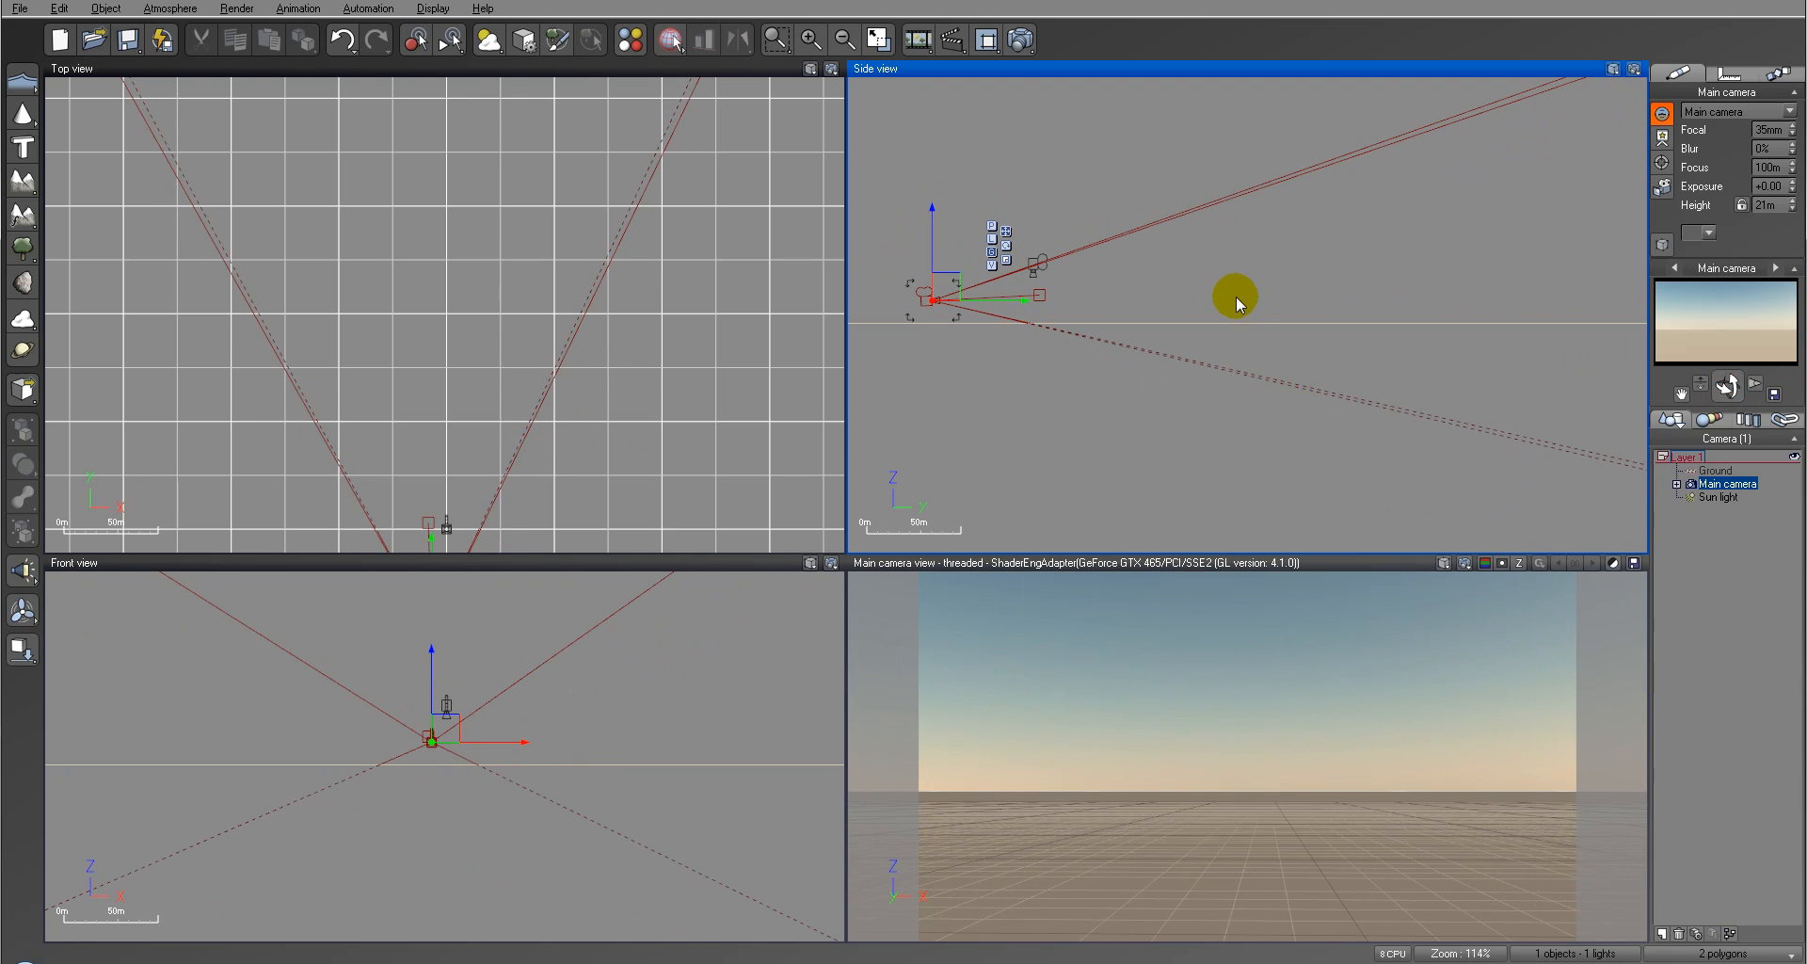
{"action": "right_click_drag", "start_coordinate": [1246, 275], "coordinate": [1233, 334]}
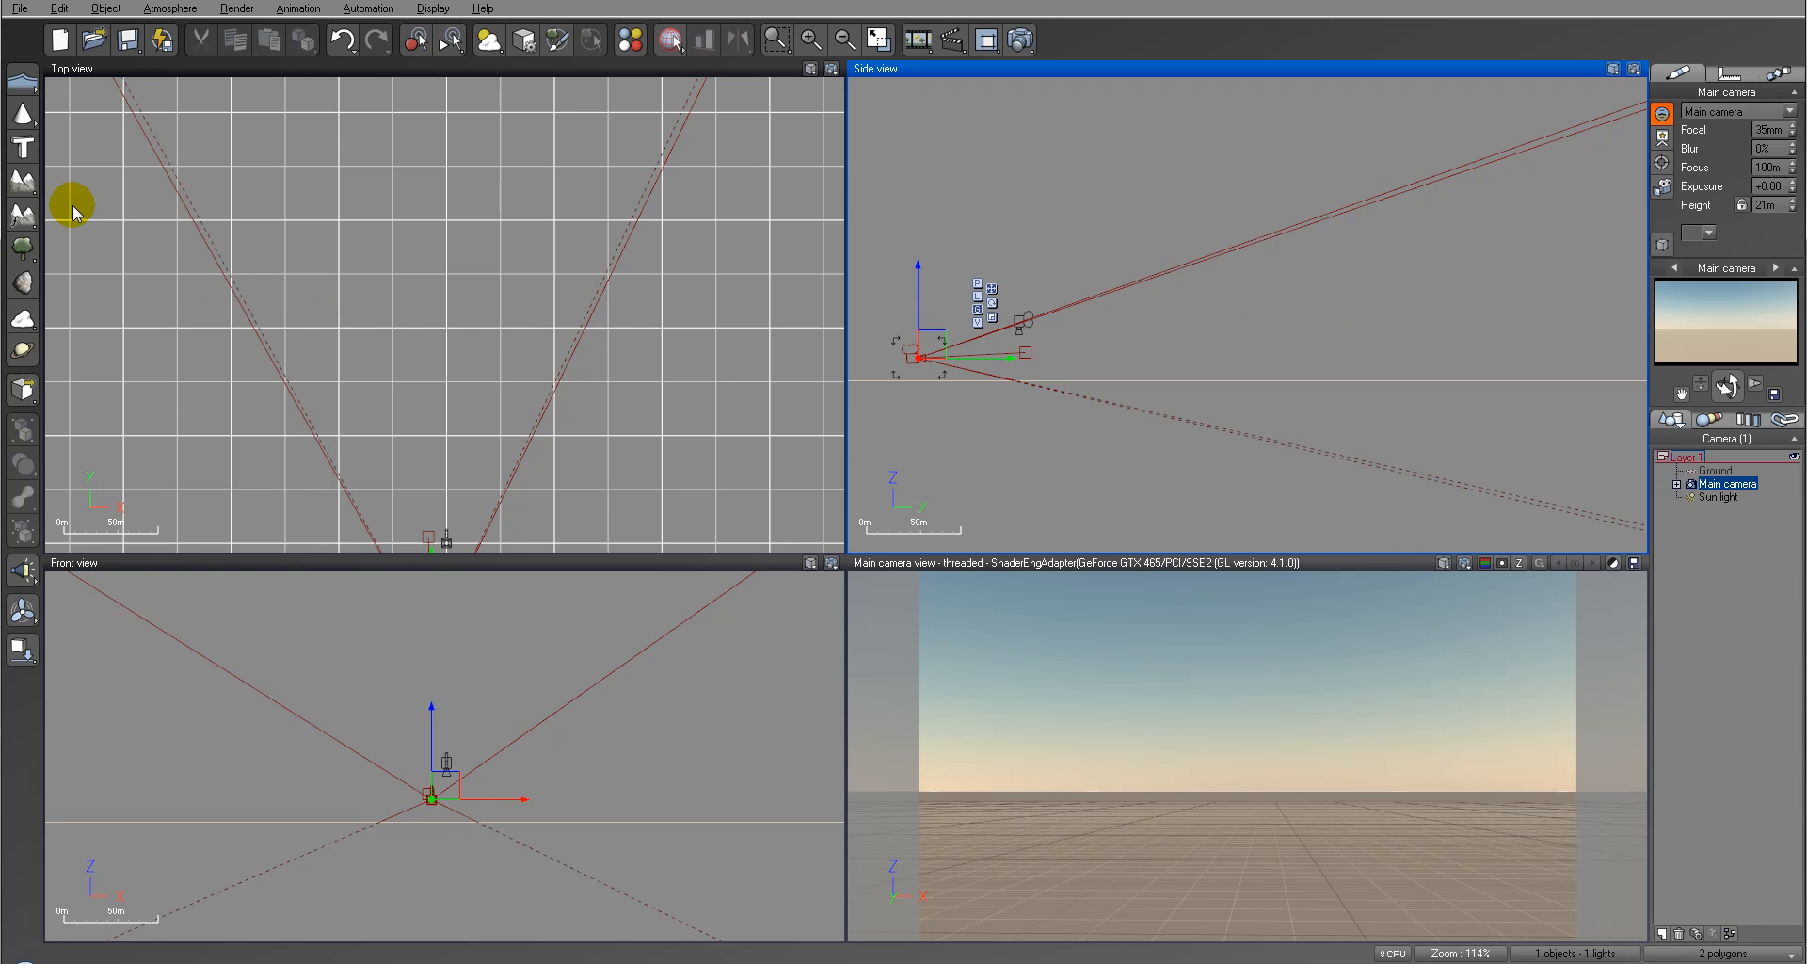
Step: Add a procedural terrain, enlarge it in the top view and centre it in front of the main camera
{"action": "left_click", "coordinate": [23, 215]}
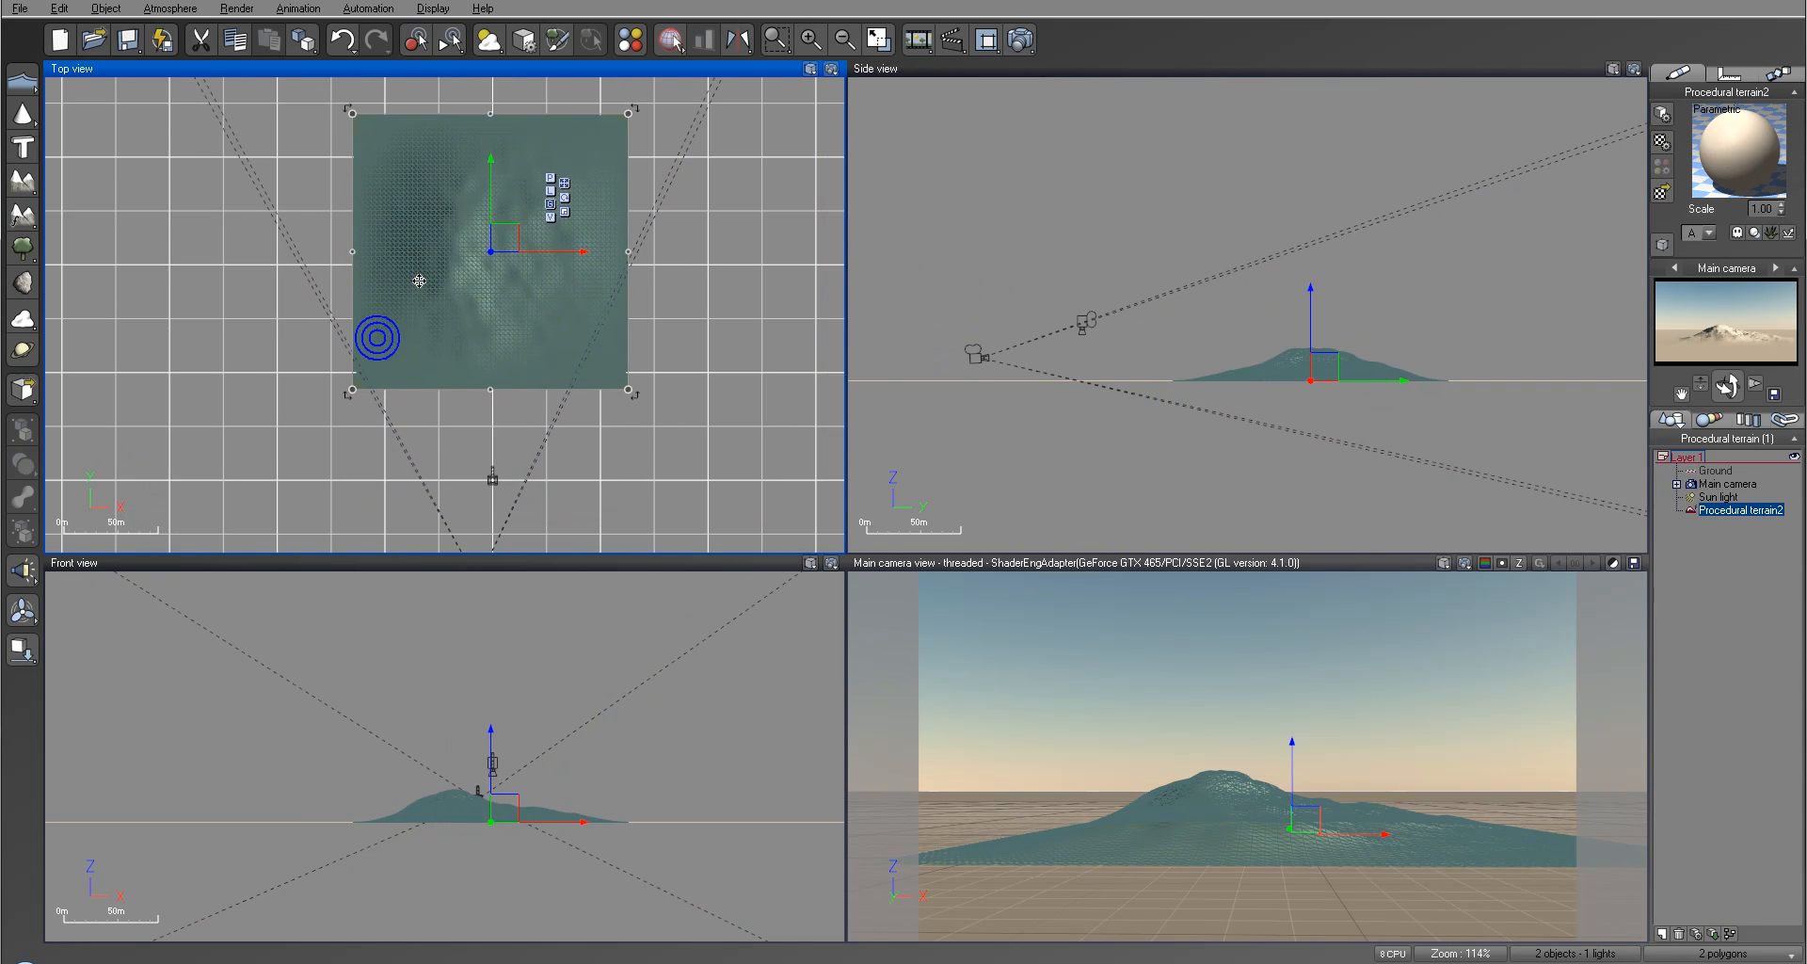
{"action": "scroll", "coordinate": [419, 279], "scroll_direction": "down", "scroll_amount": 3}
{"action": "left_click_drag", "start_coordinate": [394, 215], "coordinate": [279, 99]}
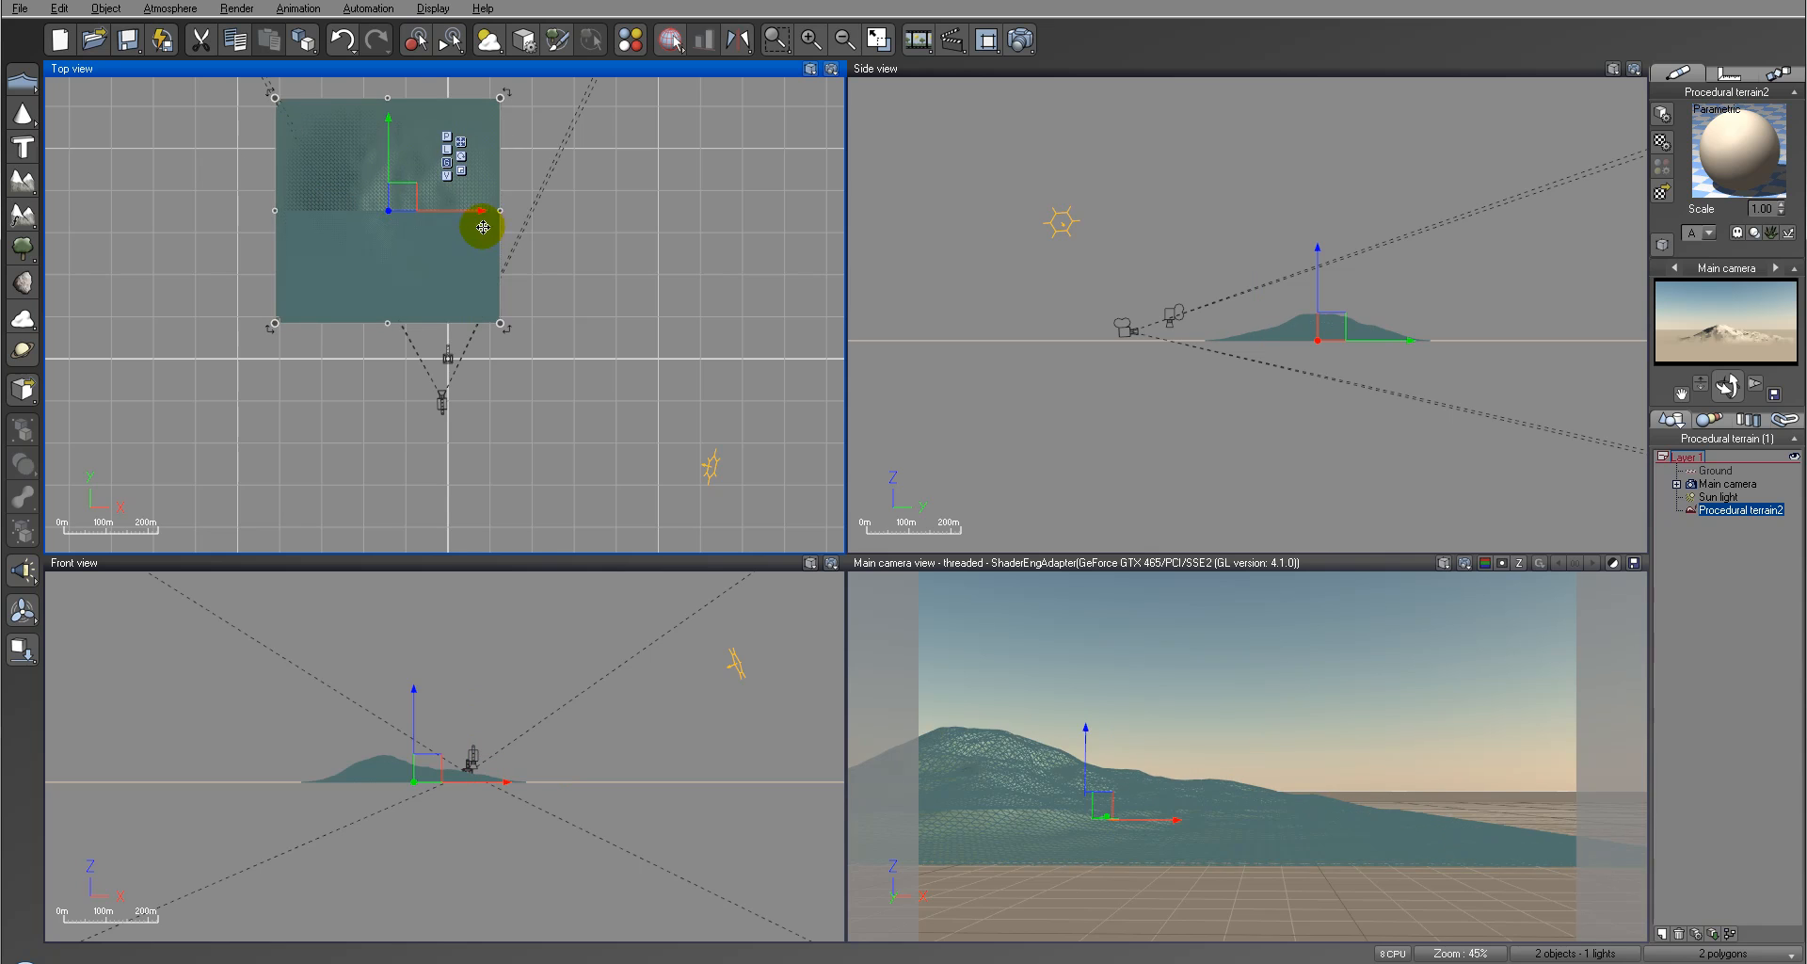
{"action": "left_click_drag", "start_coordinate": [415, 204], "coordinate": [467, 204]}
Step: Open the procedural terrain for editing and open its altitude production function
{"action": "right_click", "coordinate": [483, 275]}
{"action": "left_click", "coordinate": [583, 613]}
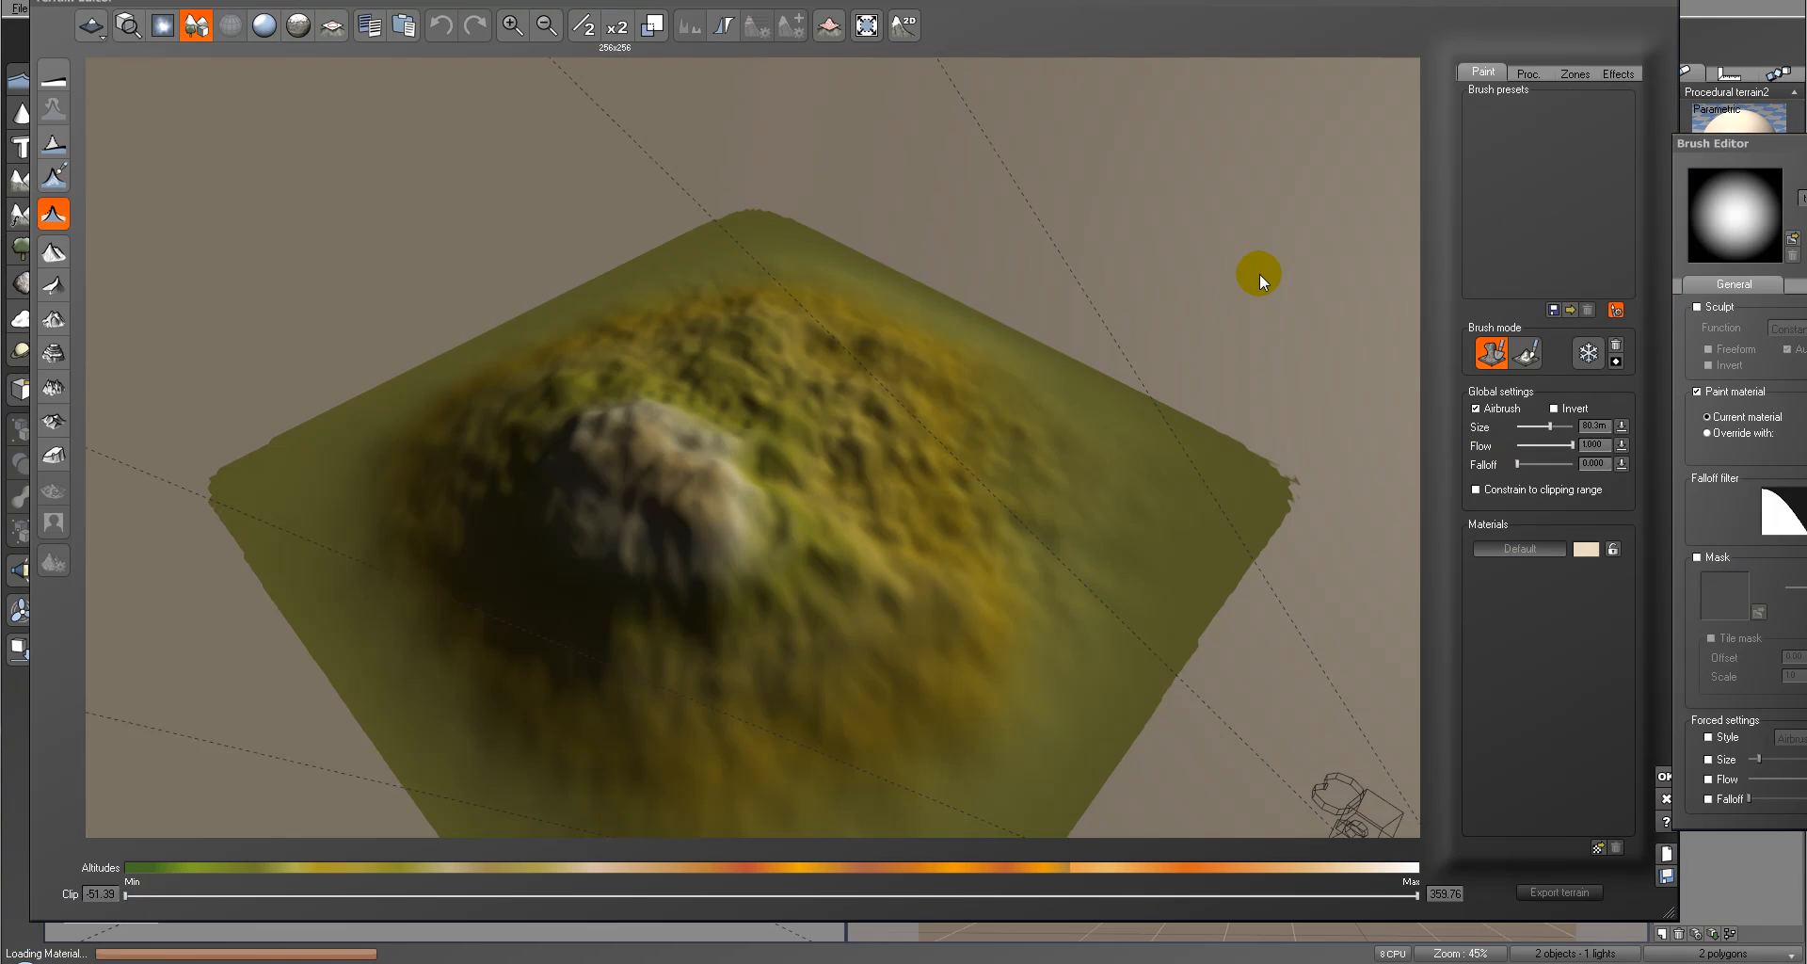
{"action": "left_click", "coordinate": [1585, 132]}
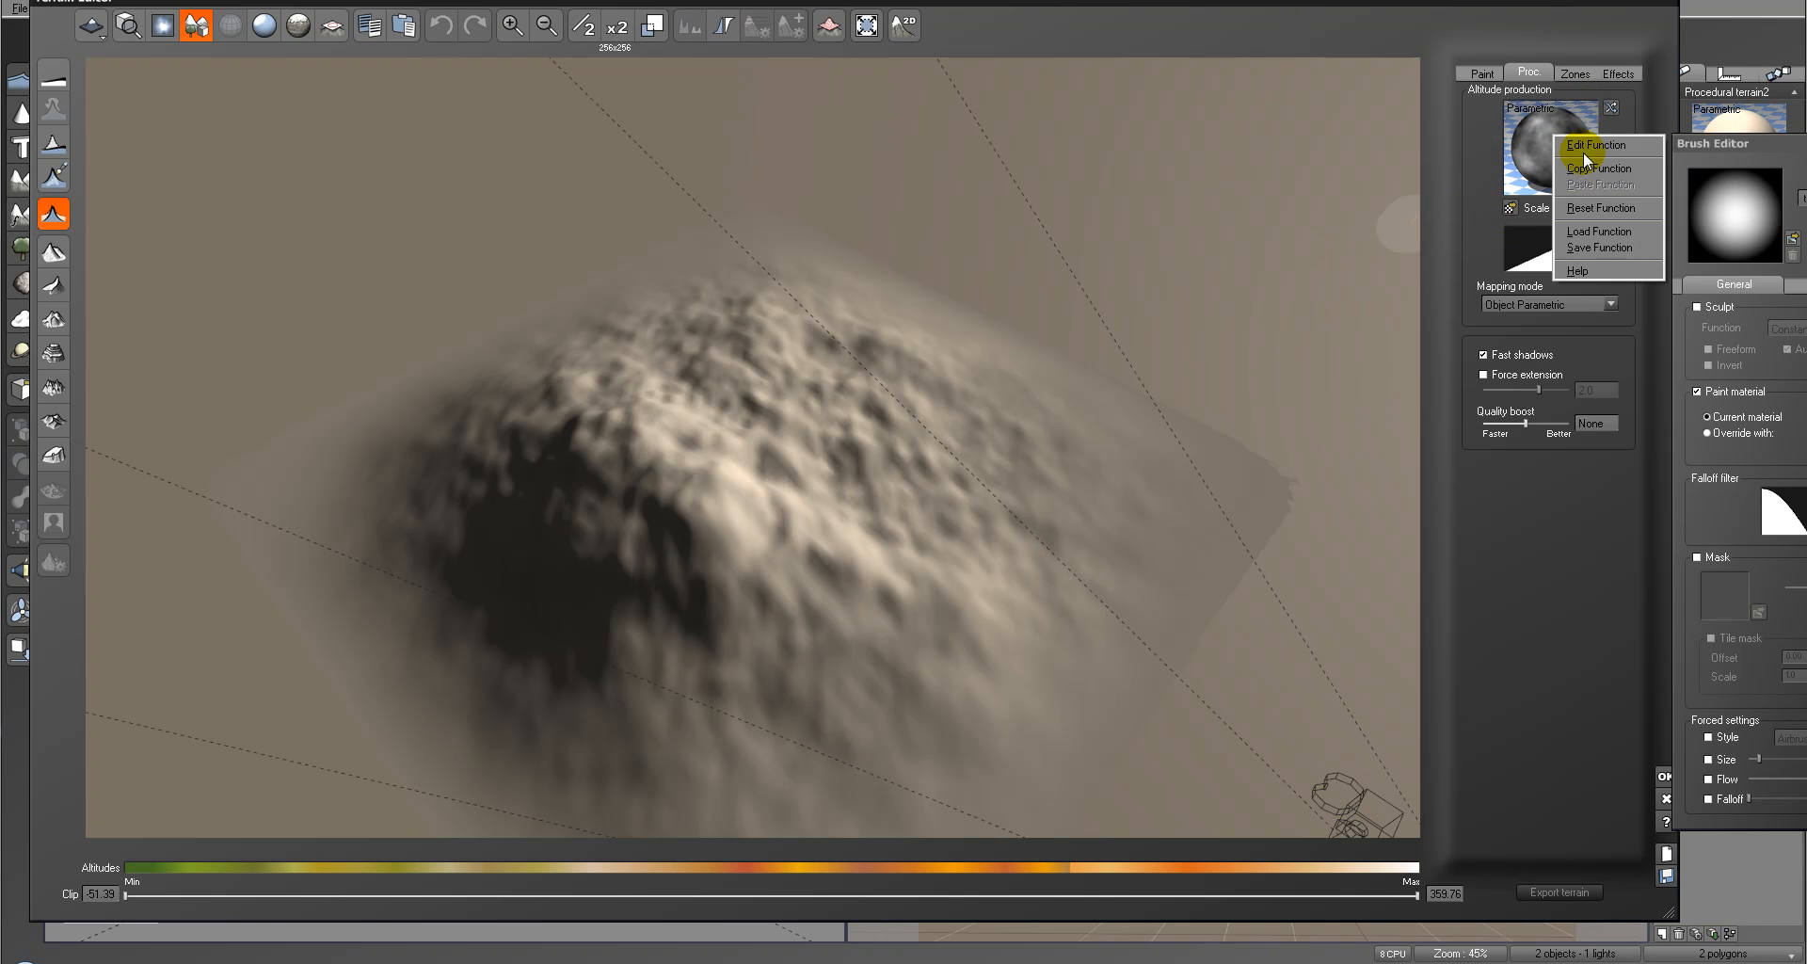
{"action": "left_click", "coordinate": [1587, 146]}
Step: Switch the altitude fractal node to Terrain Fractal, with metascale 5 and largest feature 5
{"action": "left_click", "coordinate": [1337, 348]}
{"action": "left_click", "coordinate": [1150, 605]}
{"action": "left_click", "coordinate": [1052, 688]}
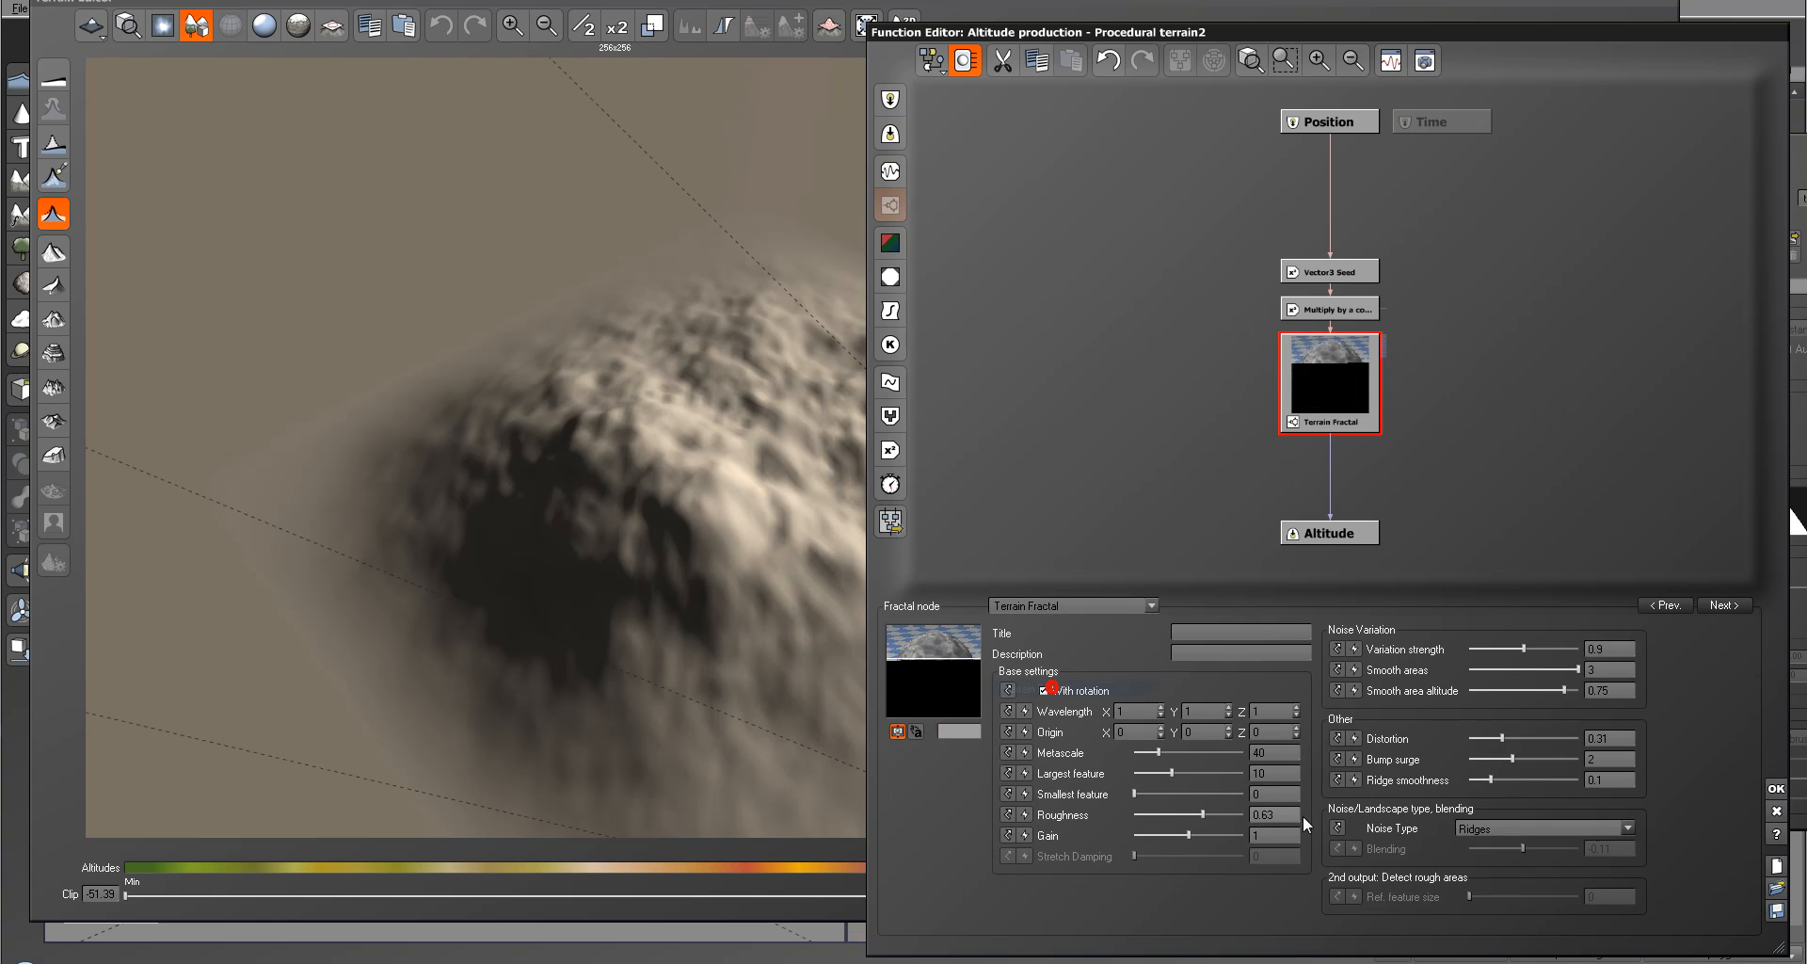
{"action": "left_click", "coordinate": [1288, 753]}
{"action": "type", "text": "5"}
{"action": "key", "text": "Tab"}
{"action": "type", "text": "5"}
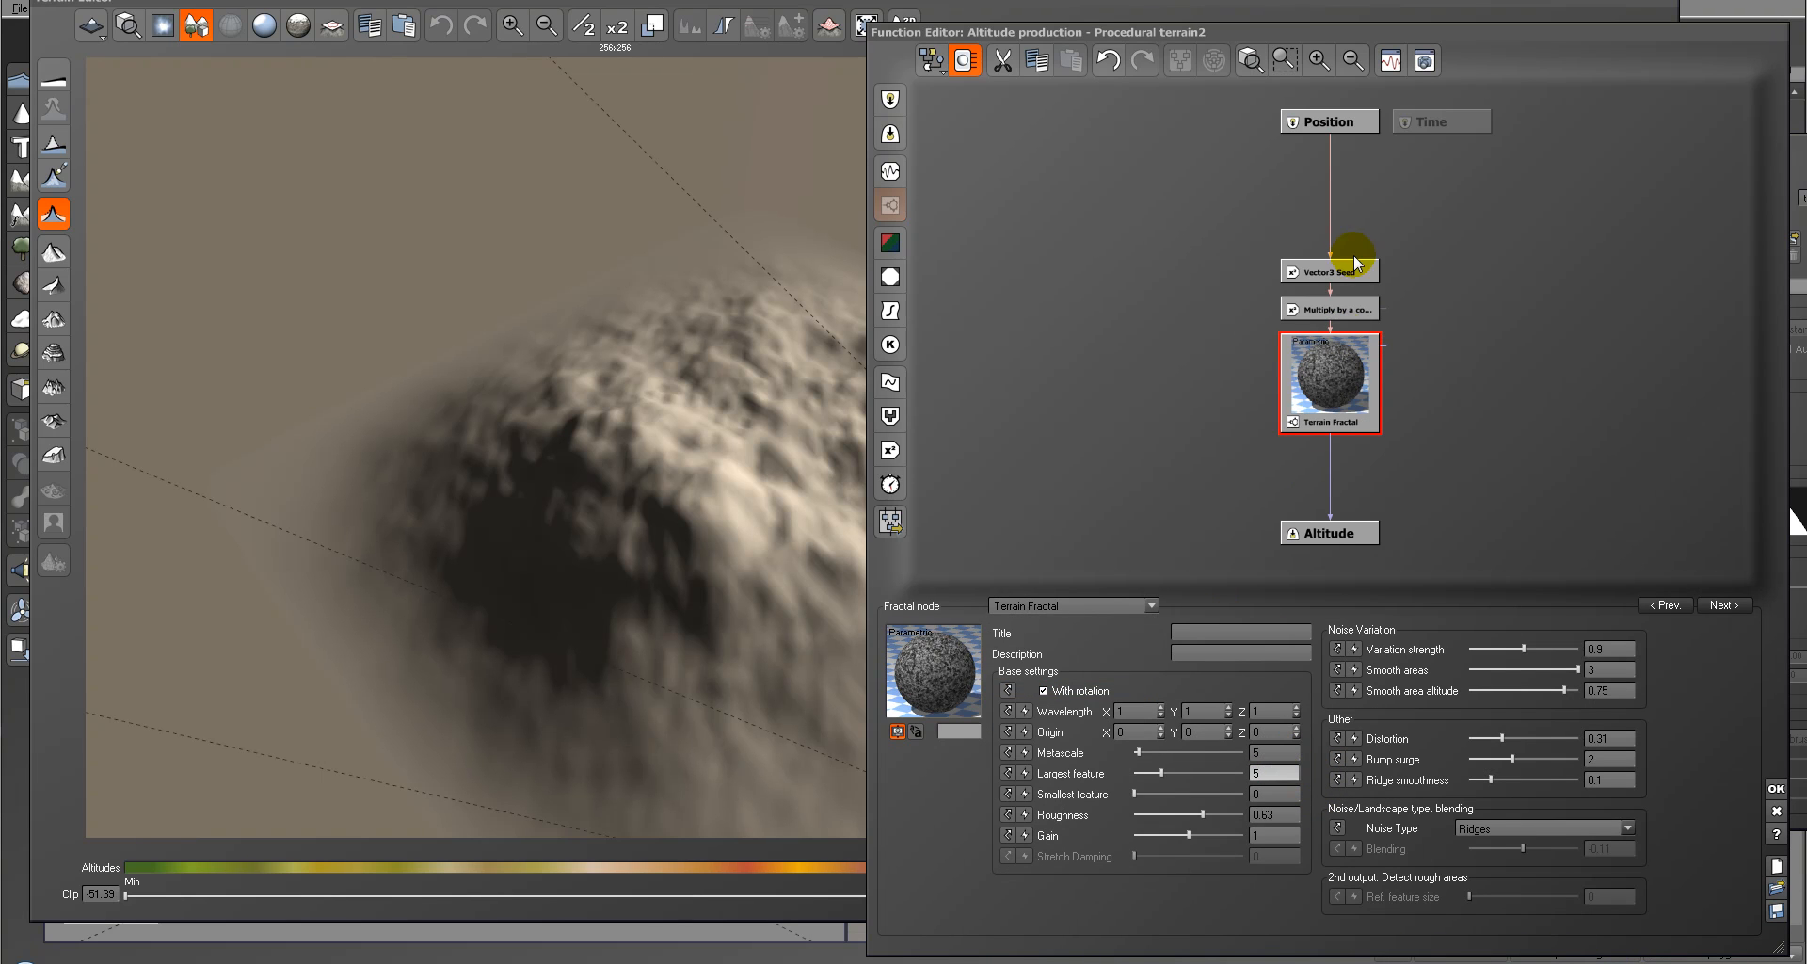
Step: Set the Multiply by a constant node to 10 and check the terrain's shape in the preview
{"action": "left_click", "coordinate": [1330, 307]}
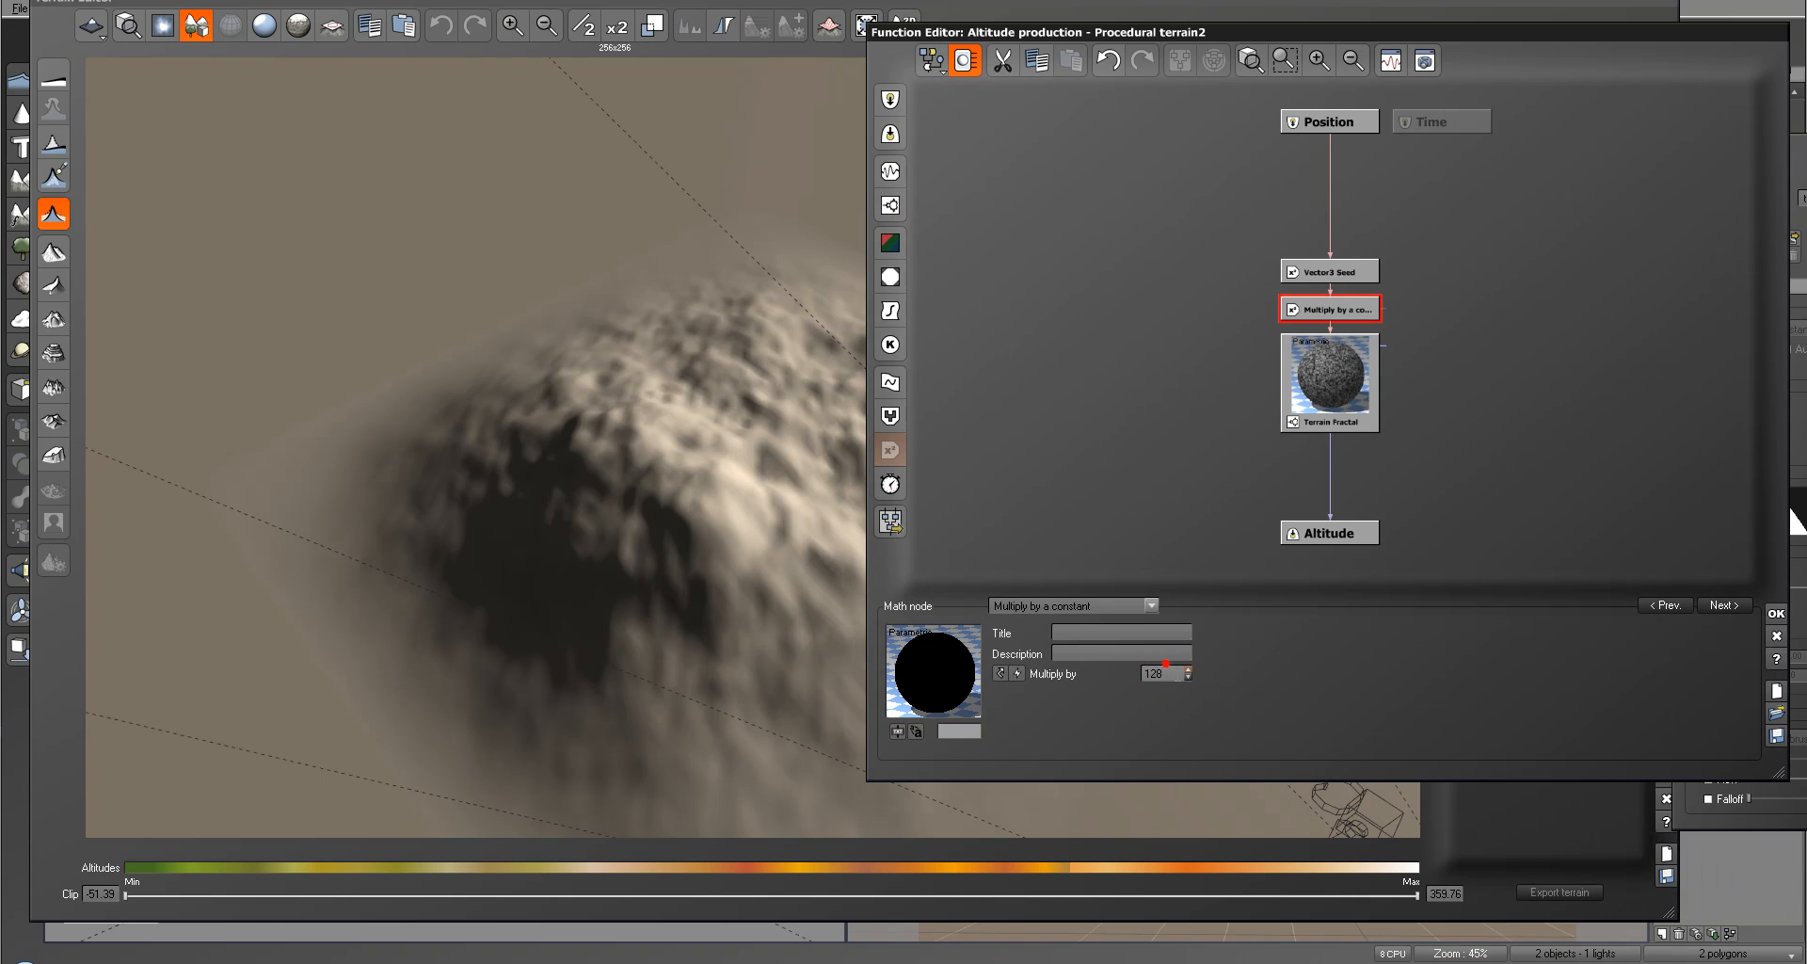
{"action": "left_click", "coordinate": [1175, 673]}
{"action": "type", "text": "10"}
{"action": "key", "text": "Return"}
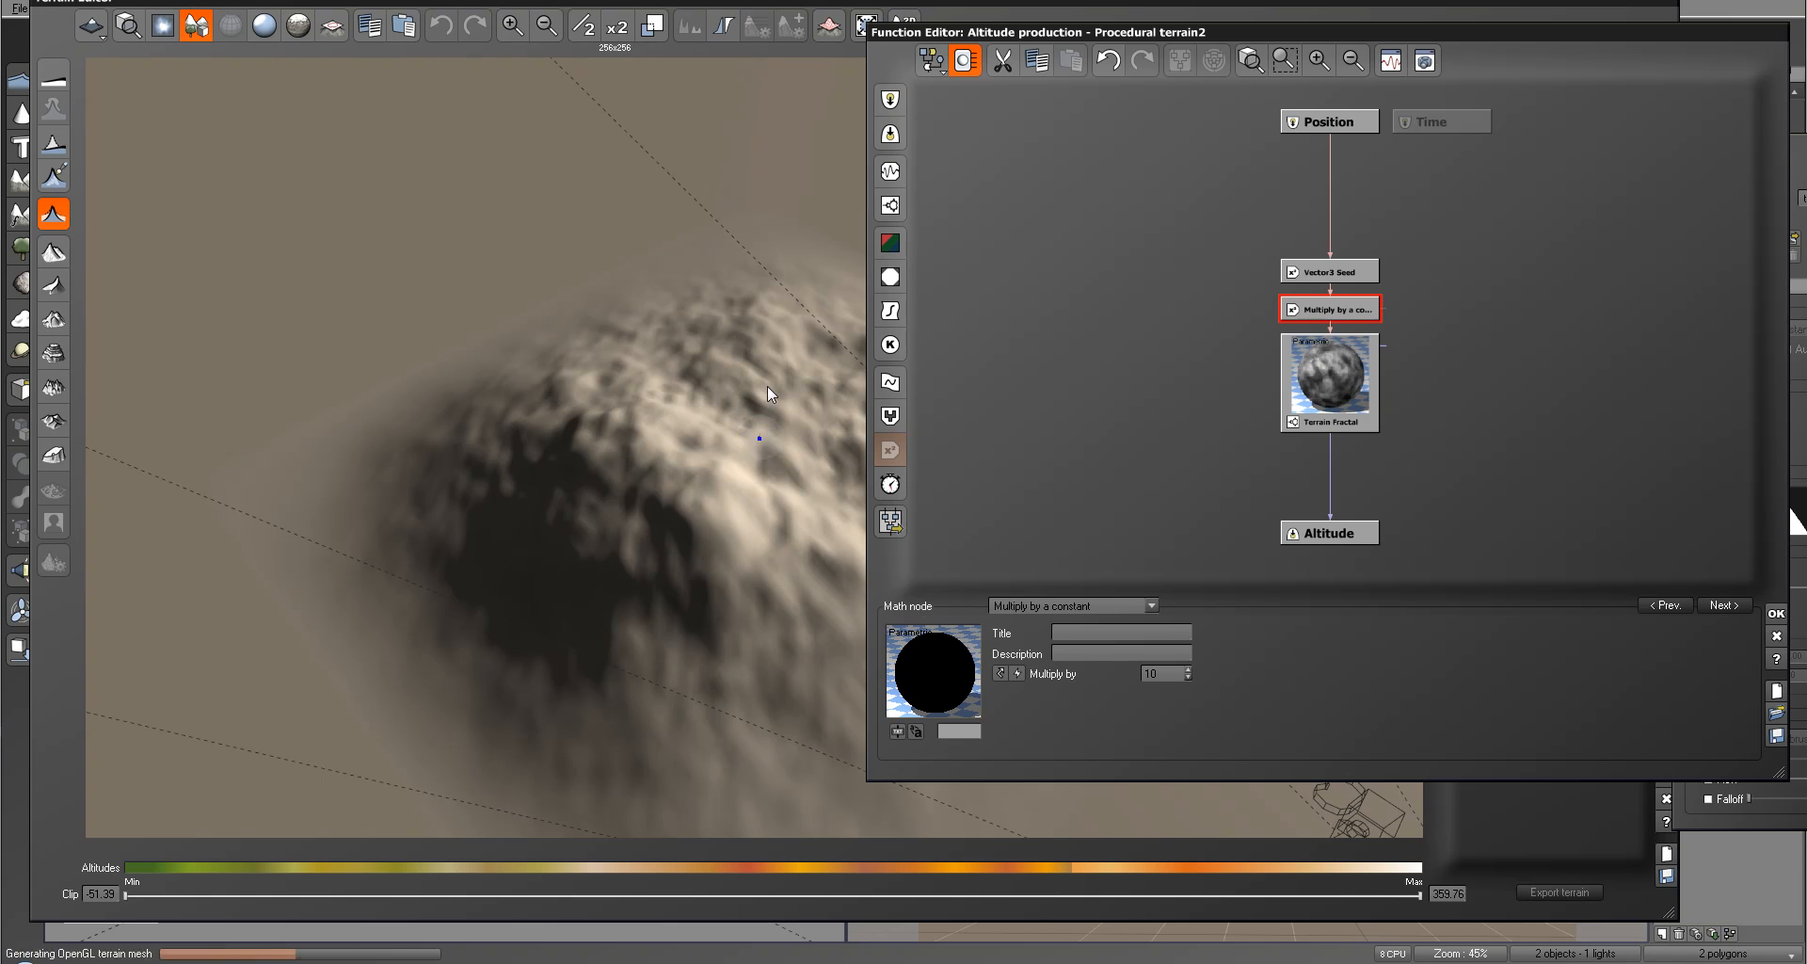
{"action": "right_click_drag", "start_coordinate": [651, 427], "coordinate": [721, 433]}
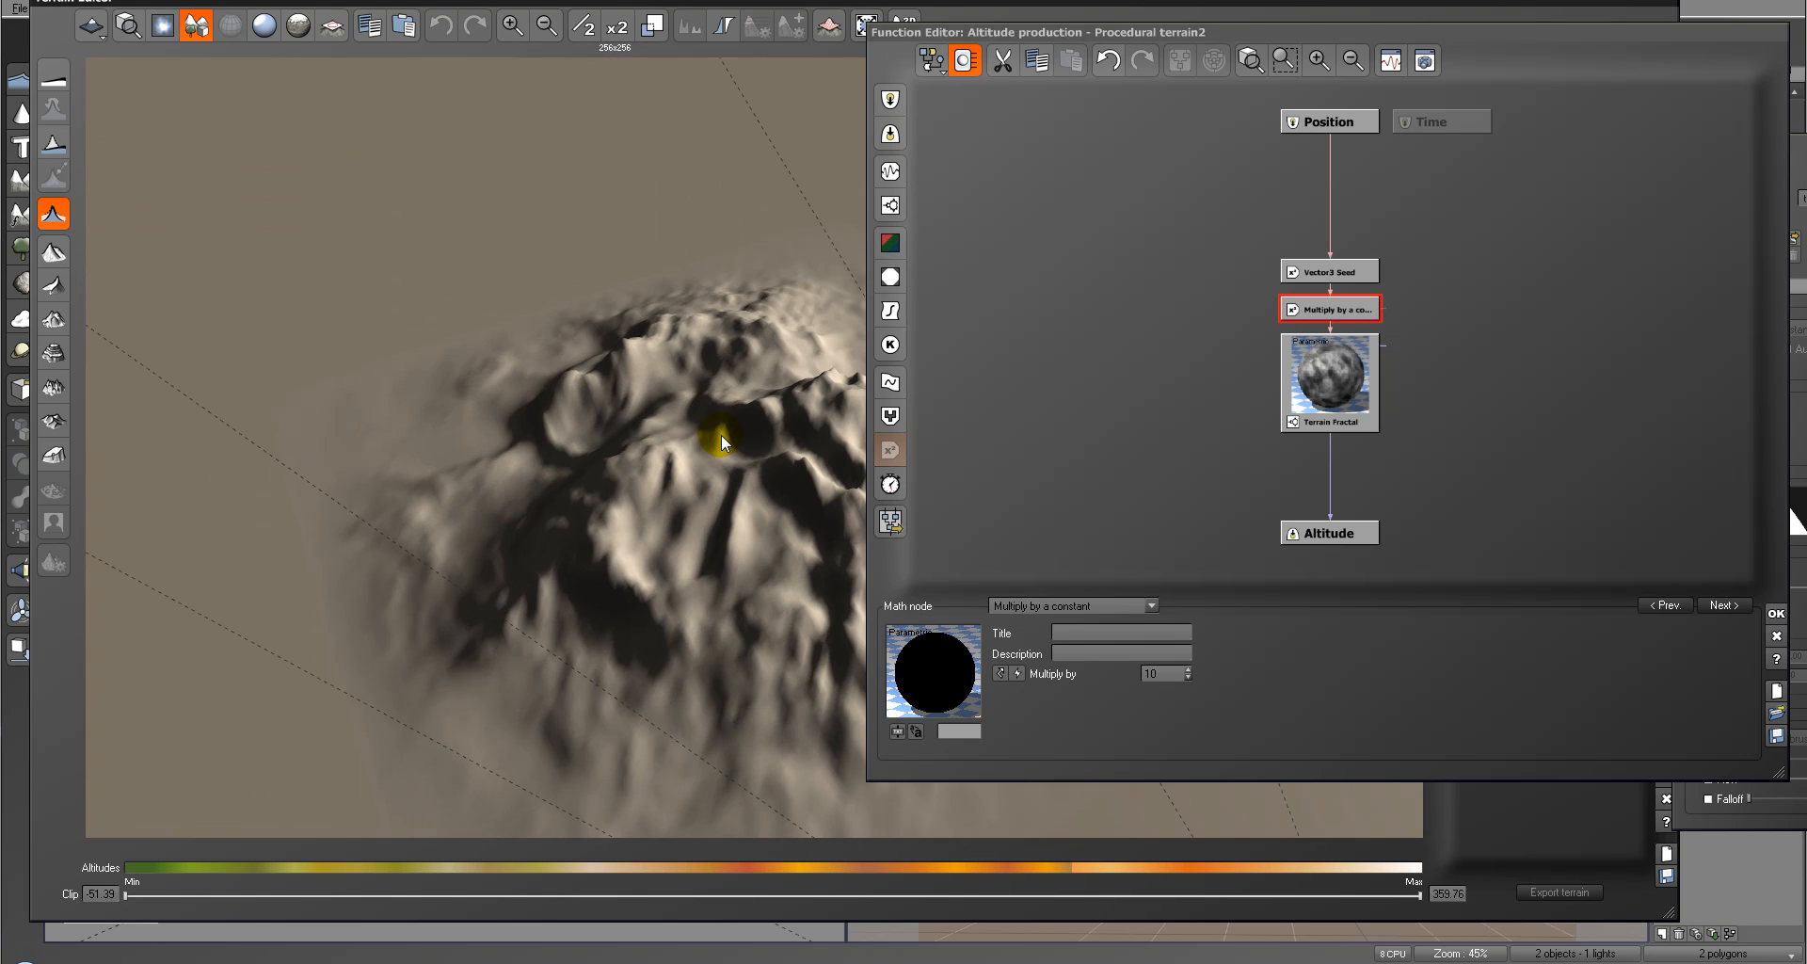
Step: Reduce the Terrain Fractal node's distortion to 0.163448 and inspect the terrain from another angle
{"action": "left_click", "coordinate": [1343, 374]}
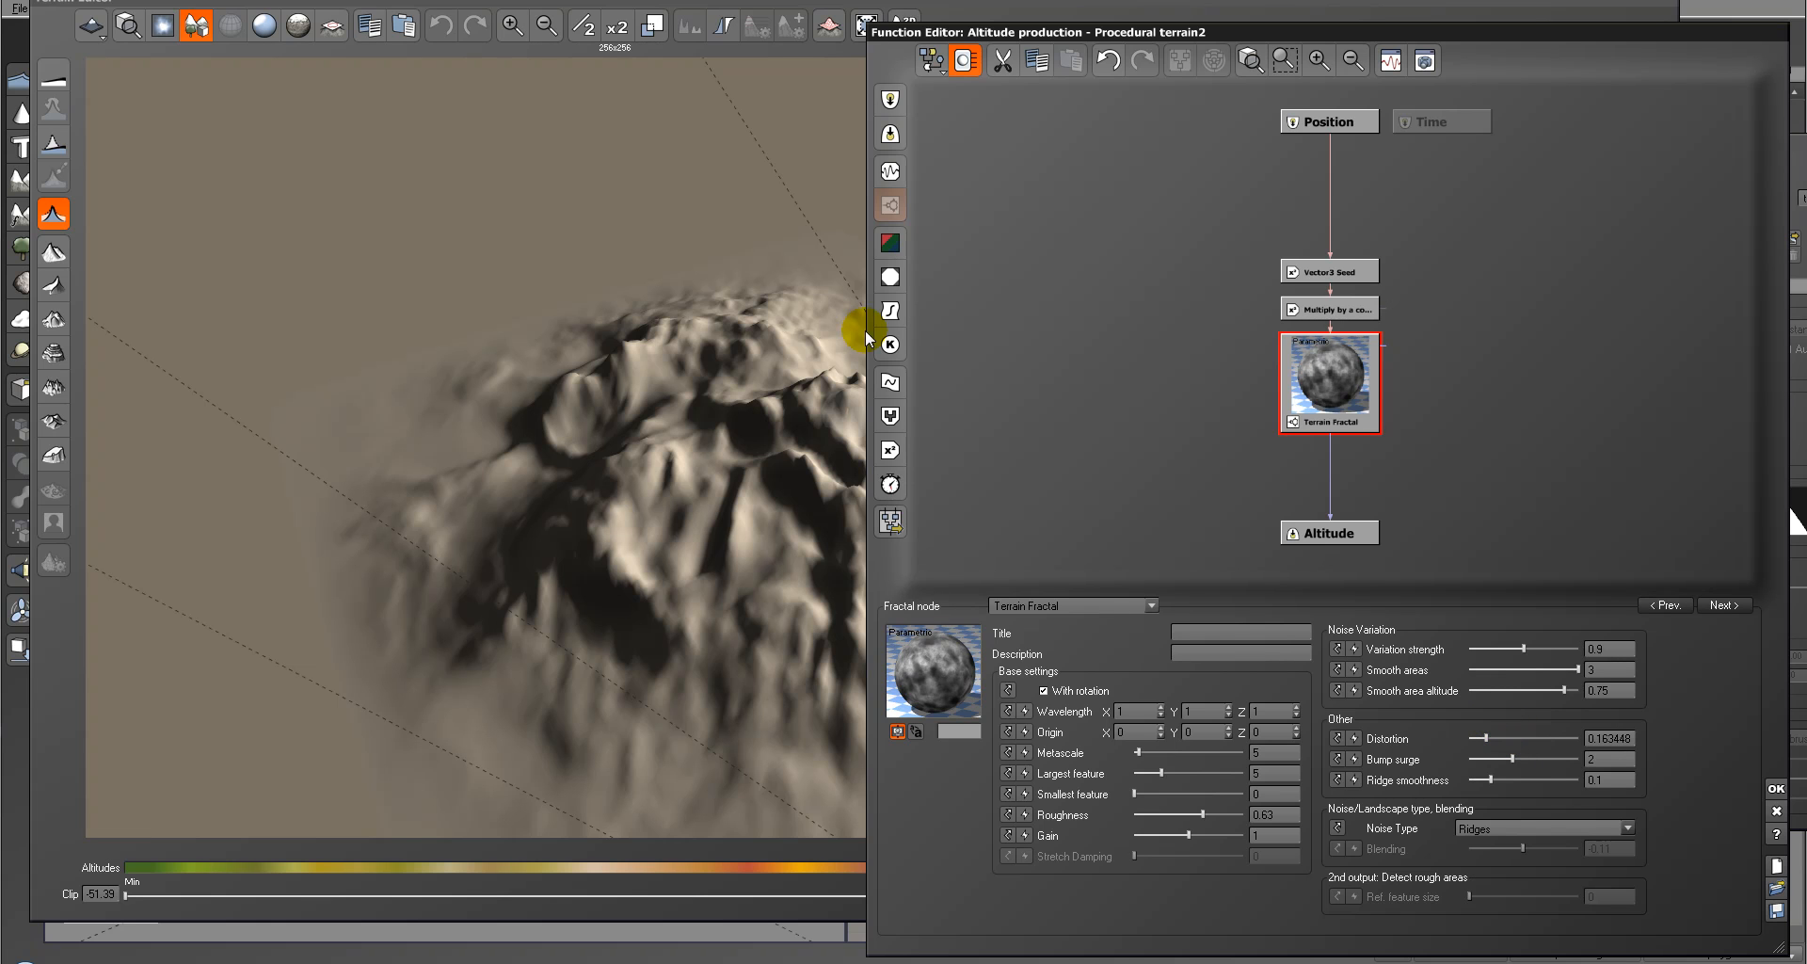
{"action": "right_click_drag", "start_coordinate": [710, 155], "coordinate": [717, 296]}
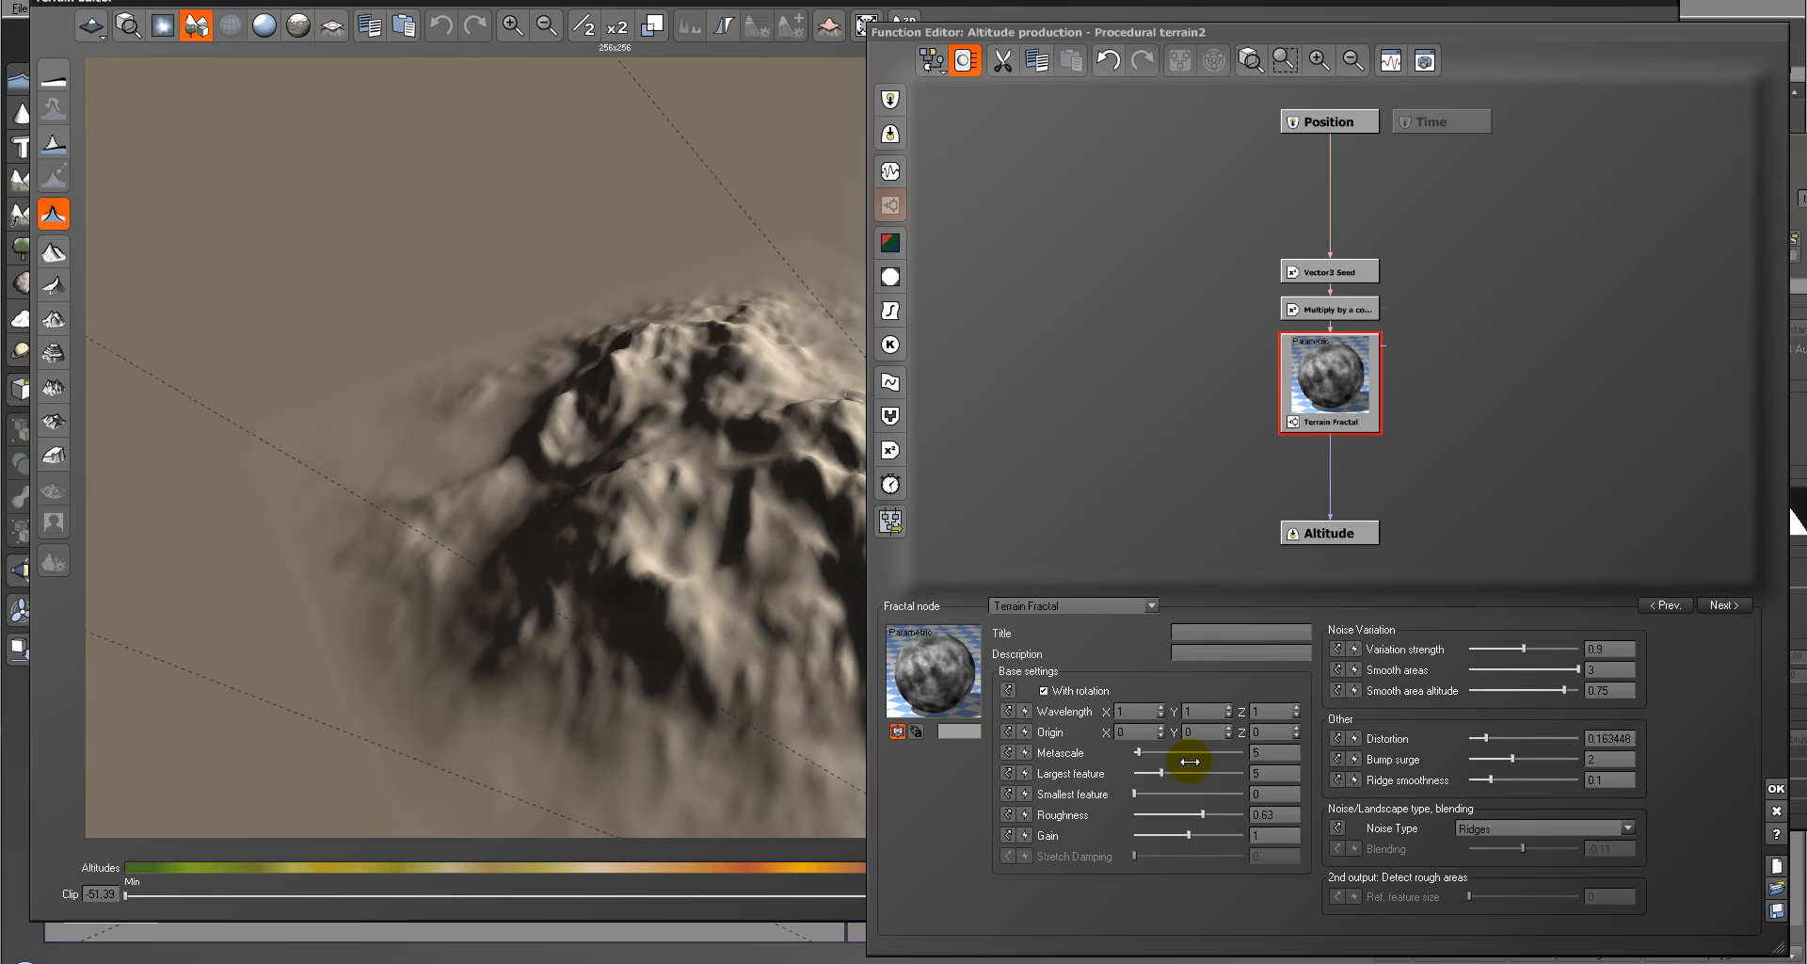
Step: Set the Multiply by a constant node to 6 and check the mountain in the preview
{"action": "left_click", "coordinate": [1332, 302]}
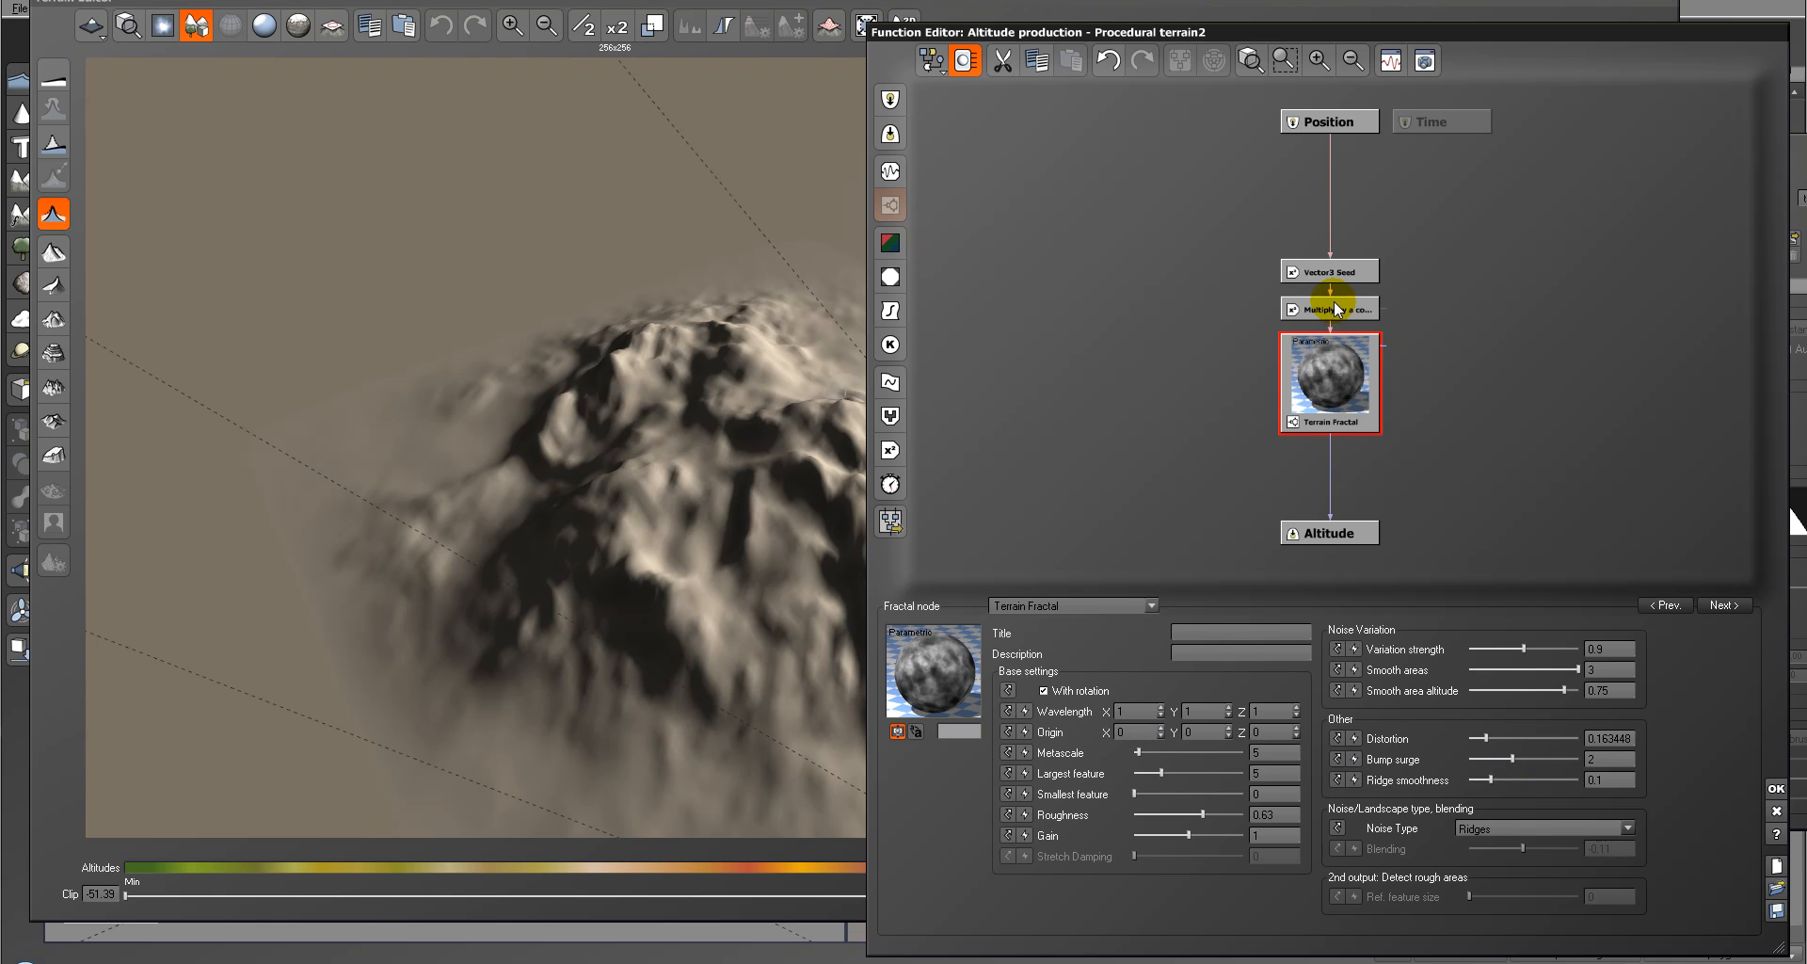
{"action": "left_click", "coordinate": [1173, 674]}
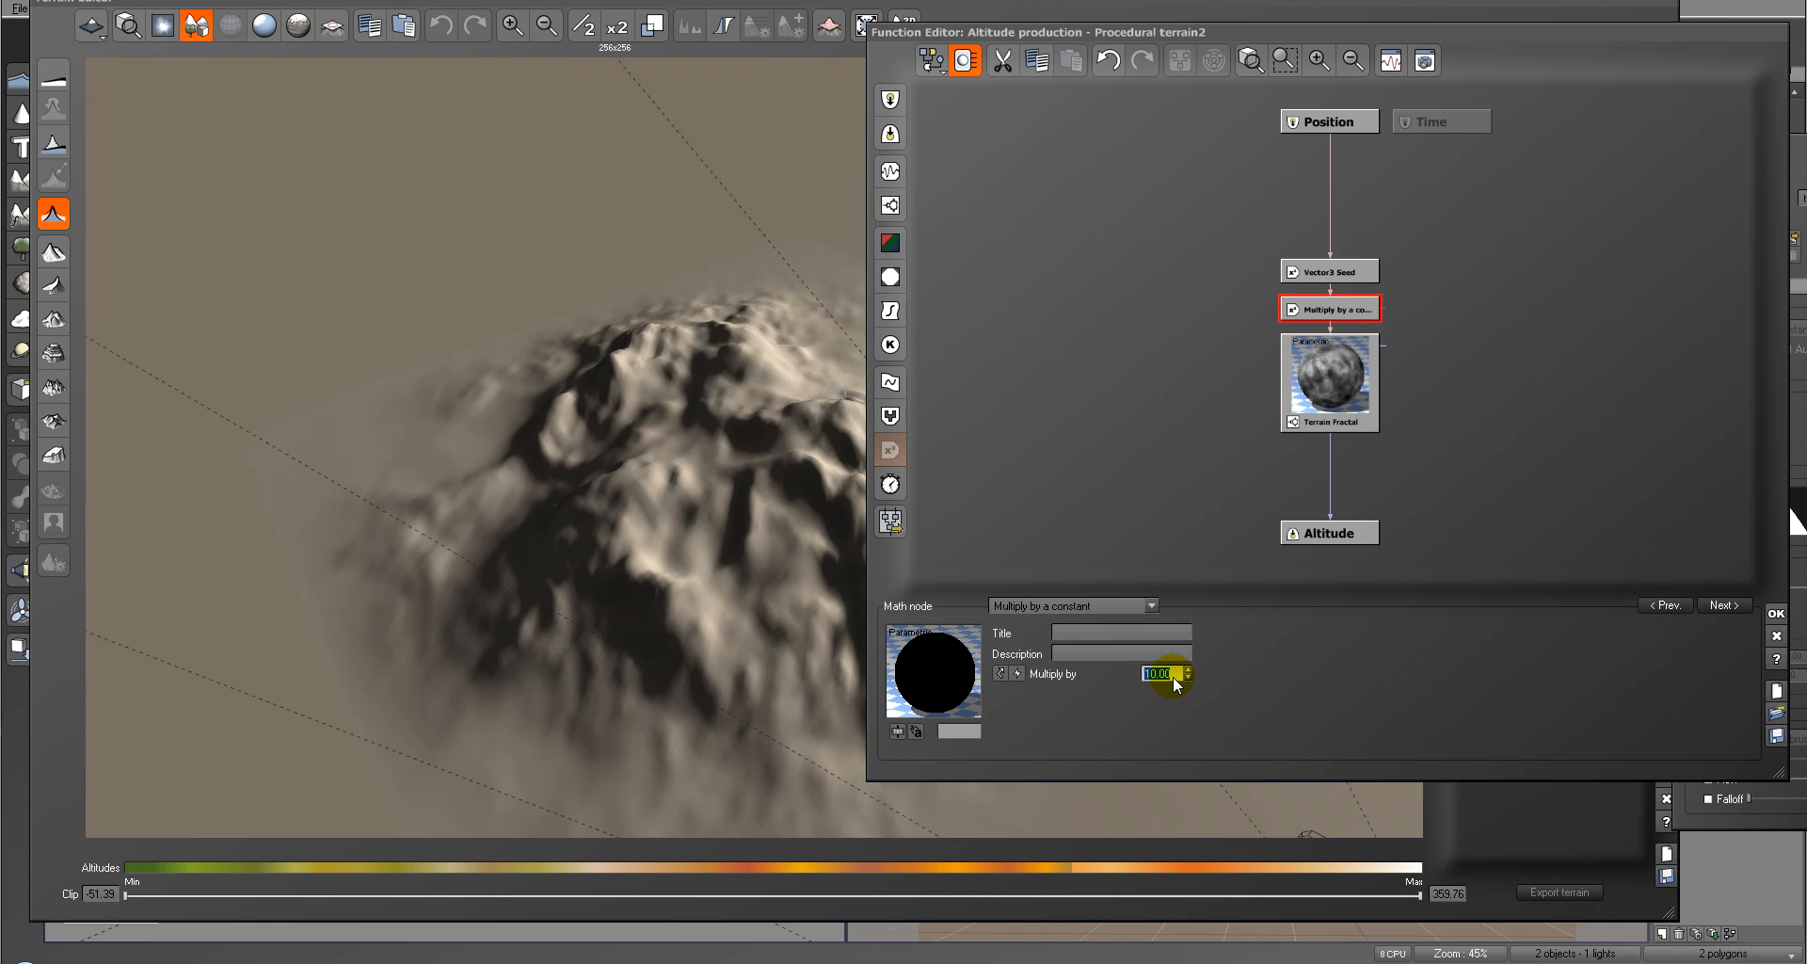
{"action": "type", "text": "6"}
{"action": "left_click_drag", "start_coordinate": [802, 245], "coordinate": [773, 399]}
Step: Add a custom dependency output titled "rought", connect the Terrain Fractal node to it, and accept the function and terrain edits
{"action": "left_click", "coordinate": [1150, 293]}
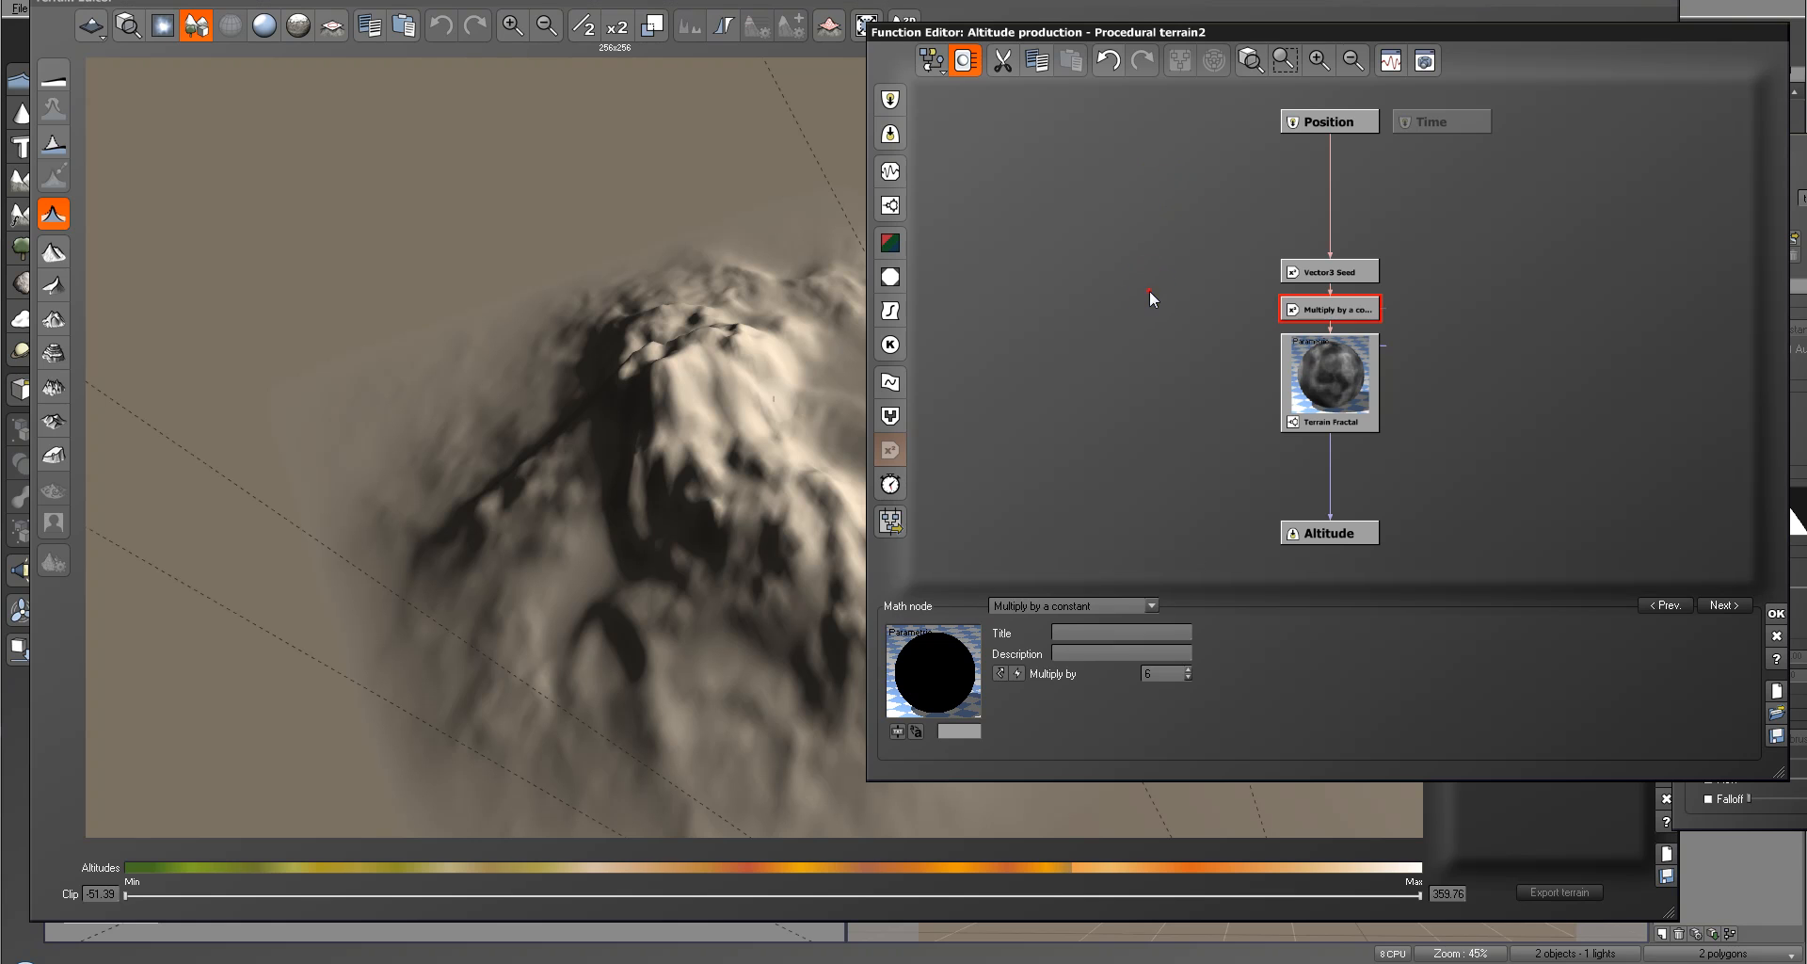
{"action": "left_click", "coordinate": [907, 172]}
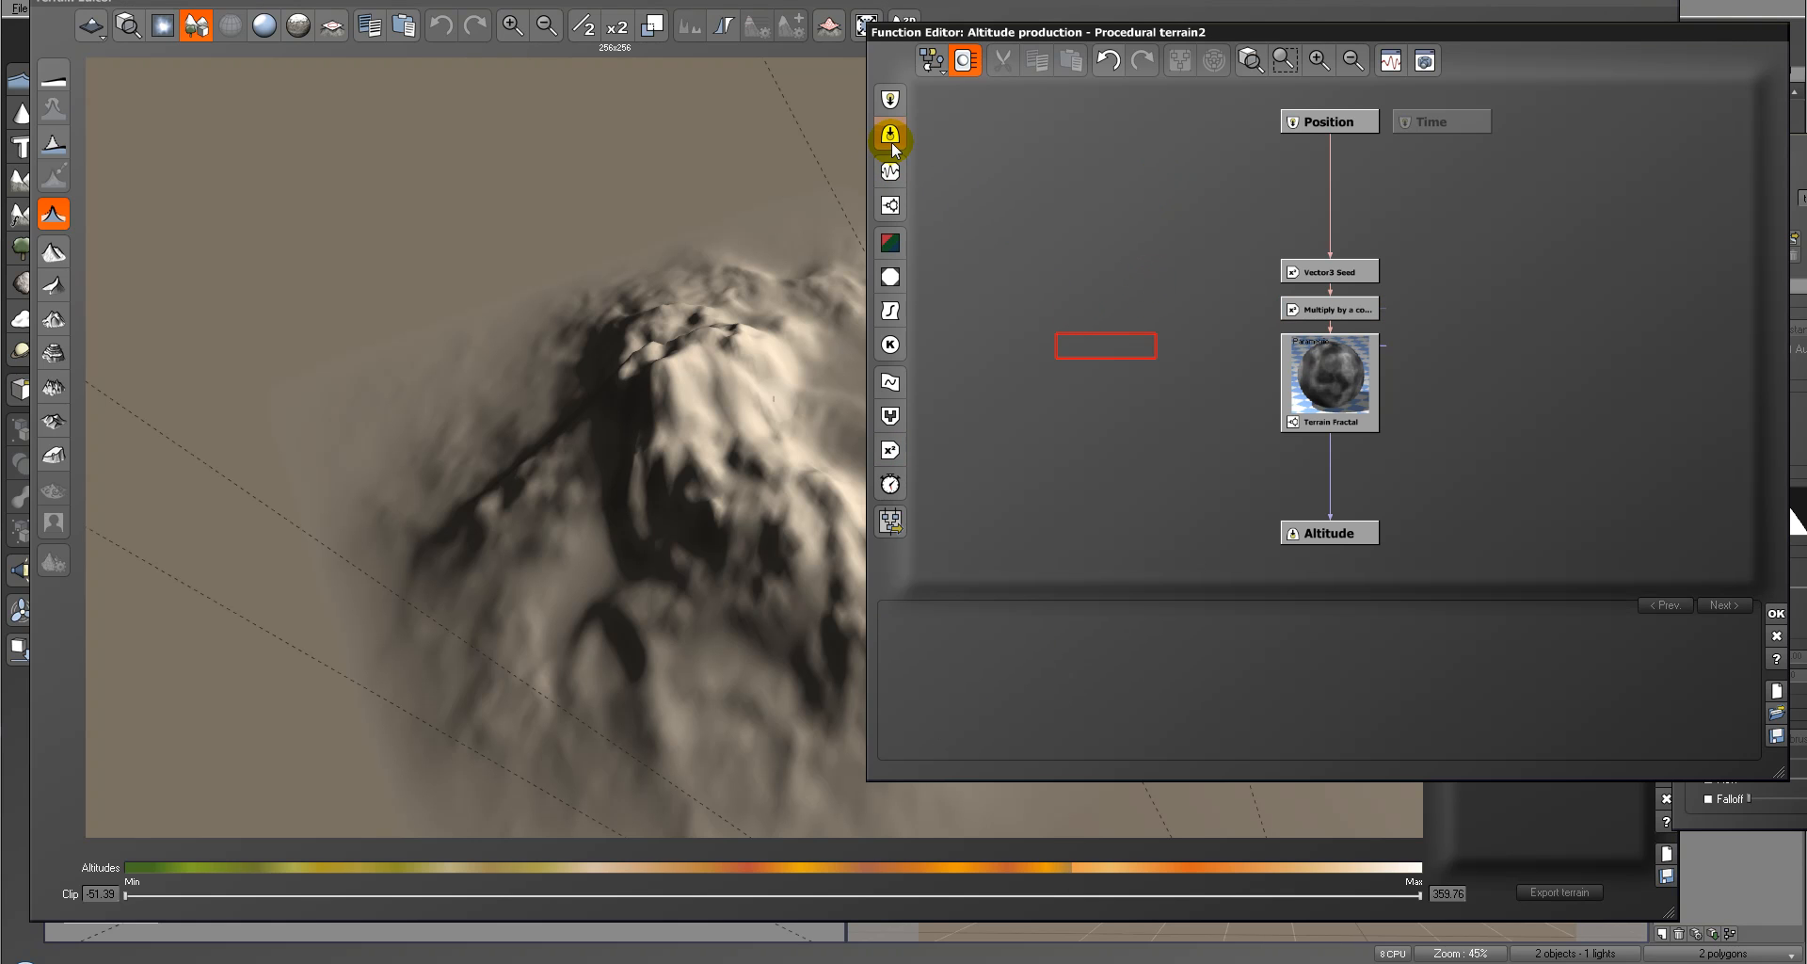
{"action": "left_click", "coordinate": [941, 141]}
{"action": "left_click", "coordinate": [1134, 630]}
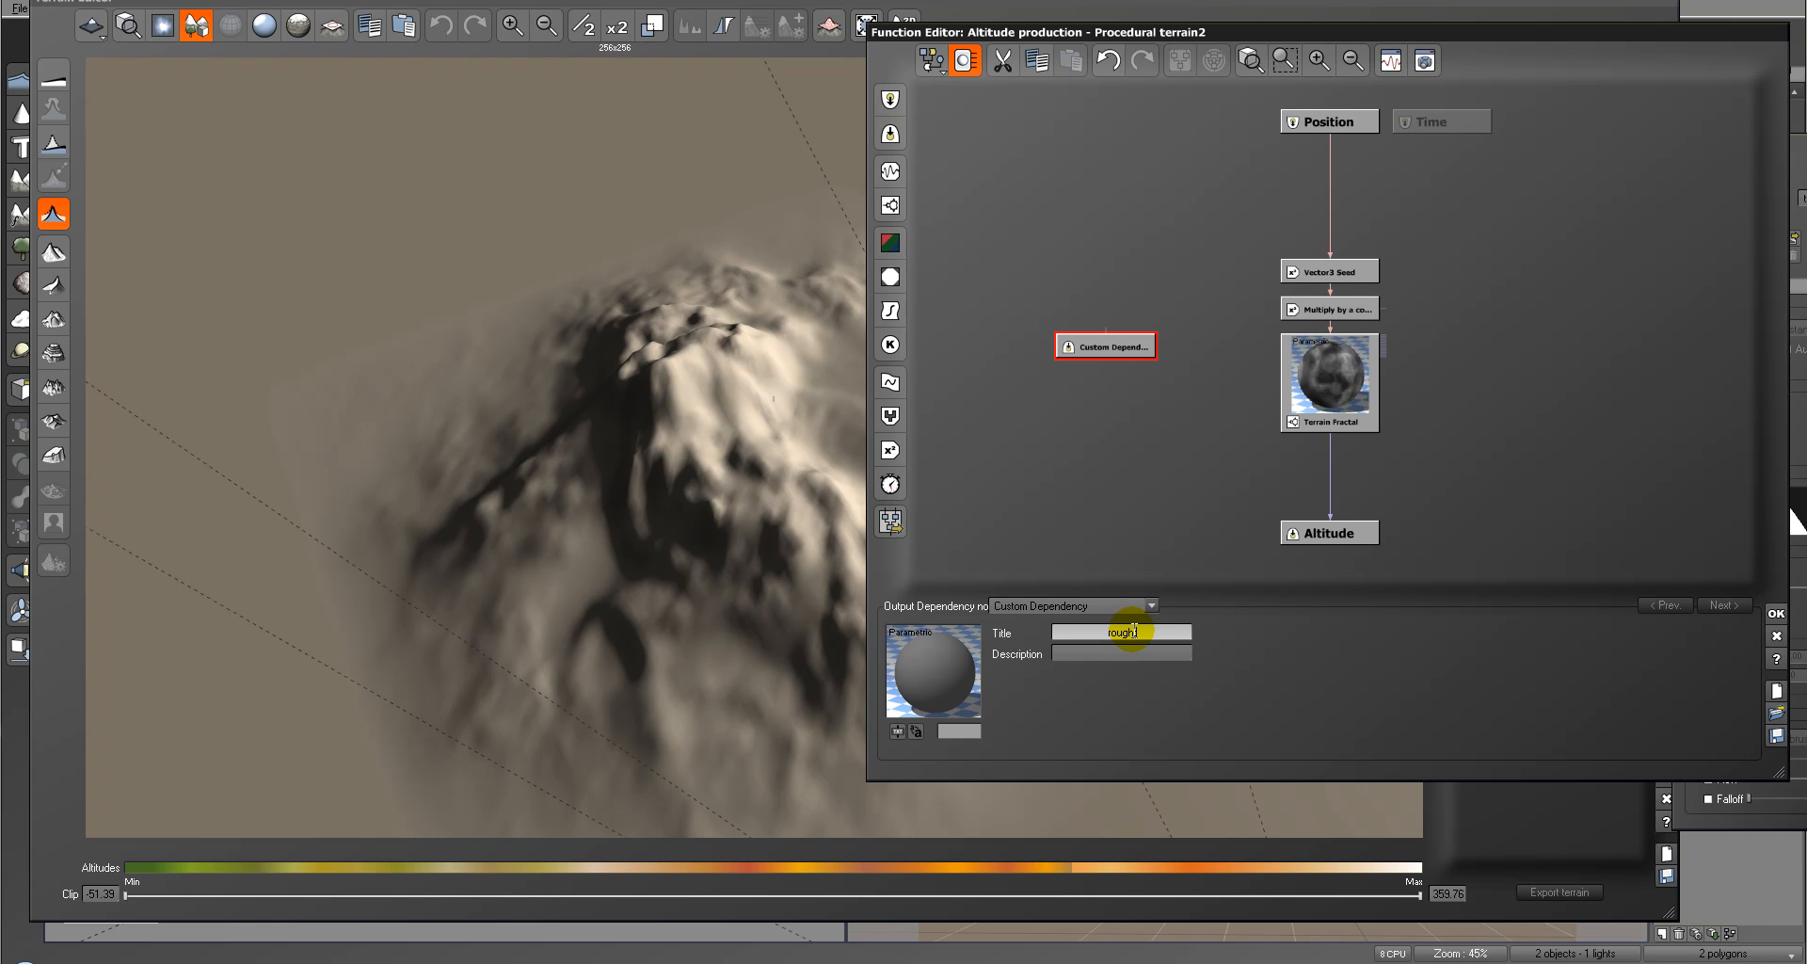
{"action": "left_click_drag", "start_coordinate": [1115, 329], "coordinate": [1372, 458]}
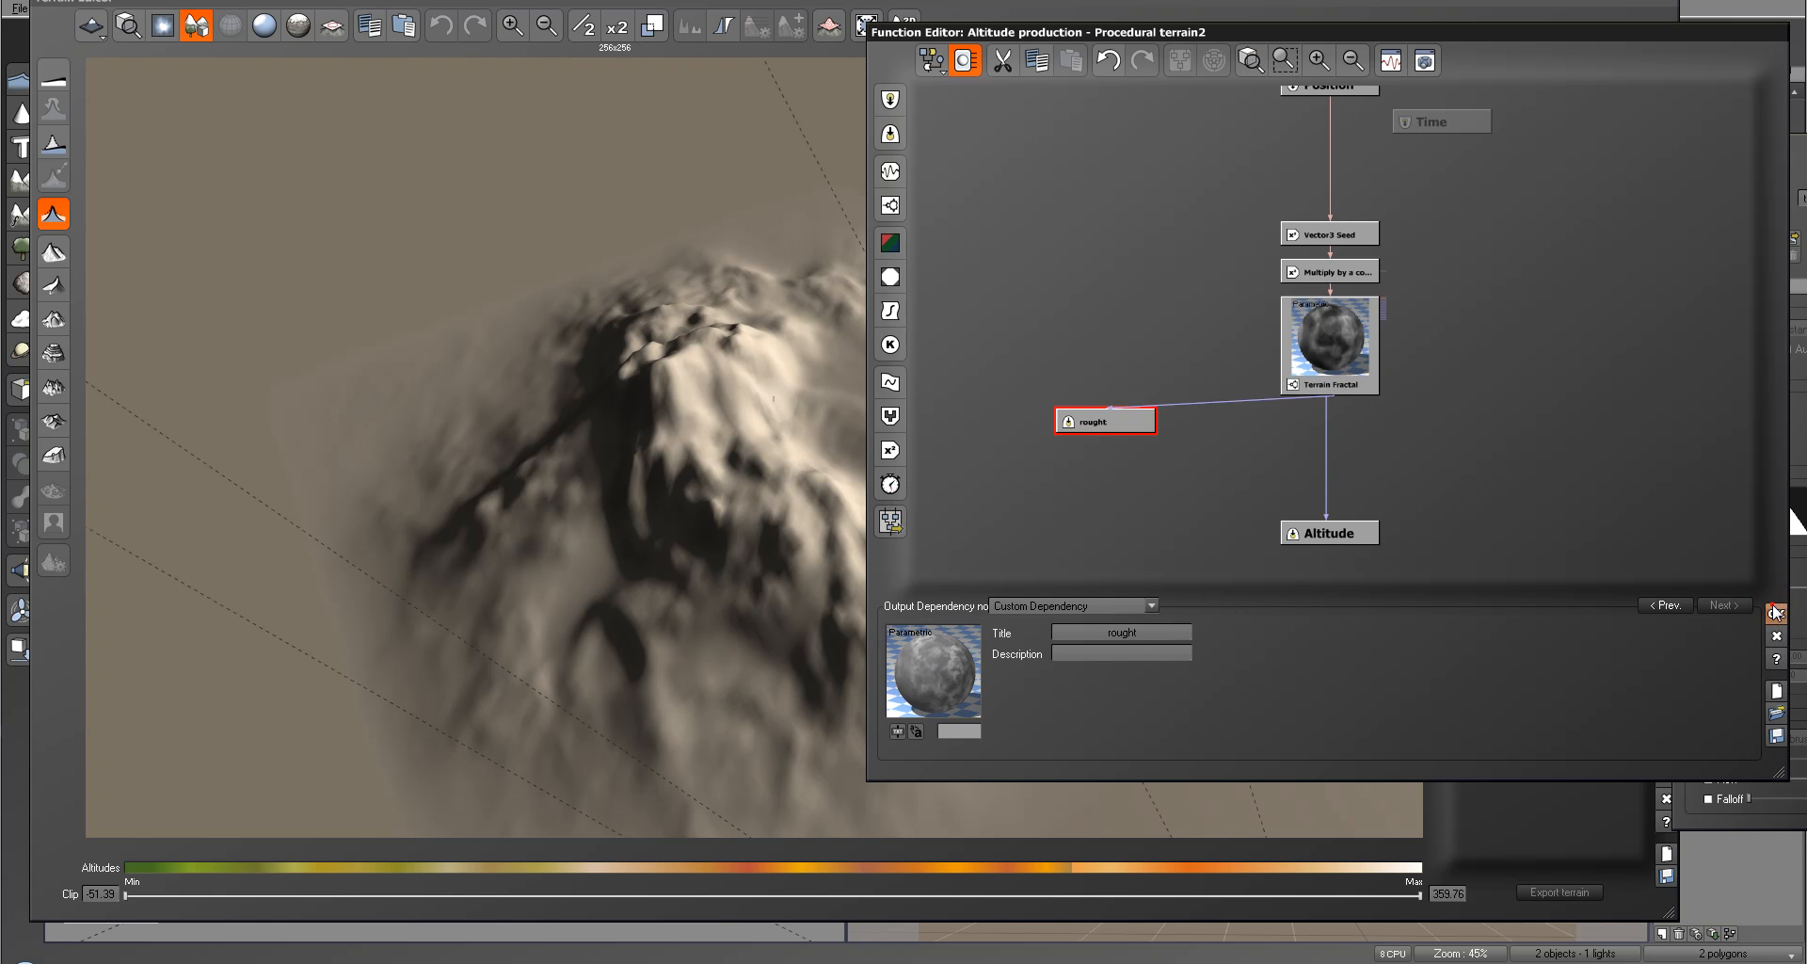
{"action": "left_click", "coordinate": [1775, 612]}
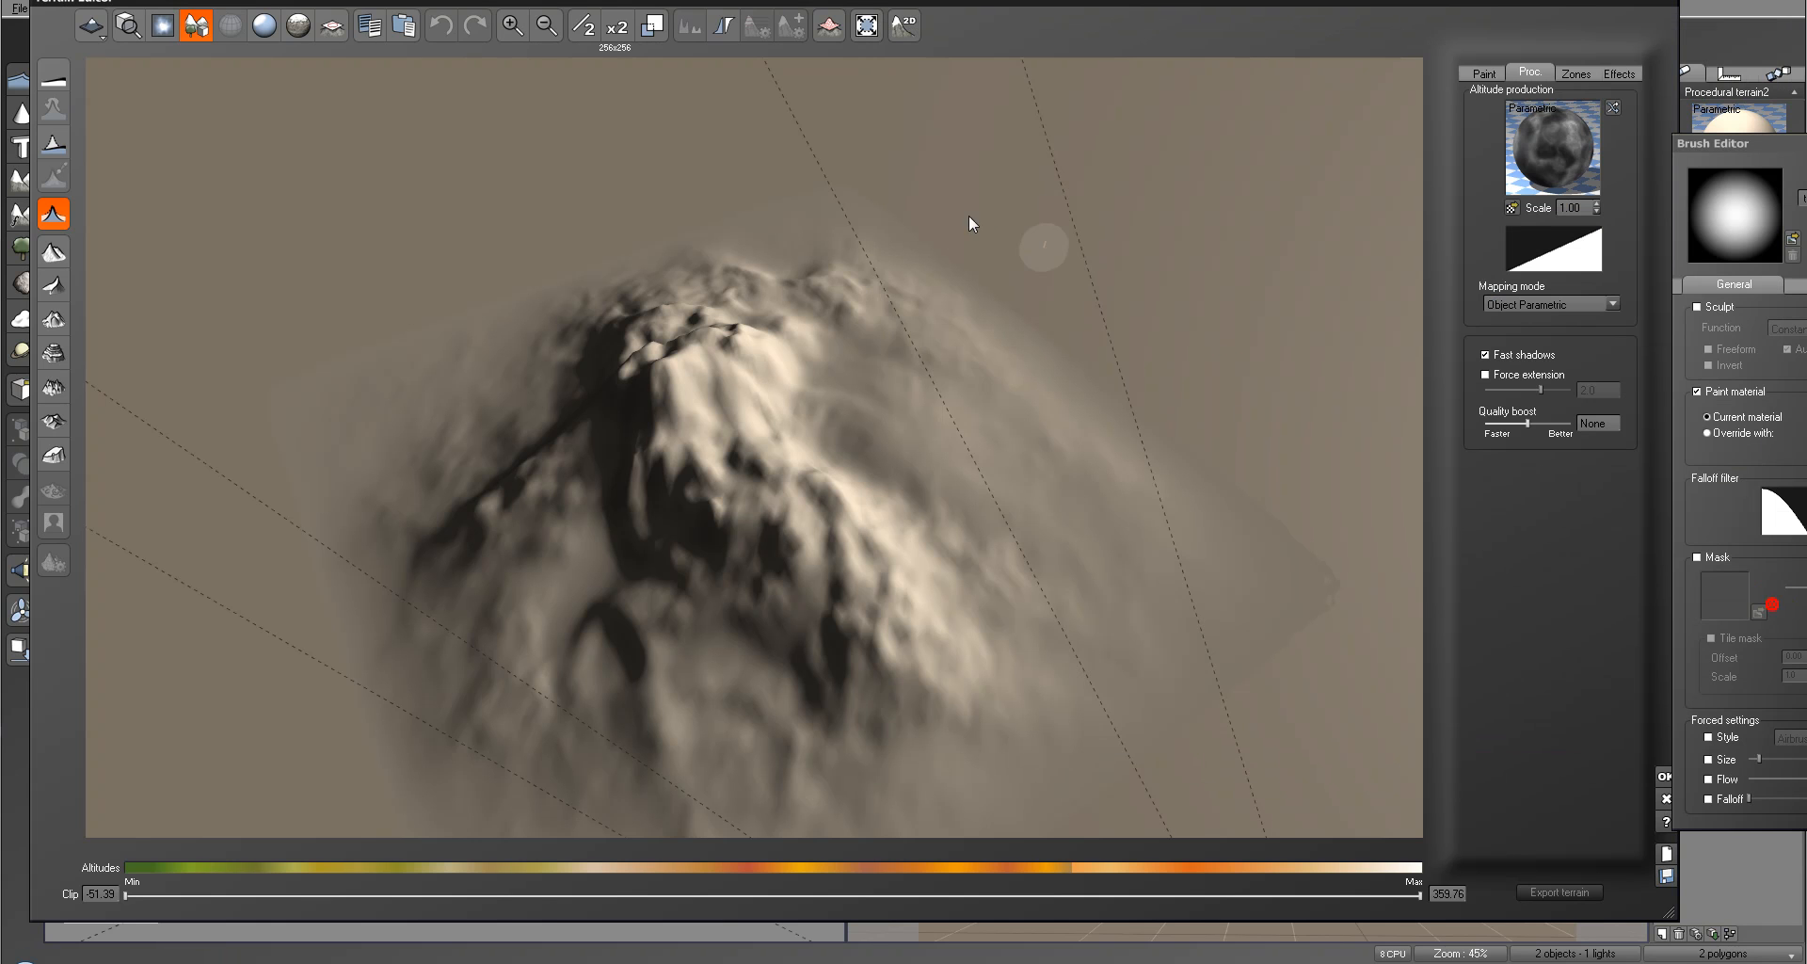
{"action": "left_click", "coordinate": [1664, 777]}
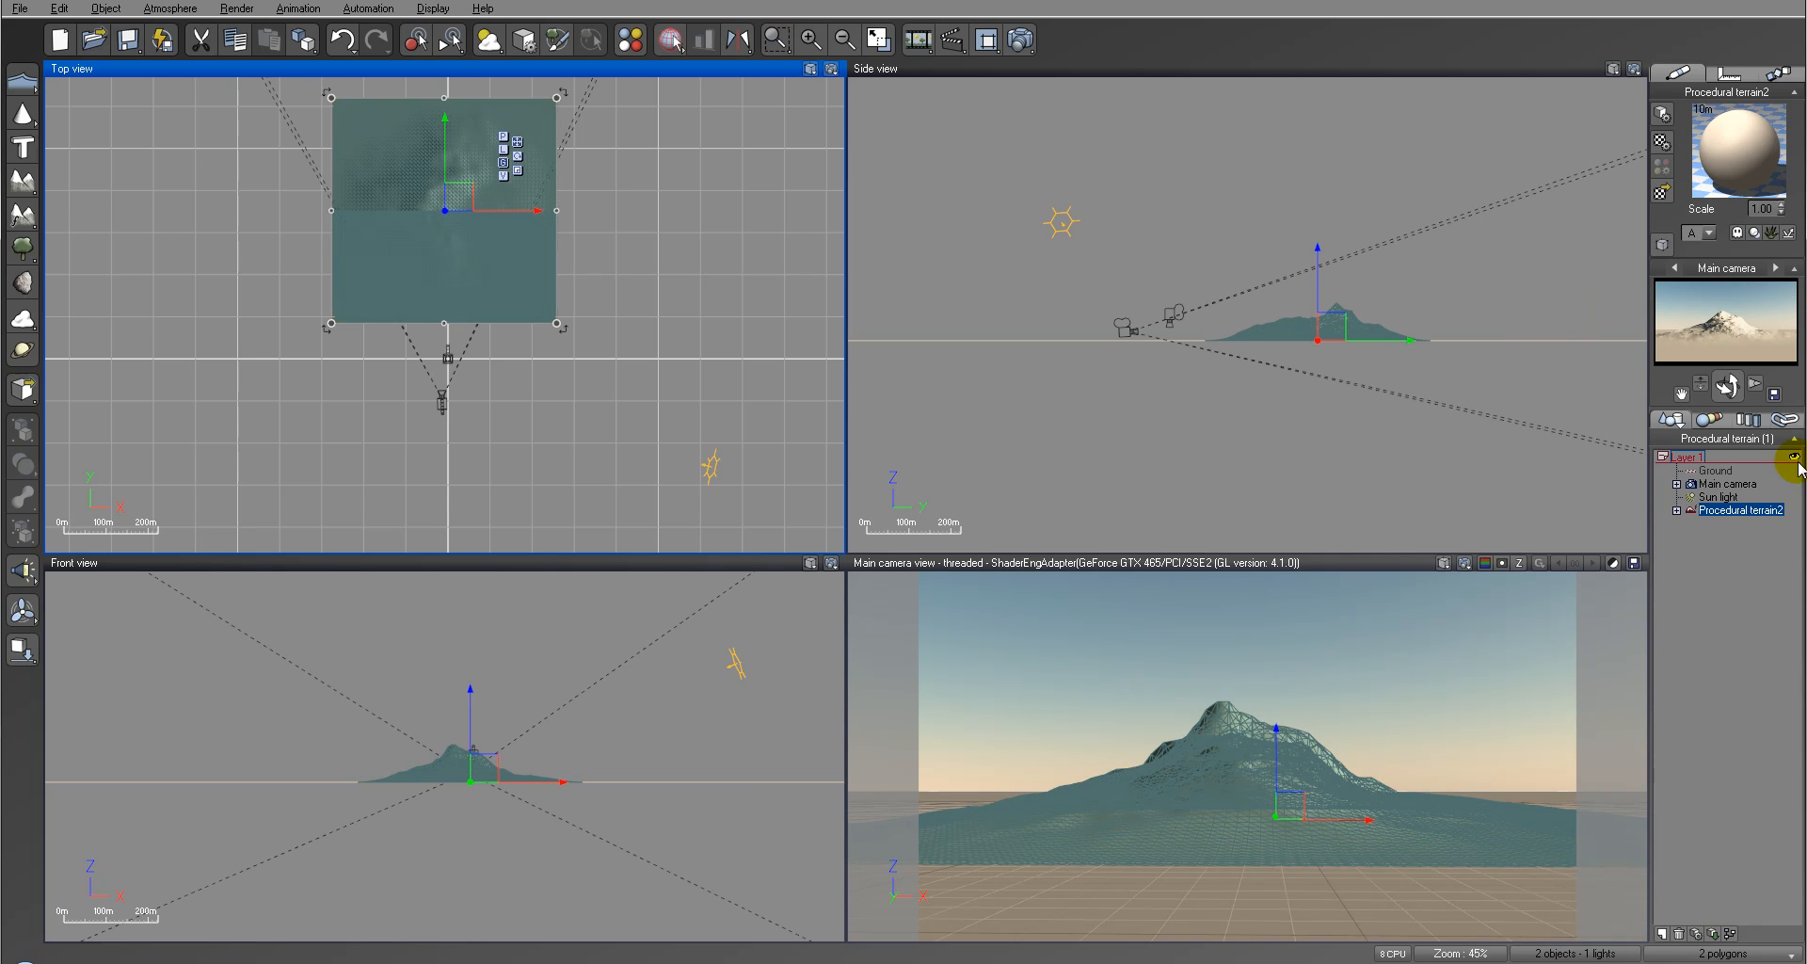
Step: Render the untextured mountain from the main camera and close the finished render
{"action": "left_click", "coordinate": [1022, 40]}
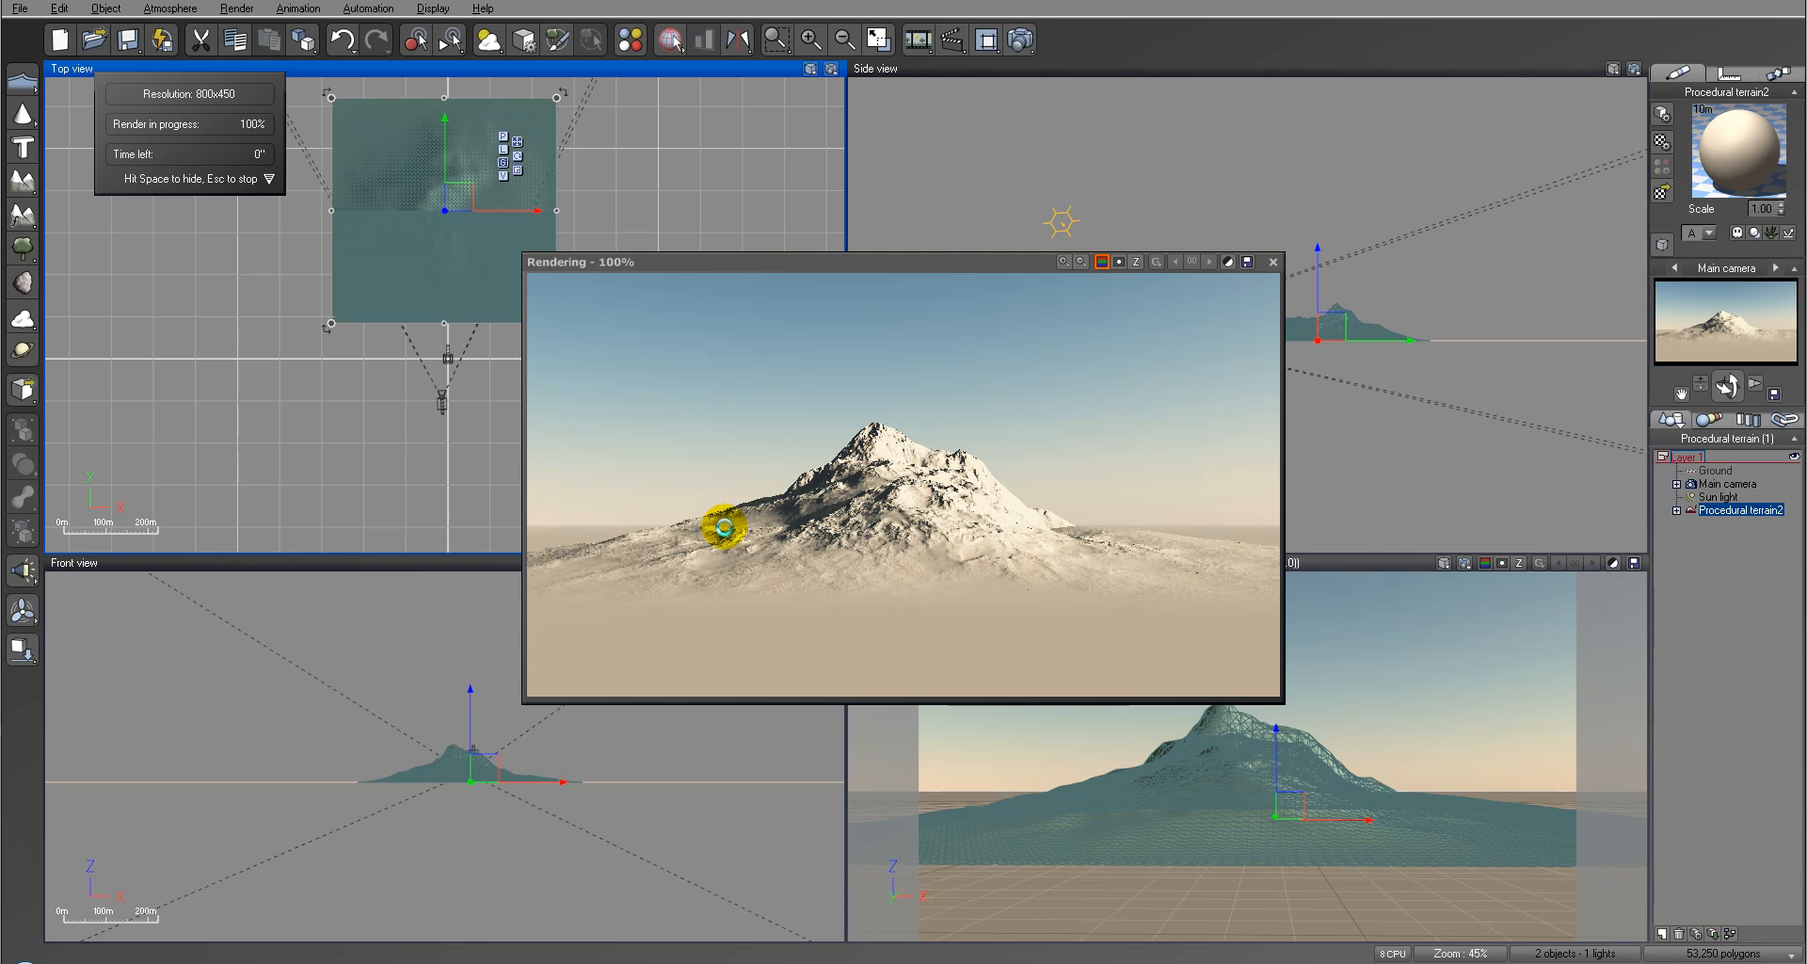
{"action": "left_click", "coordinate": [1071, 553]}
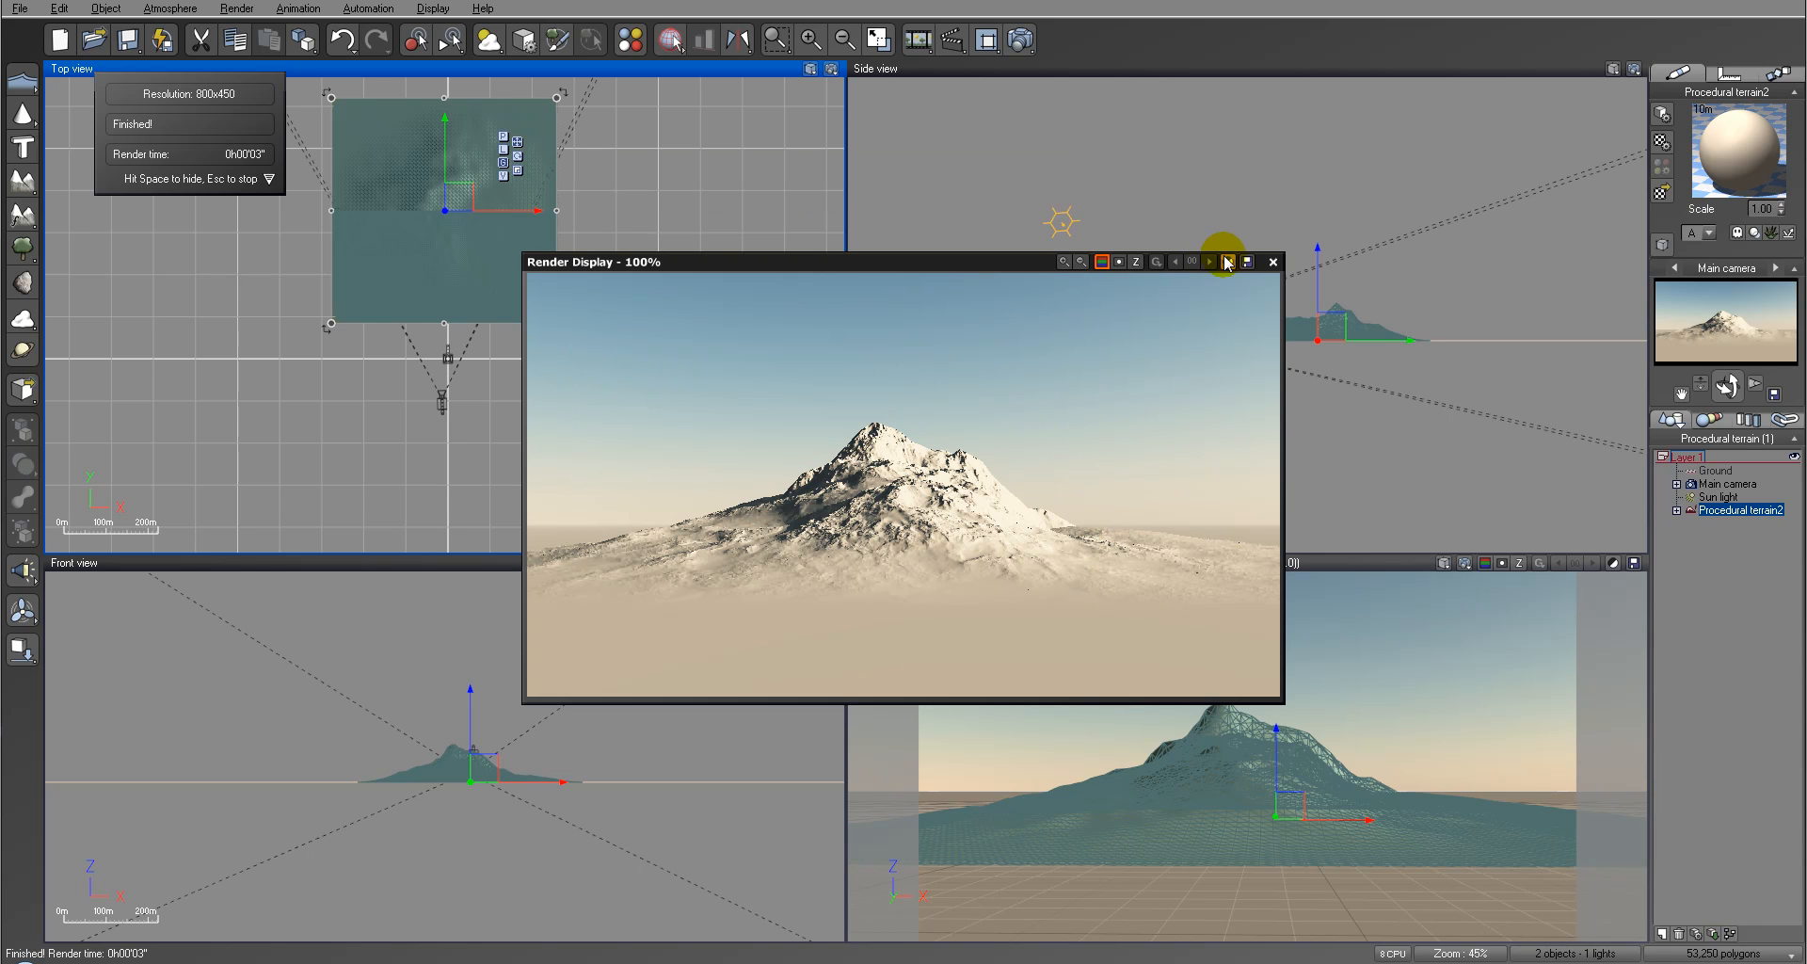
{"action": "left_click", "coordinate": [1266, 263]}
Step: Raise the main camera in the side view and tilt it downward to frame the mountain
{"action": "left_click", "coordinate": [1101, 369]}
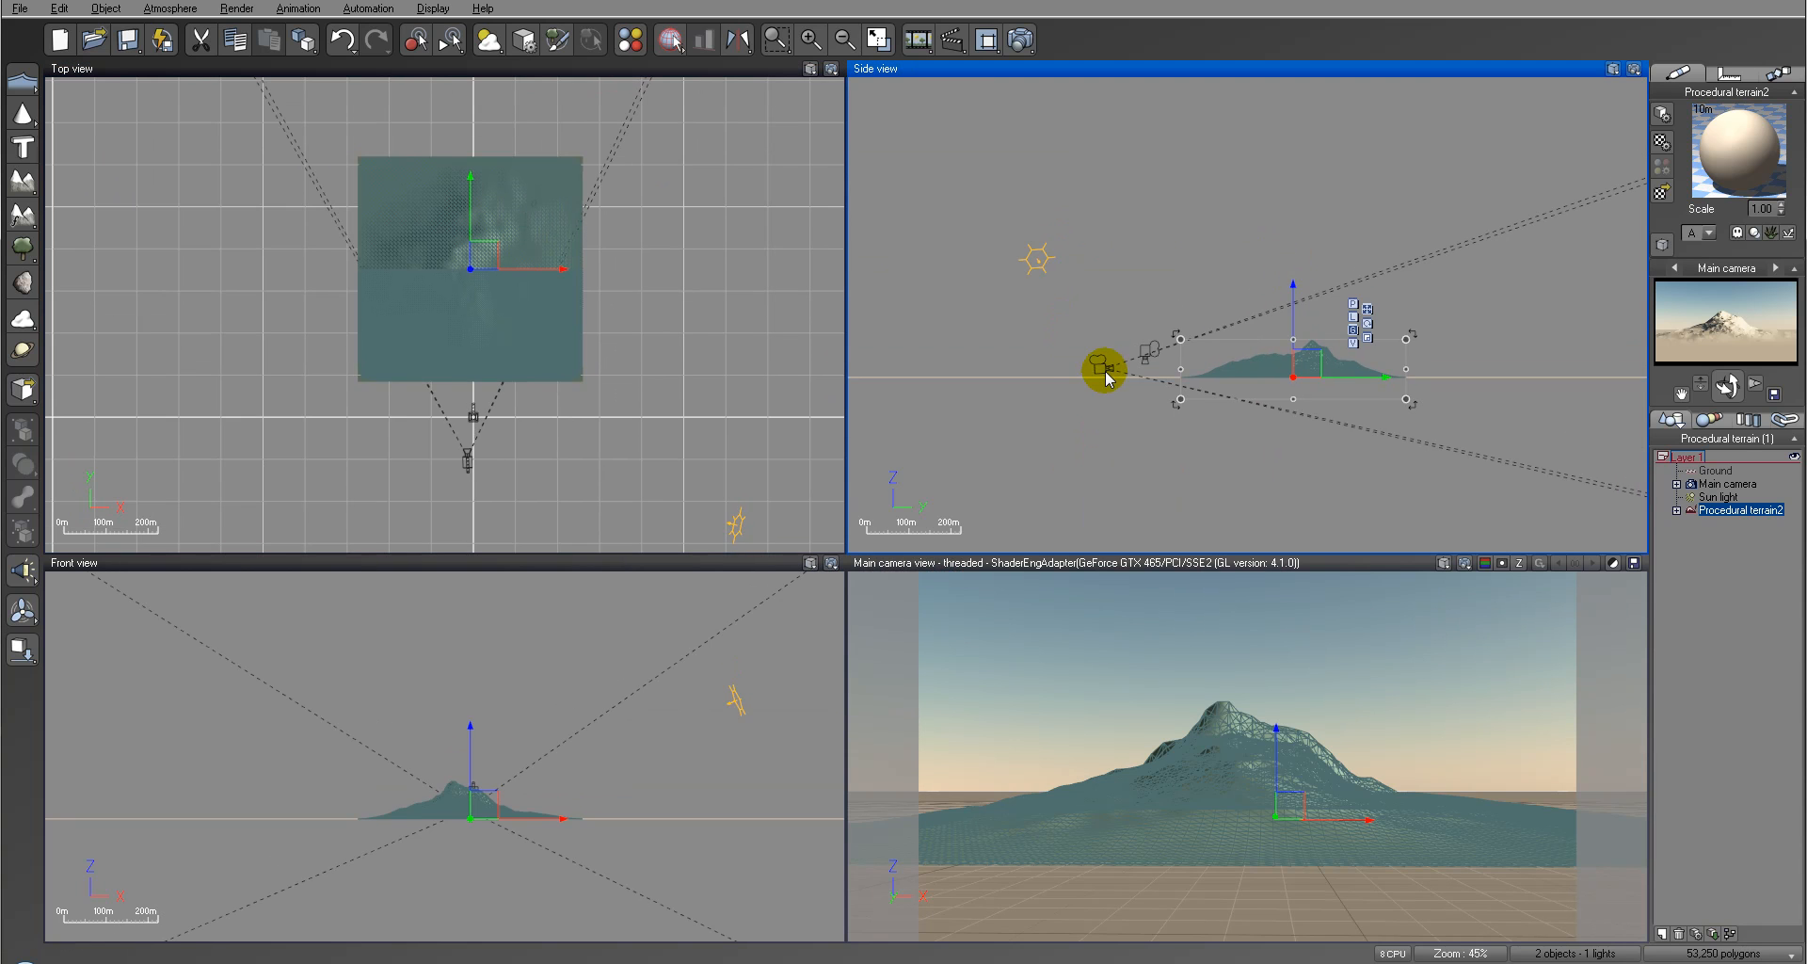
{"action": "left_click_drag", "start_coordinate": [1112, 363], "coordinate": [1114, 348]}
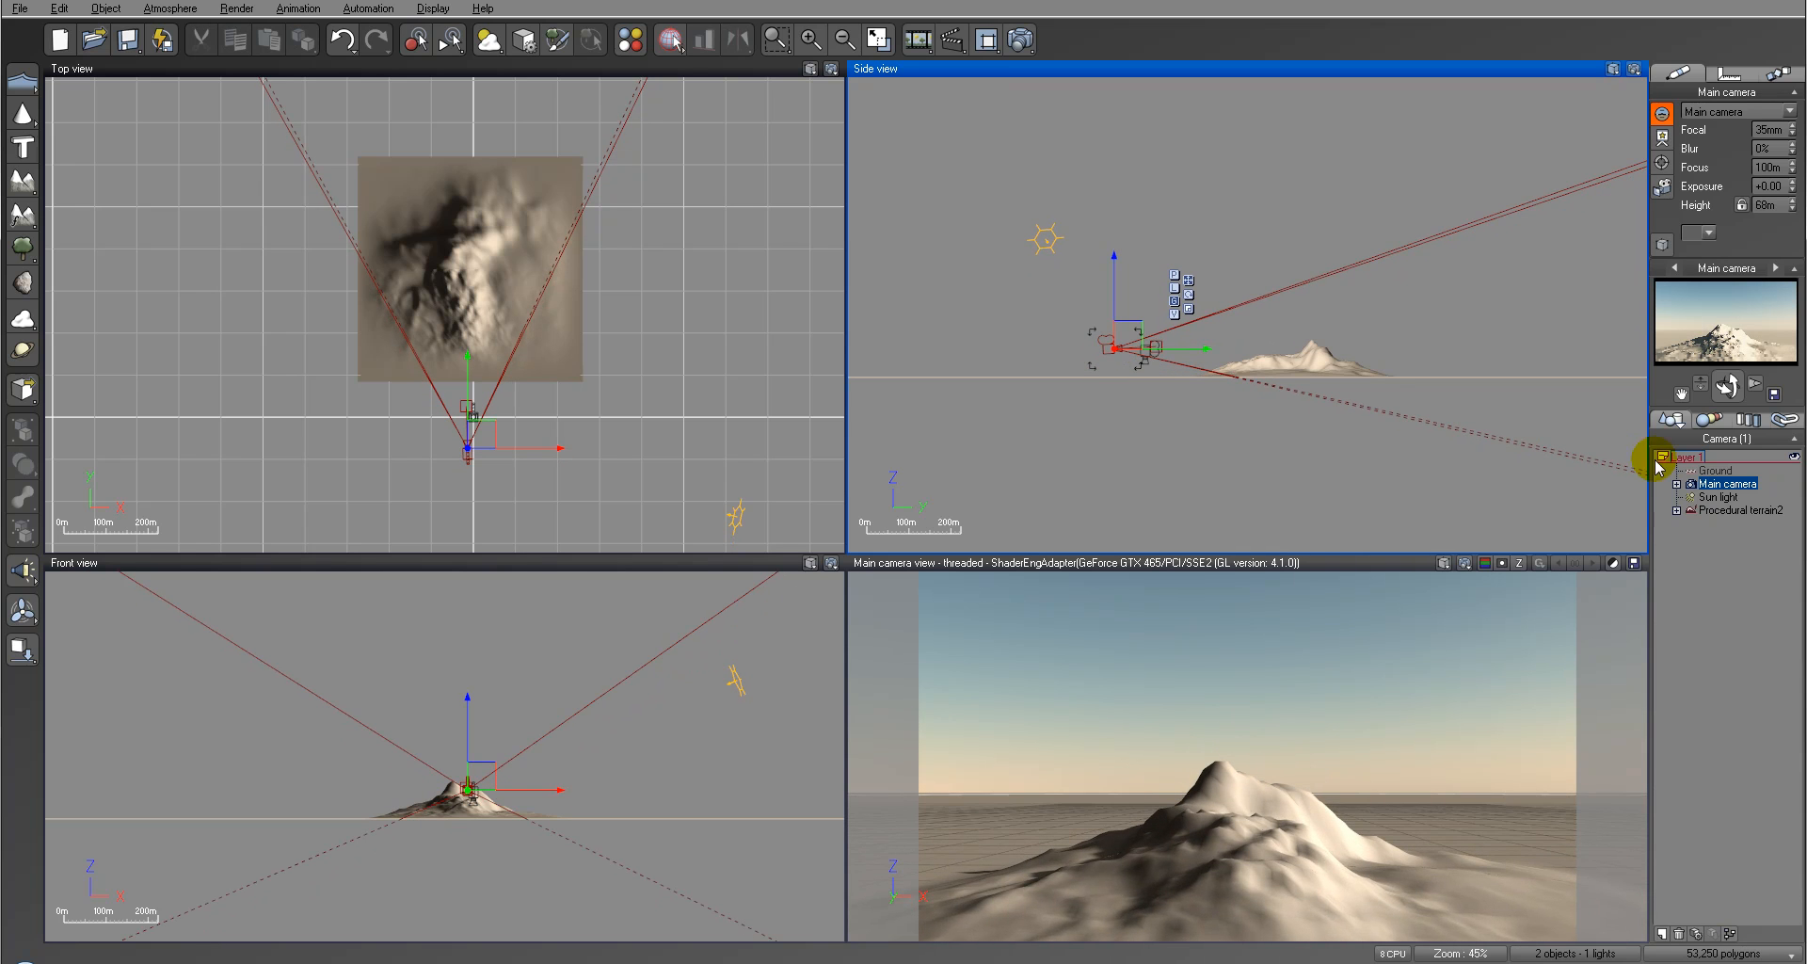
{"action": "left_click_drag", "start_coordinate": [1727, 386], "coordinate": [859, 664]}
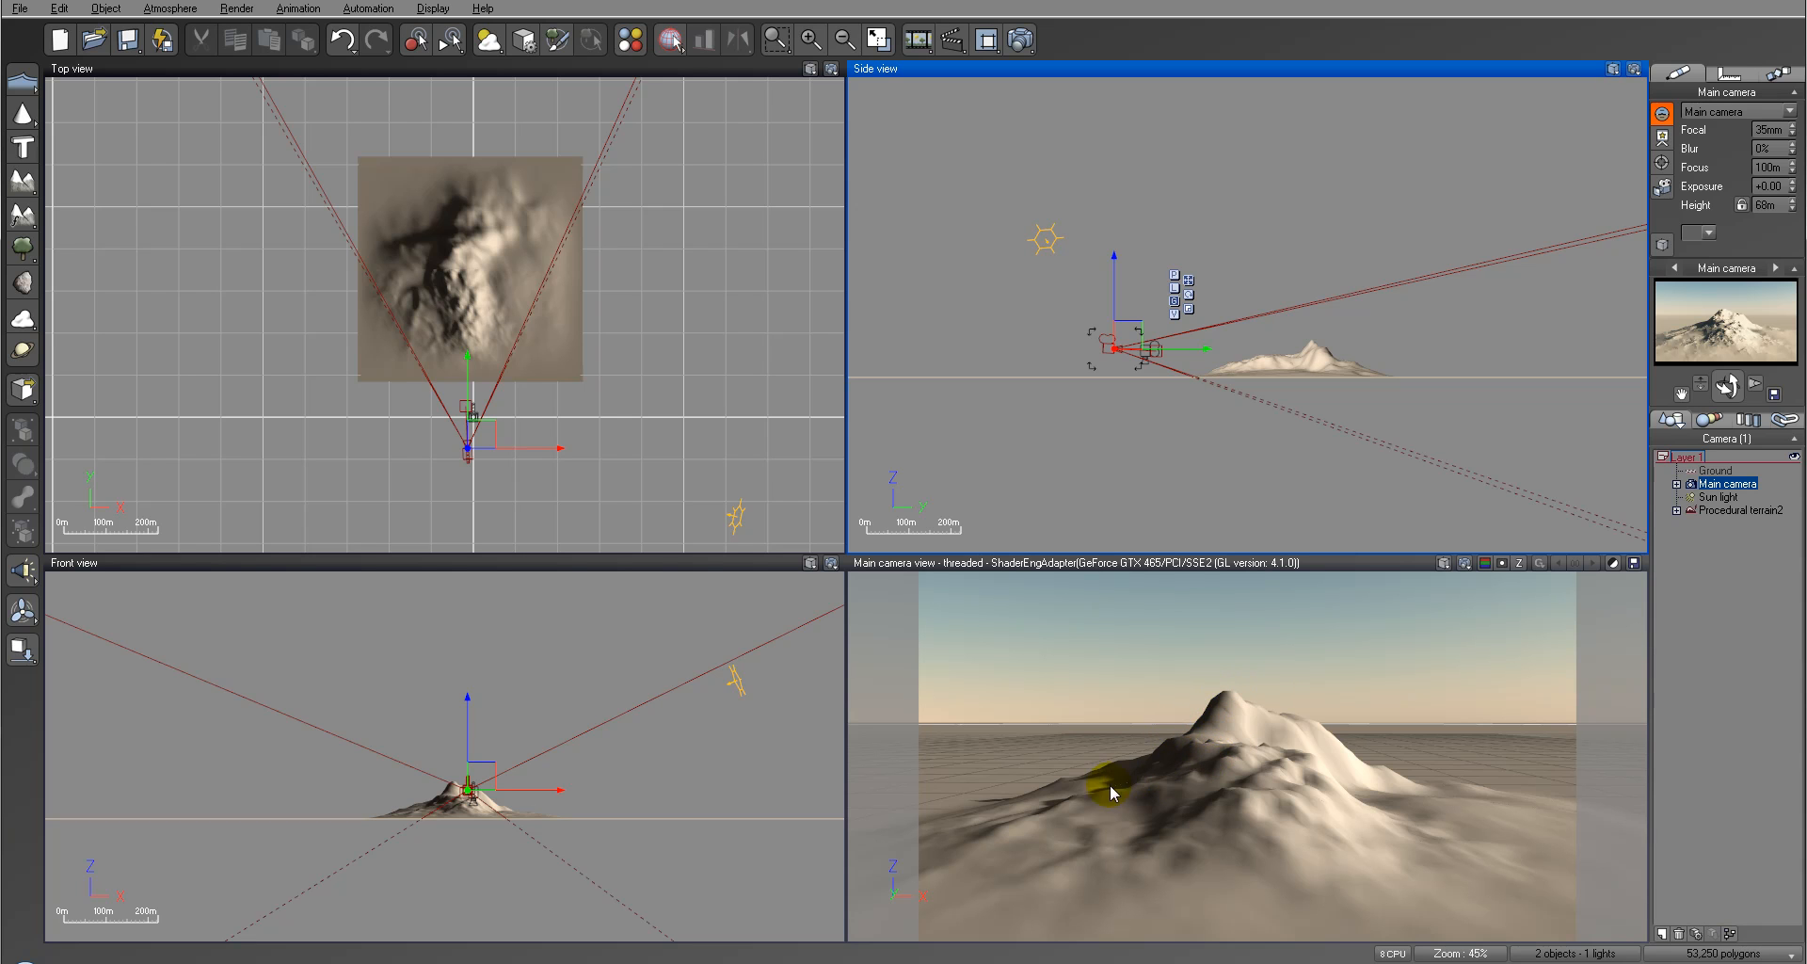
Step: Open the procedural terrain's material and remove the Default rock layer, keeping the Default material
{"action": "left_click", "coordinate": [1731, 509]}
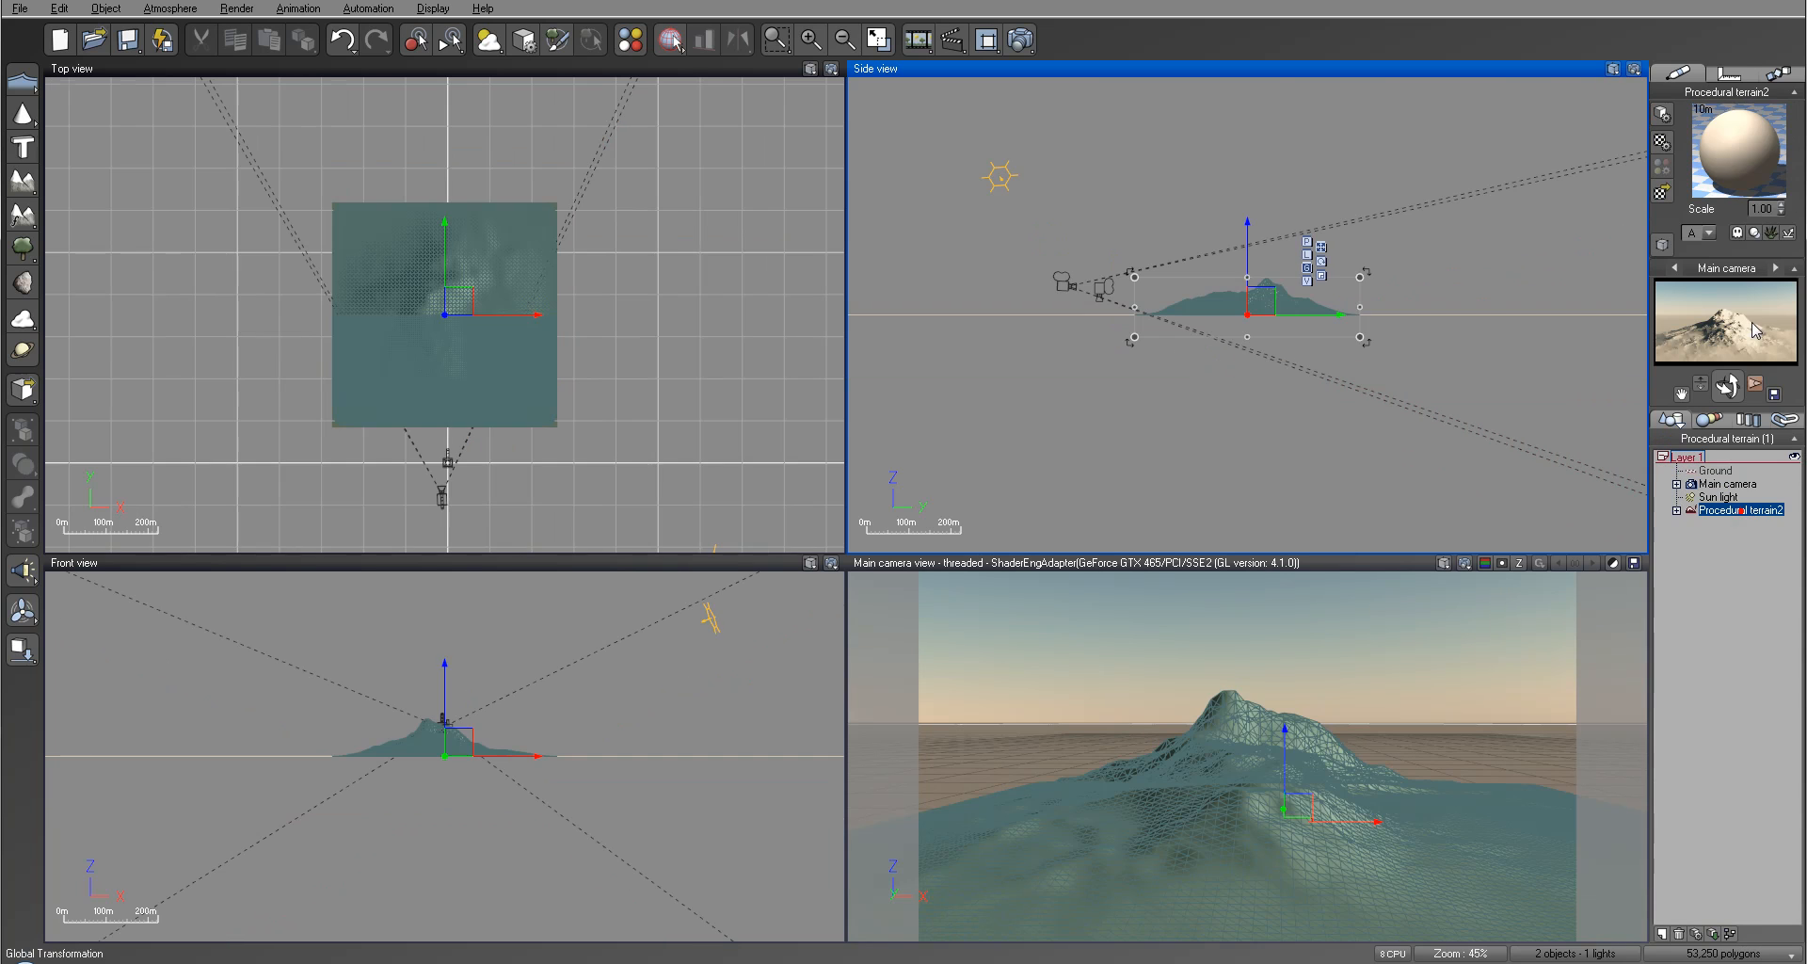
{"action": "double_click", "coordinate": [1741, 160]}
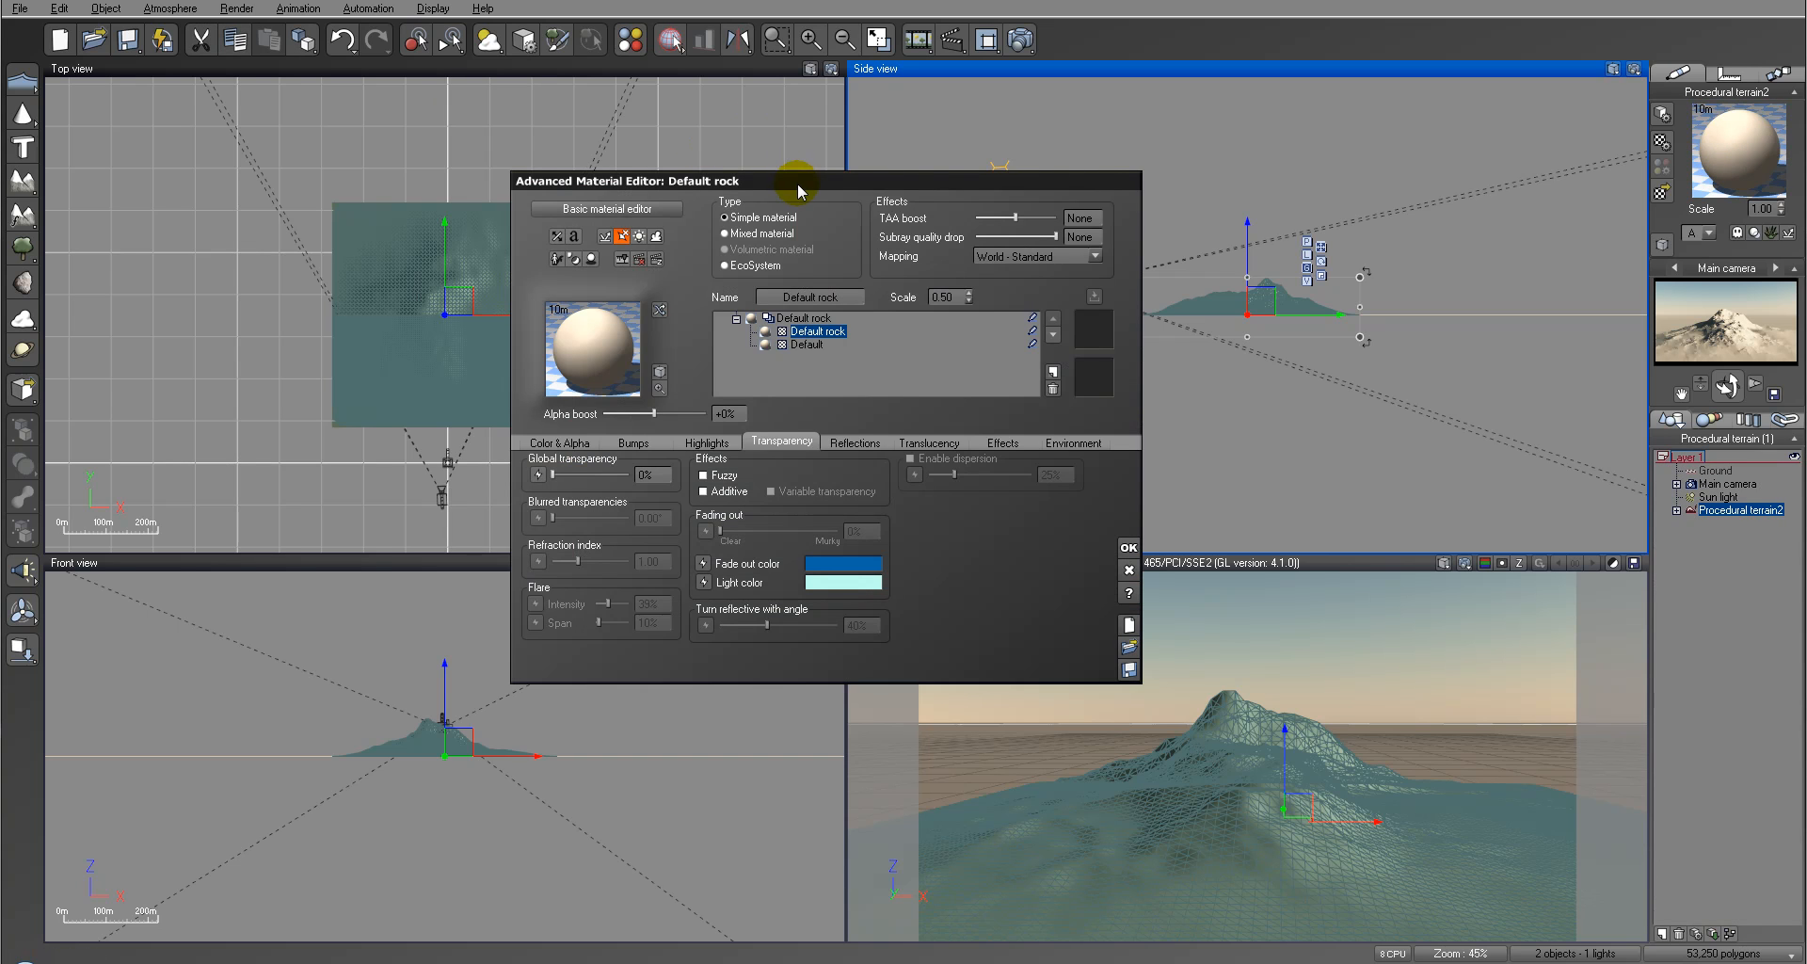
{"action": "left_click_drag", "start_coordinate": [798, 182], "coordinate": [657, 183]}
{"action": "left_click", "coordinate": [912, 388]}
{"action": "left_click", "coordinate": [672, 322]}
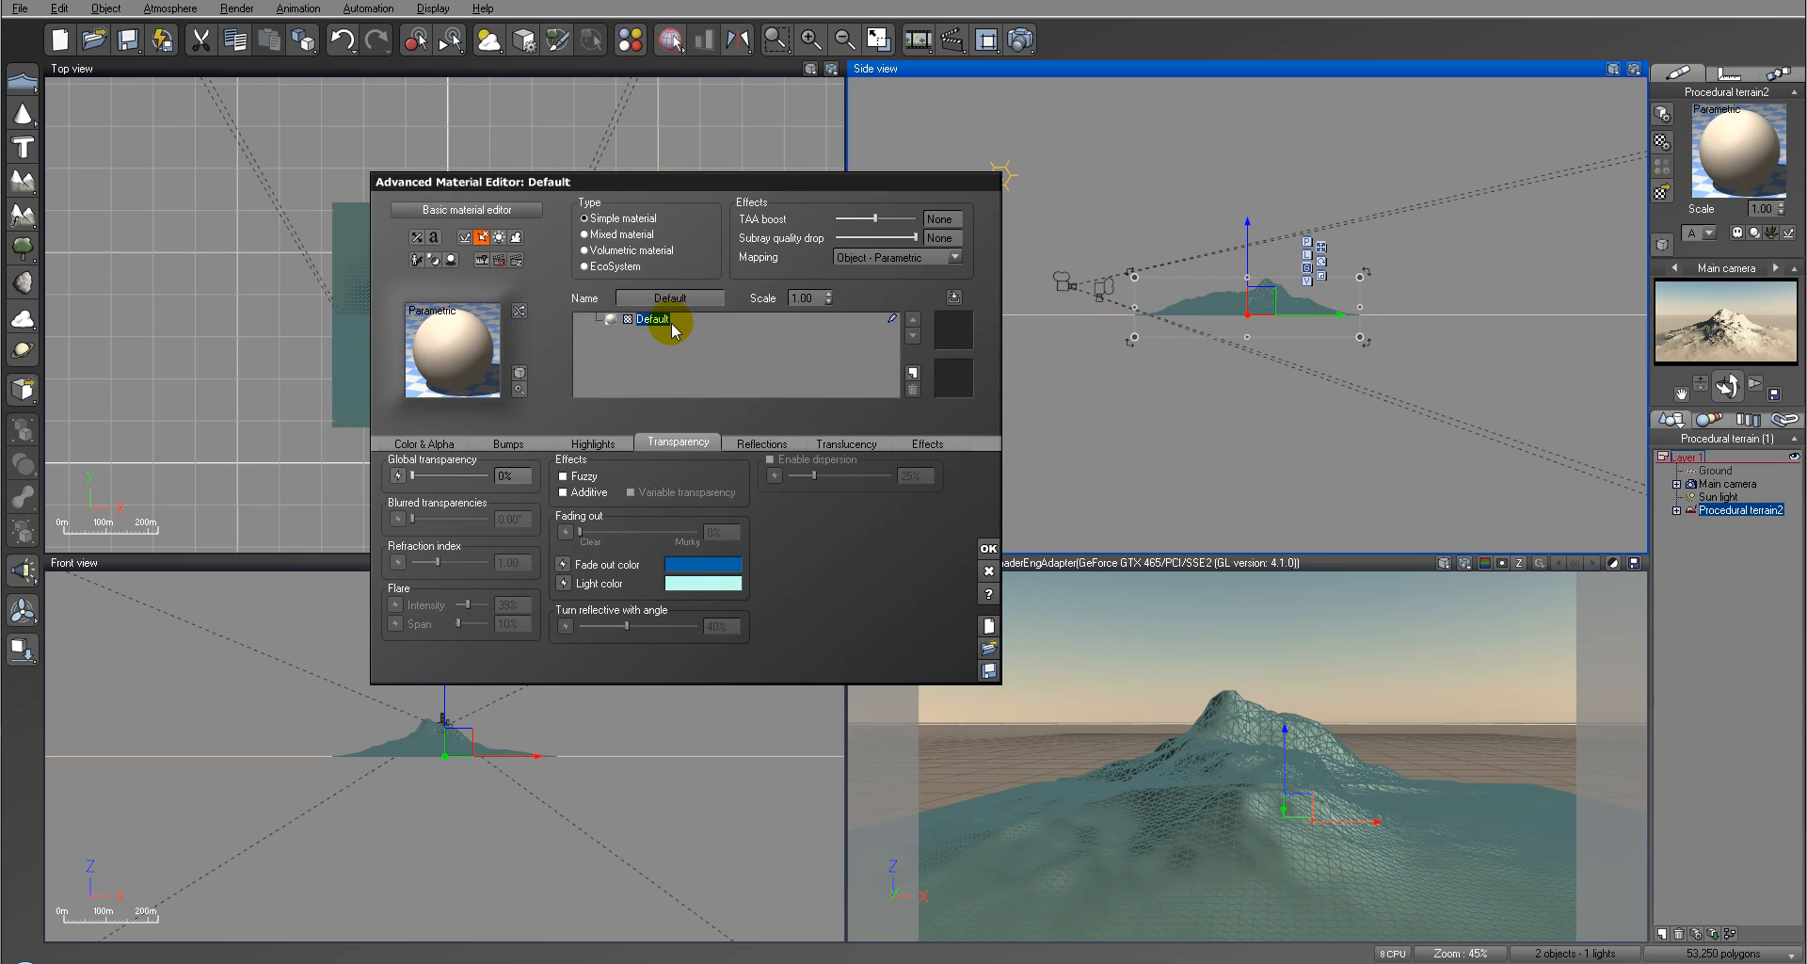
Step: Set the Default material's overall color to near black
{"action": "left_click", "coordinate": [424, 444]}
{"action": "left_click", "coordinate": [781, 479]}
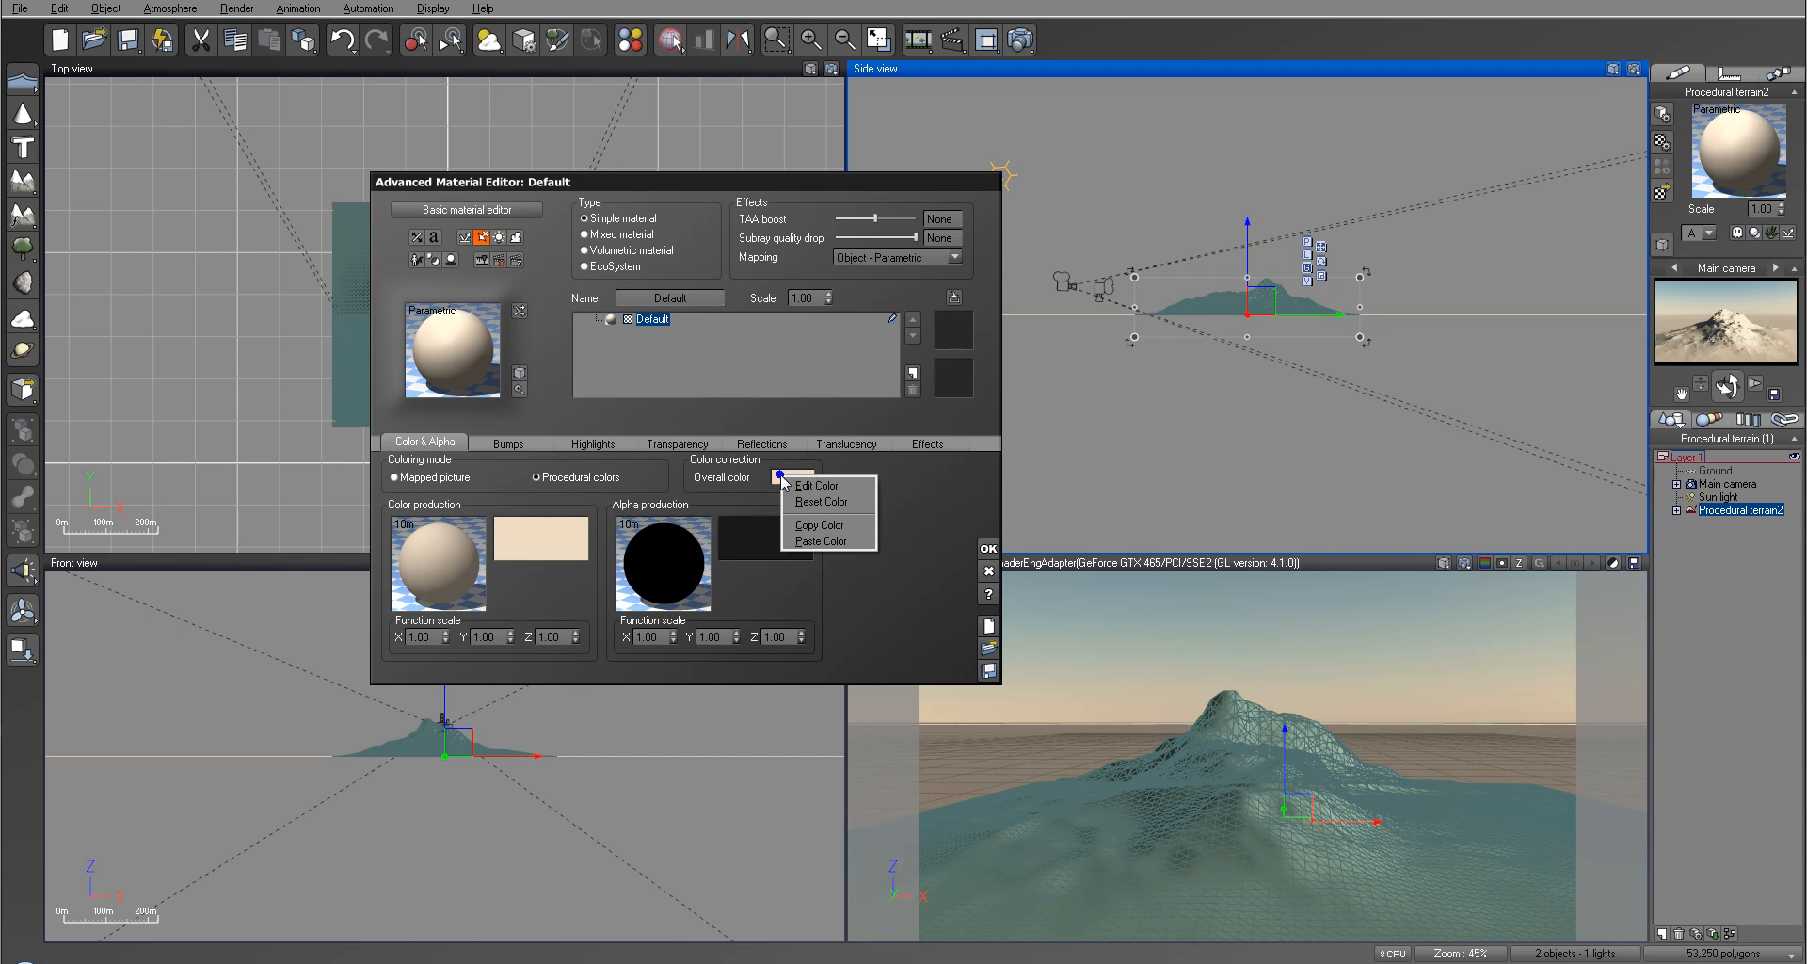
{"action": "left_click", "coordinate": [817, 486]}
{"action": "left_click", "coordinate": [999, 398]}
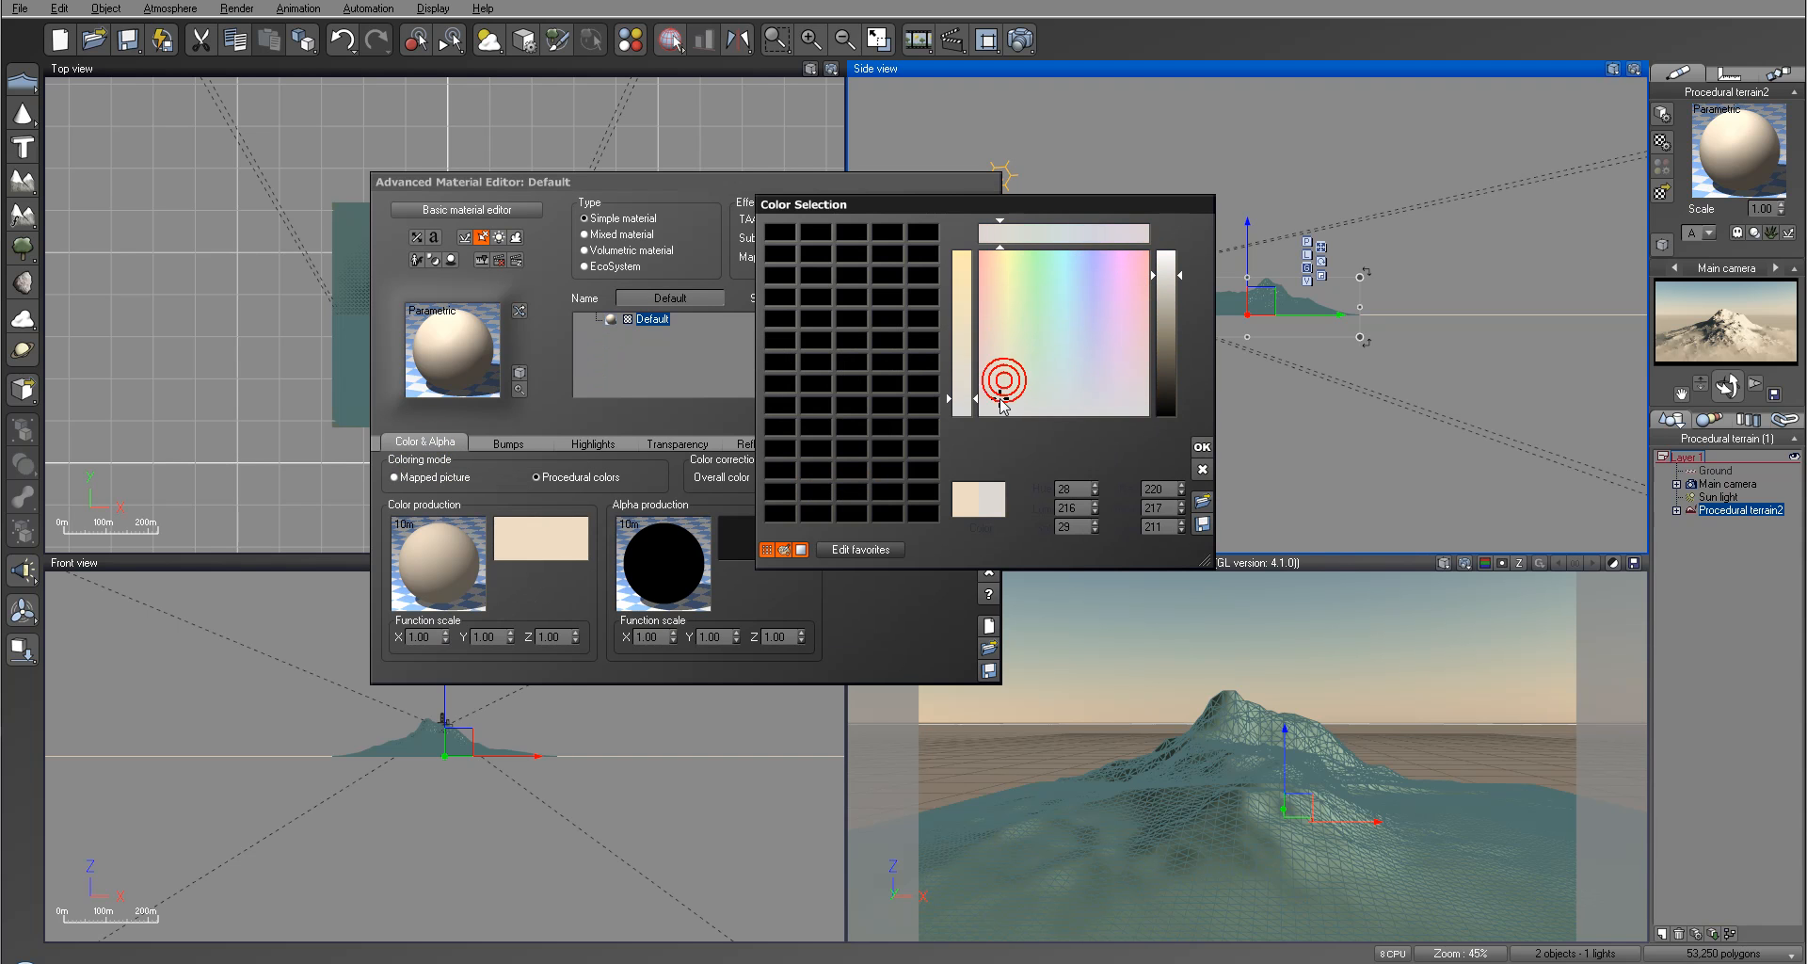
{"action": "left_click_drag", "start_coordinate": [1163, 337], "coordinate": [1165, 410]}
{"action": "left_click", "coordinate": [1201, 448]}
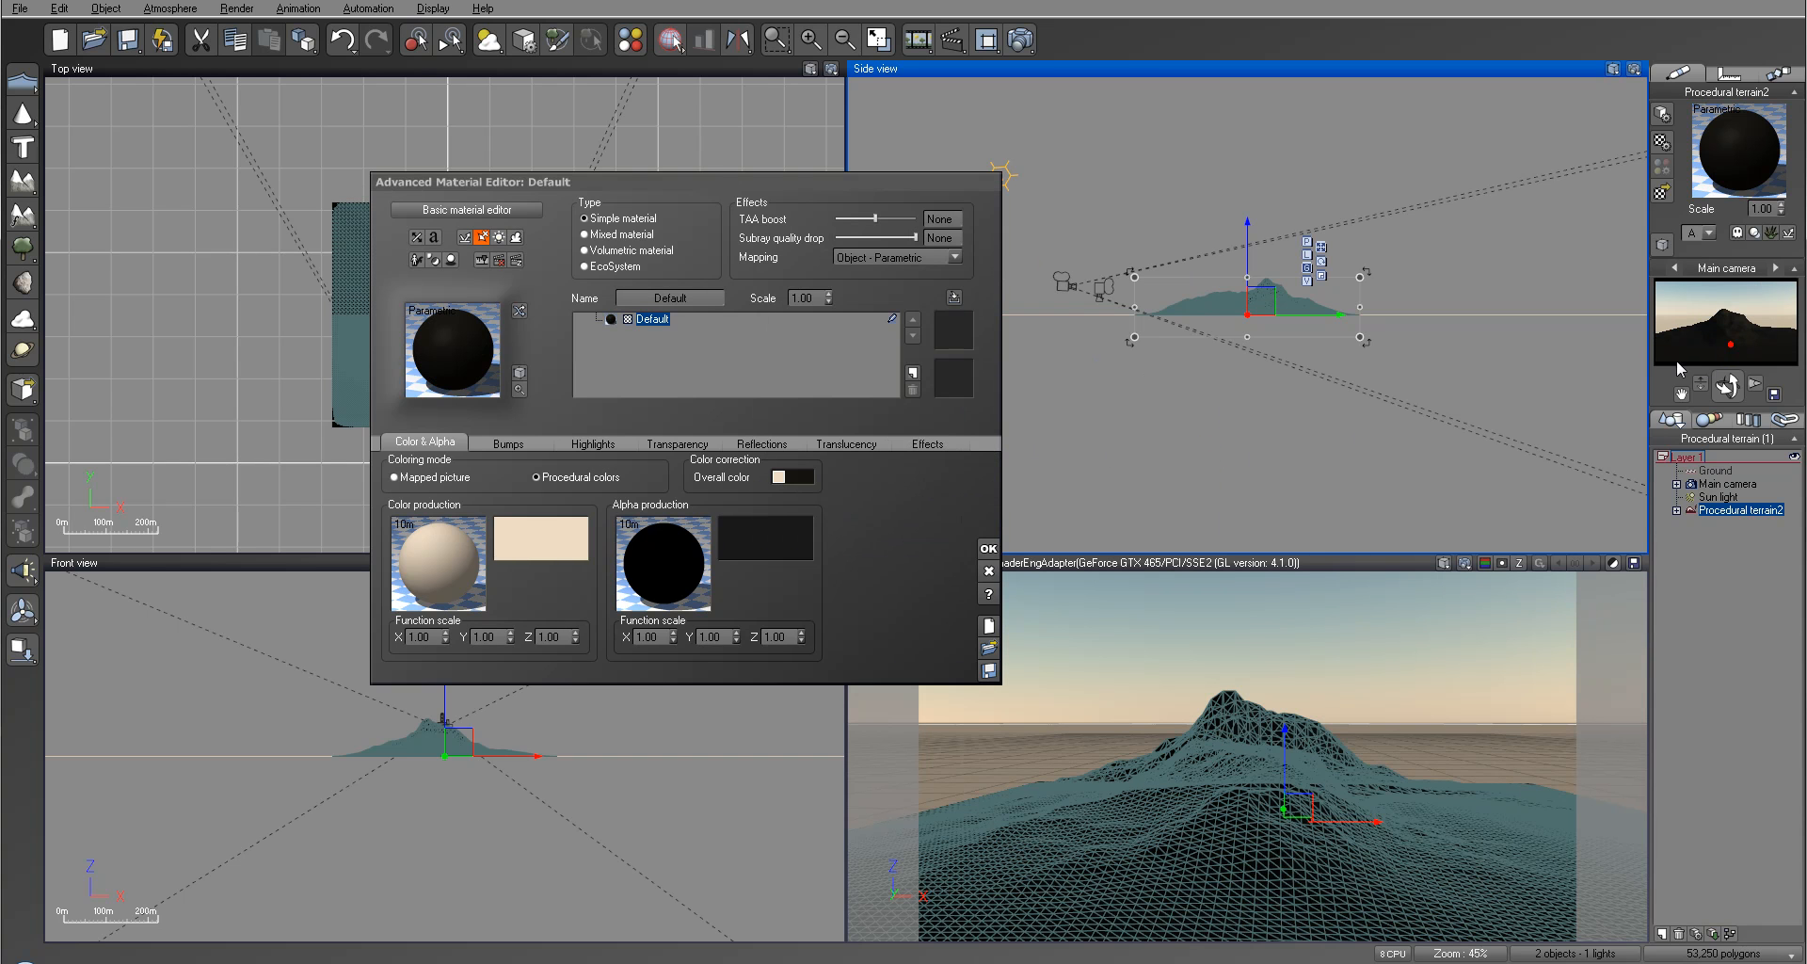
Step: Render the mountain with its dark material and close the finished render
{"action": "left_click", "coordinate": [1022, 39]}
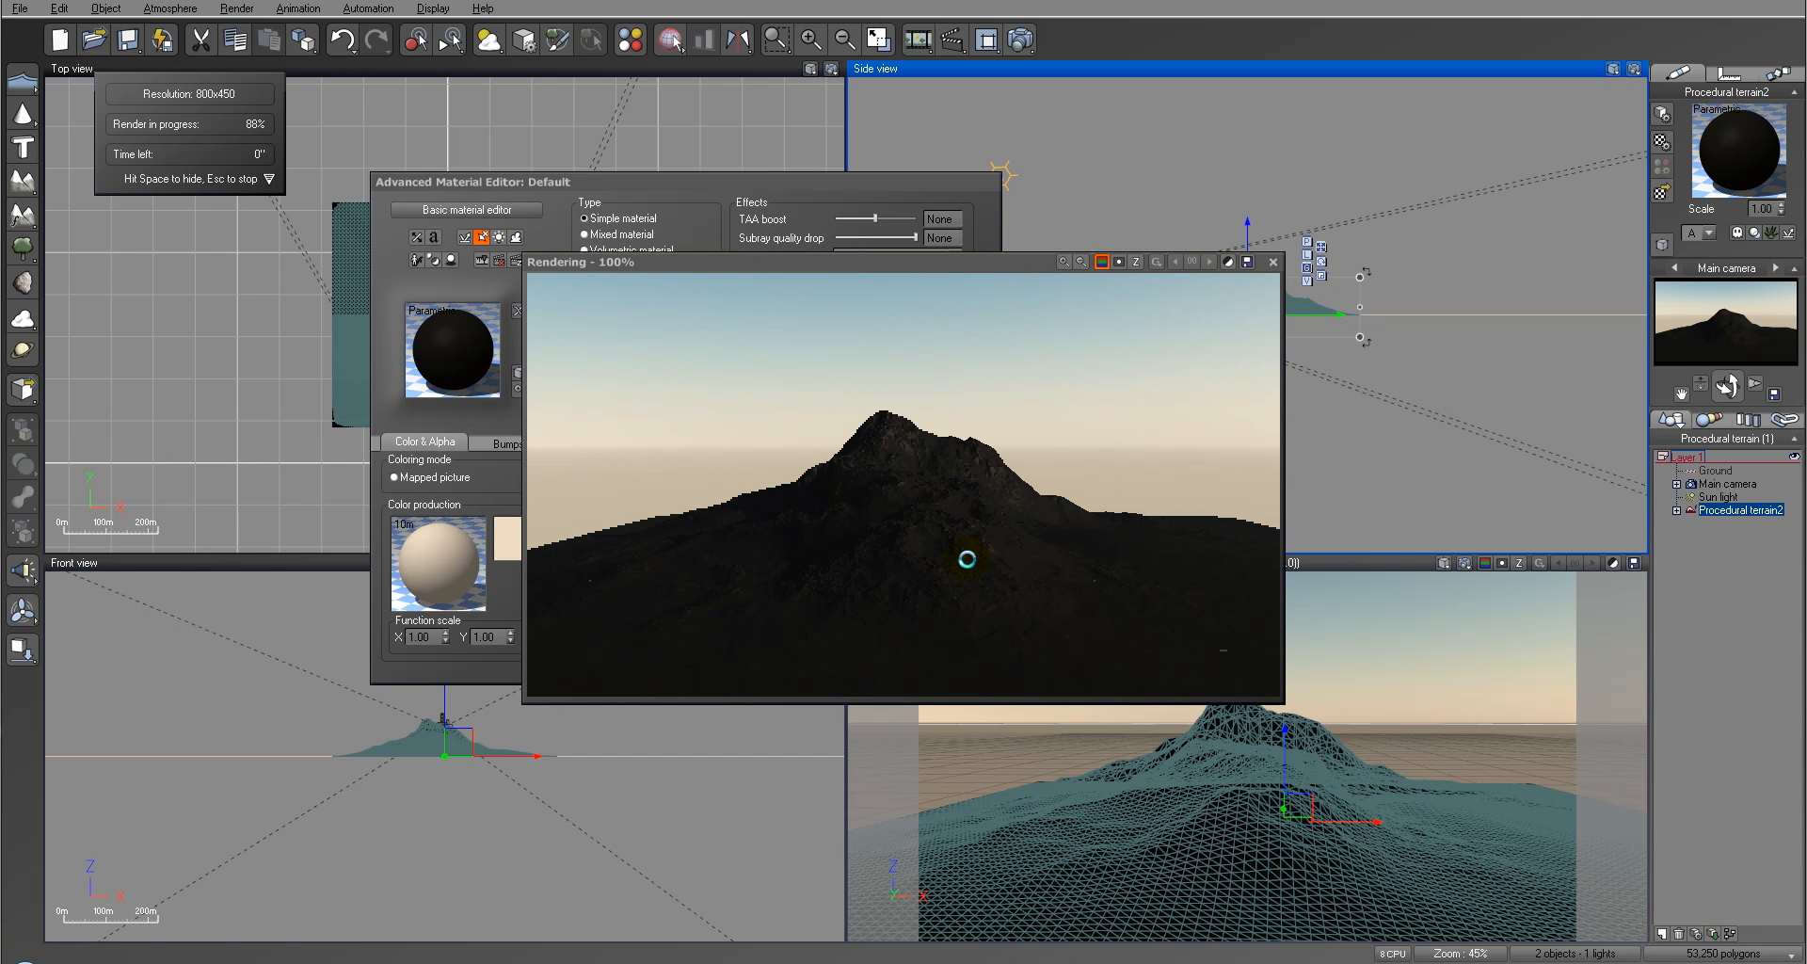
{"action": "left_click", "coordinate": [1068, 553]}
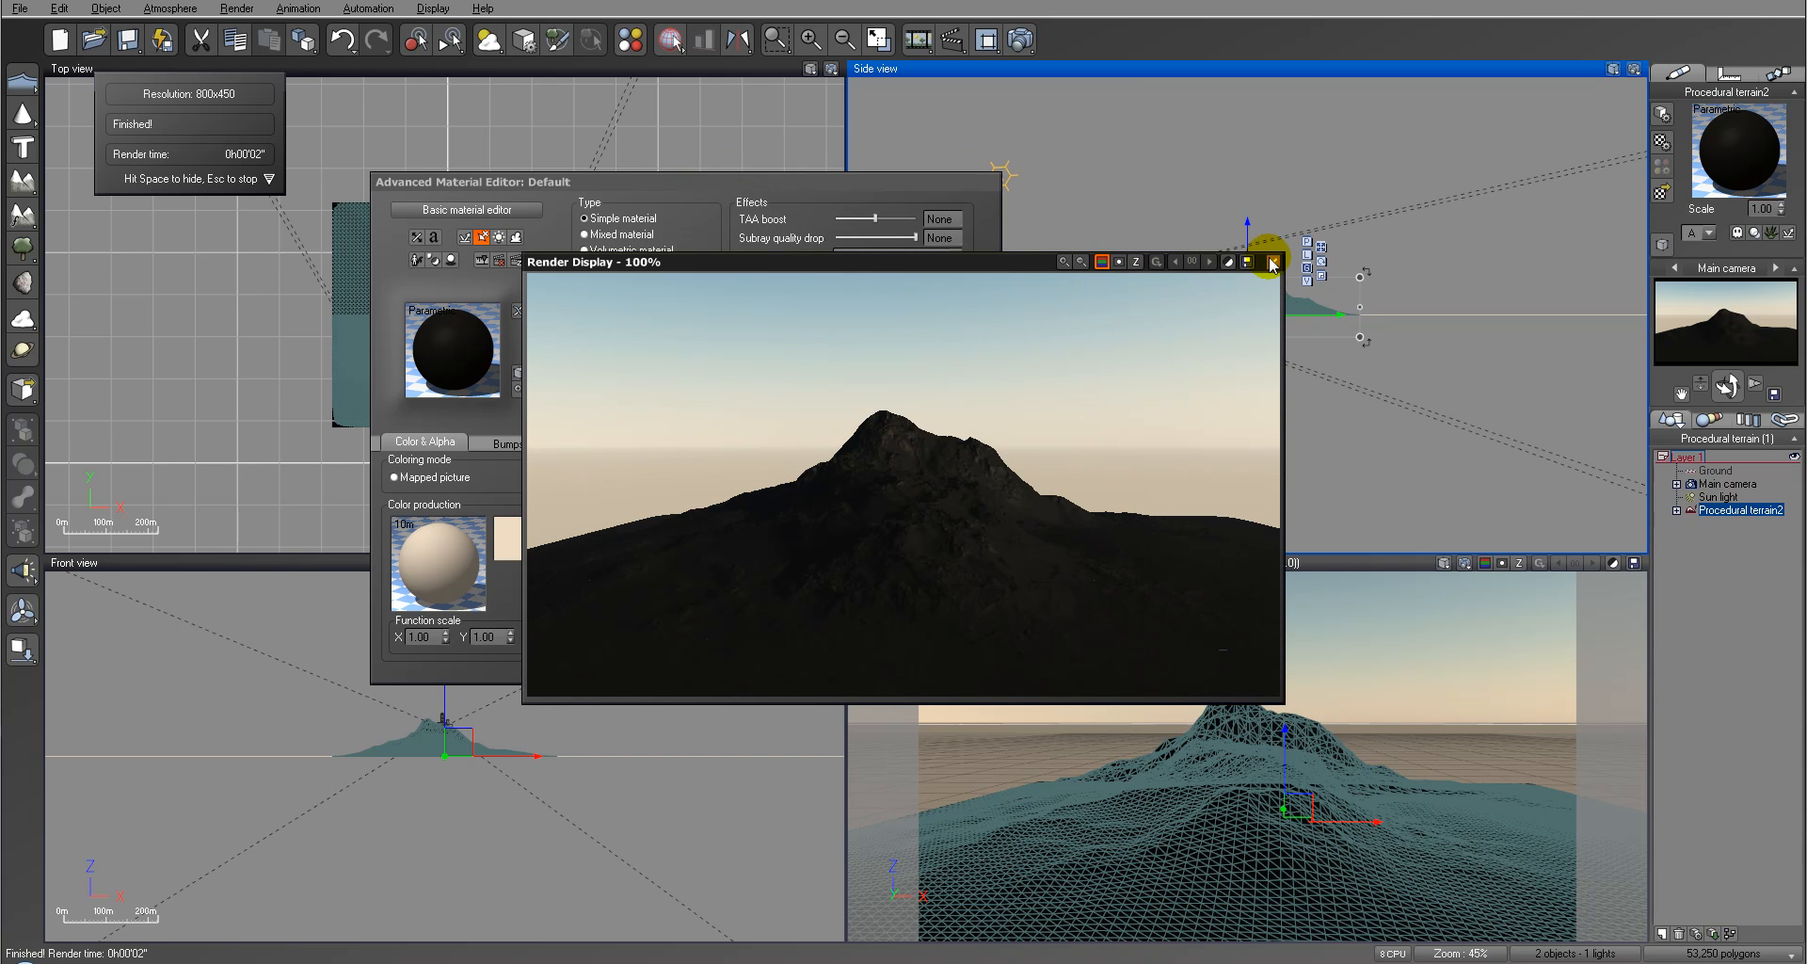
{"action": "left_click", "coordinate": [1273, 262]}
Step: Add the Basic collection's Flat white material as a layer above Default and set its alpha boost to 0%
{"action": "left_click", "coordinate": [910, 374]}
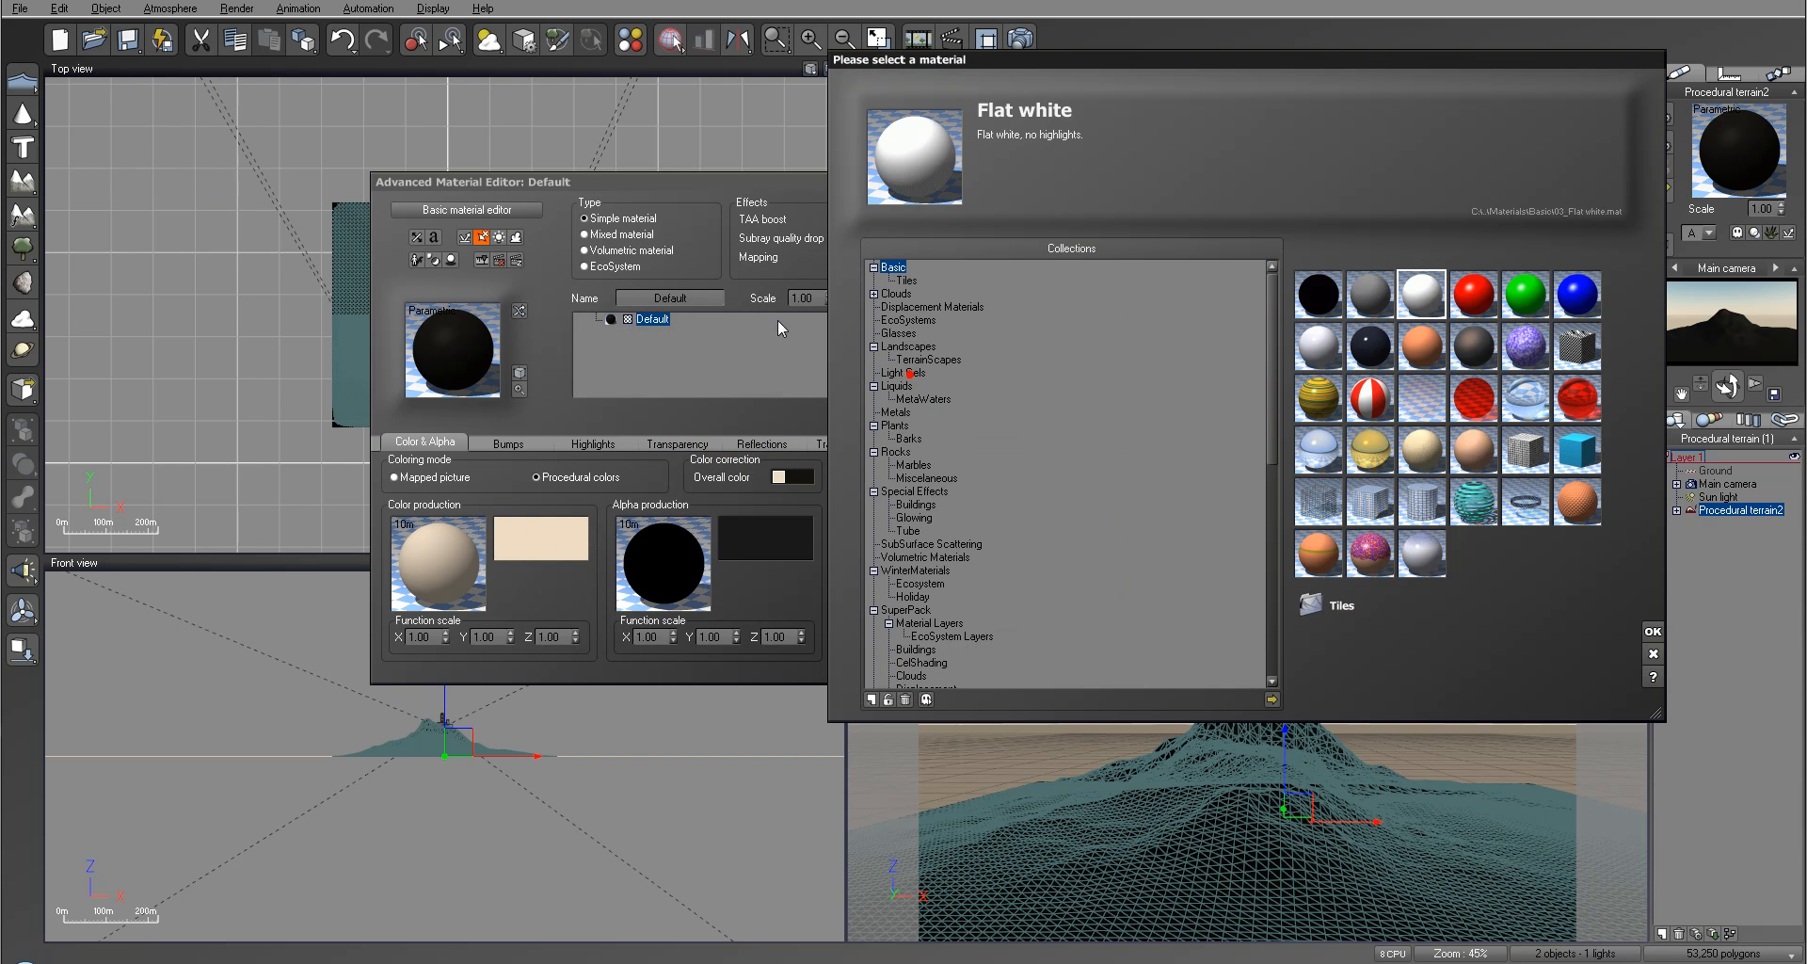
{"action": "left_click", "coordinate": [1652, 630]}
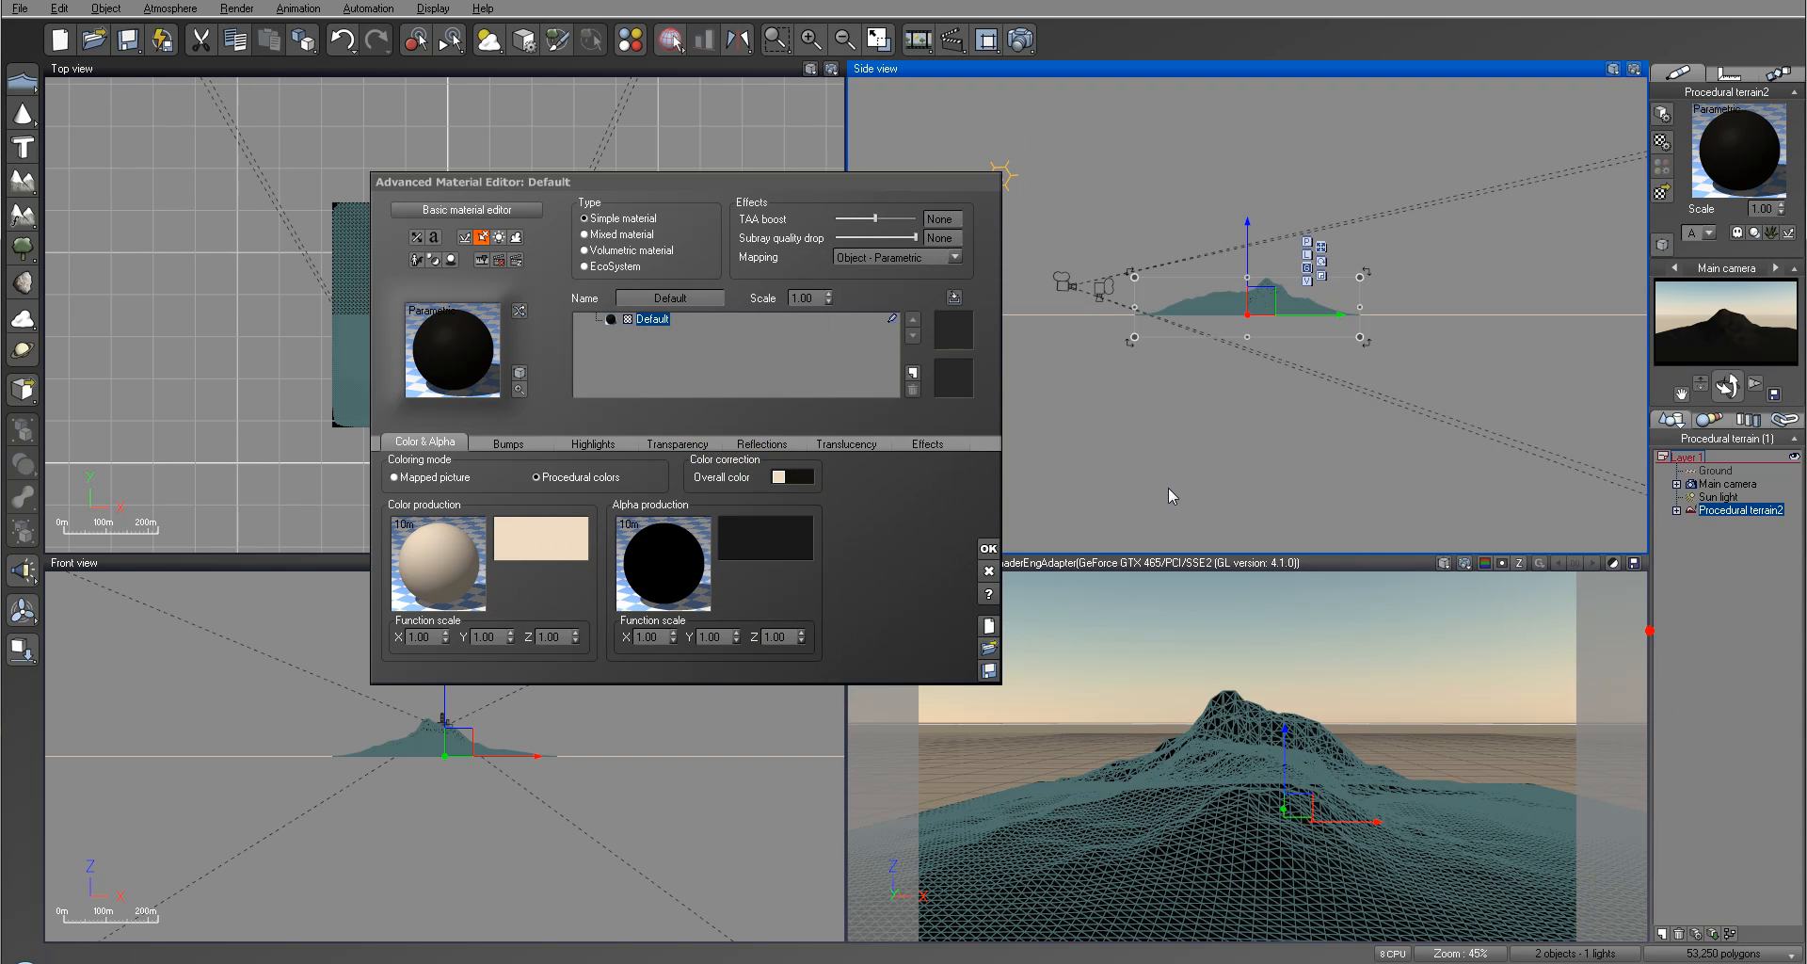
{"action": "left_click", "coordinate": [595, 414]}
{"action": "type", "text": "0"}
{"action": "key", "text": "Return"}
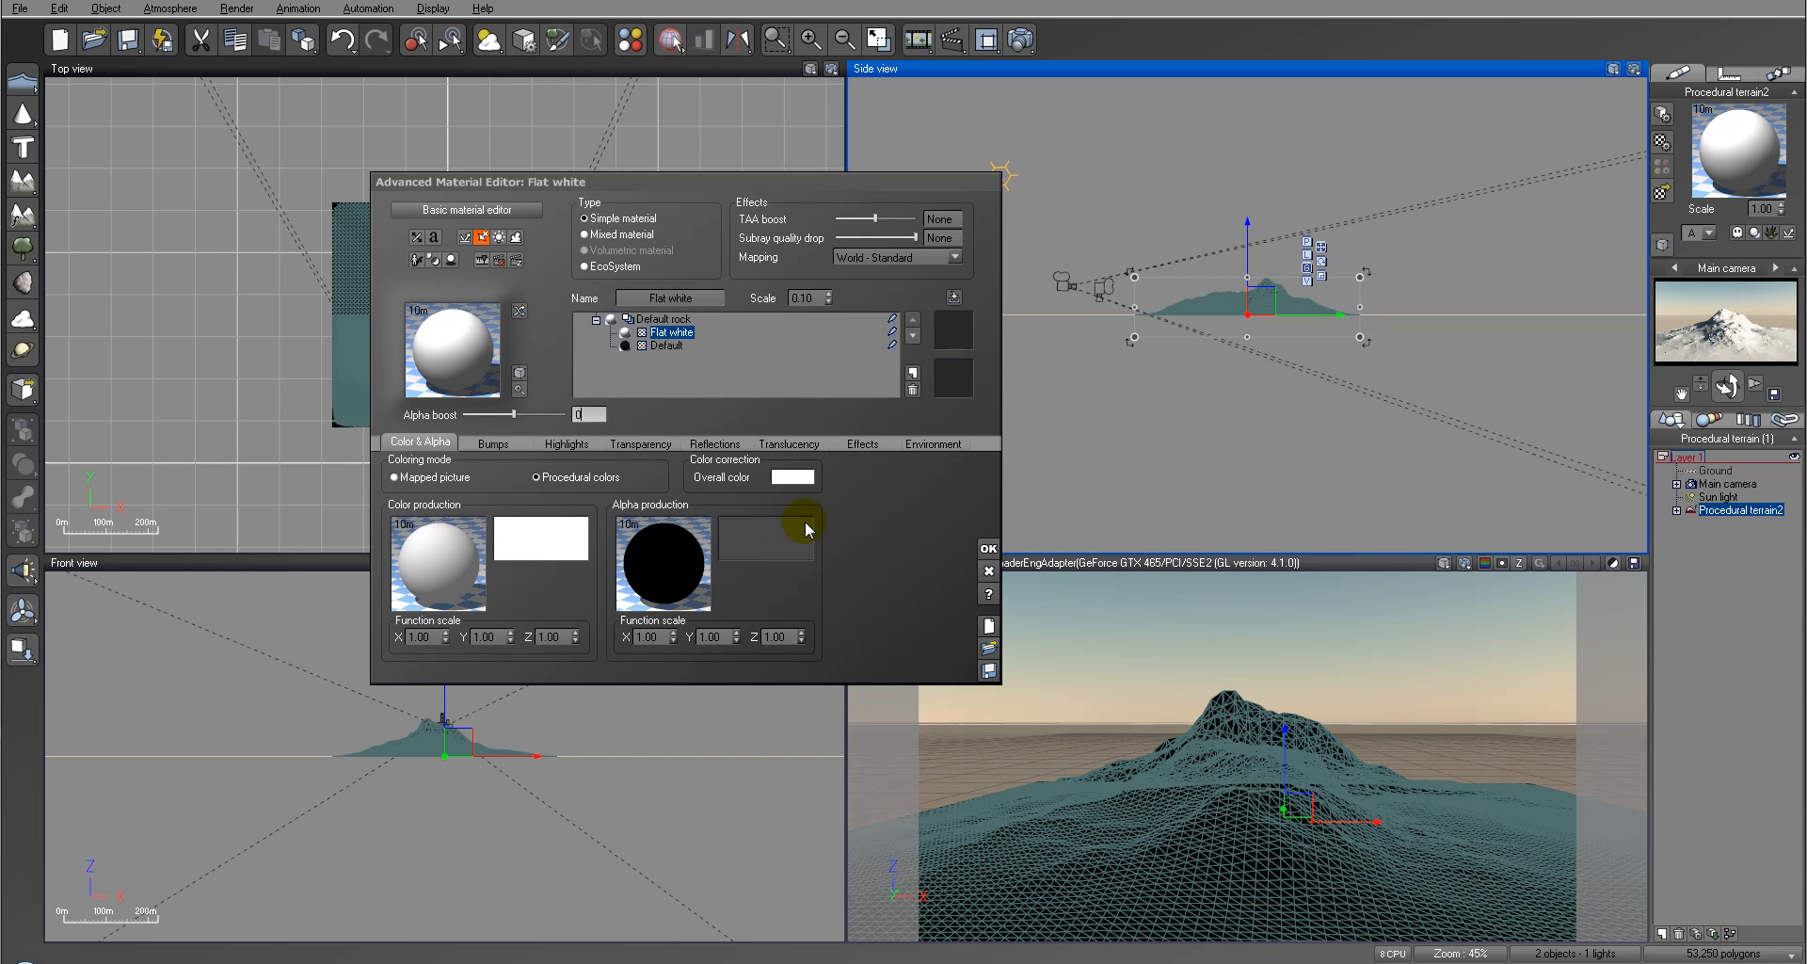
Step: Set the Flat white layer's global transparency to 100% and enable variable transparency
{"action": "left_click", "coordinate": [643, 443]}
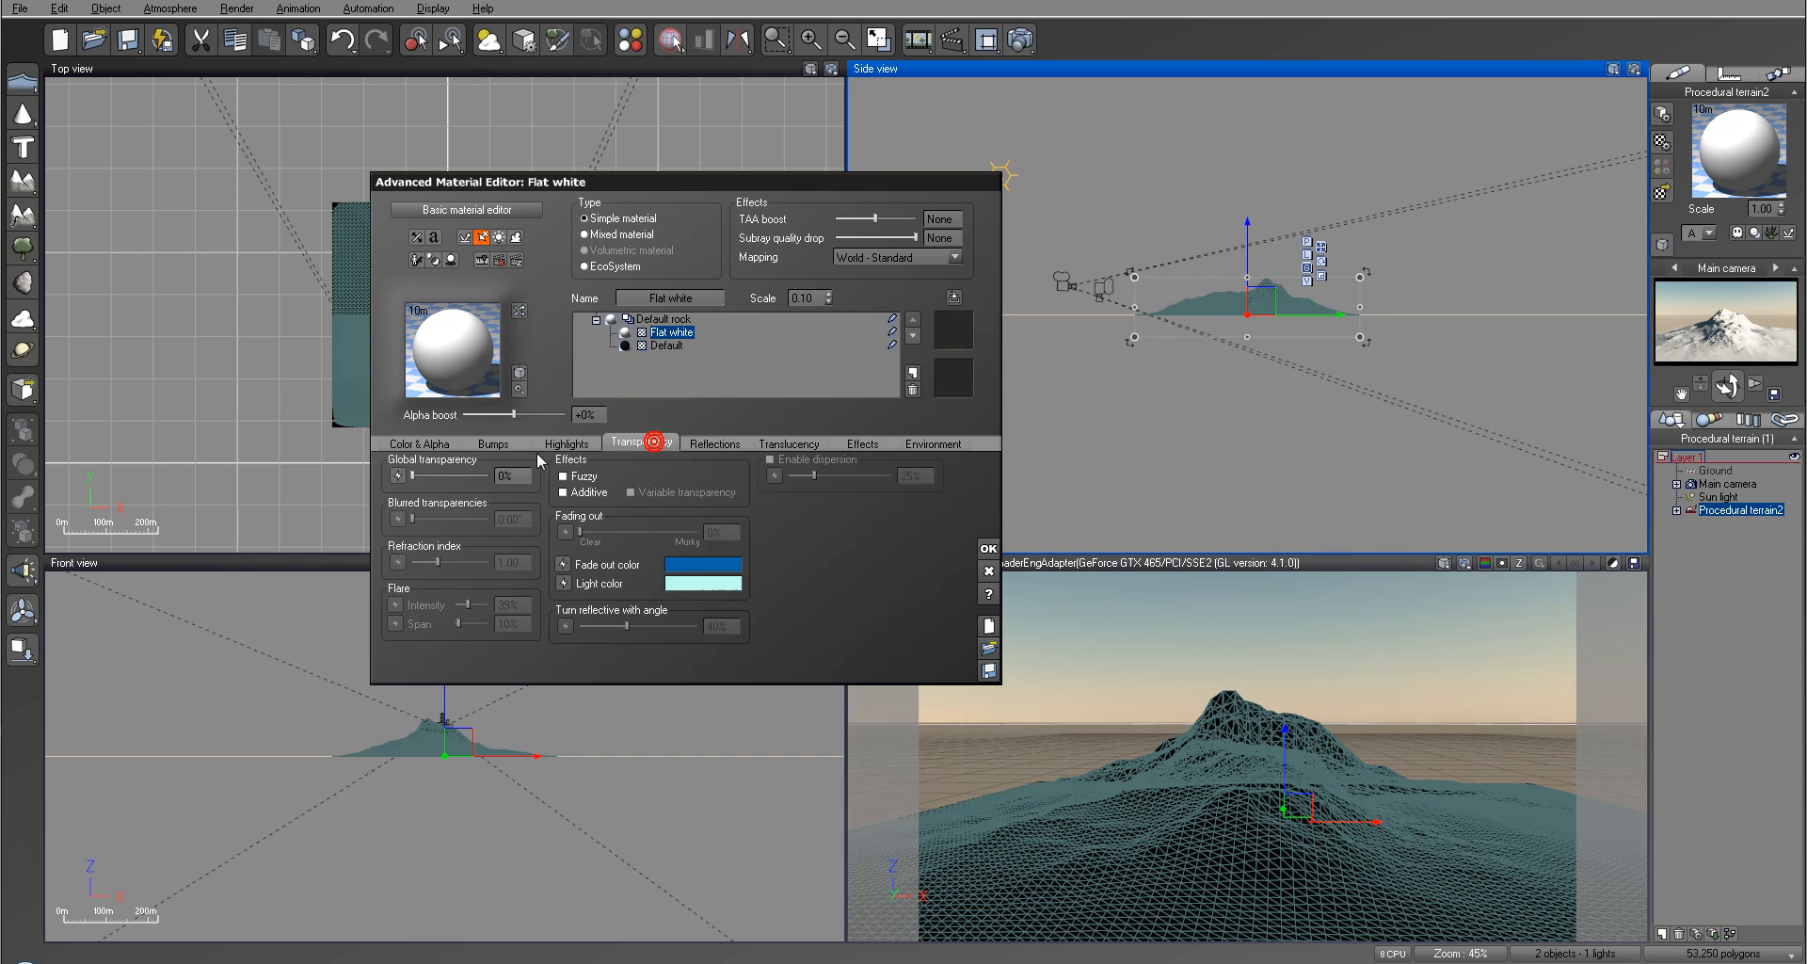
{"action": "left_click_drag", "start_coordinate": [431, 475], "coordinate": [488, 475]}
{"action": "left_click", "coordinate": [659, 490]}
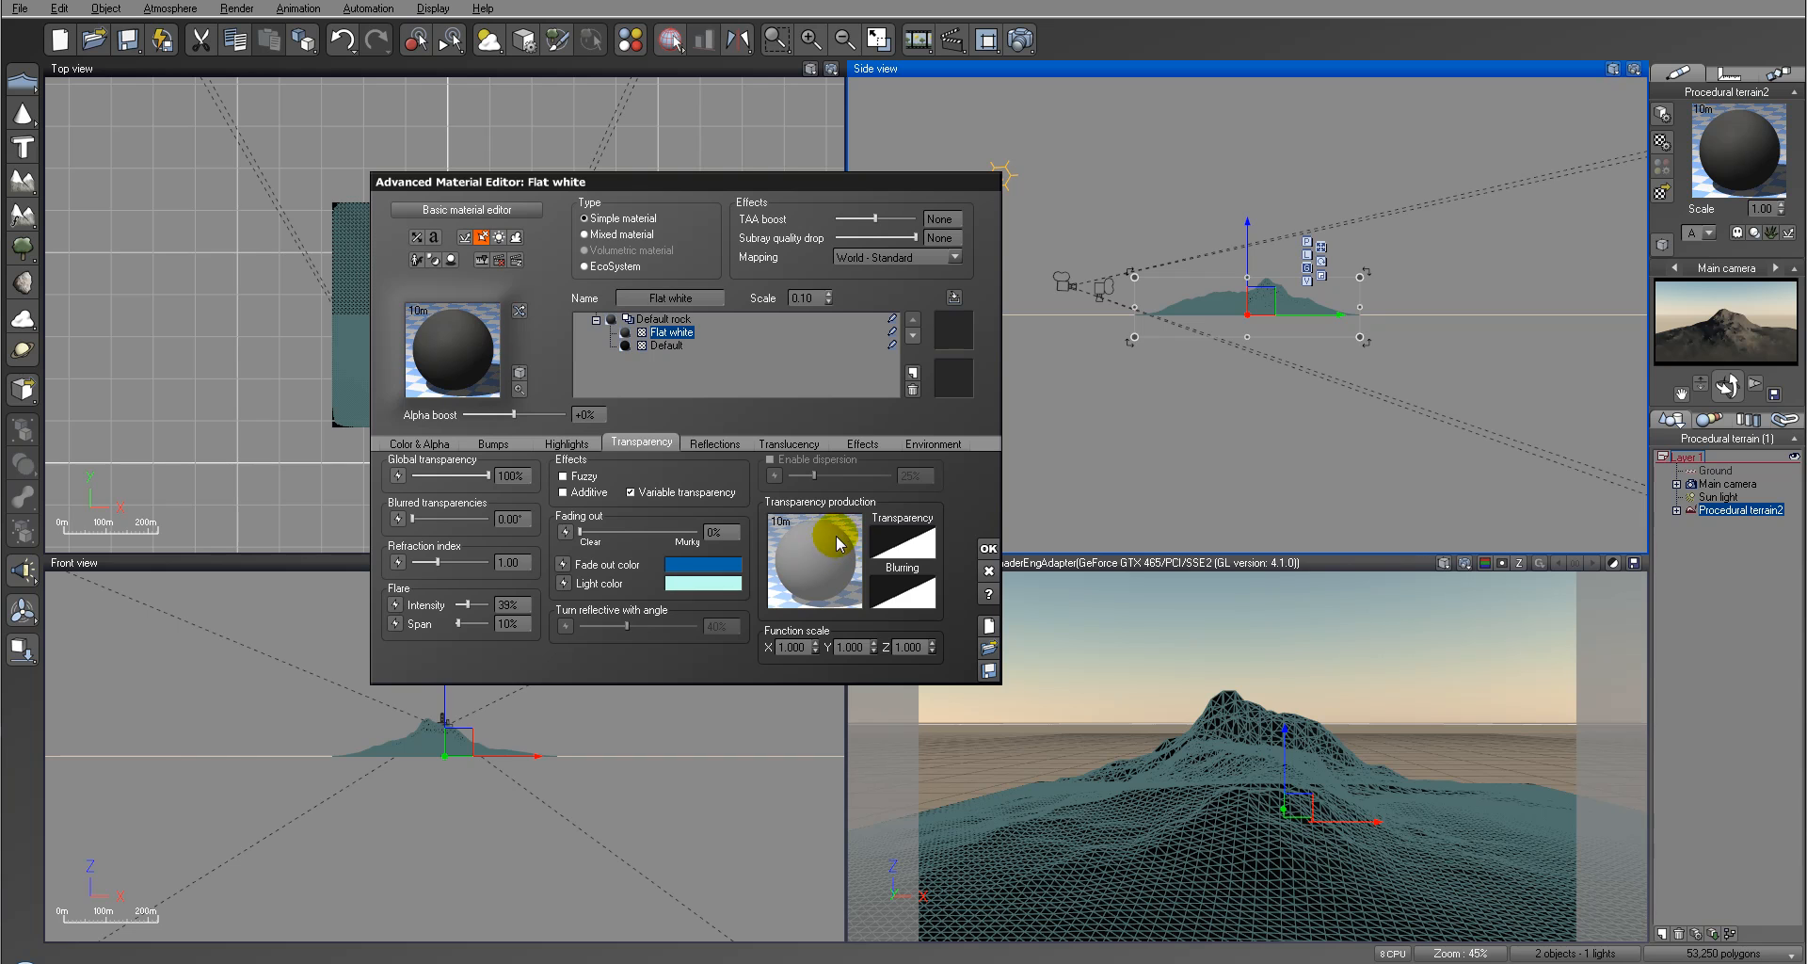
Step: In the transparency production function, add an External Dependency input linked to Procedural terrain2 / rought and connect it to the Transparency output
{"action": "right_click", "coordinate": [812, 556]}
{"action": "left_click", "coordinate": [845, 567]}
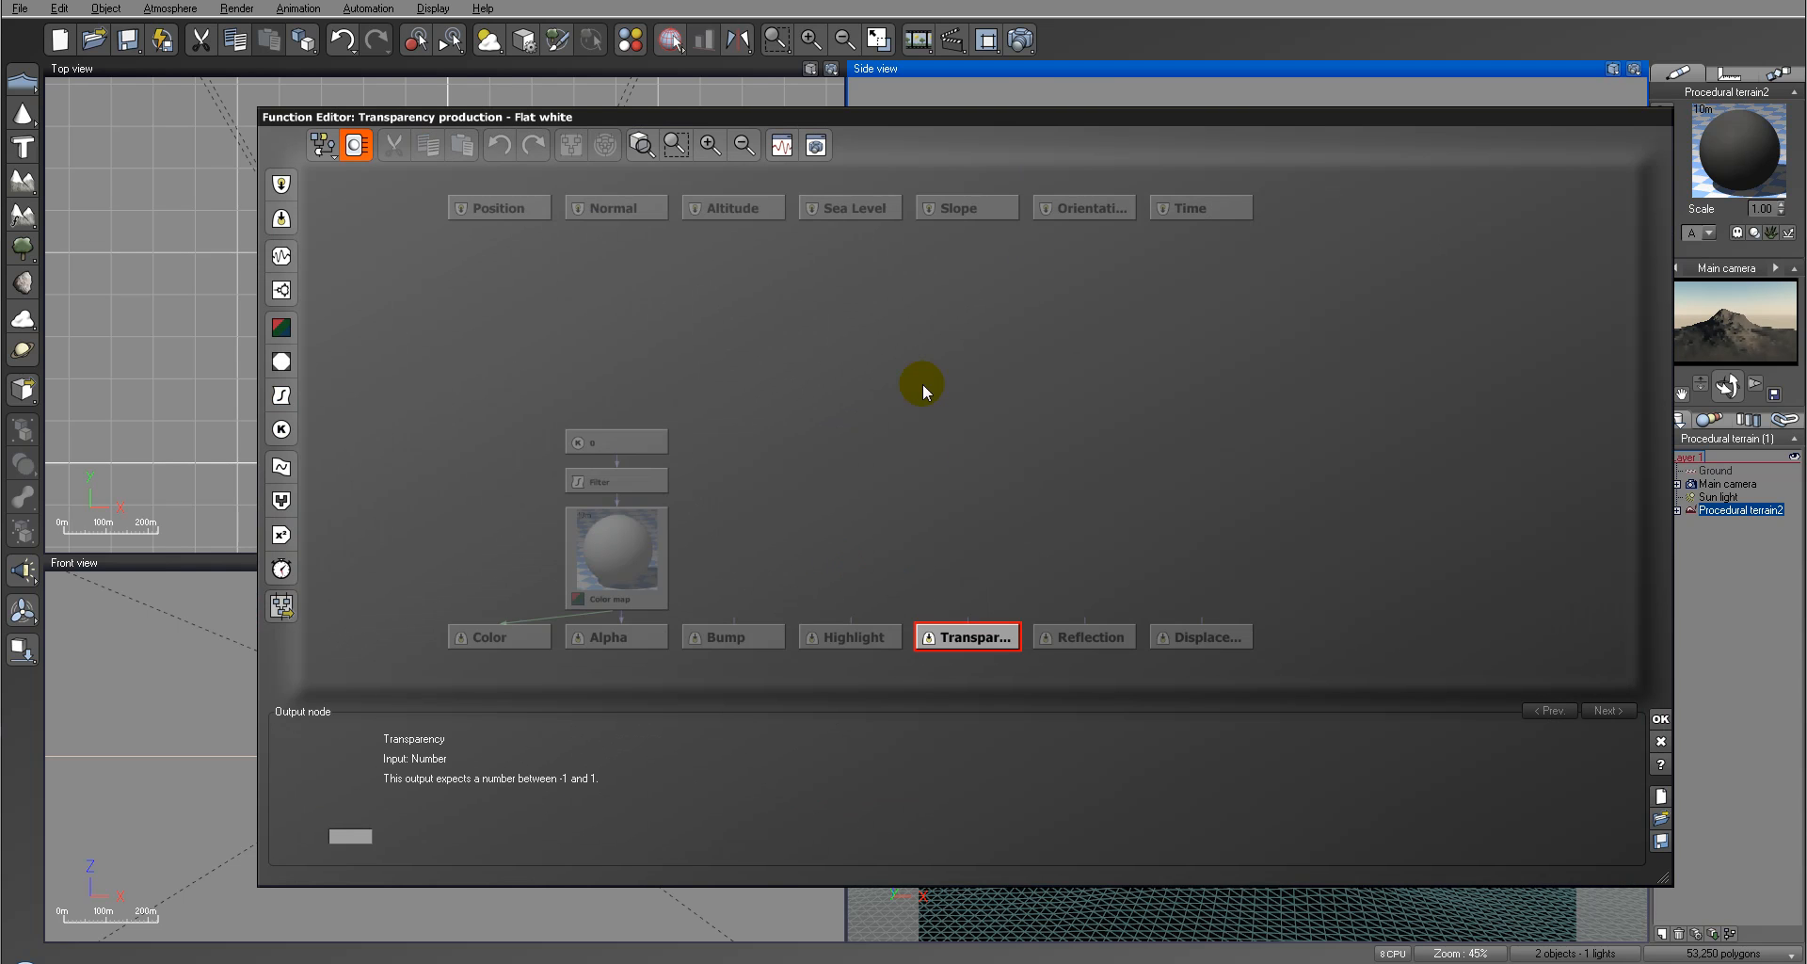
{"action": "left_click", "coordinate": [889, 460]}
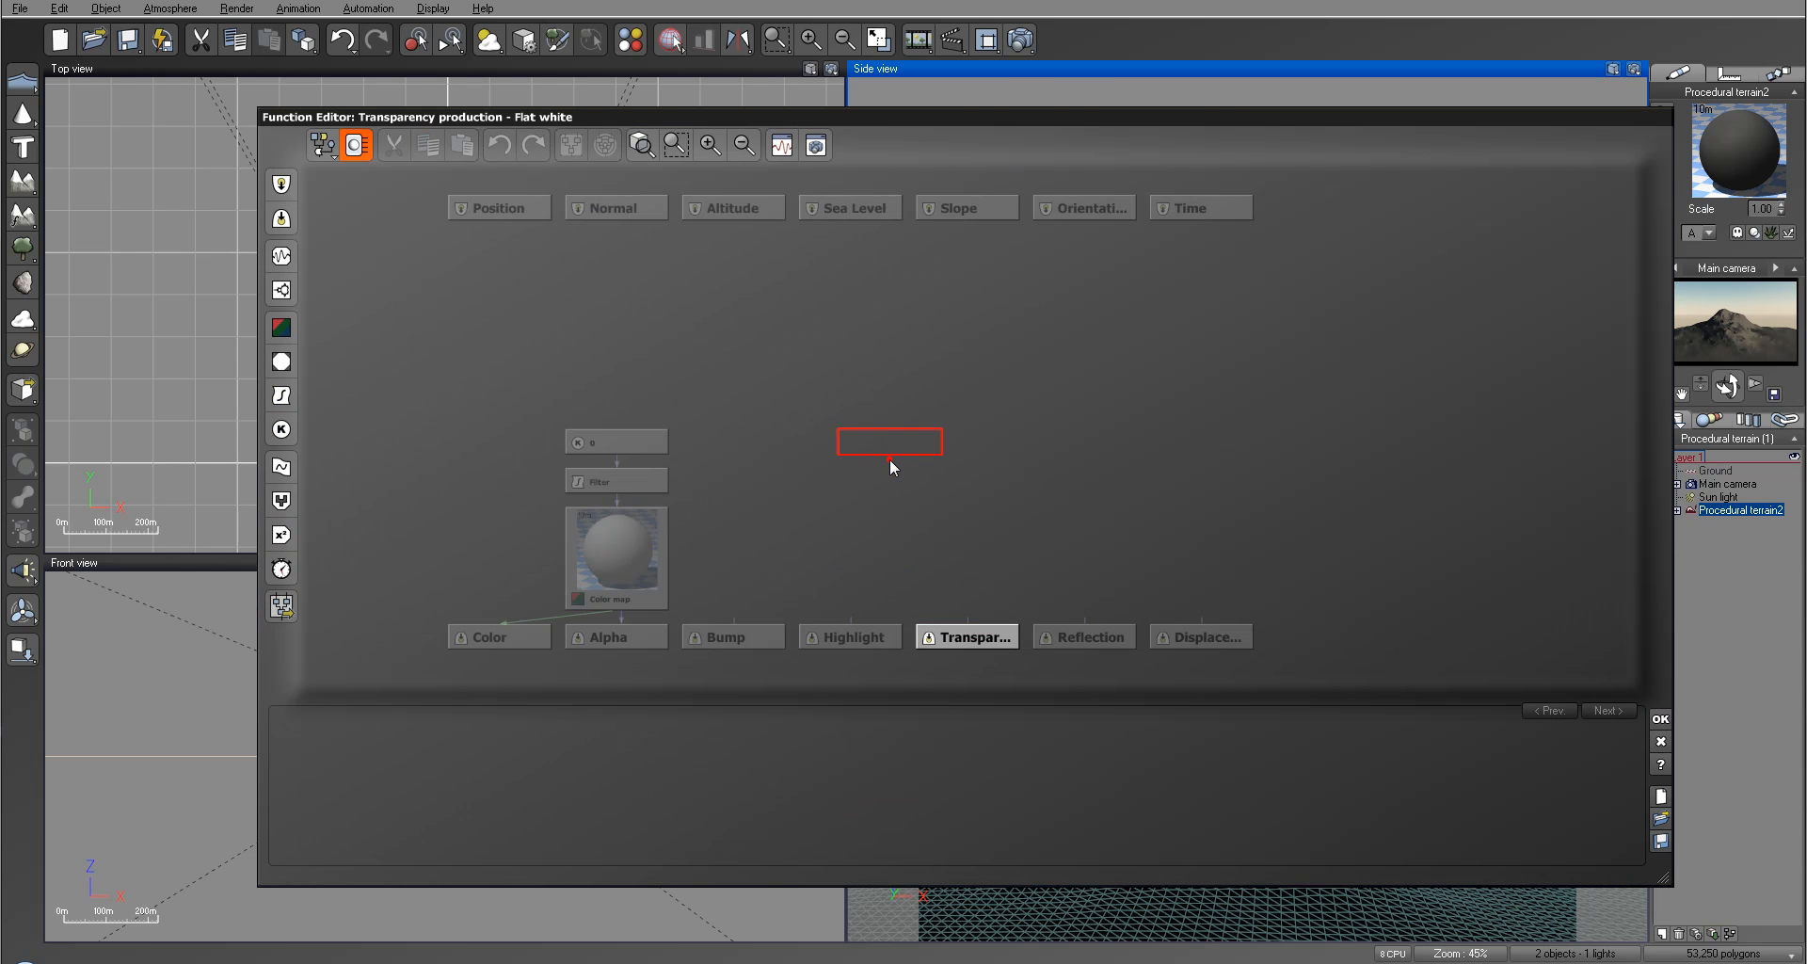
{"action": "left_click", "coordinate": [282, 183]}
{"action": "left_click", "coordinate": [339, 195]}
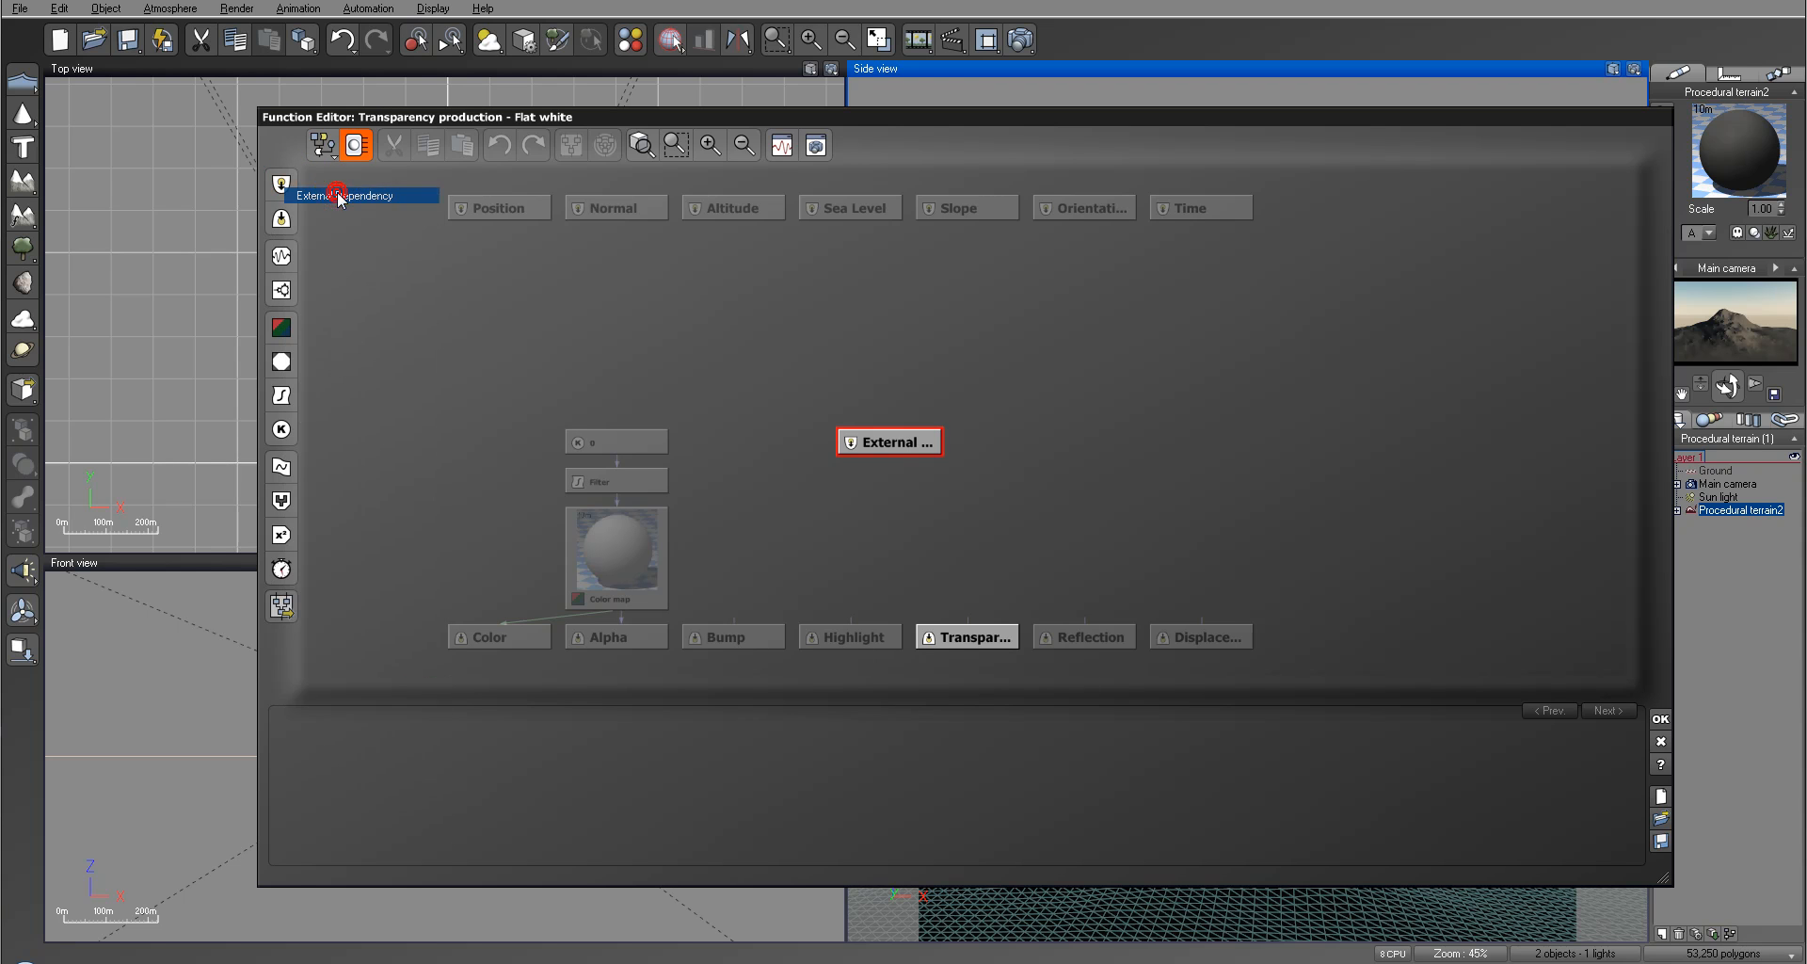
{"action": "left_click", "coordinate": [616, 780]}
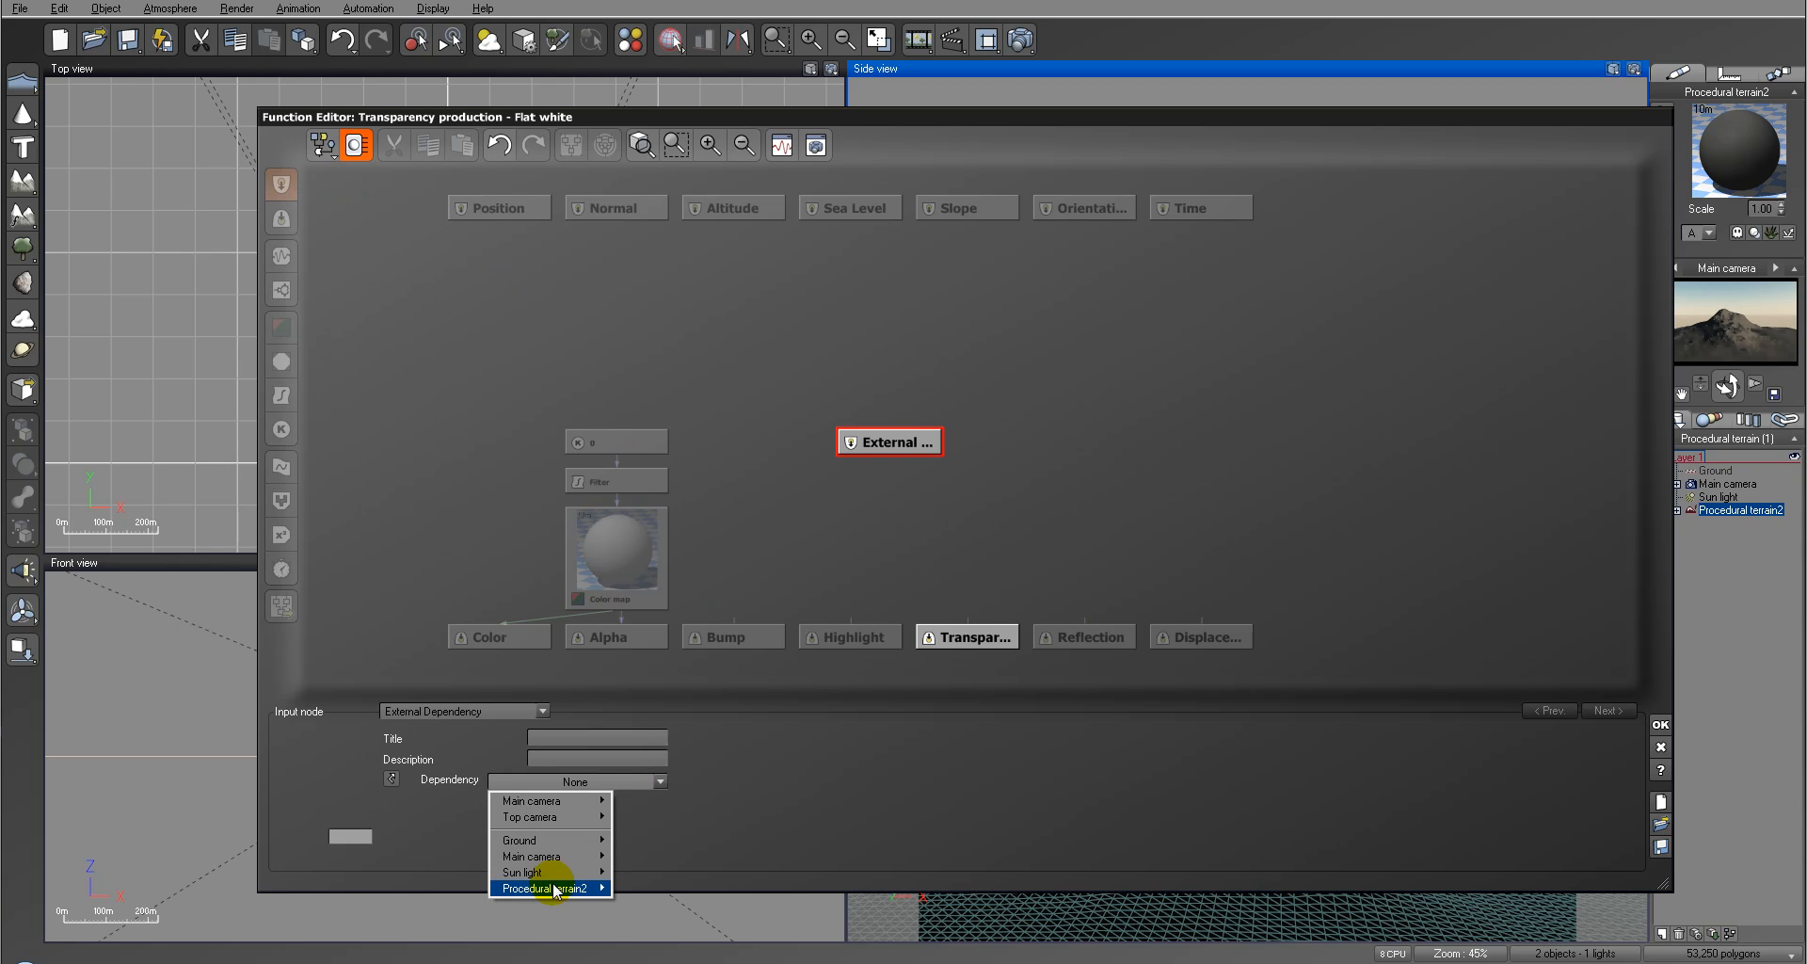
{"action": "mouse_move", "coordinate": [536, 888]}
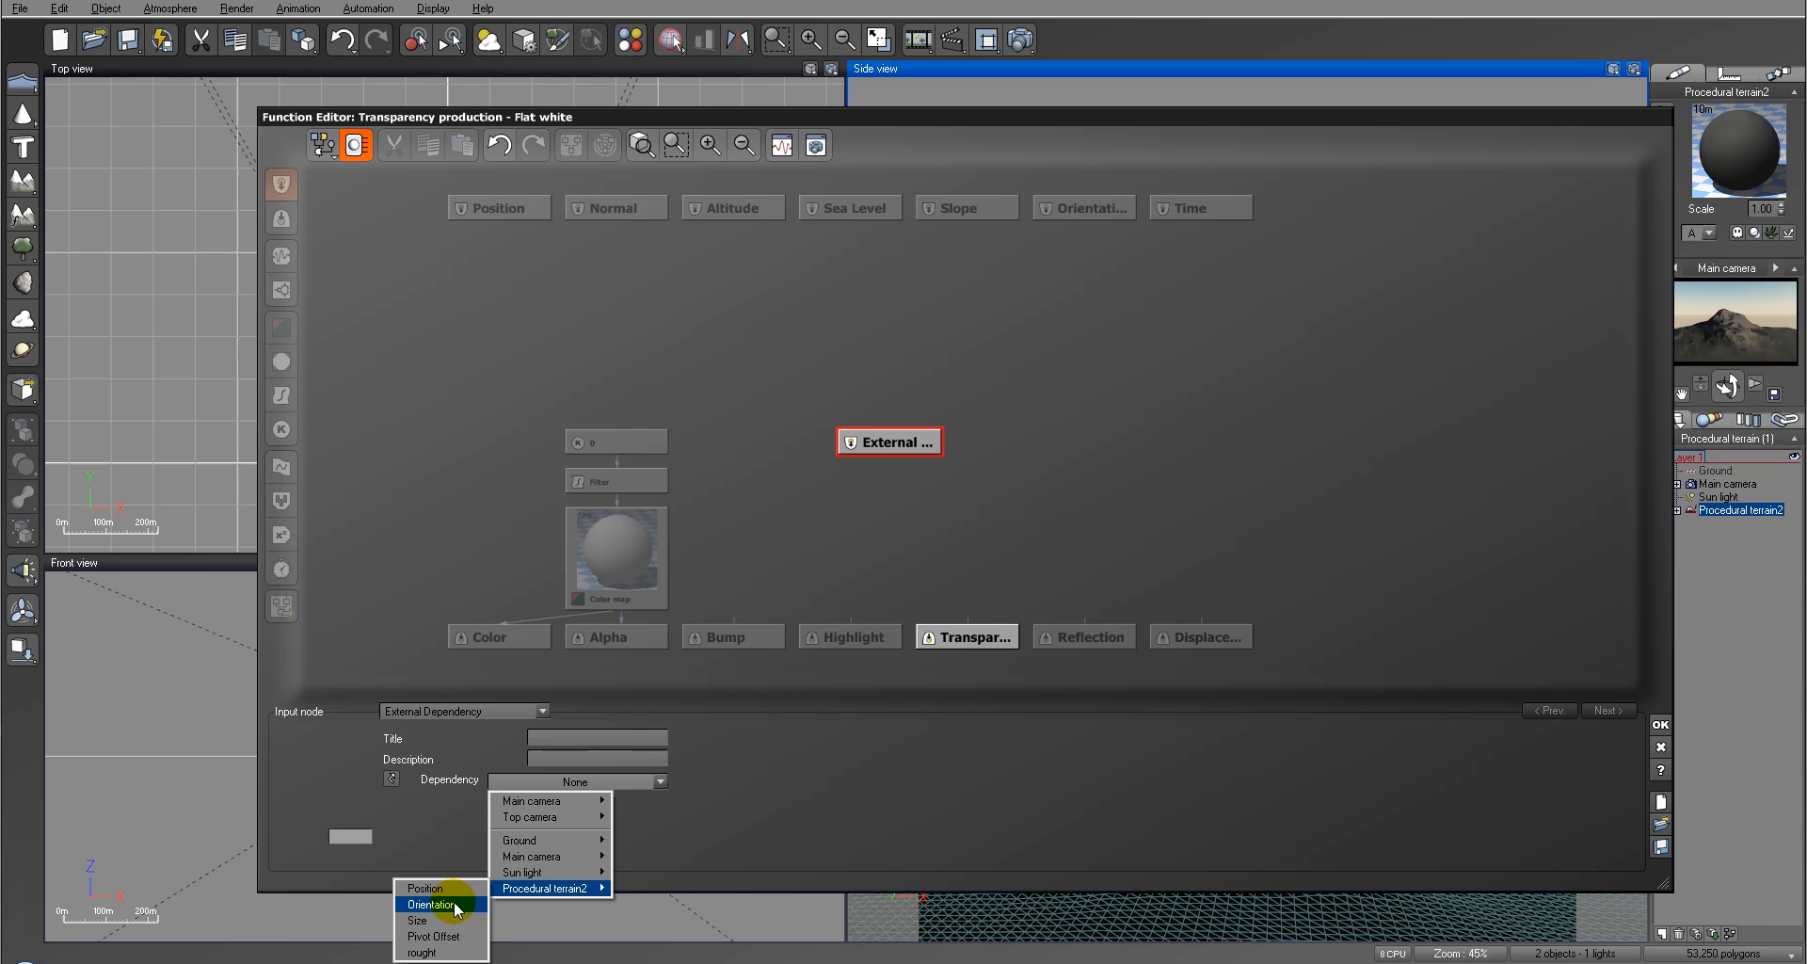
{"action": "left_click", "coordinate": [447, 952]}
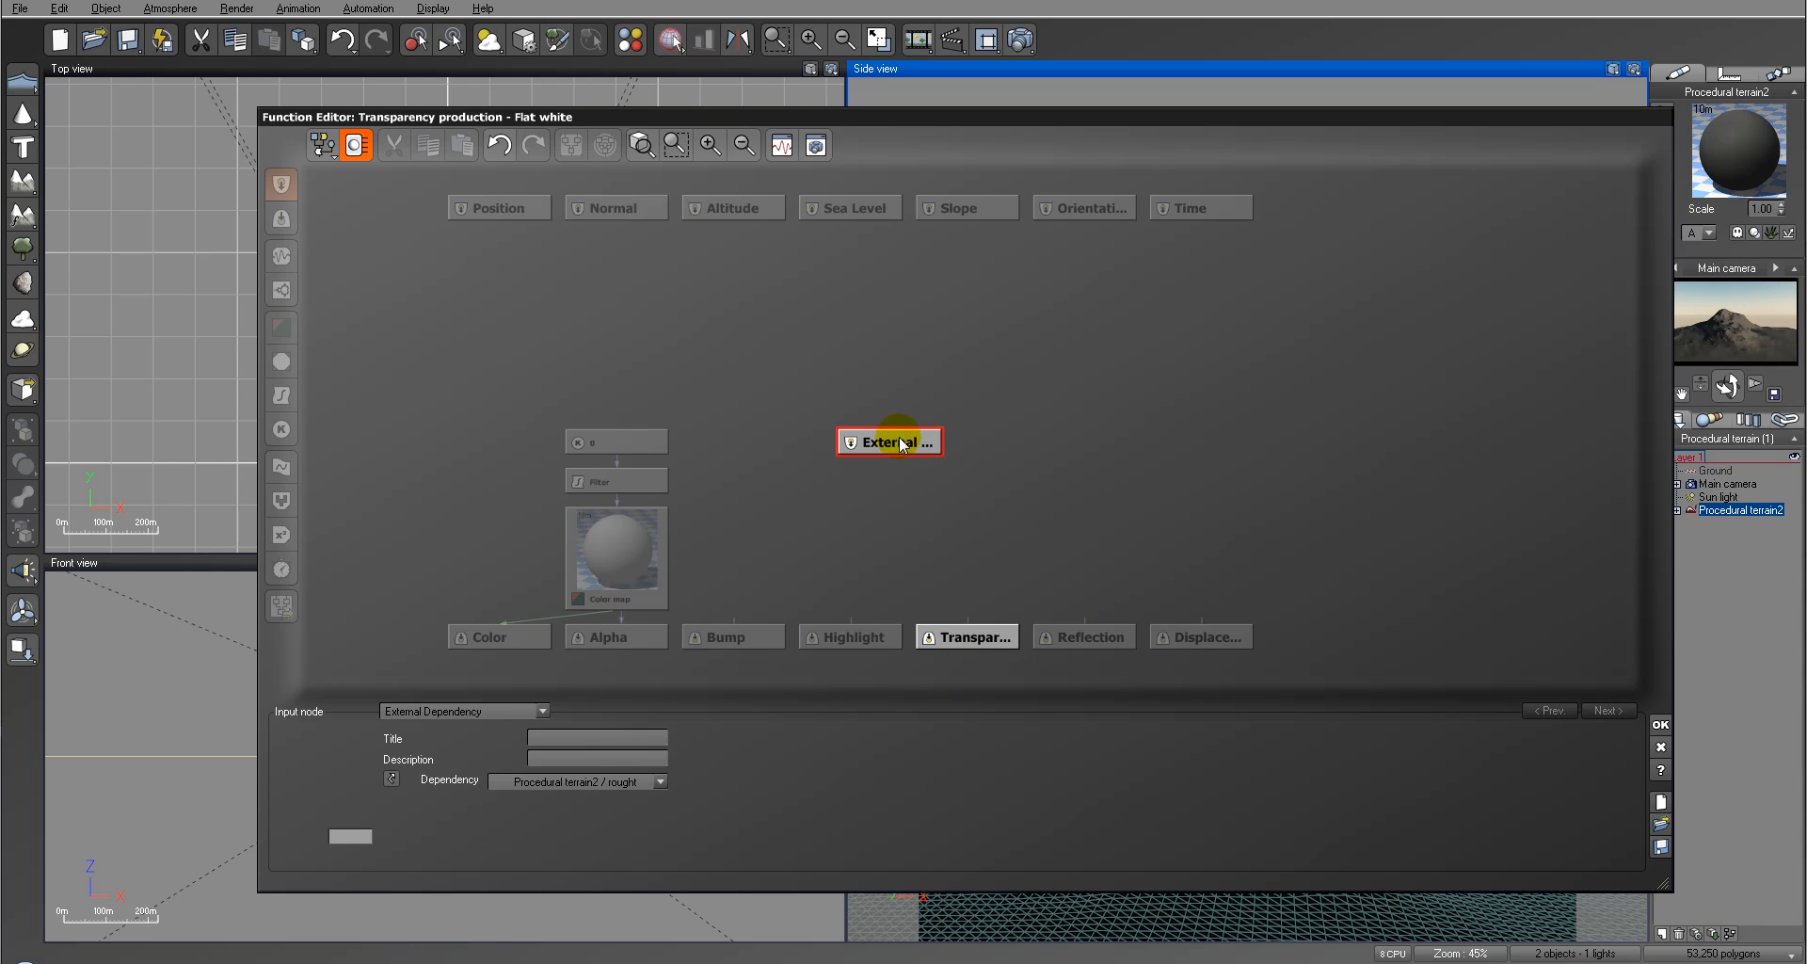
{"action": "left_click_drag", "start_coordinate": [900, 443], "coordinate": [953, 428]}
{"action": "left_click_drag", "start_coordinate": [968, 621], "coordinate": [928, 405]}
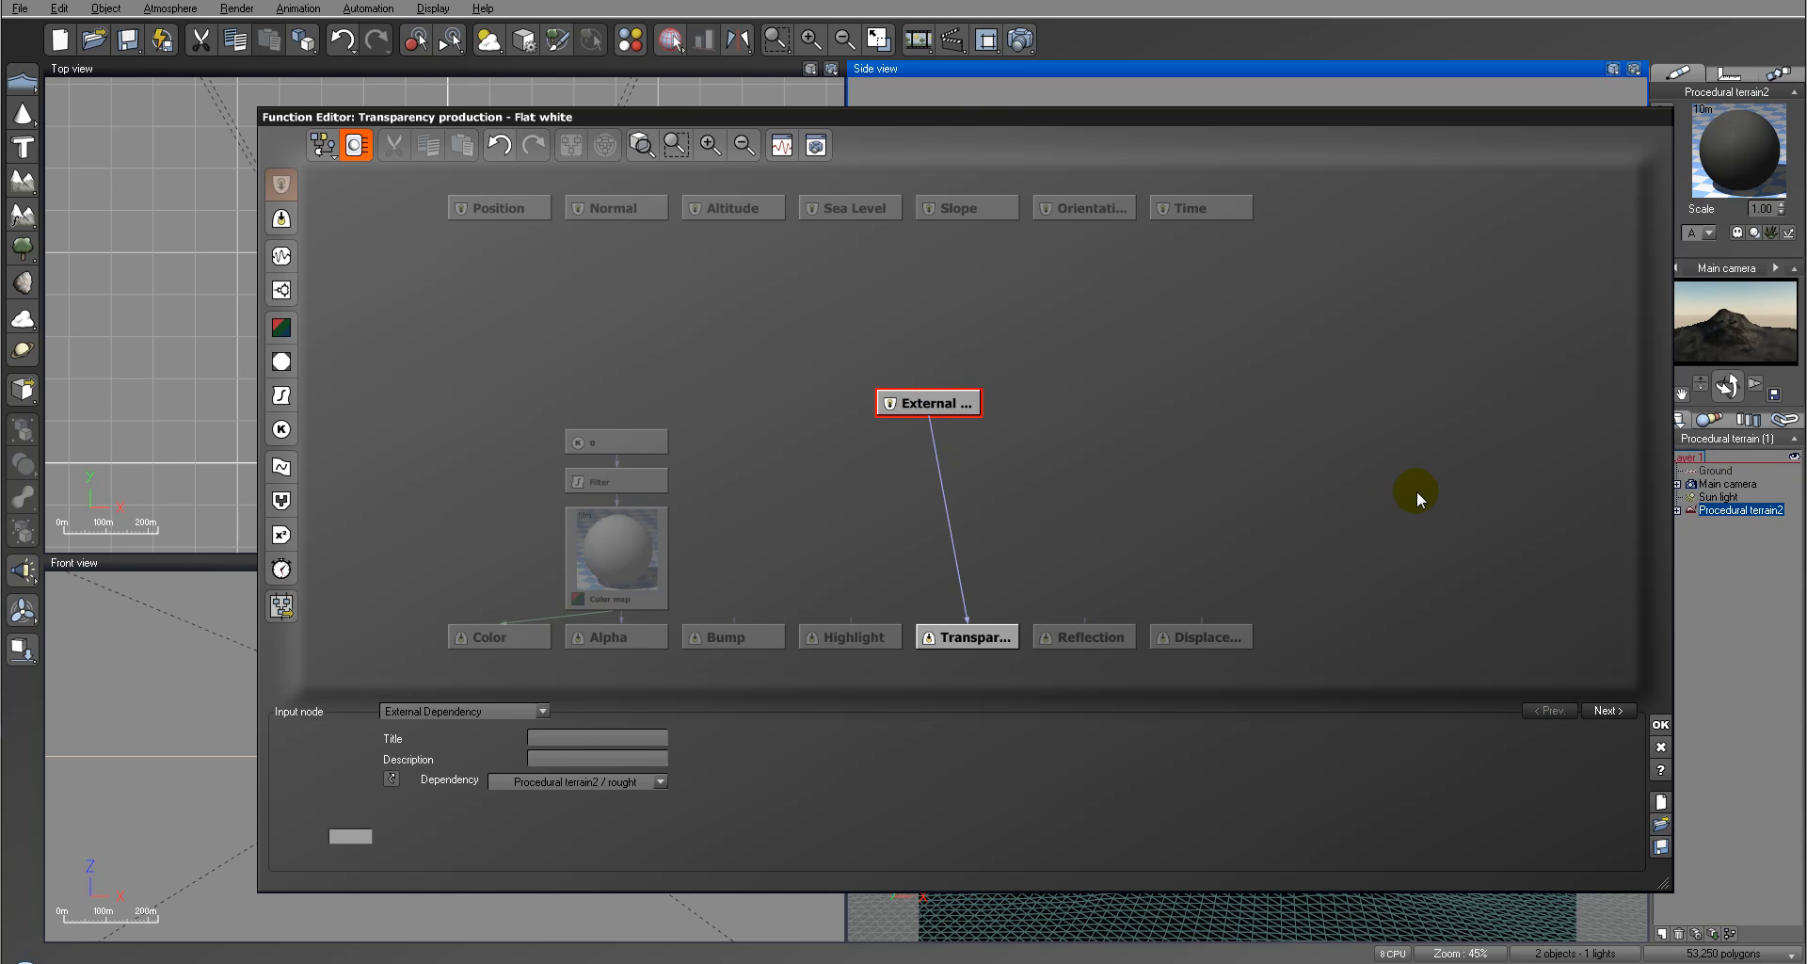
Step: Render the mountain to check the roughness-driven transparency and close the finished render
{"action": "left_click", "coordinate": [1020, 40]}
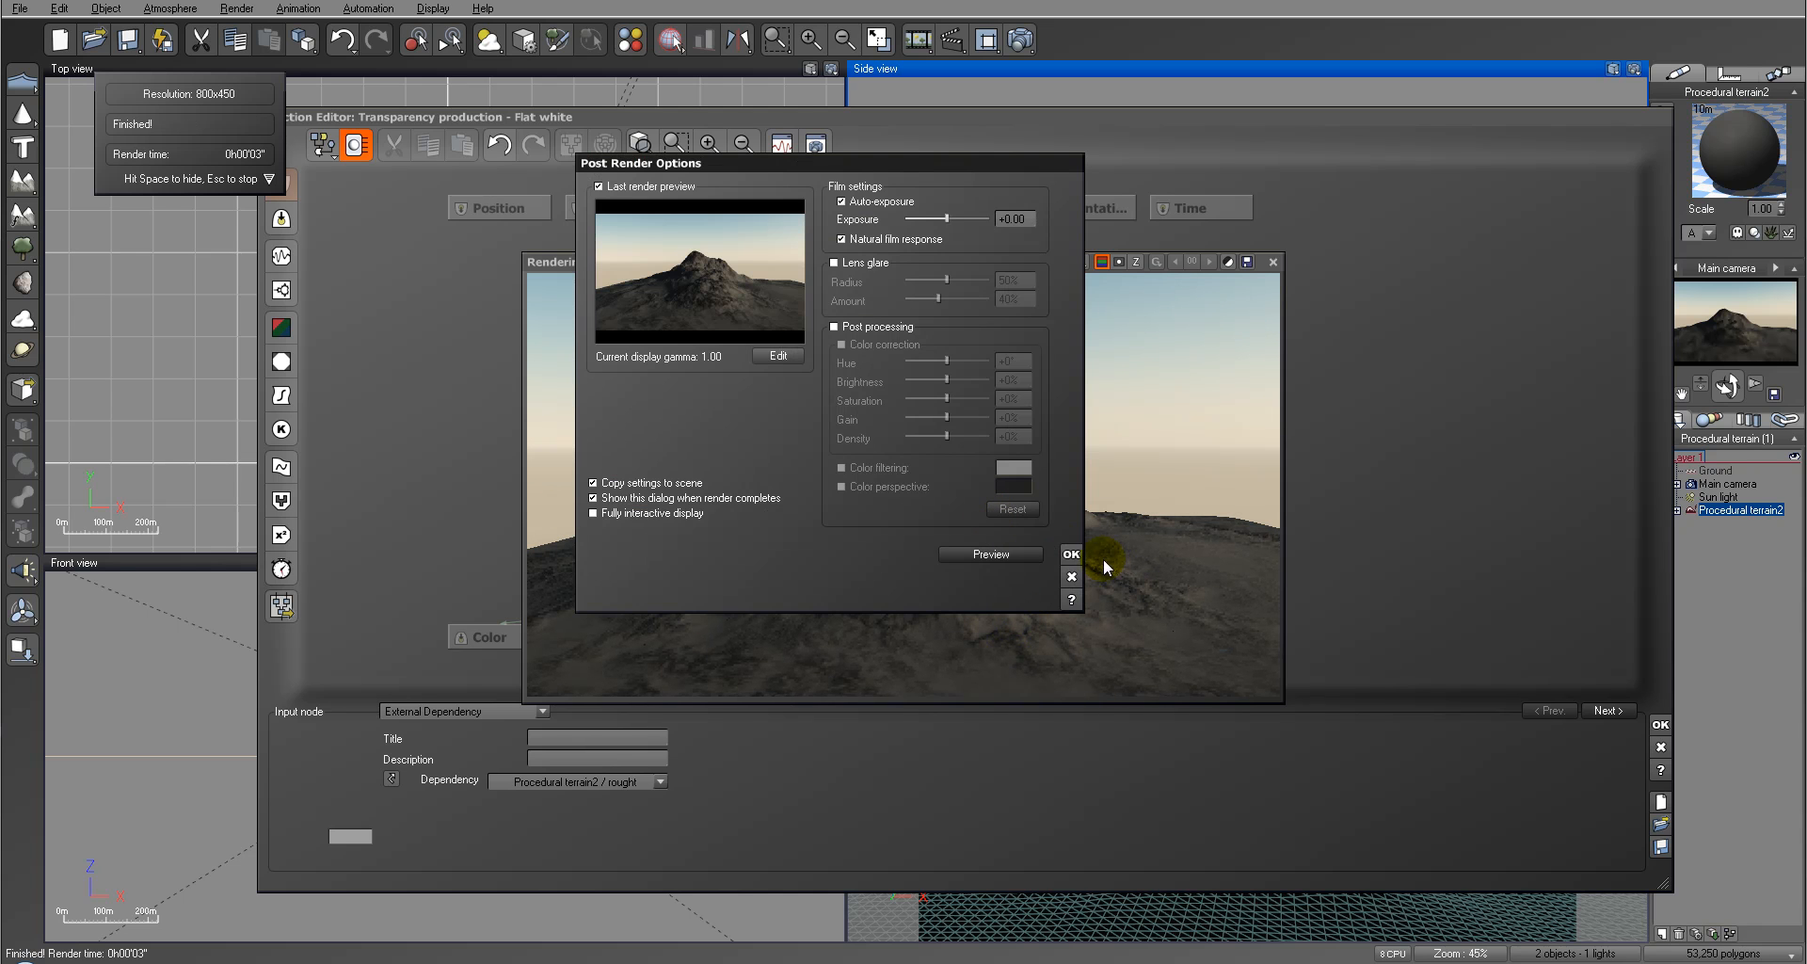
{"action": "left_click", "coordinate": [1071, 554]}
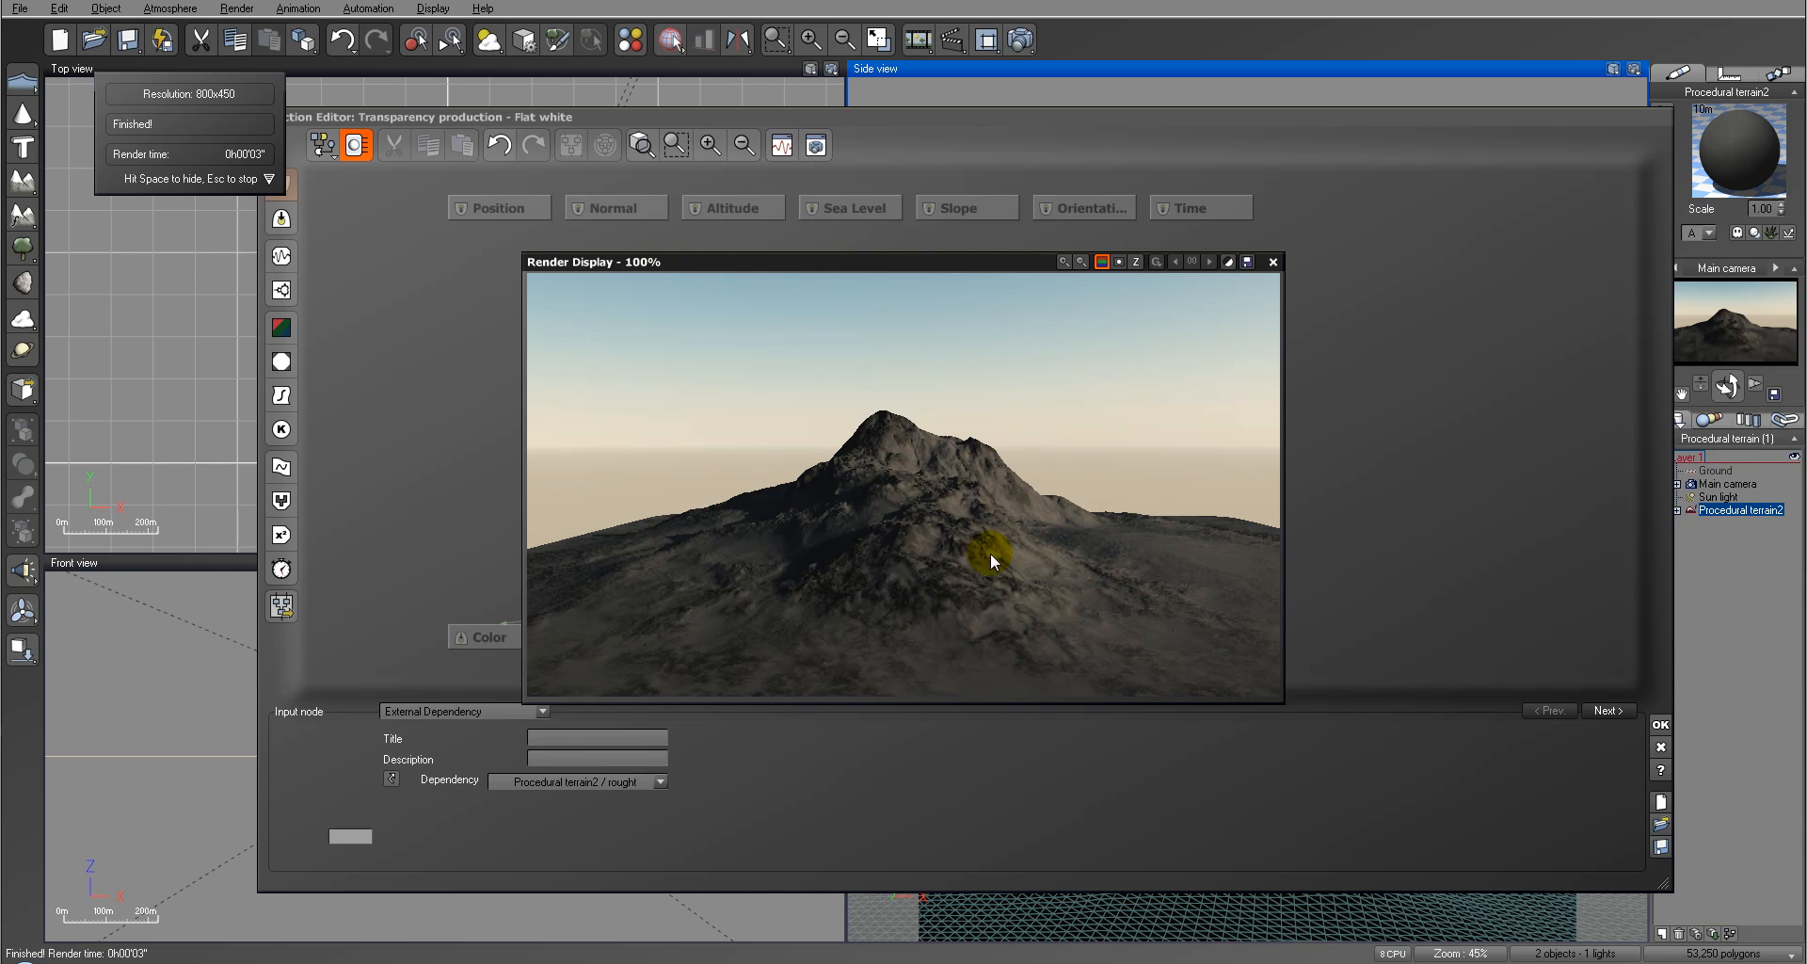
{"action": "left_click", "coordinate": [1273, 263]}
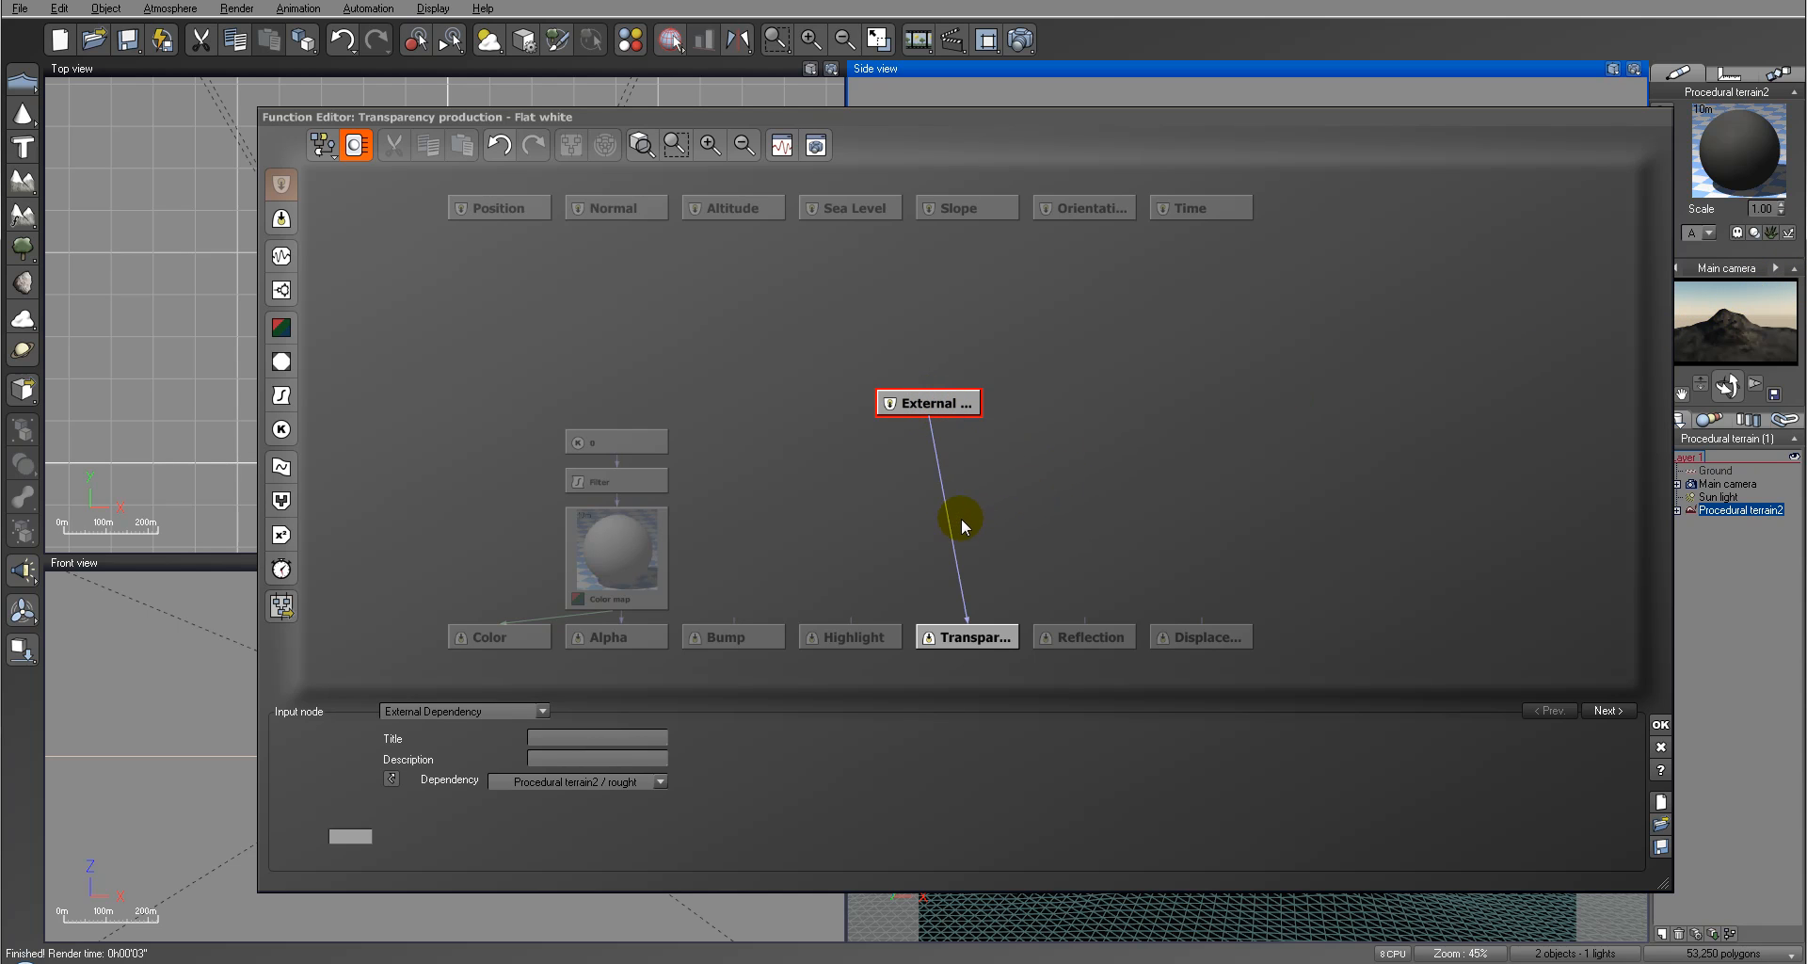
Step: Insert an Opposite (-X) filter node between the External Dependency node and the Transparency output
{"action": "left_click", "coordinate": [280, 395]}
{"action": "left_click_drag", "start_coordinate": [918, 404], "coordinate": [958, 404]}
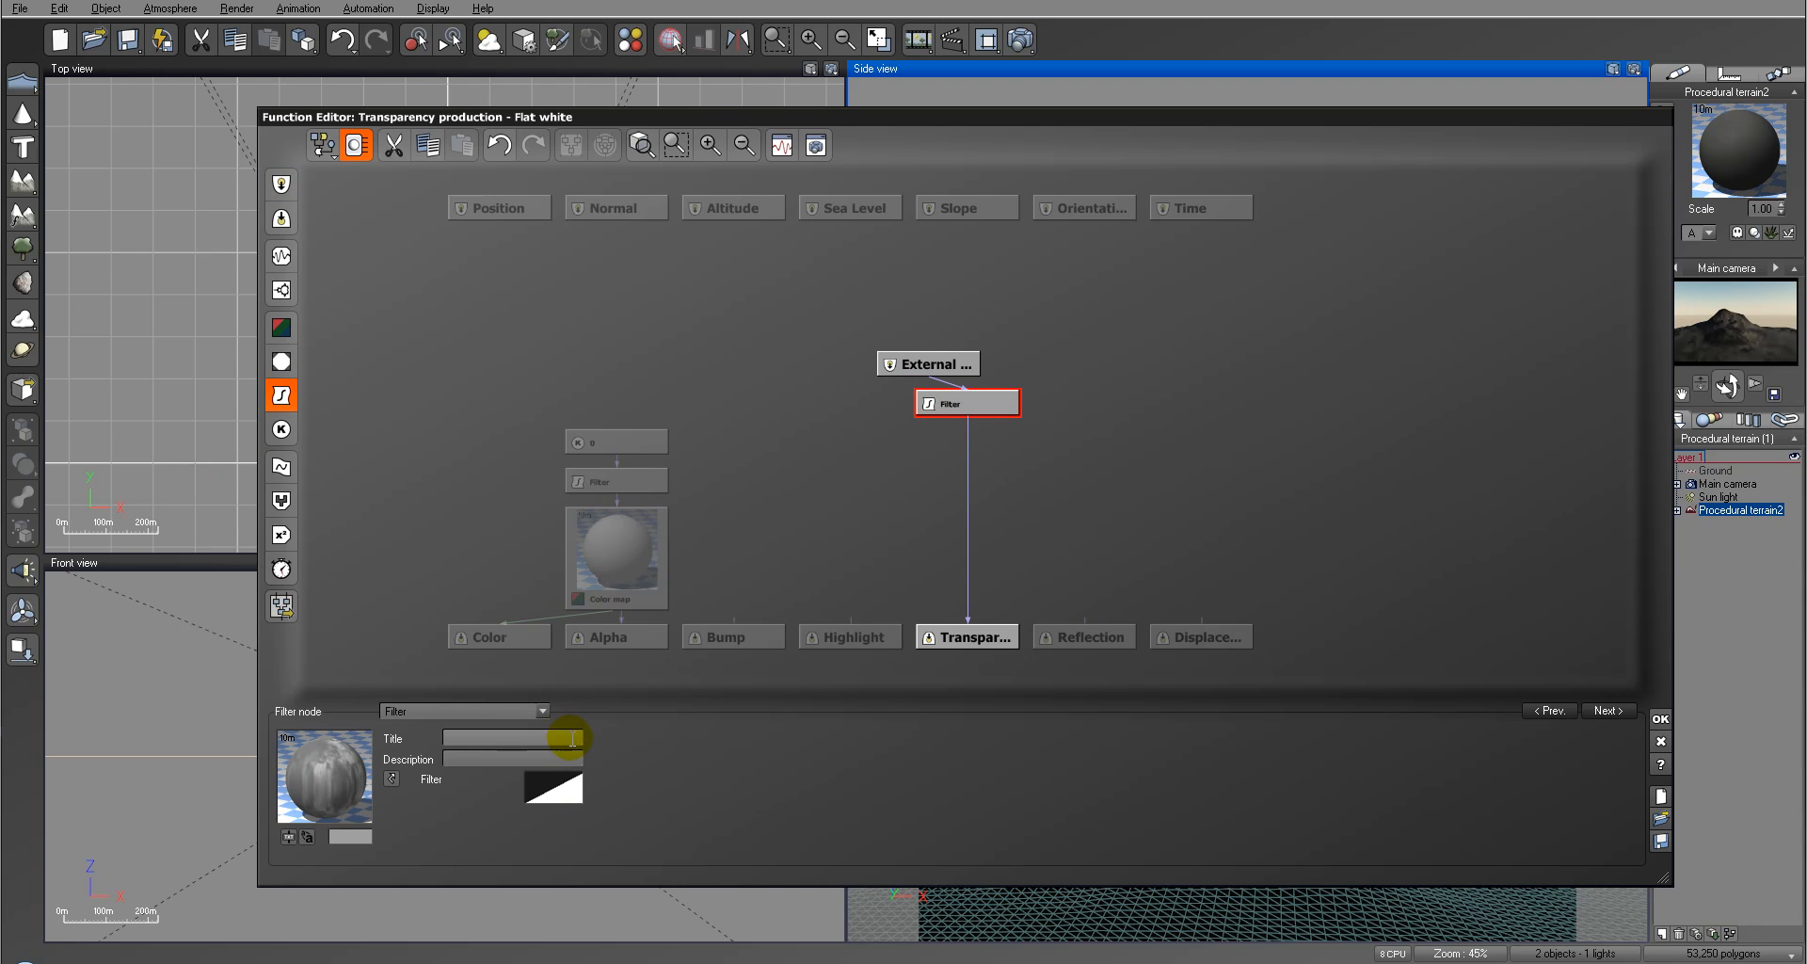
{"action": "left_click", "coordinate": [519, 712]}
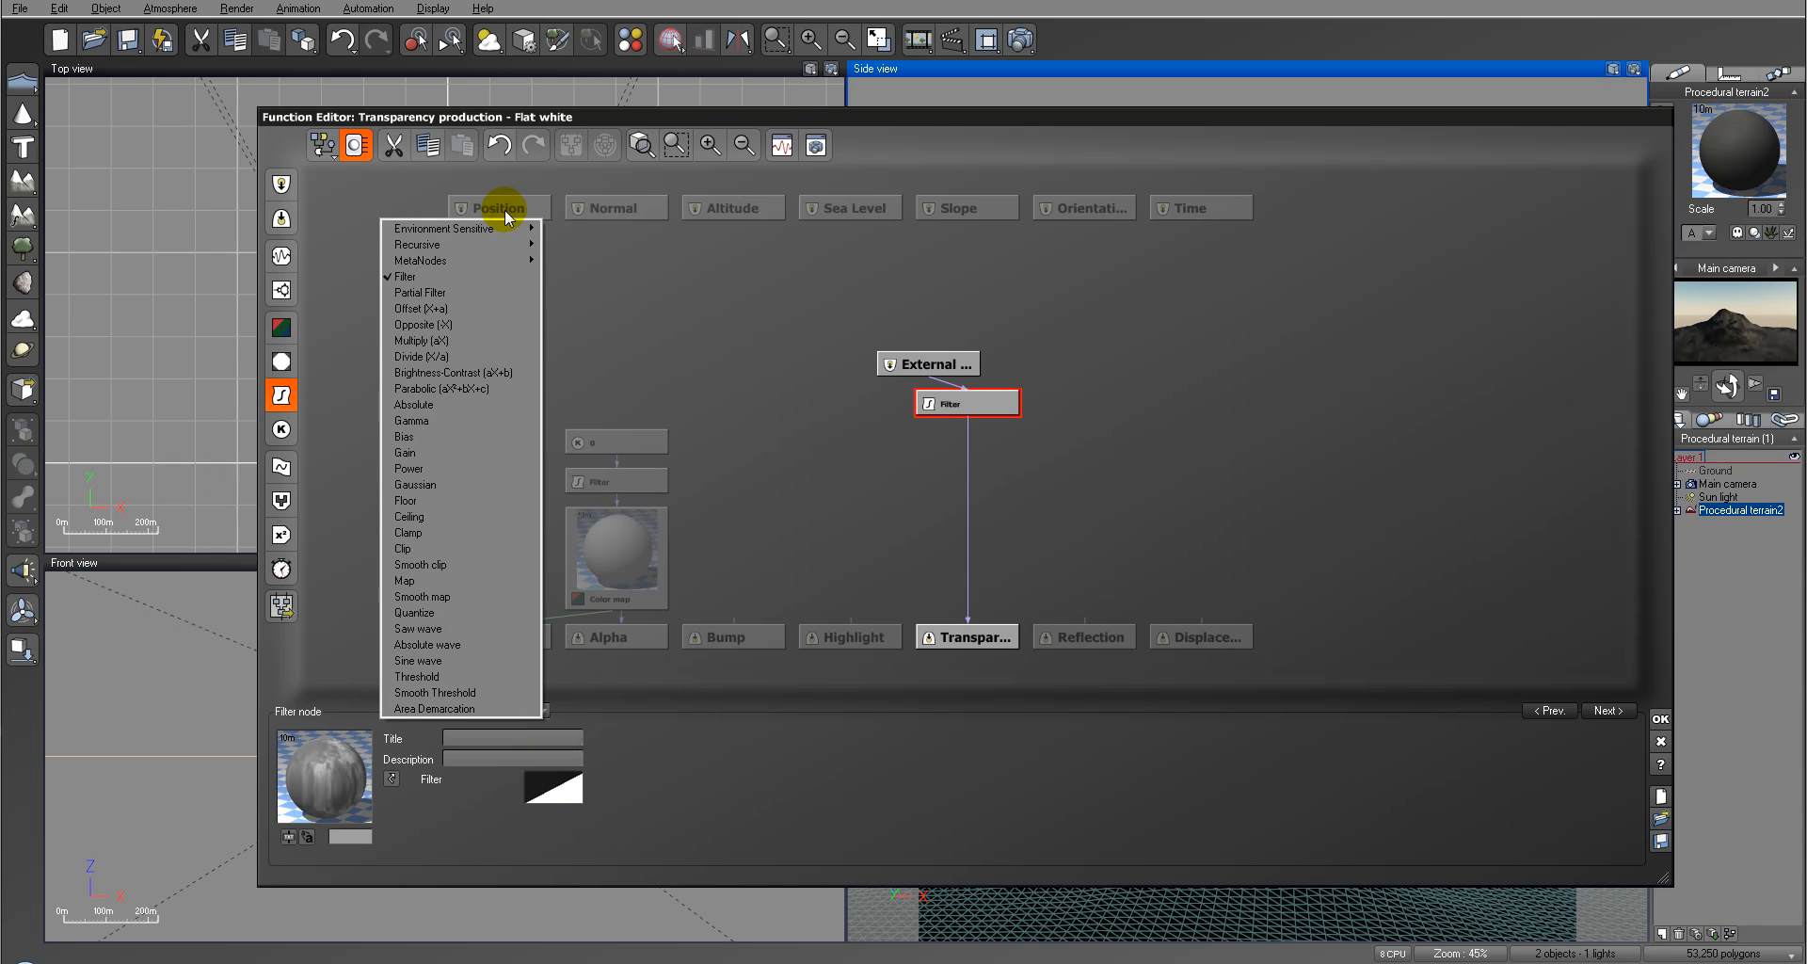
{"action": "left_click", "coordinate": [484, 321]}
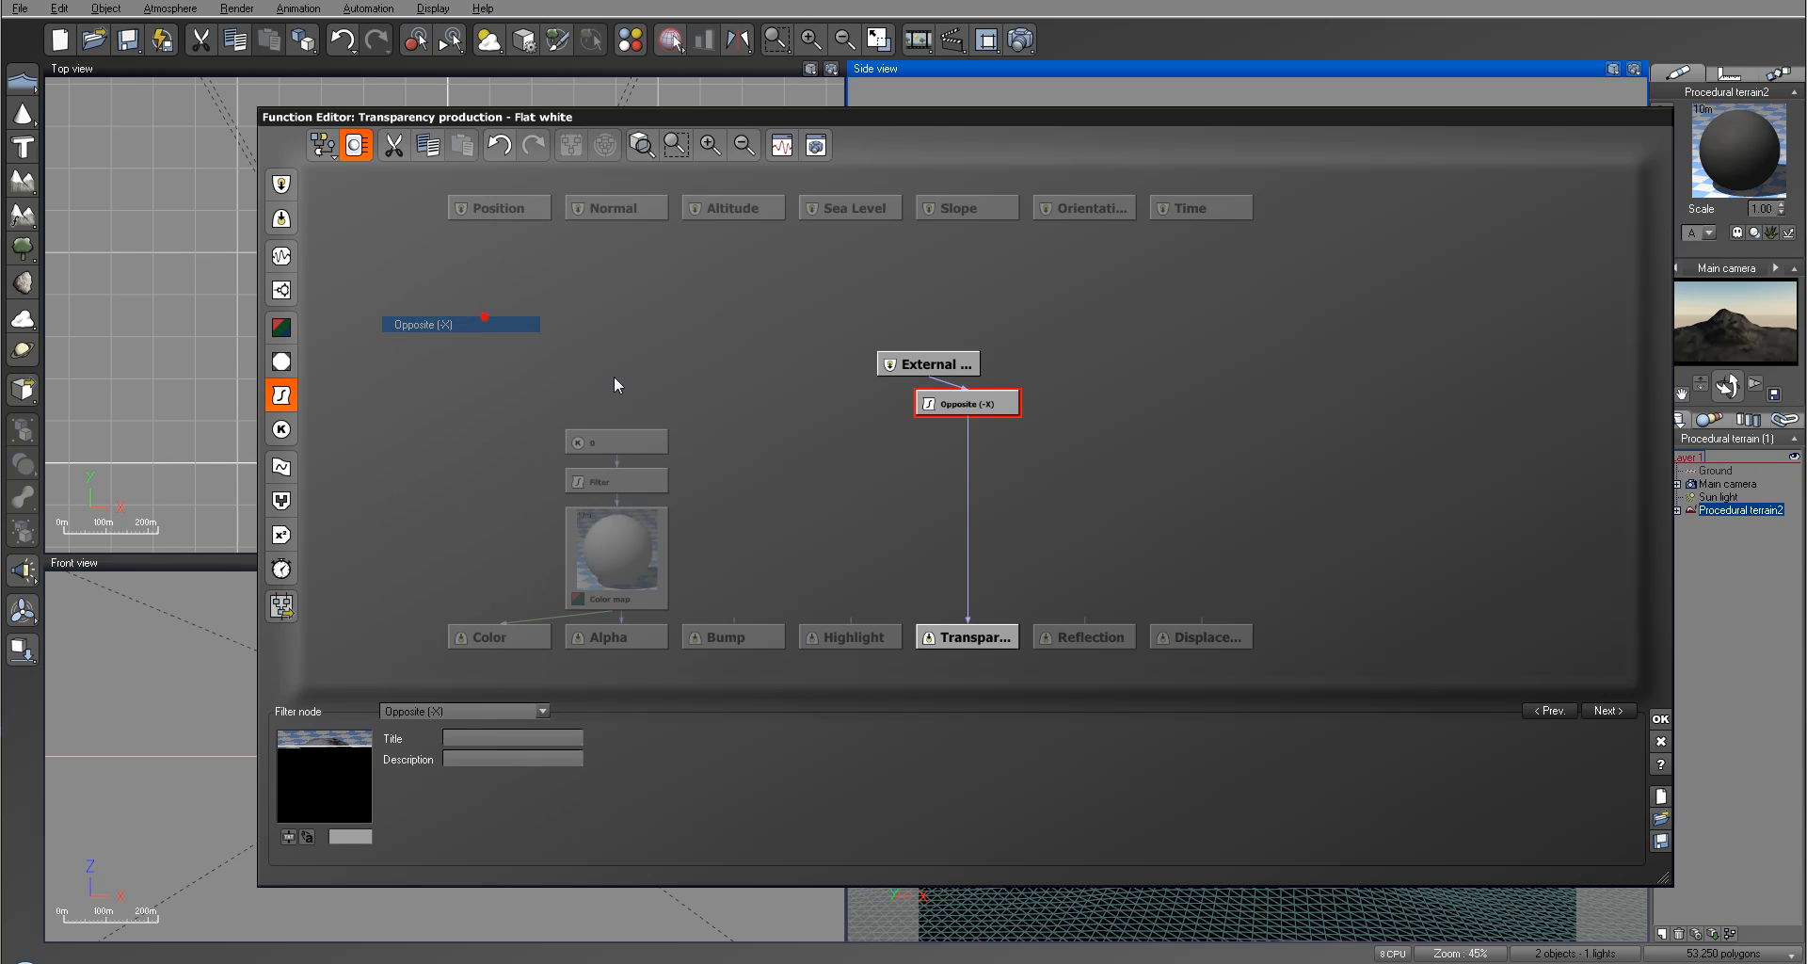
Step: Insert another filter node between the Opposite node and the Transparency output and set its type to Filter
{"action": "left_click", "coordinate": [966, 515]}
{"action": "left_click", "coordinate": [296, 339]}
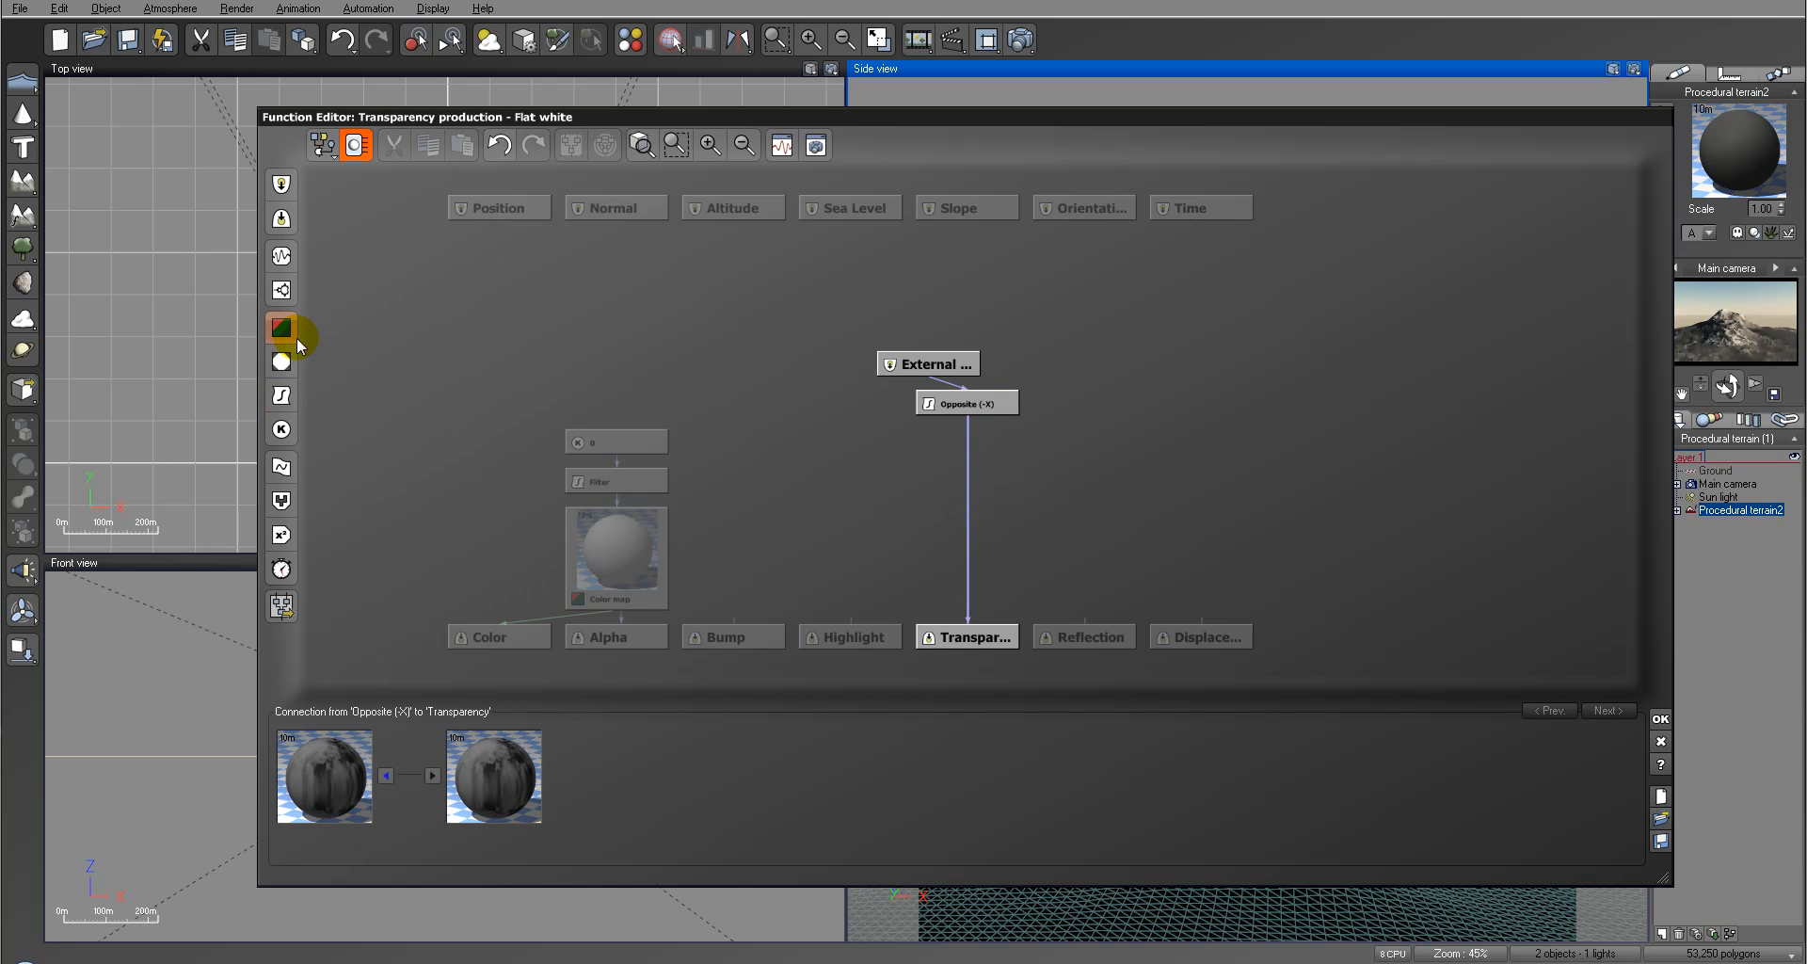
{"action": "left_click", "coordinate": [281, 395]}
{"action": "left_click", "coordinate": [518, 713]}
{"action": "left_click", "coordinate": [479, 276]}
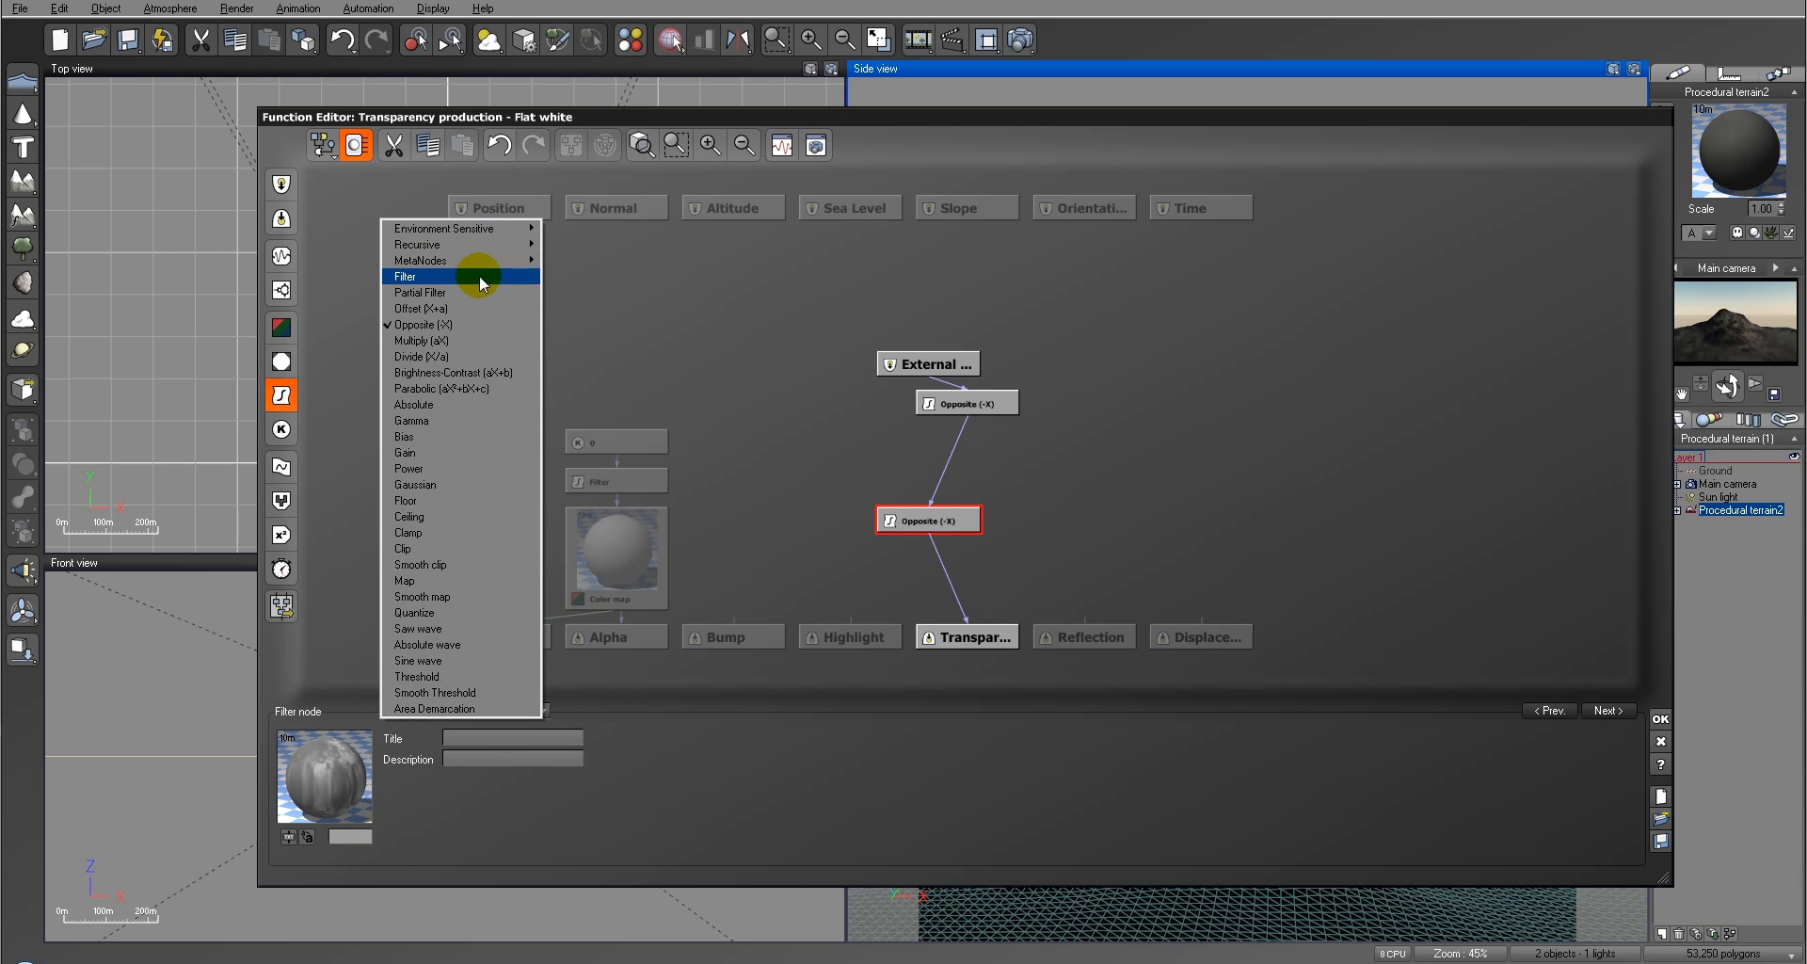
Step: Reshape the new filter's profile into a steep ramp, with a keypoint near X 0.23 at about full height
{"action": "right_click", "coordinate": [542, 798]}
{"action": "left_click", "coordinate": [588, 801]}
{"action": "left_click", "coordinate": [1186, 458]}
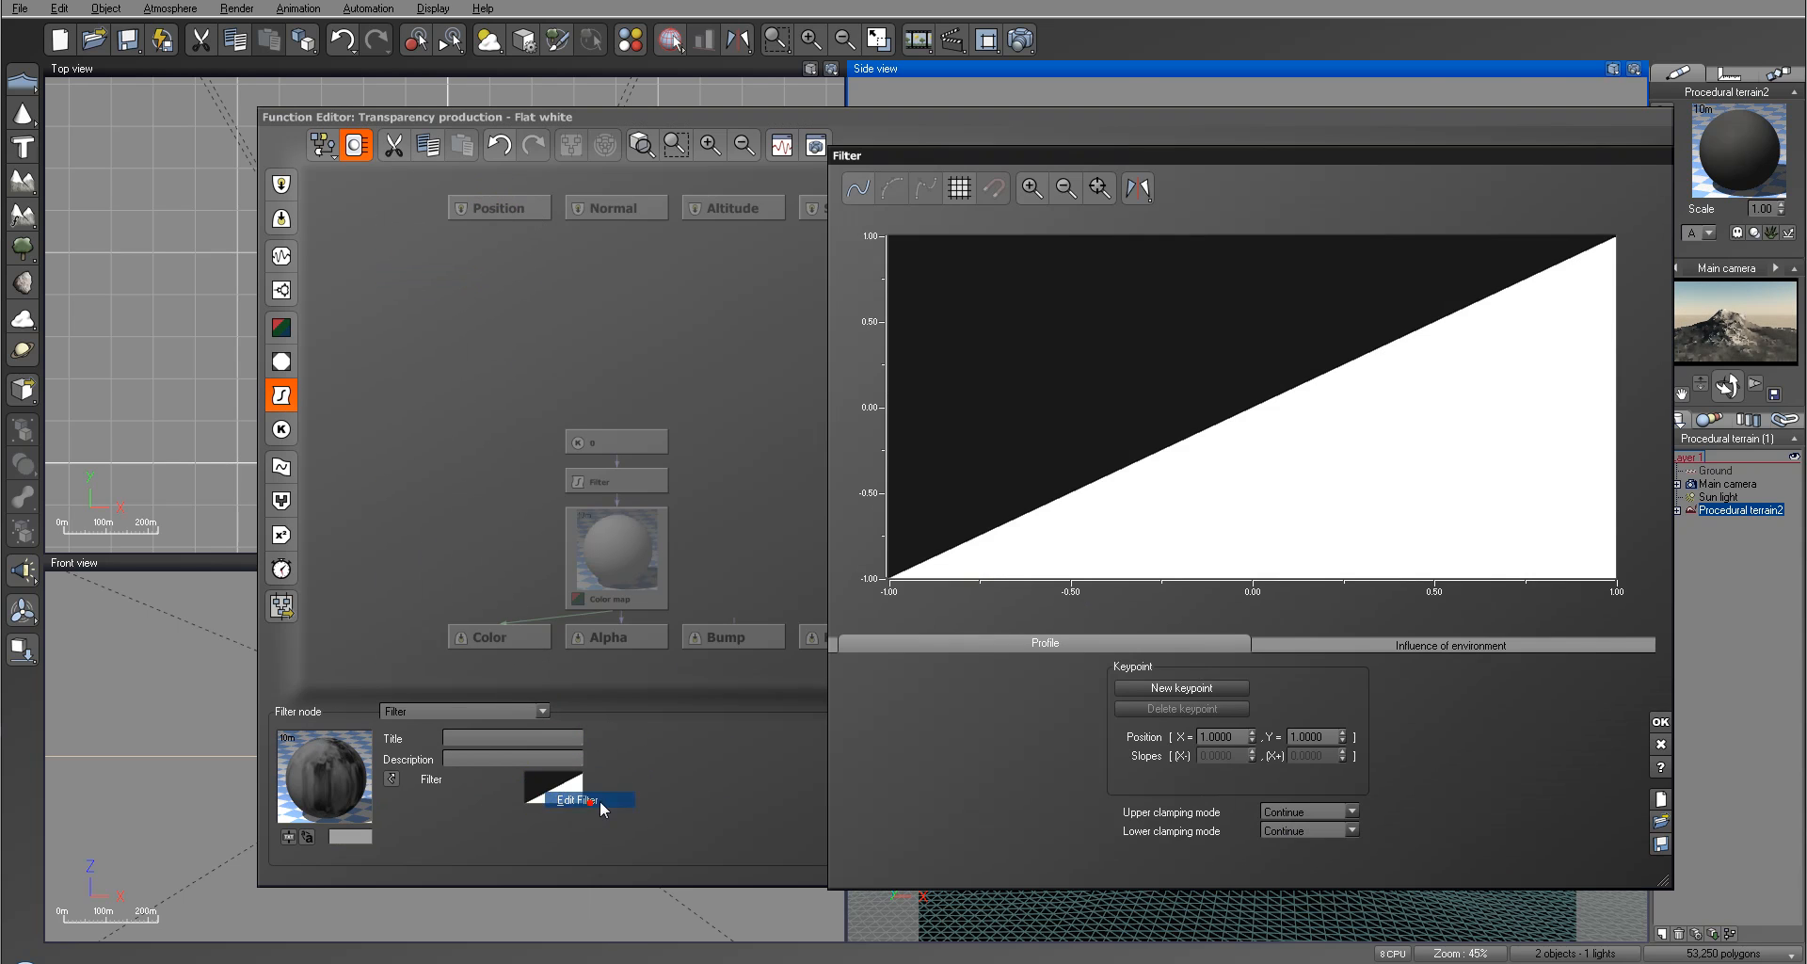
{"action": "left_click_drag", "start_coordinate": [1175, 444], "coordinate": [1199, 531]}
{"action": "left_click_drag", "start_coordinate": [1471, 334], "coordinate": [1400, 234]}
{"action": "right_click_drag", "start_coordinate": [1339, 440], "coordinate": [1314, 302]}
{"action": "left_click_drag", "start_coordinate": [1174, 394], "coordinate": [1129, 462]}
{"action": "right_click_drag", "start_coordinate": [1221, 351], "coordinate": [1211, 513]}
{"action": "left_click_drag", "start_coordinate": [1369, 260], "coordinate": [1301, 254]}
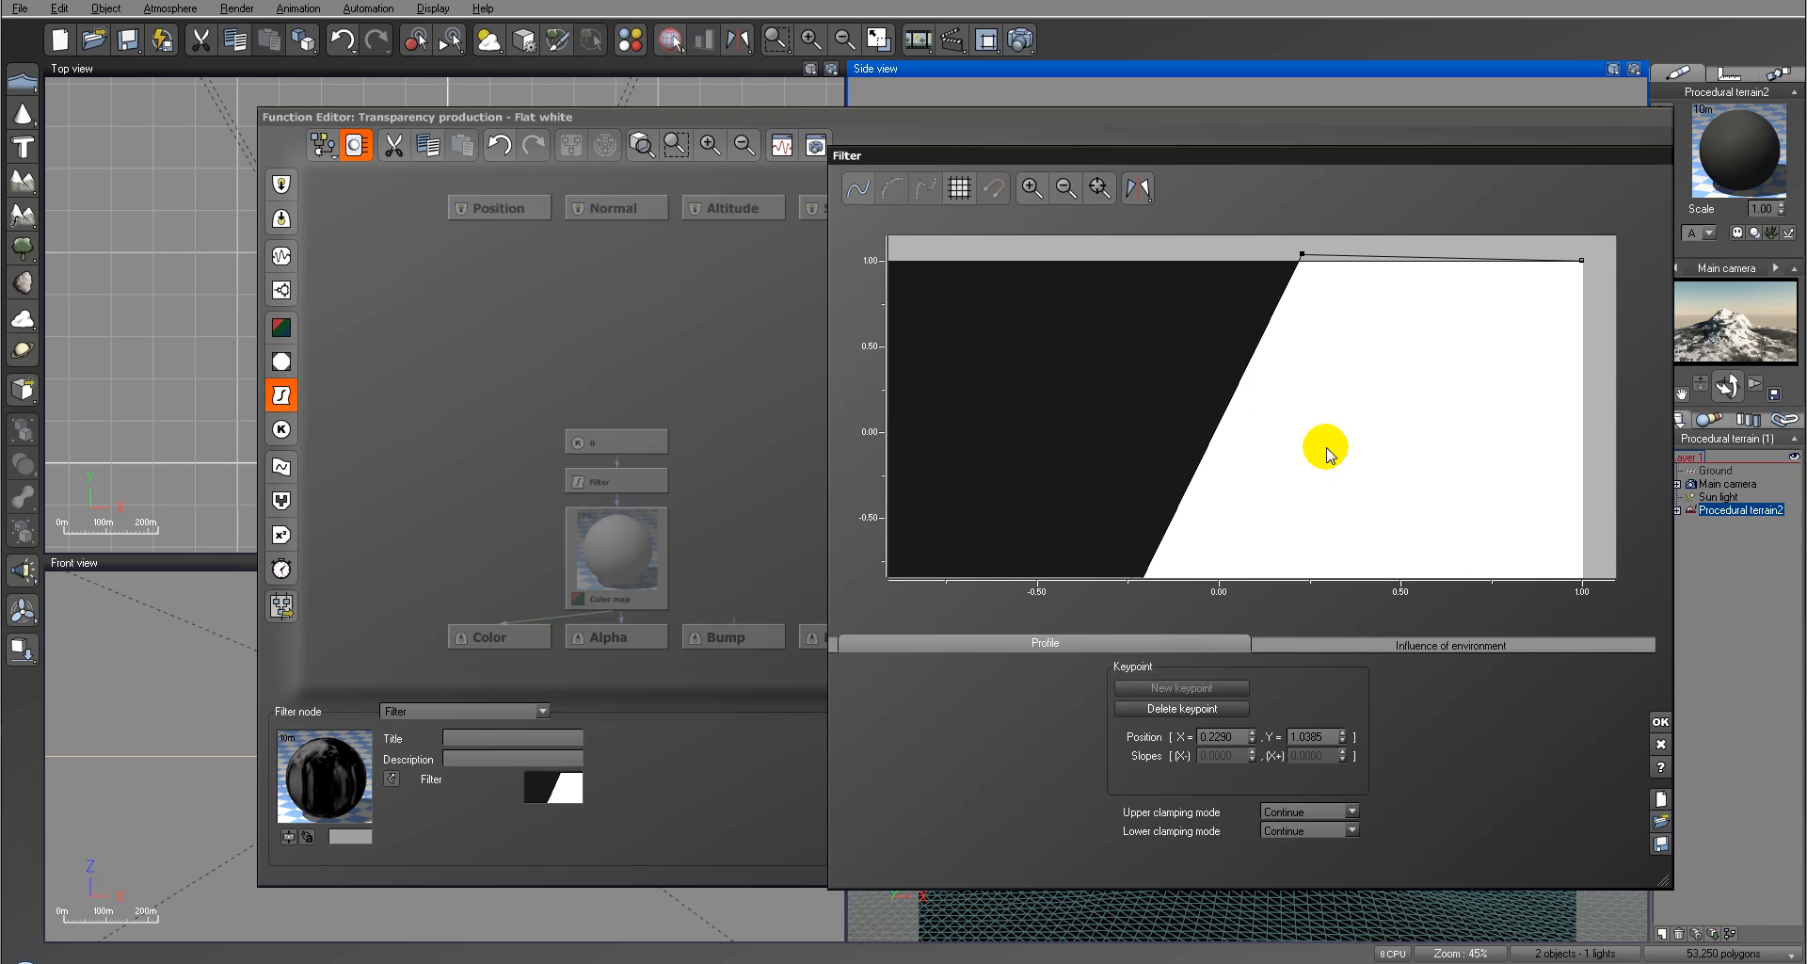
Step: Render the mountain to check the sharpened white layer and close the finished render
{"action": "left_click", "coordinate": [1022, 40]}
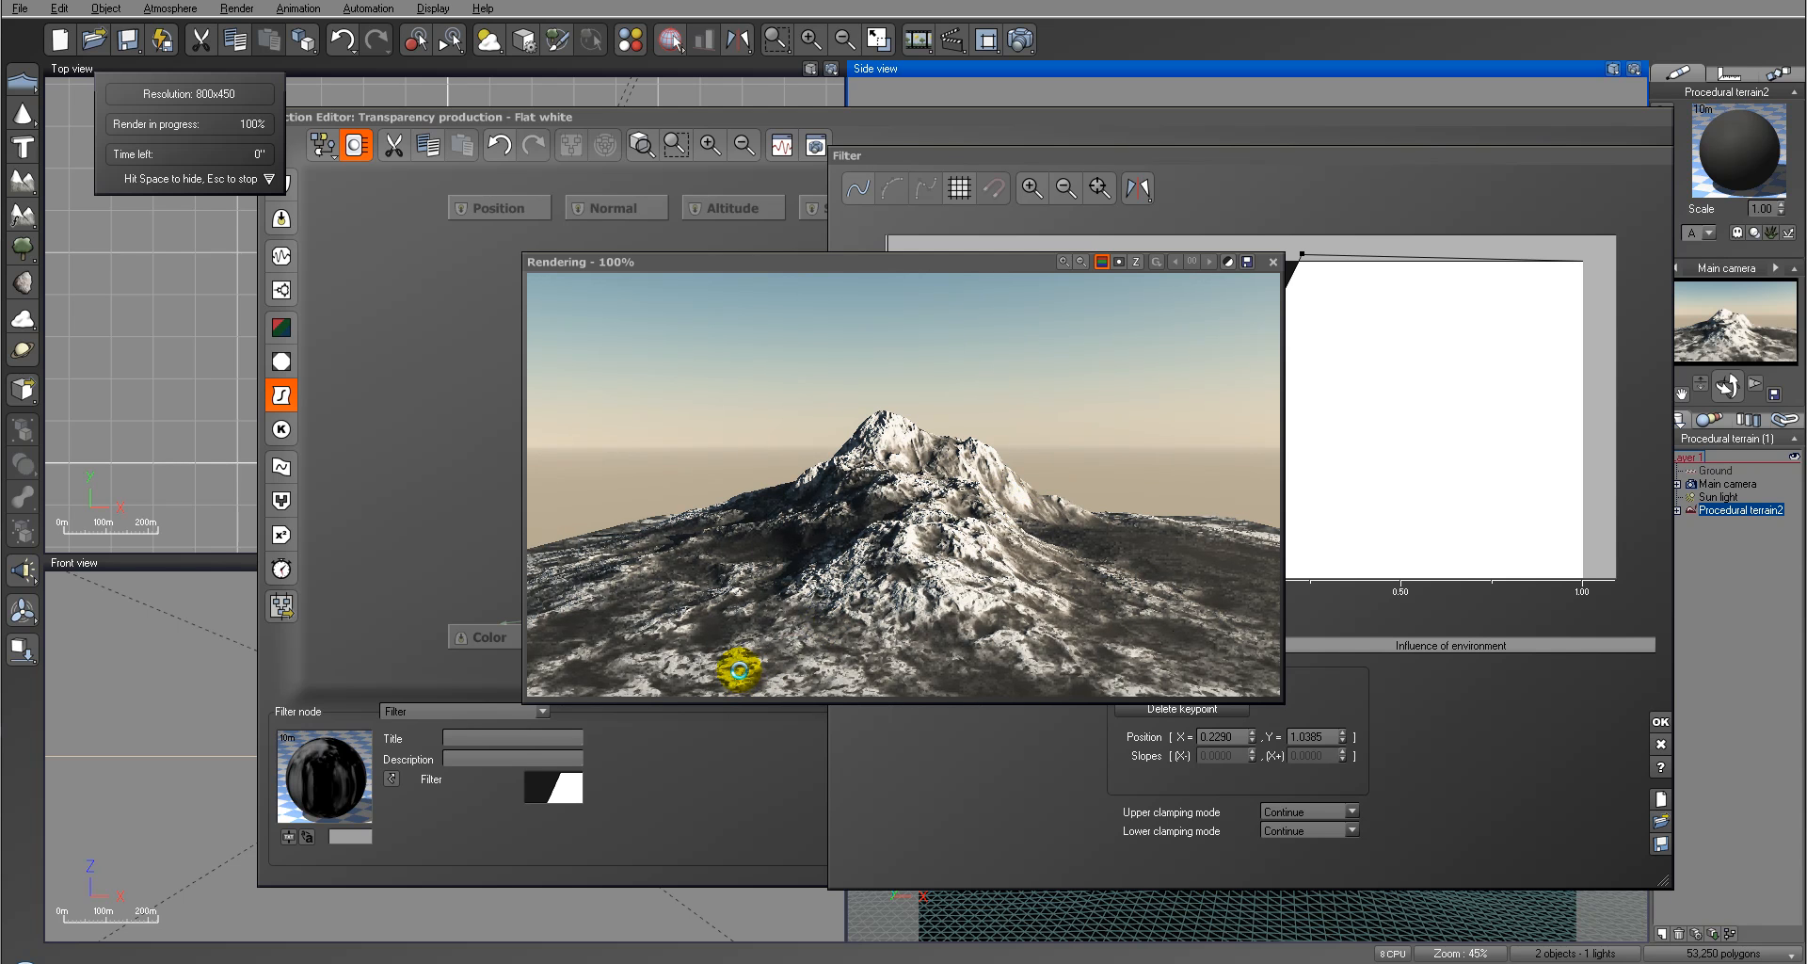
{"action": "left_click", "coordinate": [1080, 570]}
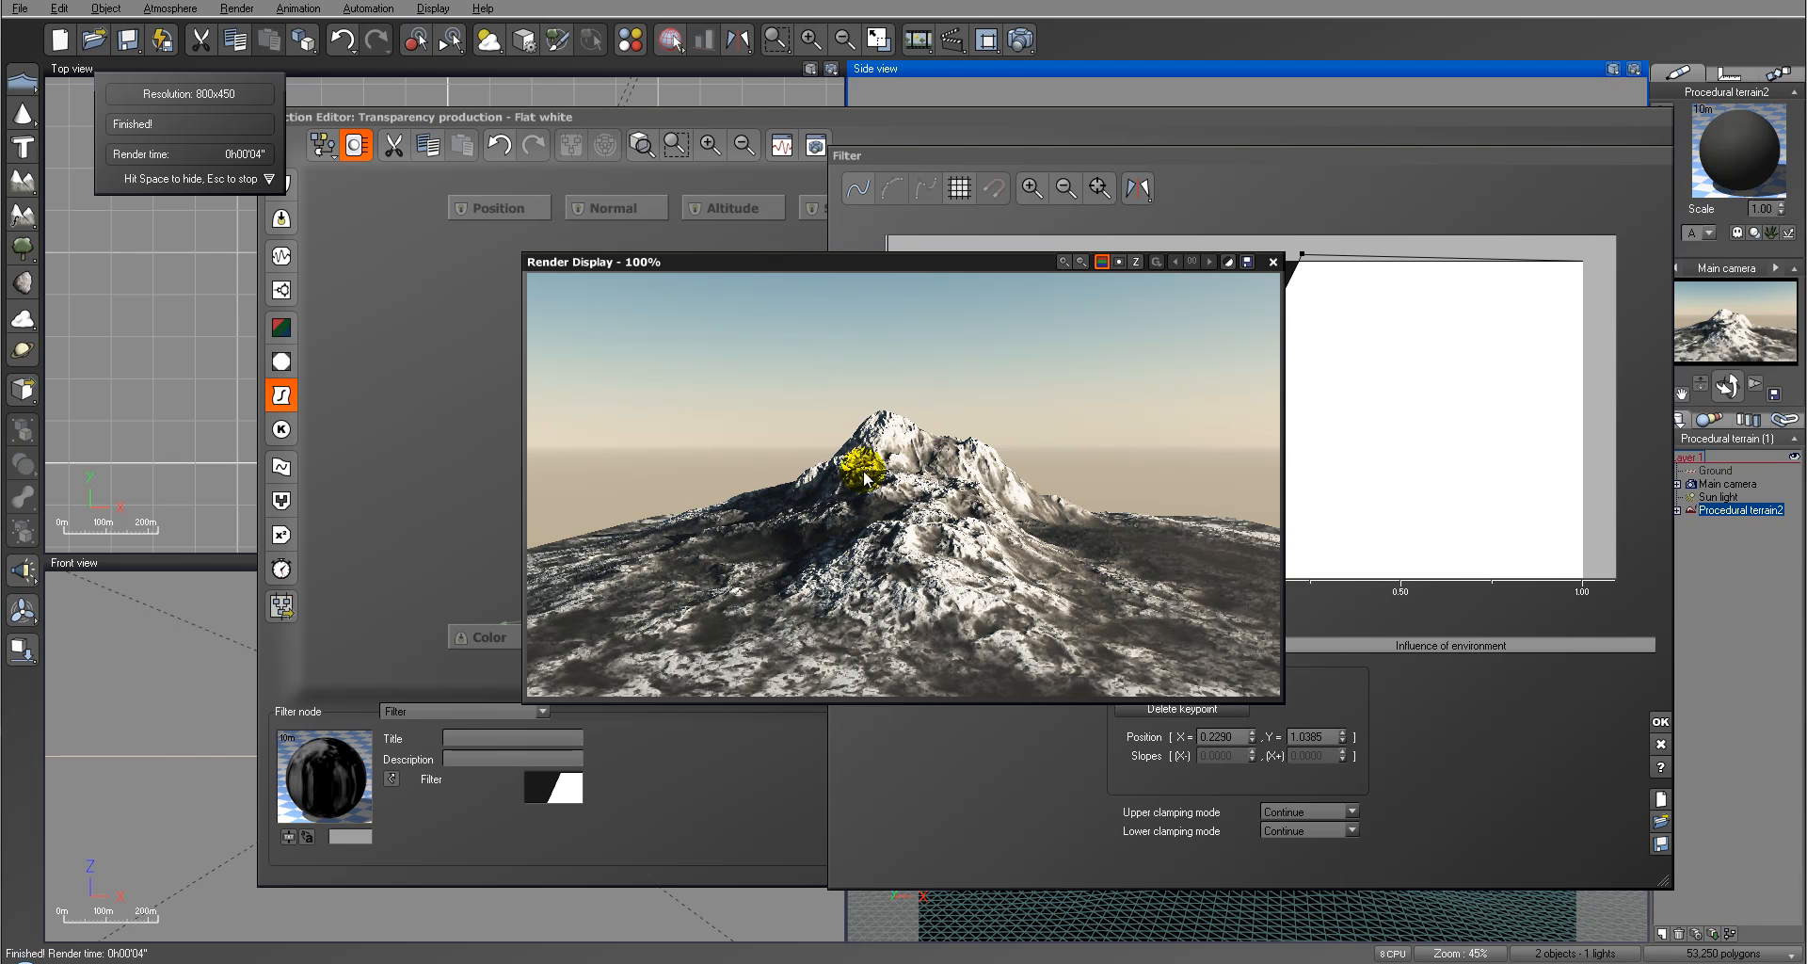
{"action": "left_click", "coordinate": [1272, 262]}
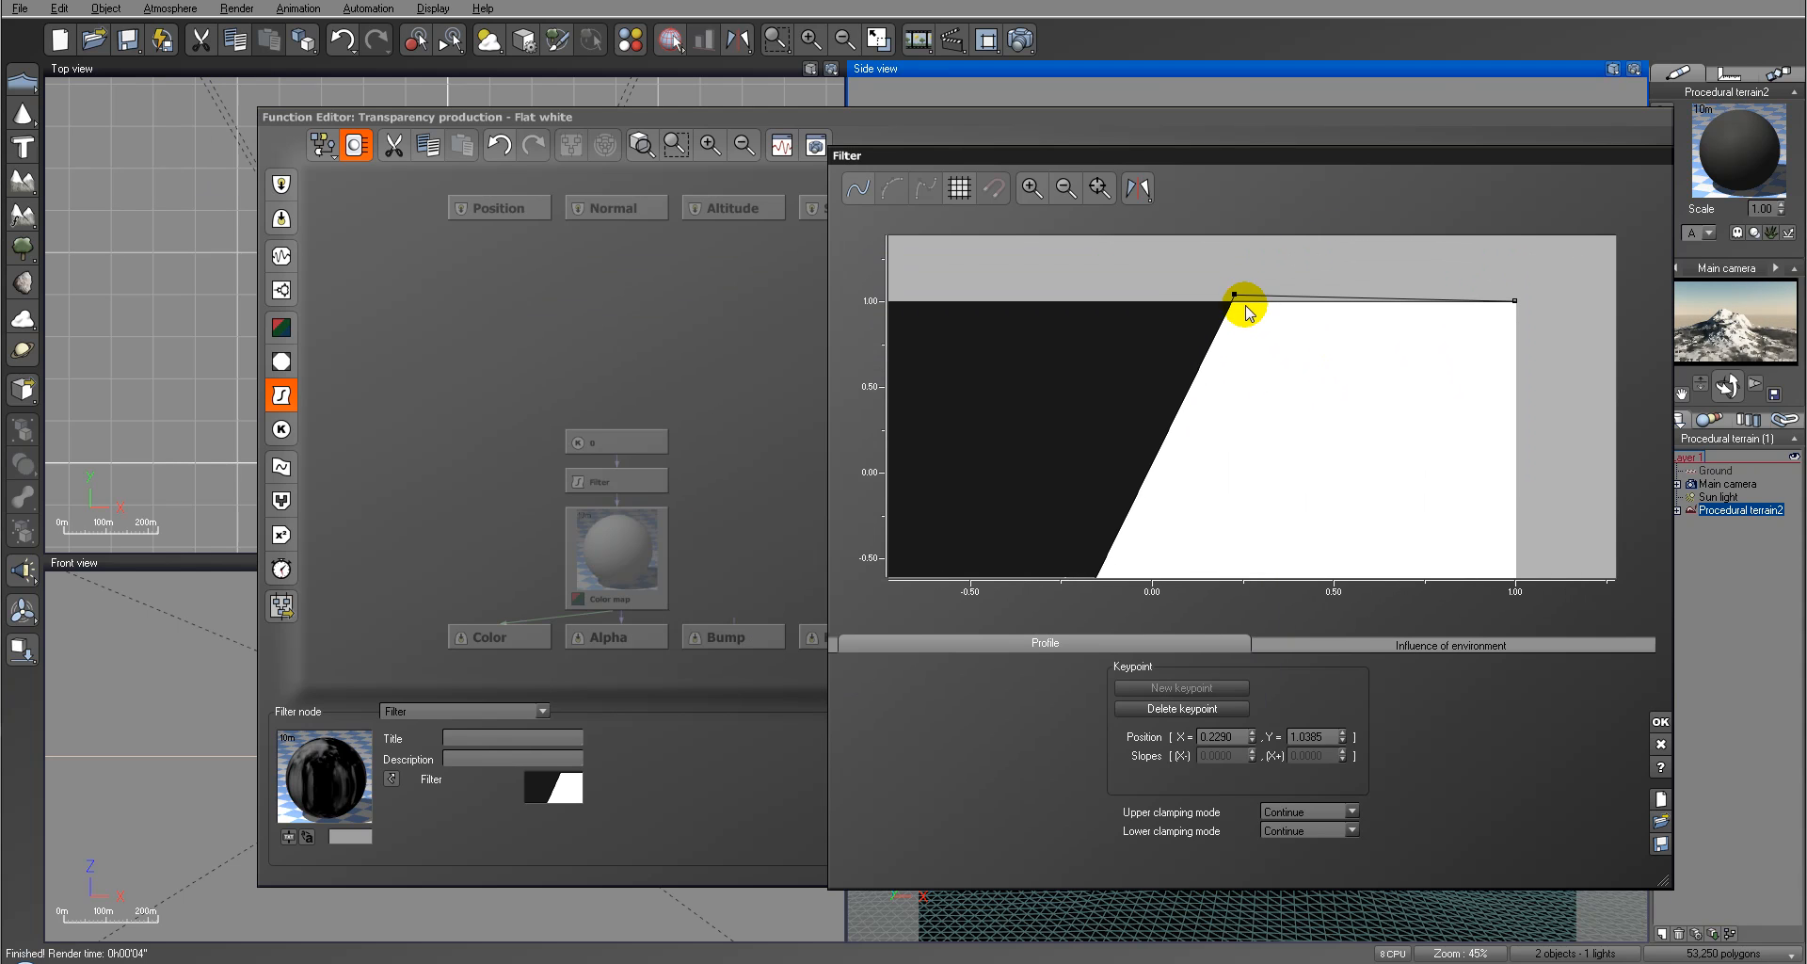
Step: Fine-tune the keypoints of the transparency filter's ramp and accept both the filter and the transparency function
{"action": "left_click_drag", "start_coordinate": [1234, 301], "coordinate": [1205, 339]}
{"action": "right_click_drag", "start_coordinate": [1277, 456], "coordinate": [1280, 346]}
{"action": "left_click_drag", "start_coordinate": [1060, 540], "coordinate": [1071, 512]}
{"action": "left_click", "coordinate": [1661, 722]}
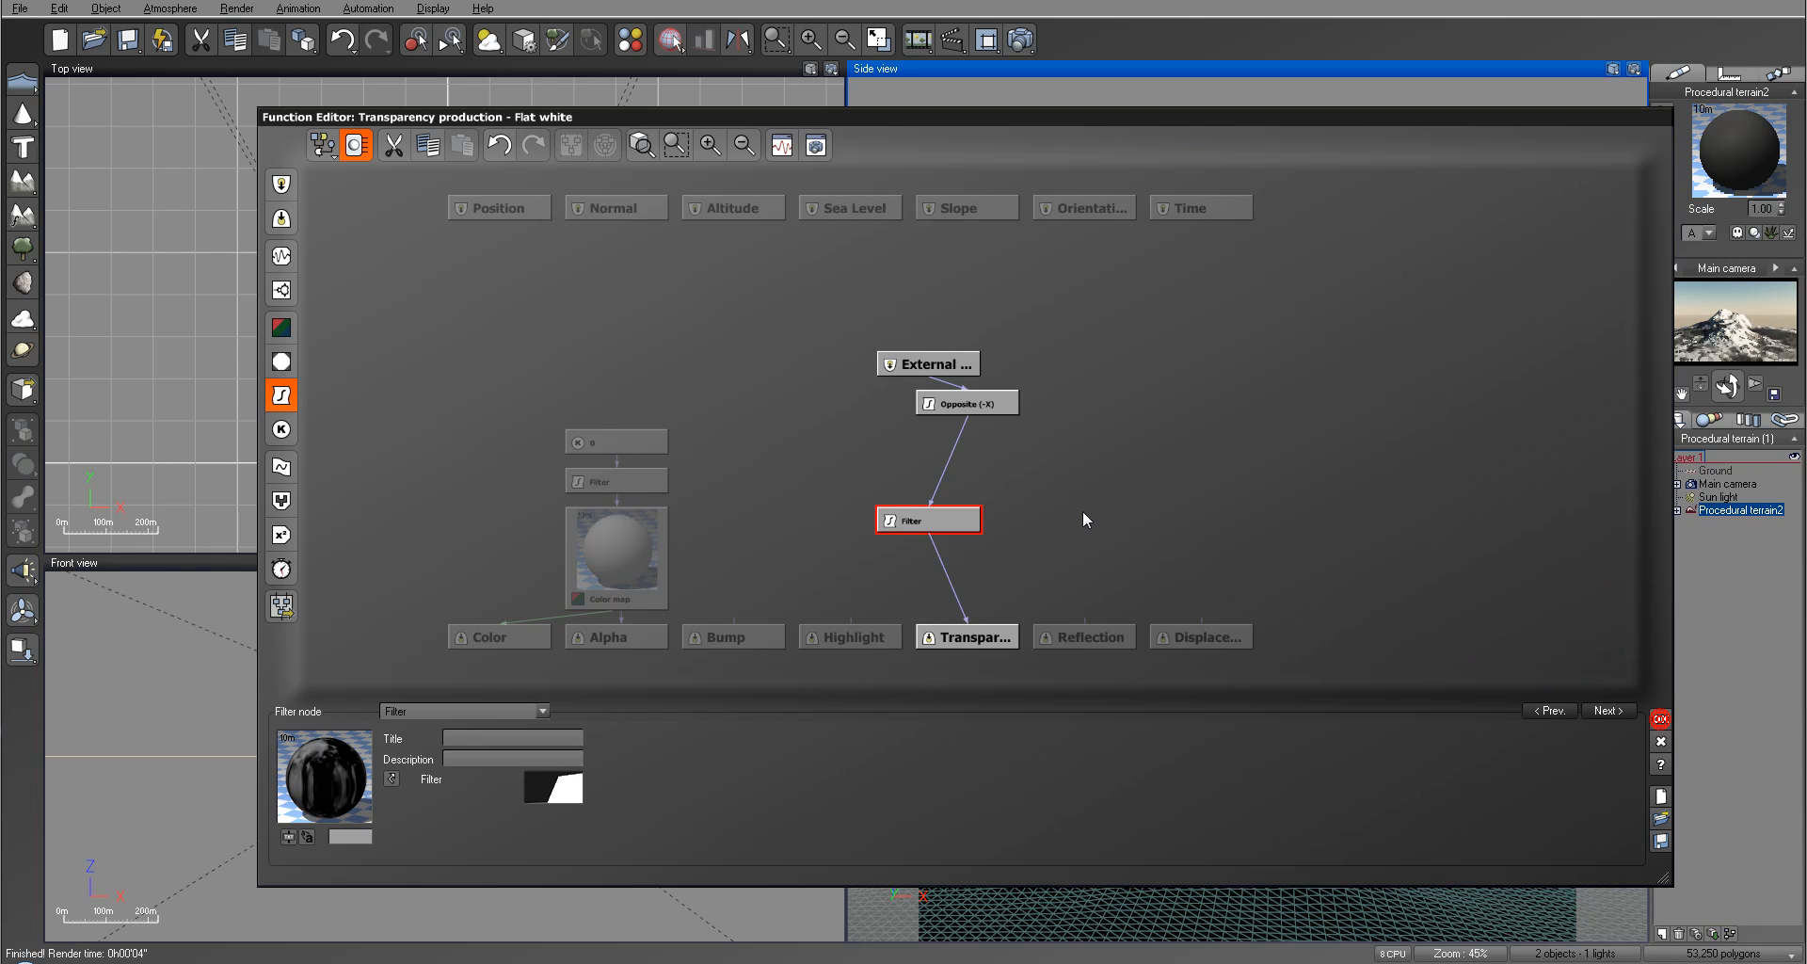
{"action": "left_click", "coordinate": [1661, 719]}
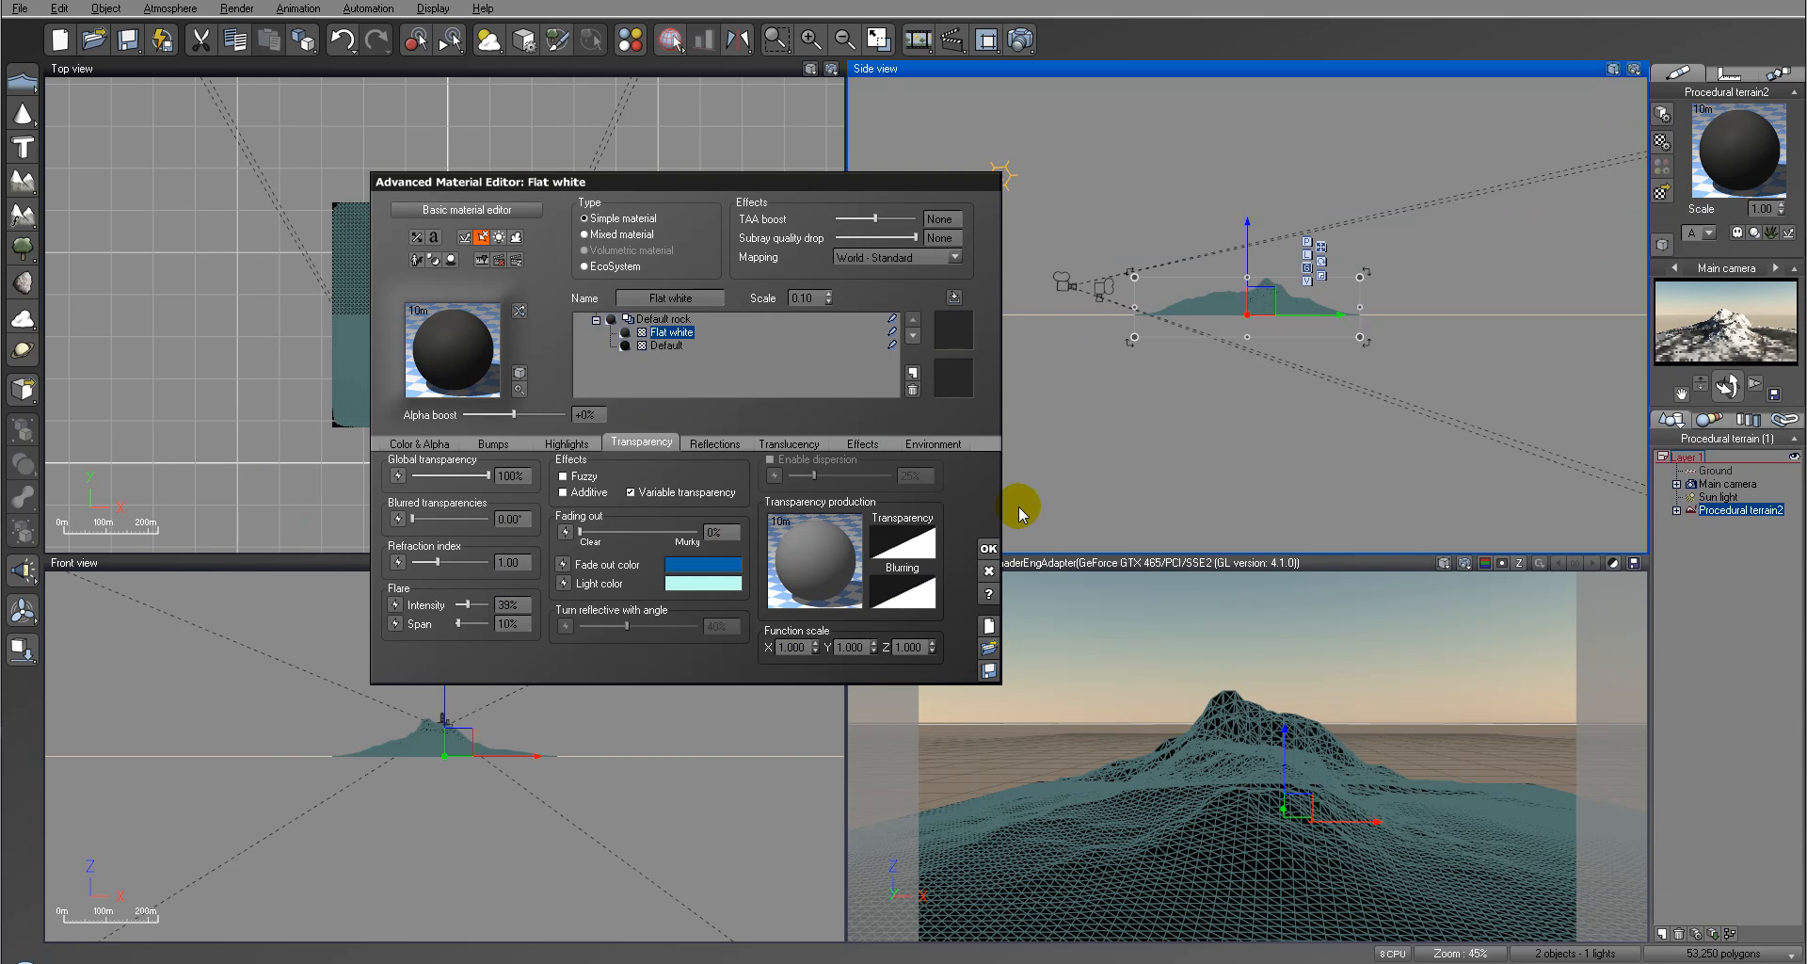
Step: Make the Flat white layer's altitude range relative to sea, starting at 16.3 m with 51% bottom fuzziness
{"action": "left_click", "coordinate": [934, 442]}
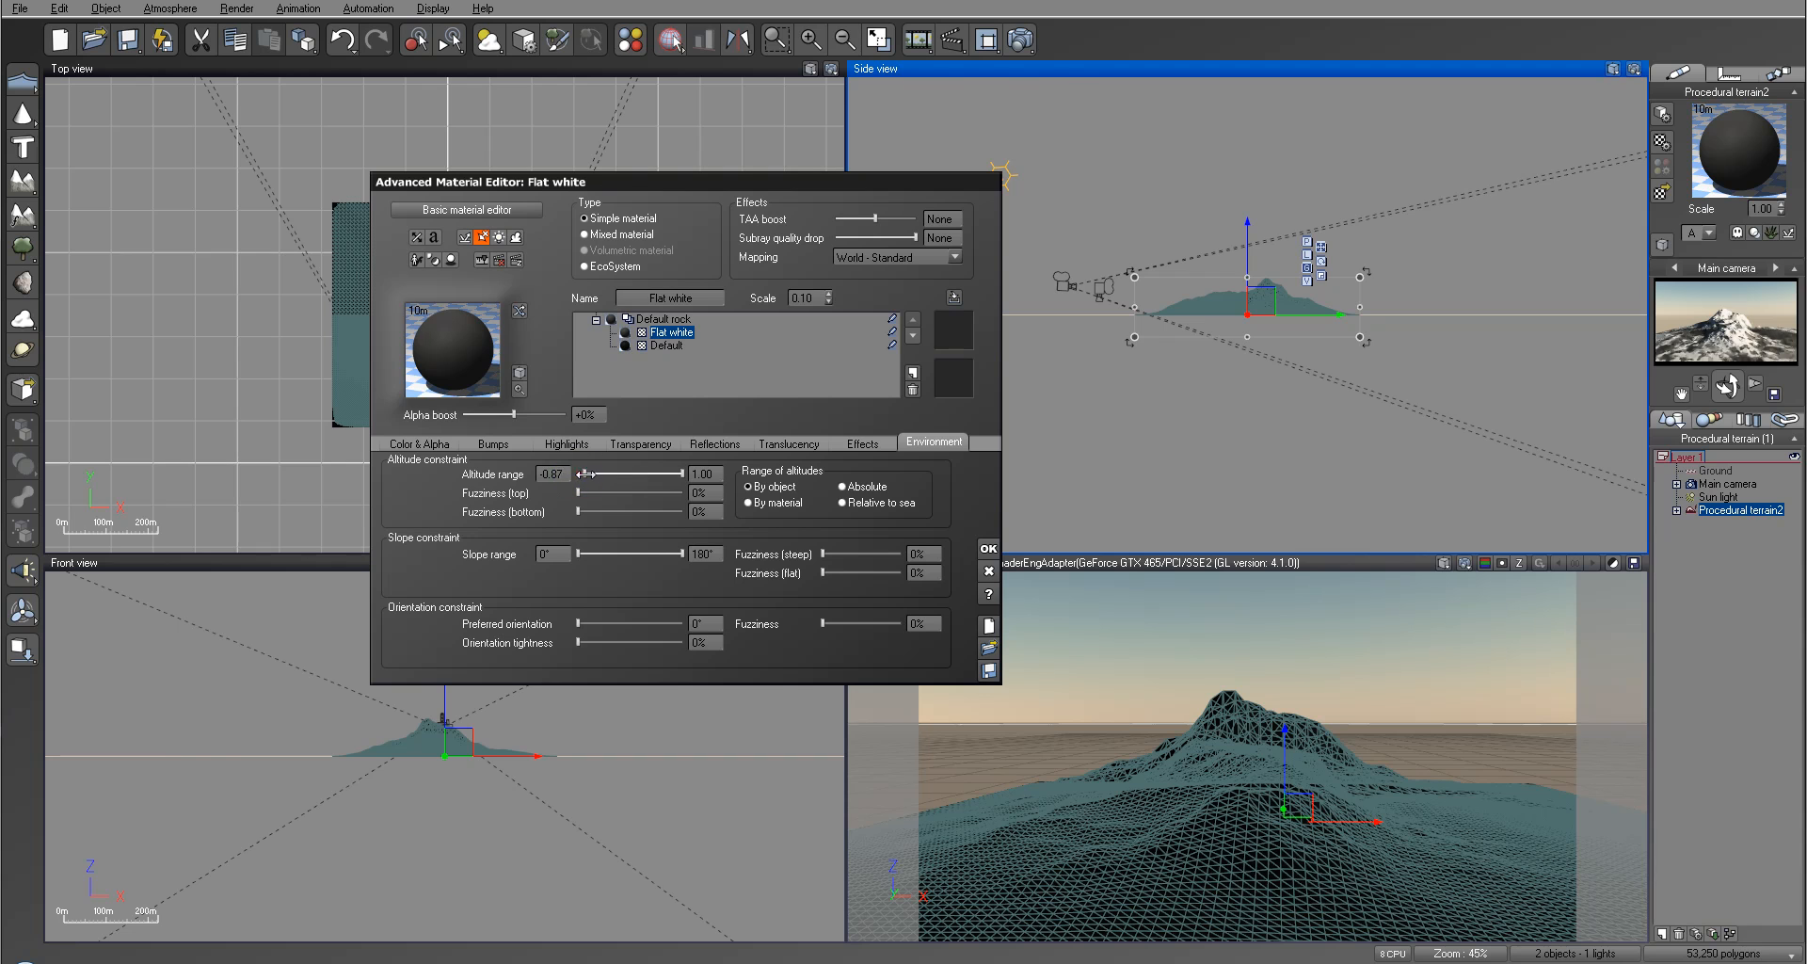
{"action": "left_click", "coordinate": [844, 502]}
{"action": "left_click", "coordinate": [1759, 337]}
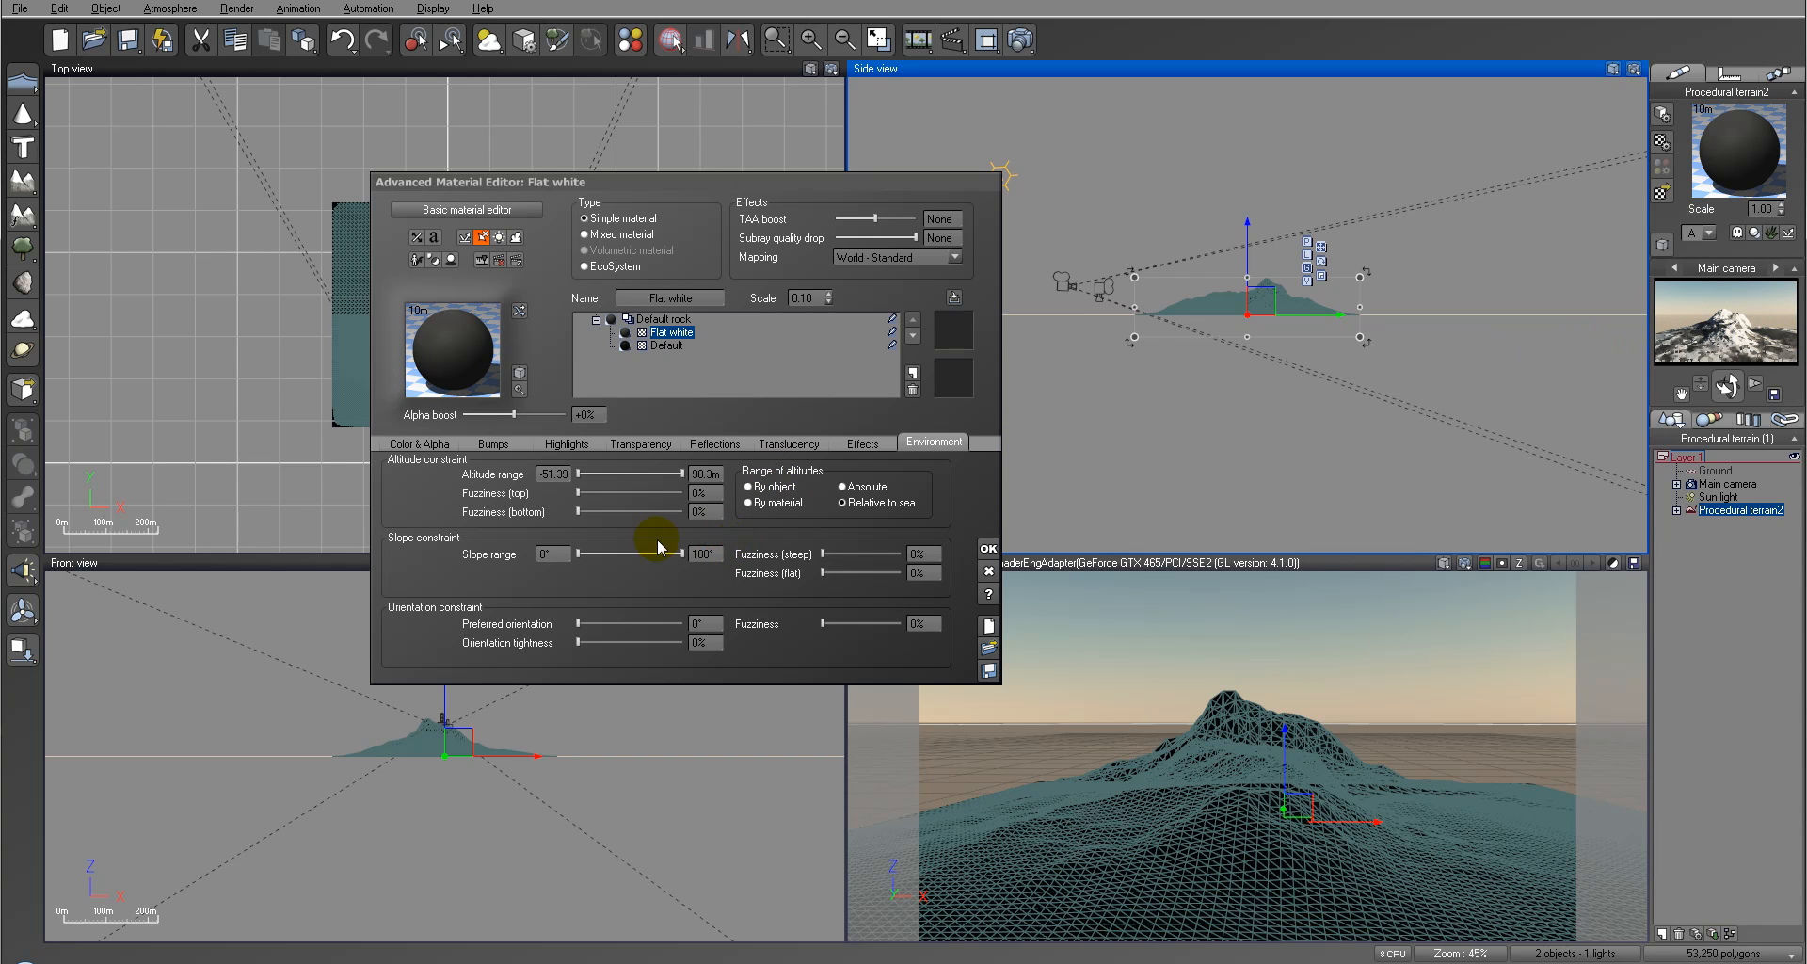
{"action": "left_click", "coordinate": [588, 473]}
{"action": "left_click_drag", "start_coordinate": [565, 474], "coordinate": [581, 473]}
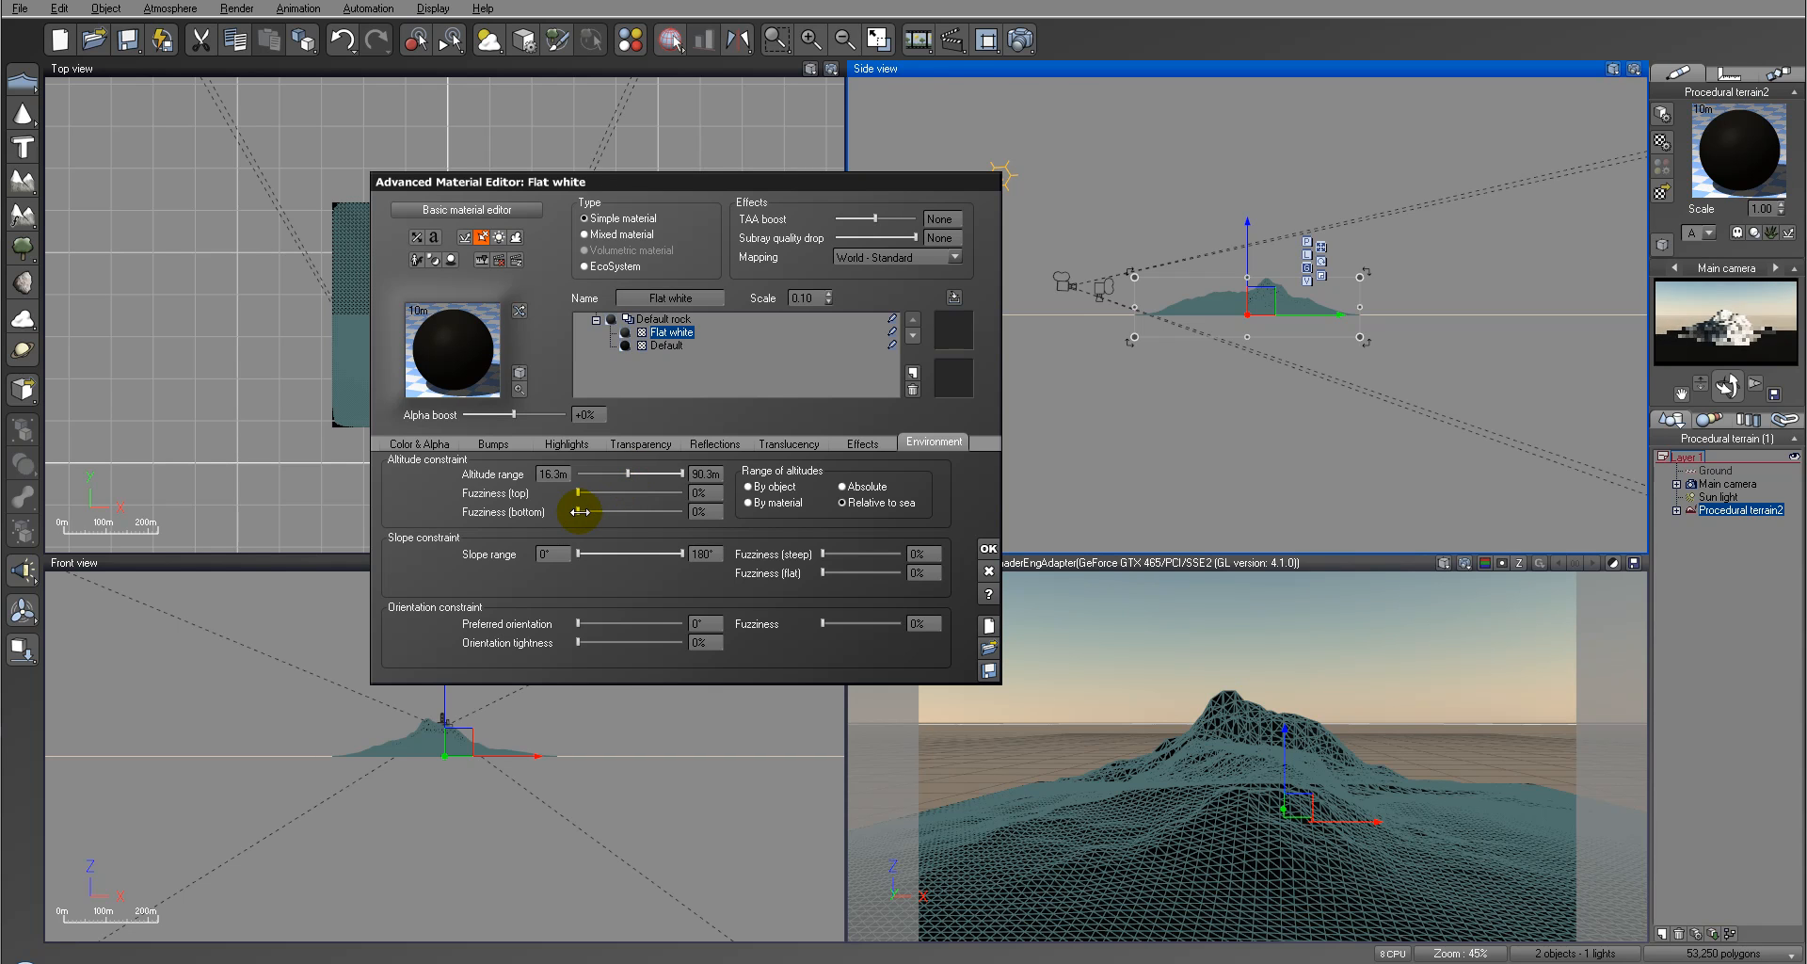
{"action": "left_click", "coordinate": [1689, 305]}
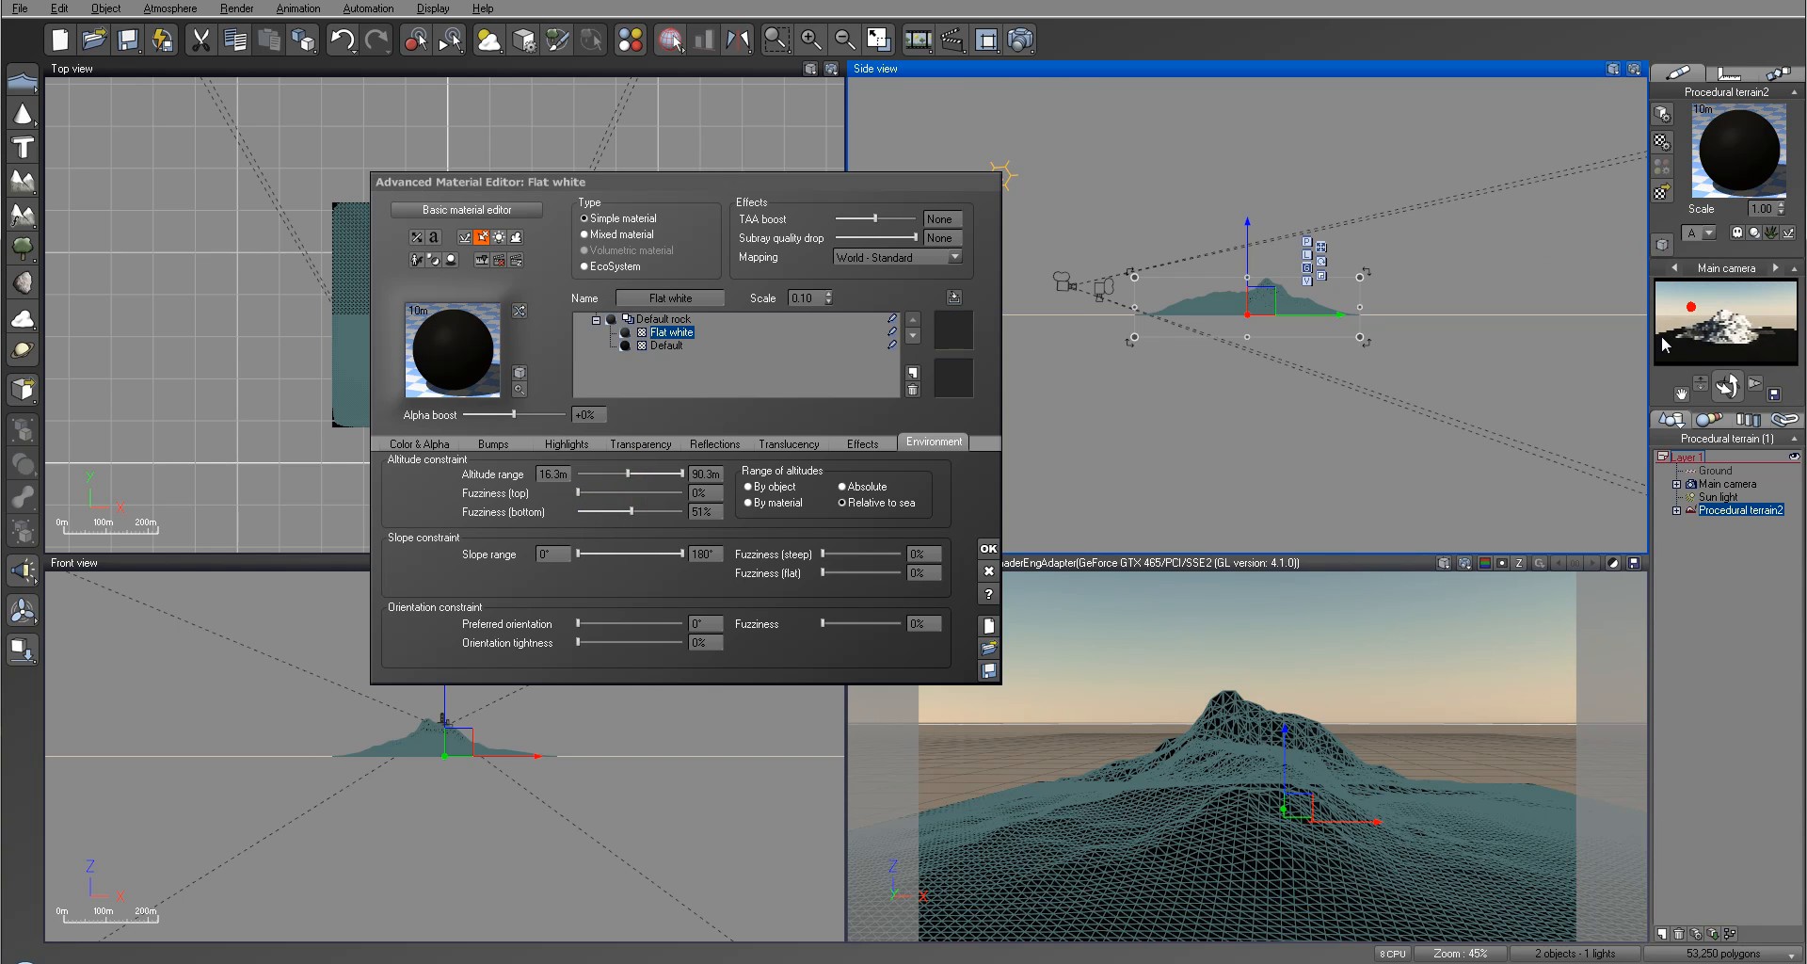
Step: Lower the Flat white layer's minimum altitude to about -5.4 m and raise the bottom fuzziness to about 64%
{"action": "left_click", "coordinate": [646, 511]}
{"action": "left_click_drag", "start_coordinate": [627, 474], "coordinate": [613, 474]}
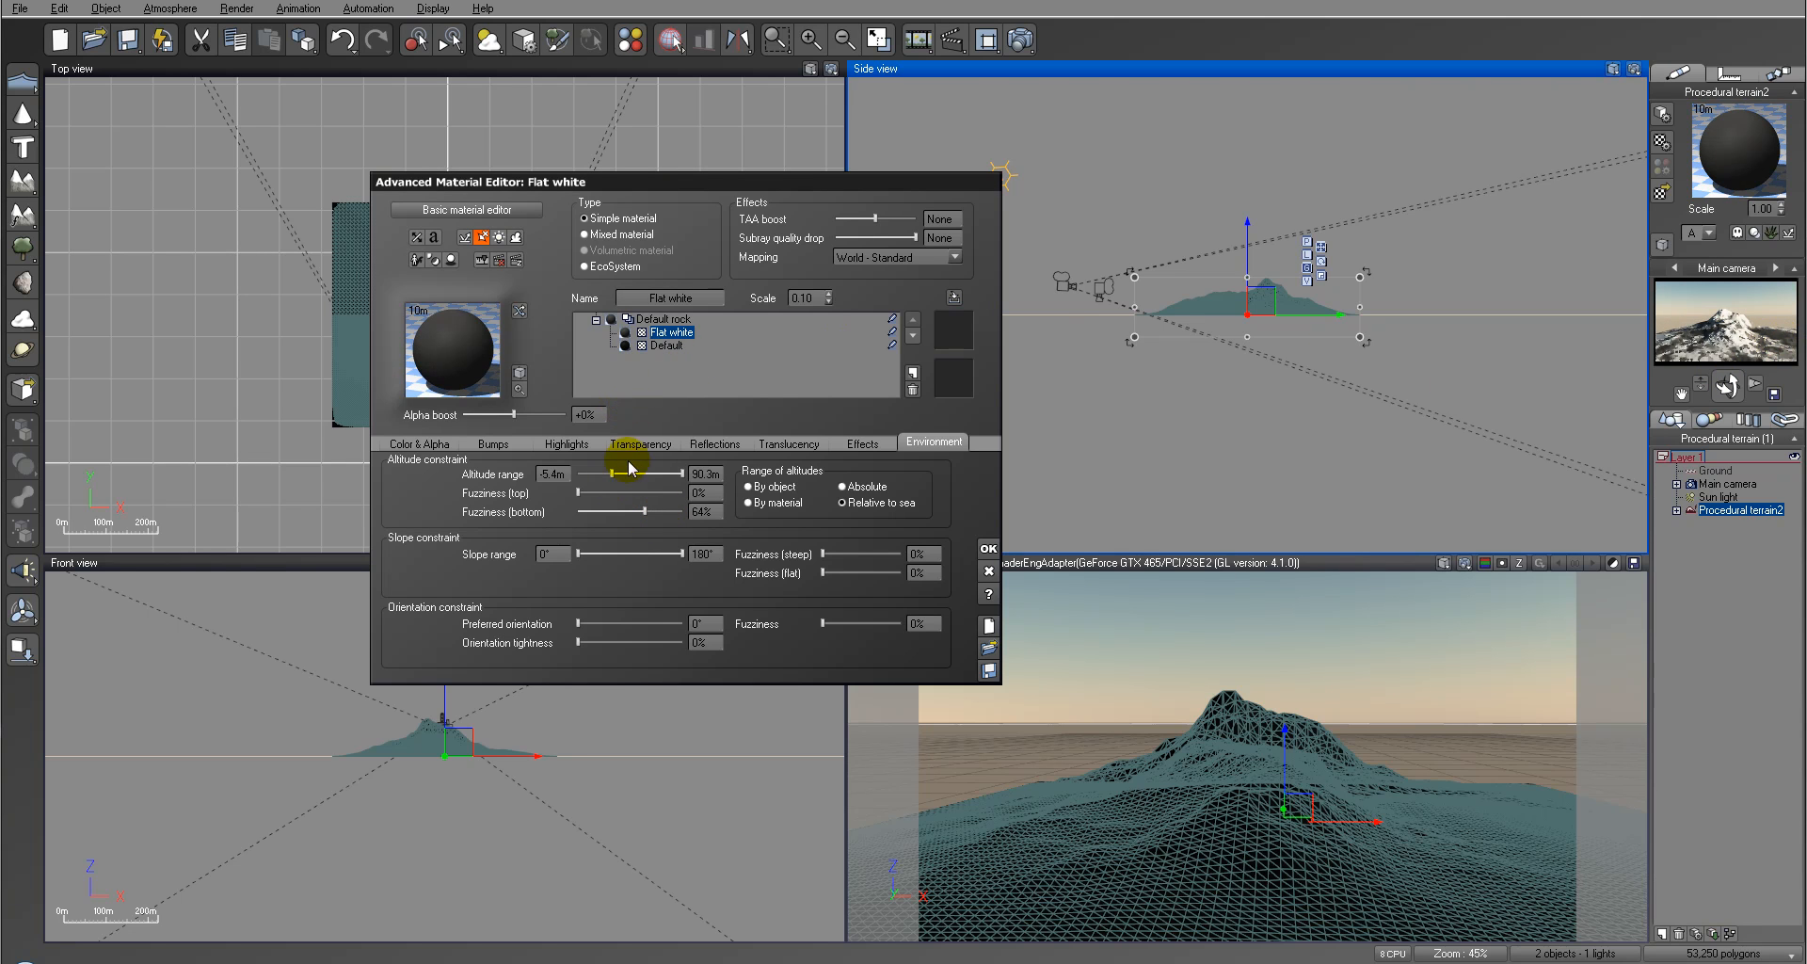
{"action": "left_click_drag", "start_coordinate": [618, 474], "coordinate": [645, 508]}
Step: Render the mountain with the altitude-limited white layer and accept the post render options
{"action": "left_click", "coordinate": [1021, 37]}
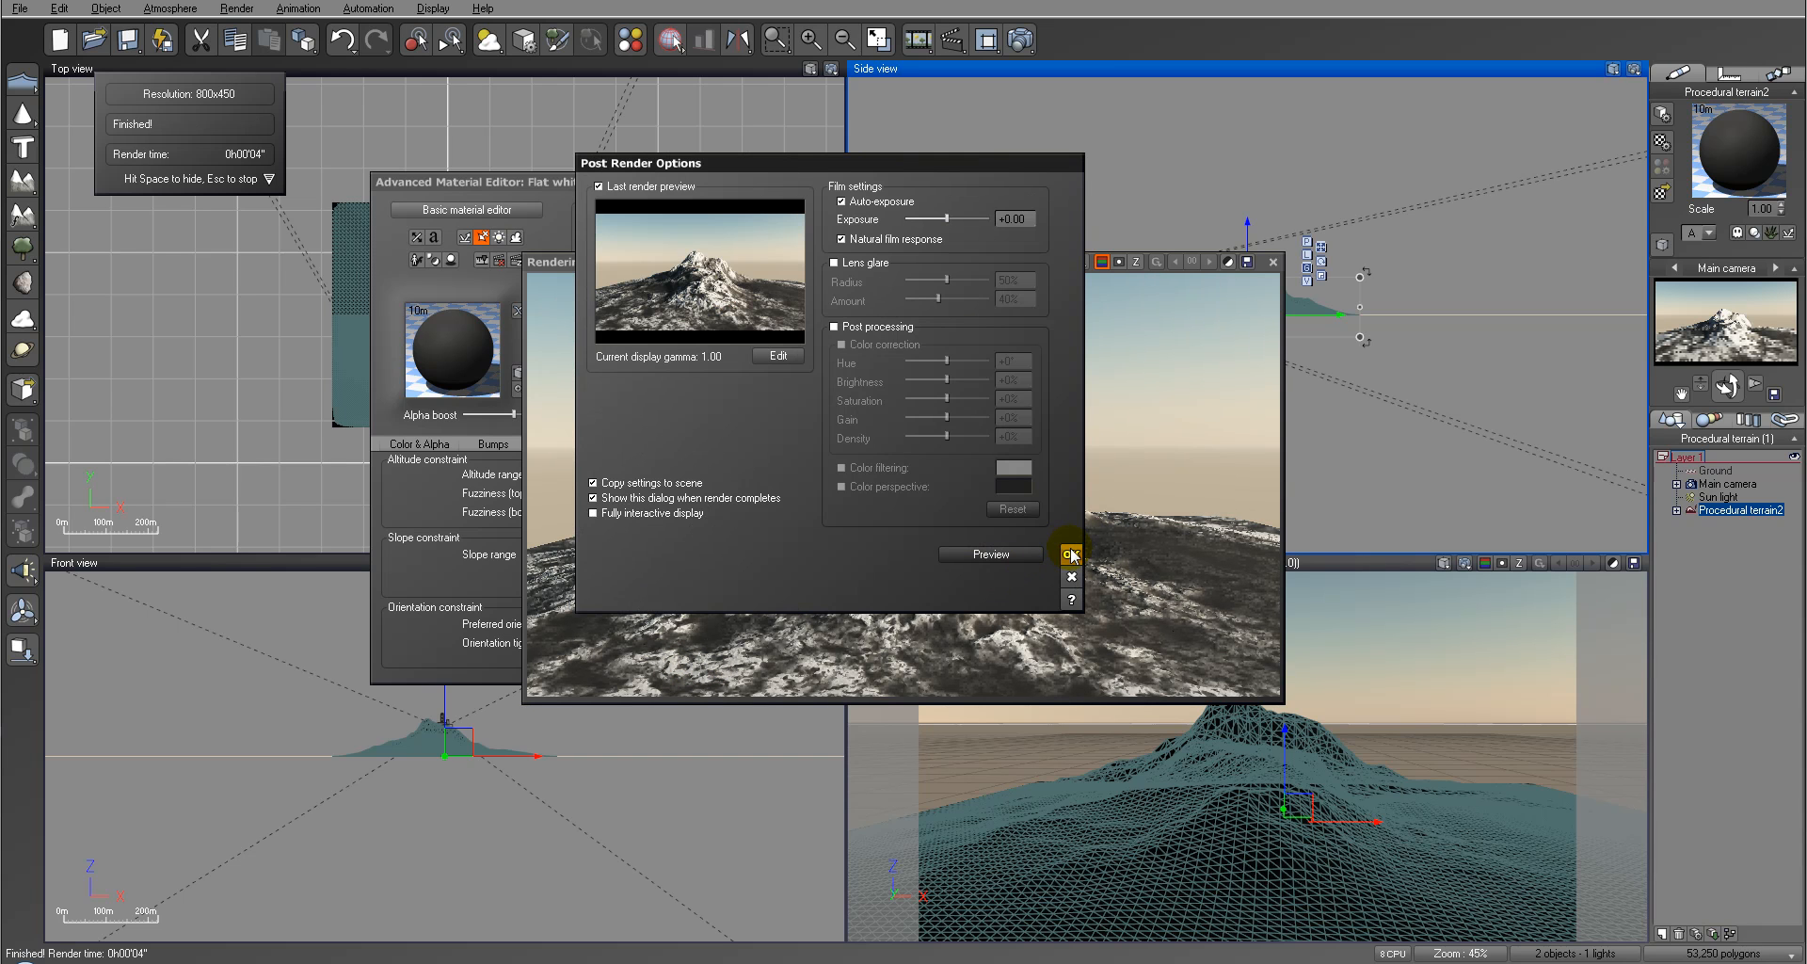
{"action": "left_click", "coordinate": [1070, 555]}
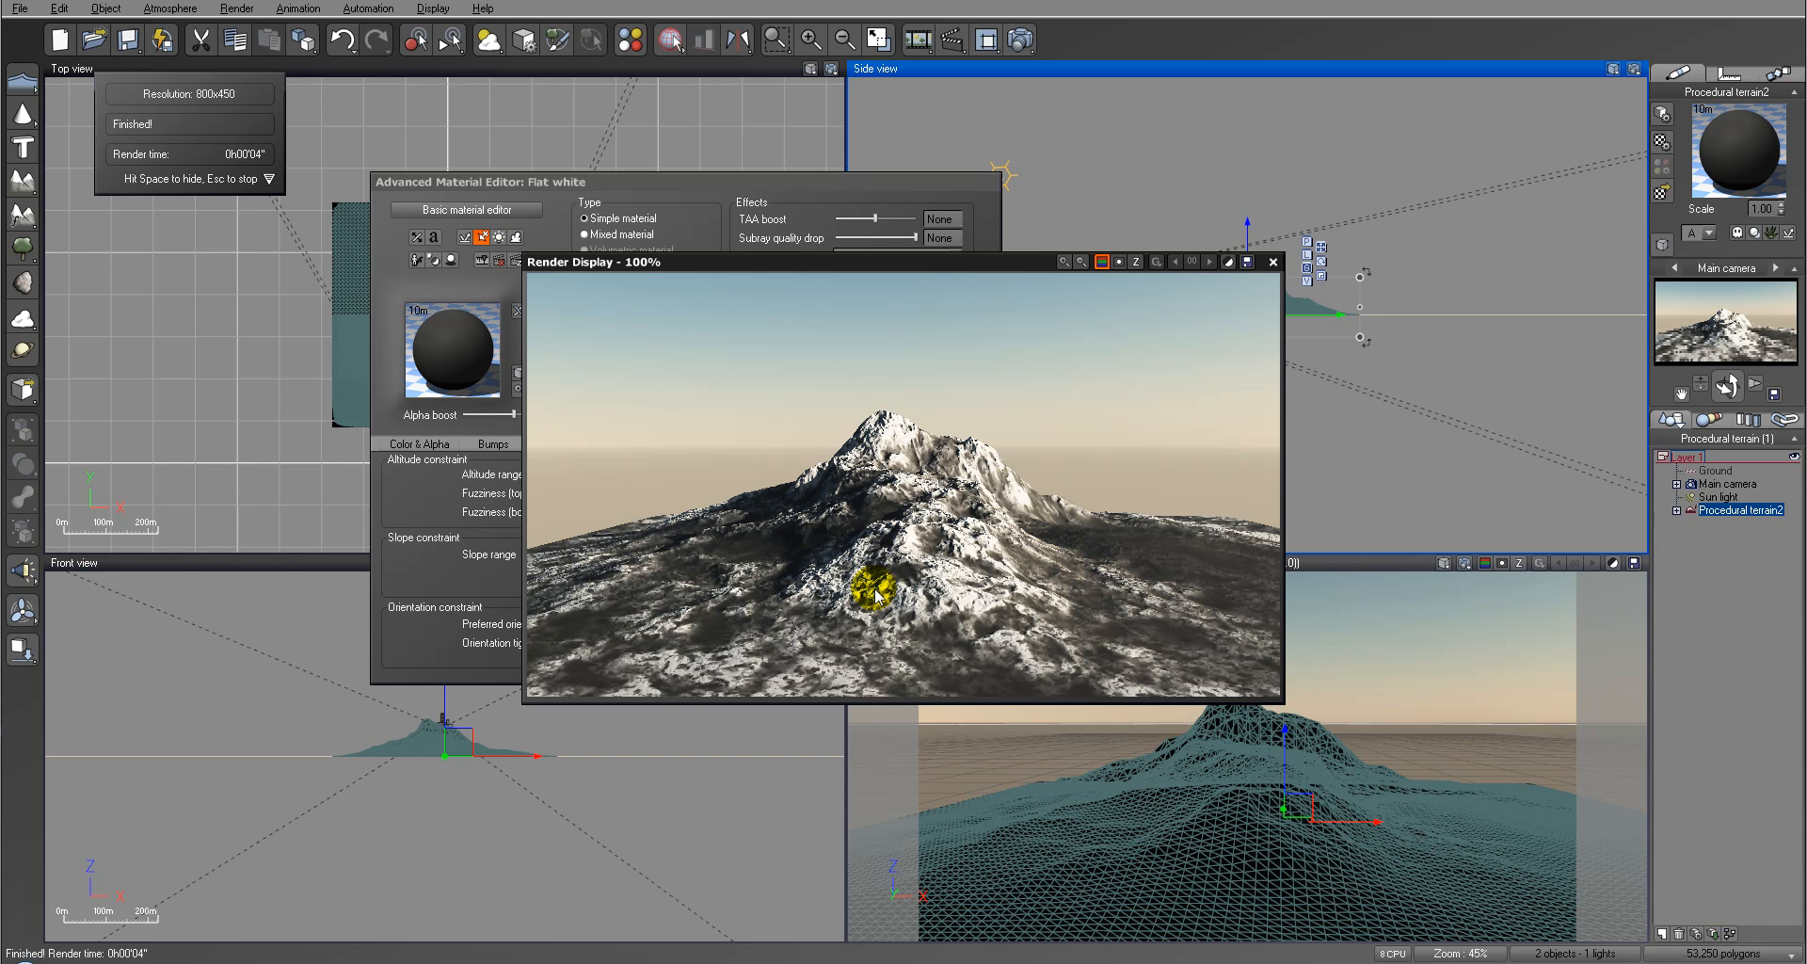
Step: Close the render and set the Flat white layer's orientation constraint to 39° preferred orientation, 28% fuzziness and 60% tightness
{"action": "left_click", "coordinate": [1272, 263]}
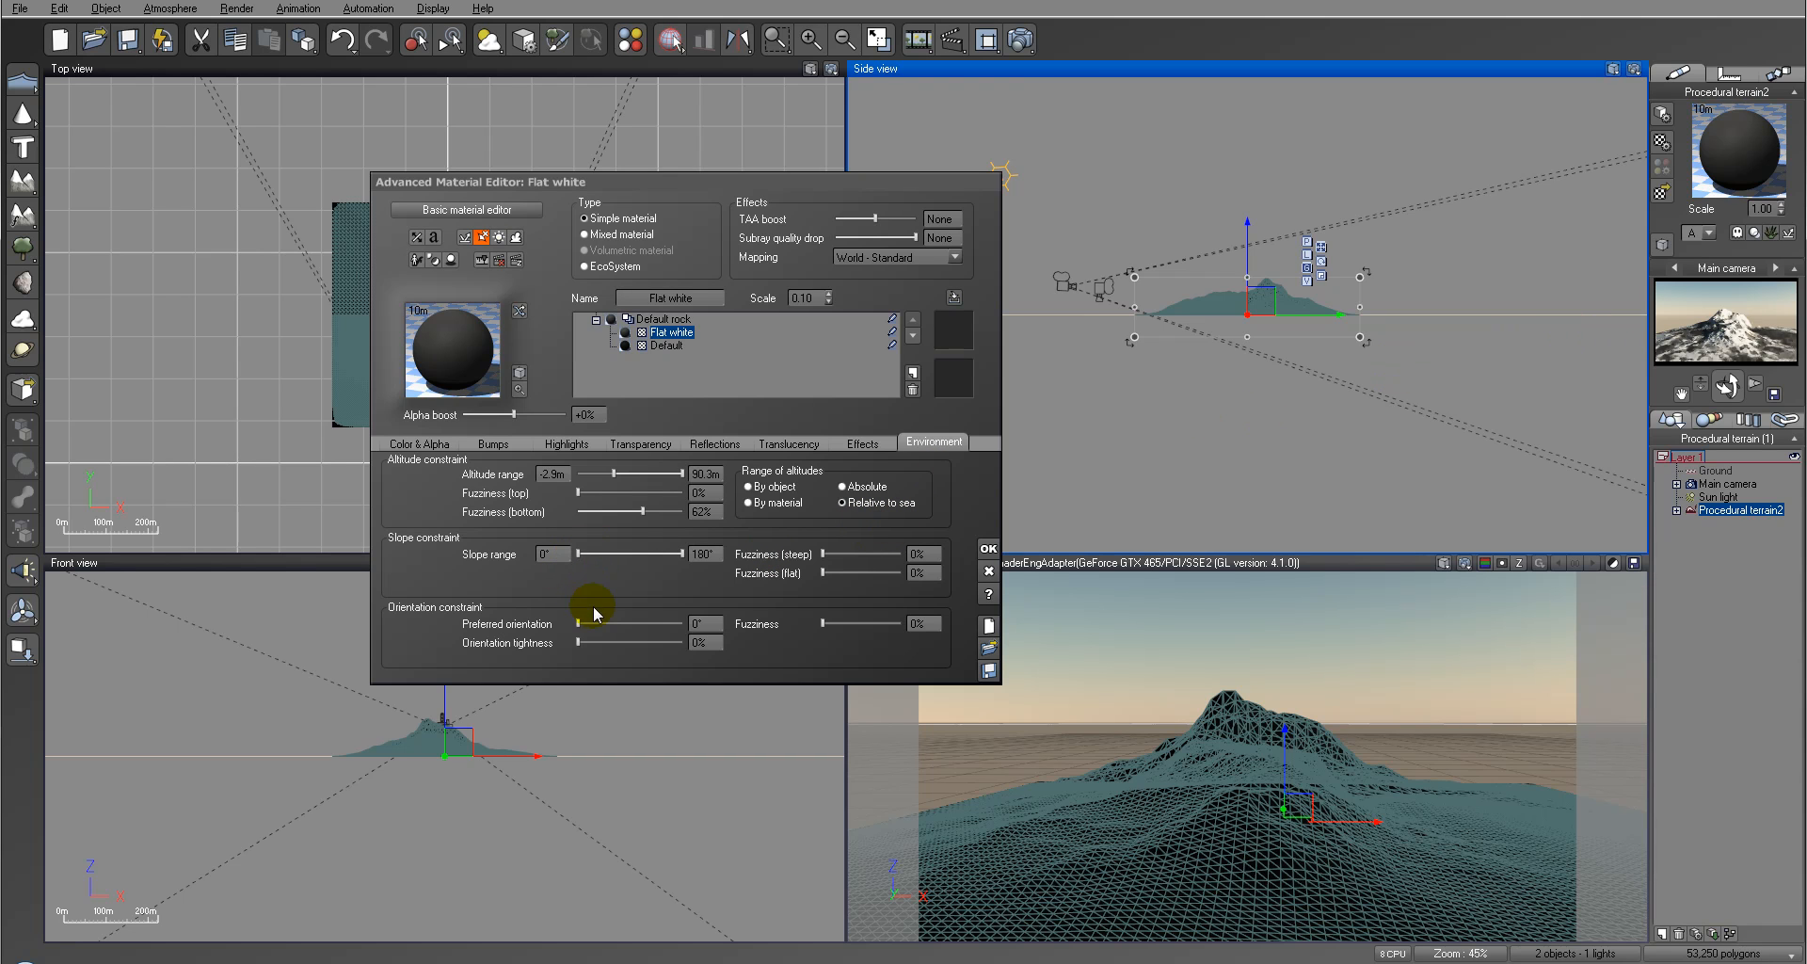
{"action": "left_click_drag", "start_coordinate": [580, 620], "coordinate": [594, 624]}
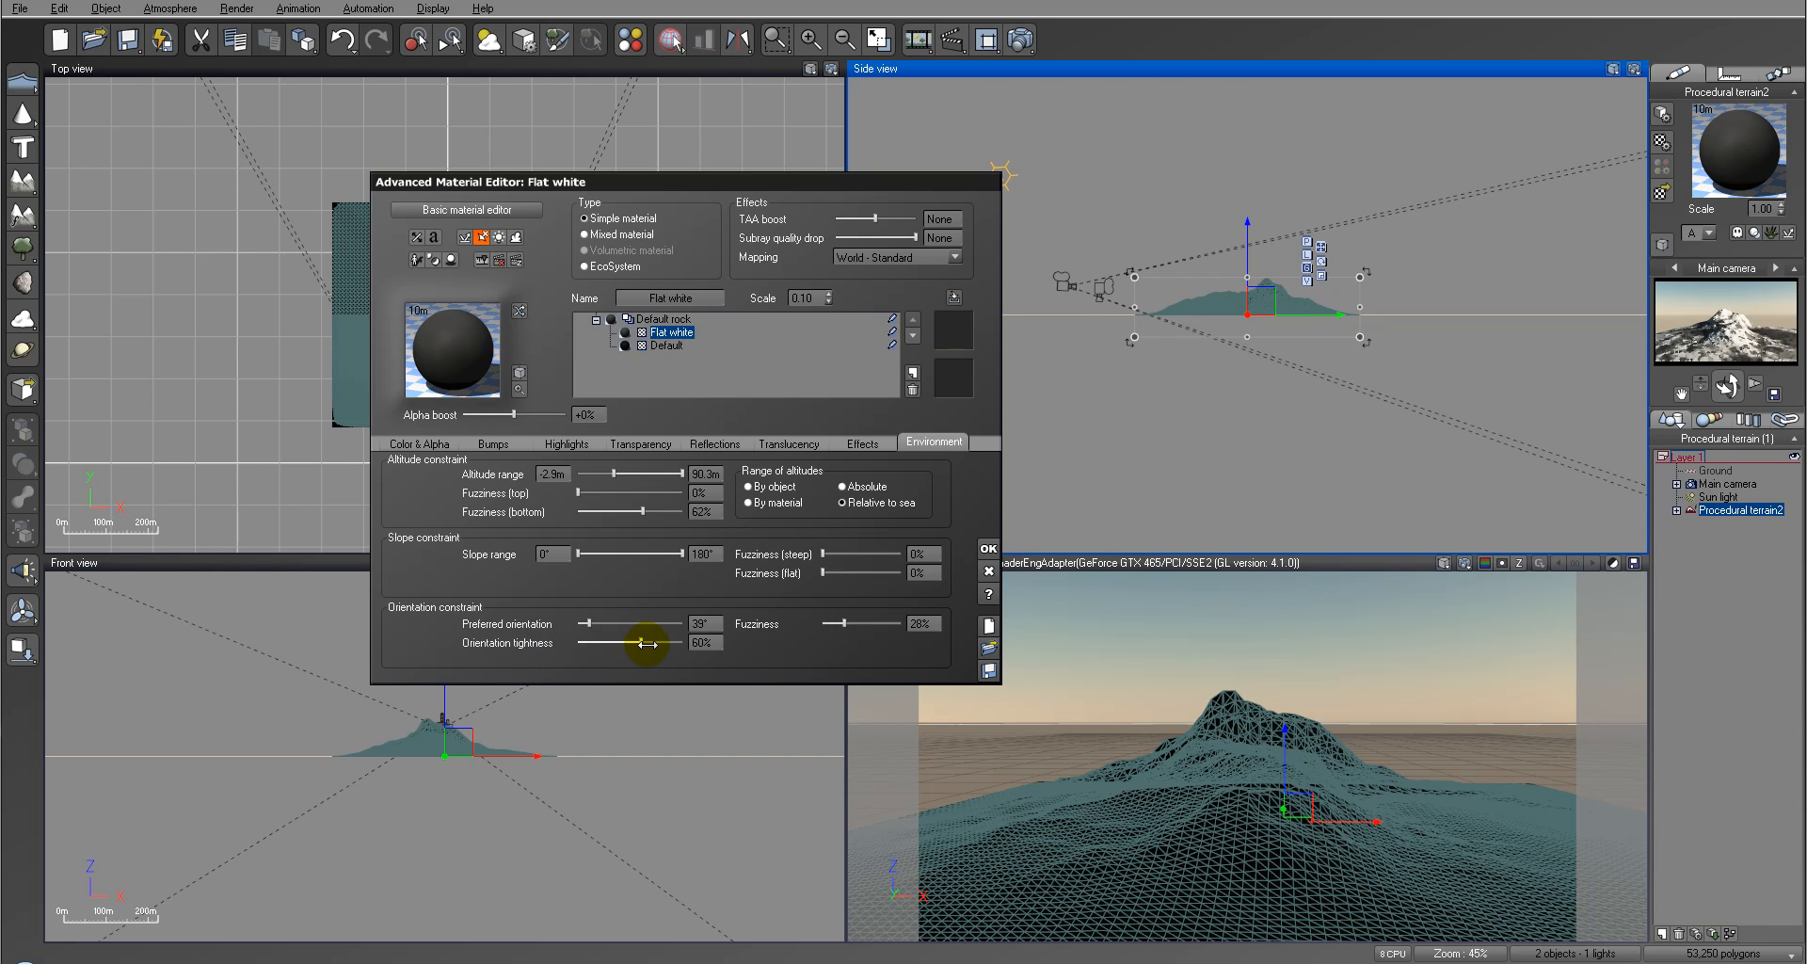
{"action": "left_click_drag", "start_coordinate": [642, 644], "coordinate": [647, 644]}
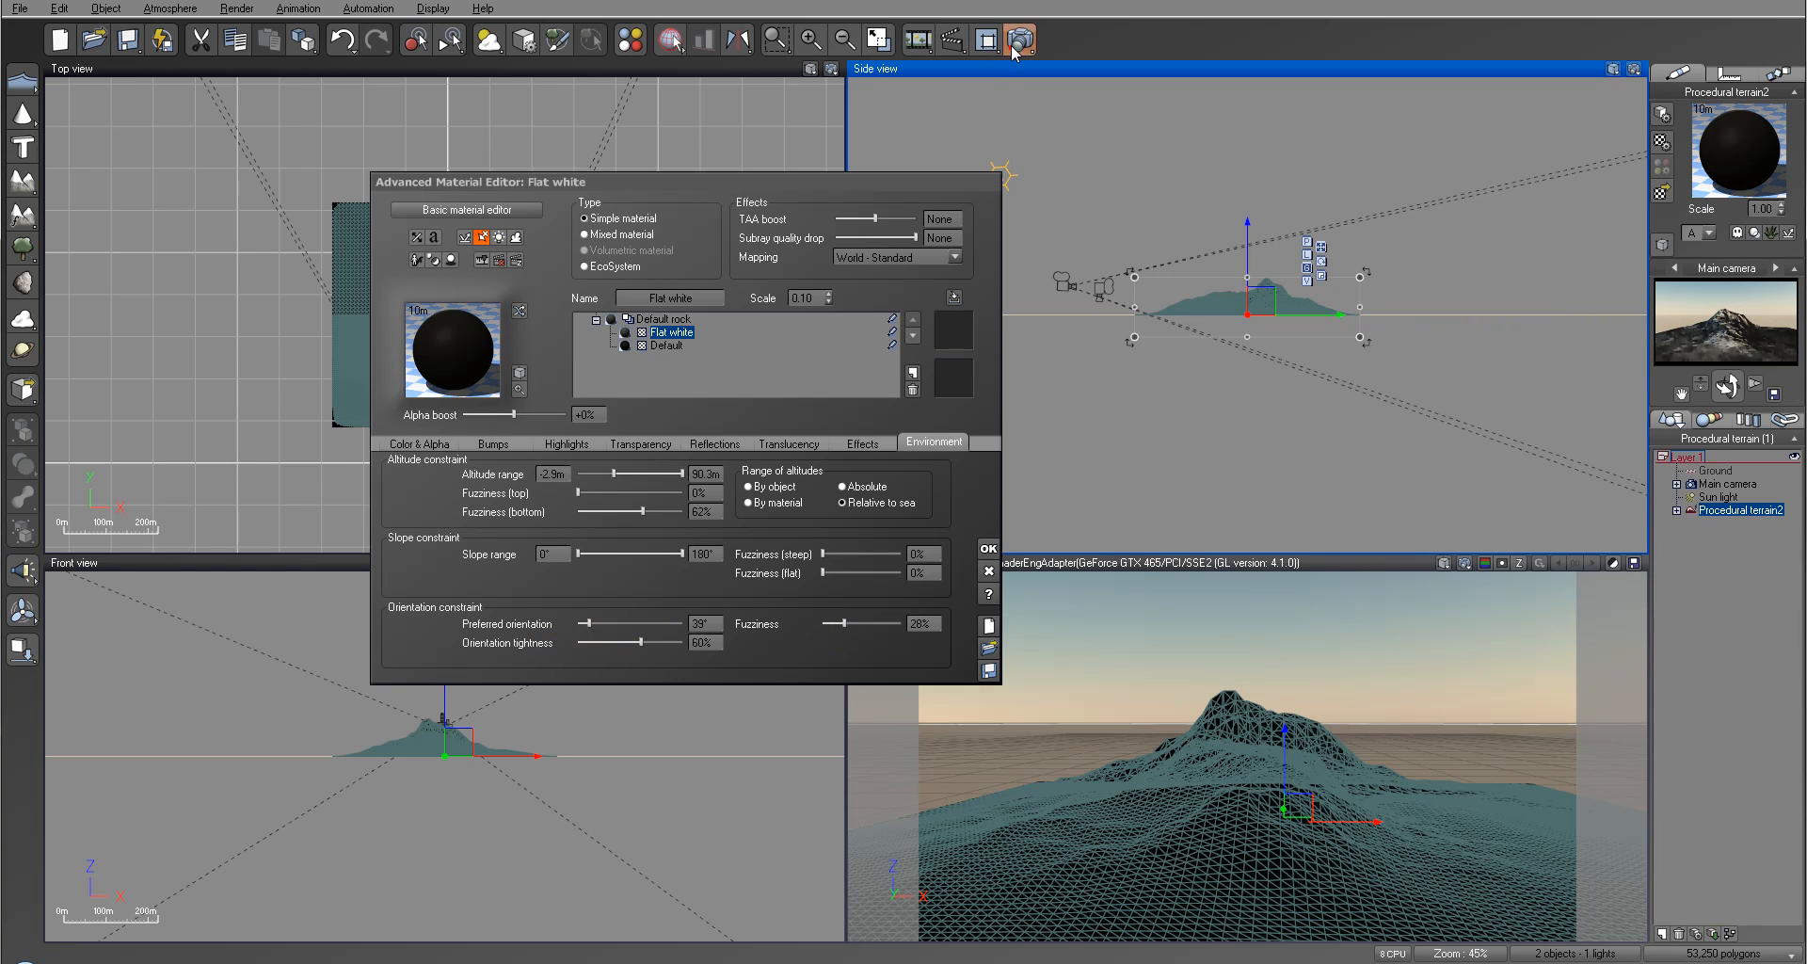
Step: Render the mountain with the orientation constraint, accept the post render options and close the result
{"action": "left_click", "coordinate": [1012, 54]}
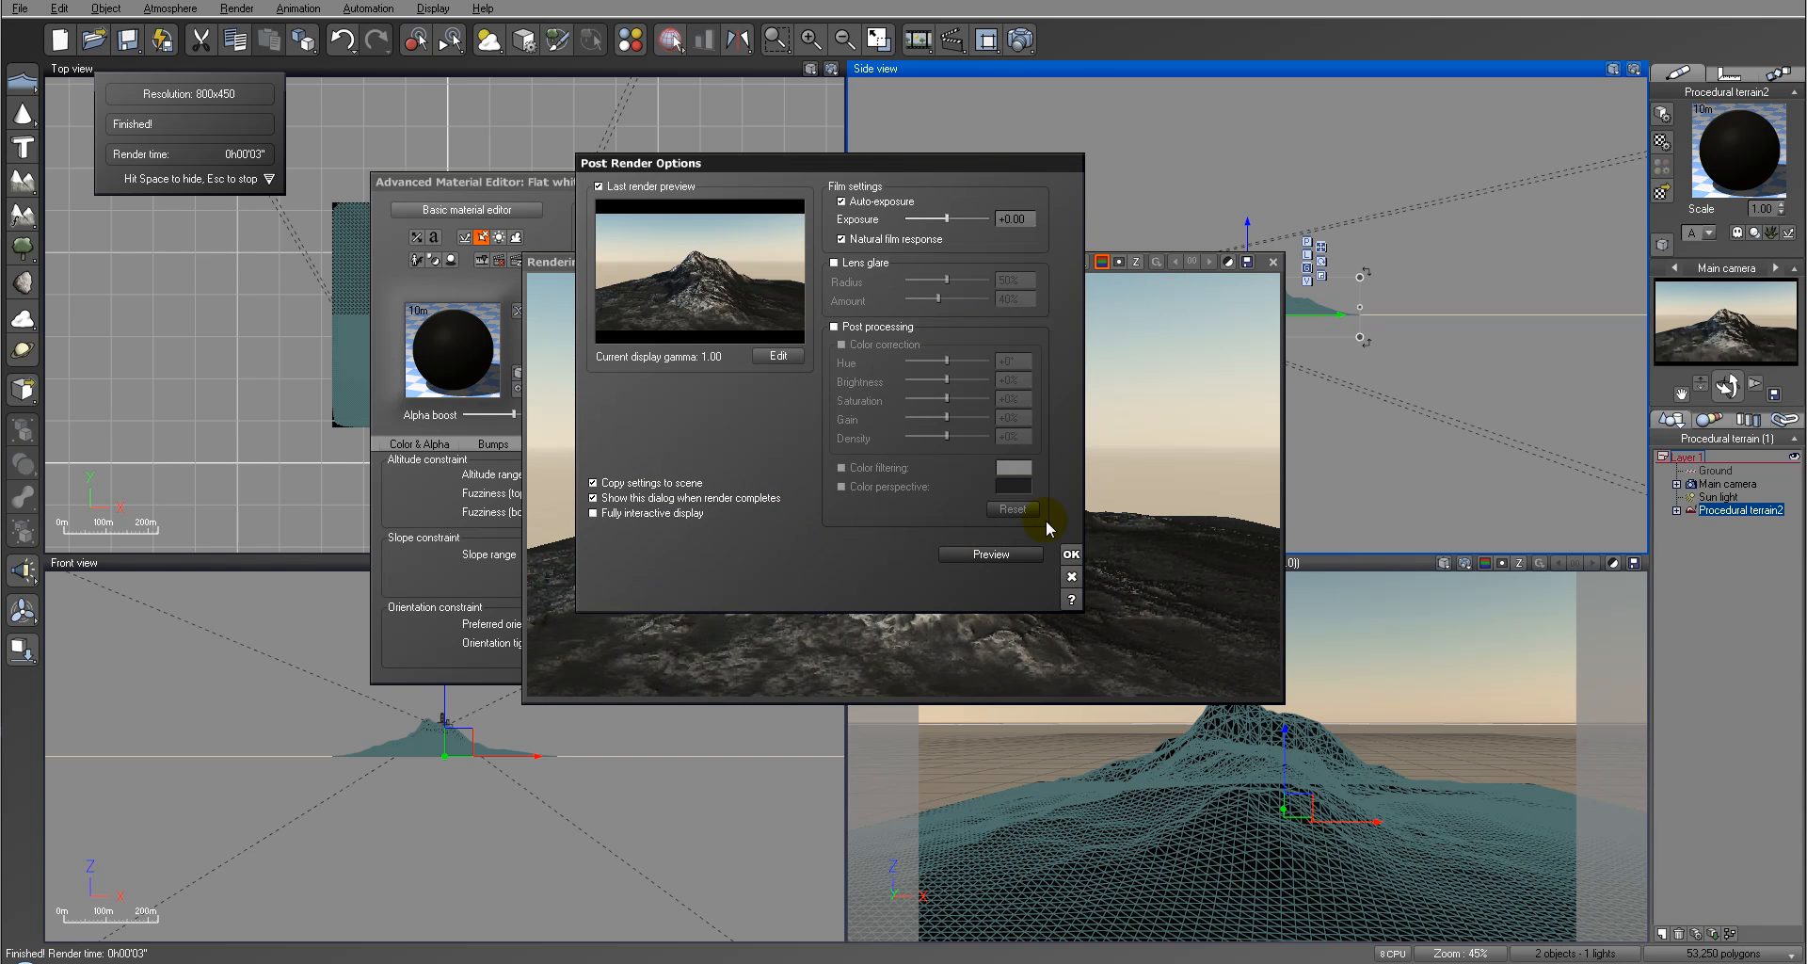
{"action": "left_click", "coordinate": [1070, 553]}
{"action": "left_click", "coordinate": [826, 527]}
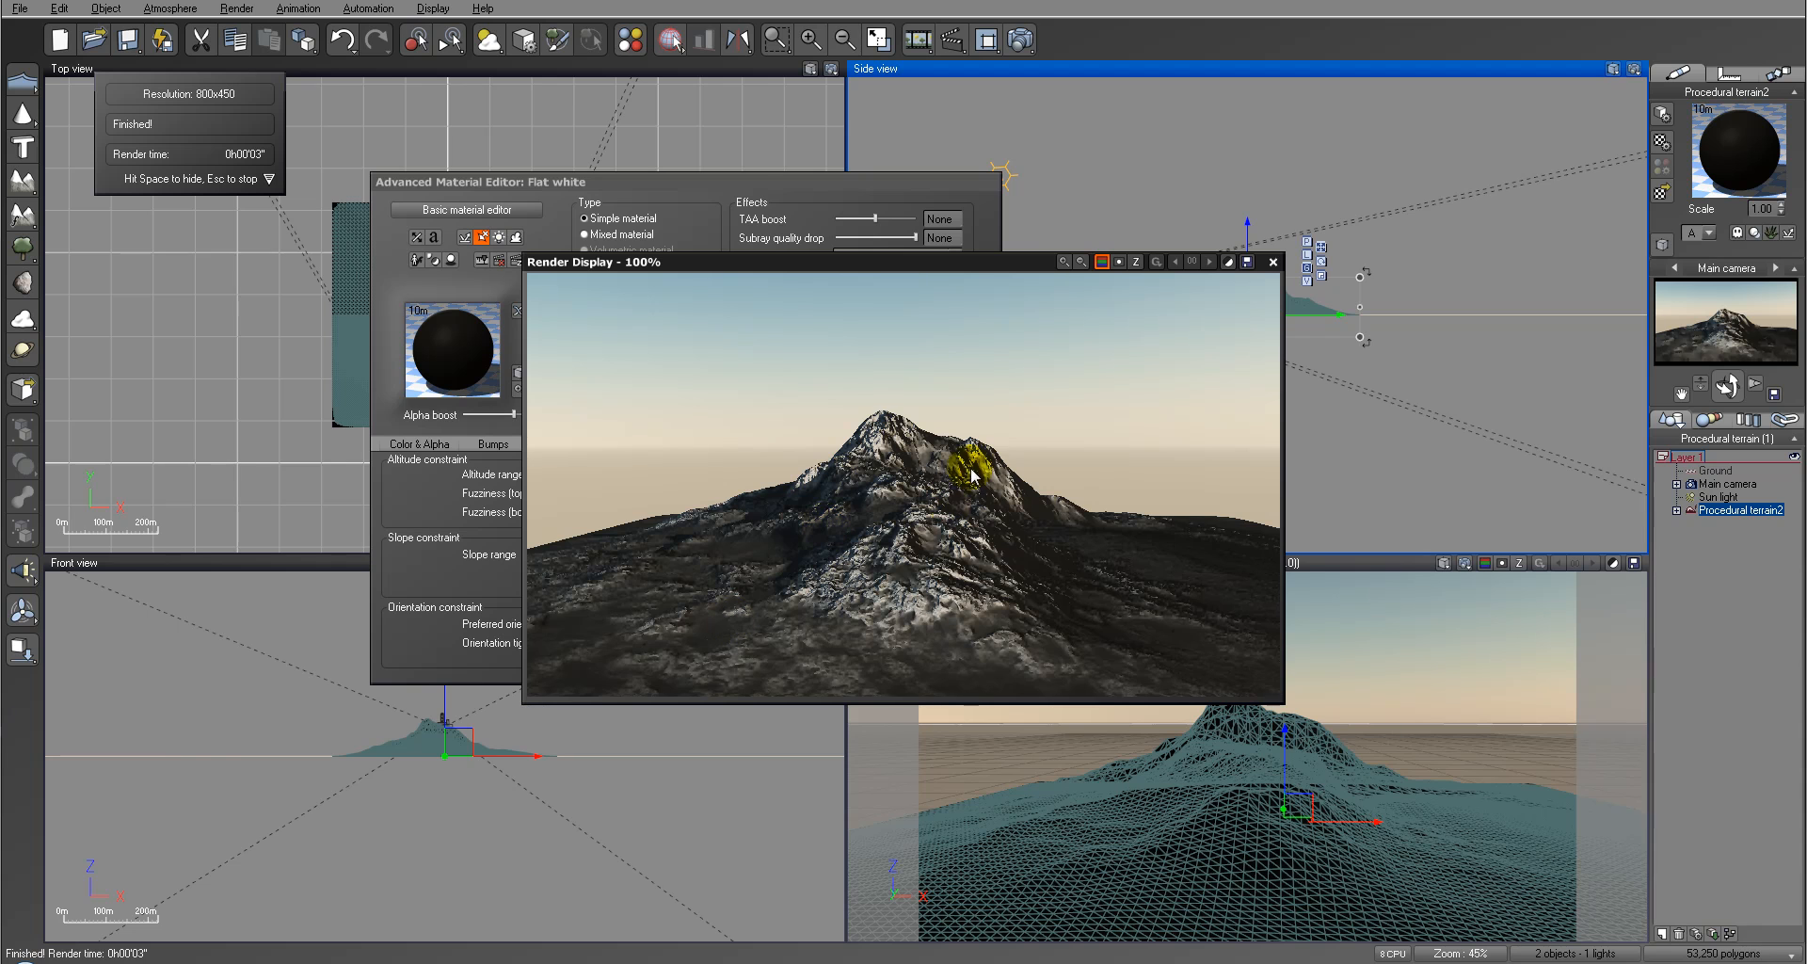
{"action": "left_click", "coordinate": [1272, 261]}
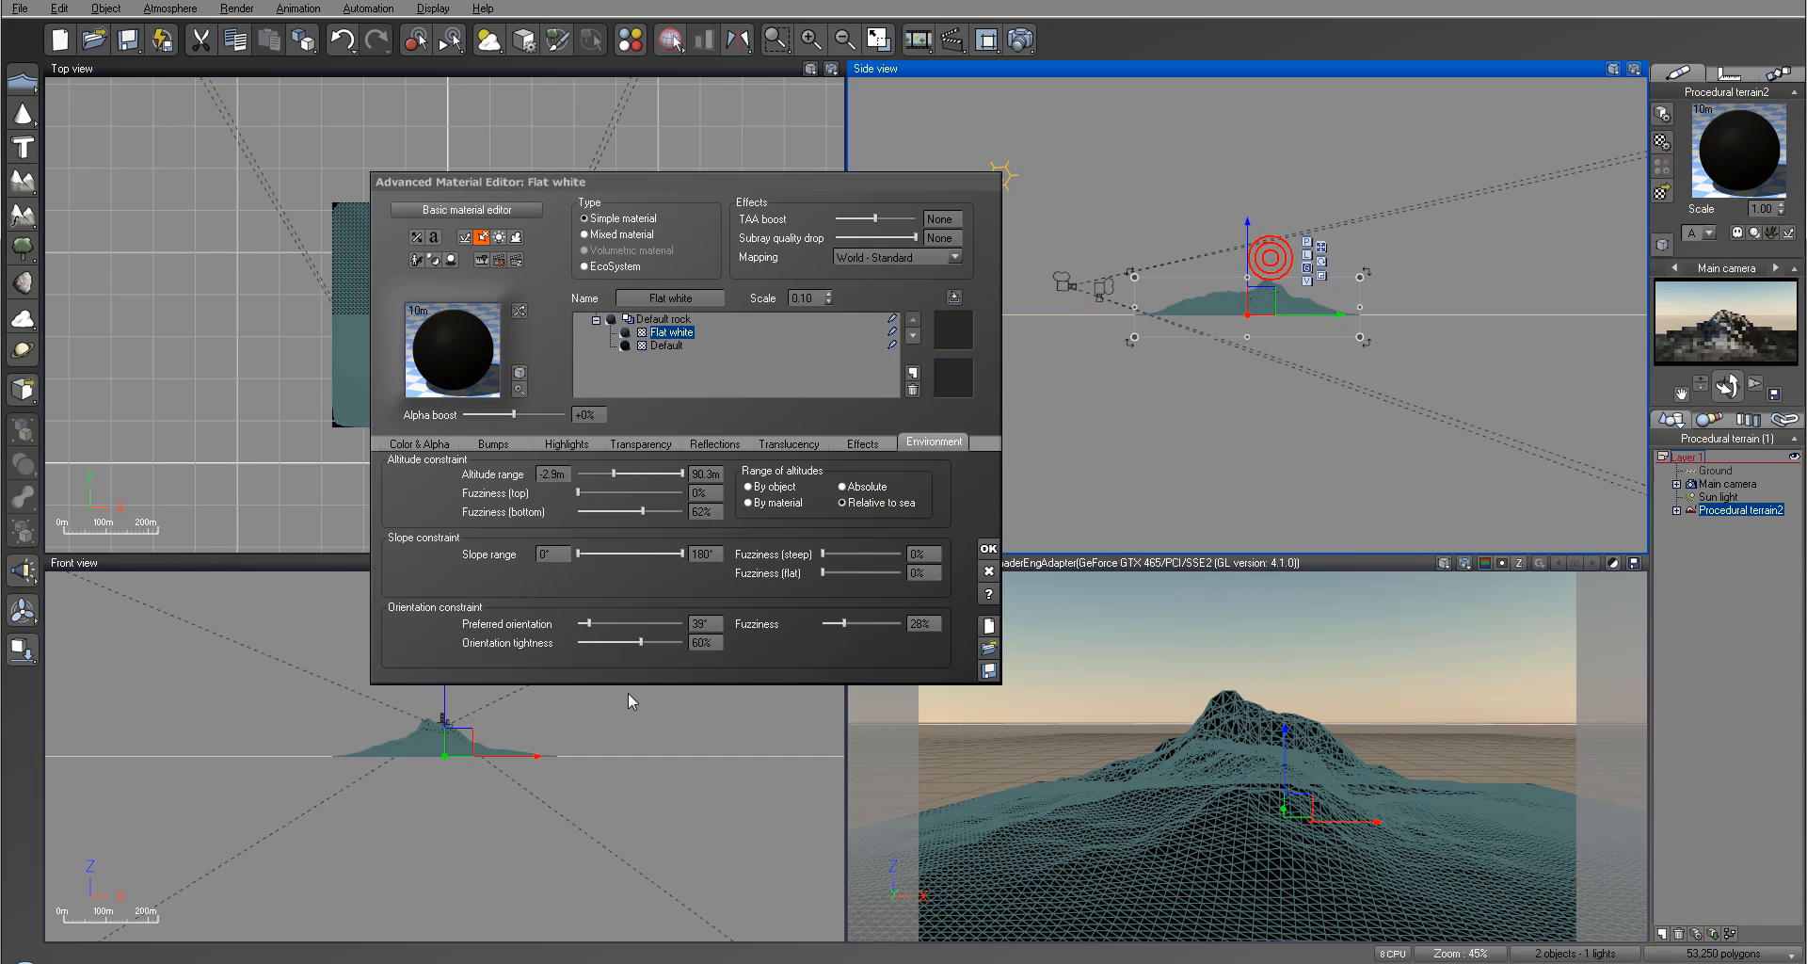
Step: Set the Flat white layer's orientation tightness to 28% and fuzziness to 34%, and check the effect in a render
{"action": "left_click_drag", "start_coordinate": [645, 645], "coordinate": [647, 643]}
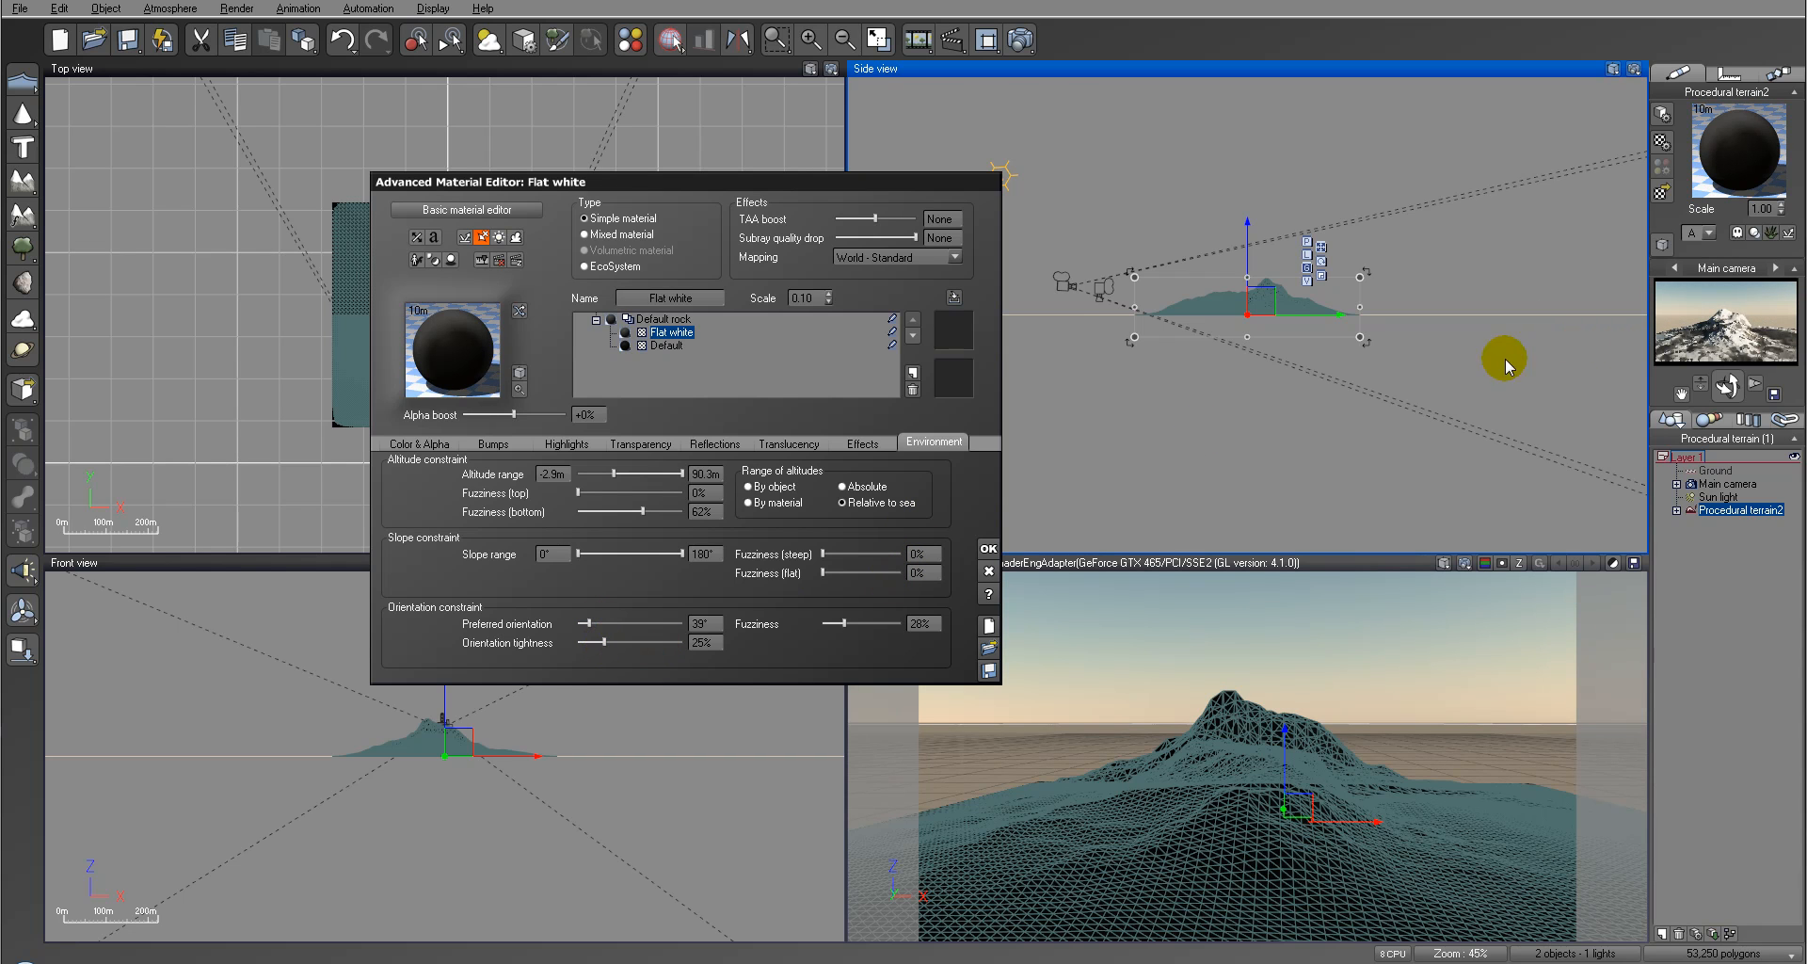
{"action": "left_click_drag", "start_coordinate": [615, 644], "coordinate": [607, 642]}
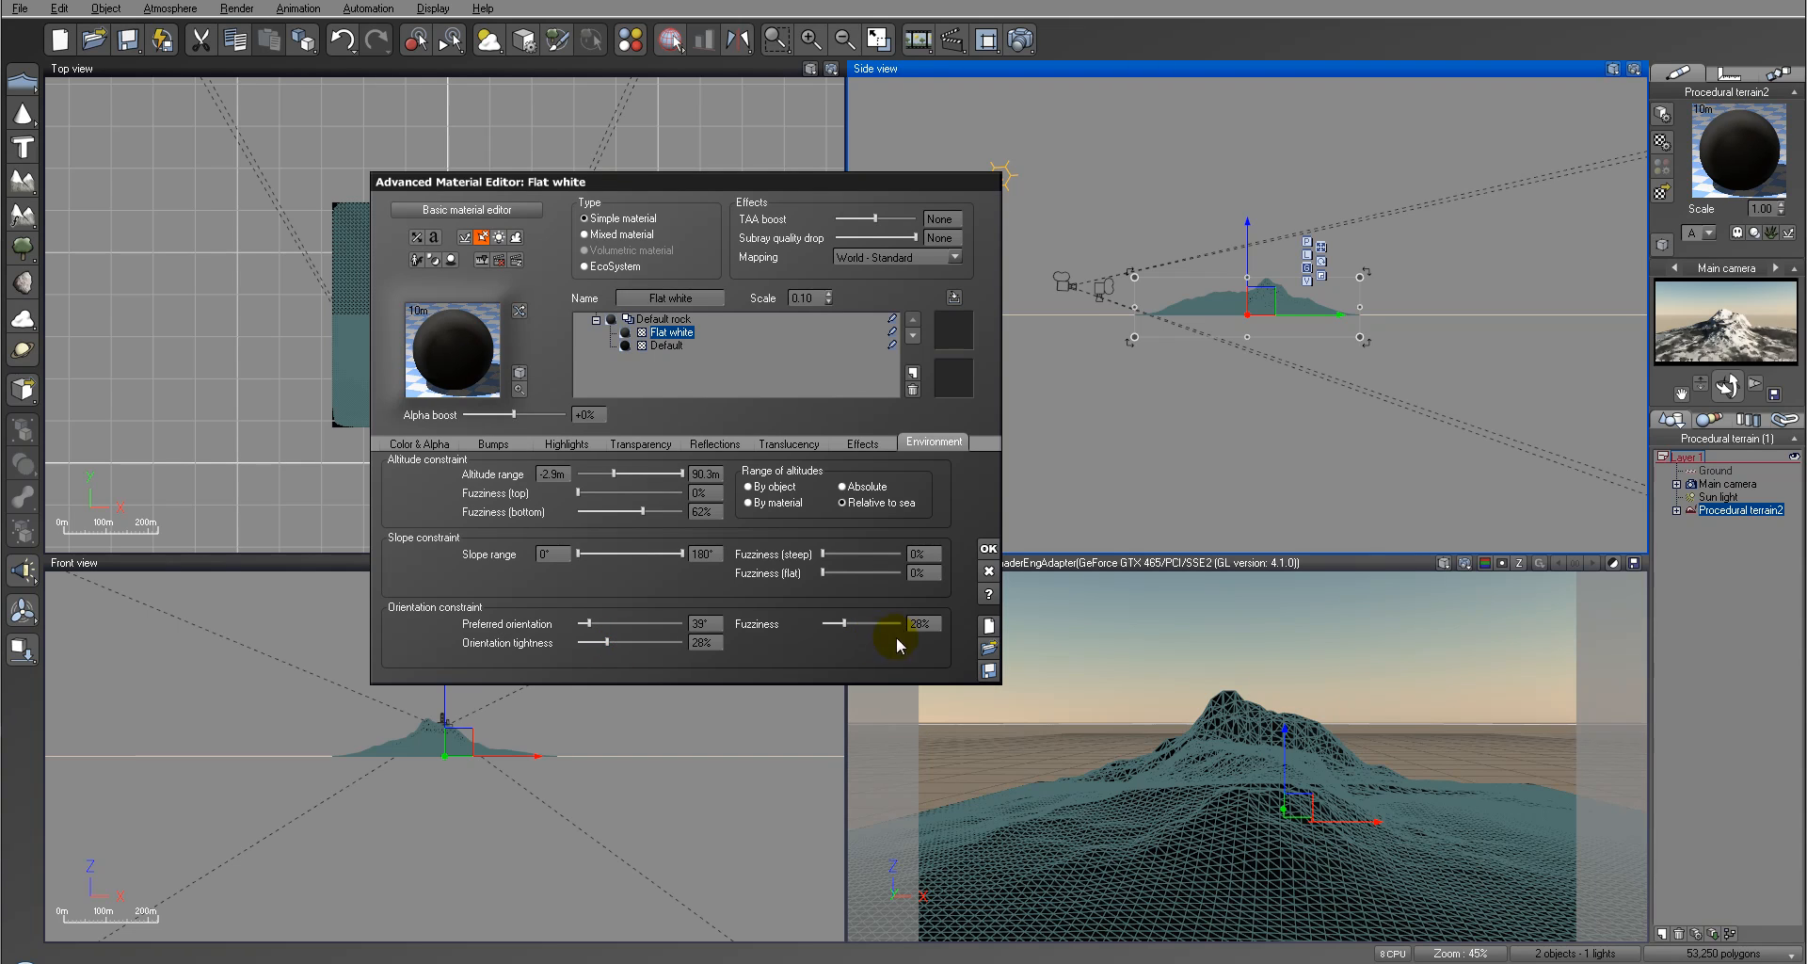
{"action": "left_click", "coordinate": [1021, 39]}
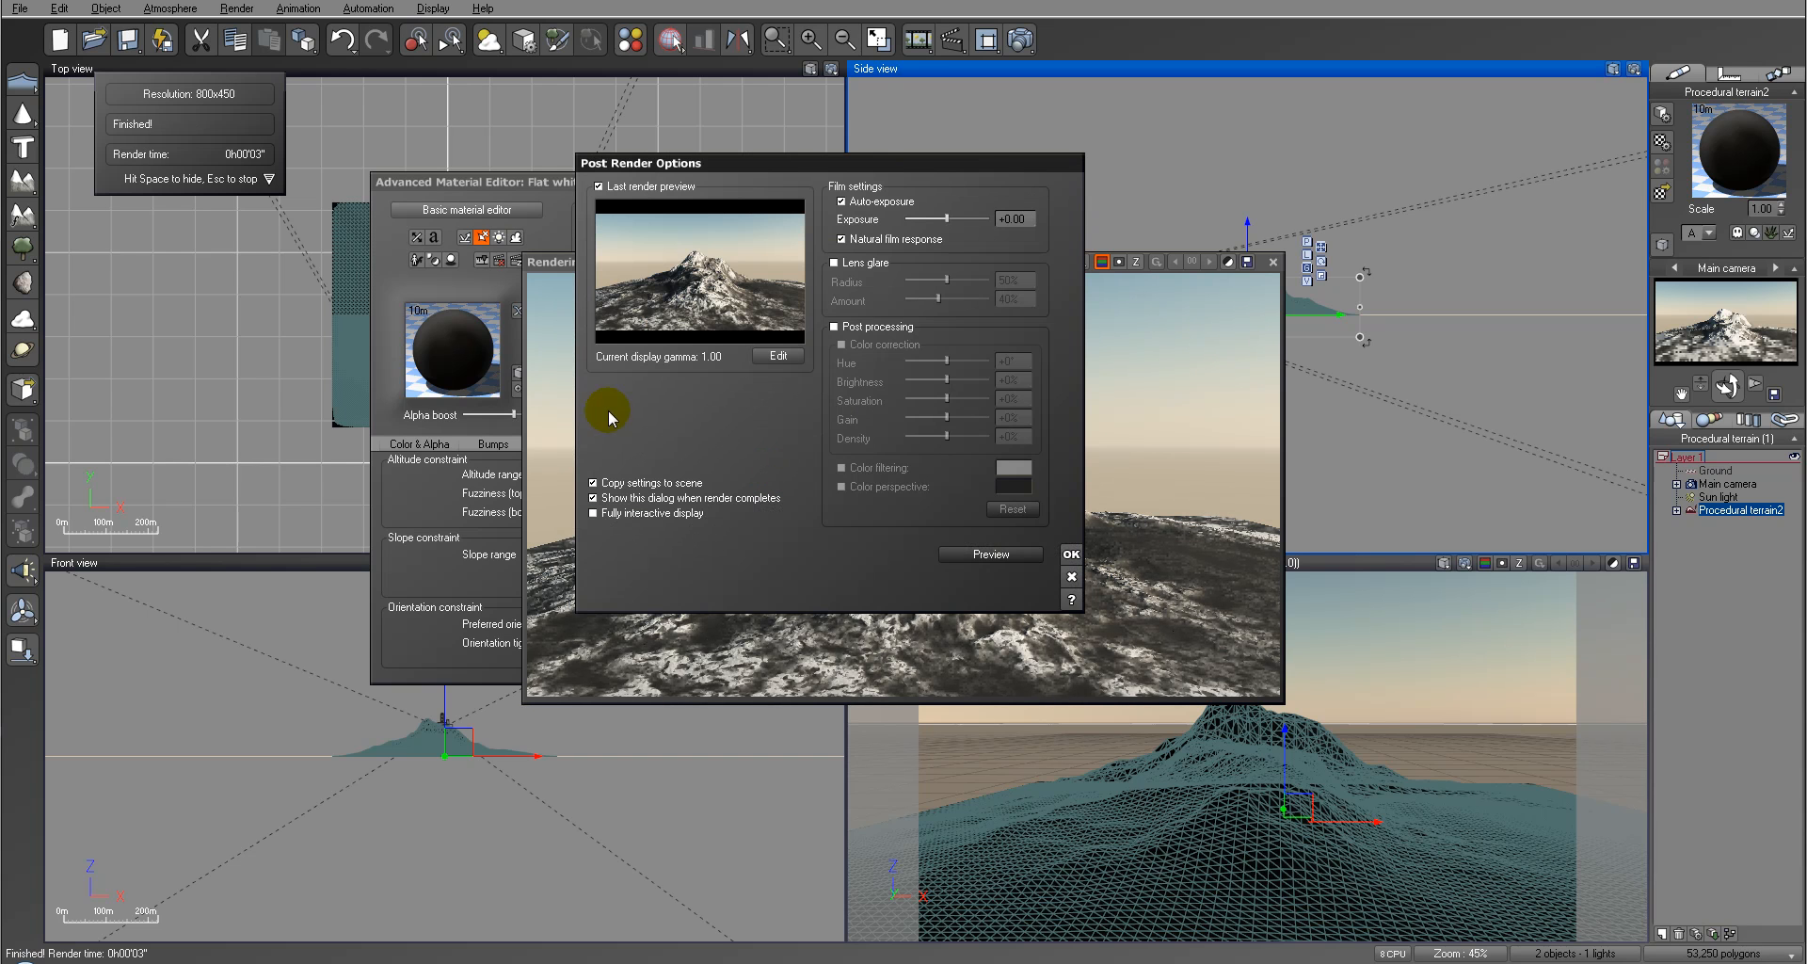
{"action": "left_click", "coordinate": [1071, 555]}
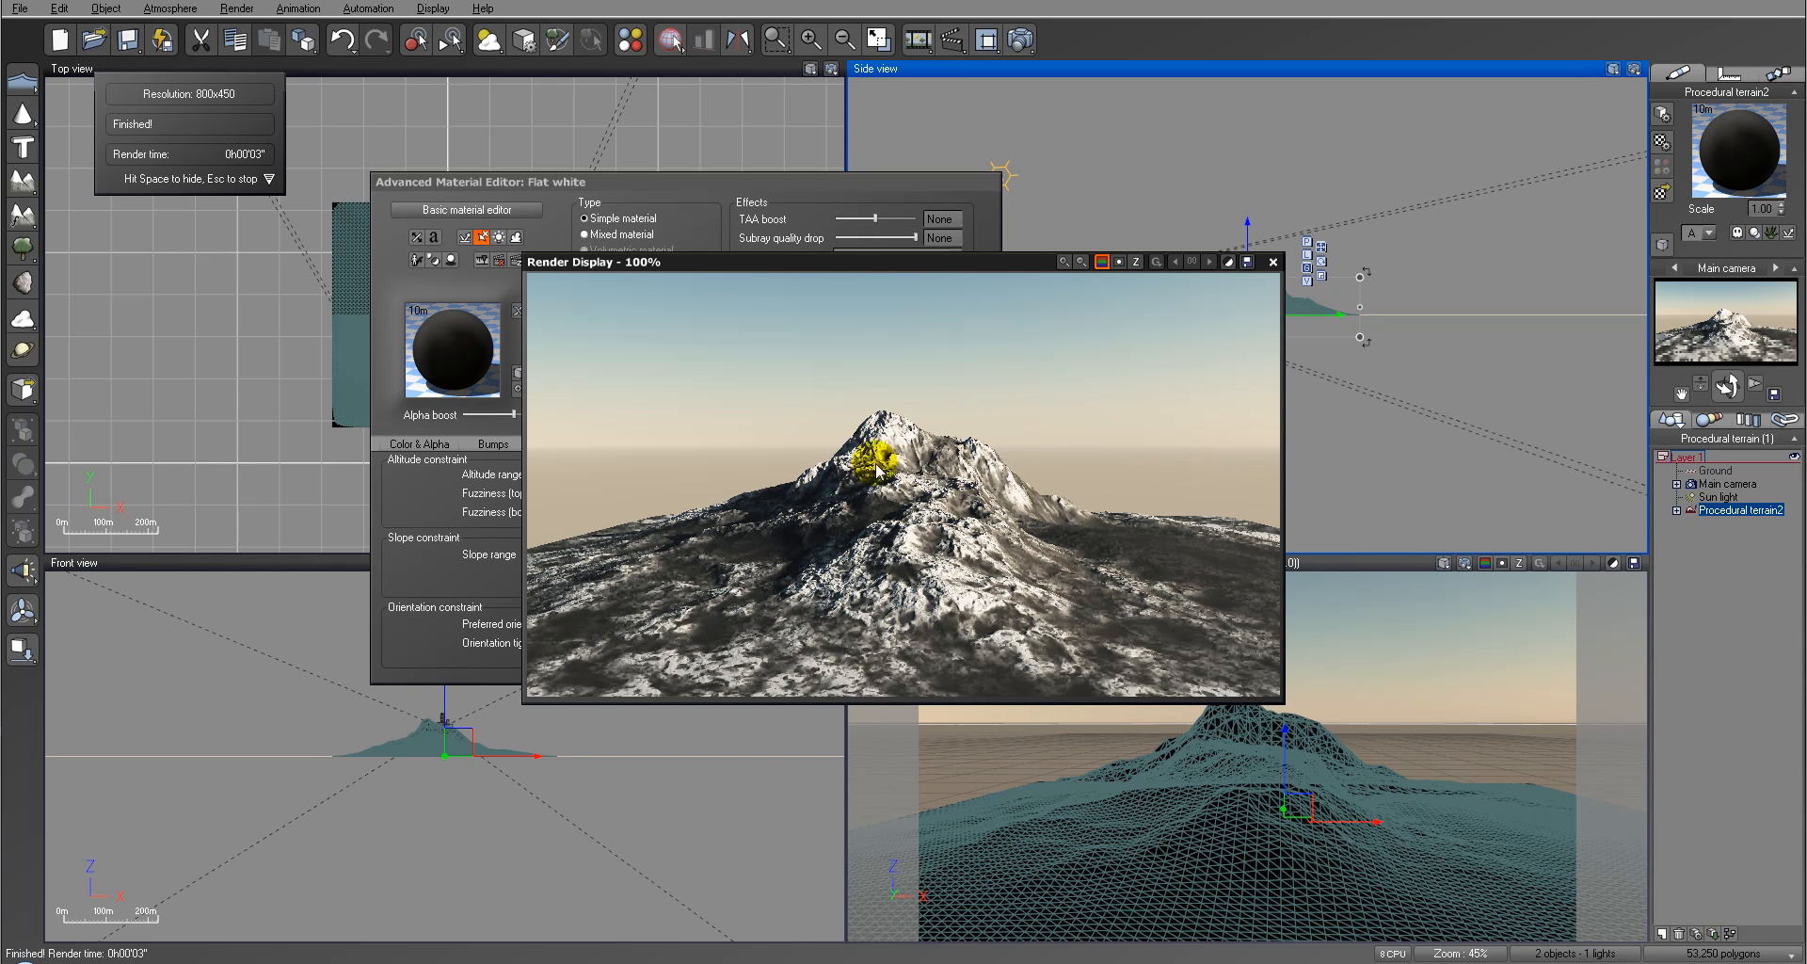
{"action": "left_click", "coordinate": [1272, 262]}
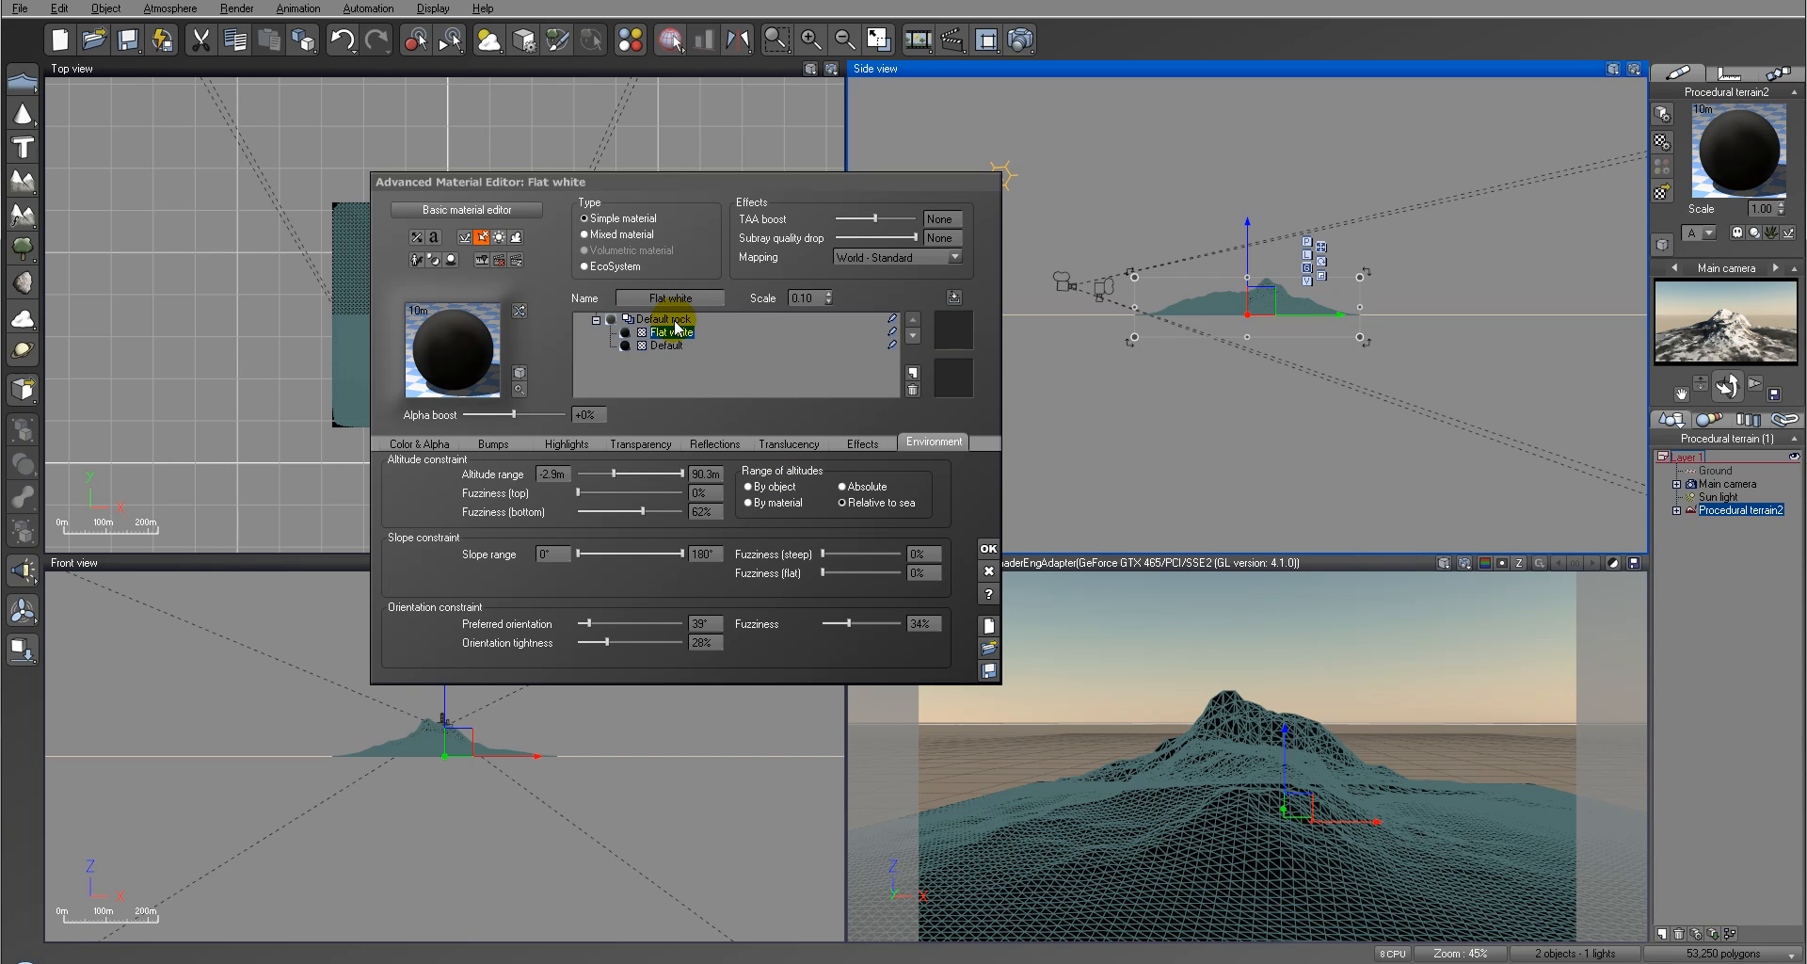
Step: Open the Flat white layer's transparency production function and delete the Opposite node between the external input and the filter
{"action": "left_click", "coordinate": [637, 448]}
{"action": "right_click", "coordinate": [827, 587]}
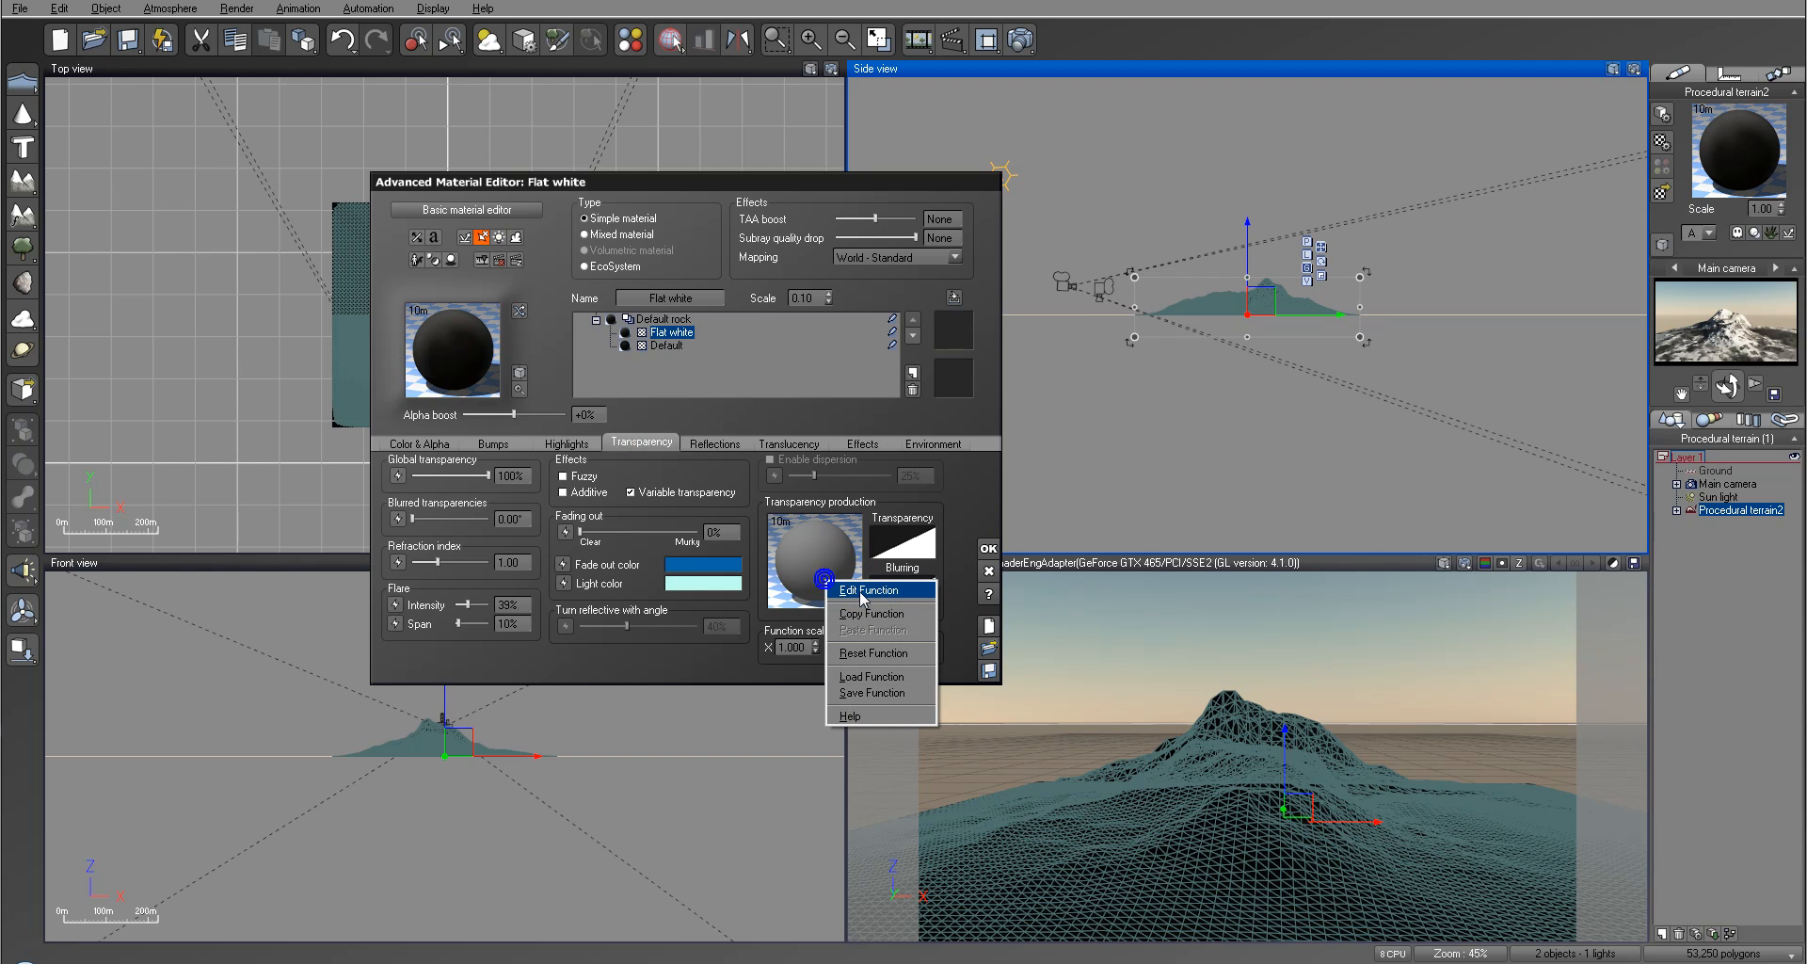
{"action": "left_click", "coordinate": [864, 595]}
{"action": "left_click_drag", "start_coordinate": [1009, 406], "coordinate": [988, 417]}
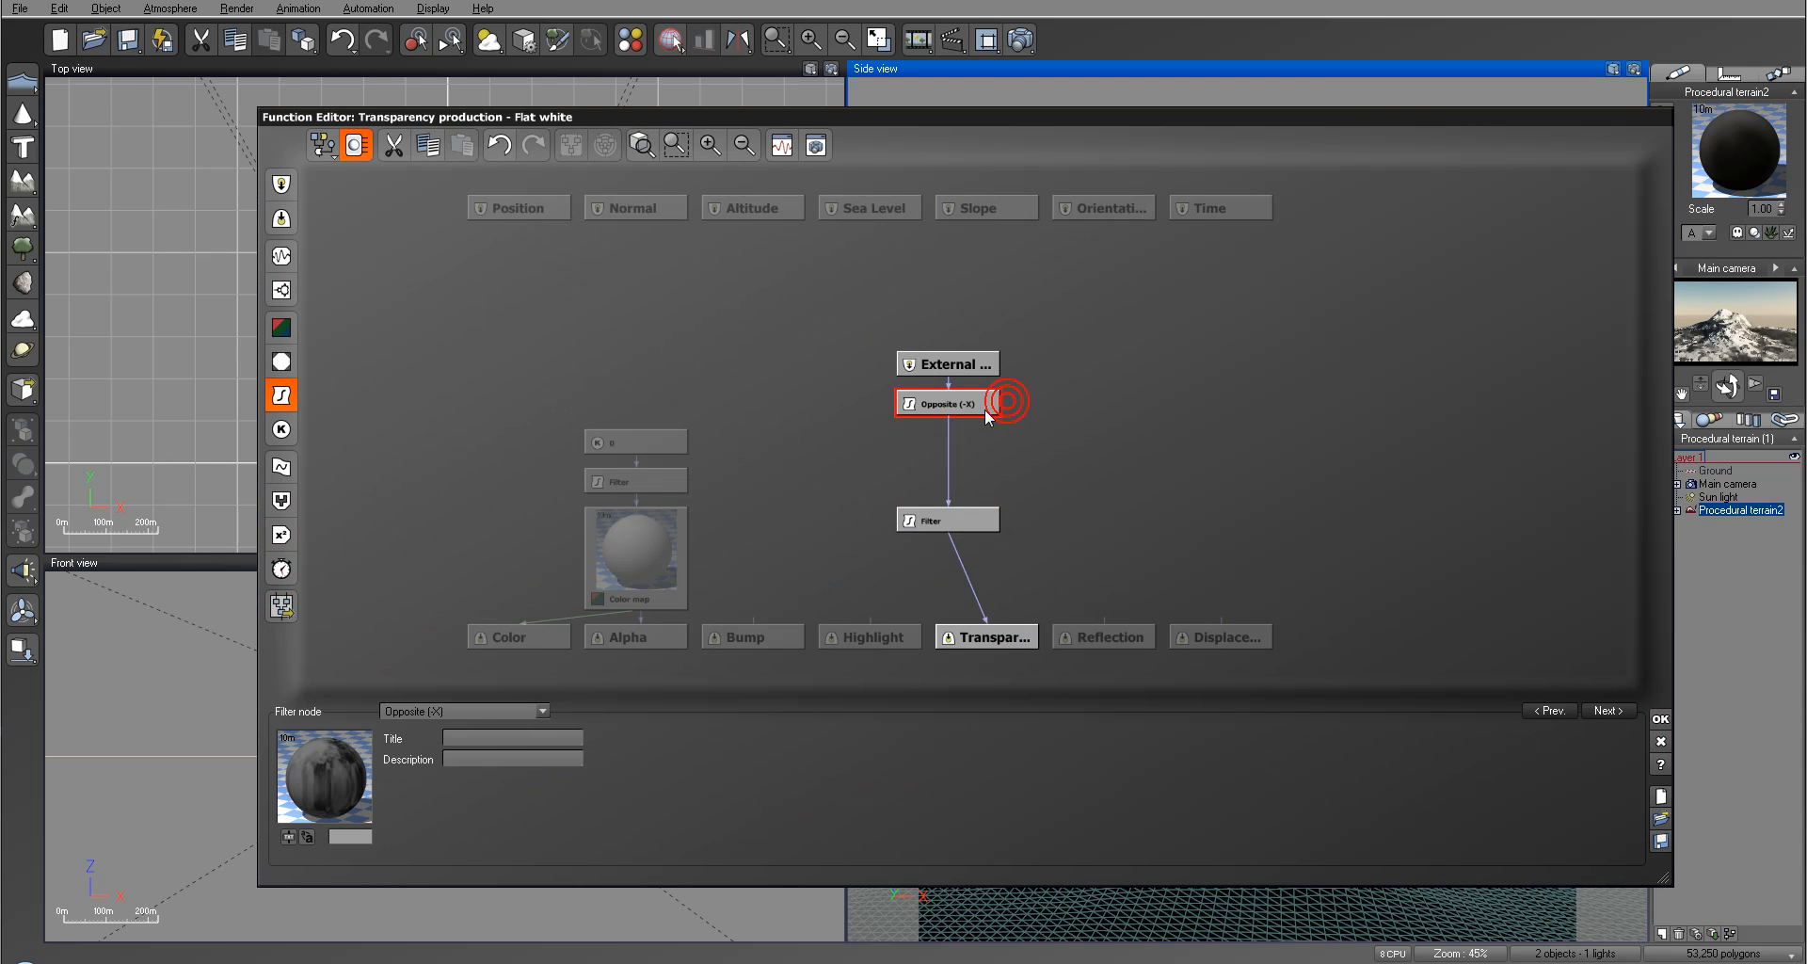
{"action": "key", "text": "Delete"}
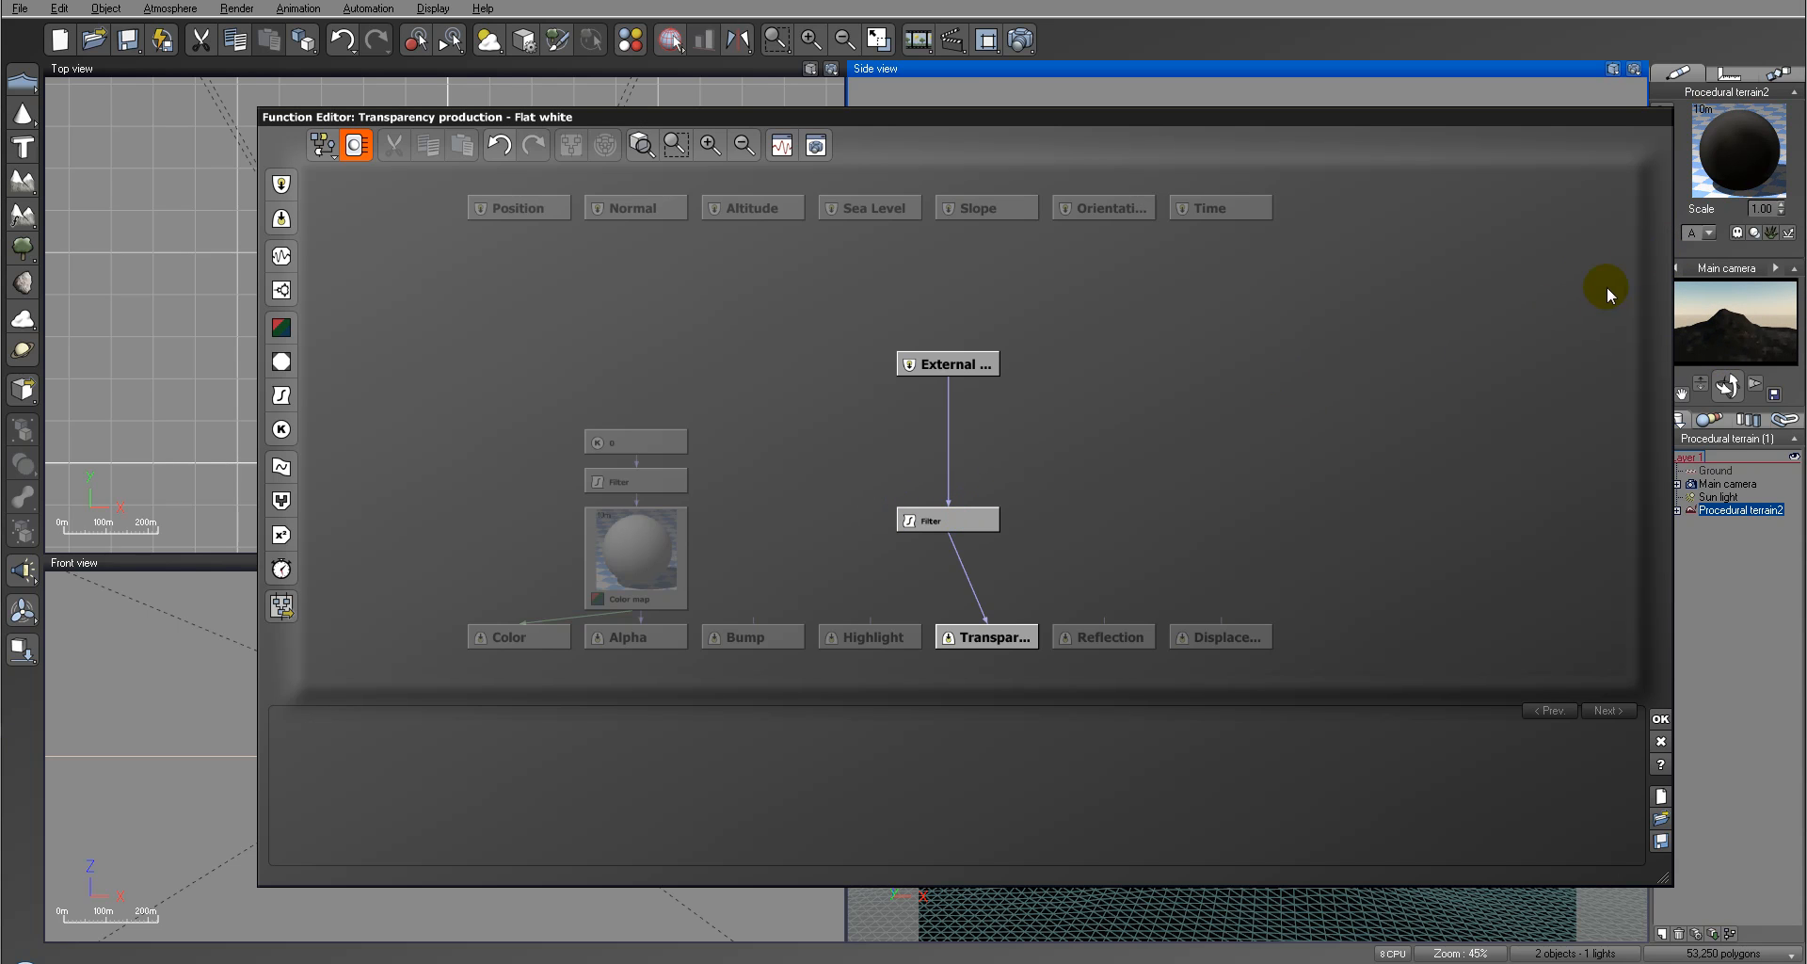
Step: Reshape the transparency filter's ramp, placing its lower keypoint at about X 0.08, Y -1.05, and accept the filter and the function
{"action": "left_click", "coordinate": [943, 513]}
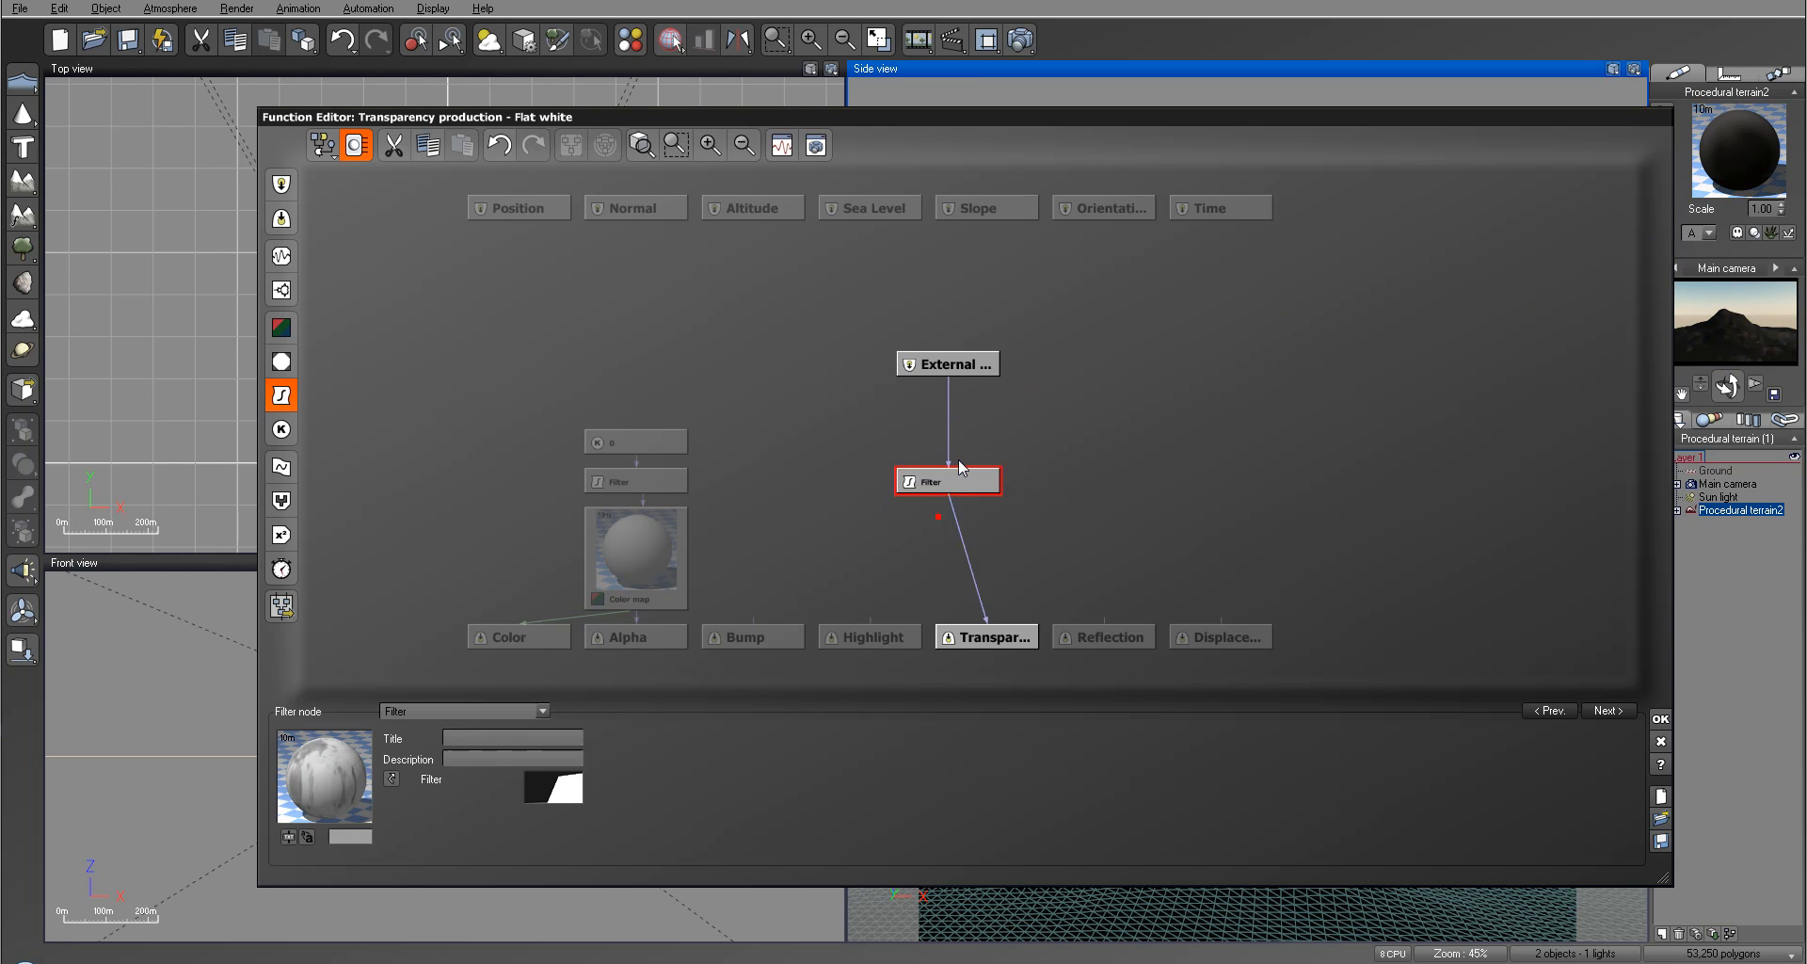
{"action": "right_click", "coordinate": [564, 795]}
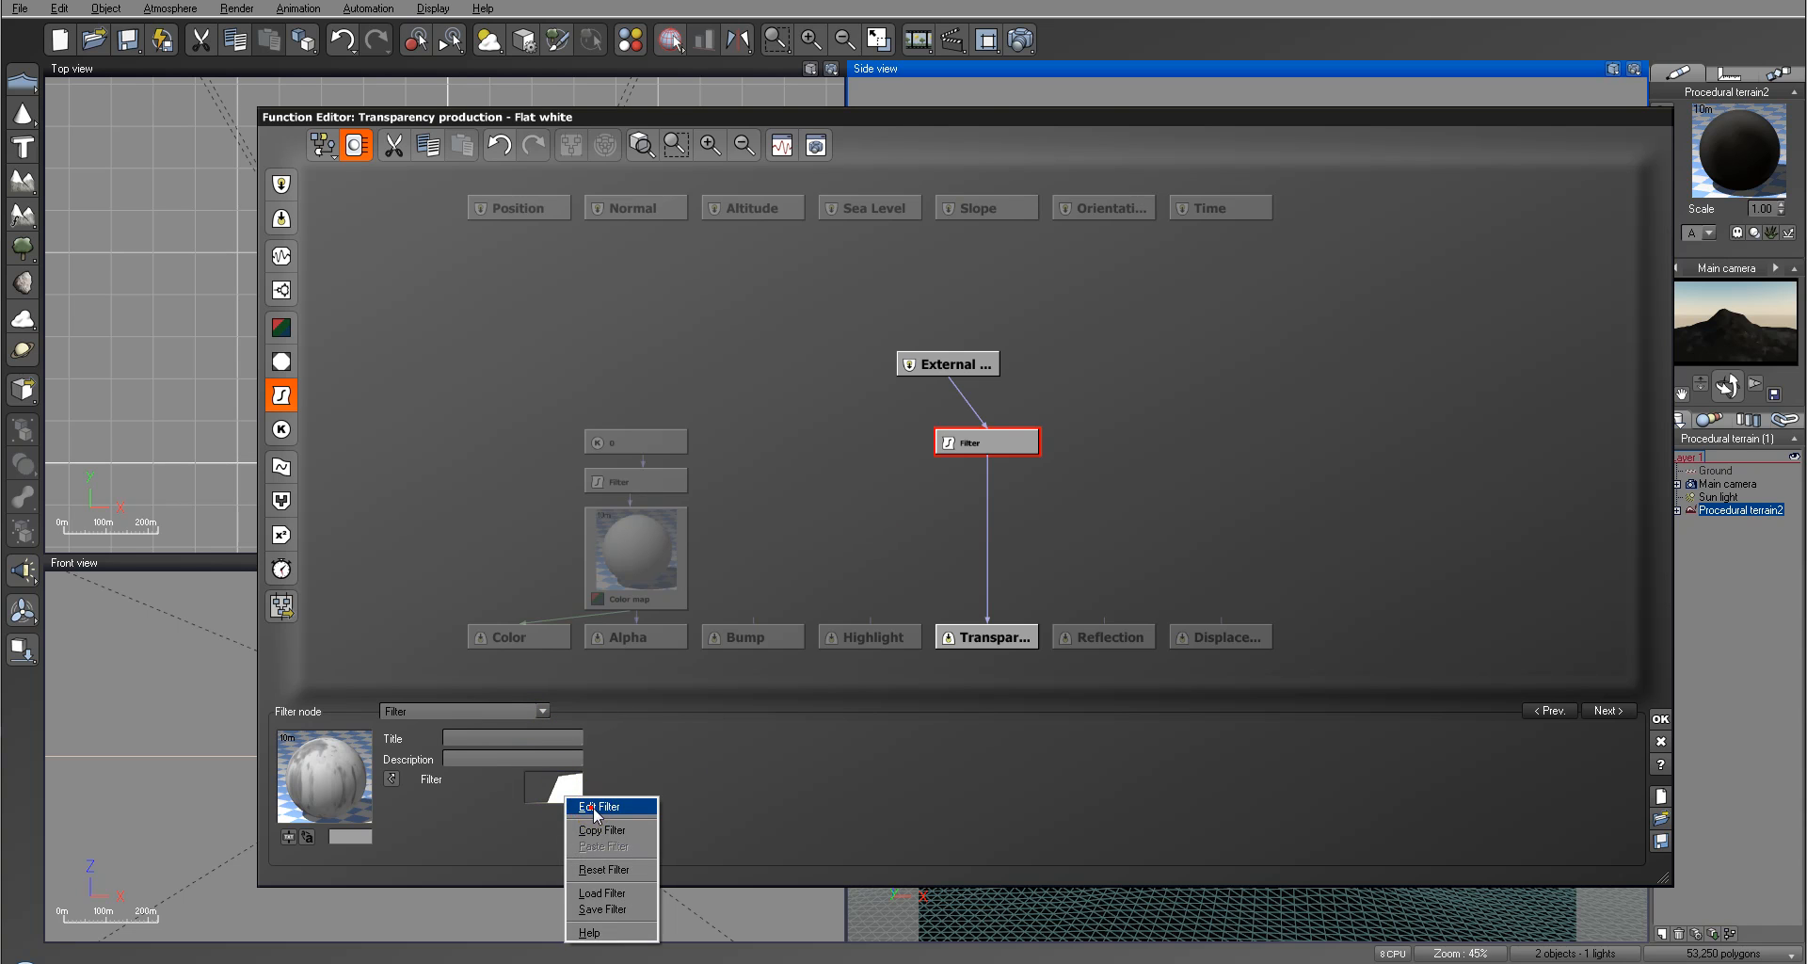
{"action": "left_click", "coordinate": [591, 809]}
{"action": "left_click_drag", "start_coordinate": [1330, 469], "coordinate": [1196, 418]}
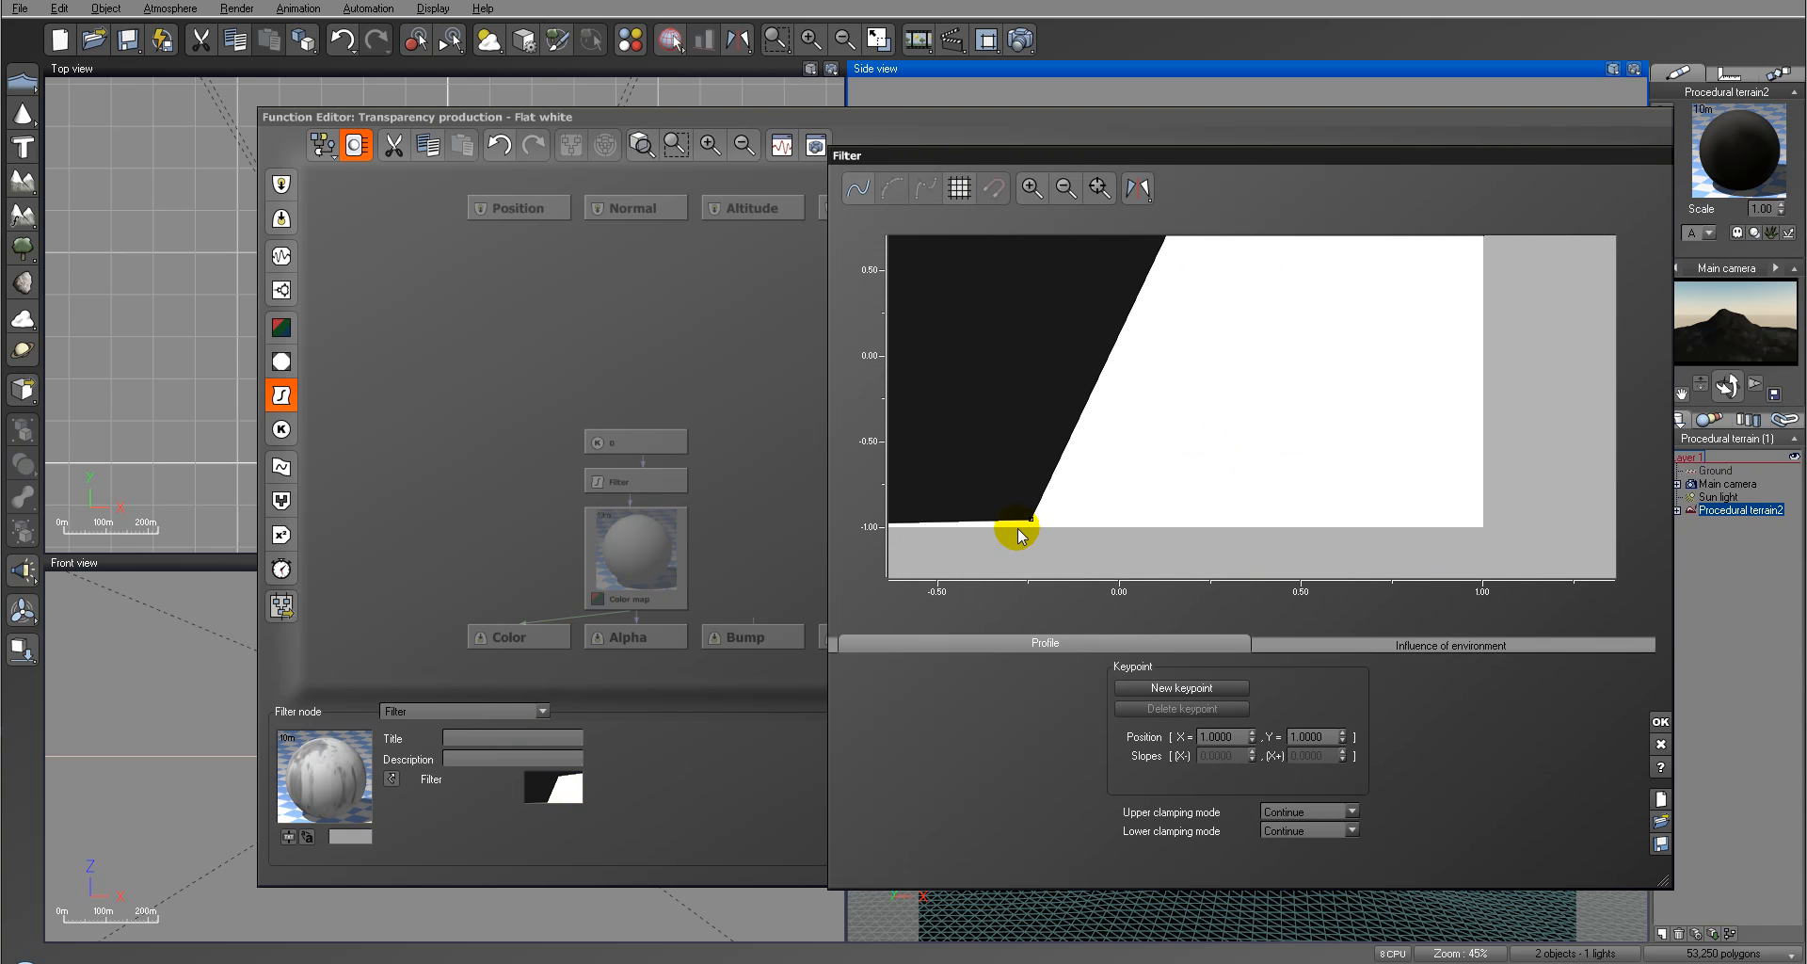
{"action": "left_click_drag", "start_coordinate": [1034, 519], "coordinate": [1066, 536]}
{"action": "right_click_drag", "start_coordinate": [1190, 386], "coordinate": [1175, 419]}
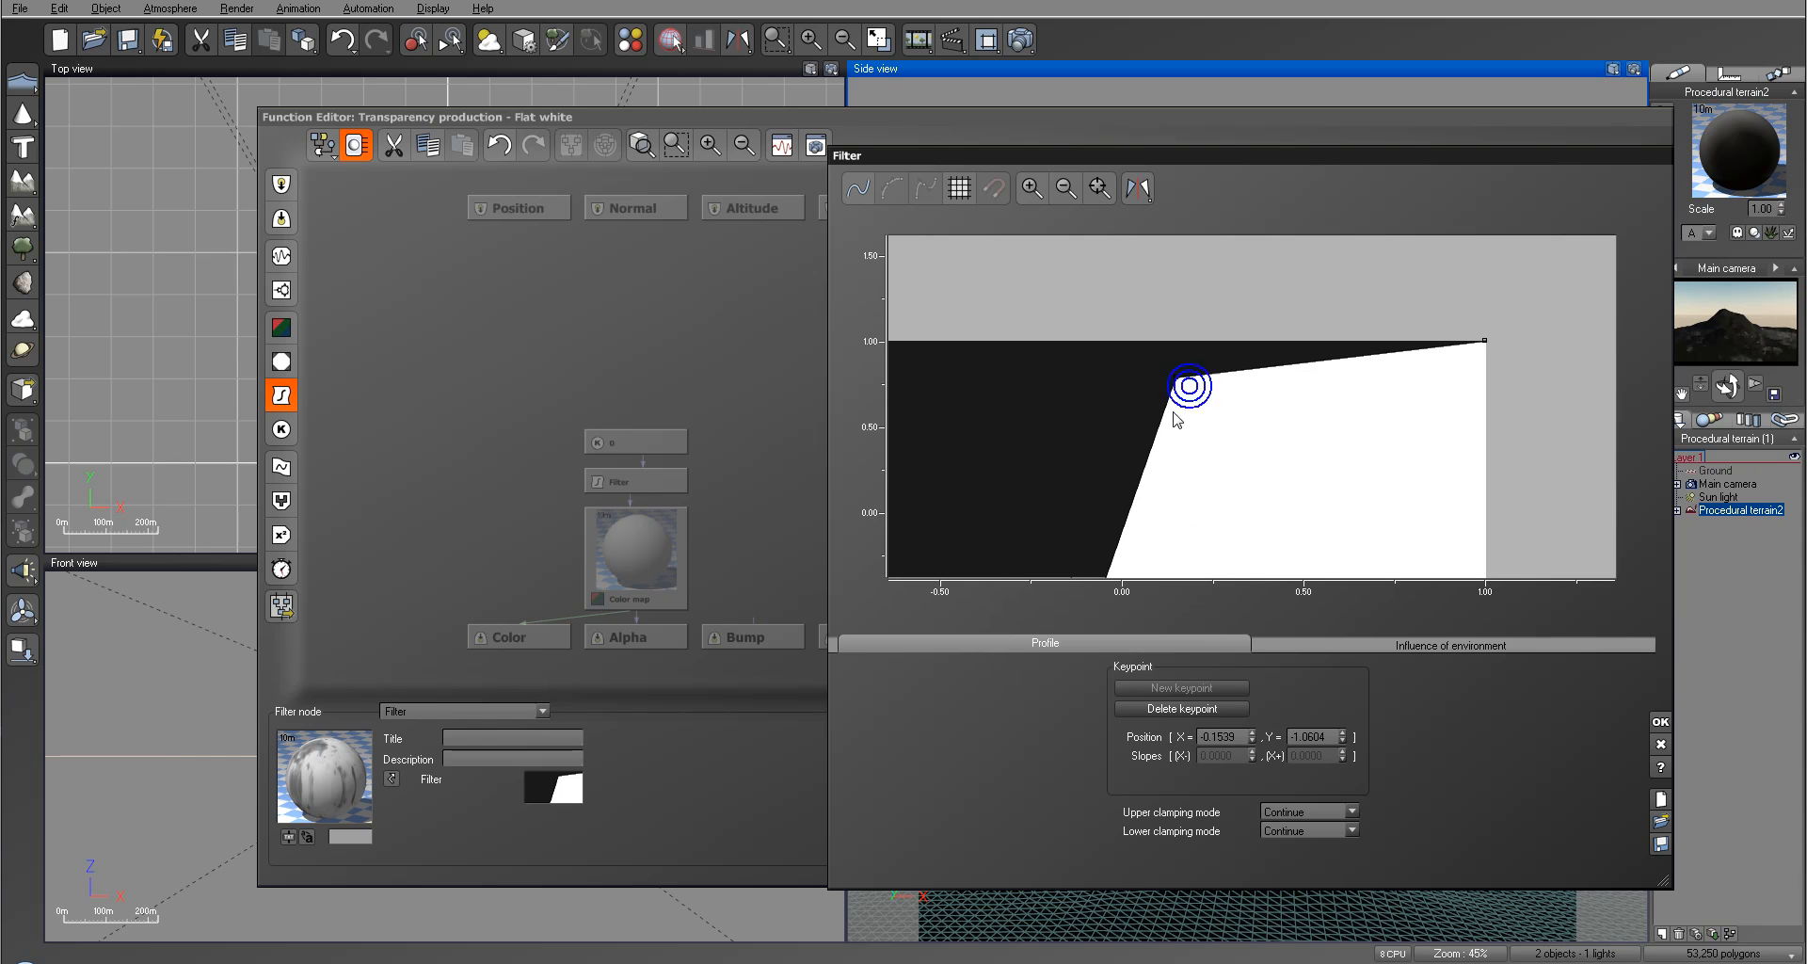
{"action": "left_click_drag", "start_coordinate": [1178, 378], "coordinate": [1358, 324]}
{"action": "right_click_drag", "start_coordinate": [1354, 498], "coordinate": [1302, 332]}
{"action": "left_click_drag", "start_coordinate": [1013, 525], "coordinate": [1098, 525]}
{"action": "right_click_drag", "start_coordinate": [1207, 279], "coordinate": [1196, 311]}
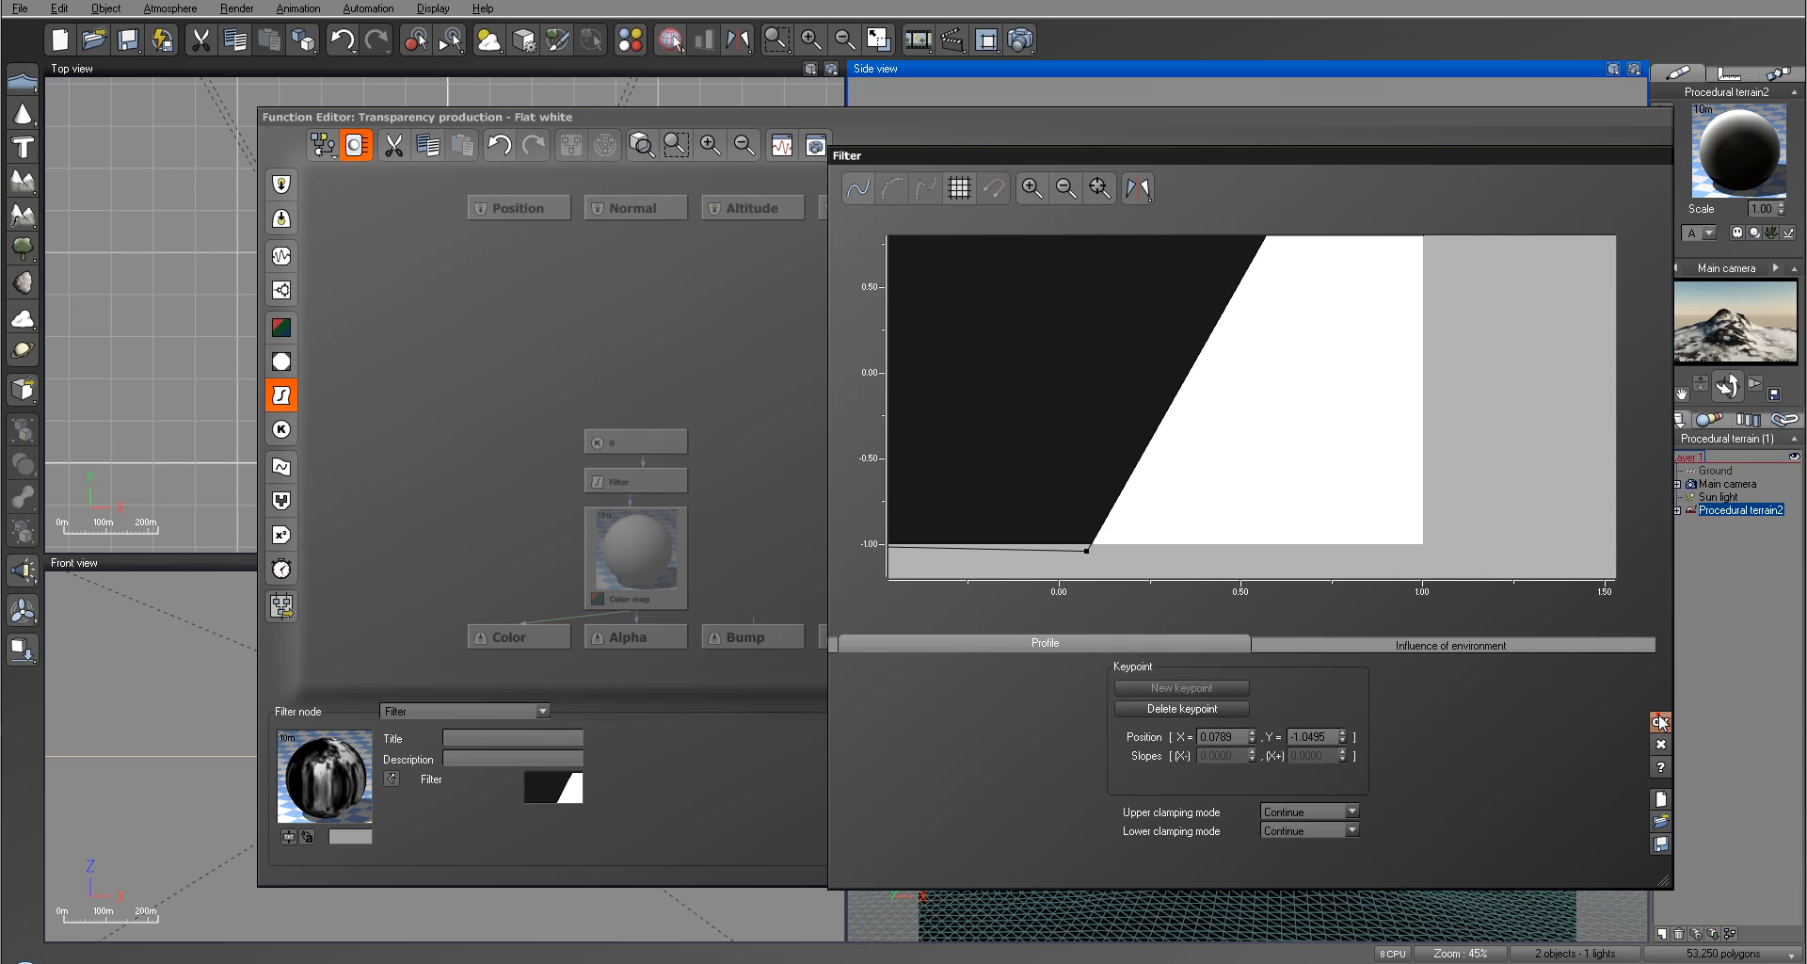
{"action": "left_click", "coordinate": [1660, 721]}
{"action": "left_click", "coordinate": [1659, 719]}
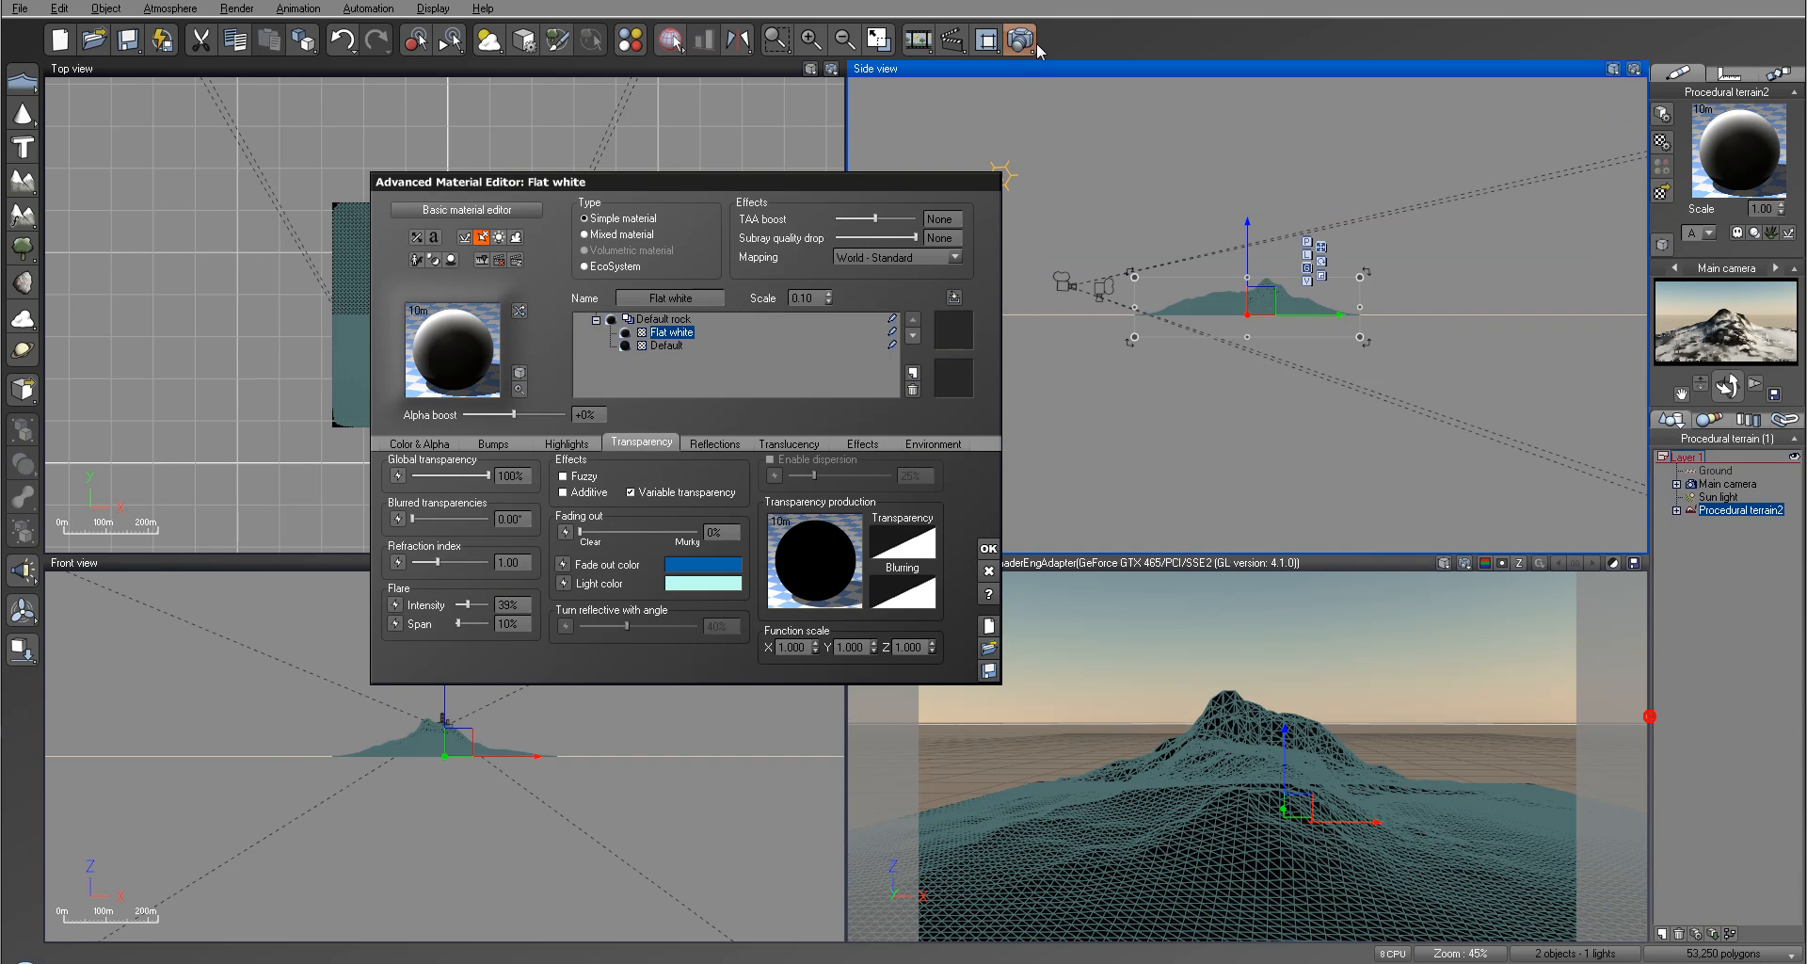
Step: Render the mountain with the reworked transparency function, accept the post render options and close the result
{"action": "left_click", "coordinate": [1020, 40]}
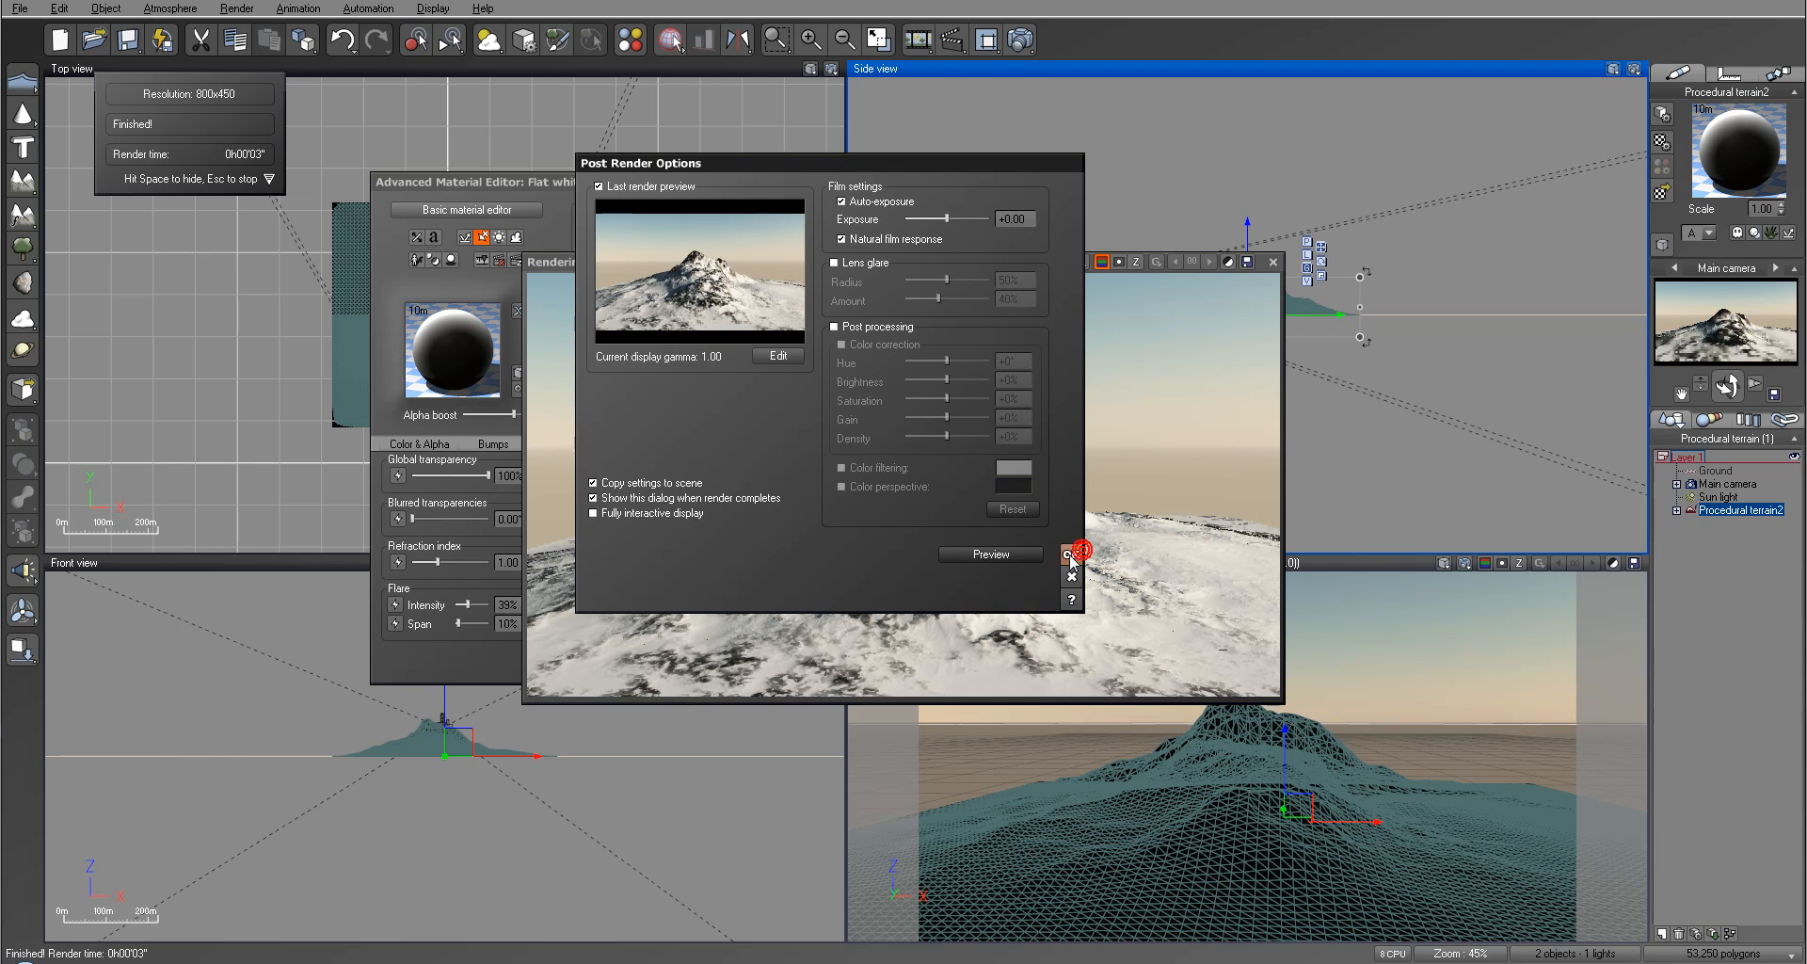
{"action": "left_click", "coordinate": [1070, 554]}
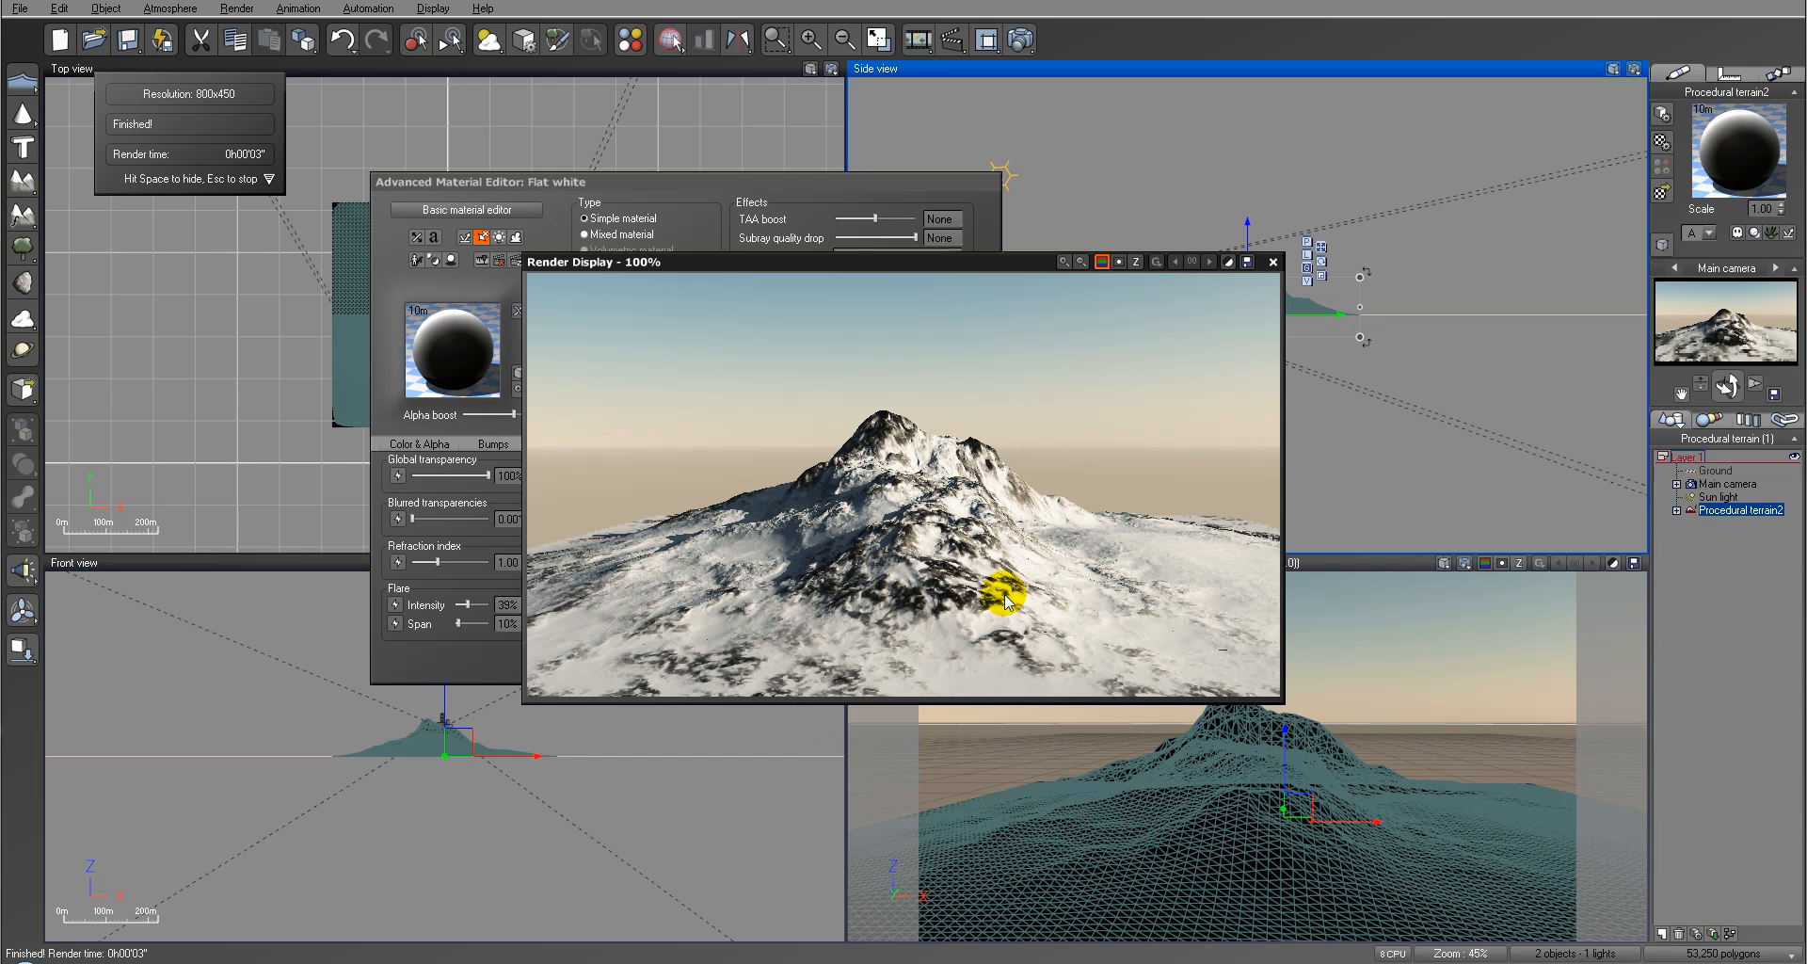
{"action": "left_click", "coordinate": [1272, 263]}
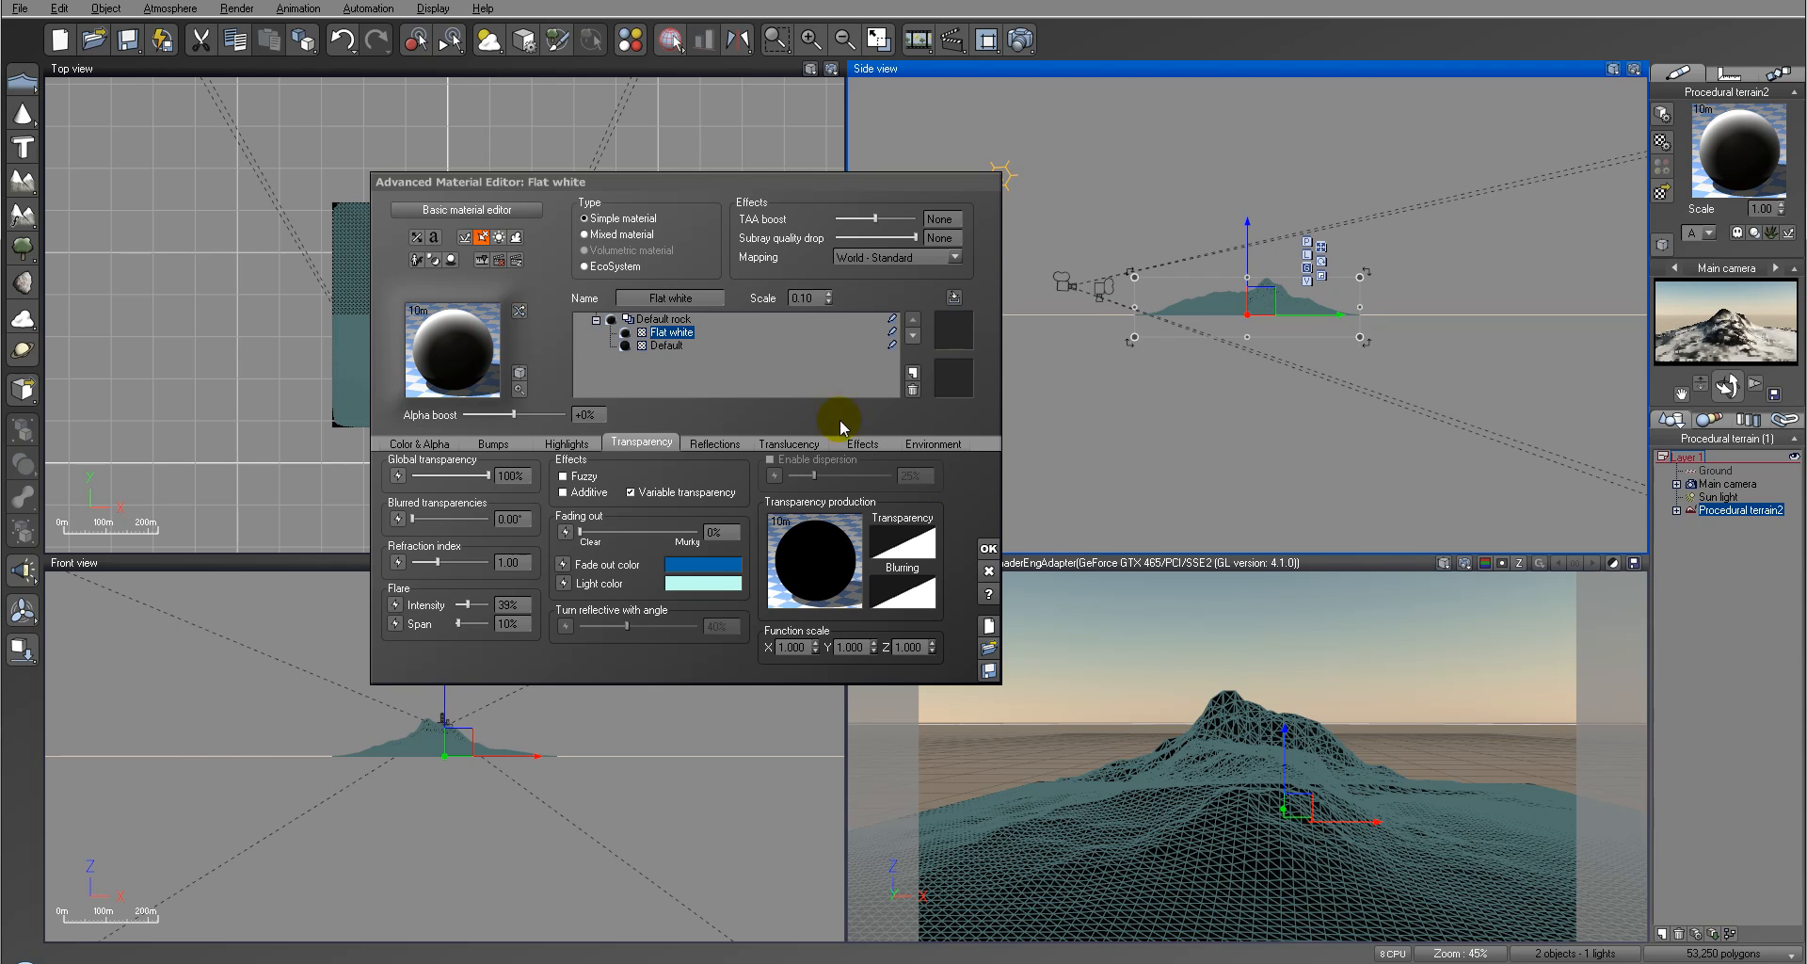
Step: Set the Flat white layer's orientation constraint to 16° preferred orientation, 49% tightness and 14% fuzziness
{"action": "left_click_drag", "start_coordinate": [792, 178], "coordinate": [884, 157]}
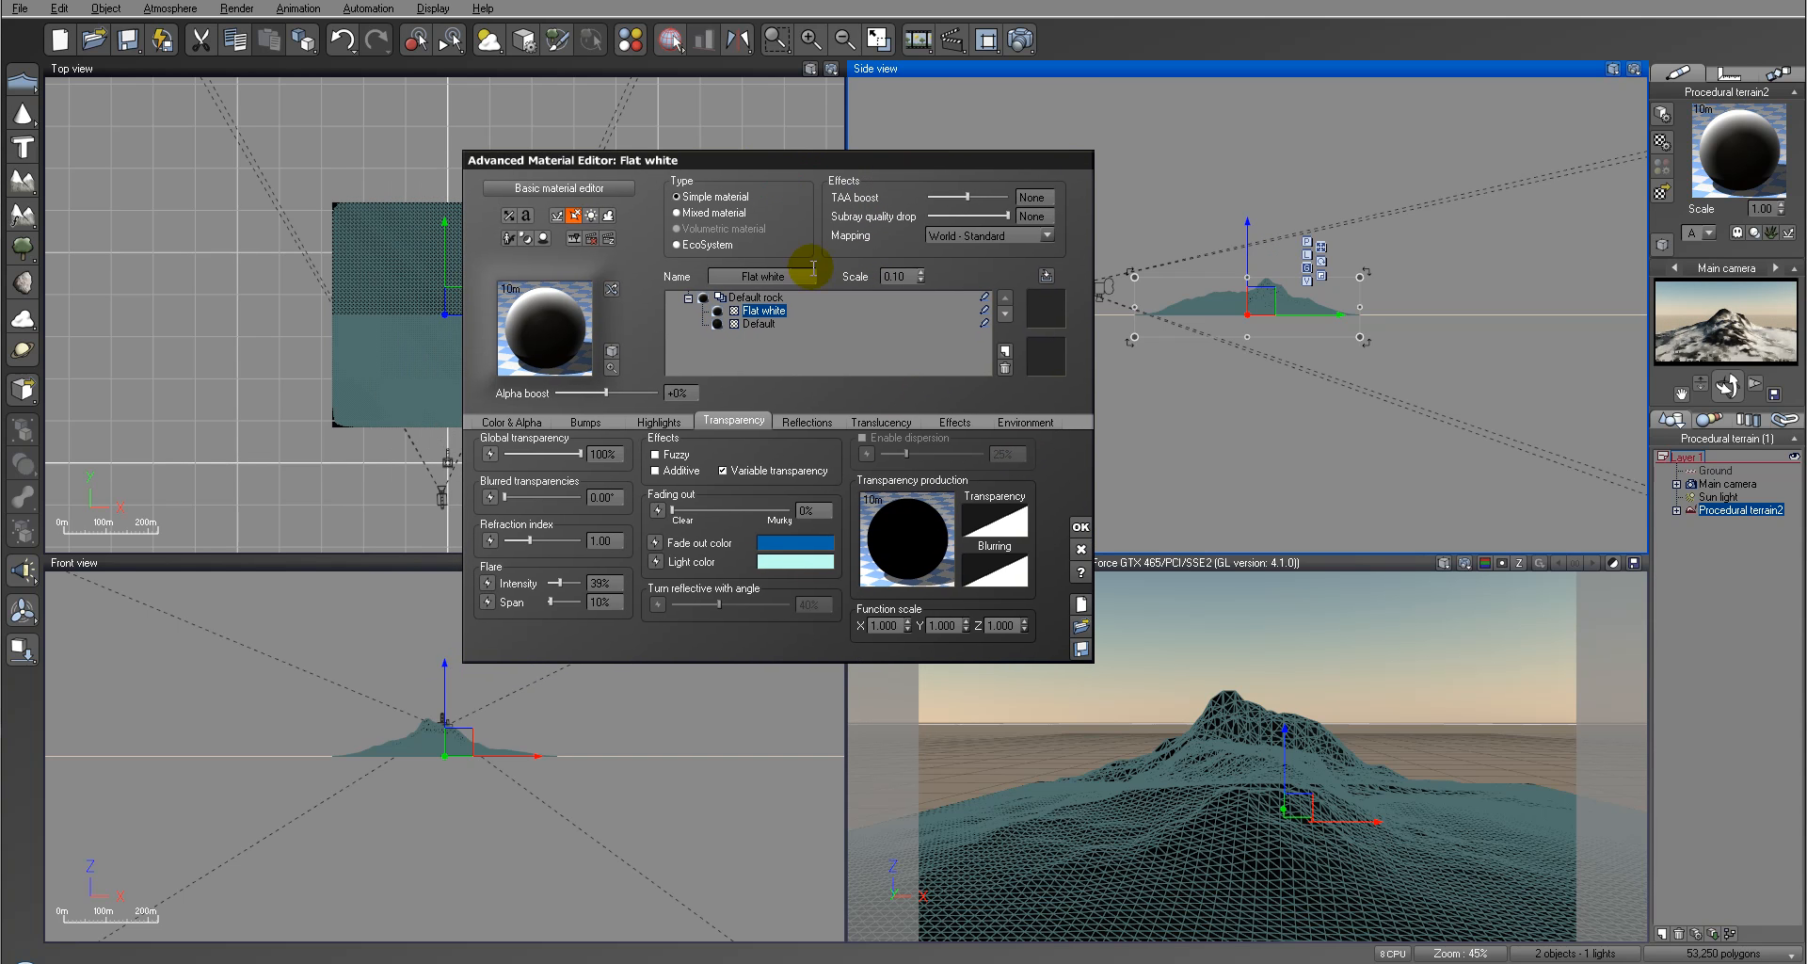
{"action": "left_click", "coordinate": [1027, 424]}
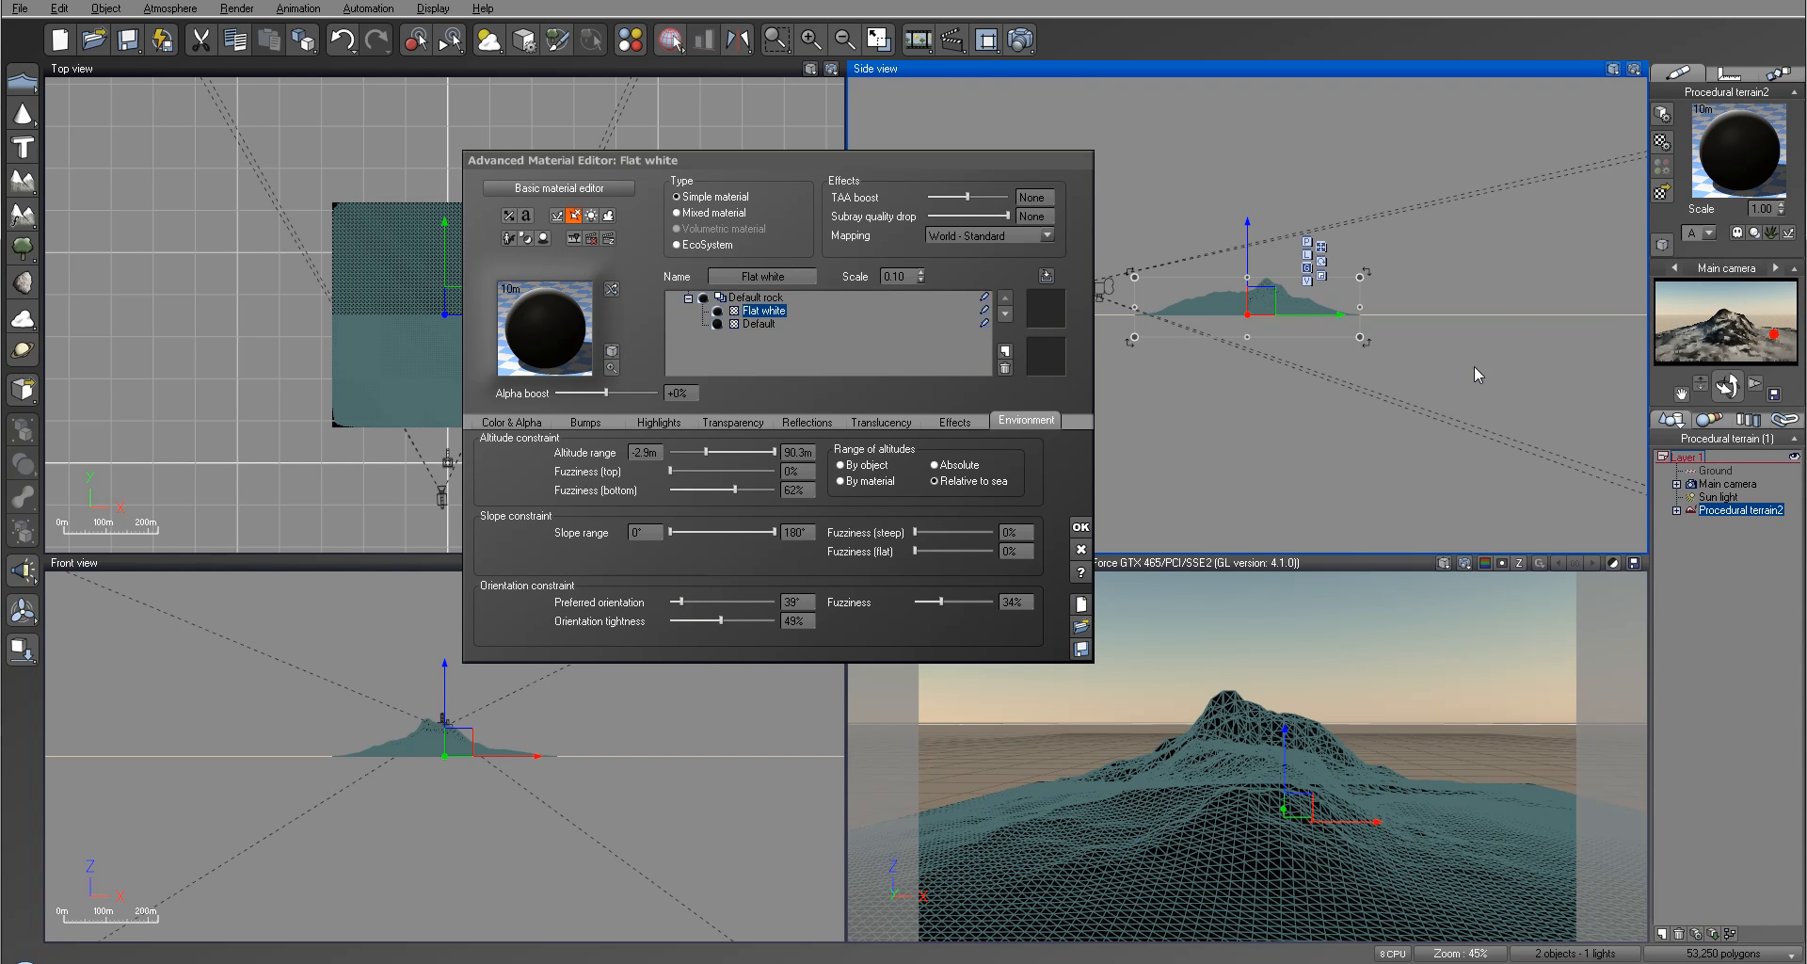
{"action": "left_click_drag", "start_coordinate": [936, 601], "coordinate": [958, 600]}
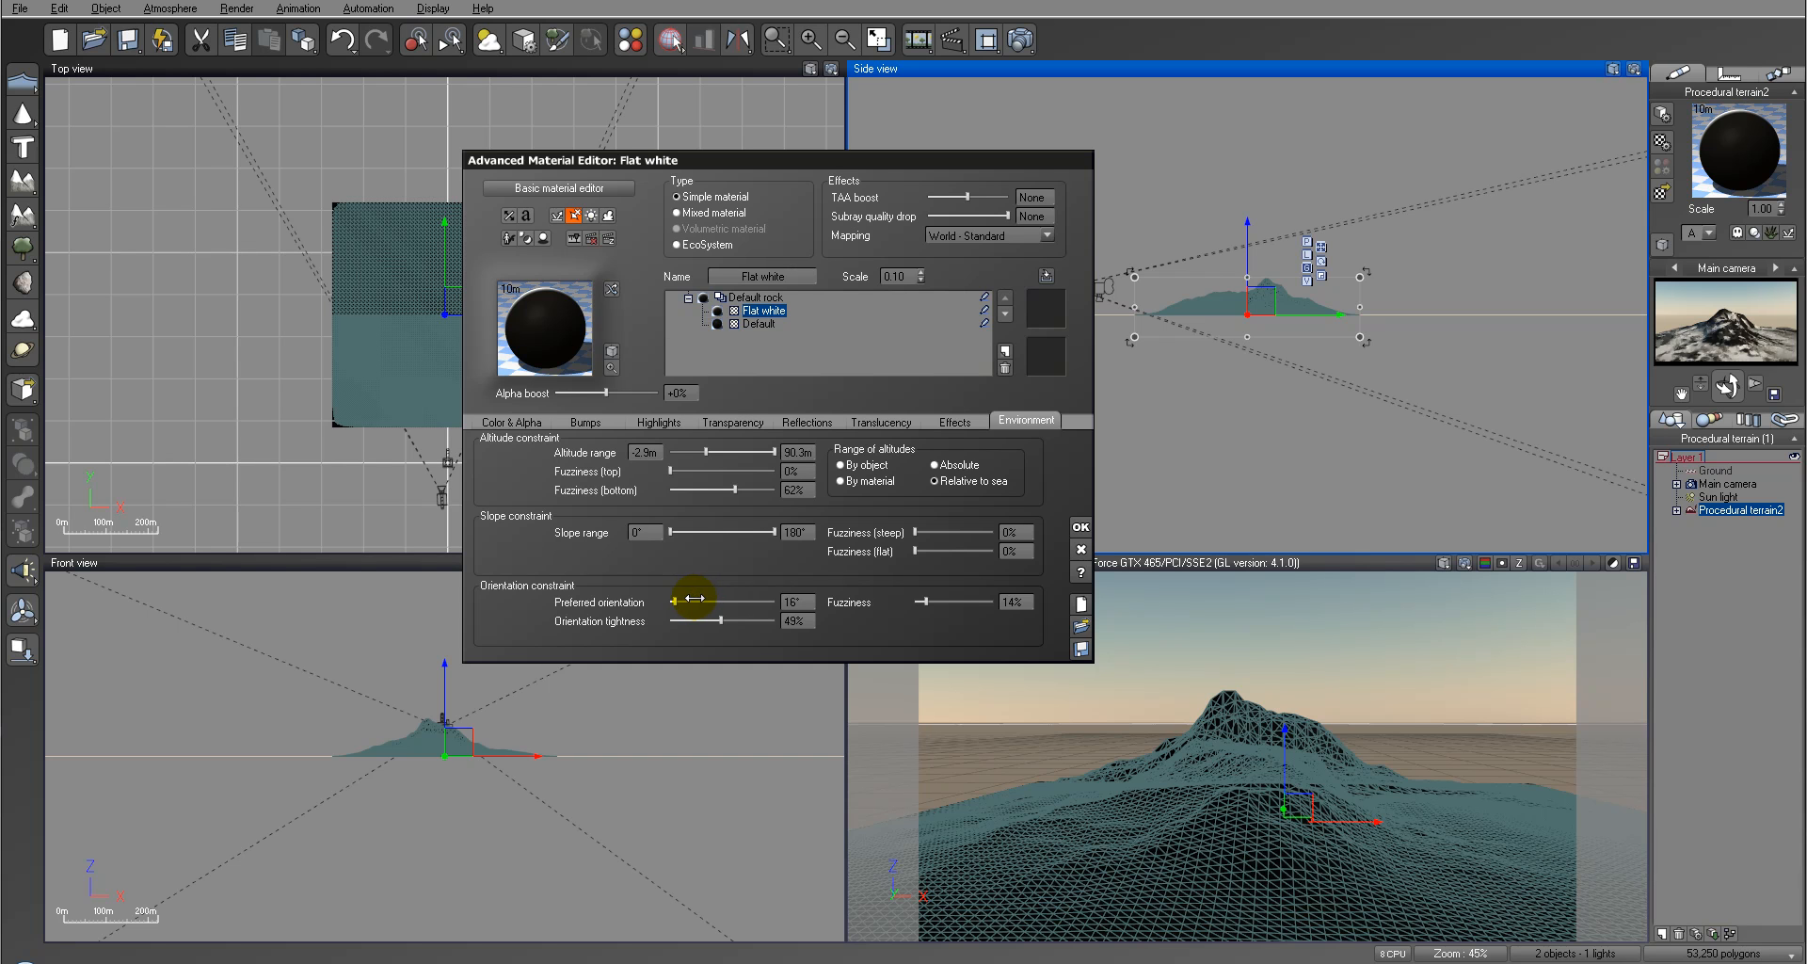
Step: Check the orientation constraint in a render, close it and raise the Flat white layer's orientation fuzziness to 28%
{"action": "left_click", "coordinate": [1020, 39]}
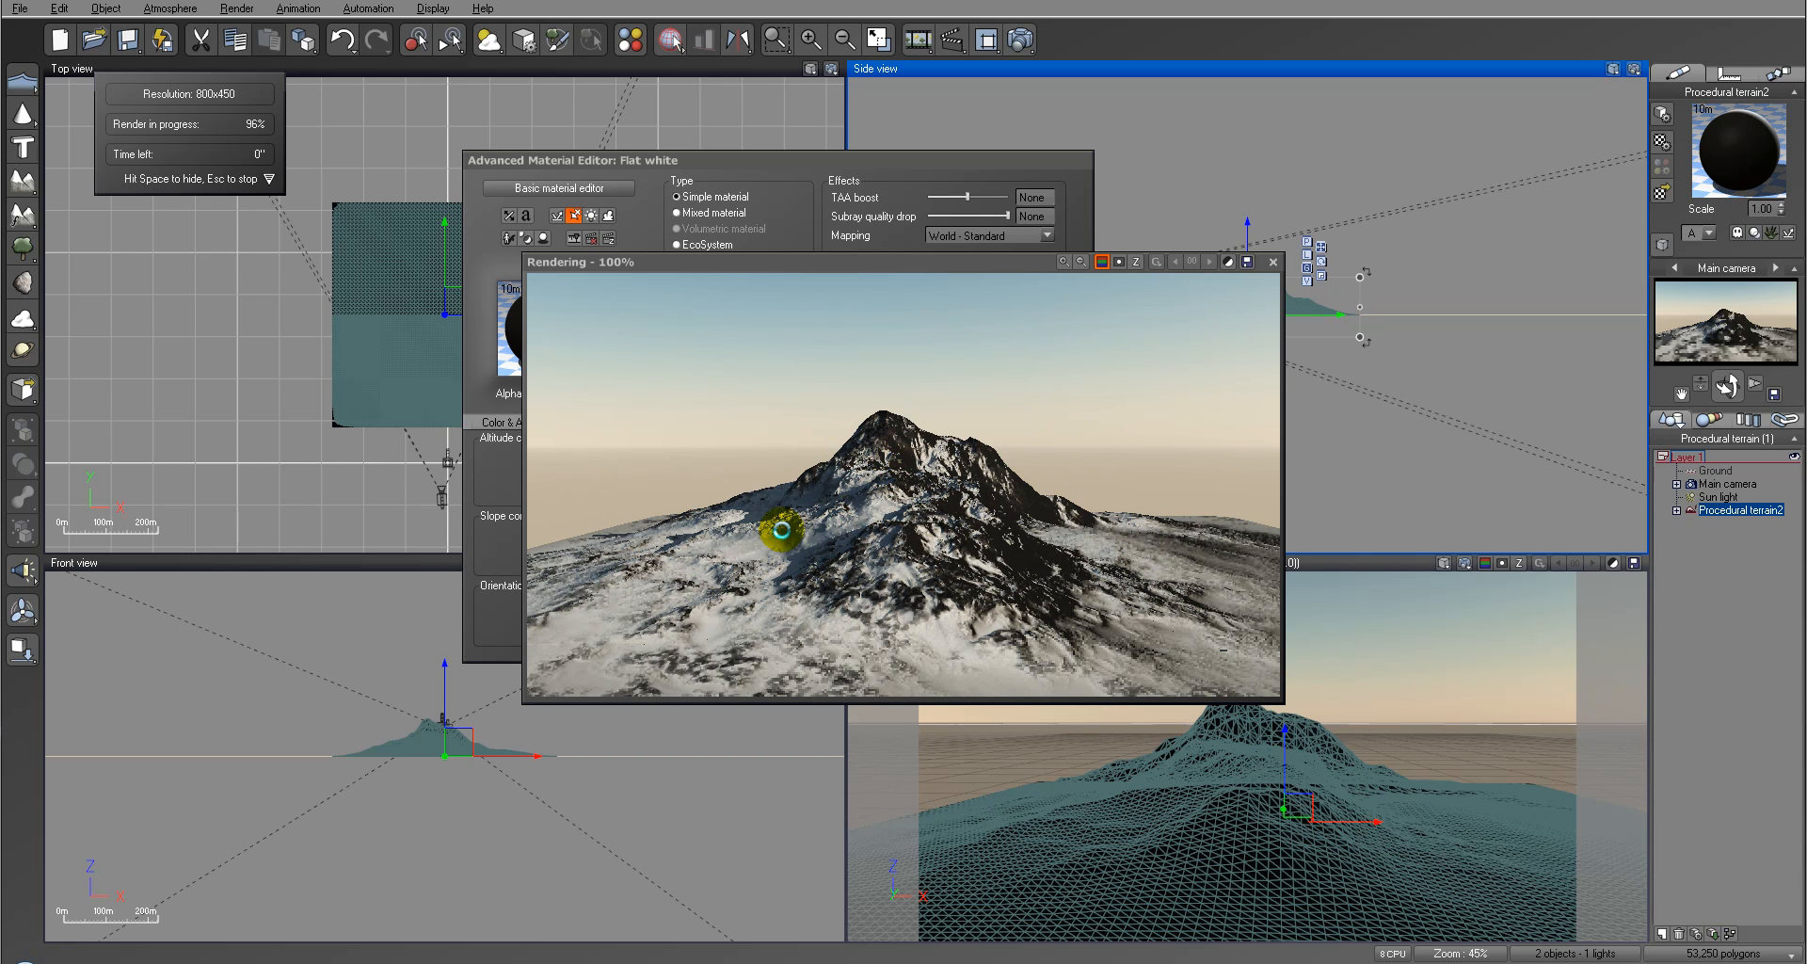
{"action": "left_click", "coordinate": [1071, 553]}
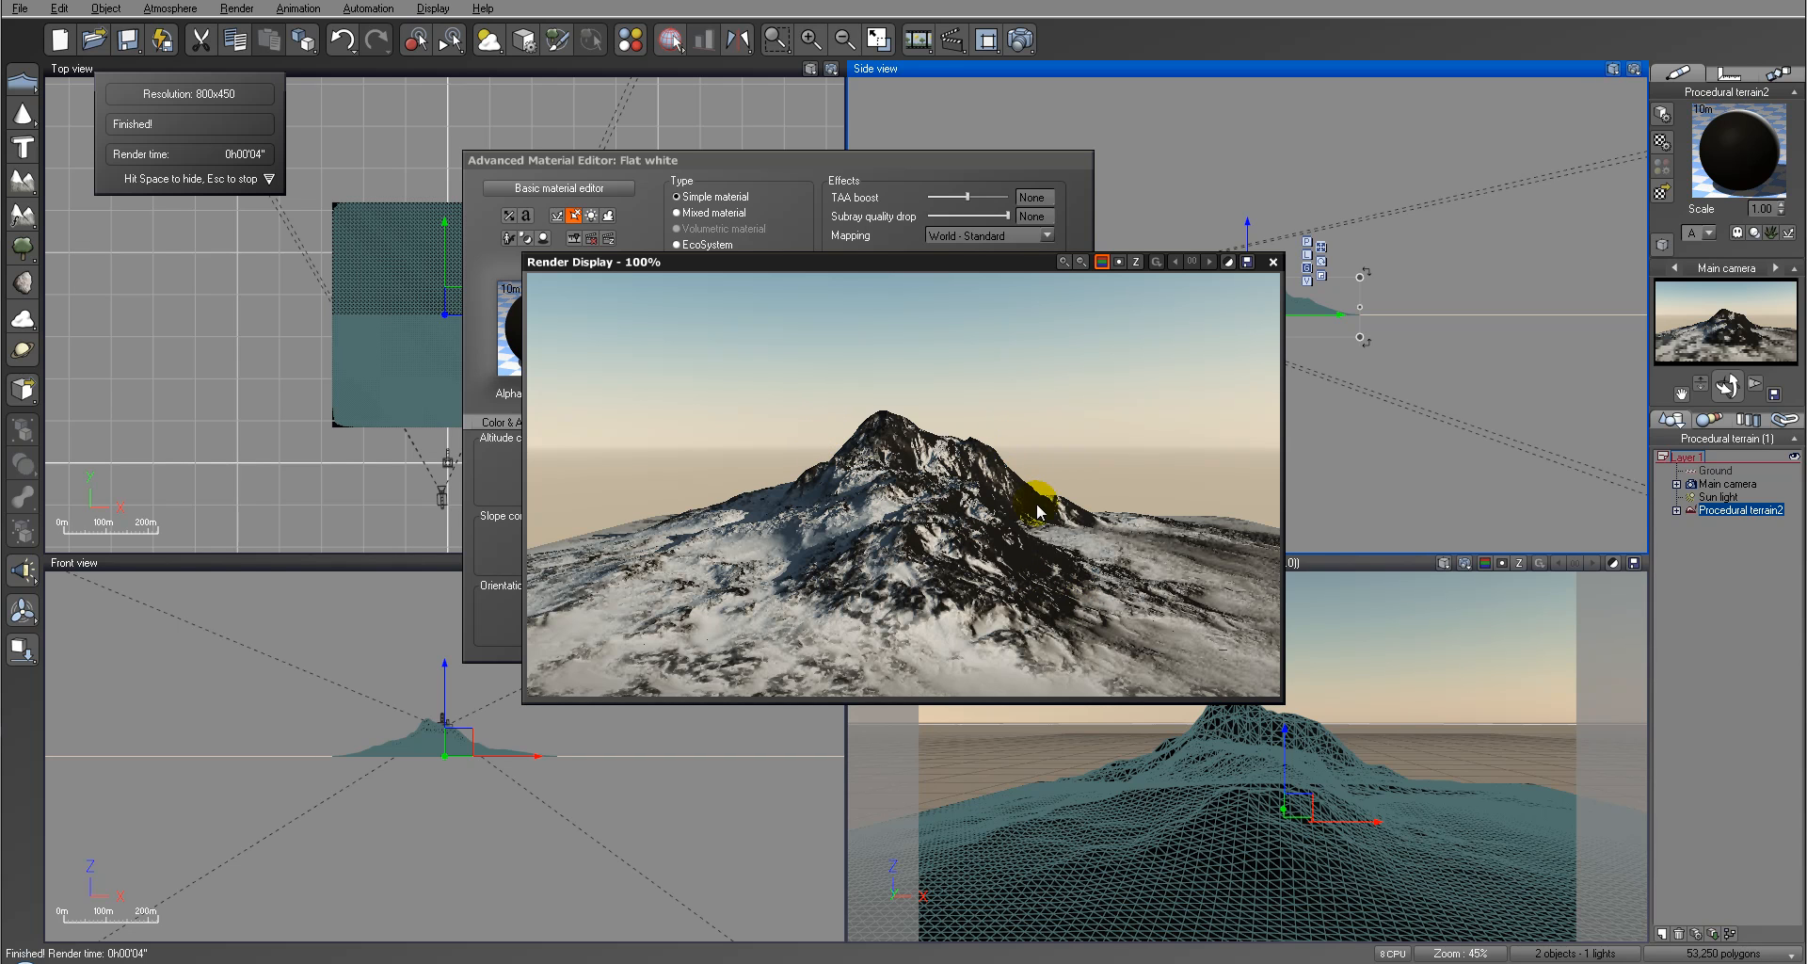
{"action": "left_click", "coordinate": [1273, 262]}
{"action": "left_click_drag", "start_coordinate": [920, 597], "coordinate": [938, 599]}
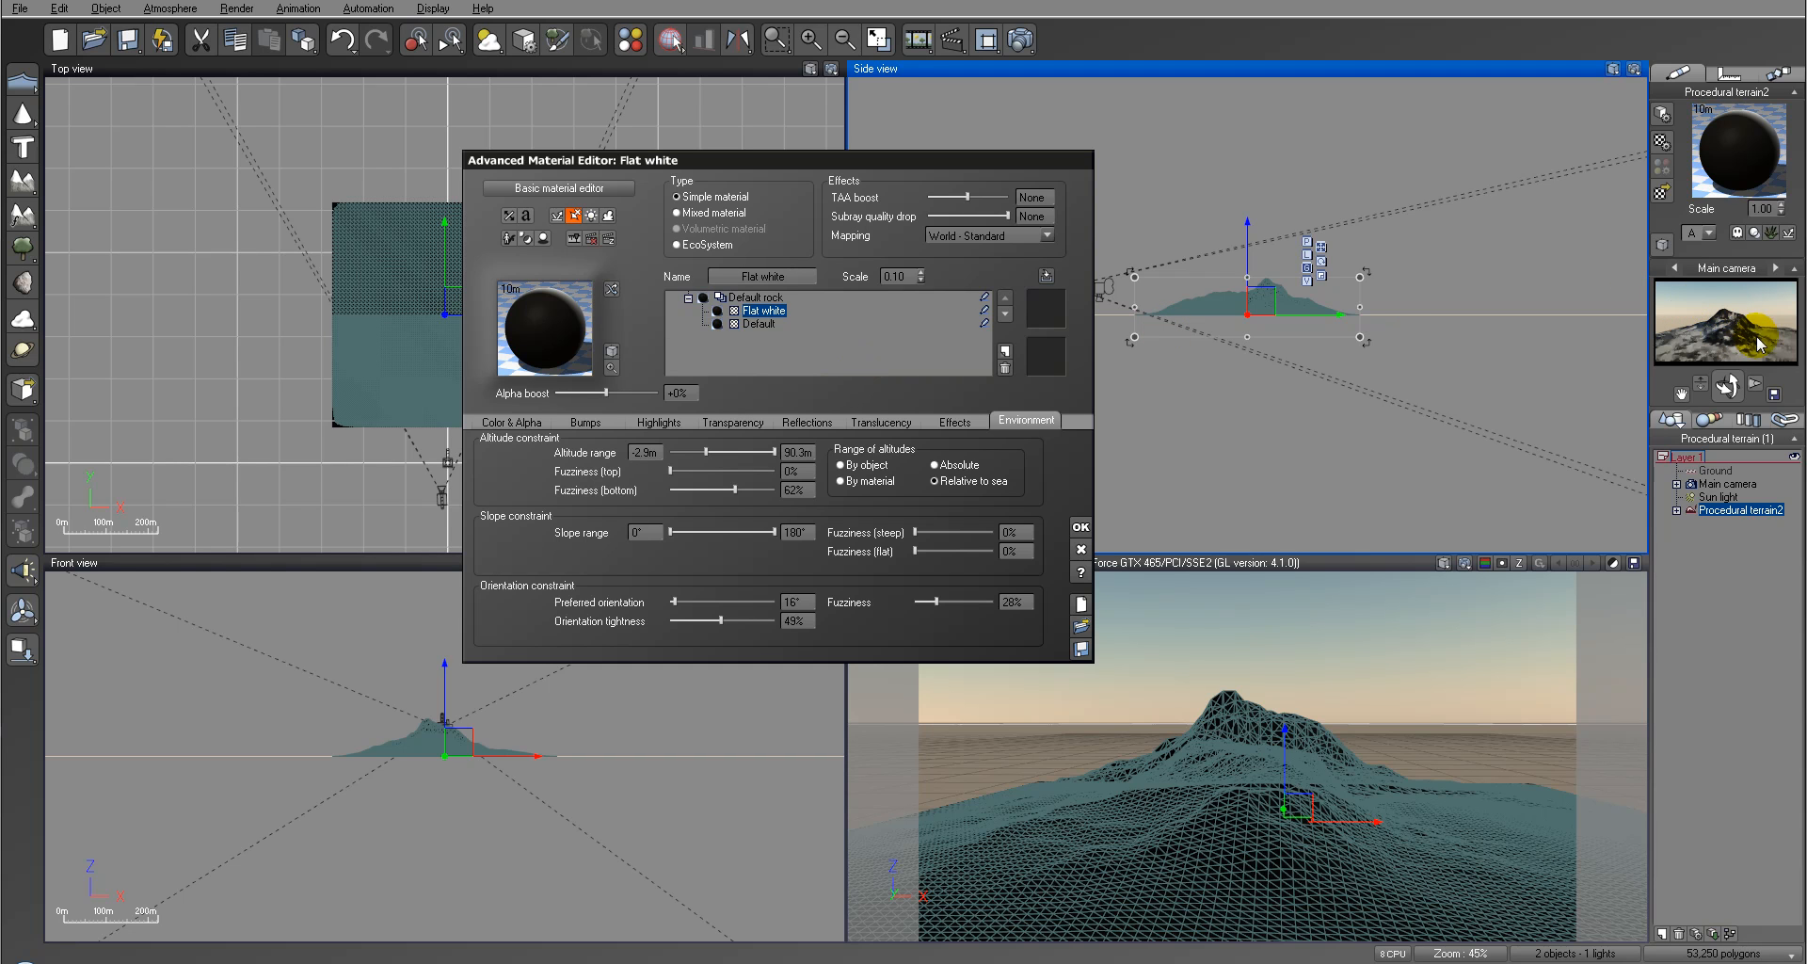
{"action": "mouse_move", "coordinate": [1782, 323]}
{"action": "left_mouse_down"}
{"action": "mouse_move", "coordinate": [1704, 335]}
{"action": "mouse_move", "coordinate": [1792, 343]}
{"action": "left_mouse_up"}
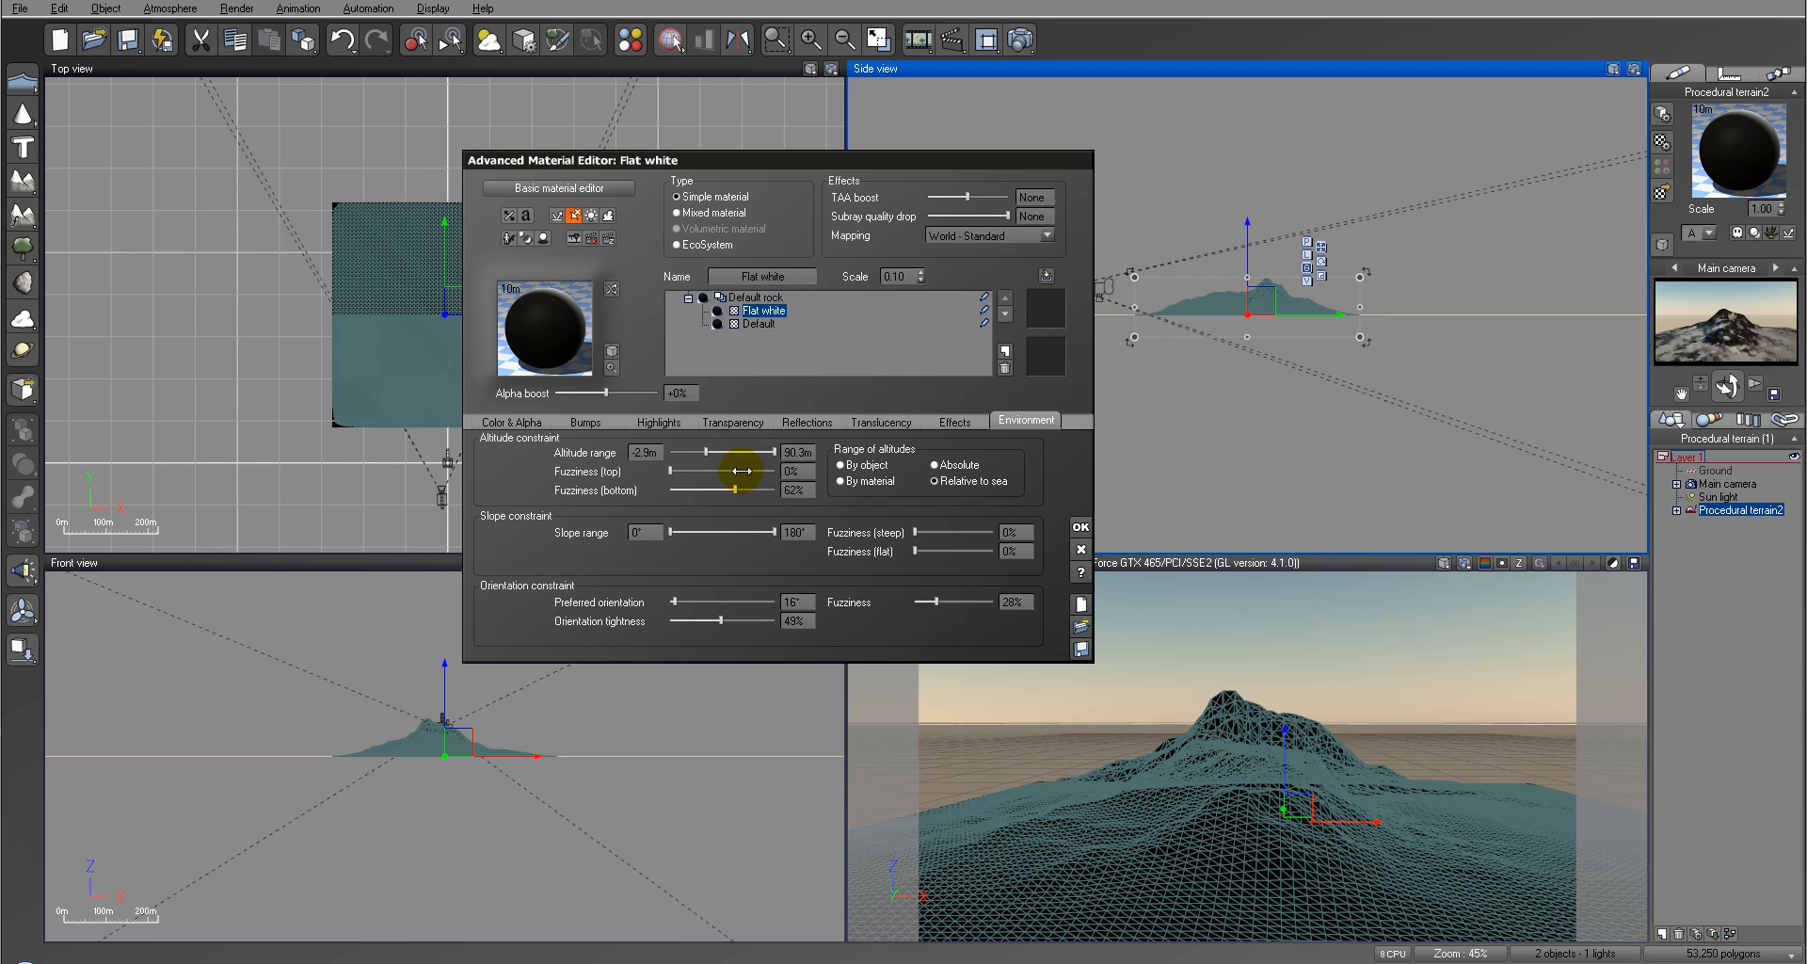
Step: Add a second Flat white material as a layer above the existing one and set its alpha boost to 0%
{"action": "left_click", "coordinate": [1014, 358]}
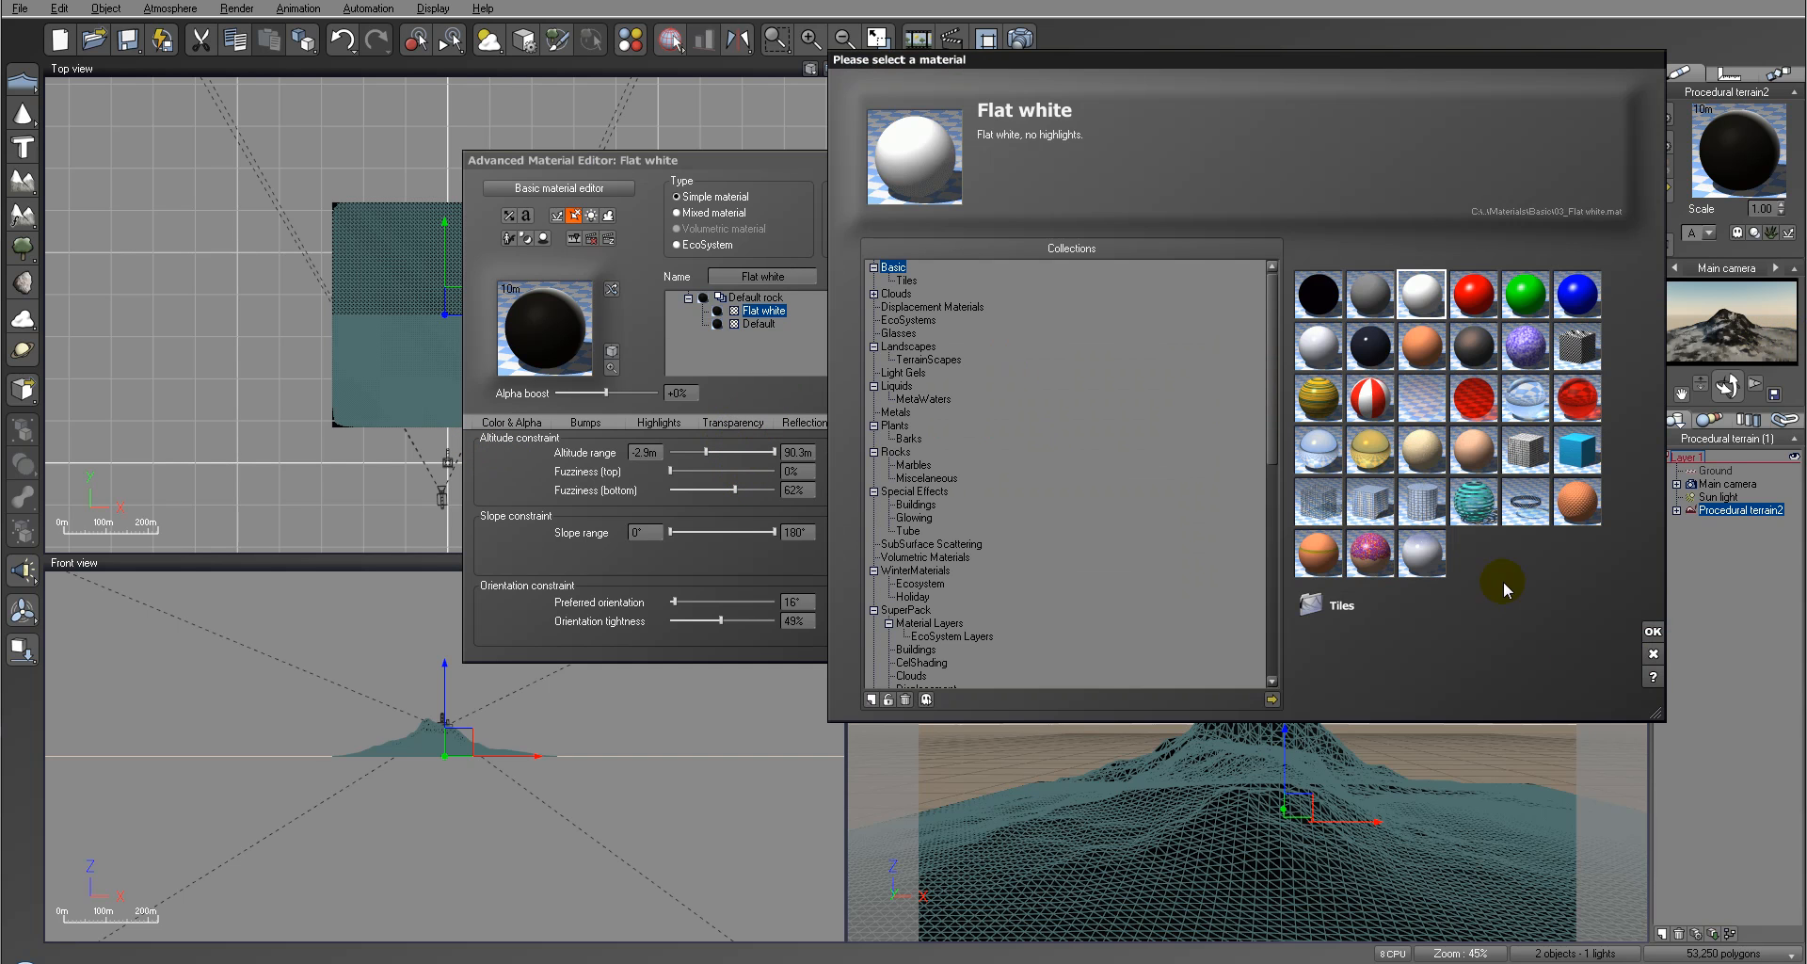
{"action": "left_click", "coordinate": [1659, 638]}
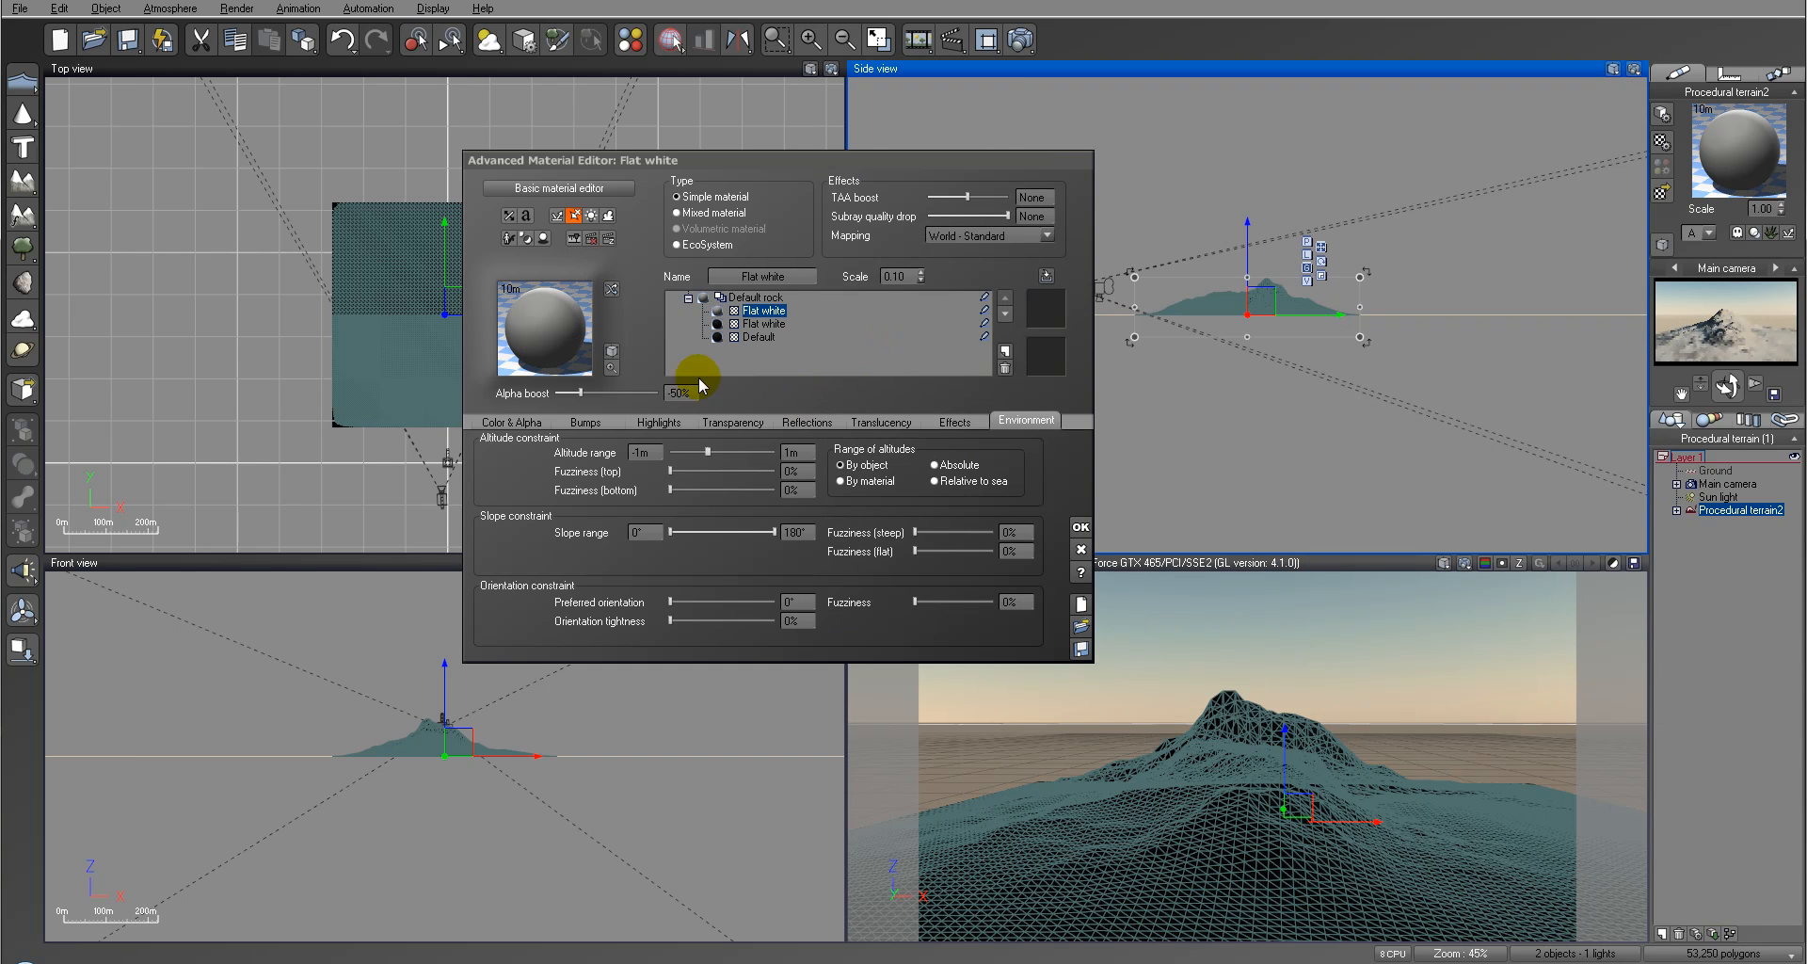
{"action": "type", "text": "00"}
{"action": "key", "text": "Return"}
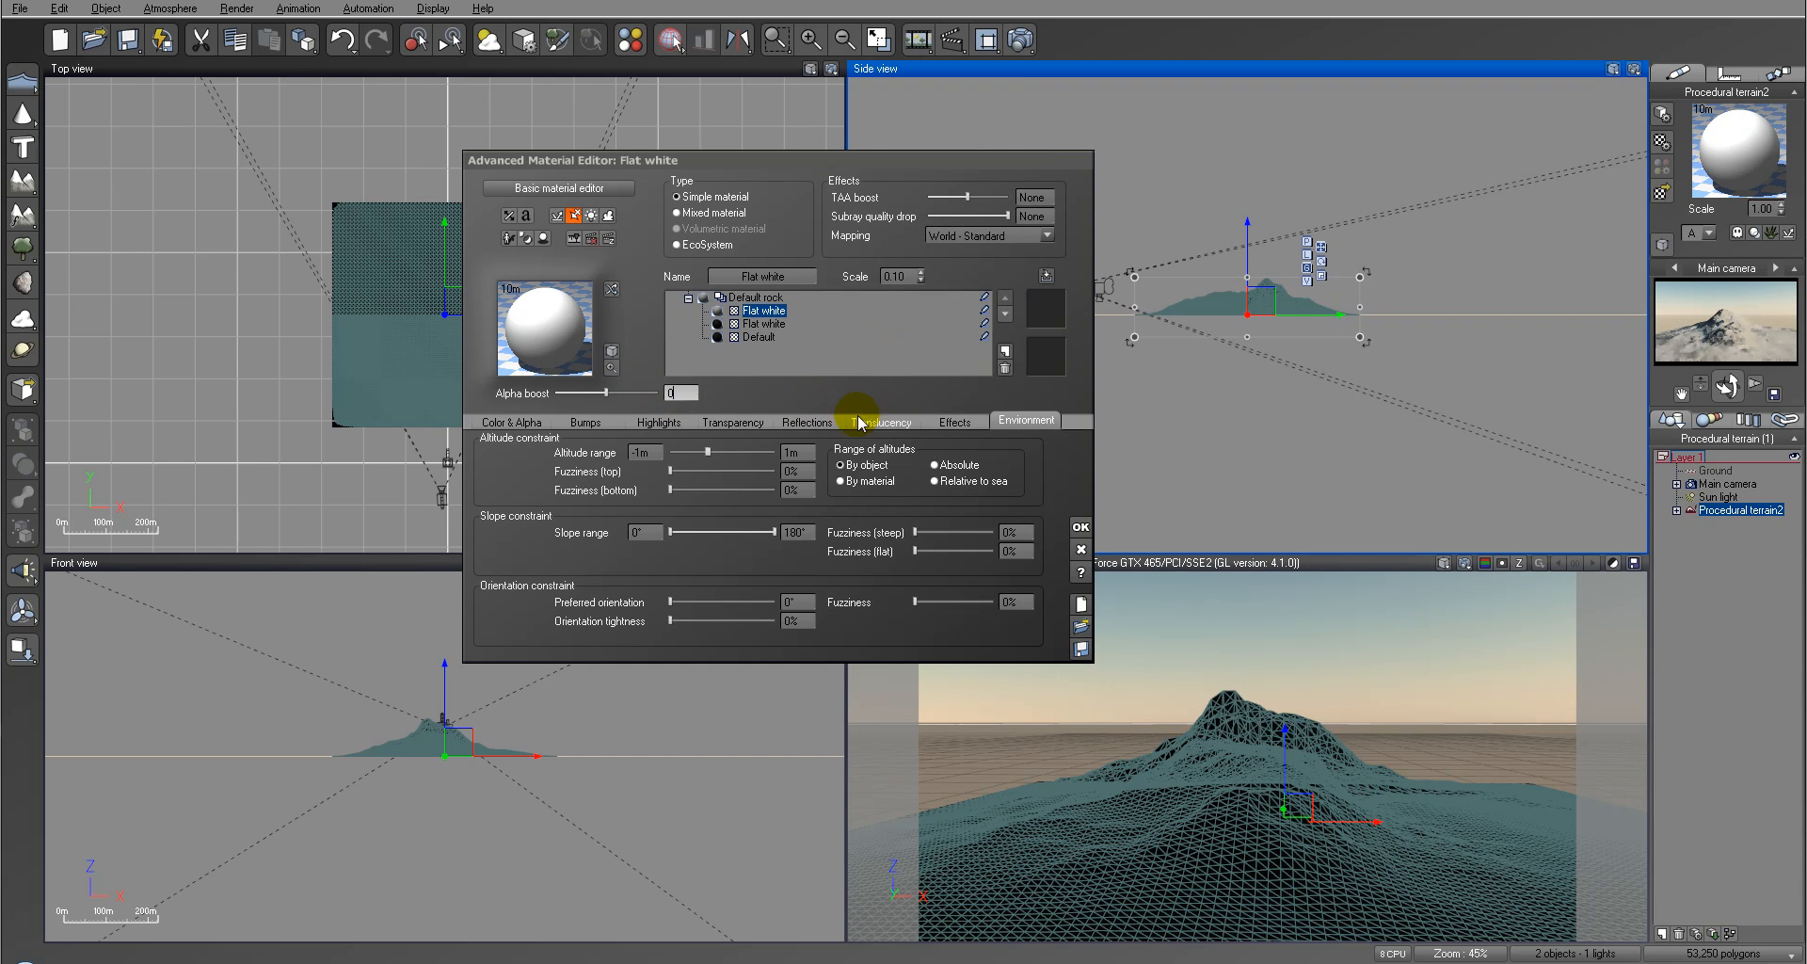
Step: Make the new Flat white layer's altitude range relative to sea, starting at 50.7 m
{"action": "left_click", "coordinate": [974, 482]}
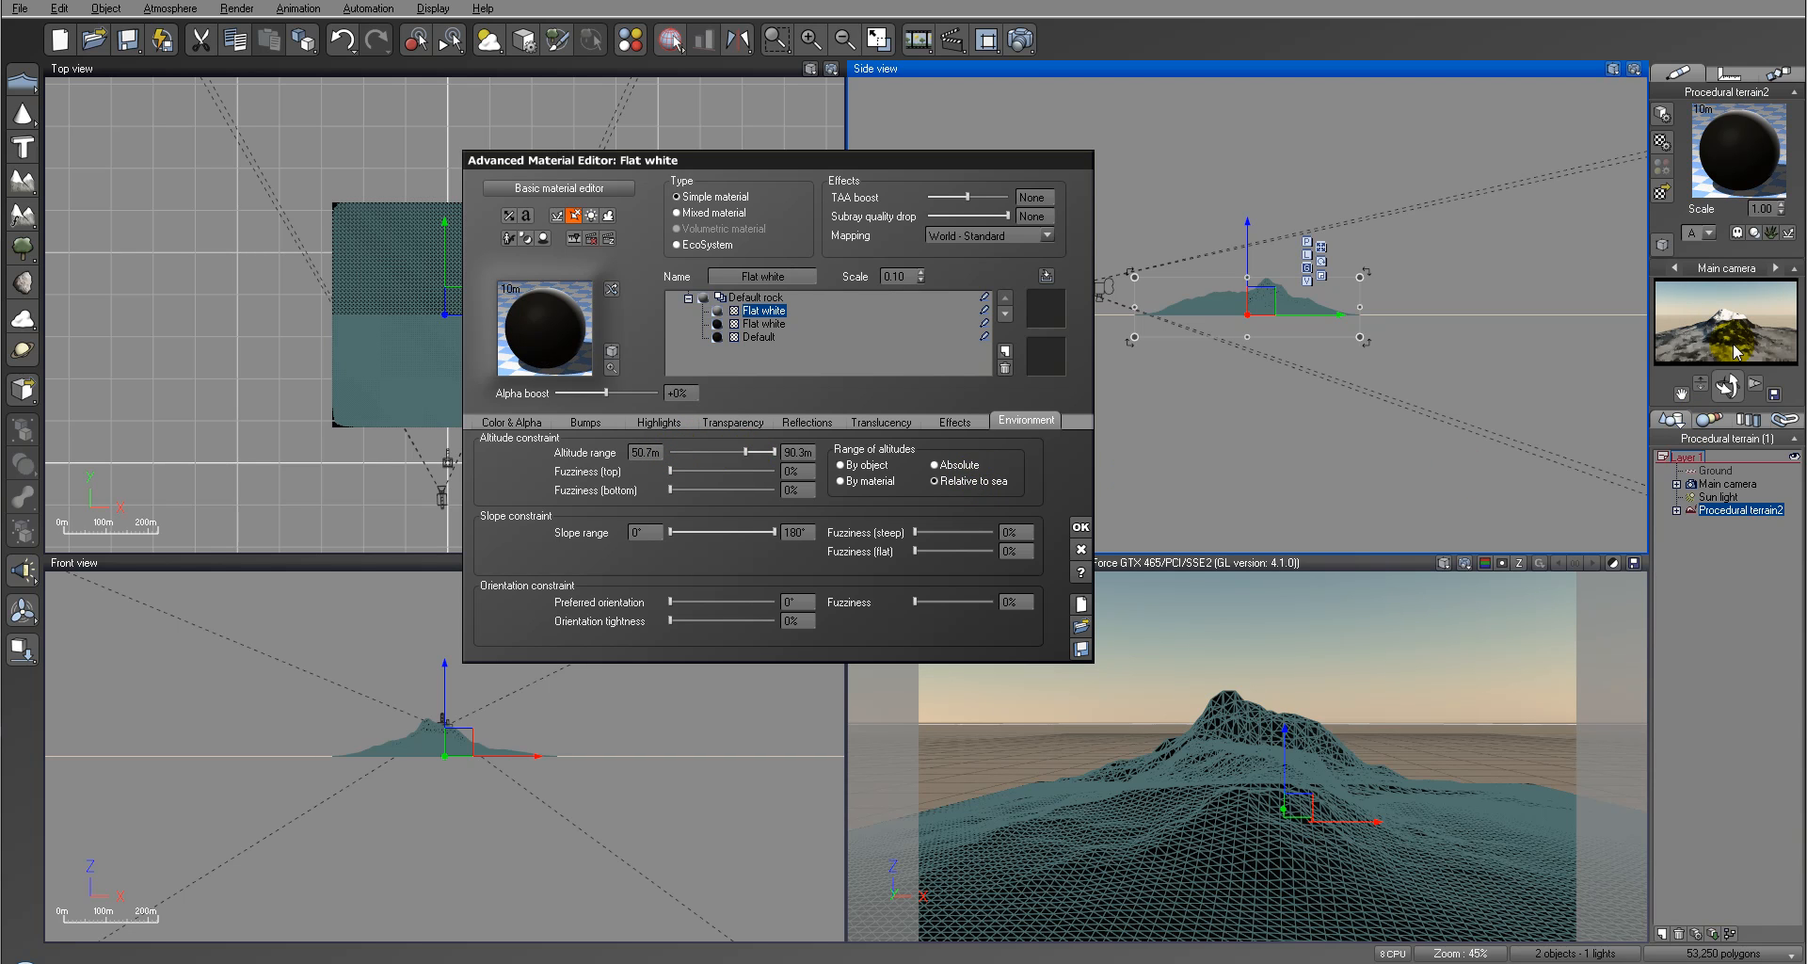
{"action": "left_click", "coordinate": [649, 456]}
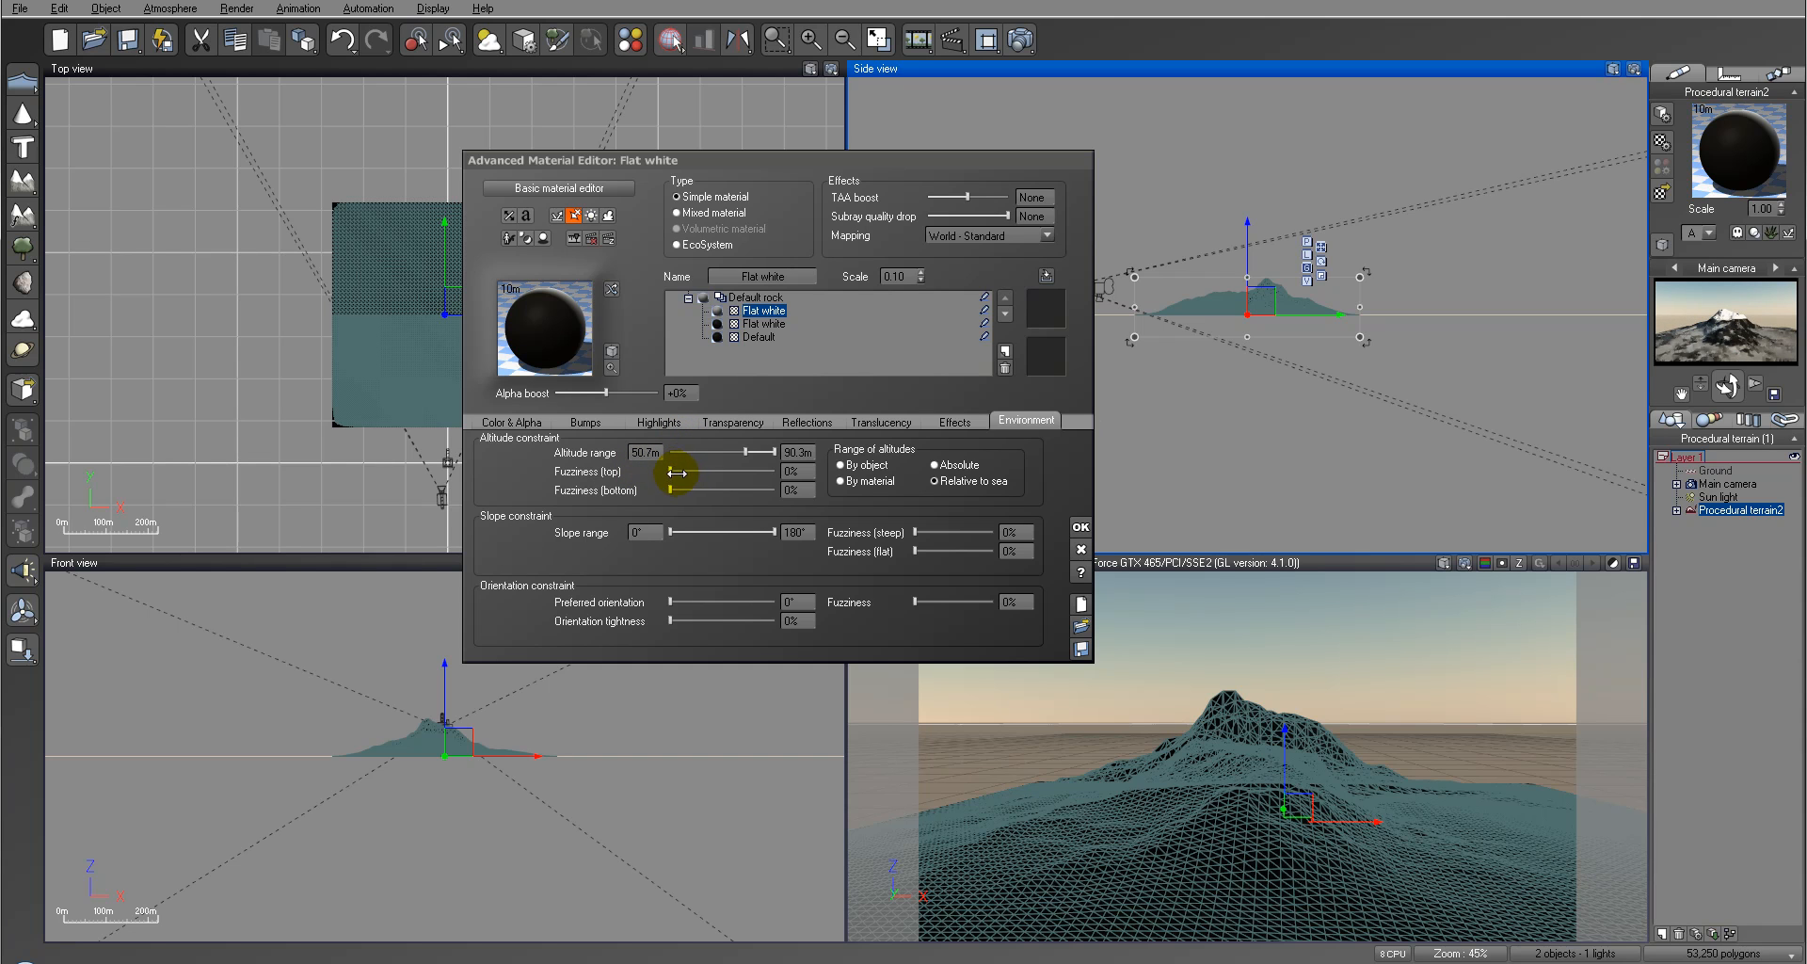
Step: Make the upper Flat white layer's altitude range relative to the object, starting at 0.46 with 27% bottom fuzziness
{"action": "left_click_drag", "start_coordinate": [670, 490], "coordinate": [699, 493]}
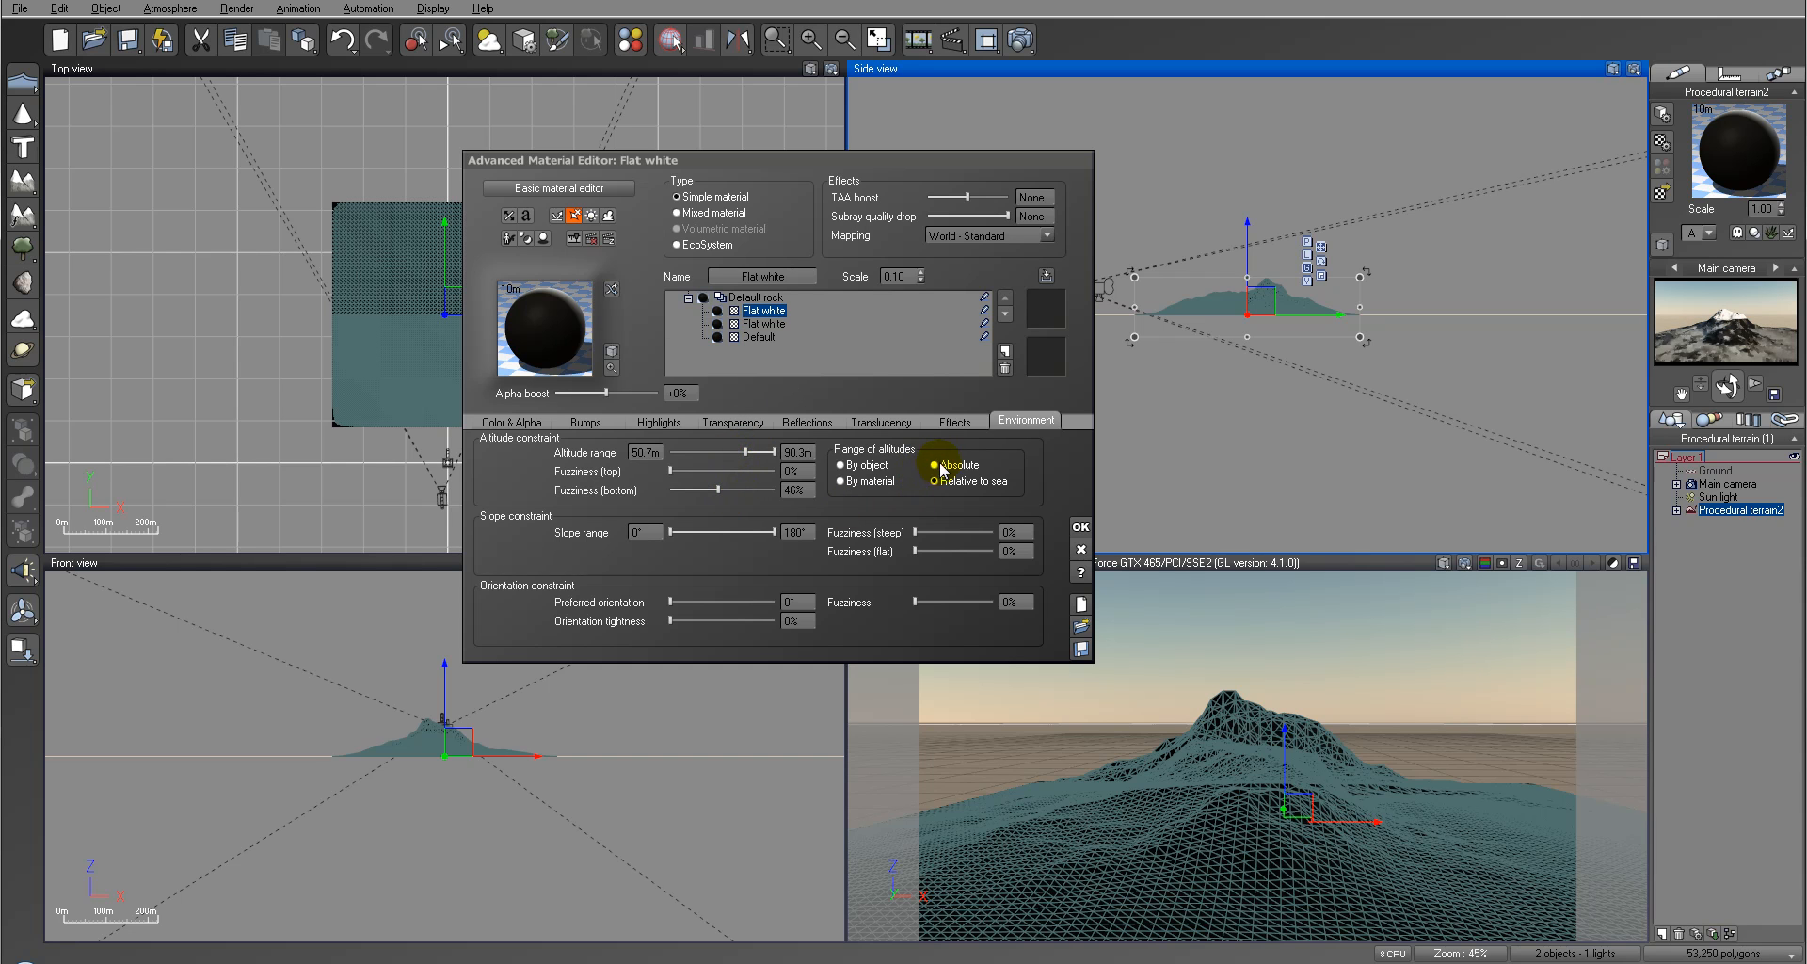
{"action": "left_click", "coordinate": [879, 468]}
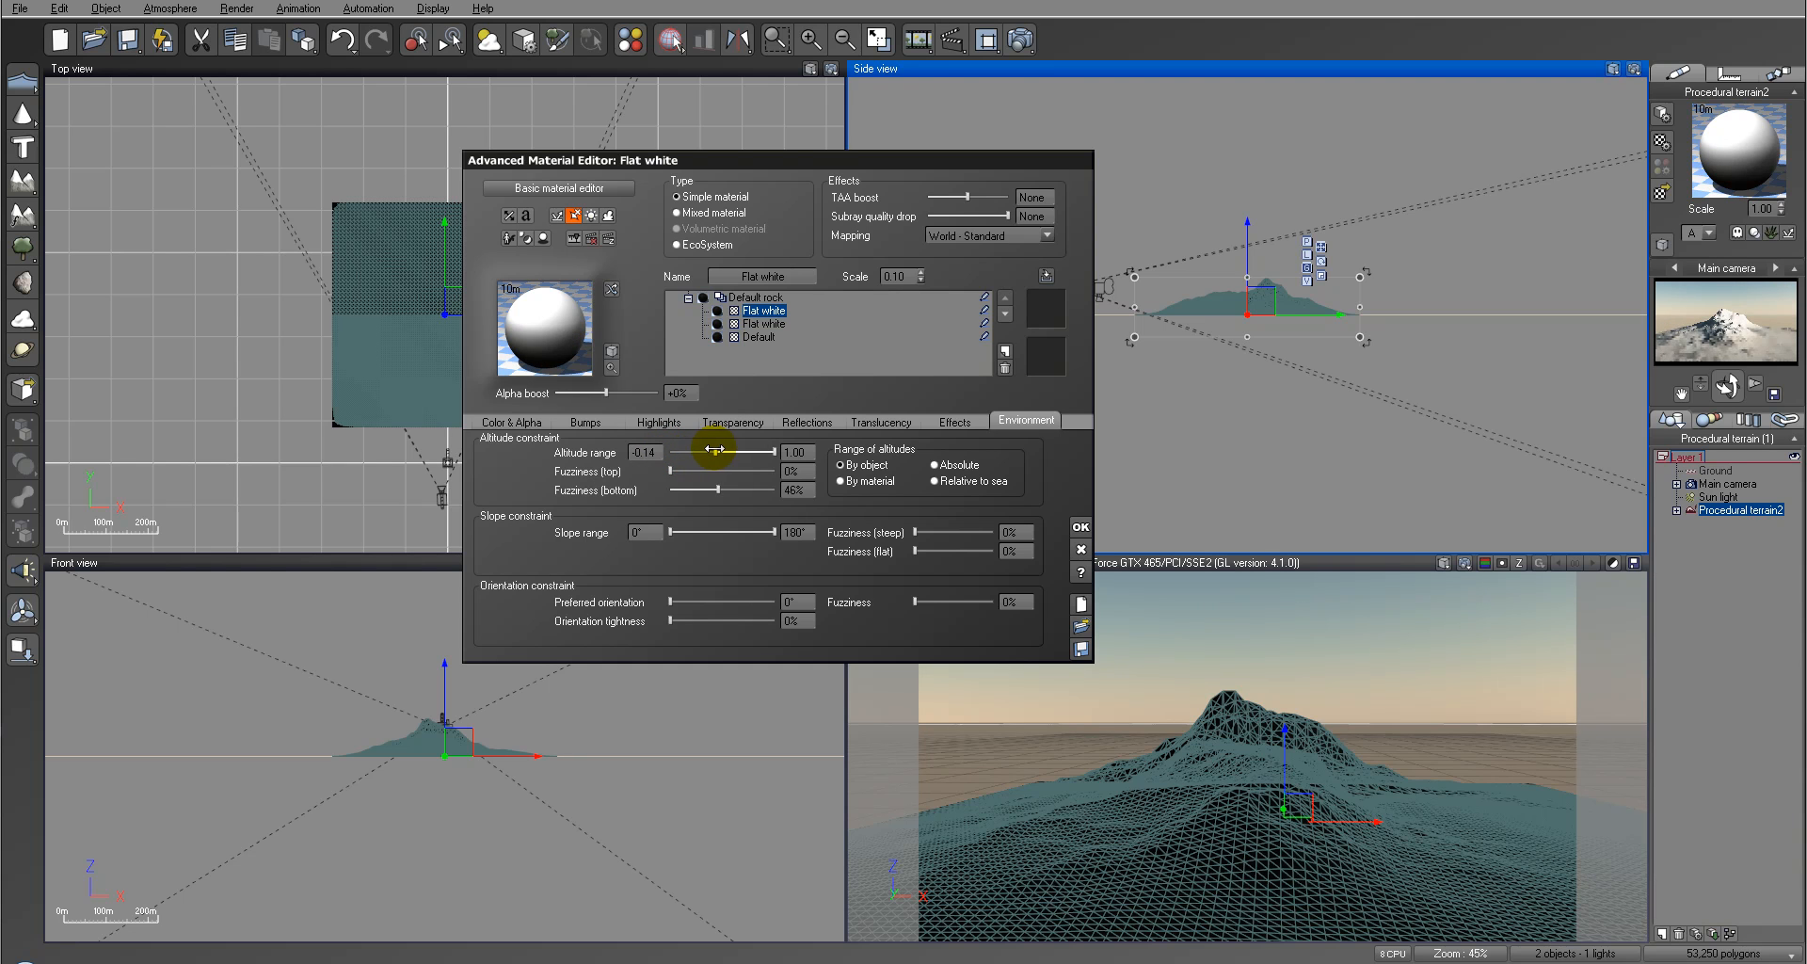
{"action": "mouse_move", "coordinate": [730, 454]}
{"action": "left_mouse_down"}
{"action": "mouse_move", "coordinate": [694, 490]}
{"action": "mouse_move", "coordinate": [737, 452]}
{"action": "left_mouse_up"}
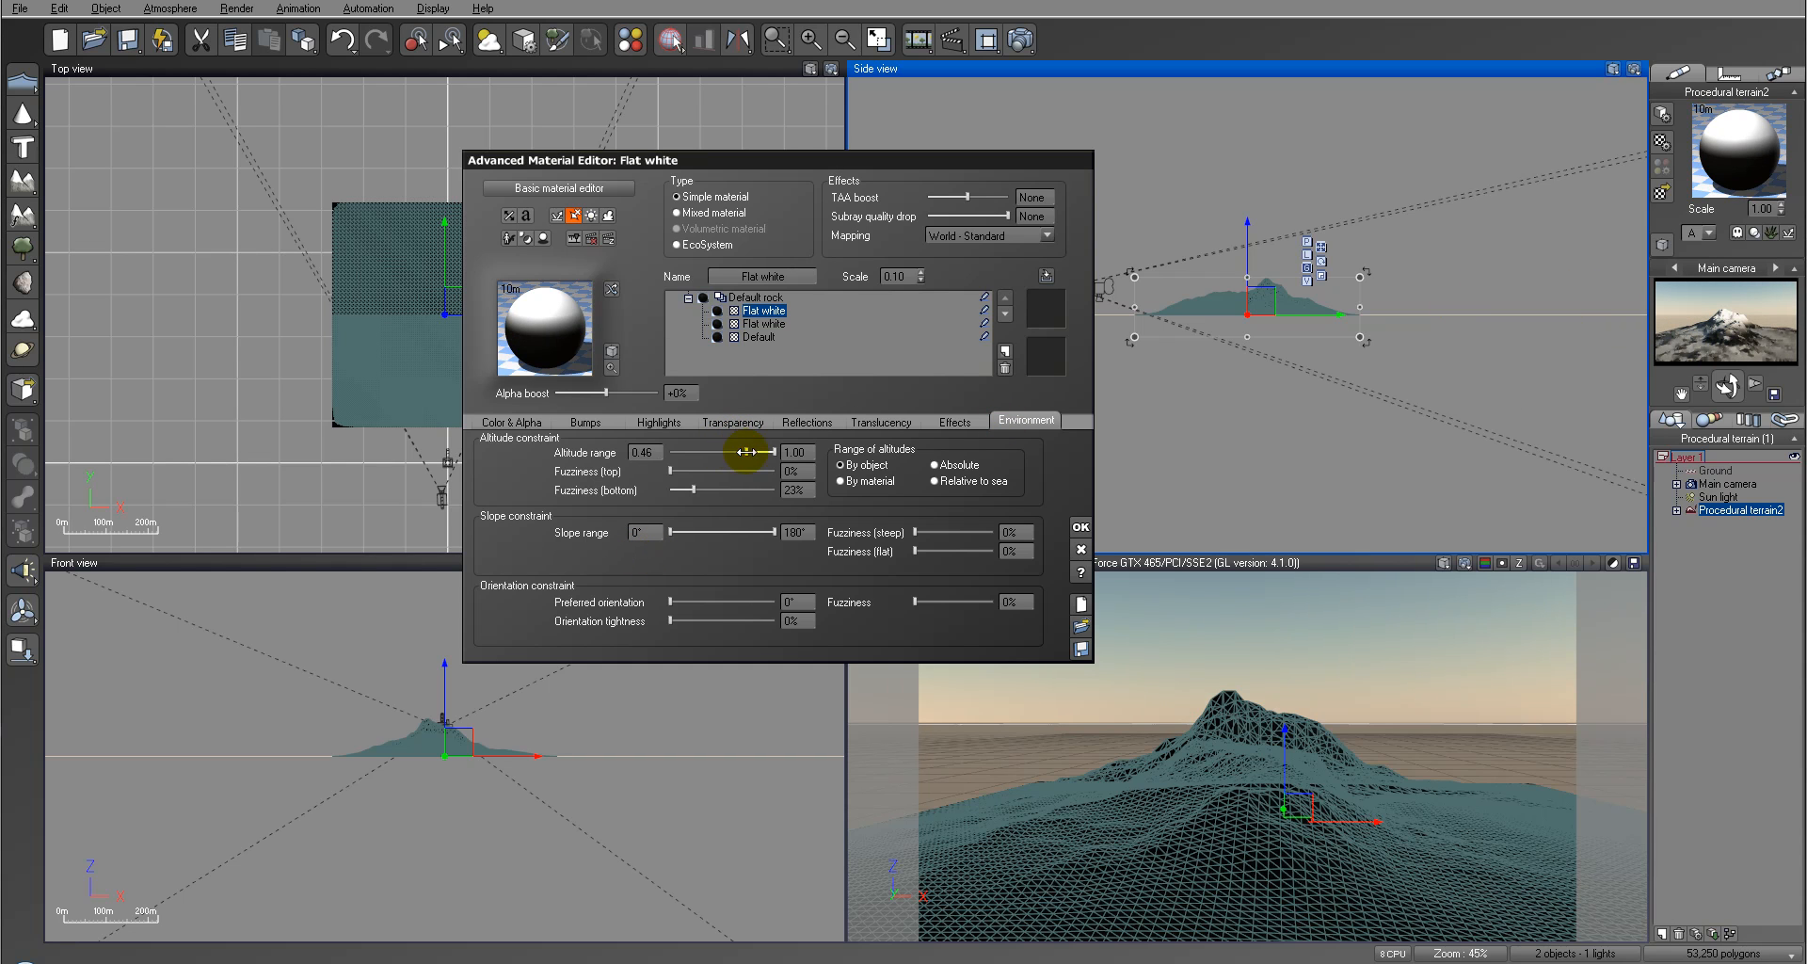
{"action": "left_click_drag", "start_coordinate": [693, 491], "coordinate": [696, 489]}
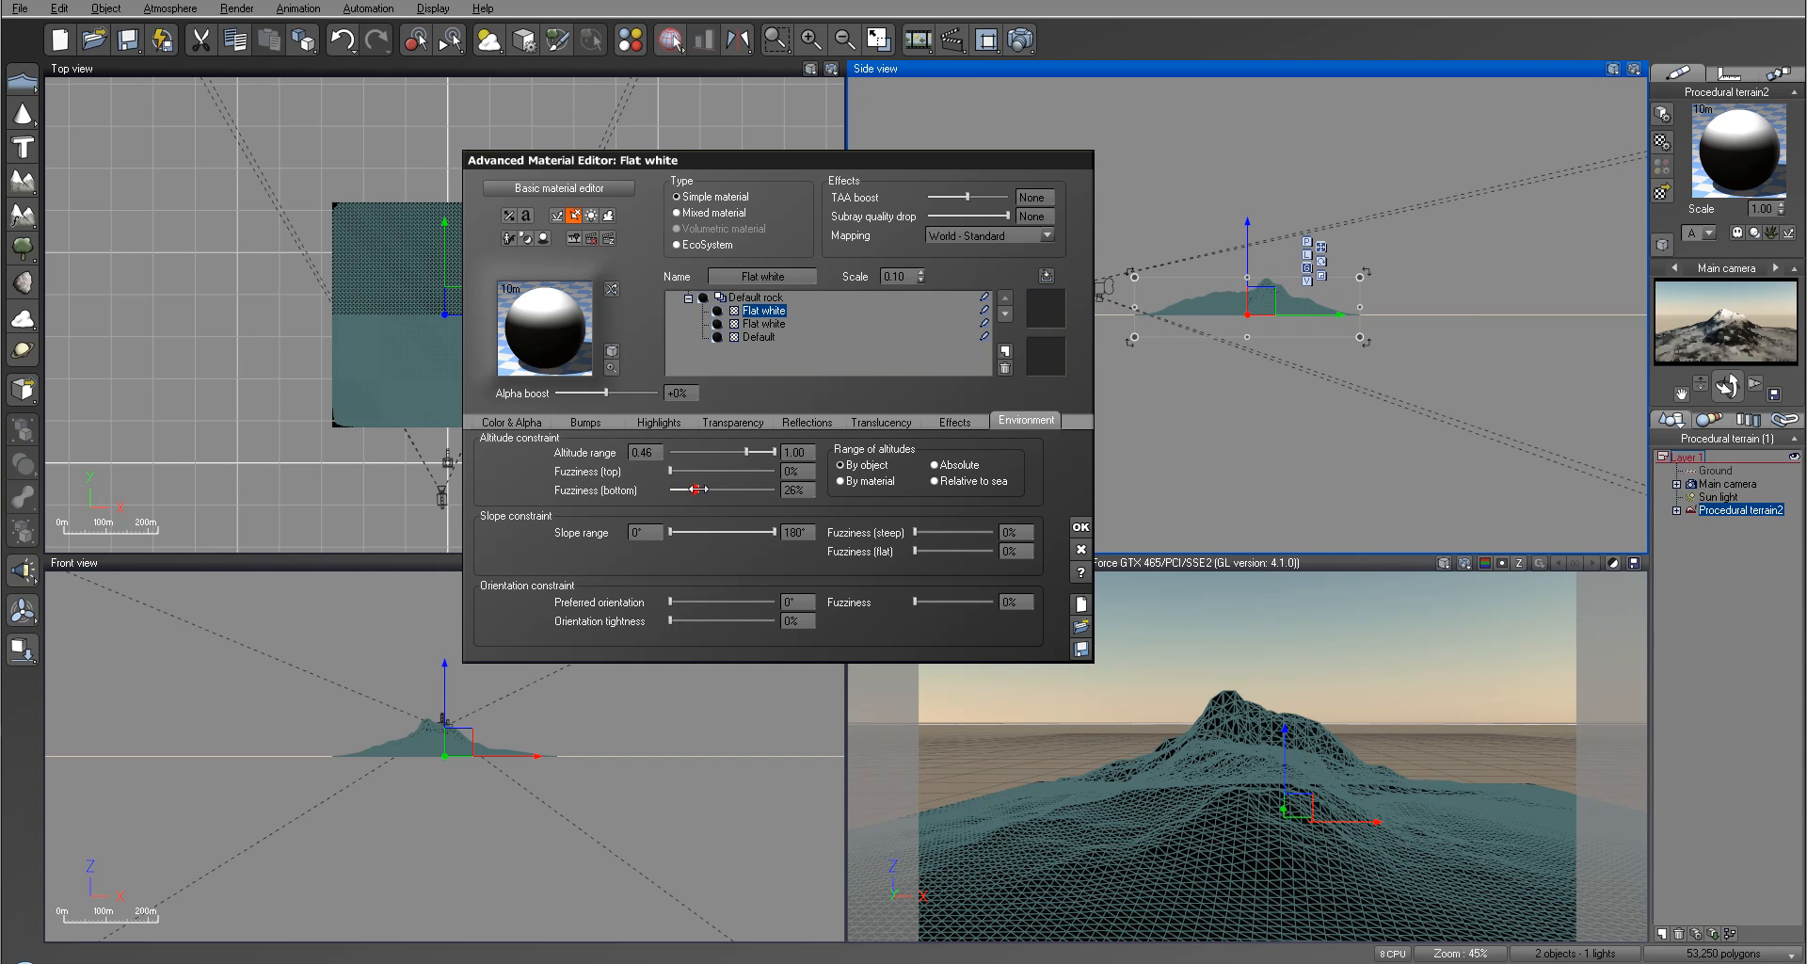
Step: Enable variable transparency for the upper Flat white layer and open its transparency production function for editing
{"action": "left_click", "coordinate": [736, 418]}
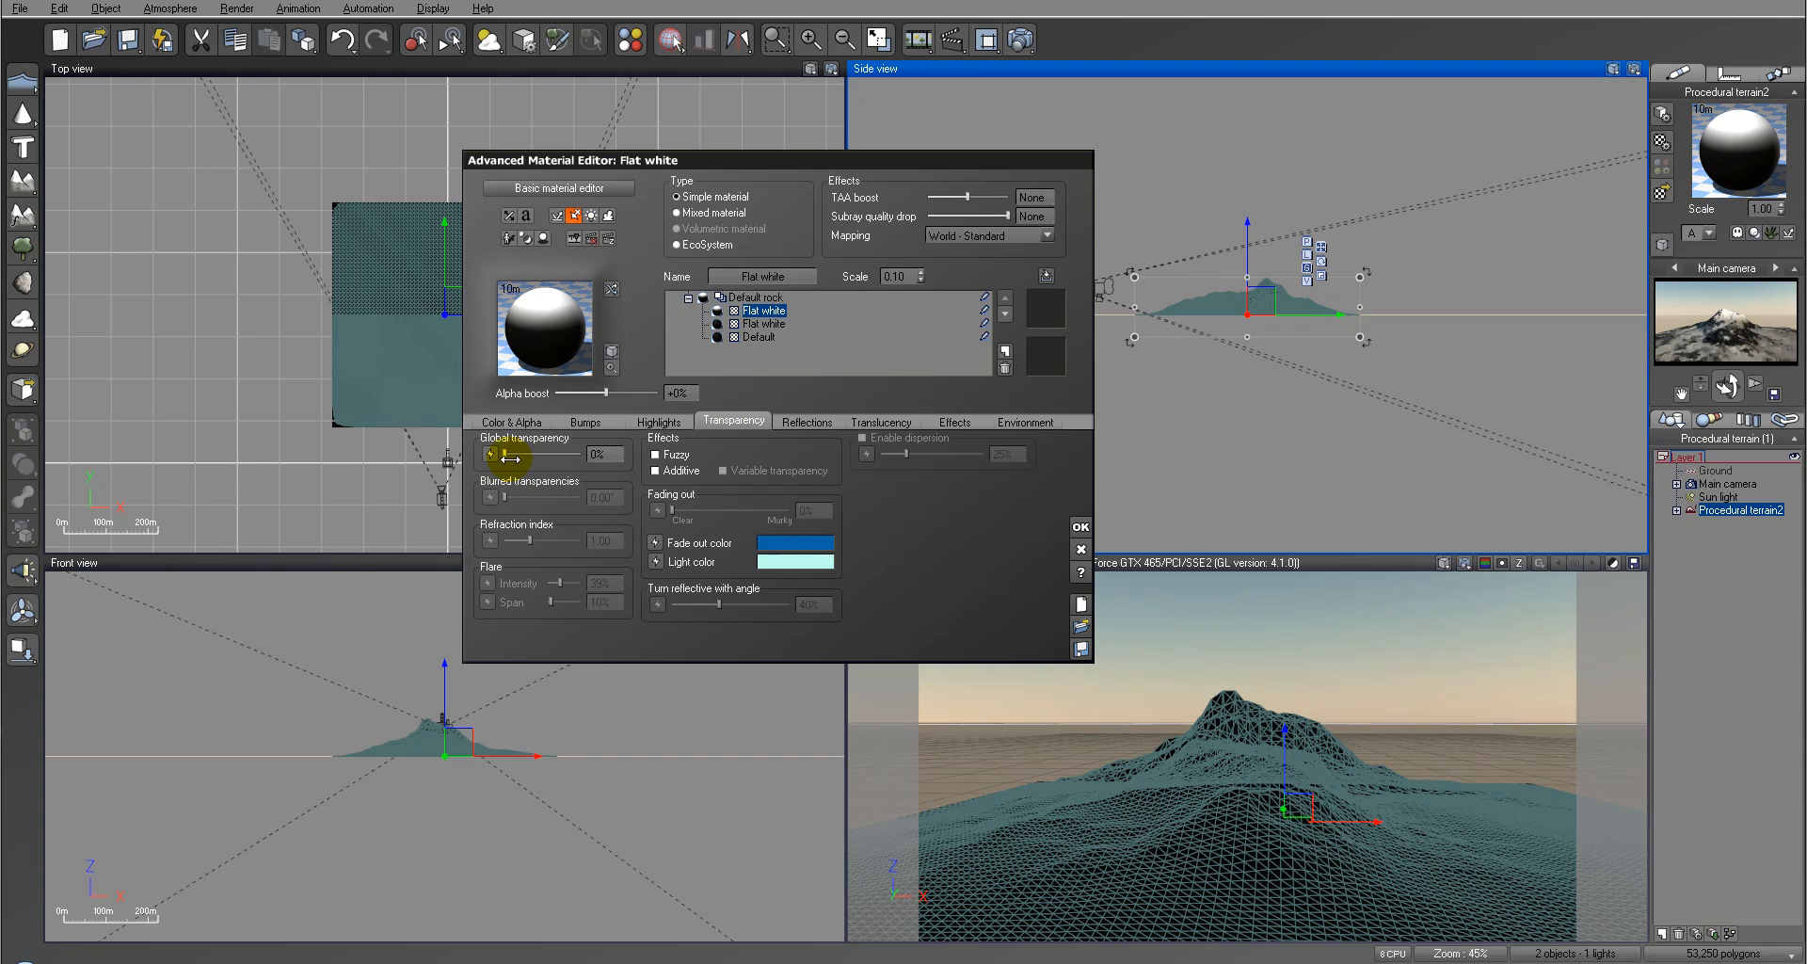
{"action": "left_click", "coordinate": [723, 470]}
{"action": "right_click", "coordinate": [916, 545]}
{"action": "left_click", "coordinate": [952, 552]}
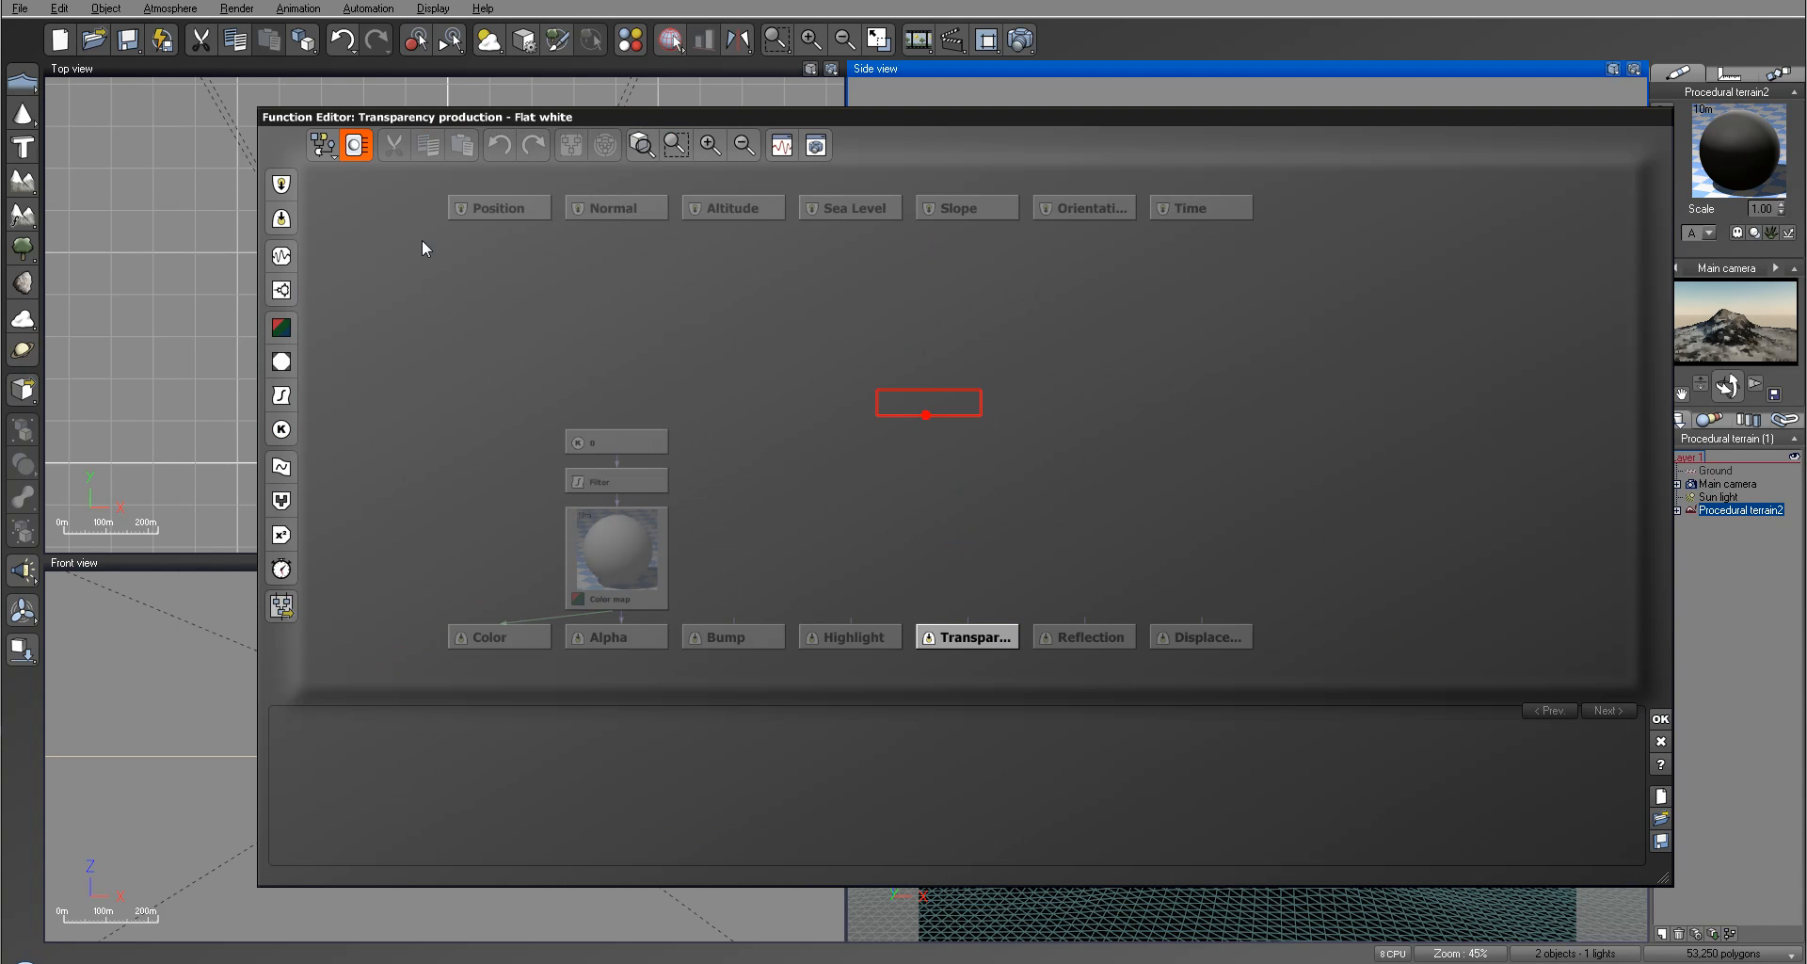
Step: Add an External Dependency input node to the transparency function and link it to the Procedural terrain2 / rought output
{"action": "left_click", "coordinate": [282, 219]}
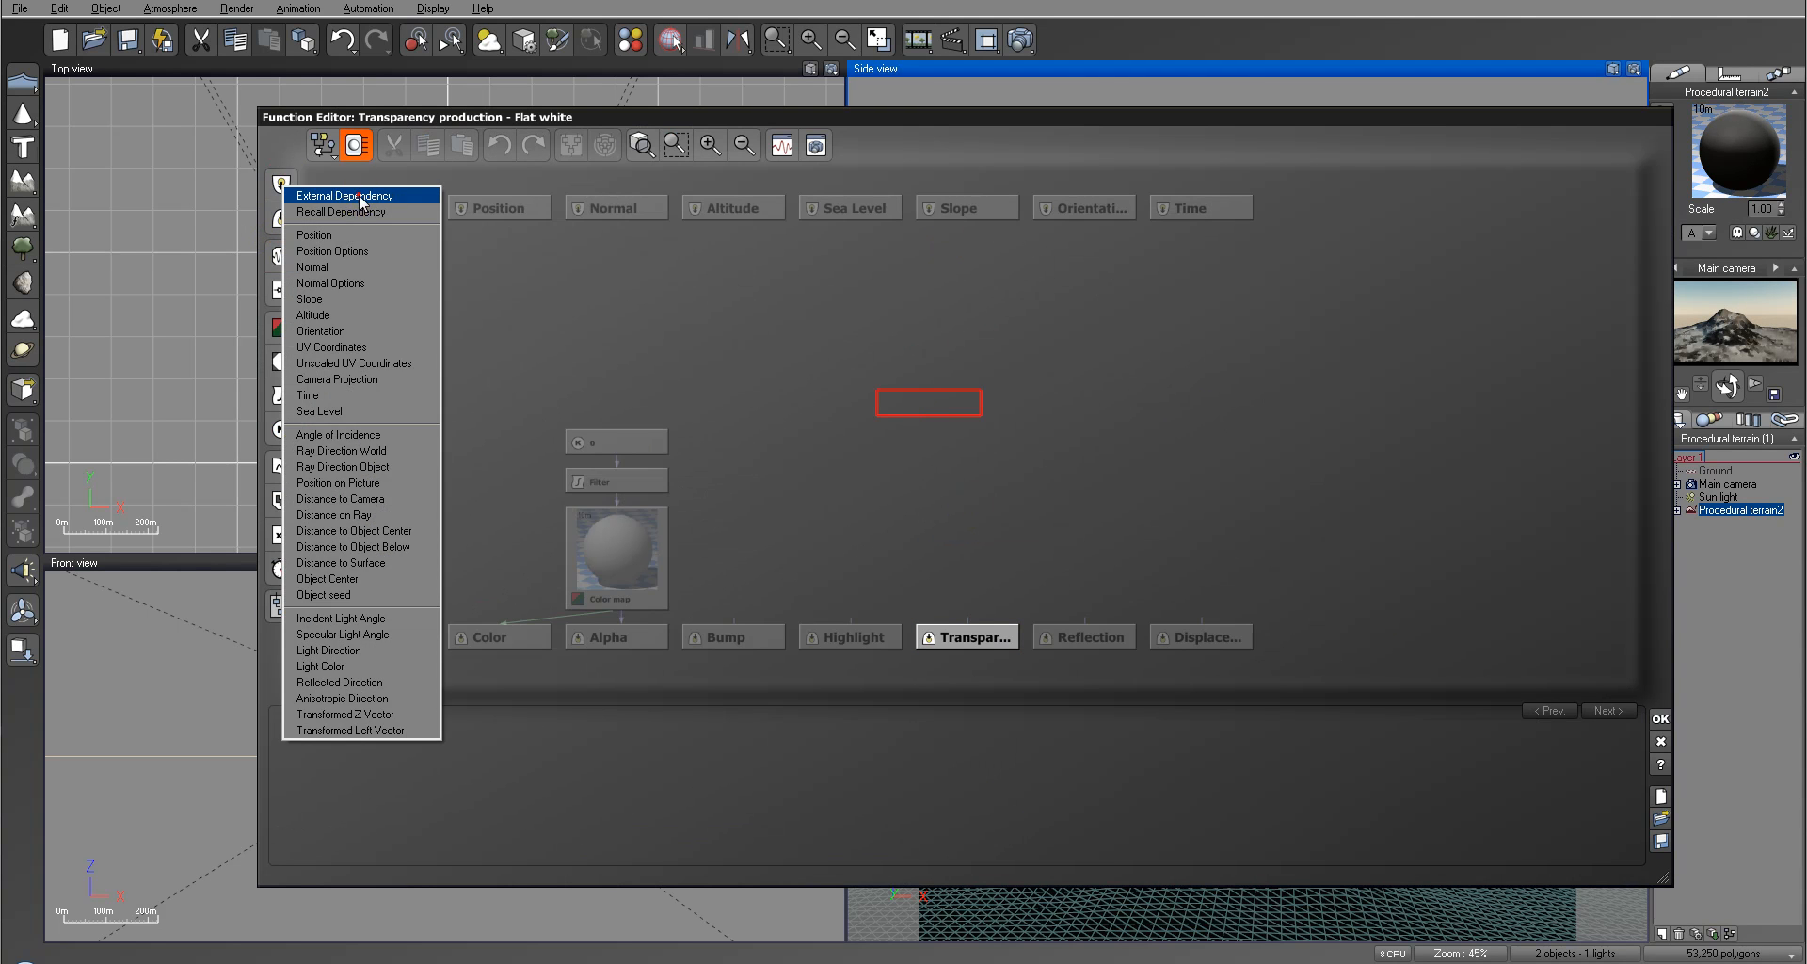
{"action": "left_click", "coordinate": [358, 188]}
{"action": "left_click", "coordinate": [651, 779]}
{"action": "mouse_move", "coordinate": [563, 888]}
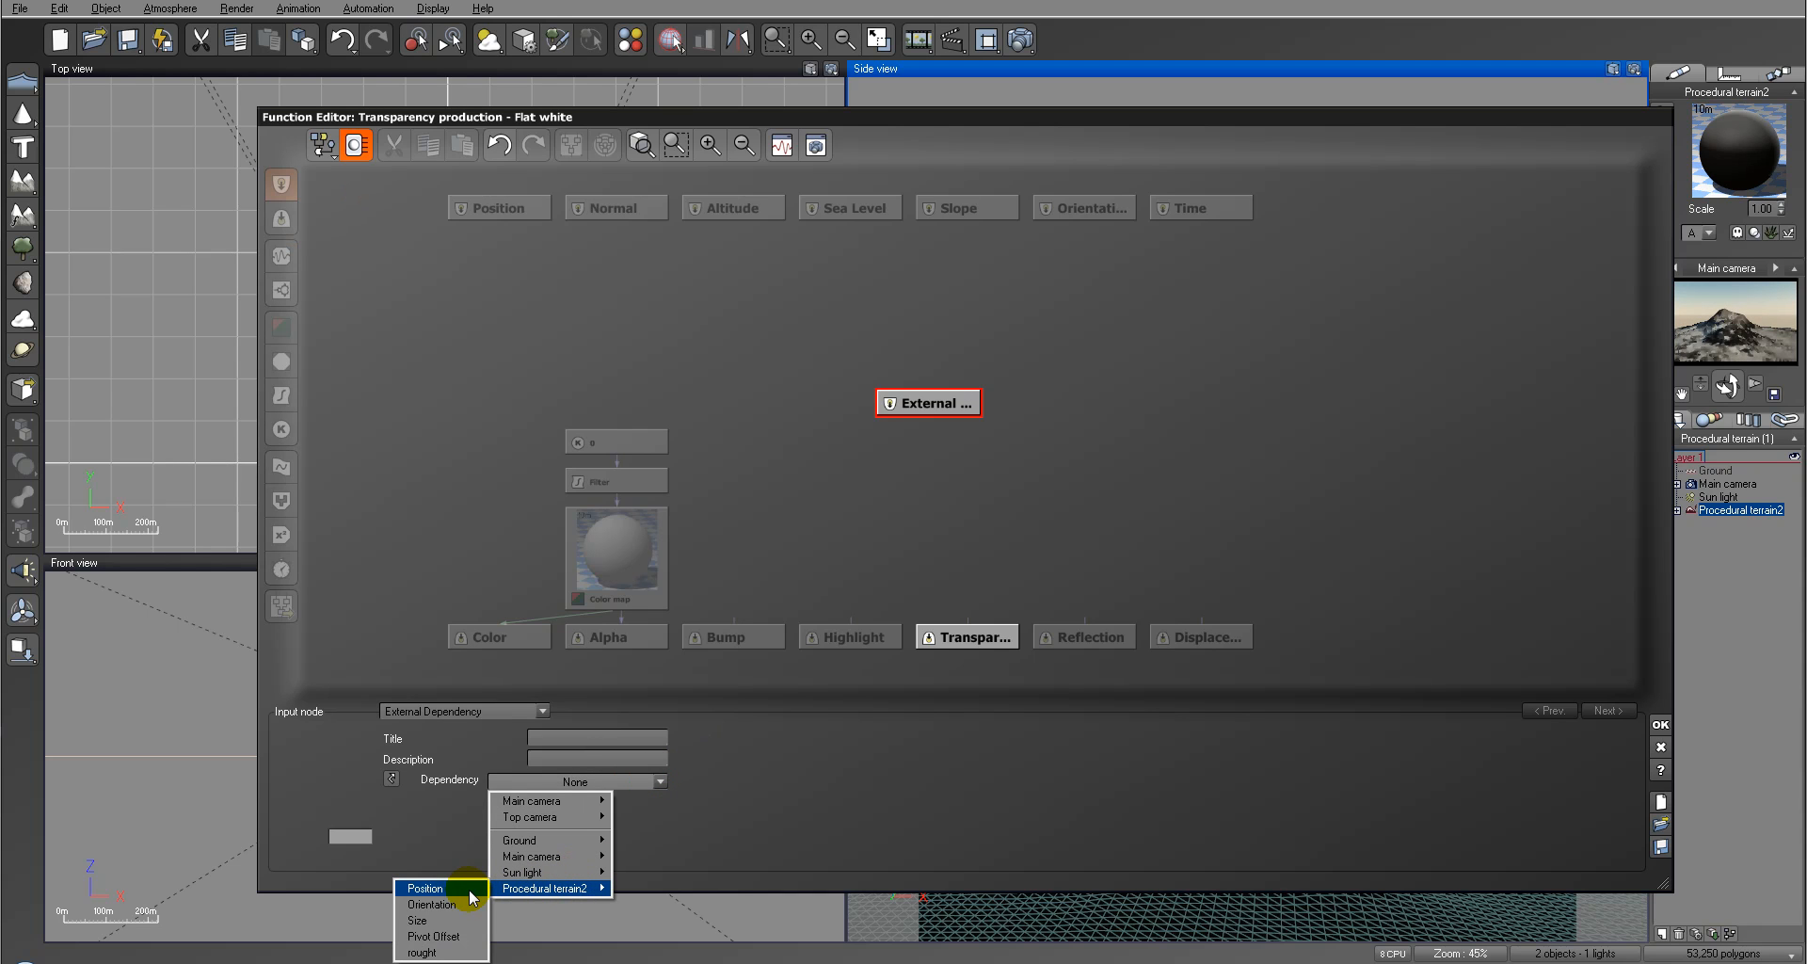
{"action": "left_click", "coordinate": [449, 952]}
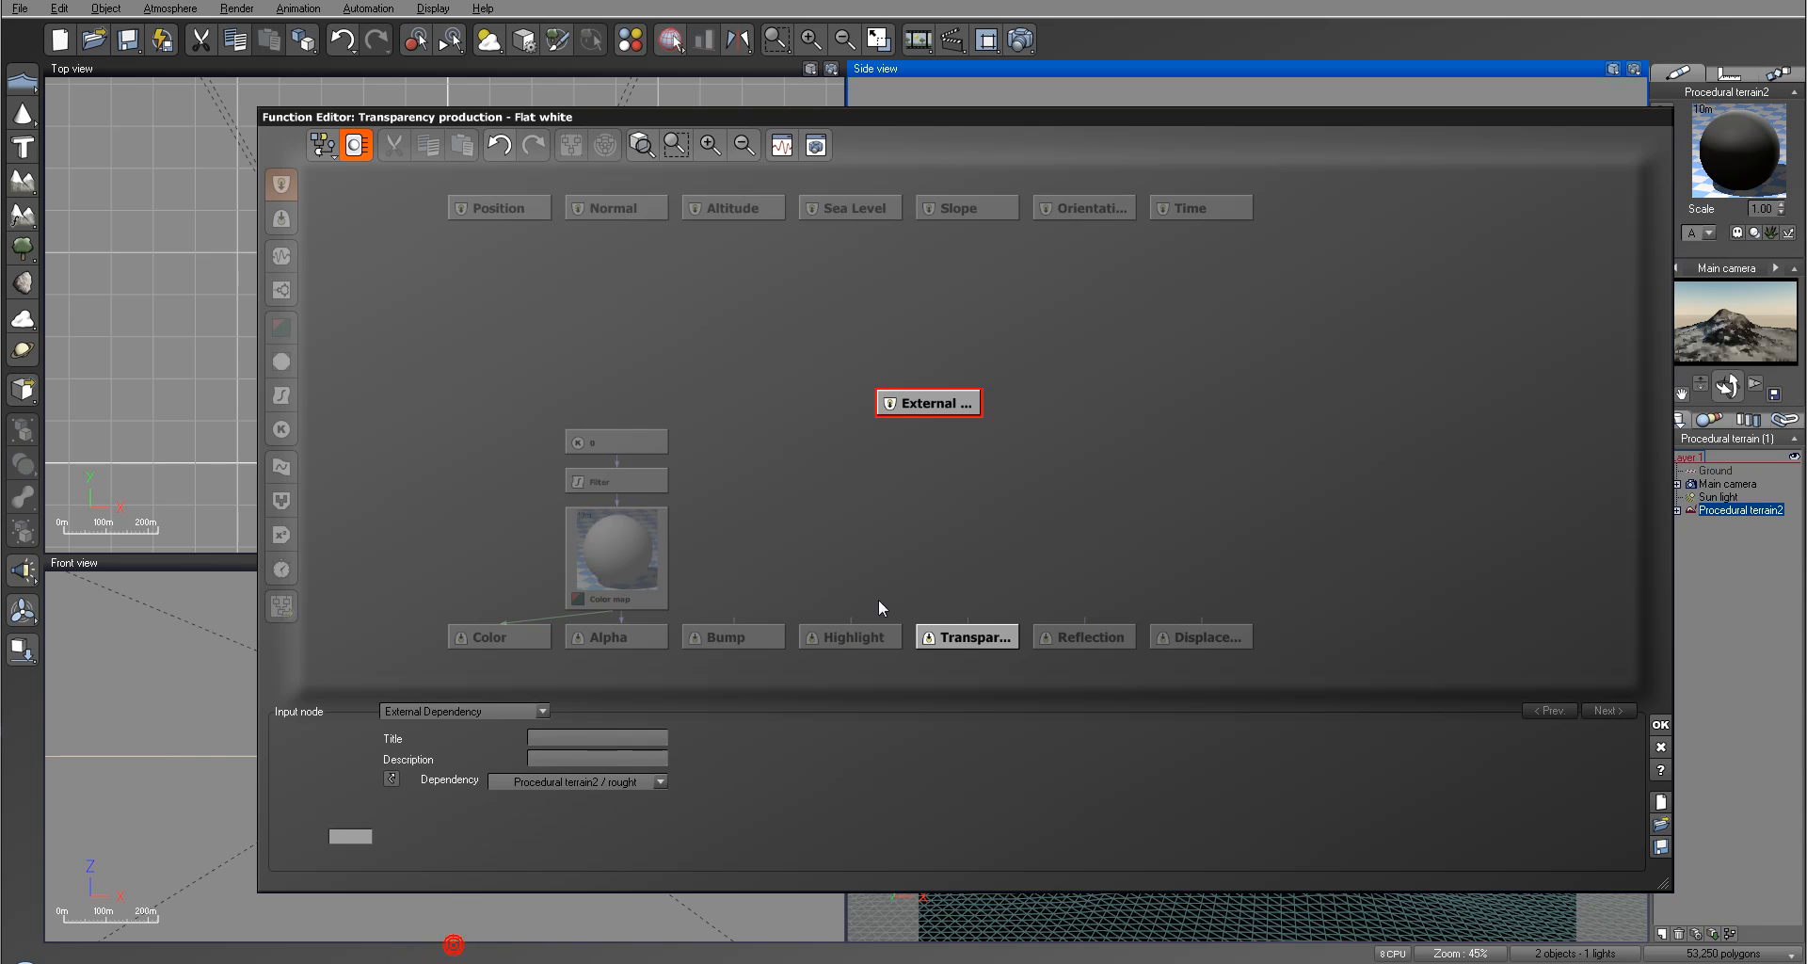
Step: Connect the external dependency to the Transparency output, accept the function and check the material in a render
{"action": "left_click", "coordinate": [964, 628]}
{"action": "left_click_drag", "start_coordinate": [969, 626], "coordinate": [928, 405]}
{"action": "left_click", "coordinate": [1662, 719]}
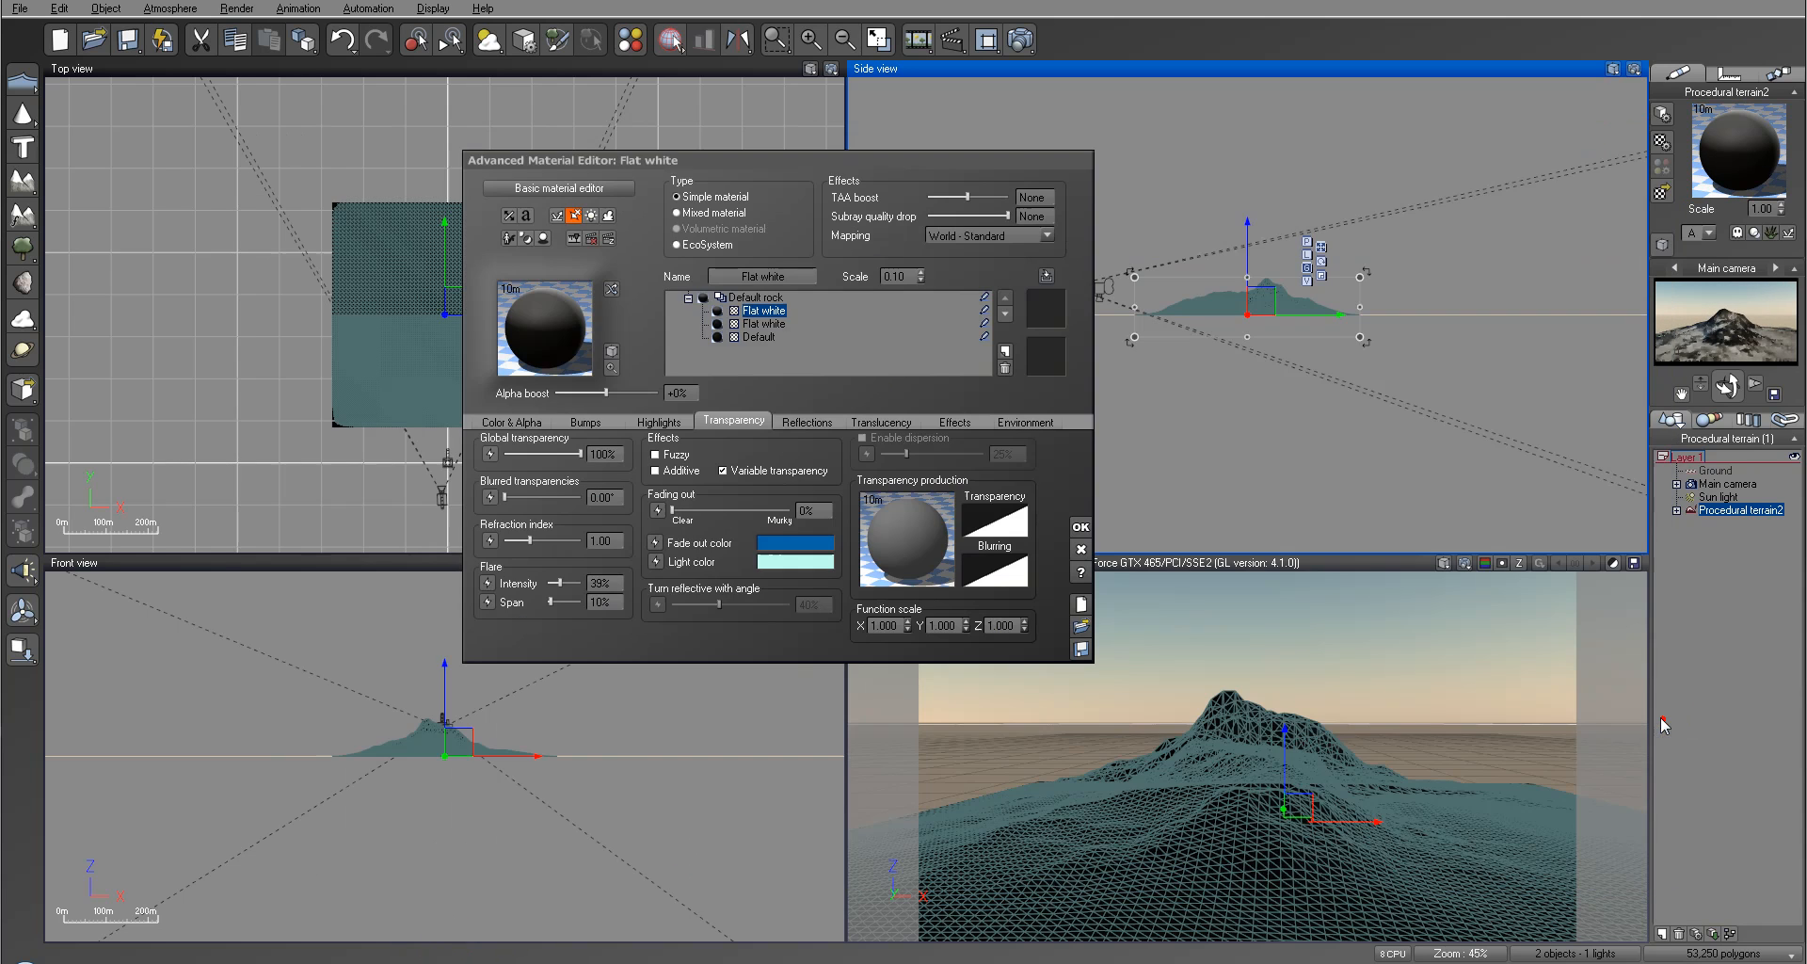
{"action": "left_click", "coordinate": [1022, 40]}
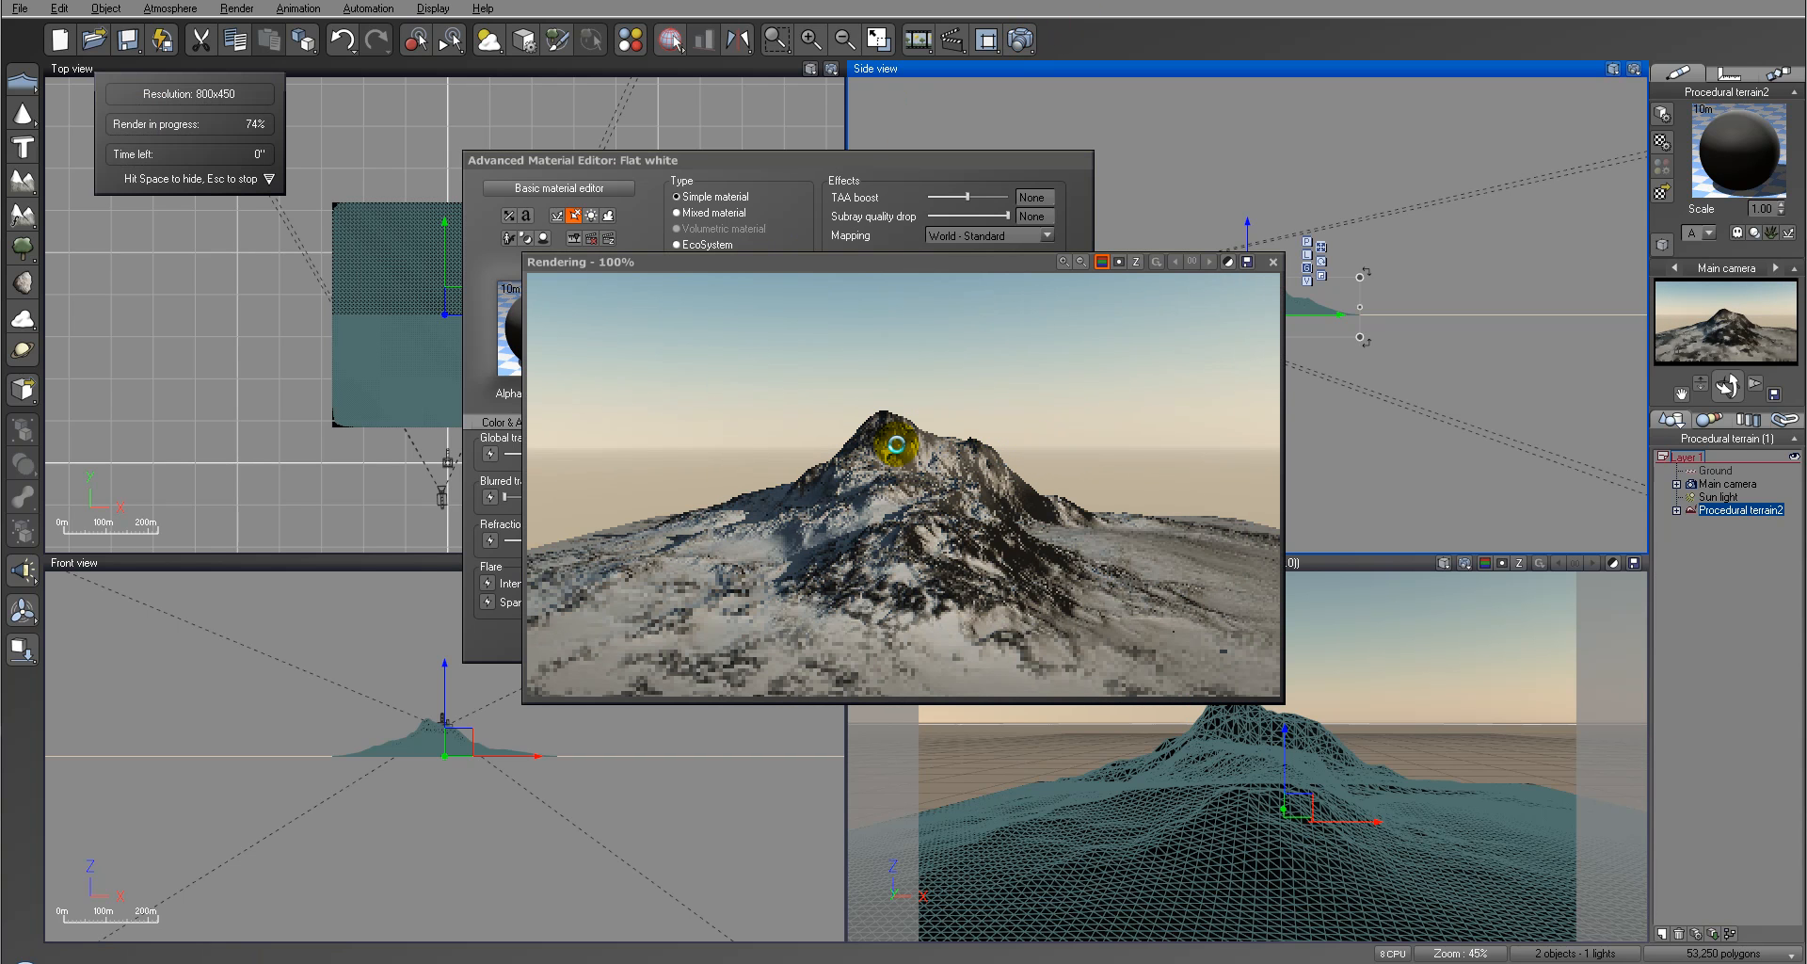
{"action": "left_click", "coordinate": [1273, 263]}
Step: Reopen the transparency function and insert a Filter node between the external dependency and the Transparency output
{"action": "right_click", "coordinate": [906, 537]}
{"action": "left_click", "coordinate": [929, 545]}
{"action": "left_click", "coordinate": [986, 461]}
{"action": "left_click", "coordinate": [975, 531]}
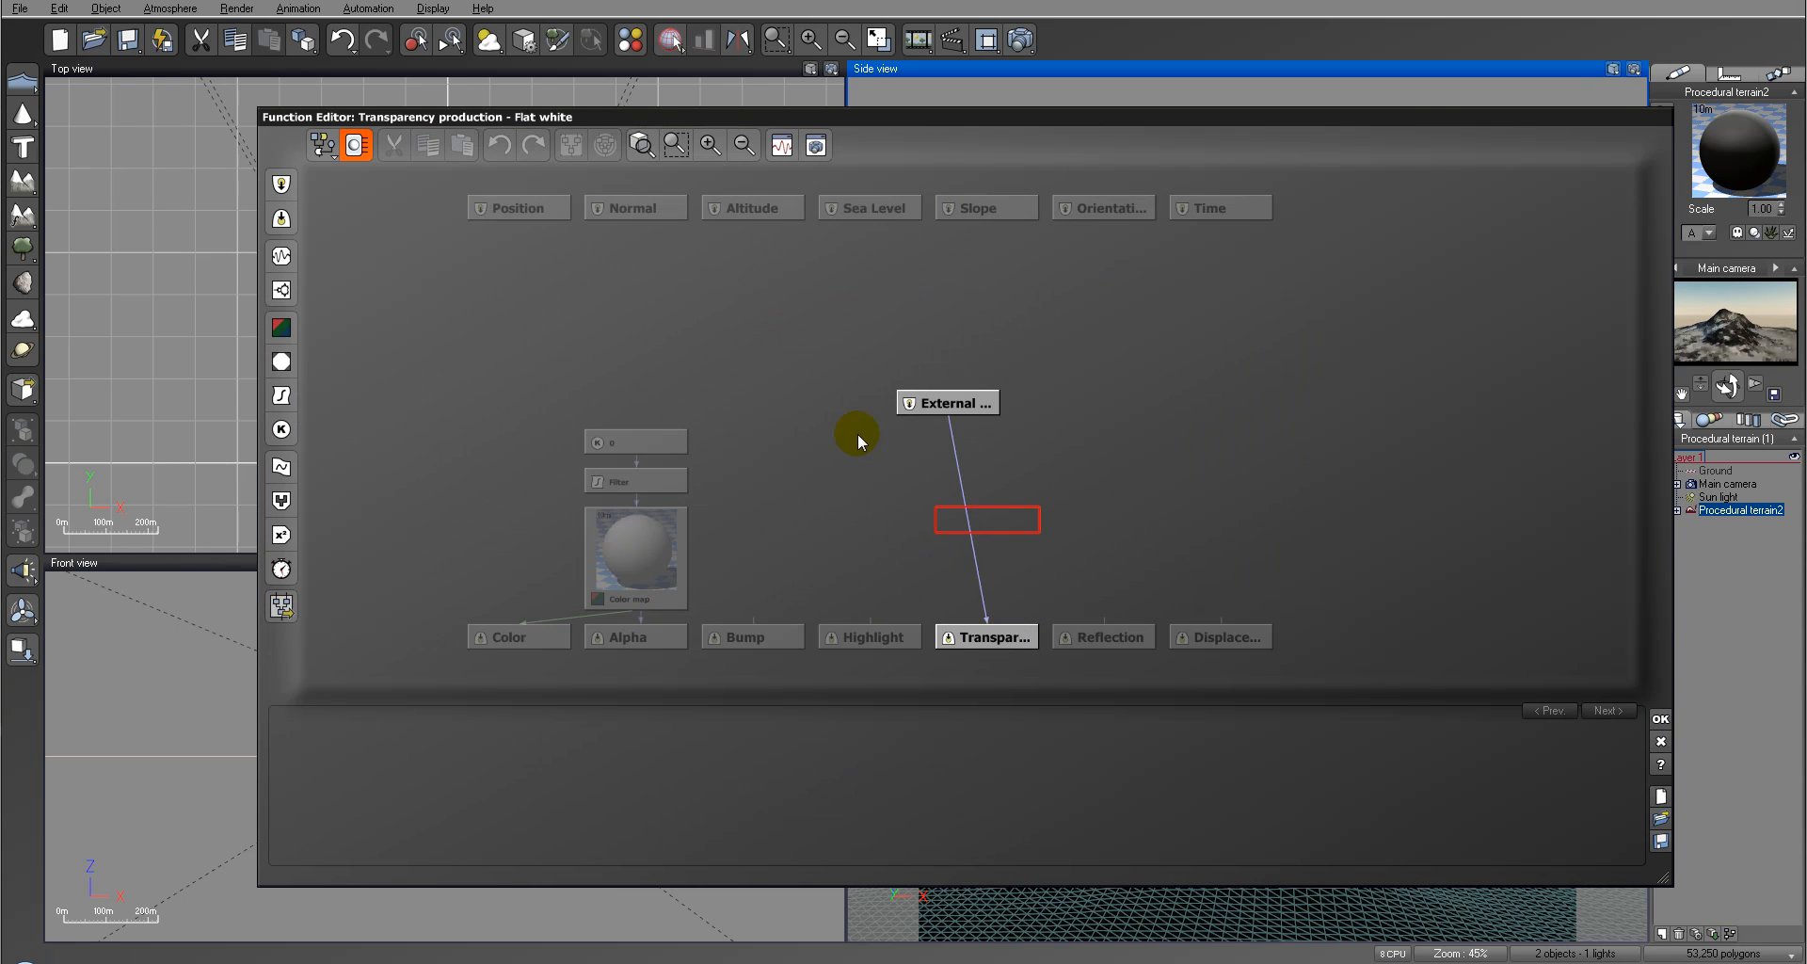
{"action": "left_click", "coordinate": [957, 464]}
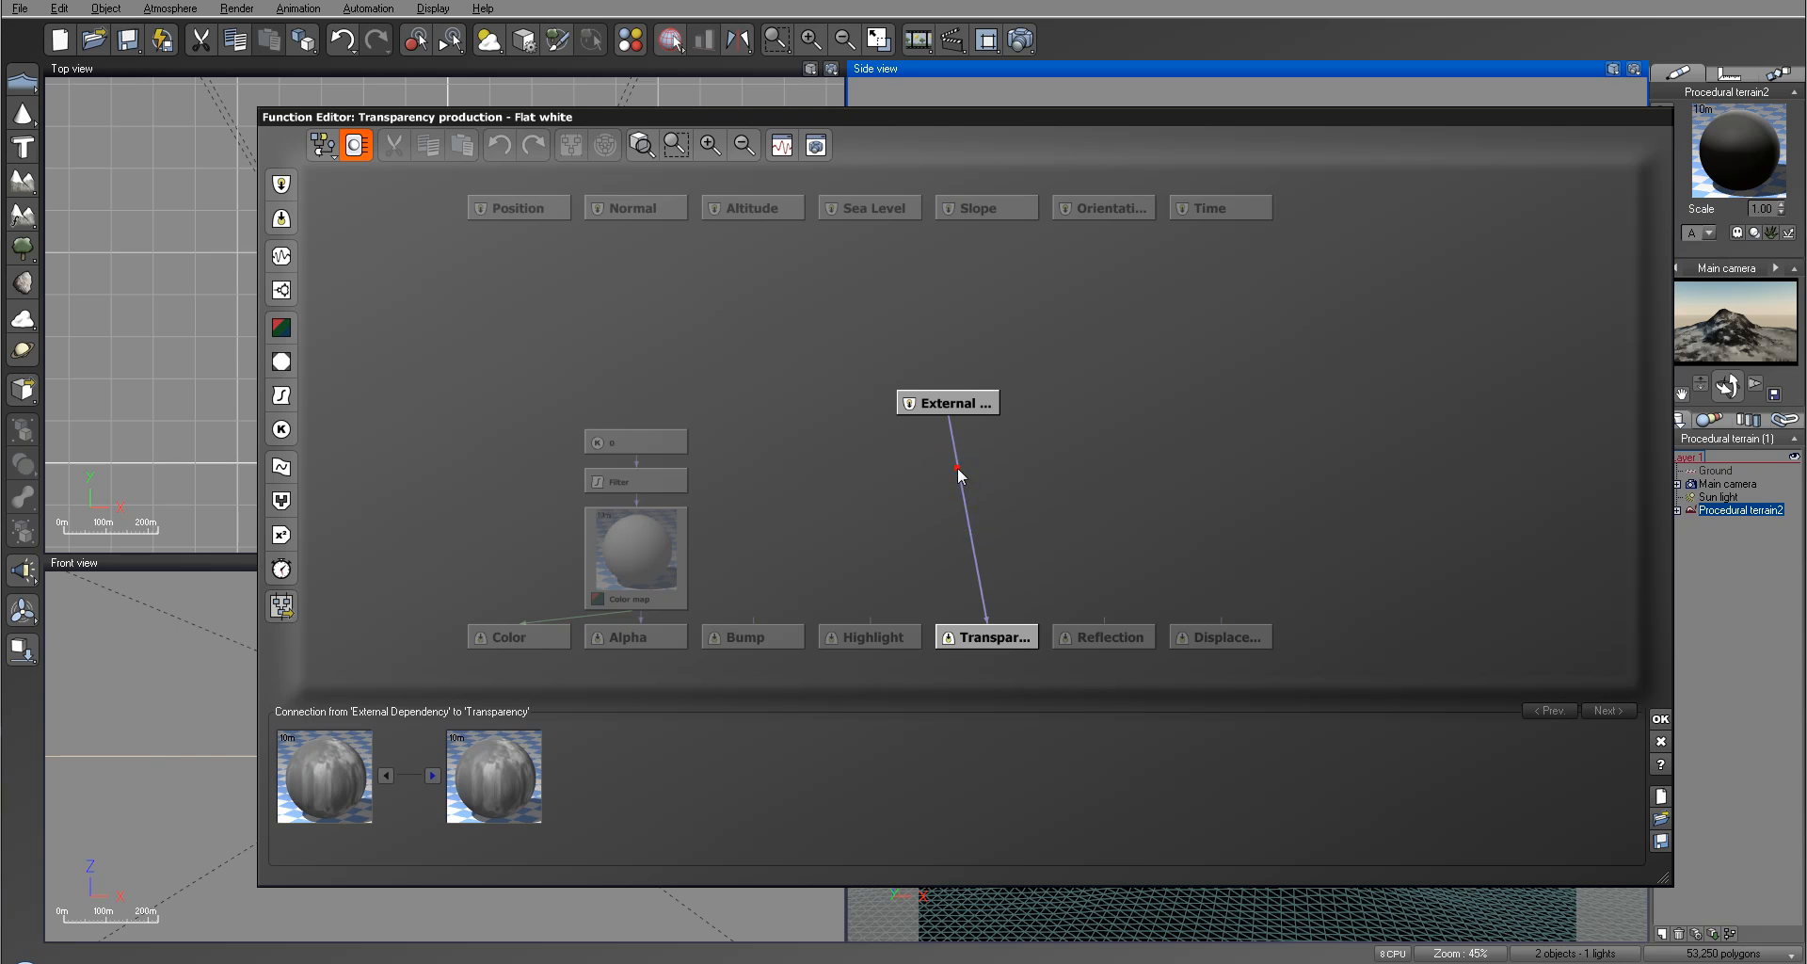
{"action": "left_click", "coordinate": [280, 395]}
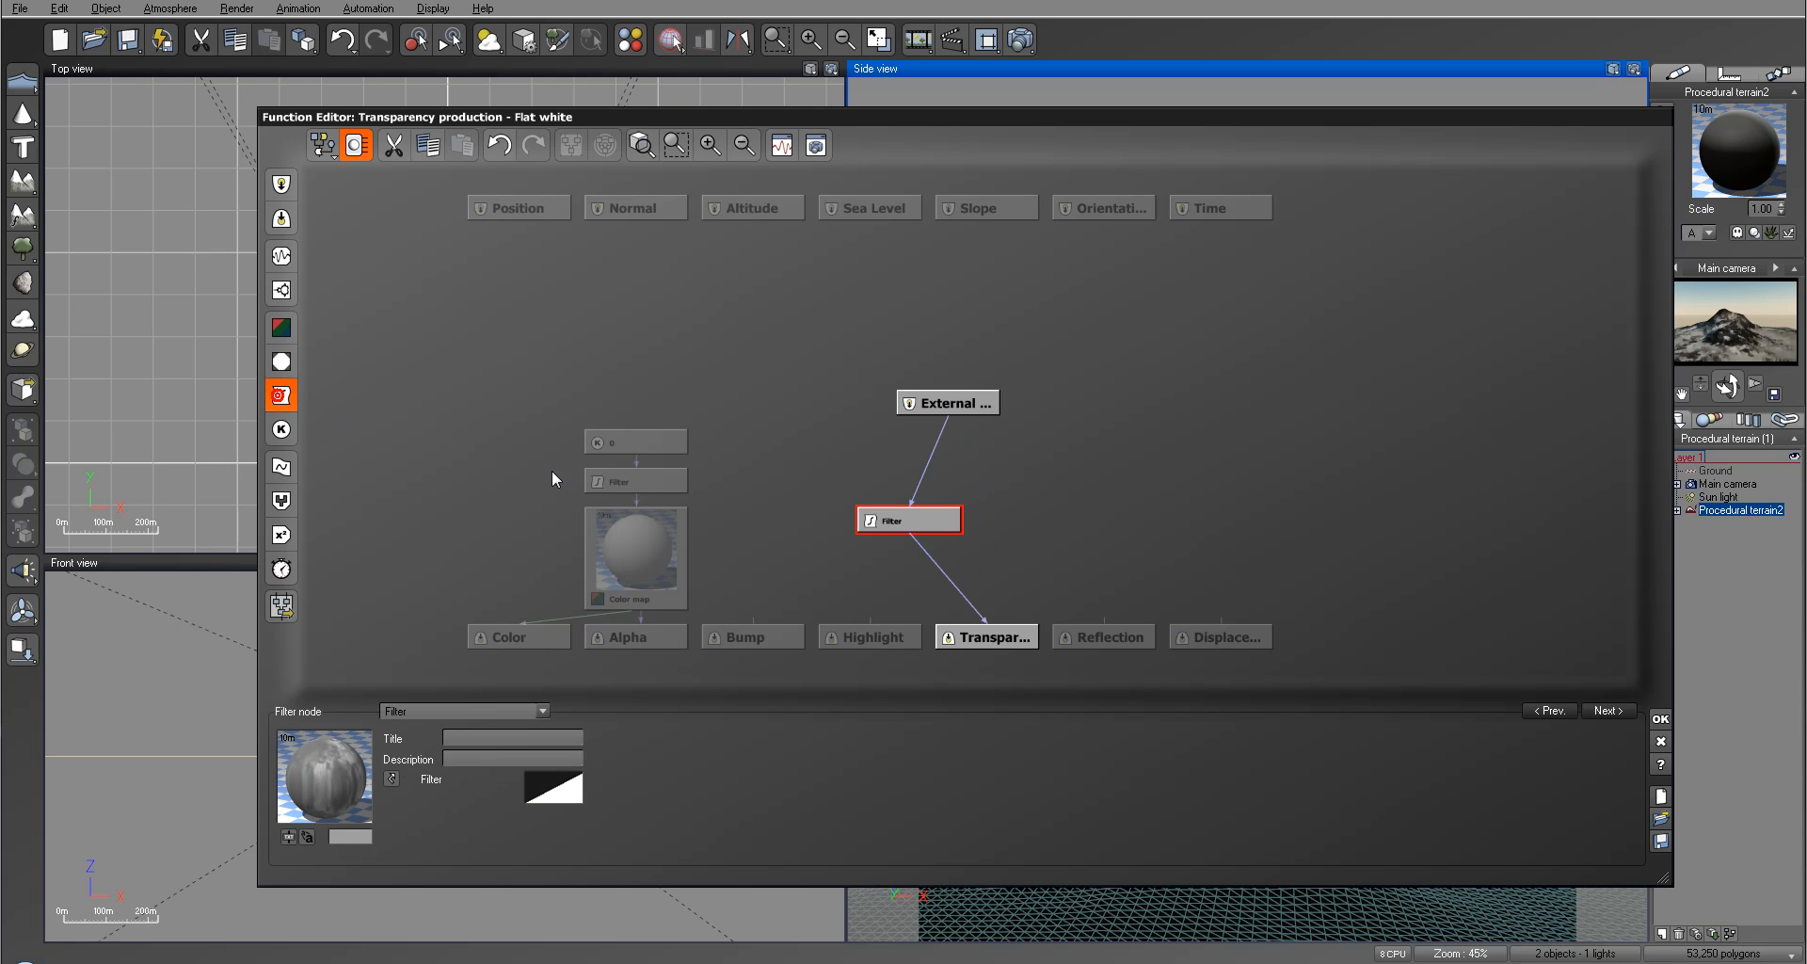
Step: Shape the transparency filter curve with one keypoint at X 0.7490, Y -0.6758, and accept the filter, function and material
{"action": "right_click", "coordinate": [556, 786]}
{"action": "left_click", "coordinate": [619, 801]}
{"action": "left_click_drag", "start_coordinate": [1414, 331], "coordinate": [1362, 293]}
{"action": "right_click_drag", "start_coordinate": [1397, 367], "coordinate": [1203, 375]}
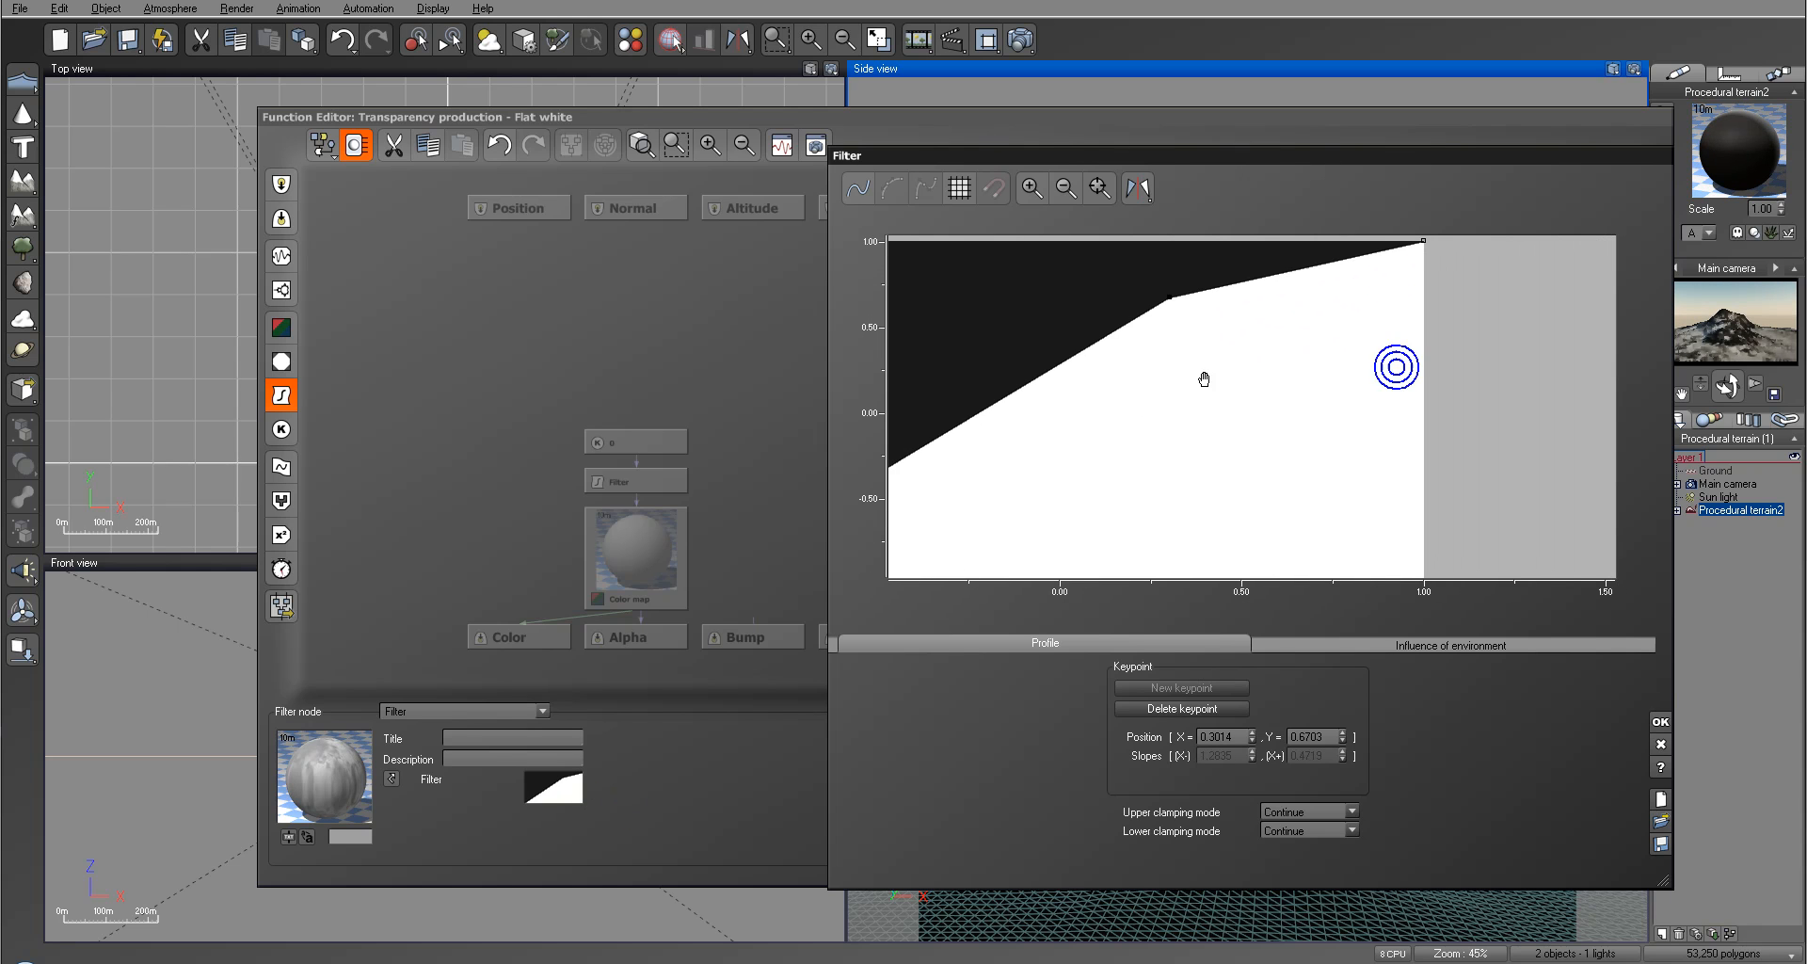
{"action": "left_click_drag", "start_coordinate": [1167, 301], "coordinate": [1247, 487]}
{"action": "right_click_drag", "start_coordinate": [1254, 465], "coordinate": [1215, 336]}
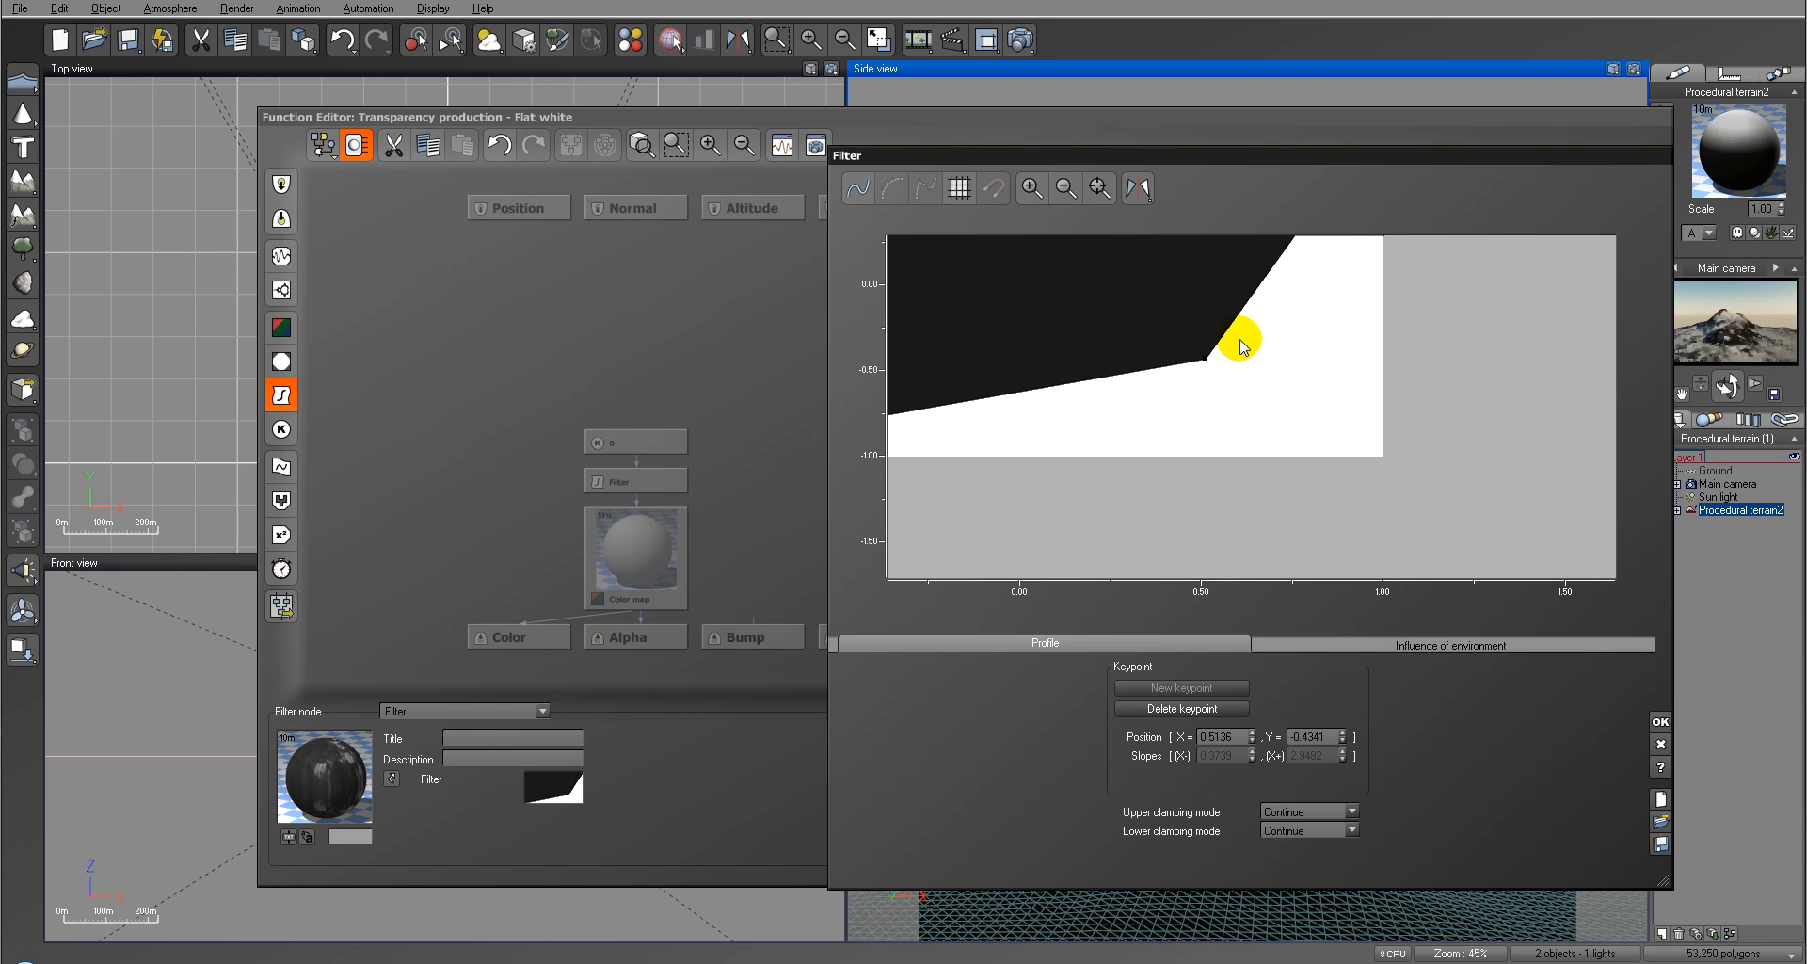
{"action": "left_click_drag", "start_coordinate": [1202, 360], "coordinate": [1292, 399]}
{"action": "left_click", "coordinate": [1751, 324]}
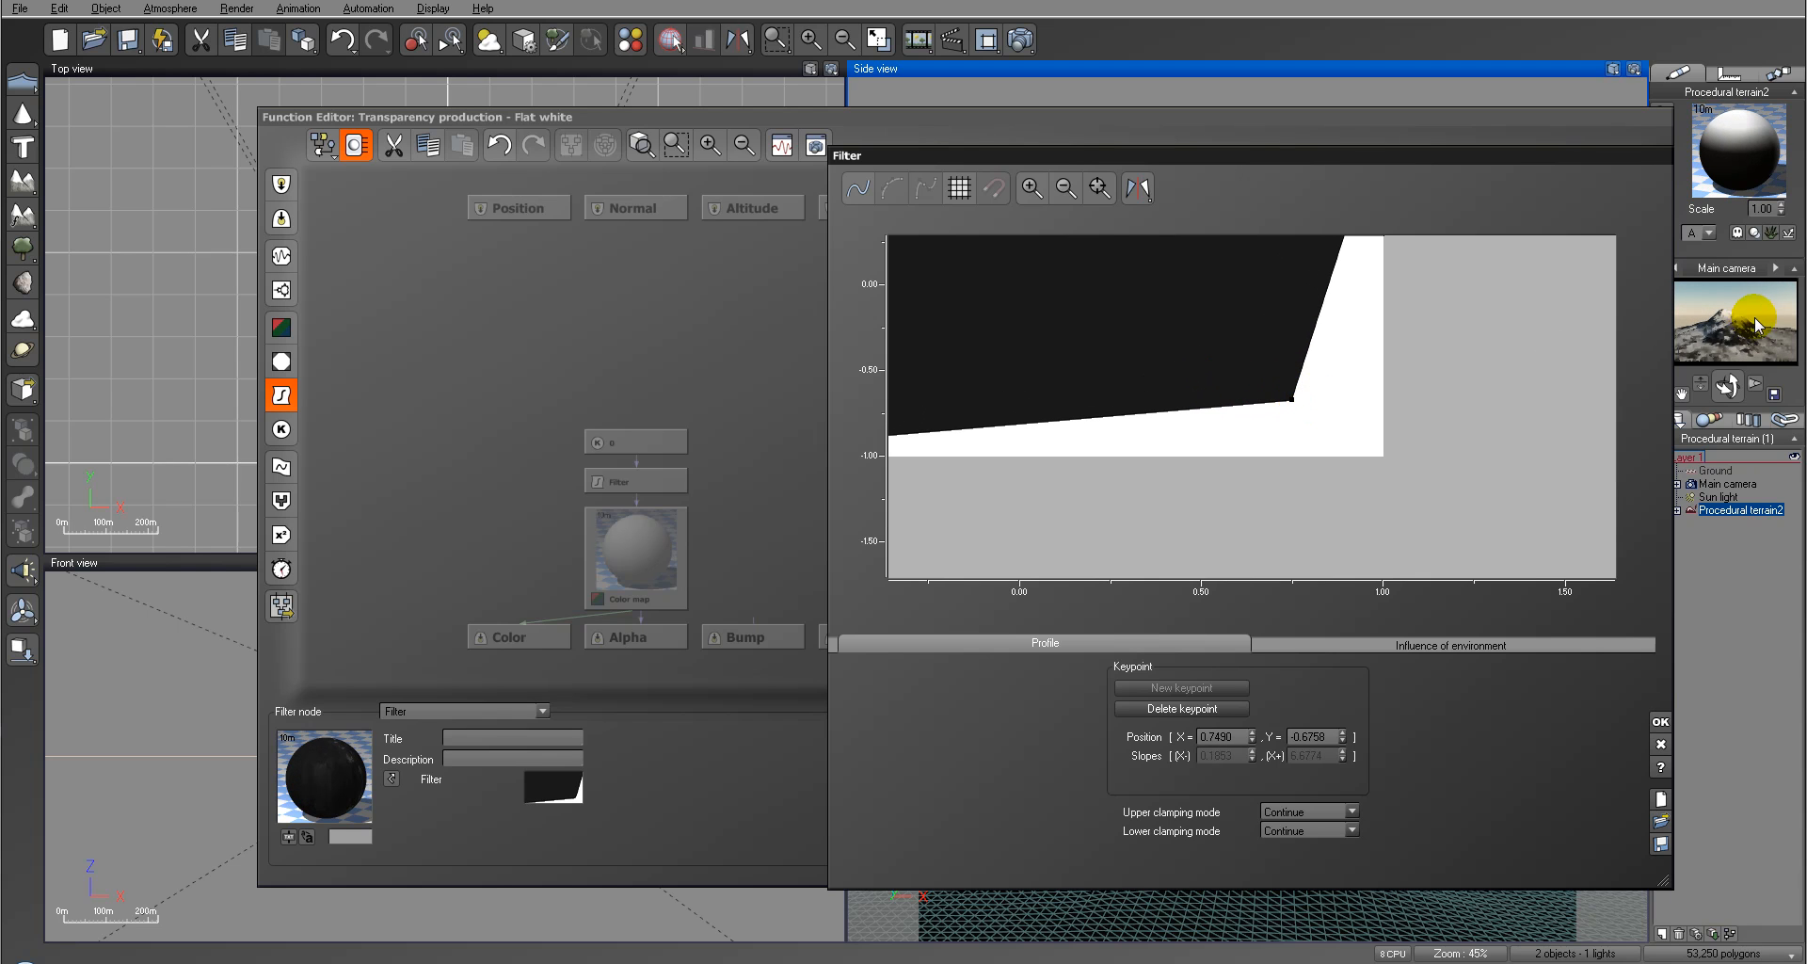
{"action": "left_click", "coordinate": [1658, 721]}
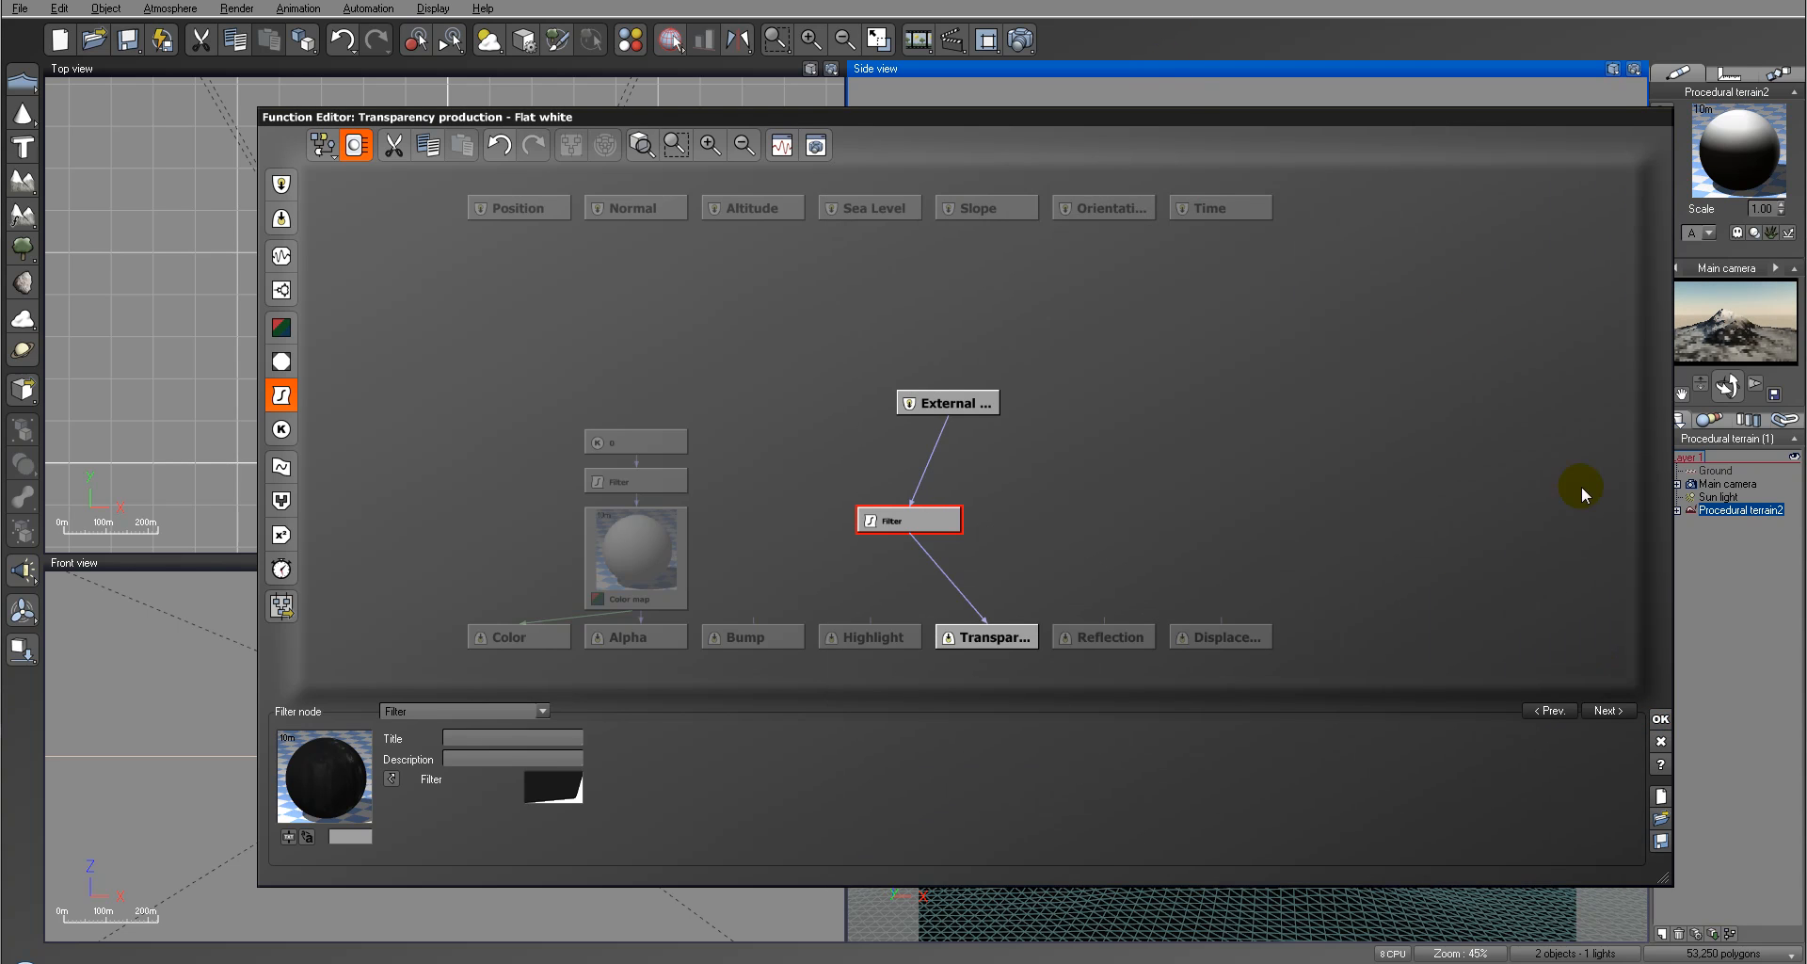
{"action": "left_click", "coordinate": [1662, 722]}
{"action": "left_click", "coordinate": [1083, 498]}
Step: Deselect the terrain, render the scene to check the filtered upper white layer and close the render
{"action": "left_click", "coordinate": [1144, 415]}
{"action": "key", "text": "F9"}
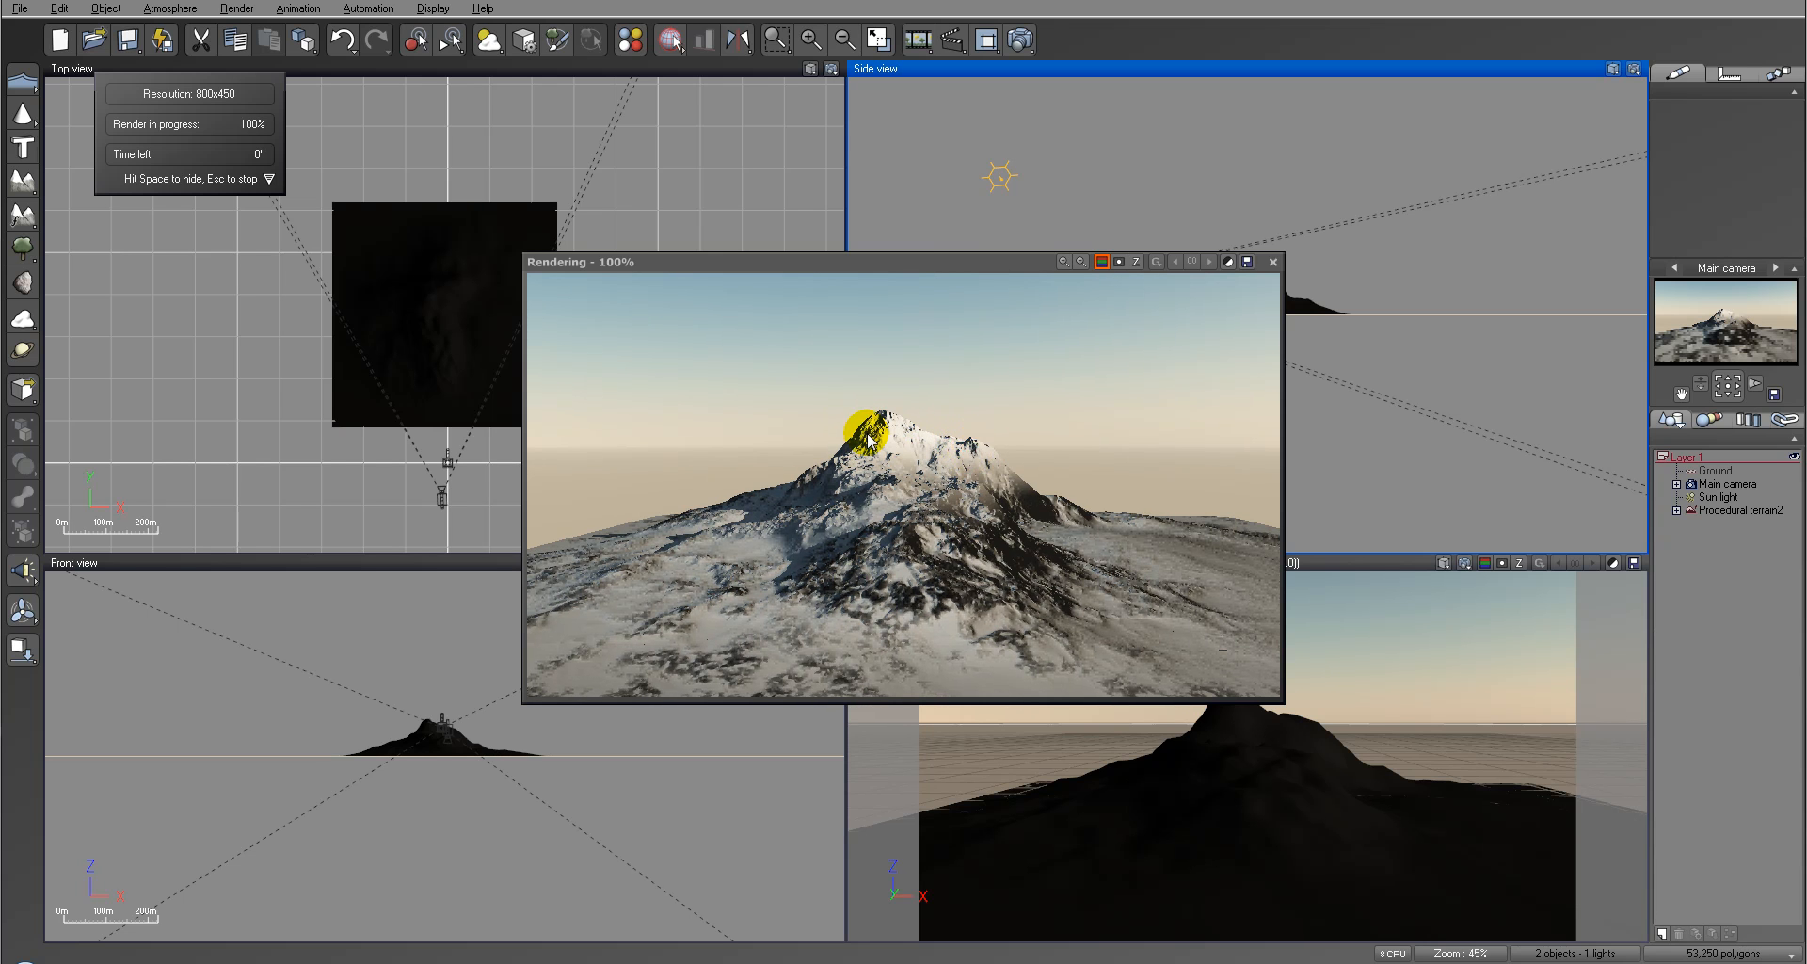
{"action": "left_click", "coordinate": [1071, 554]}
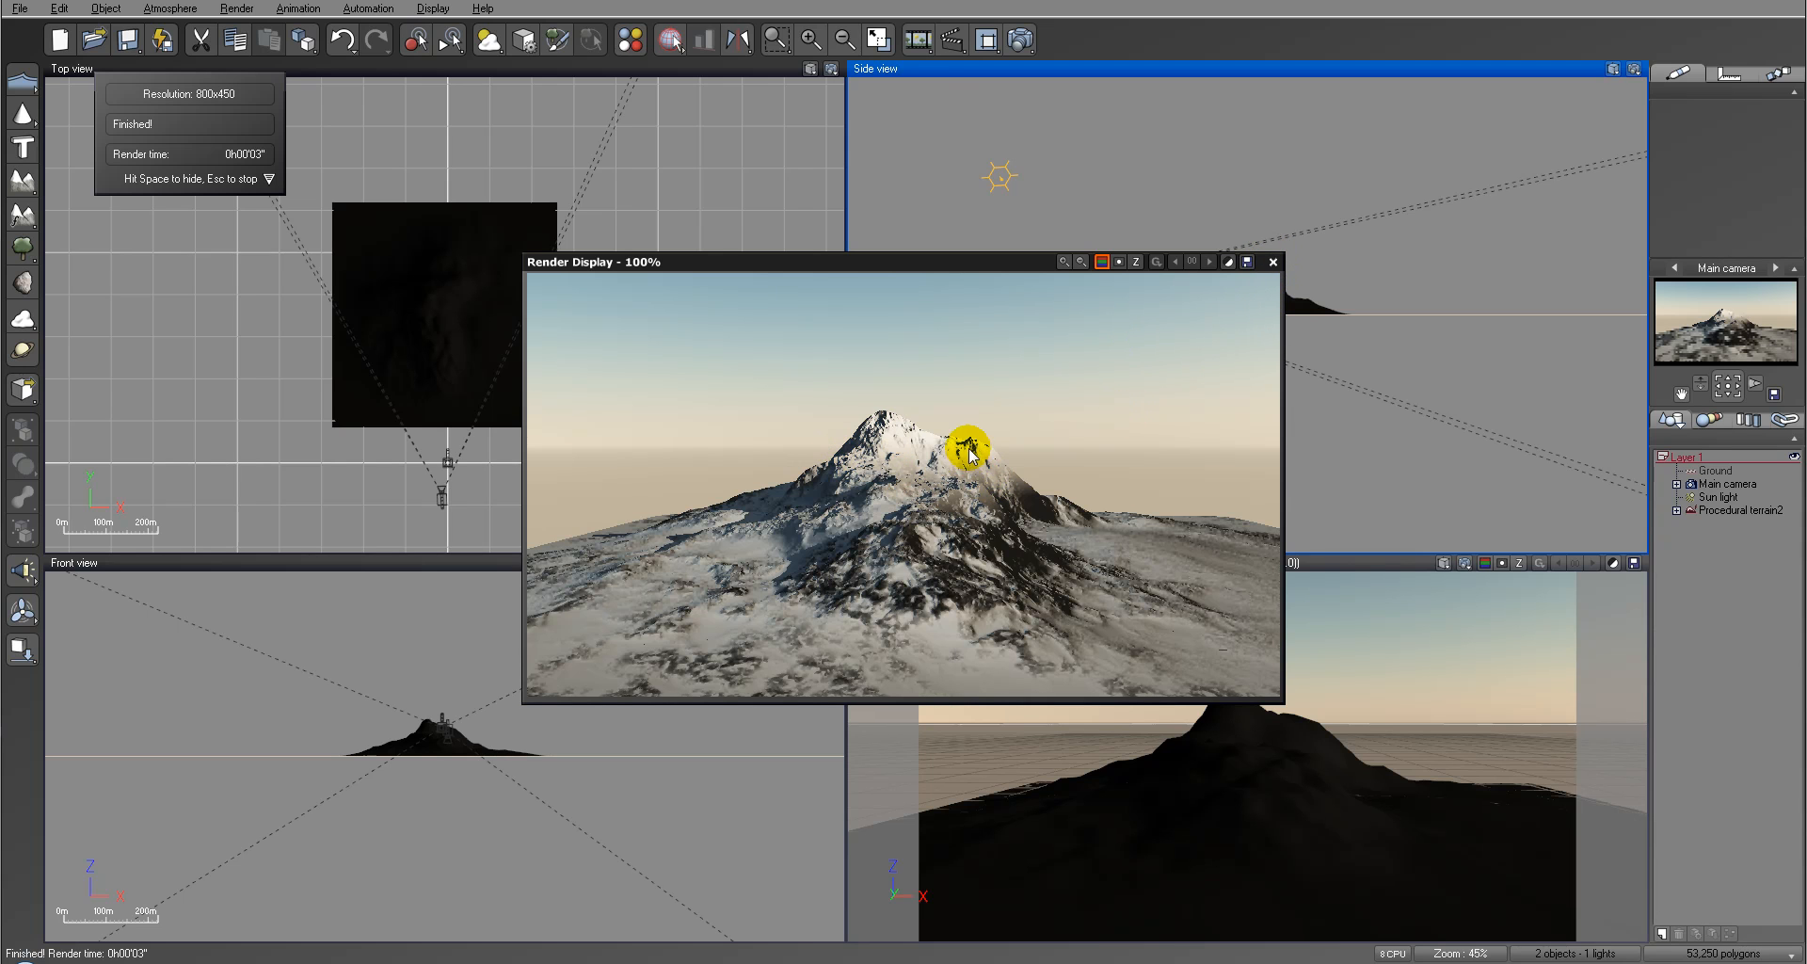
{"action": "left_click", "coordinate": [1273, 262]}
Step: Reopen the terrain material and set the upper Flat white layer's orientation constraint to 3° preferred orientation, 9% tightness and about 52% fuzziness
{"action": "left_click", "coordinate": [1766, 518]}
{"action": "double_click", "coordinate": [1764, 513]}
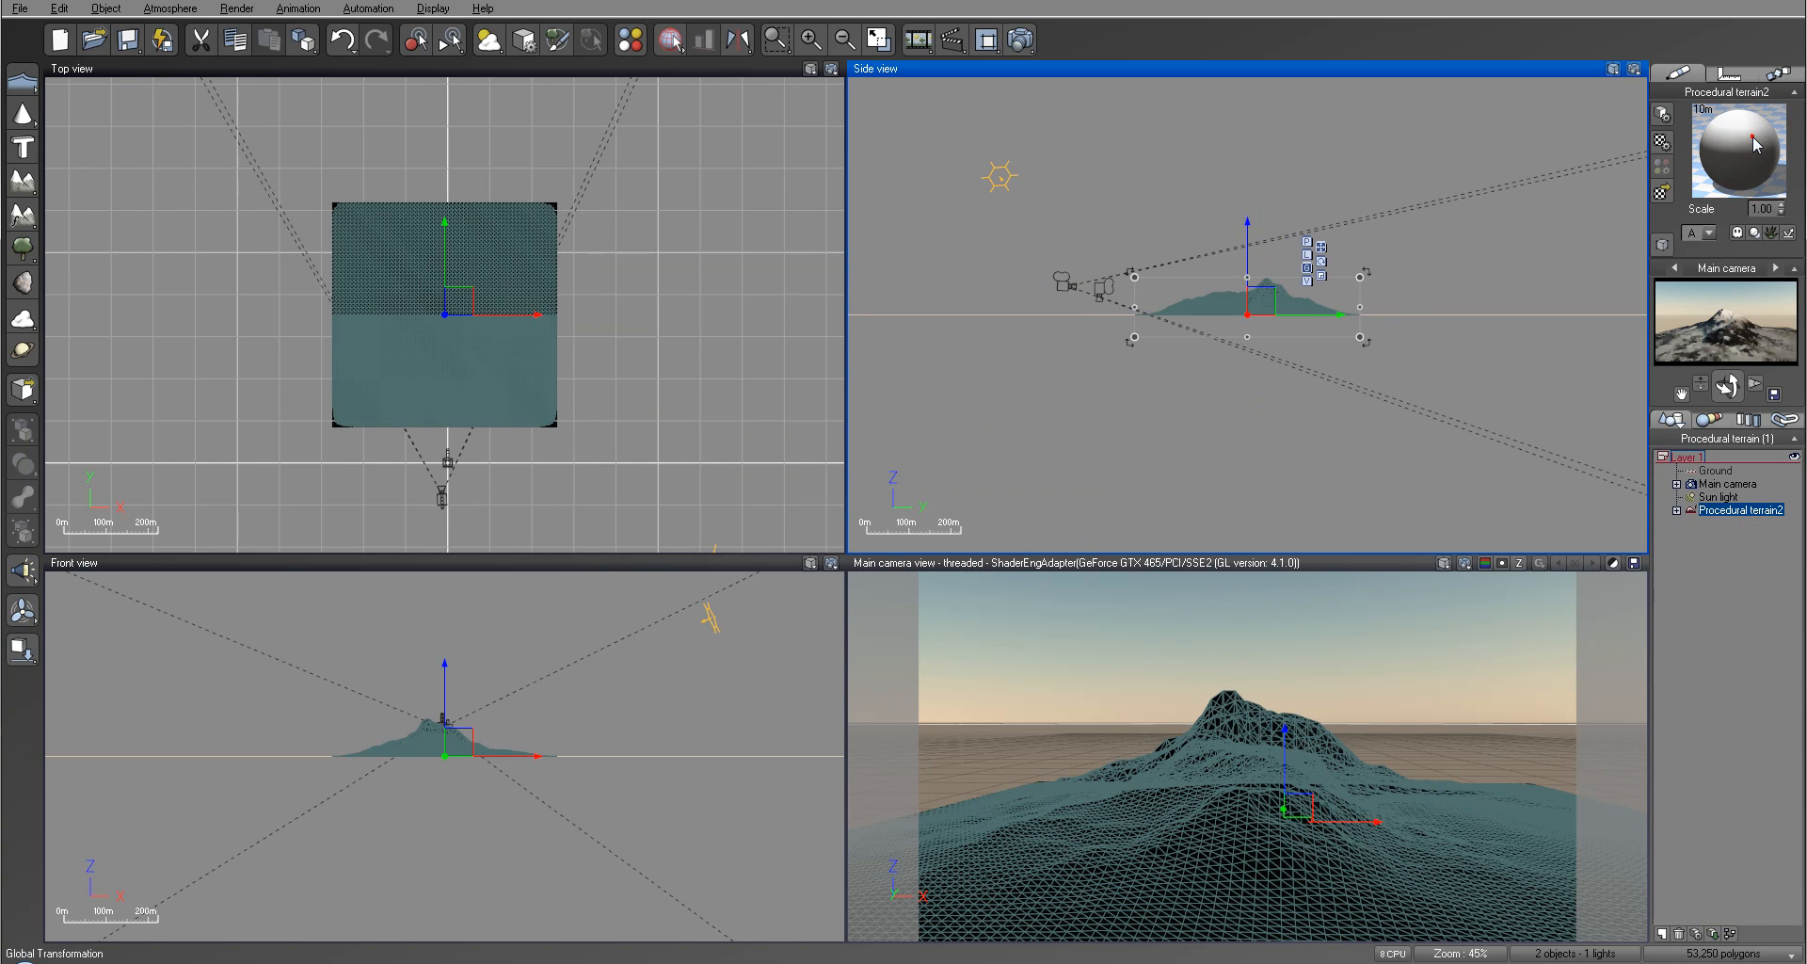
{"action": "left_click", "coordinate": [1025, 422]}
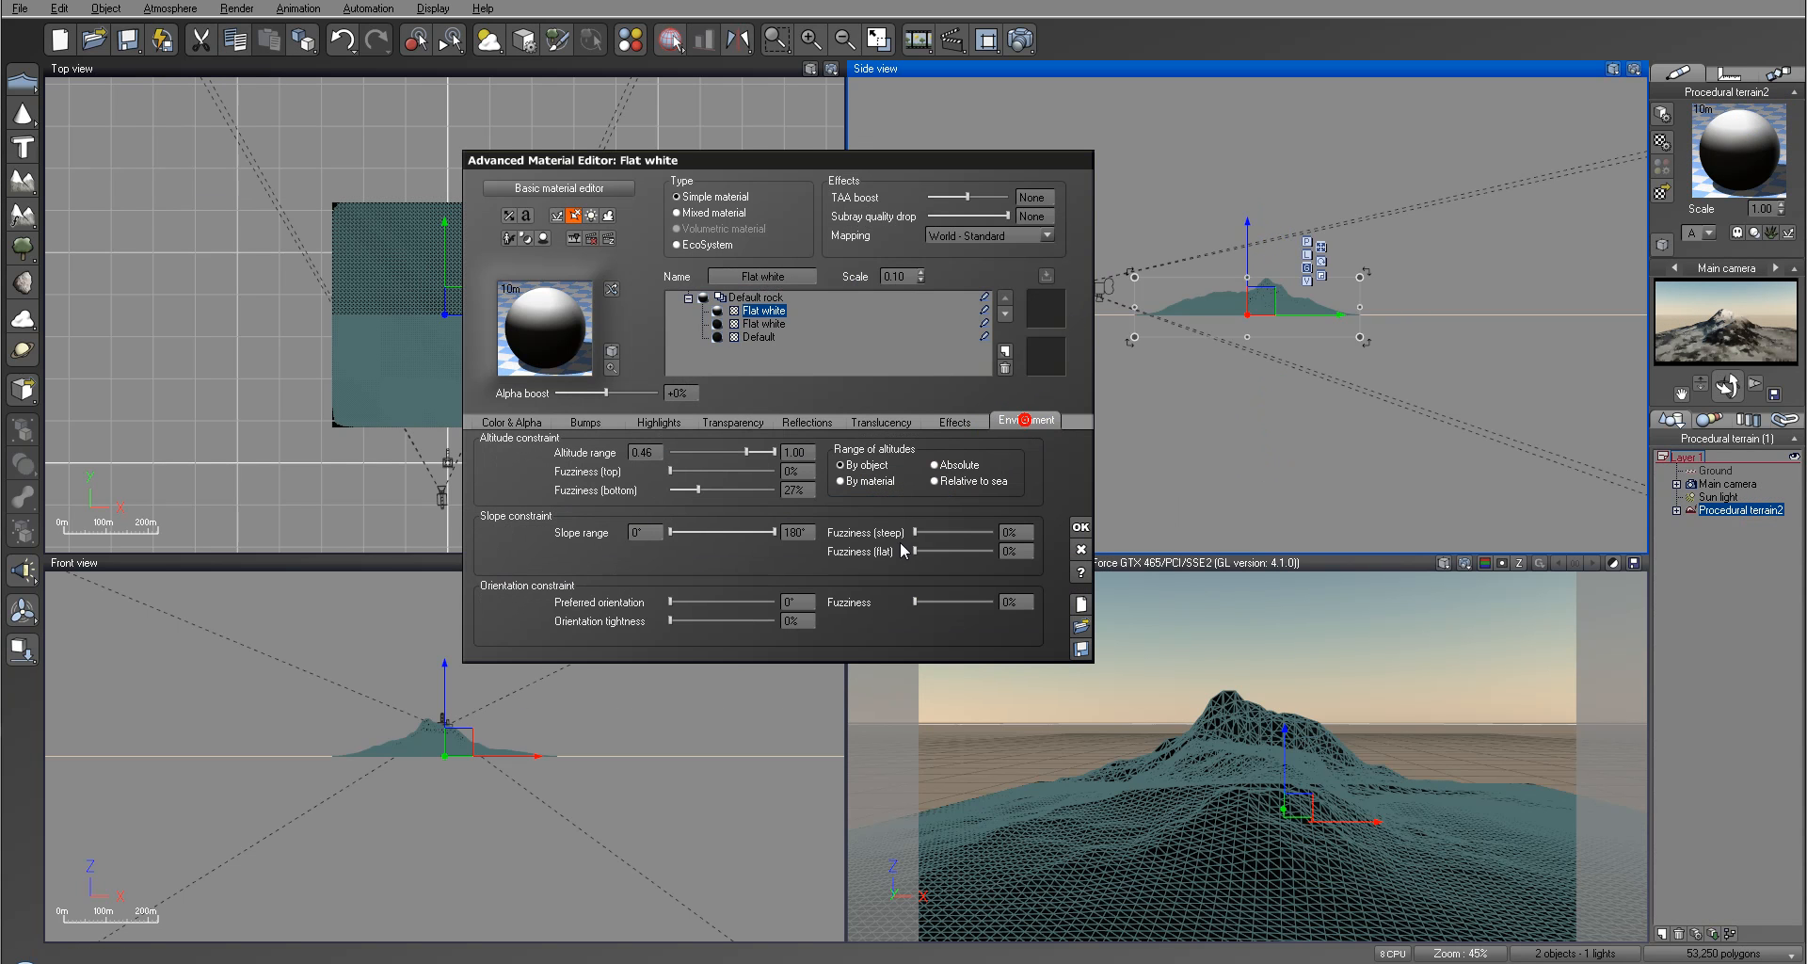
{"action": "left_click", "coordinate": [678, 620]}
{"action": "left_click", "coordinate": [953, 602]}
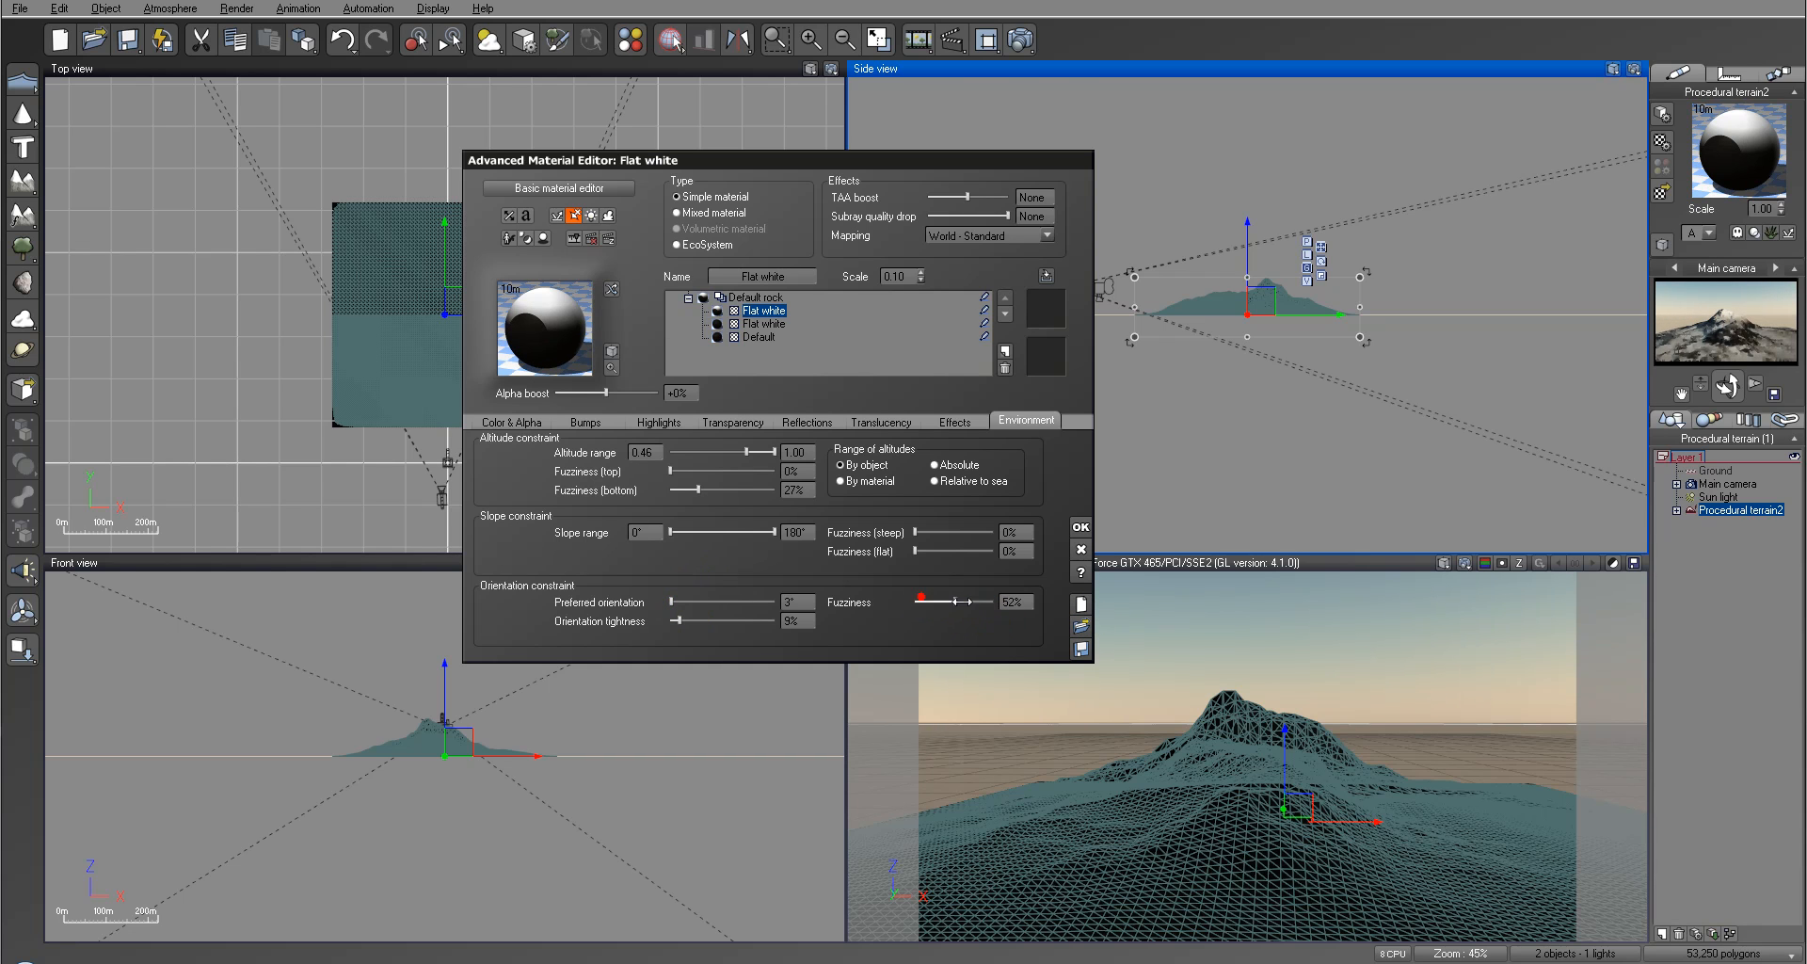
Step: Check the upper white layer's orientation constraint in a render and close it
{"action": "left_click", "coordinate": [1020, 40]}
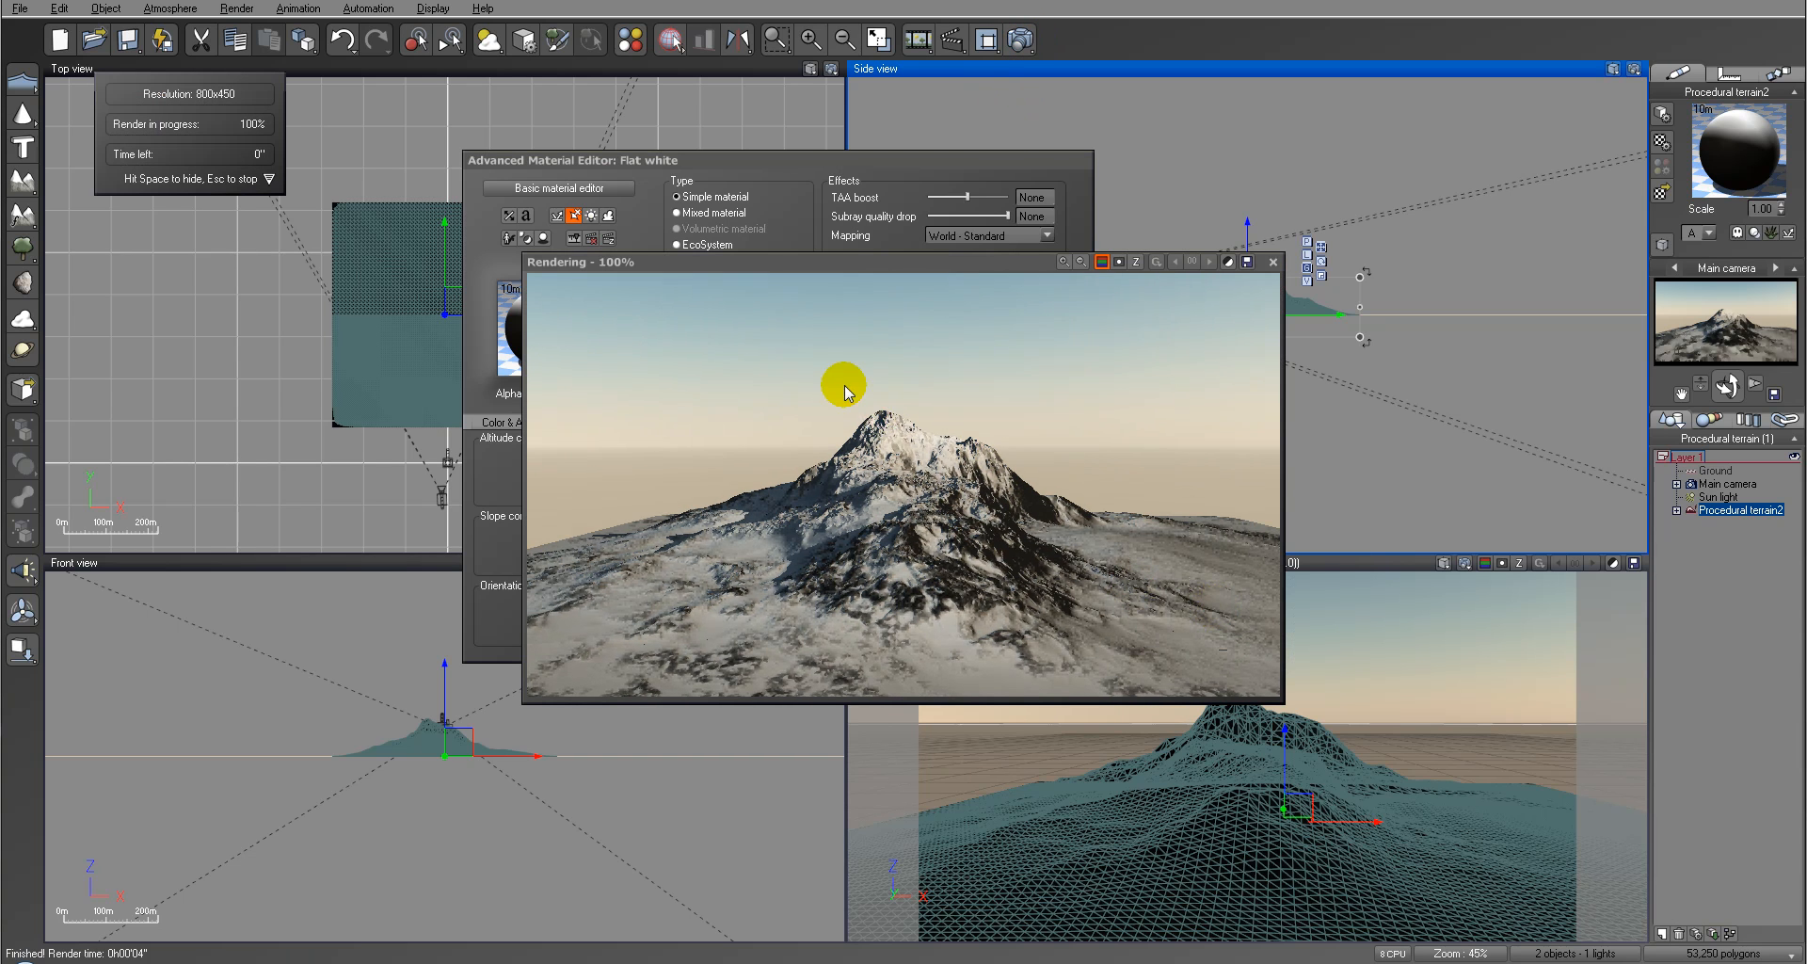
{"action": "left_click", "coordinate": [1075, 557]}
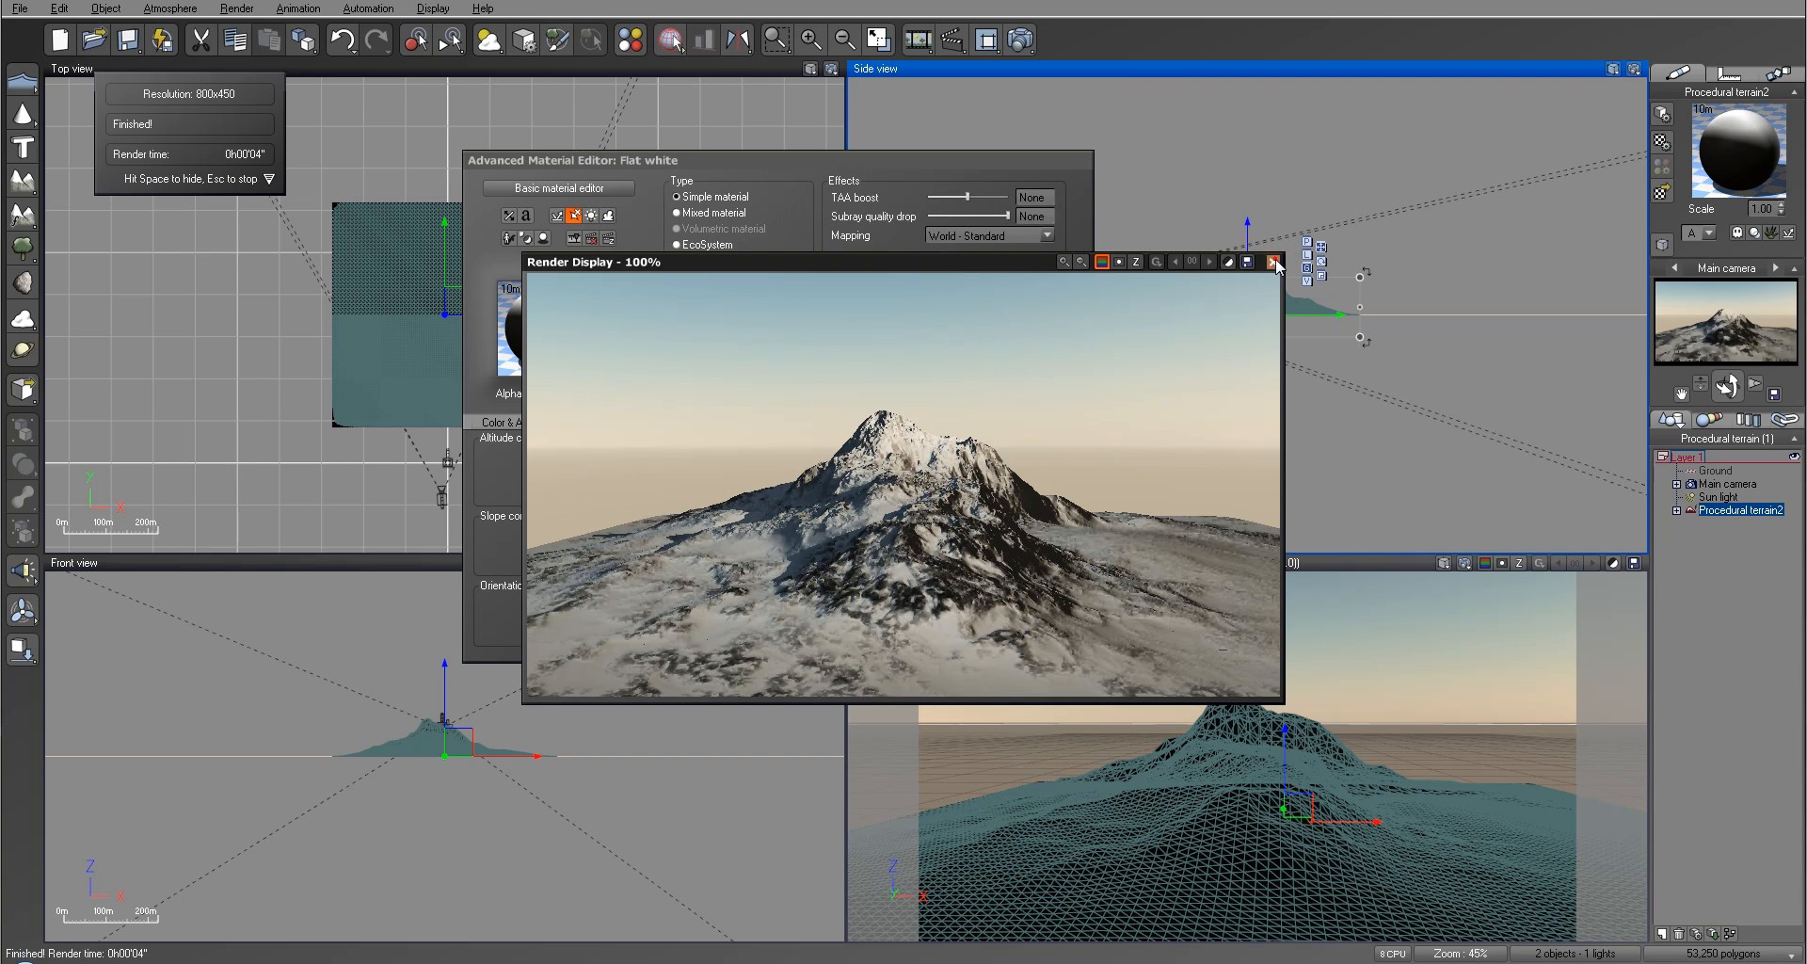
{"action": "left_click", "coordinate": [1275, 263]}
Step: Make the lower Flat white layer's altitude range relative to the object, starting at -0.35 with 39% bottom fuzziness
{"action": "left_click", "coordinate": [760, 323]}
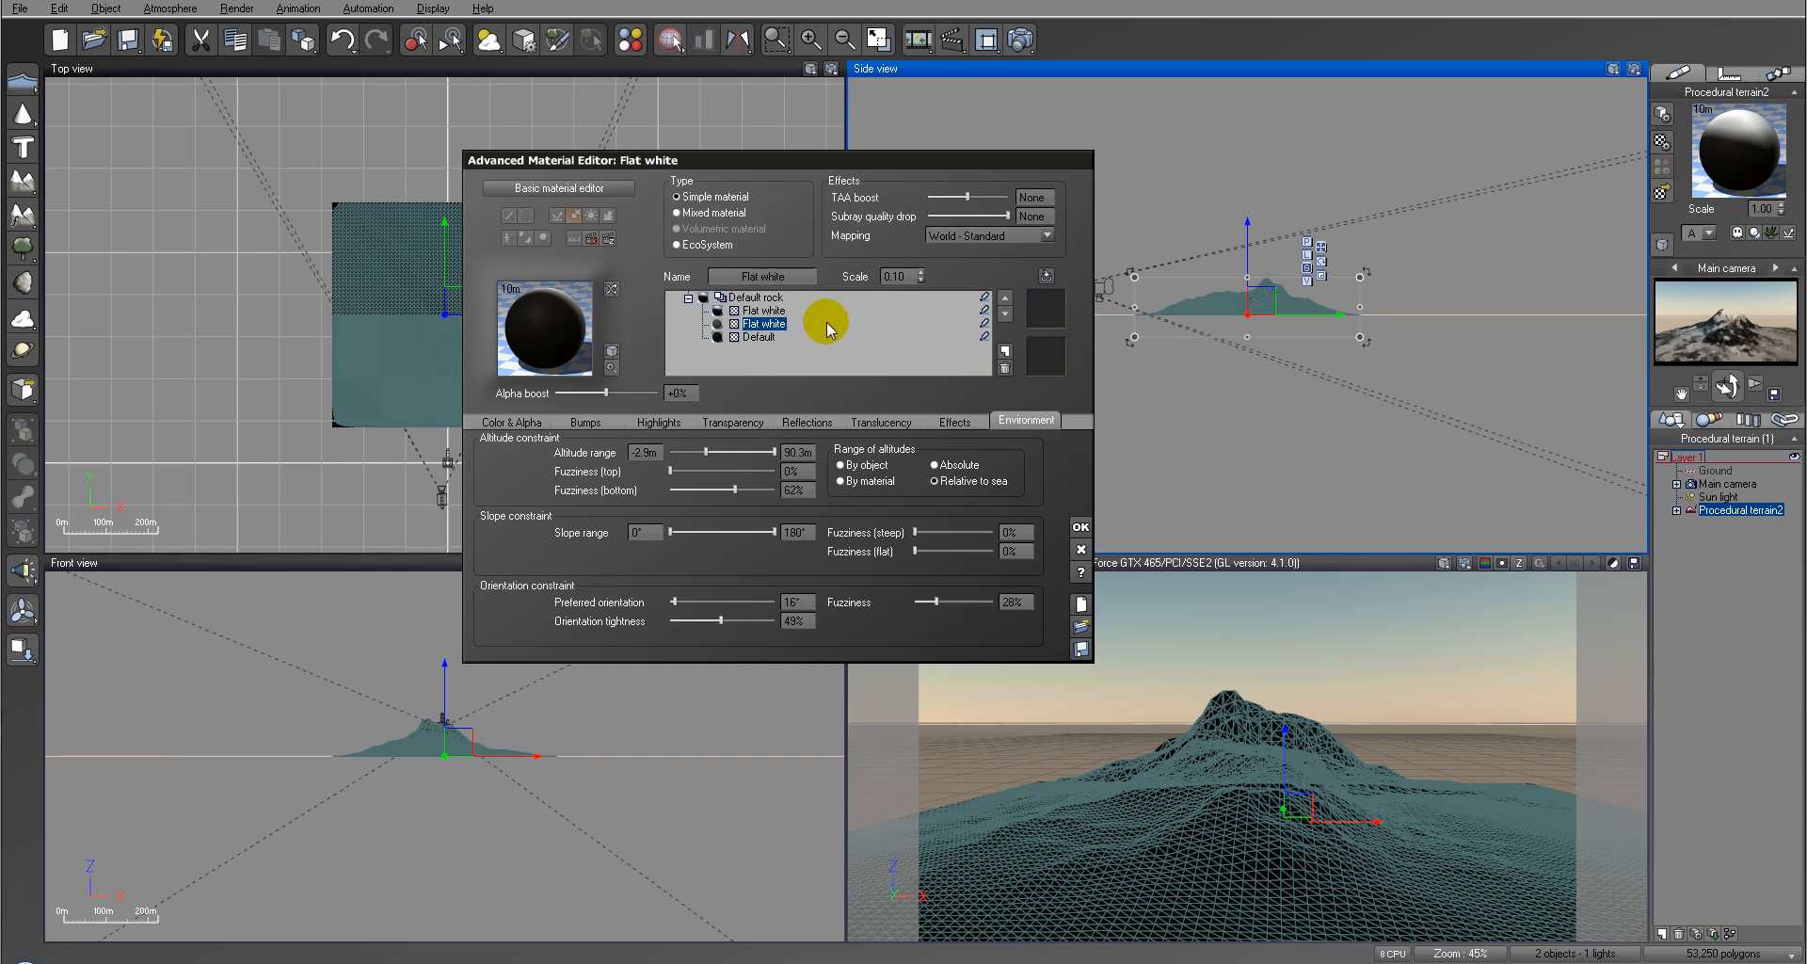
{"action": "left_click", "coordinate": [762, 310]}
{"action": "left_click", "coordinate": [764, 323]}
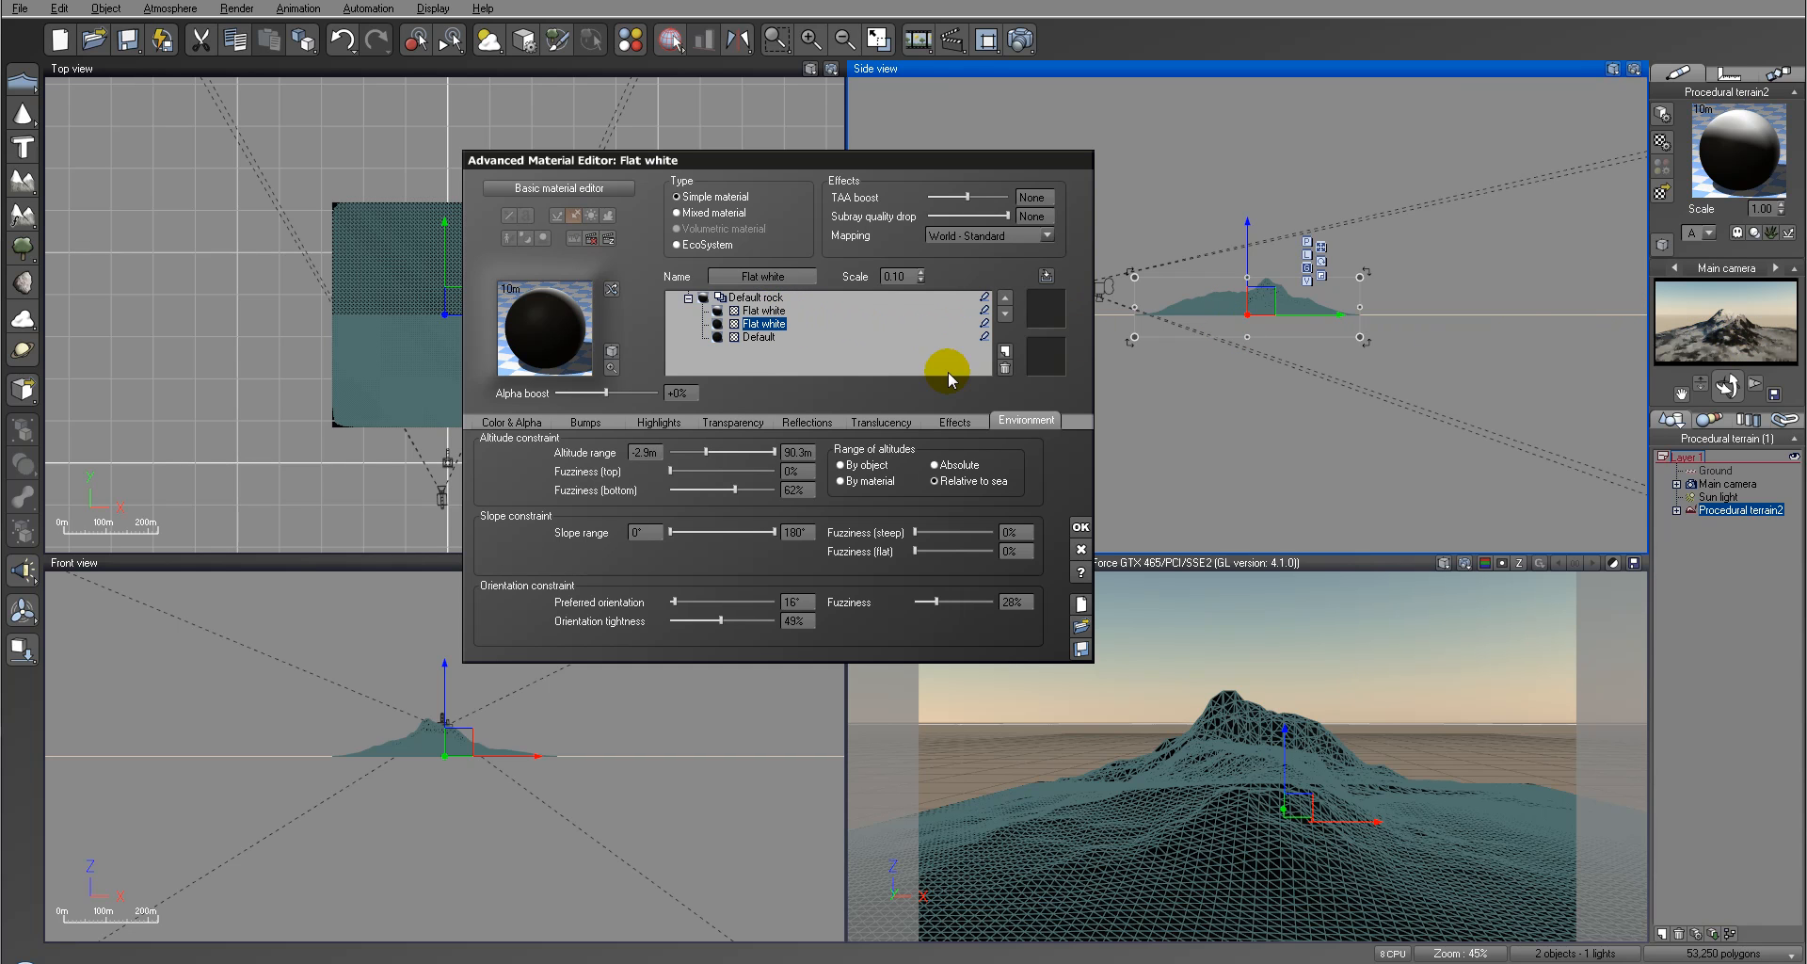
{"action": "left_click", "coordinate": [871, 464]}
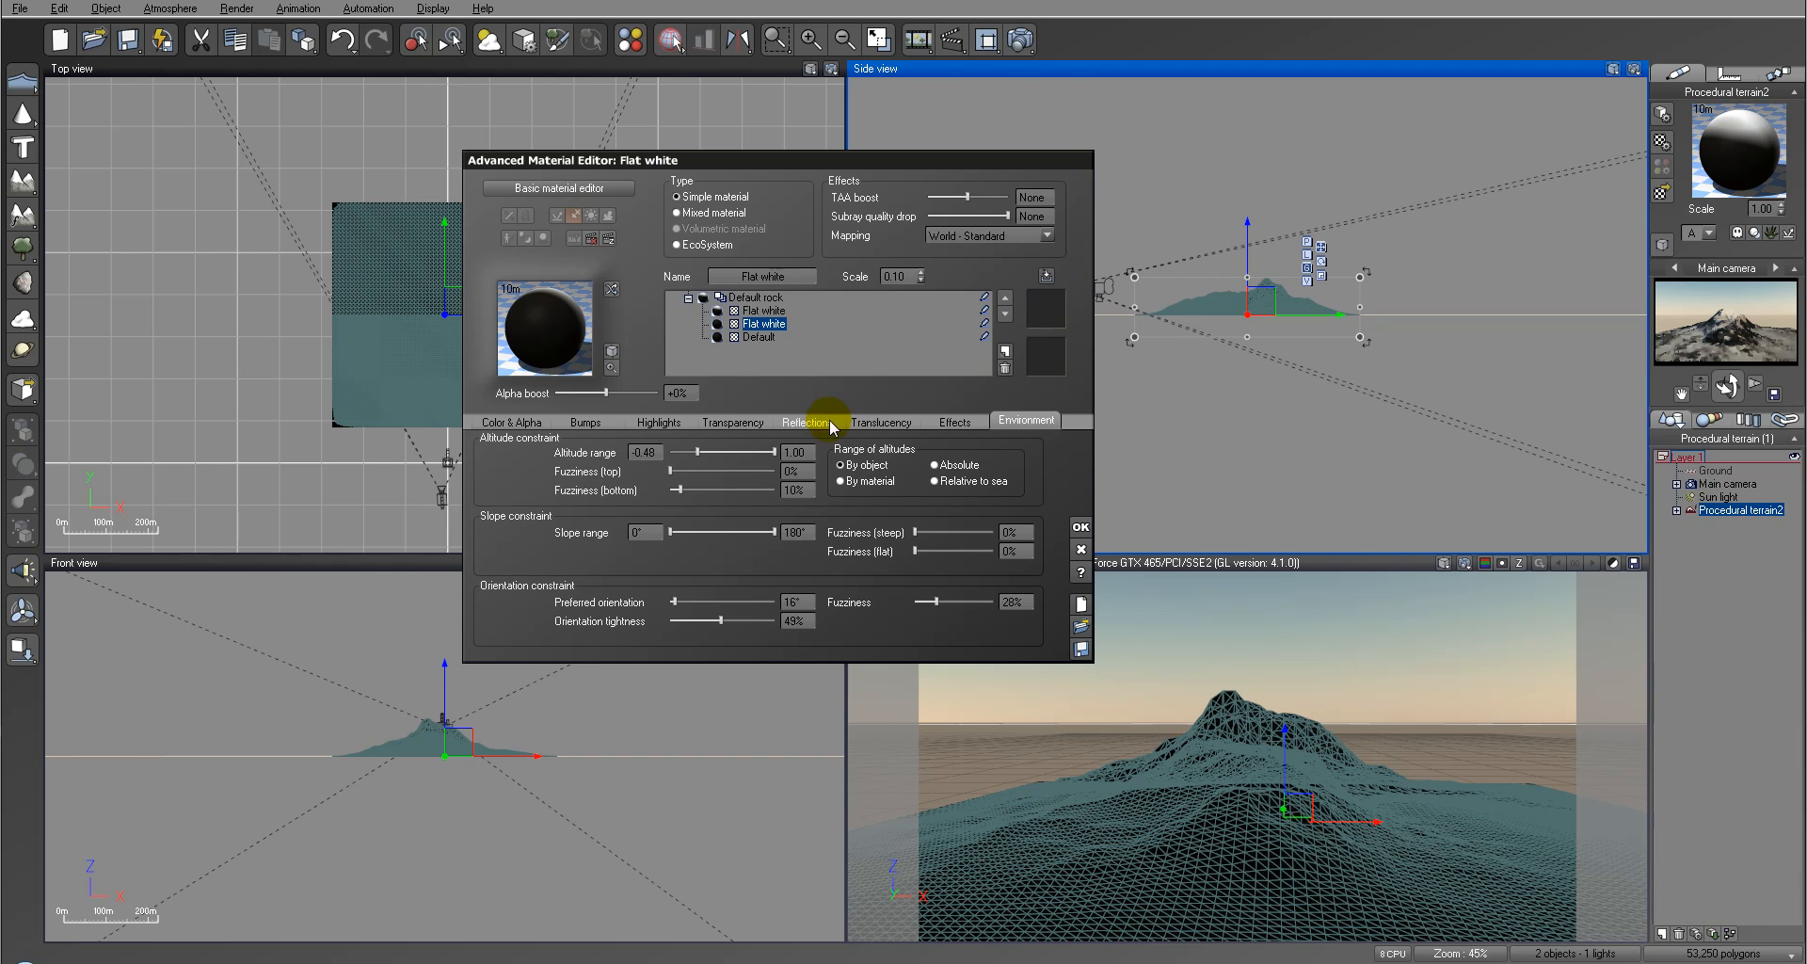
{"action": "left_click_drag", "start_coordinate": [722, 485], "coordinate": [736, 487]}
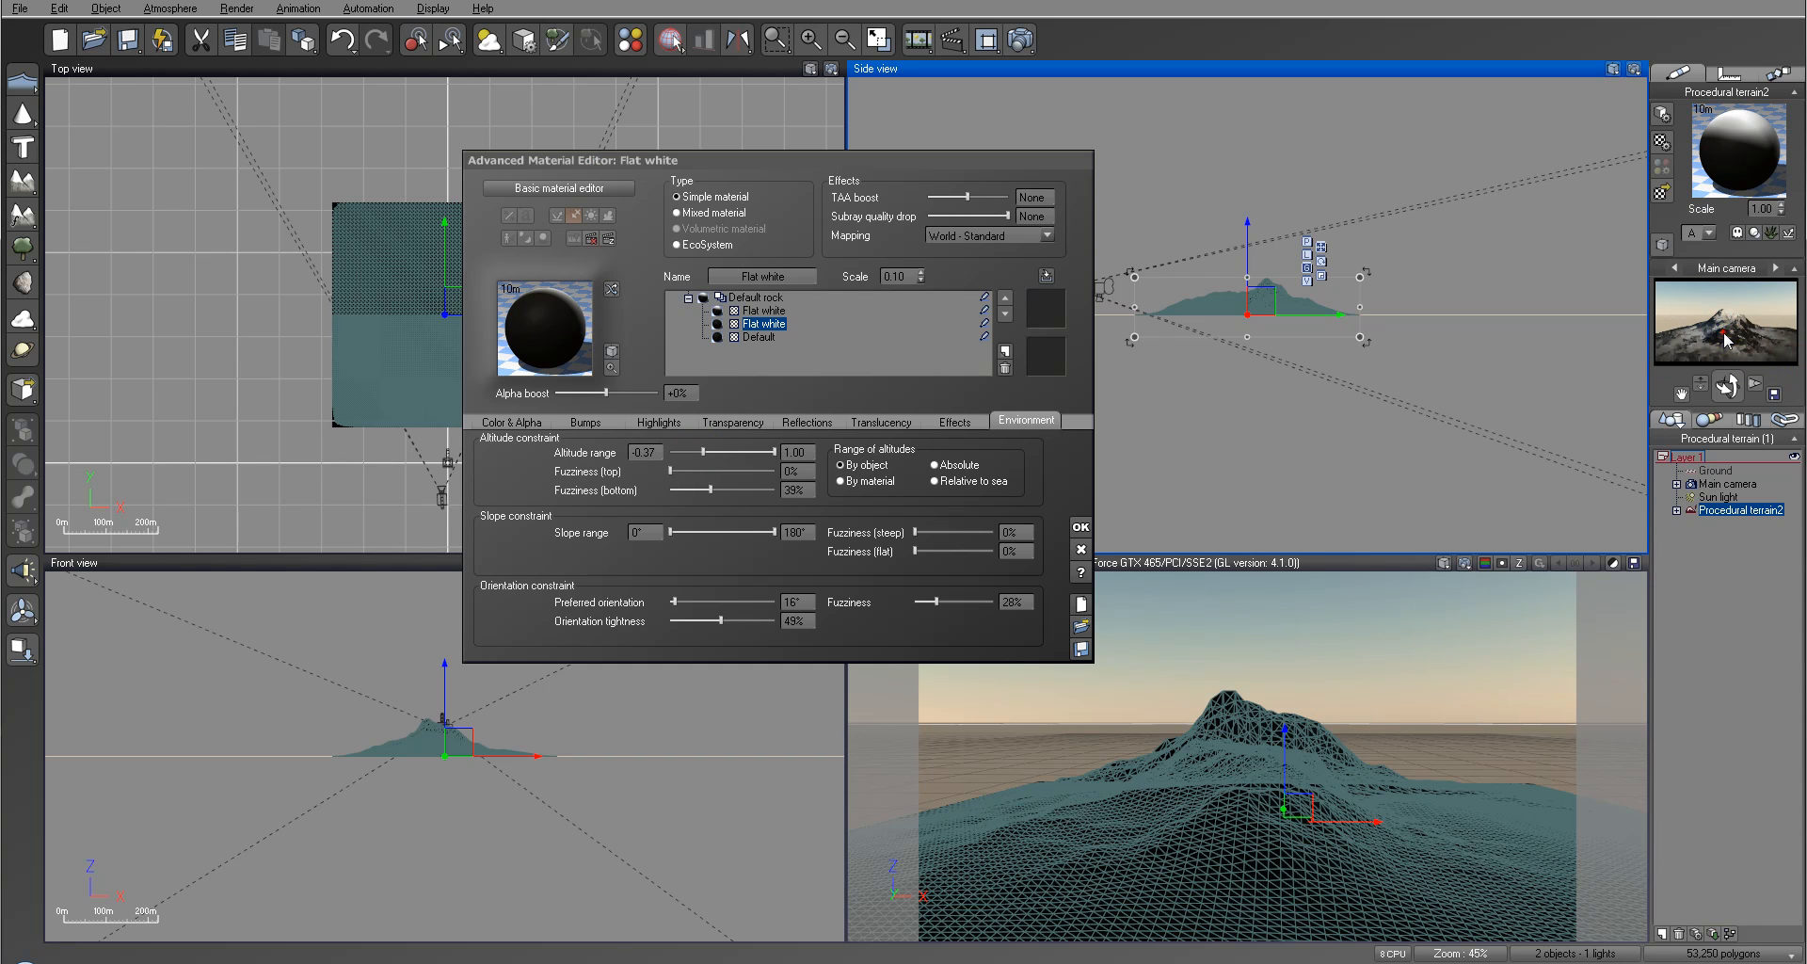
{"action": "left_click_drag", "start_coordinate": [704, 449], "coordinate": [705, 449]}
{"action": "left_click", "coordinate": [724, 489]}
Step: Render the scene to check the lower white layer's altitude limit on the mountain
{"action": "left_click", "coordinate": [1021, 39]}
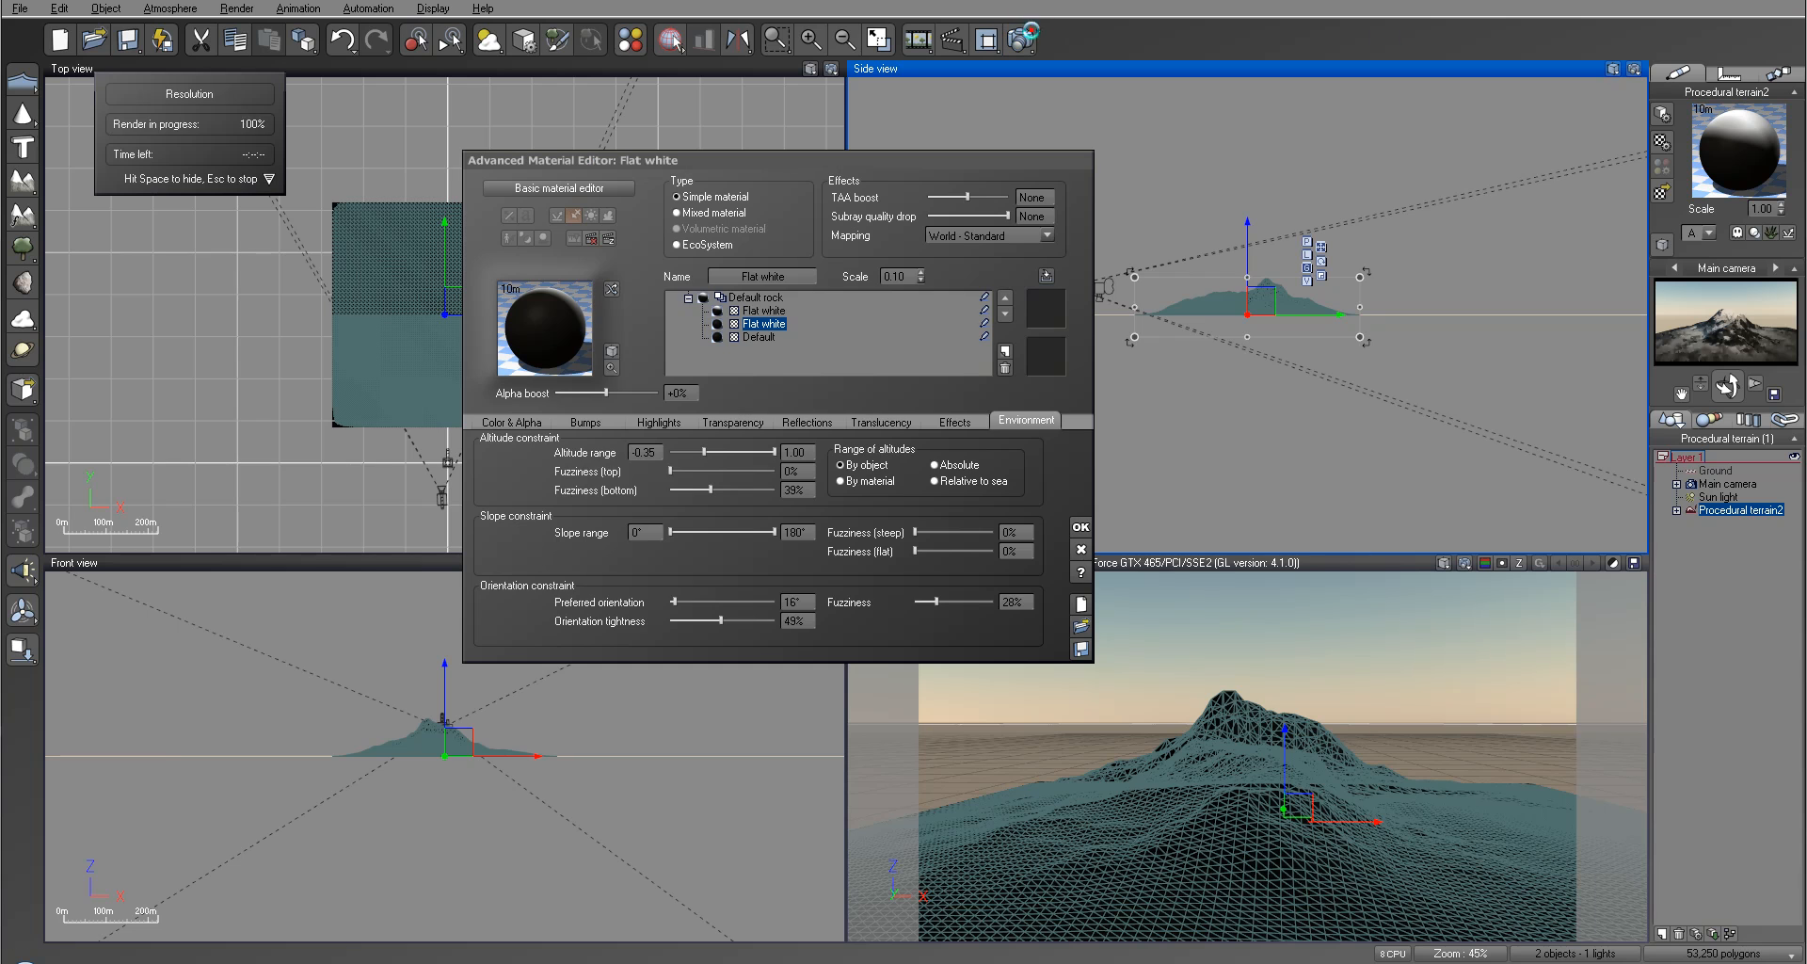
{"action": "key", "text": "Escape"}
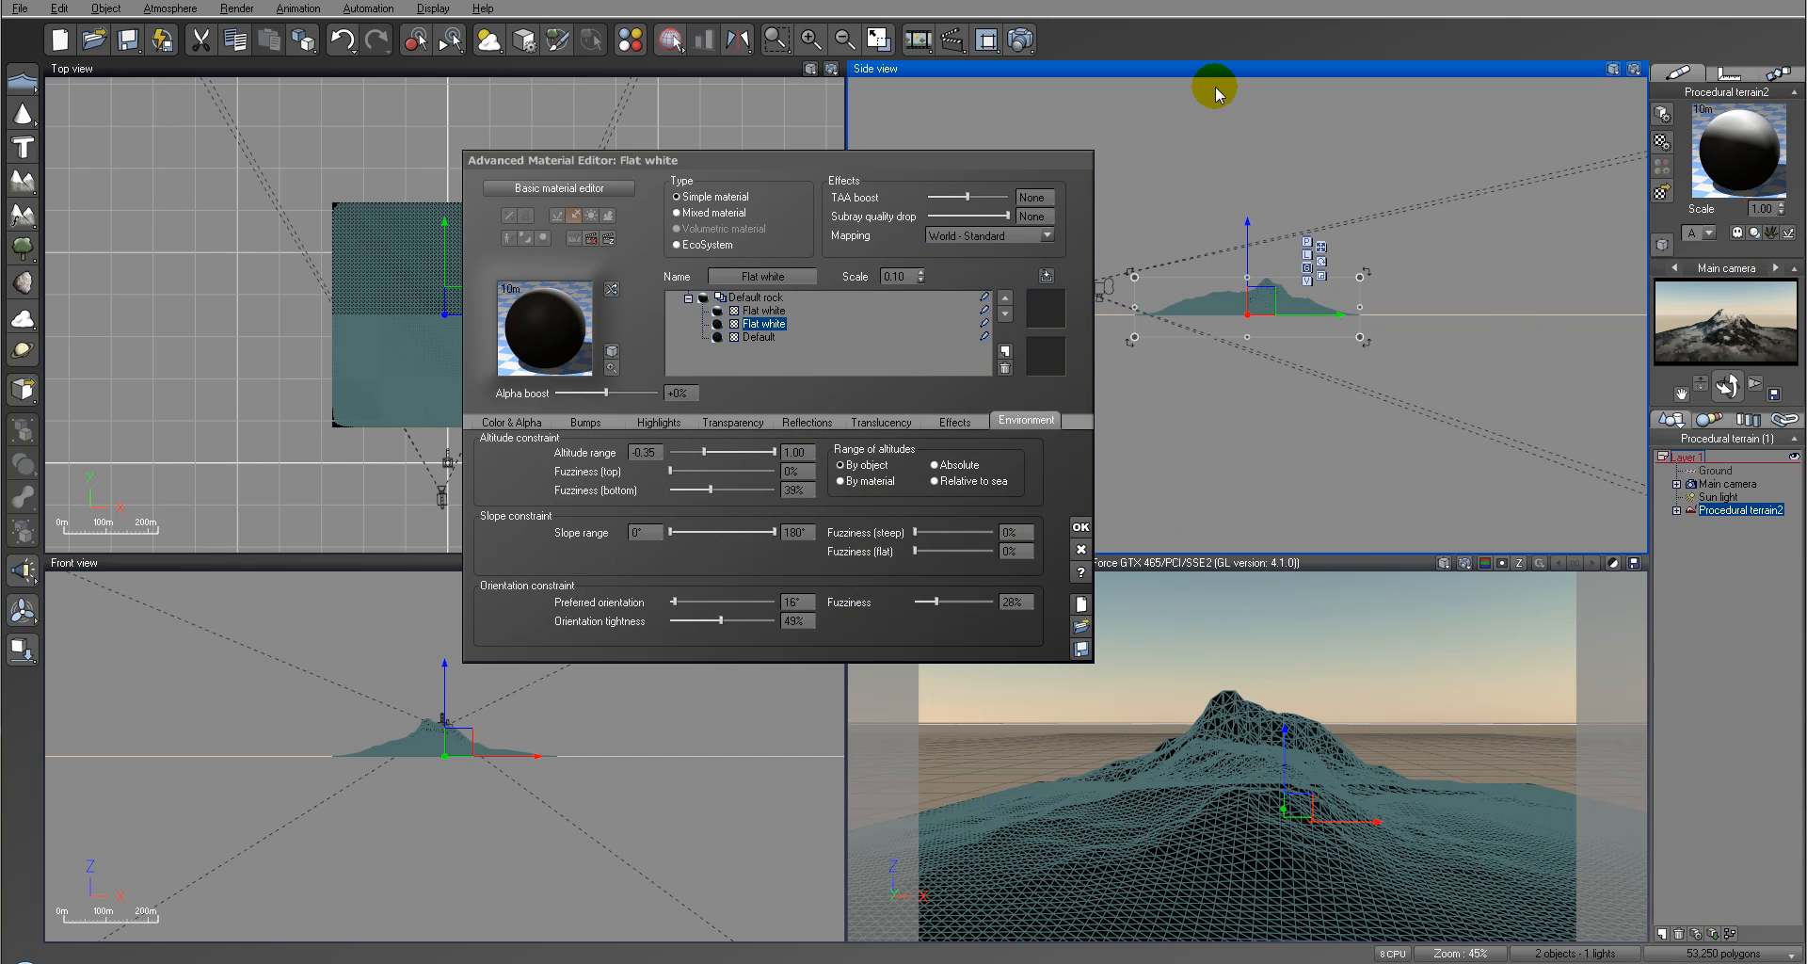
{"action": "left_click", "coordinate": [1021, 40]}
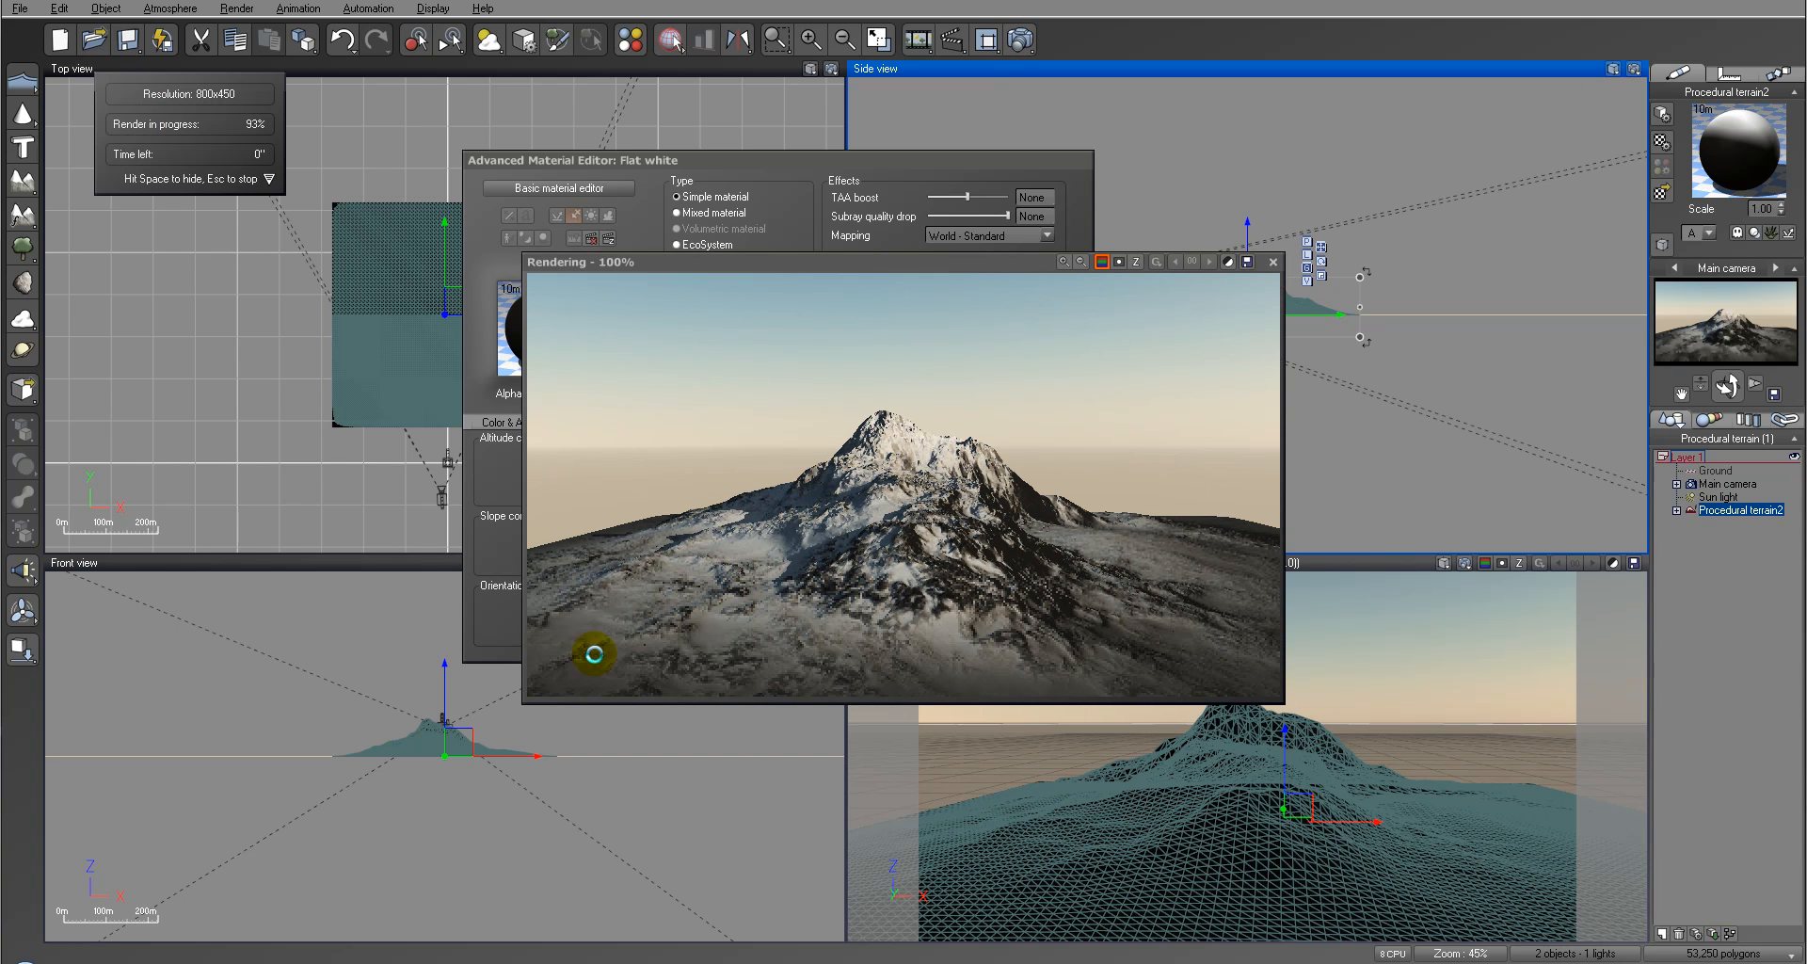
{"action": "left_click", "coordinate": [1071, 553]}
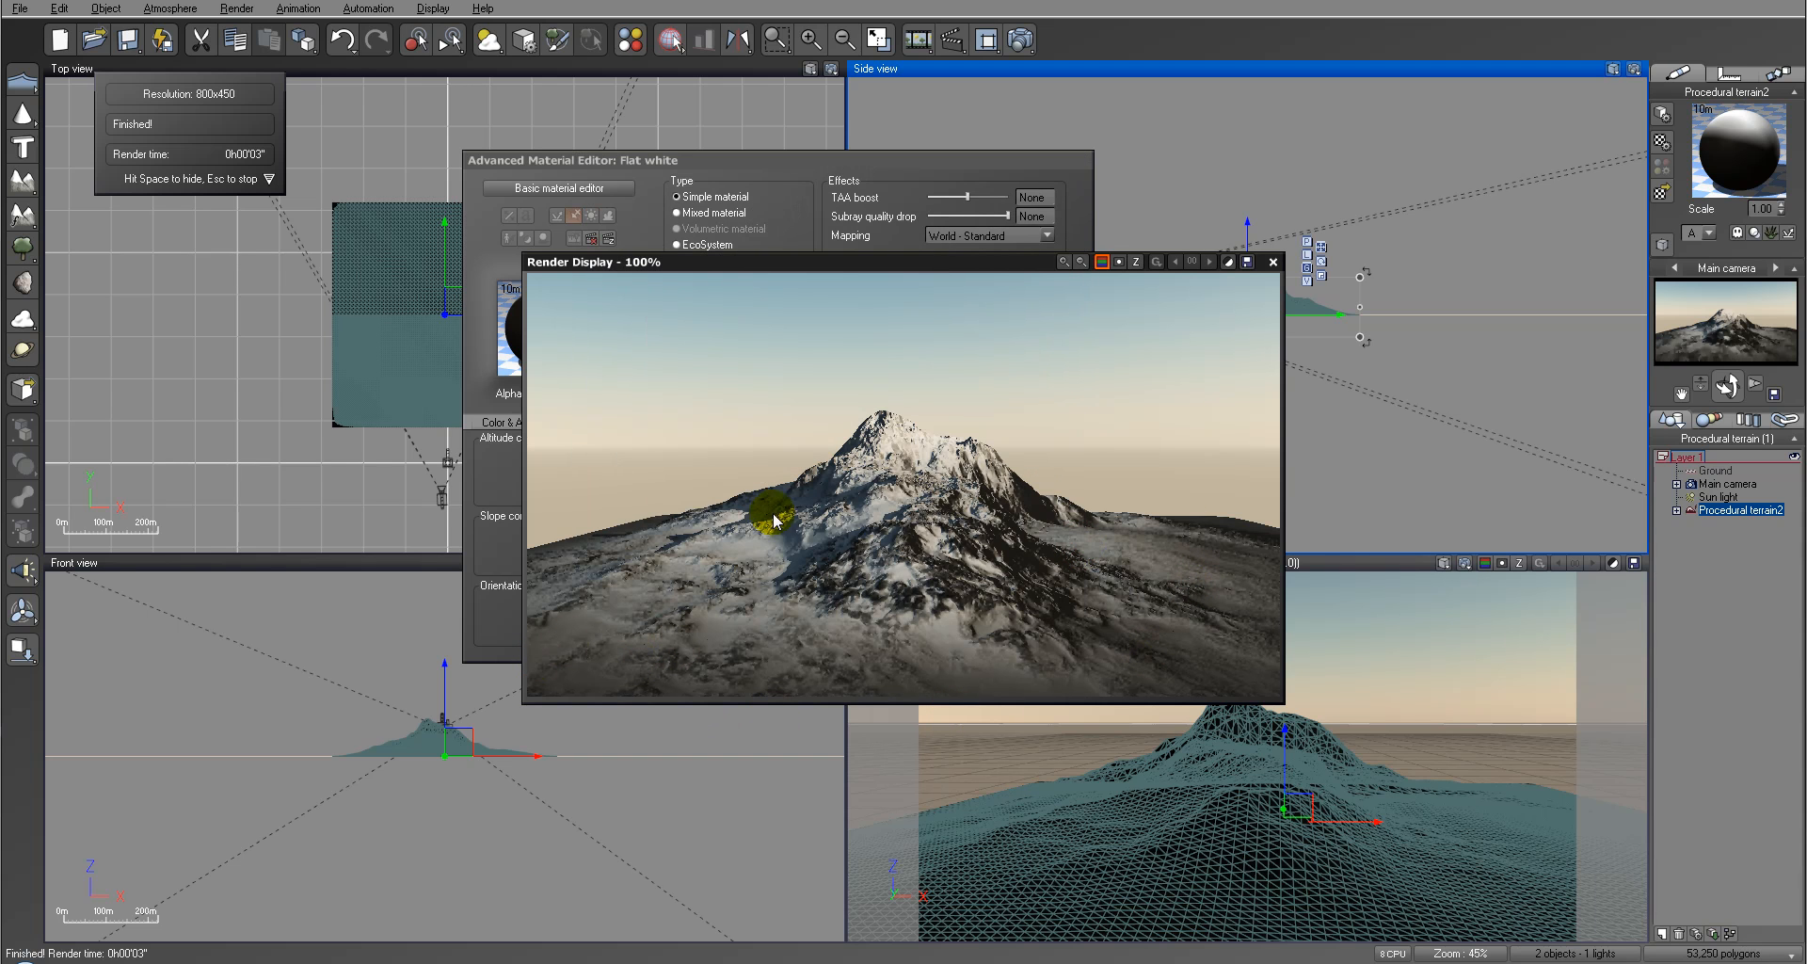
Step: Close the render, start the lower Flat white layer's altitude range at -0.24 with 5% bottom fuzziness, and render again
{"action": "left_click", "coordinate": [1274, 262]}
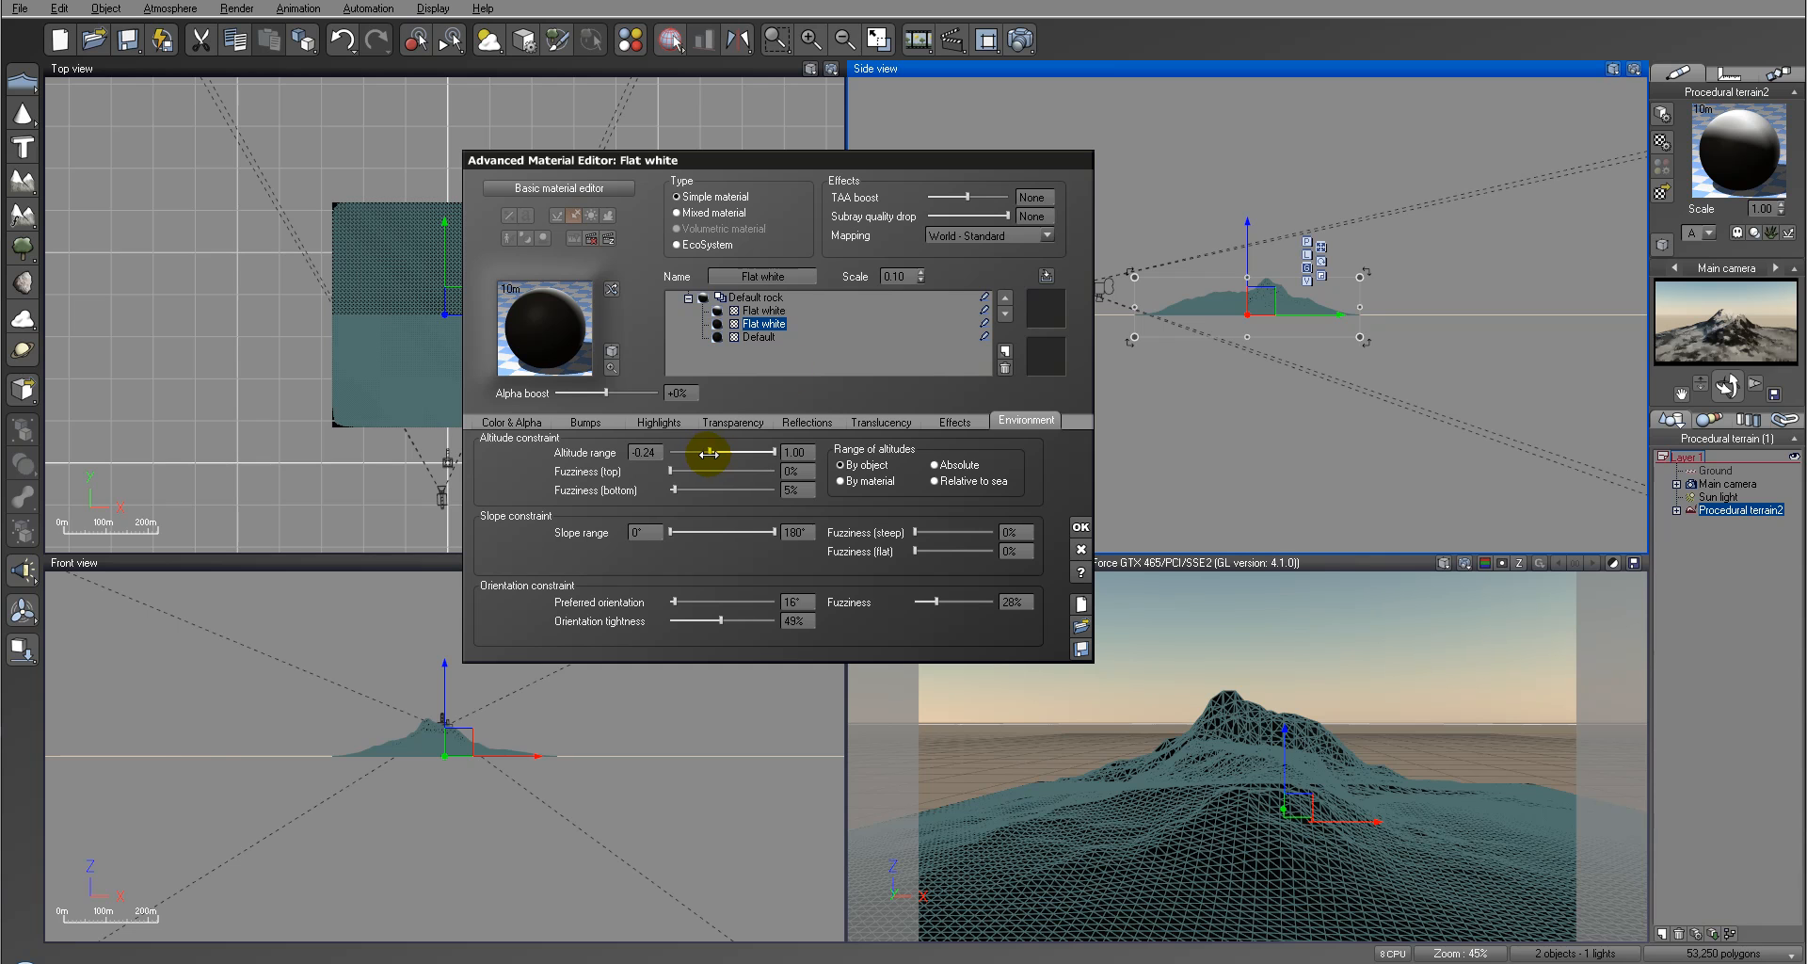
{"action": "left_click", "coordinate": [1017, 44]}
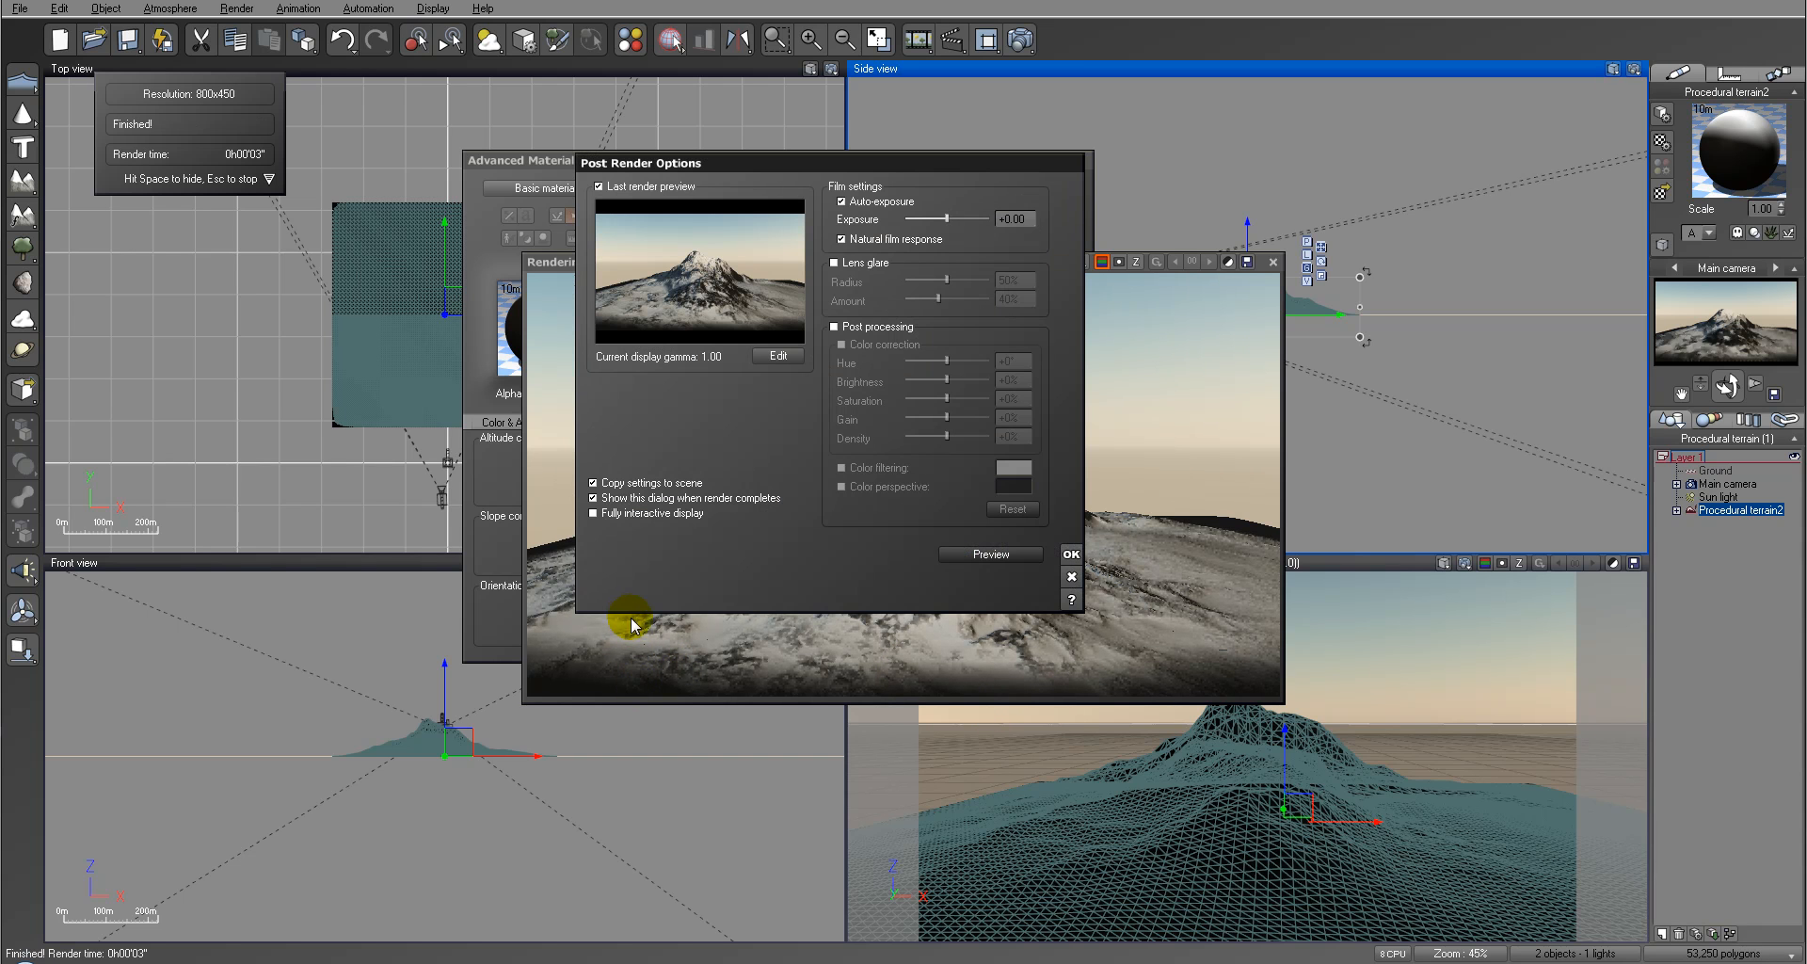
Step: Close the finished render and start the upper Flat white layer's altitude range at 0.32
{"action": "left_click", "coordinate": [1071, 554]}
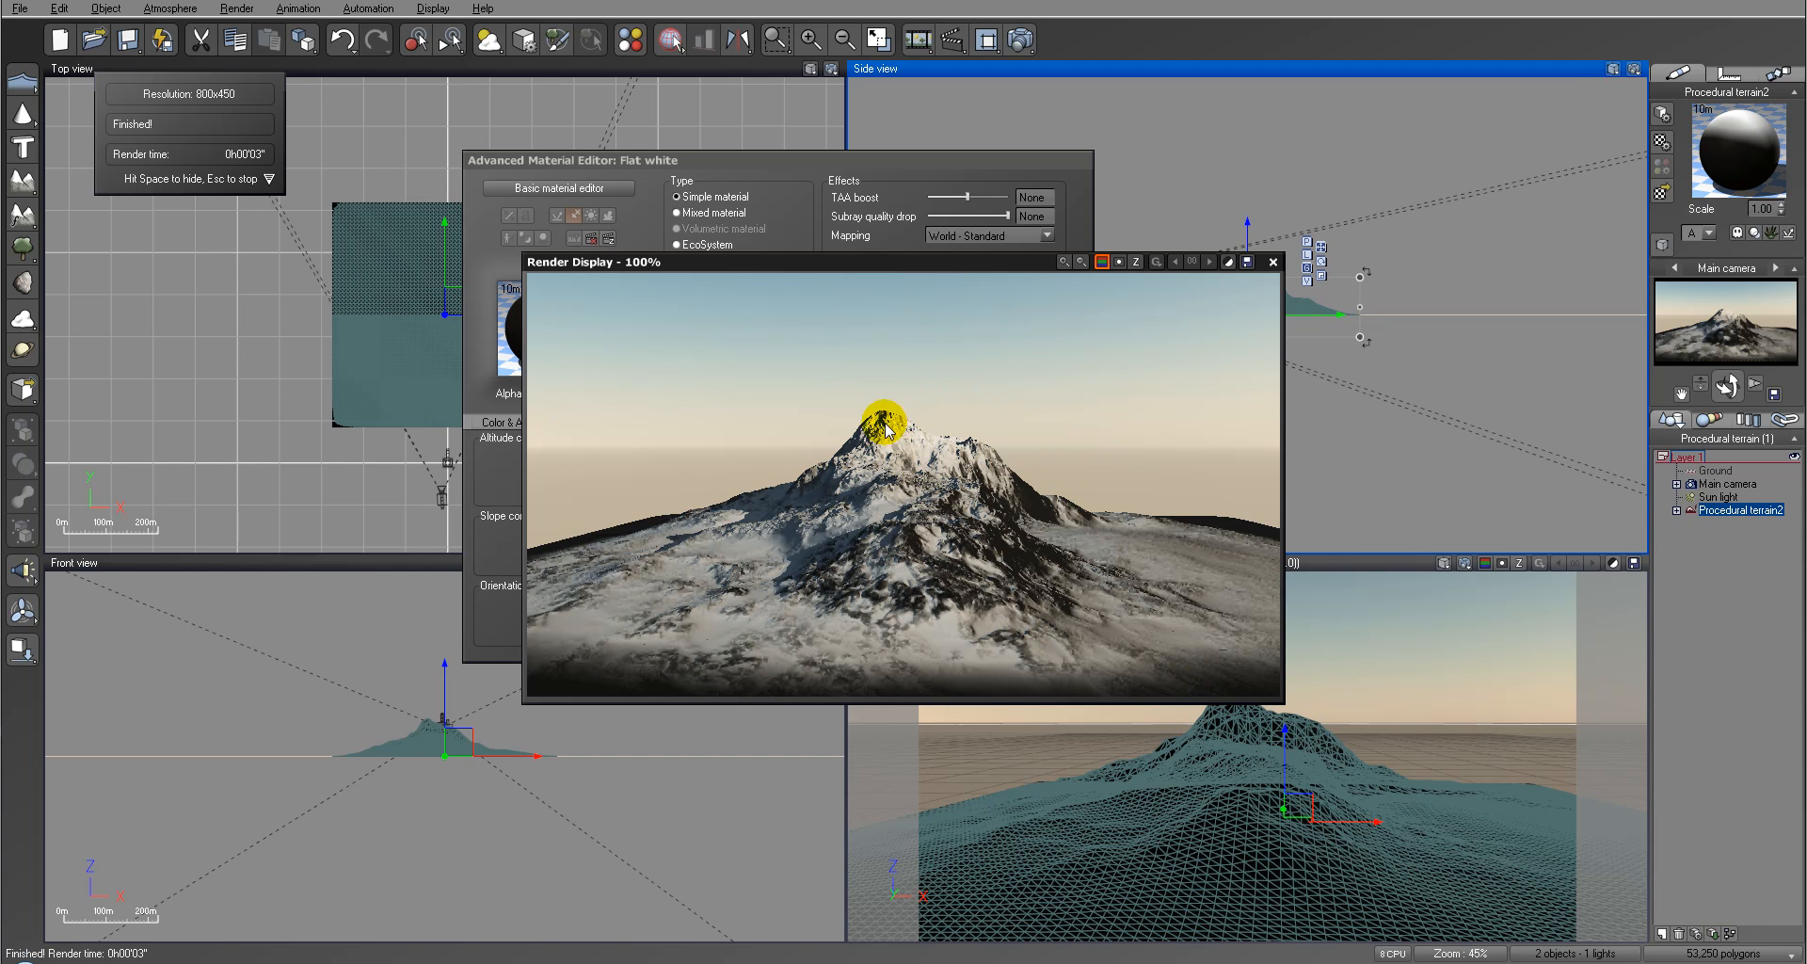
{"action": "left_click", "coordinate": [1270, 263]}
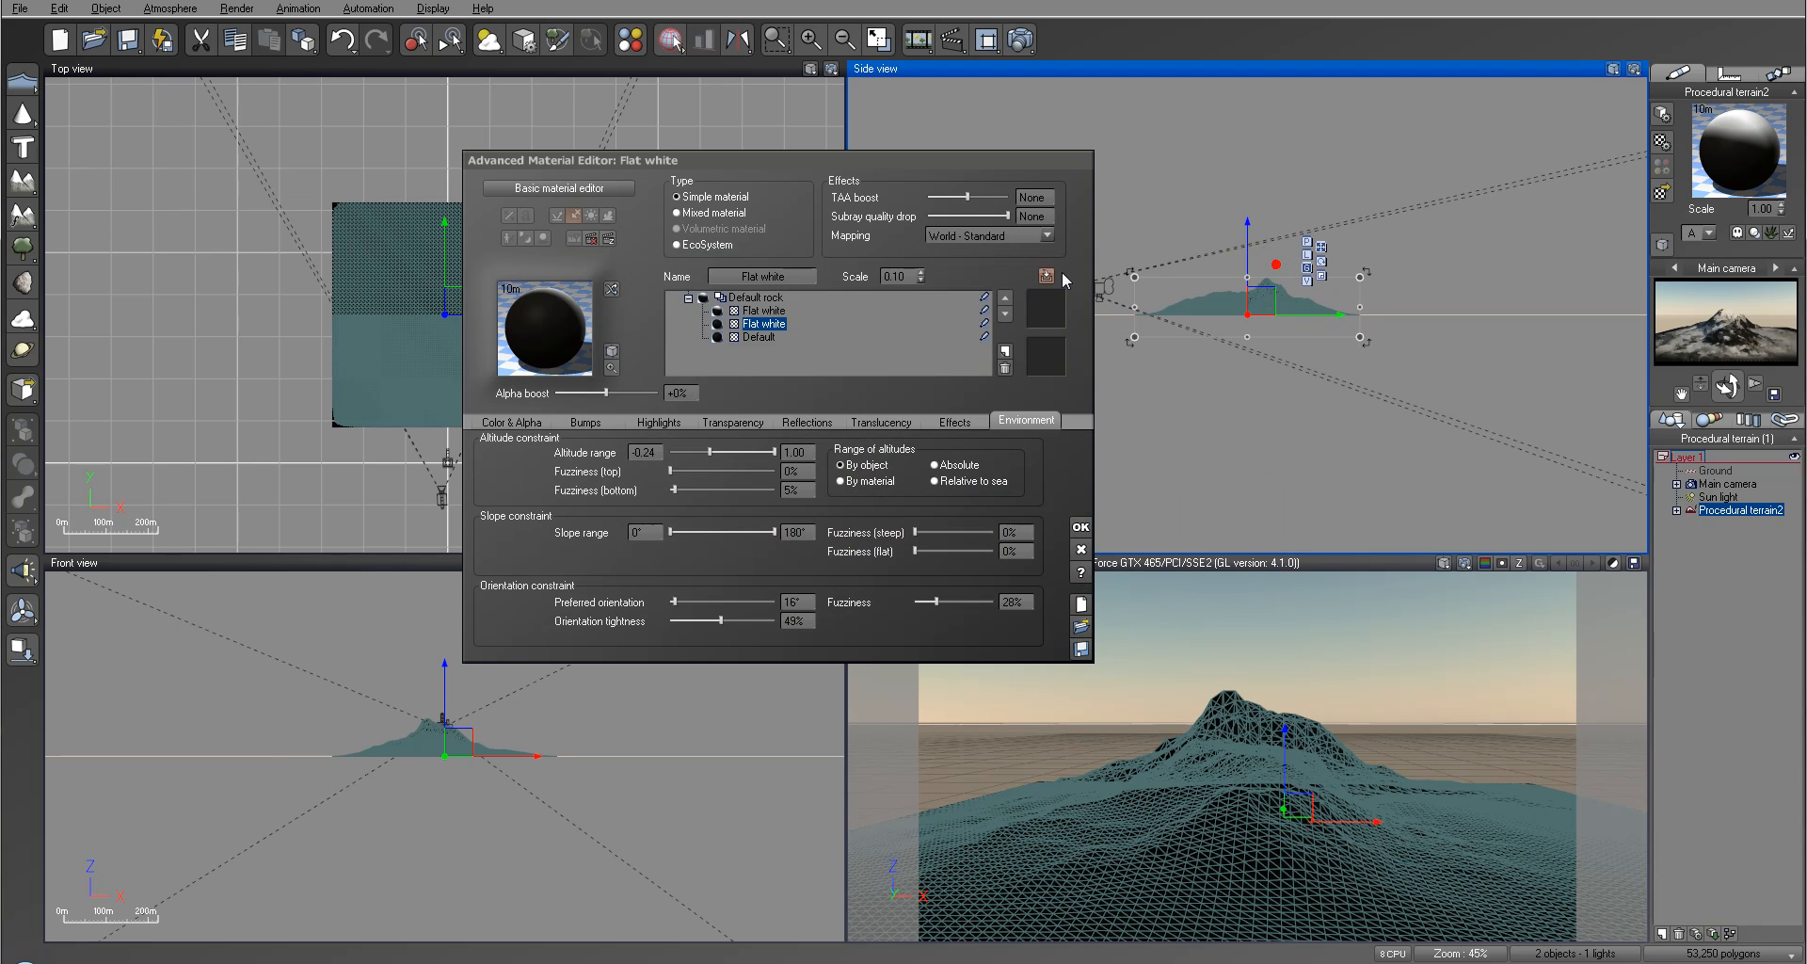
{"action": "left_click", "coordinate": [776, 313]}
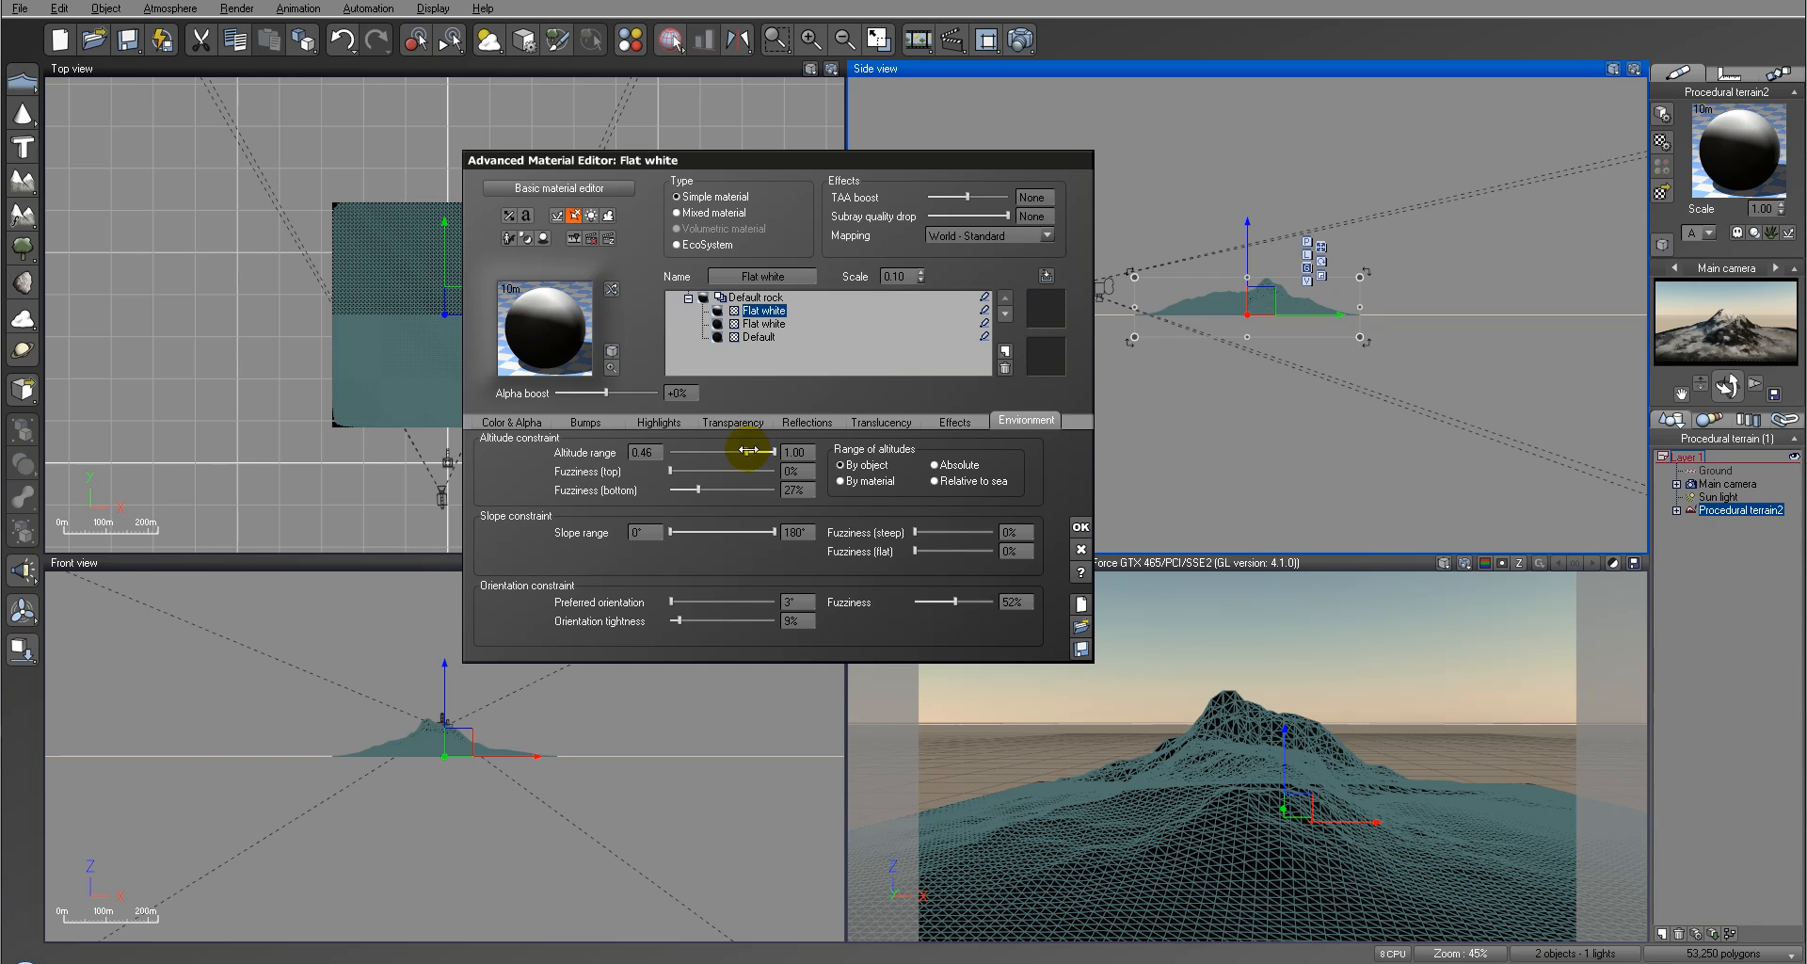
{"action": "left_click_drag", "start_coordinate": [748, 450], "coordinate": [743, 450]}
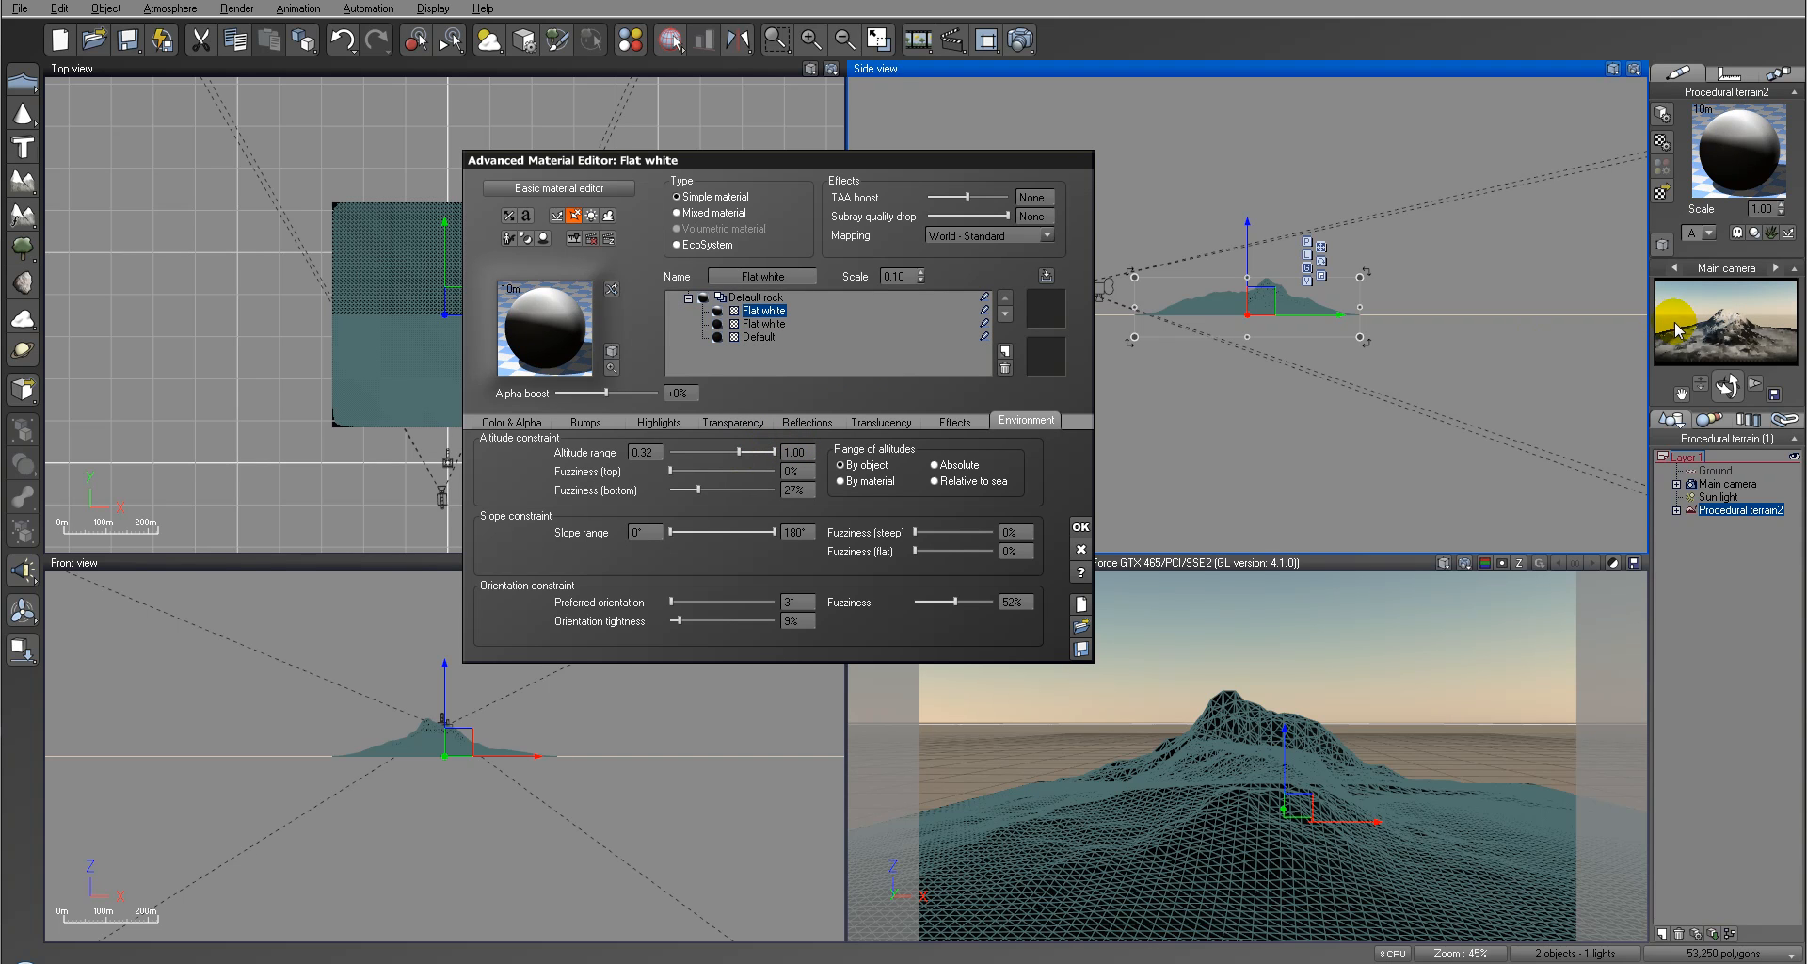
Step: Check the altitude limit in a render, then start the upper Flat white layer's range at 0.17 with 25% bottom fuzziness
{"action": "left_click", "coordinate": [1020, 40]}
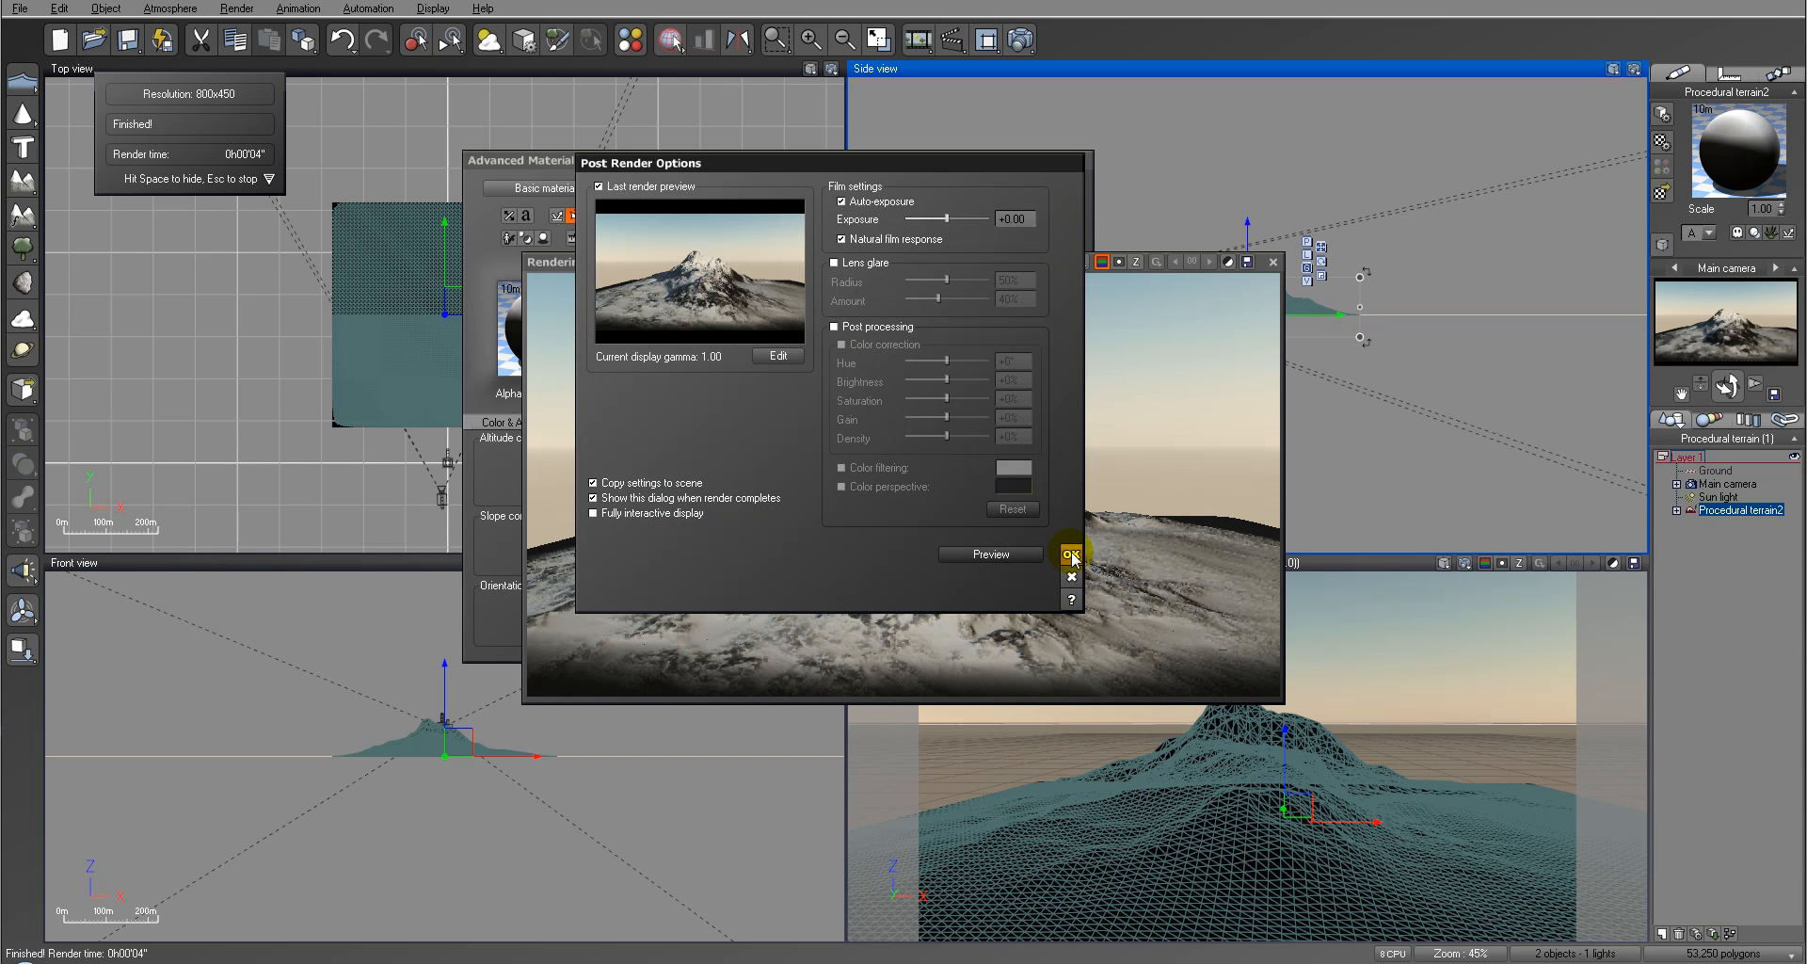
{"action": "left_click", "coordinate": [1071, 554]}
{"action": "left_click", "coordinate": [1273, 261]}
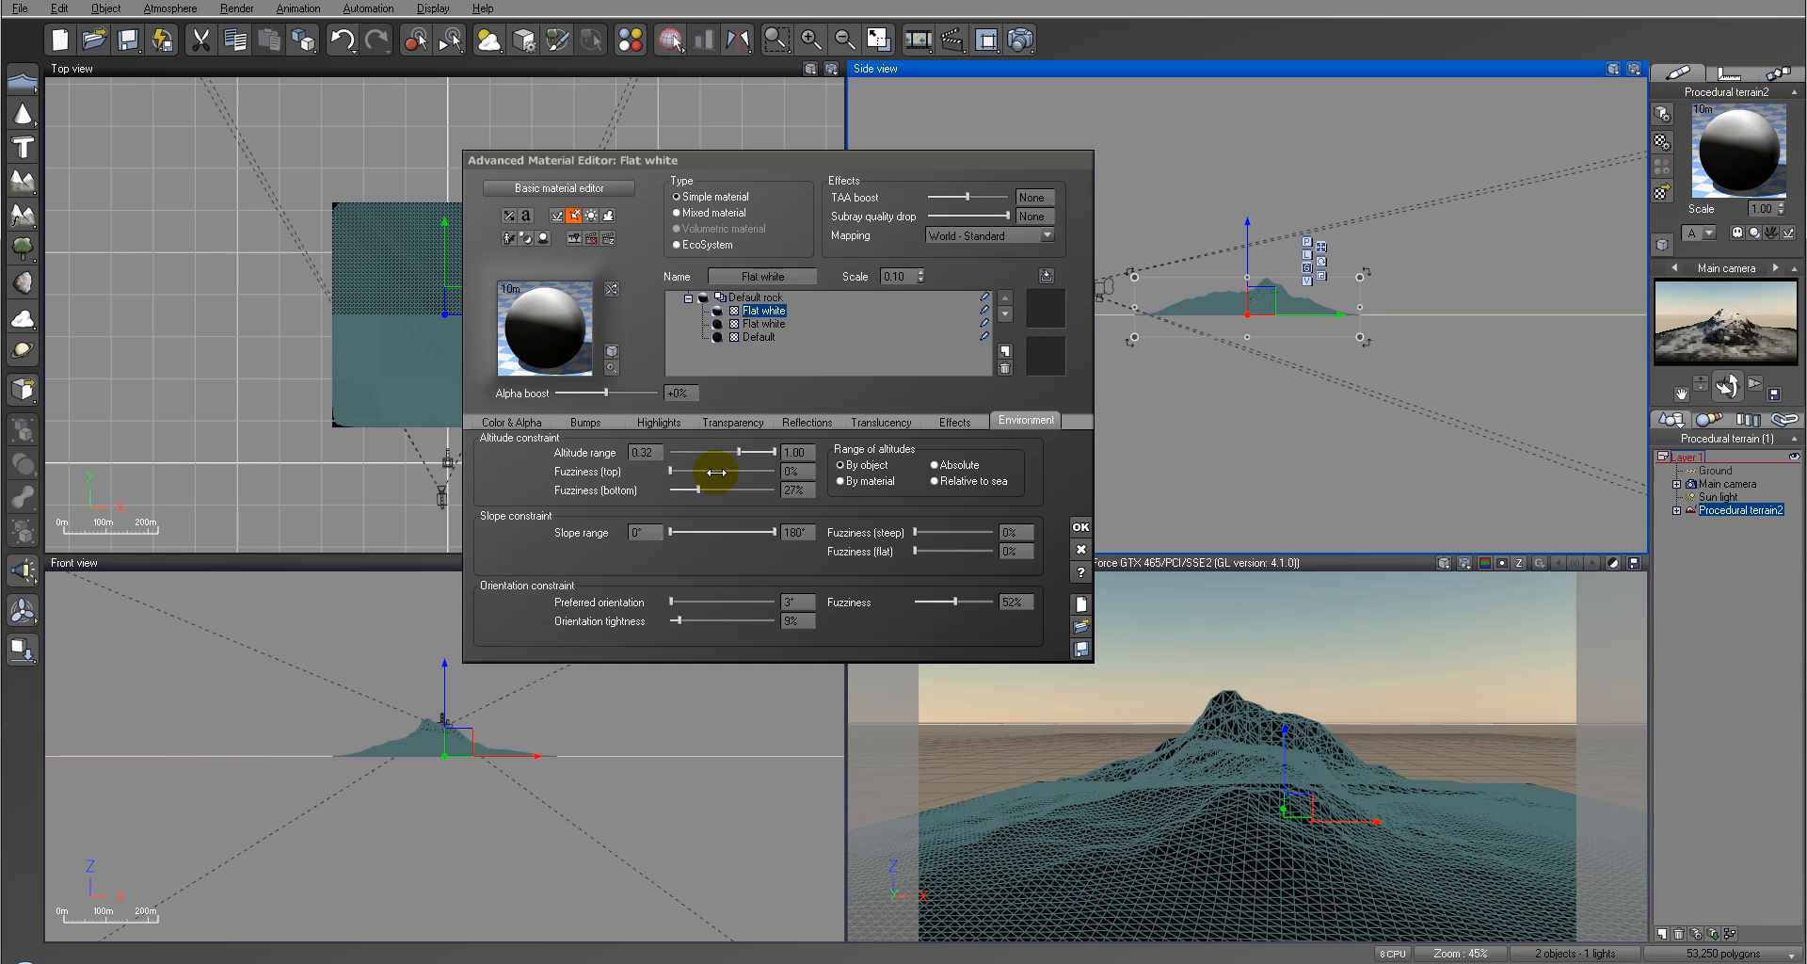
{"action": "left_click_drag", "start_coordinate": [714, 486], "coordinate": [713, 486]}
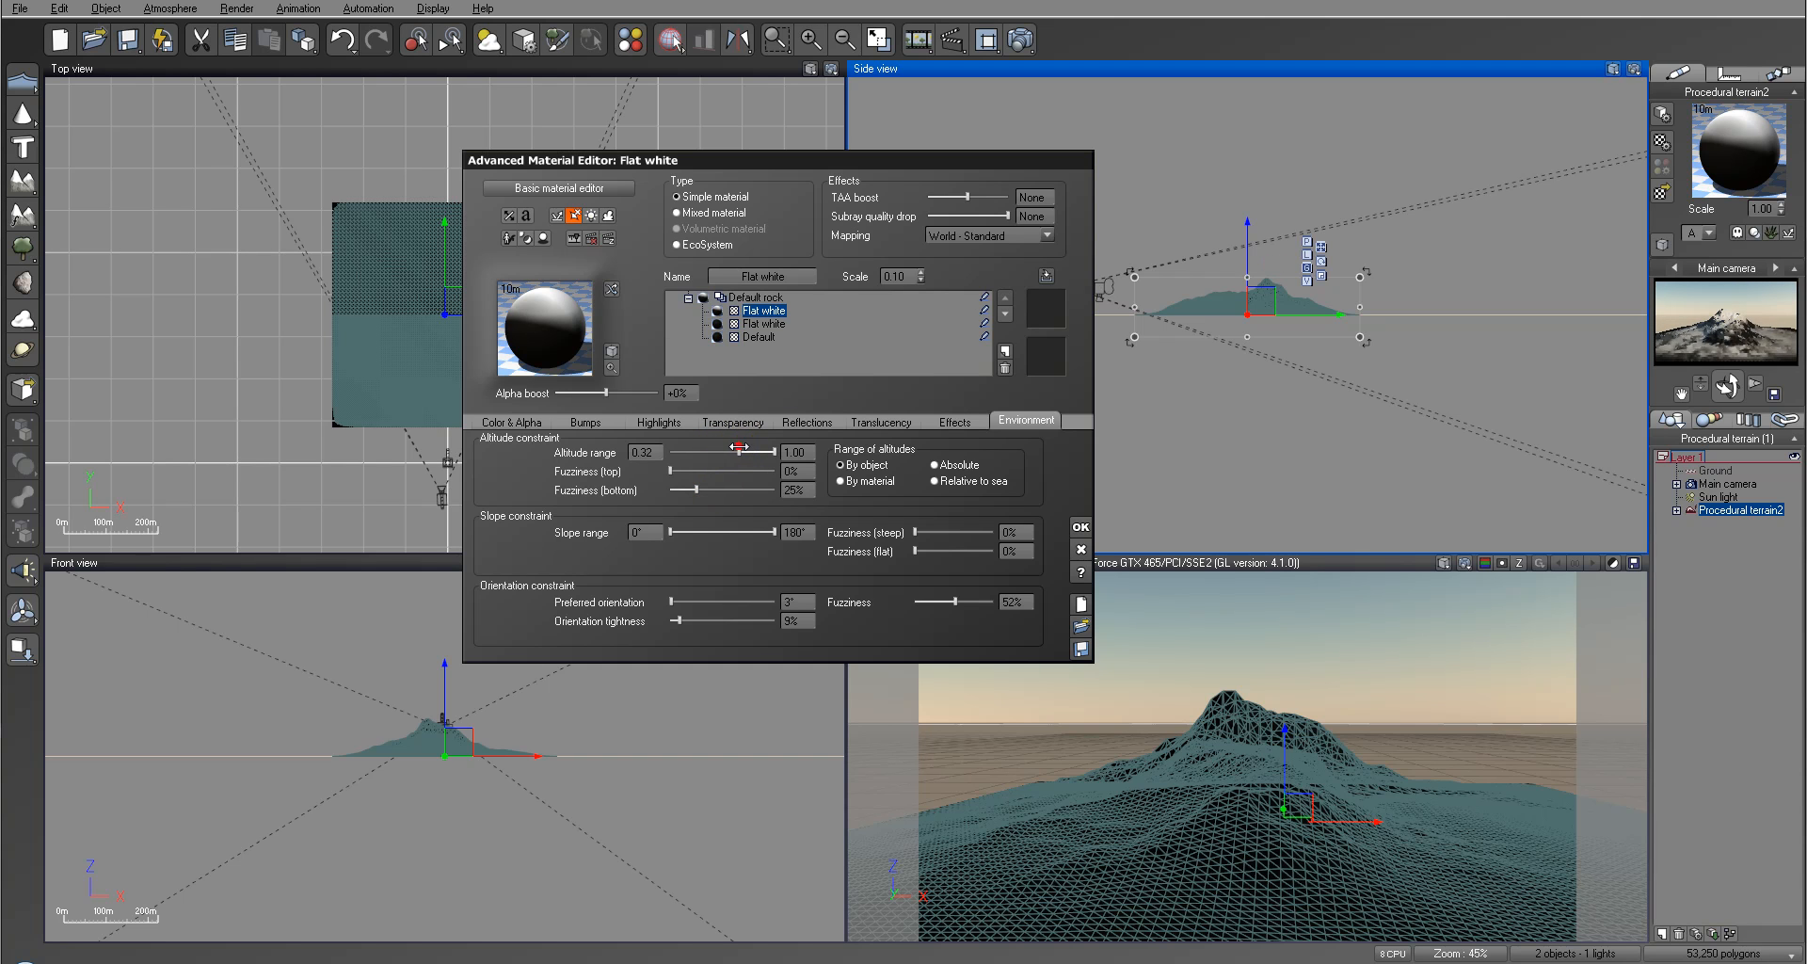
Step: Add another Flat white layer on top of the material stack and set its alpha boost to 0%
{"action": "left_click", "coordinate": [1003, 351]}
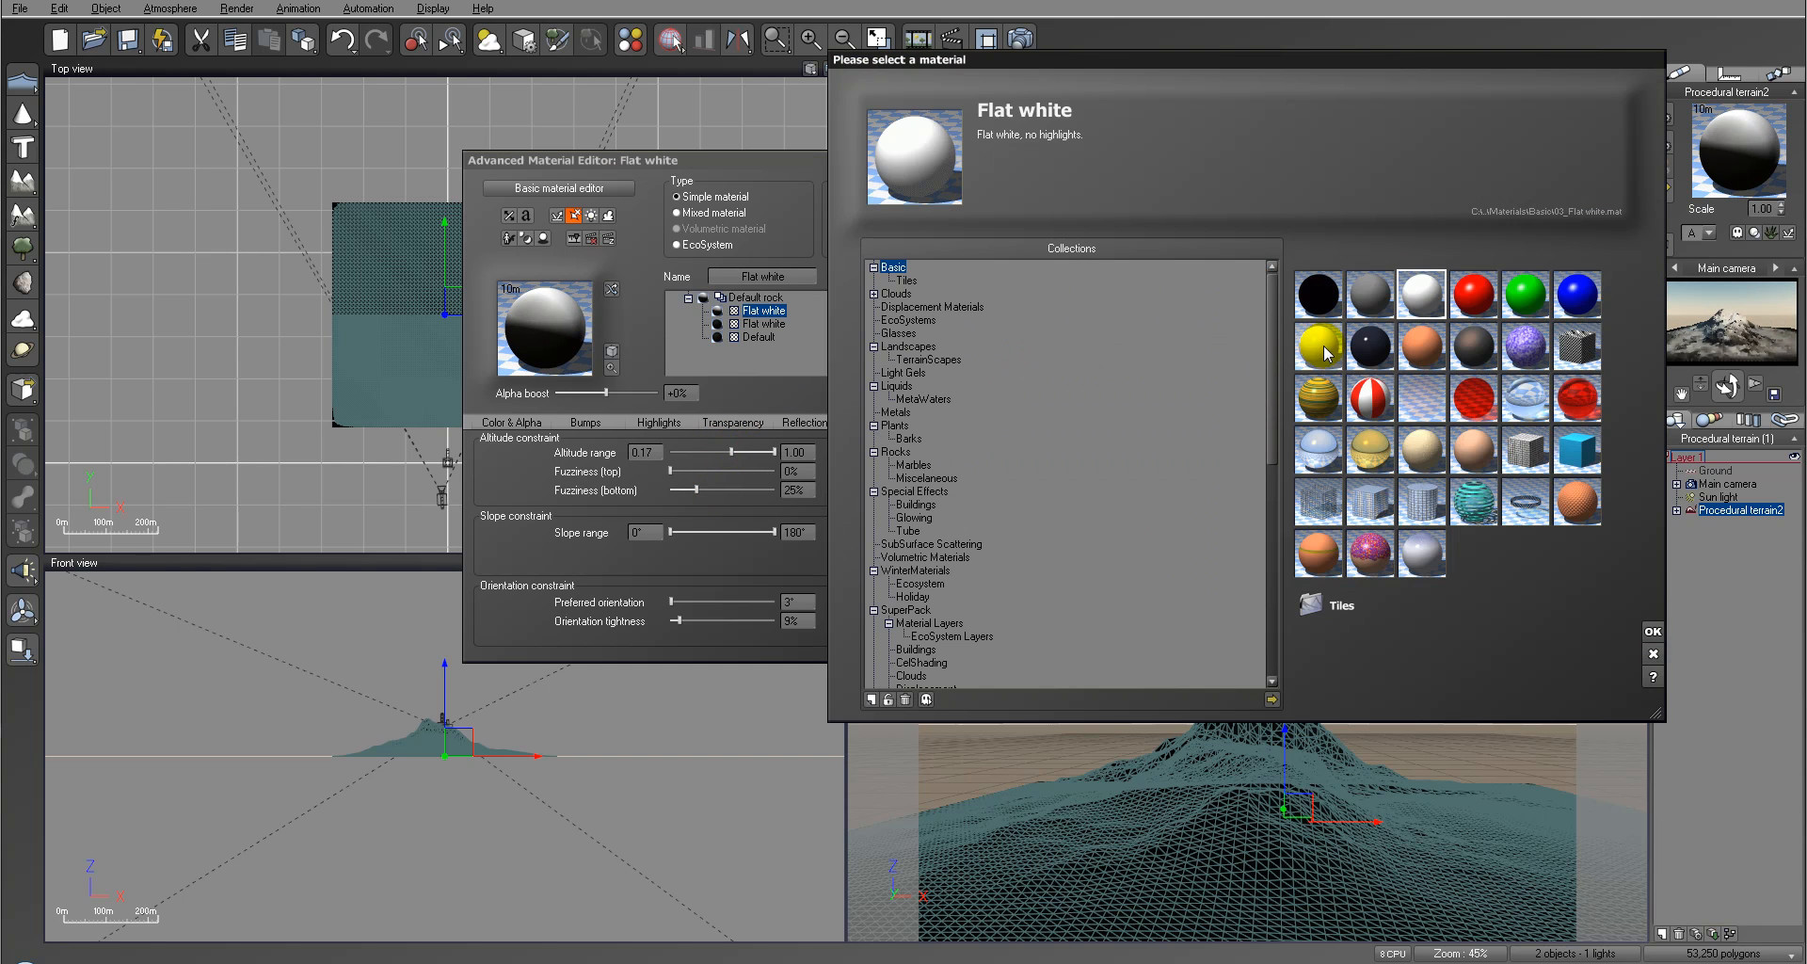
{"action": "left_click", "coordinate": [1653, 631]}
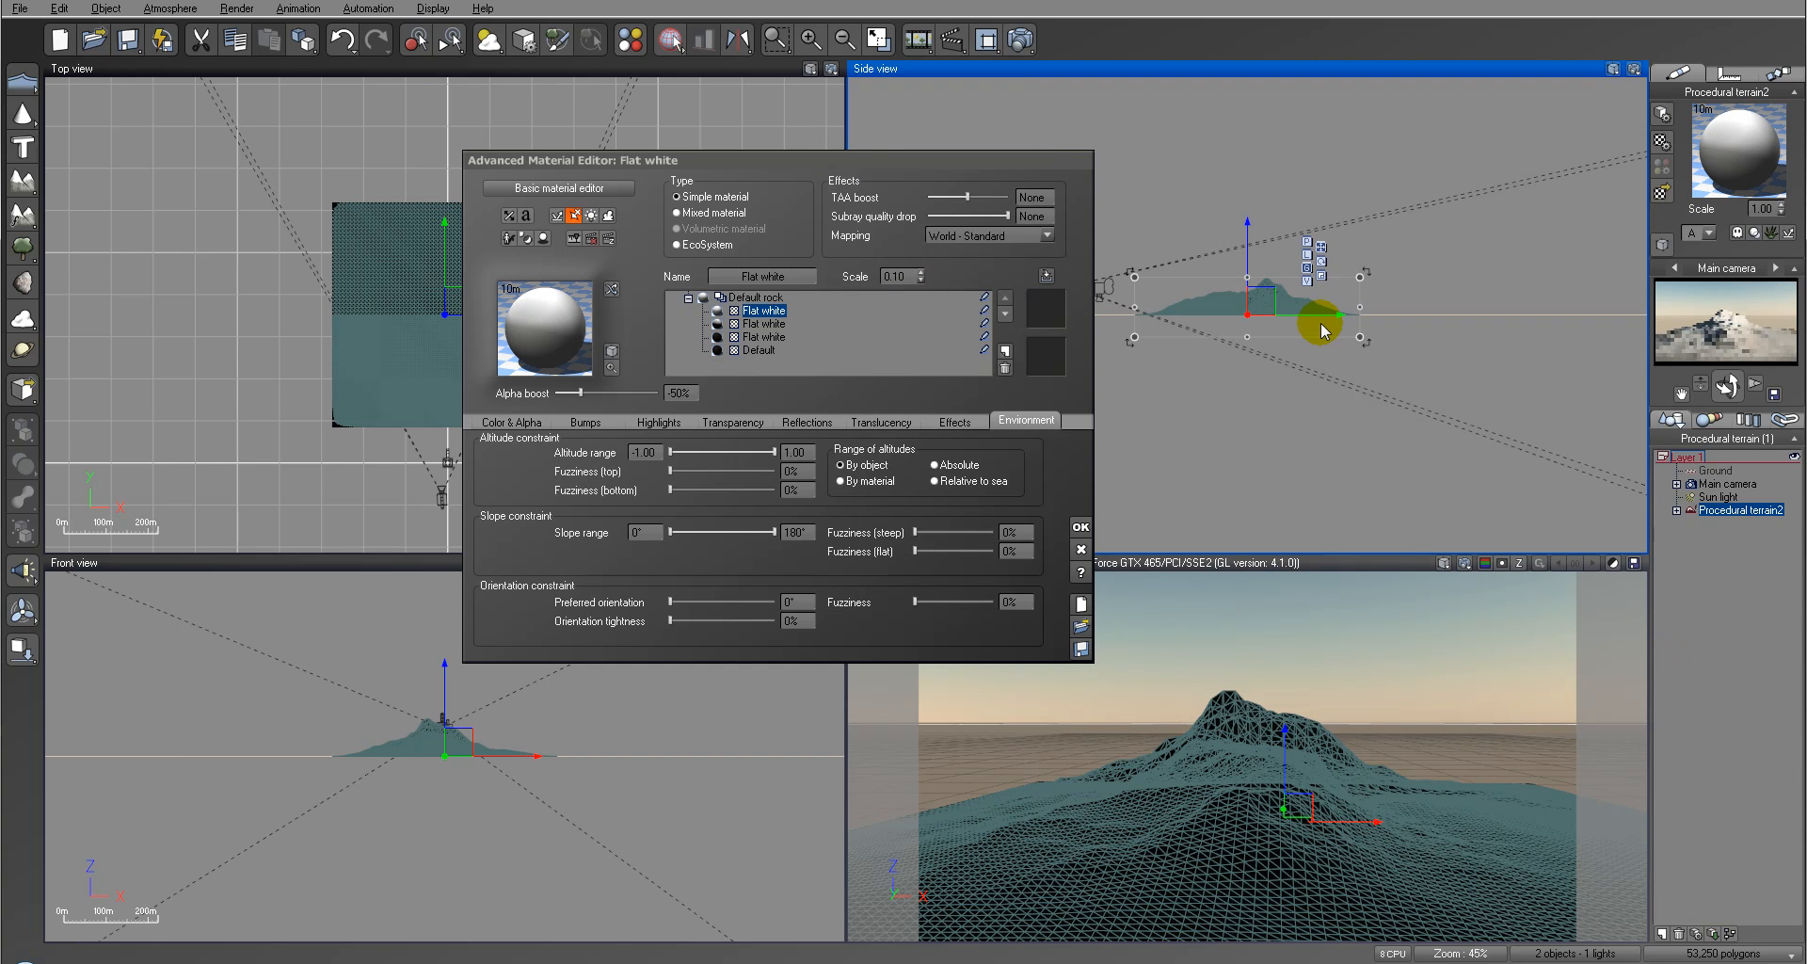
{"action": "left_click", "coordinate": [685, 392]}
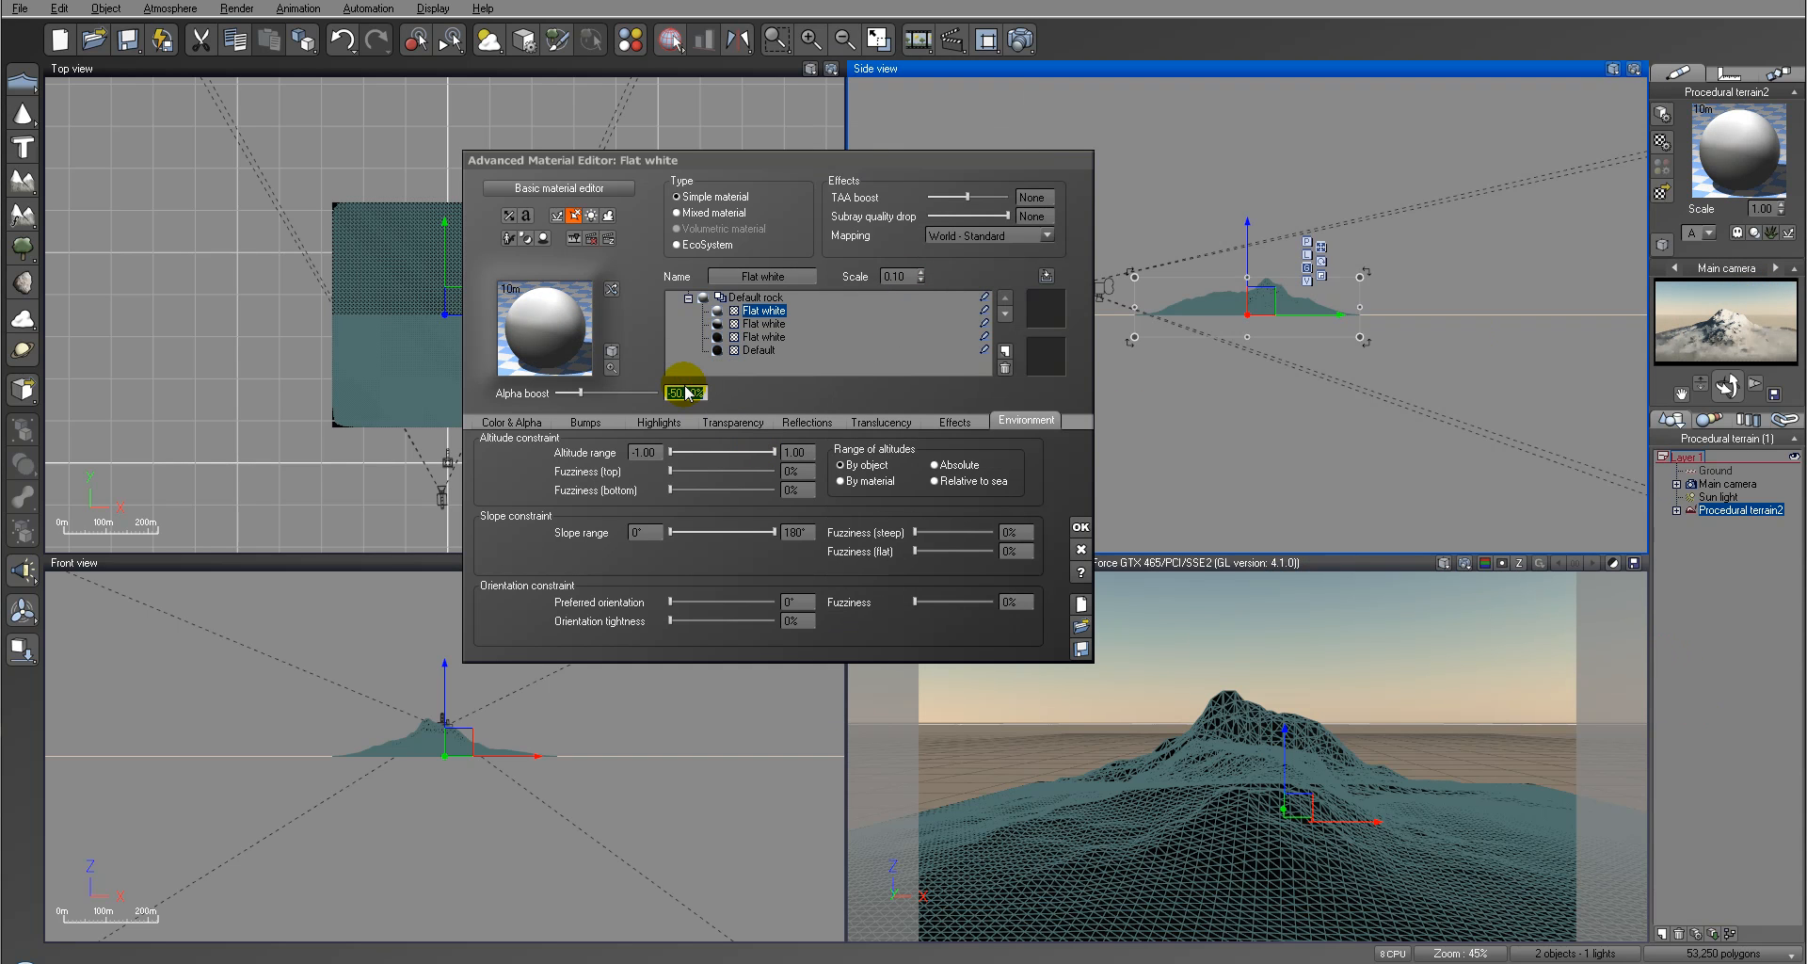
{"action": "type", "text": "0"}
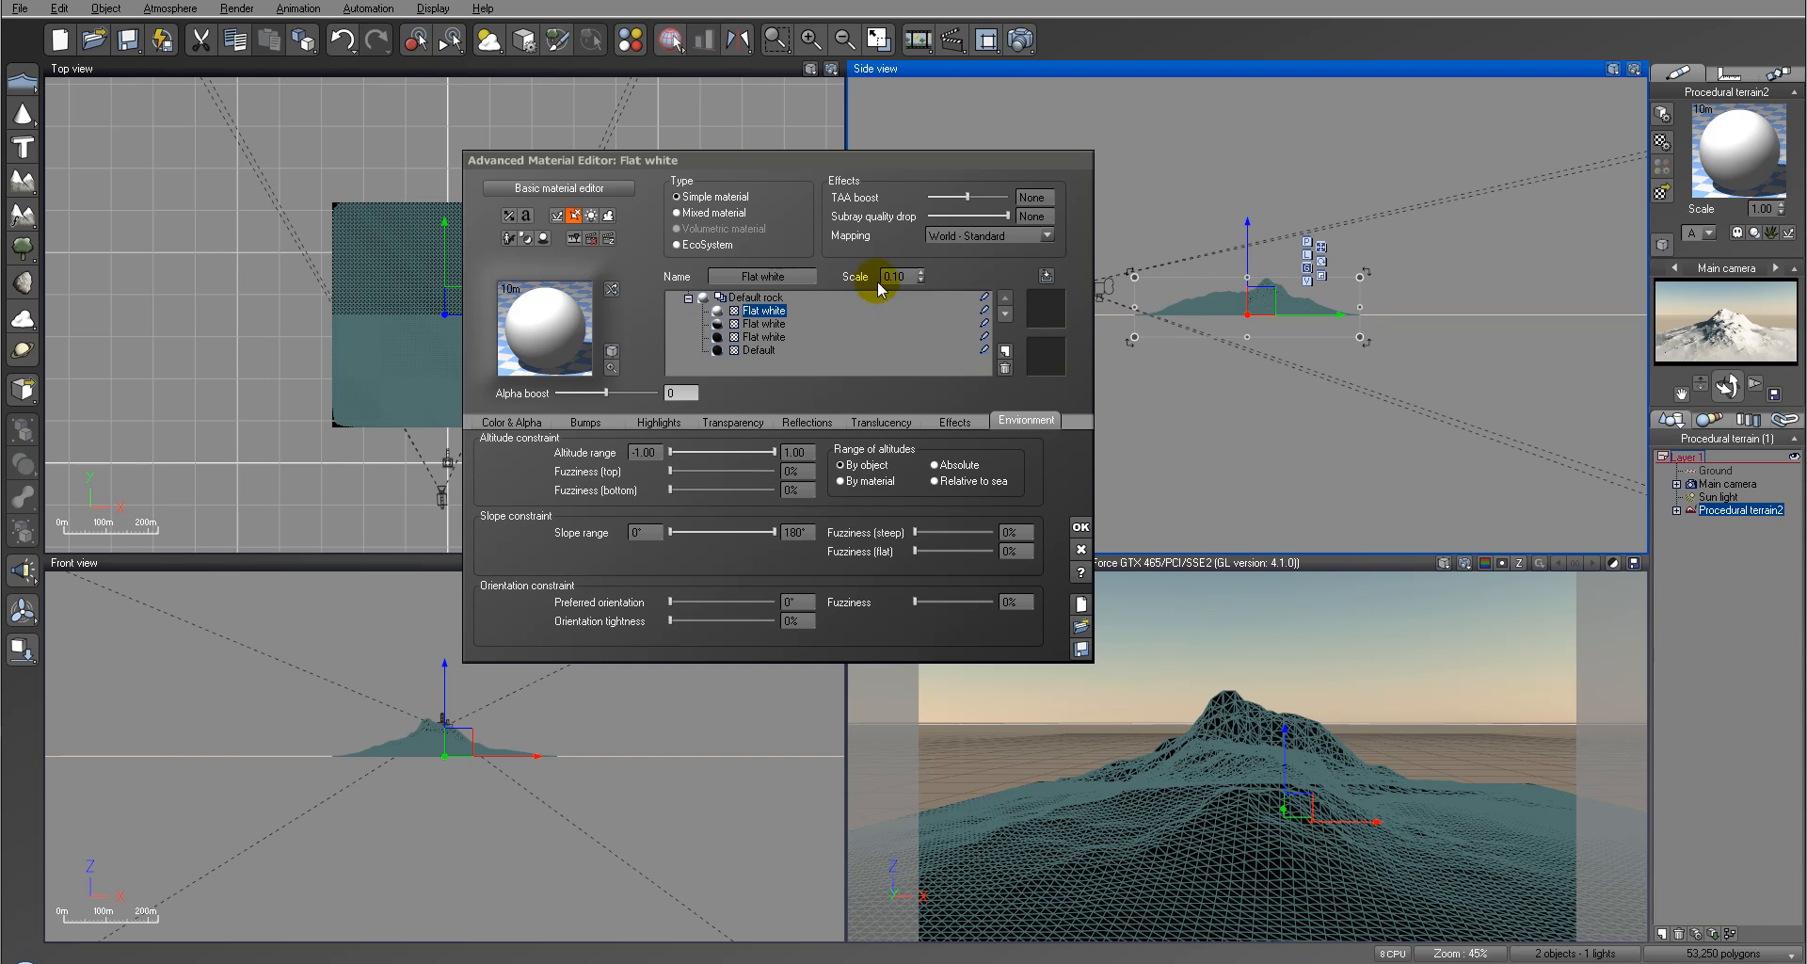
Step: Start the new top layer's altitude range at 0.80 with 18% bottom fuzziness and check the snow cap in a render
{"action": "left_click_drag", "start_coordinate": [675, 453], "coordinate": [697, 453]}
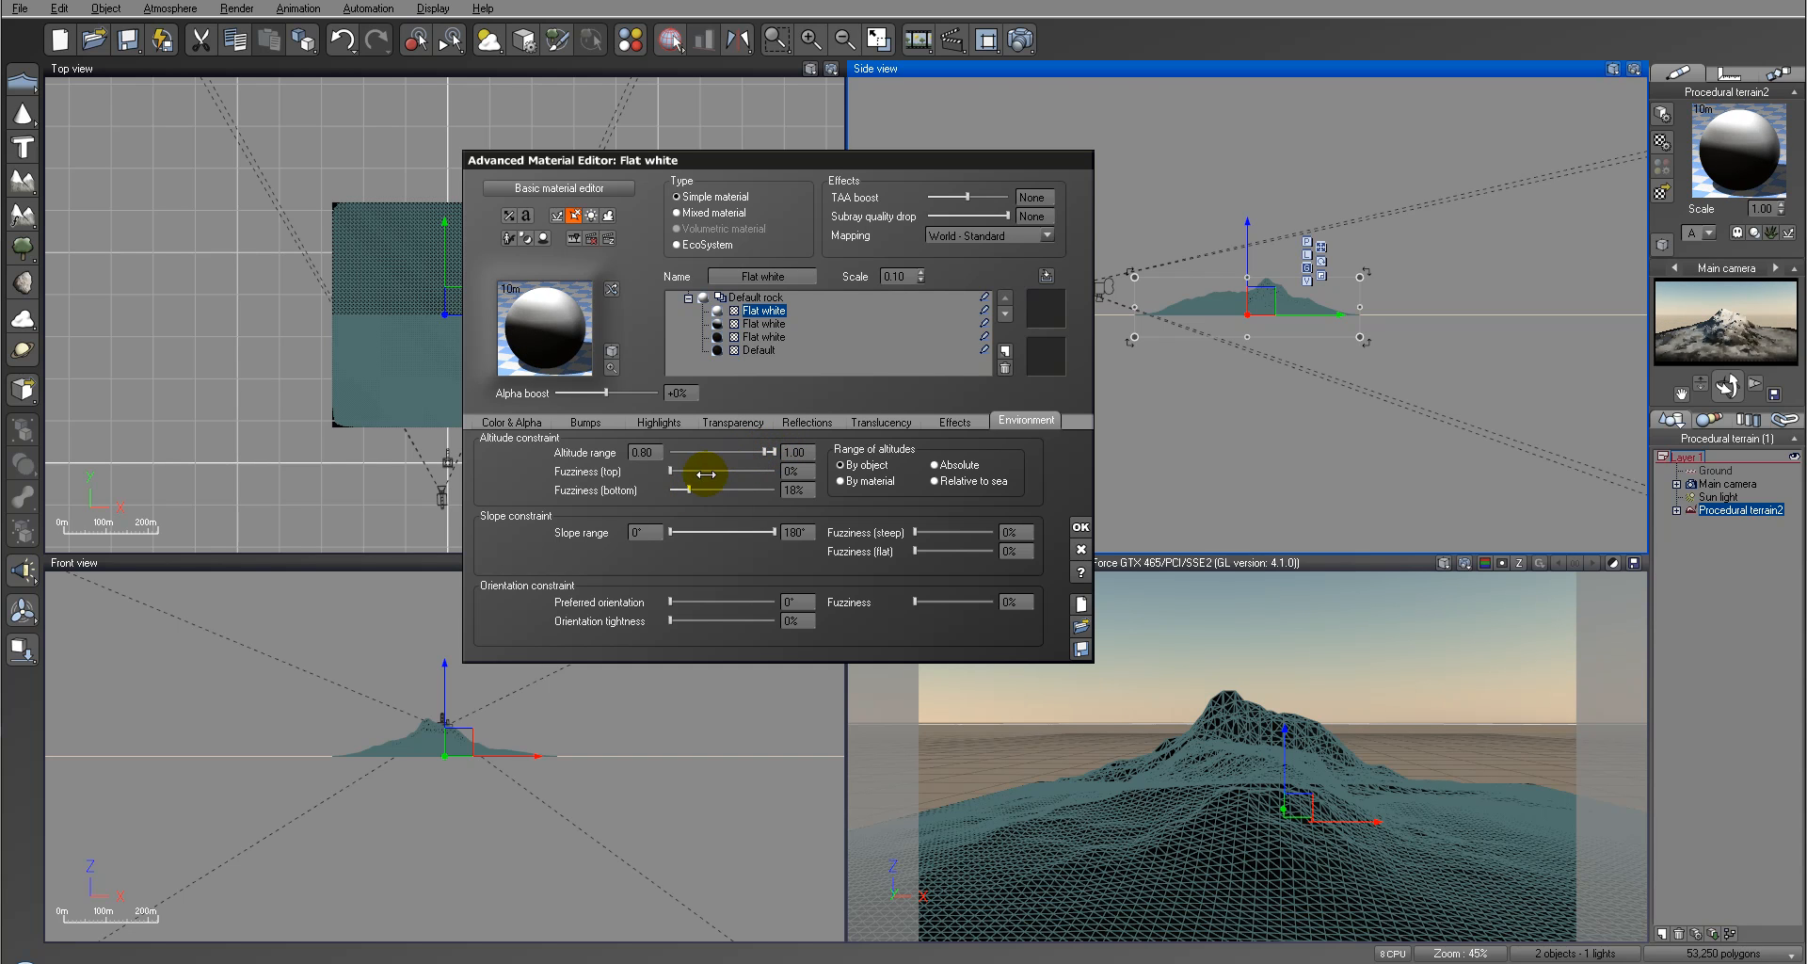
{"action": "left_click", "coordinate": [1020, 39]}
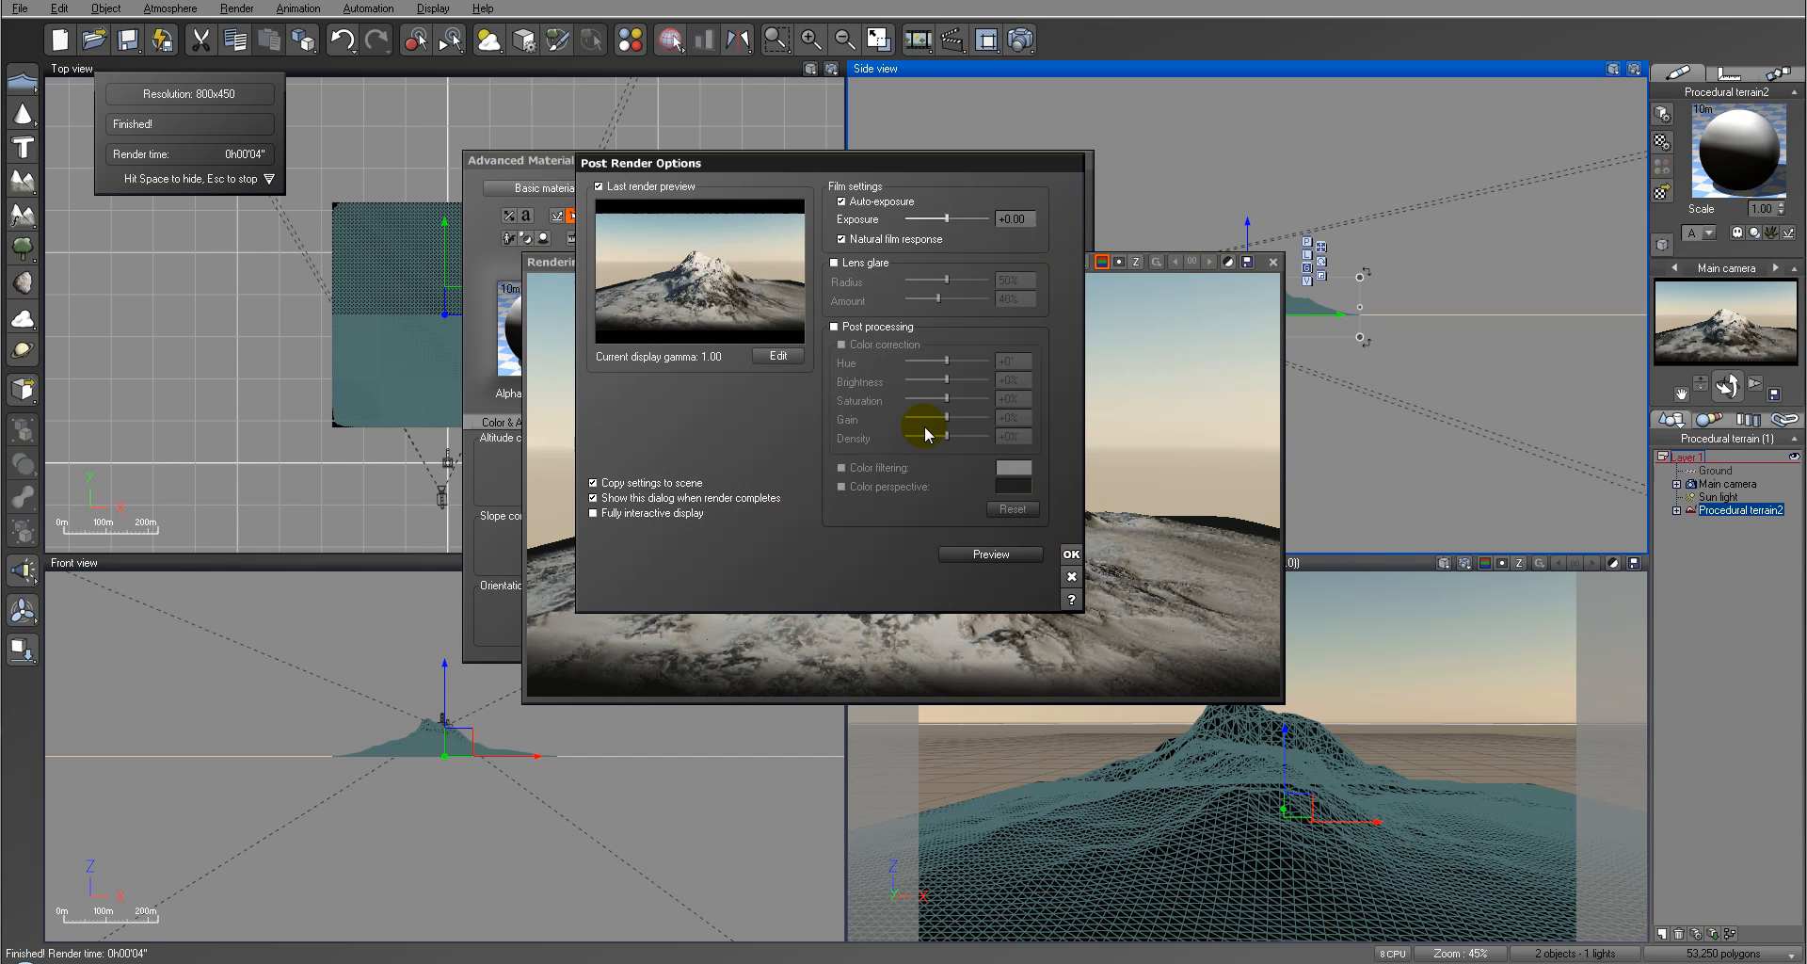
{"action": "left_click", "coordinate": [1070, 554]}
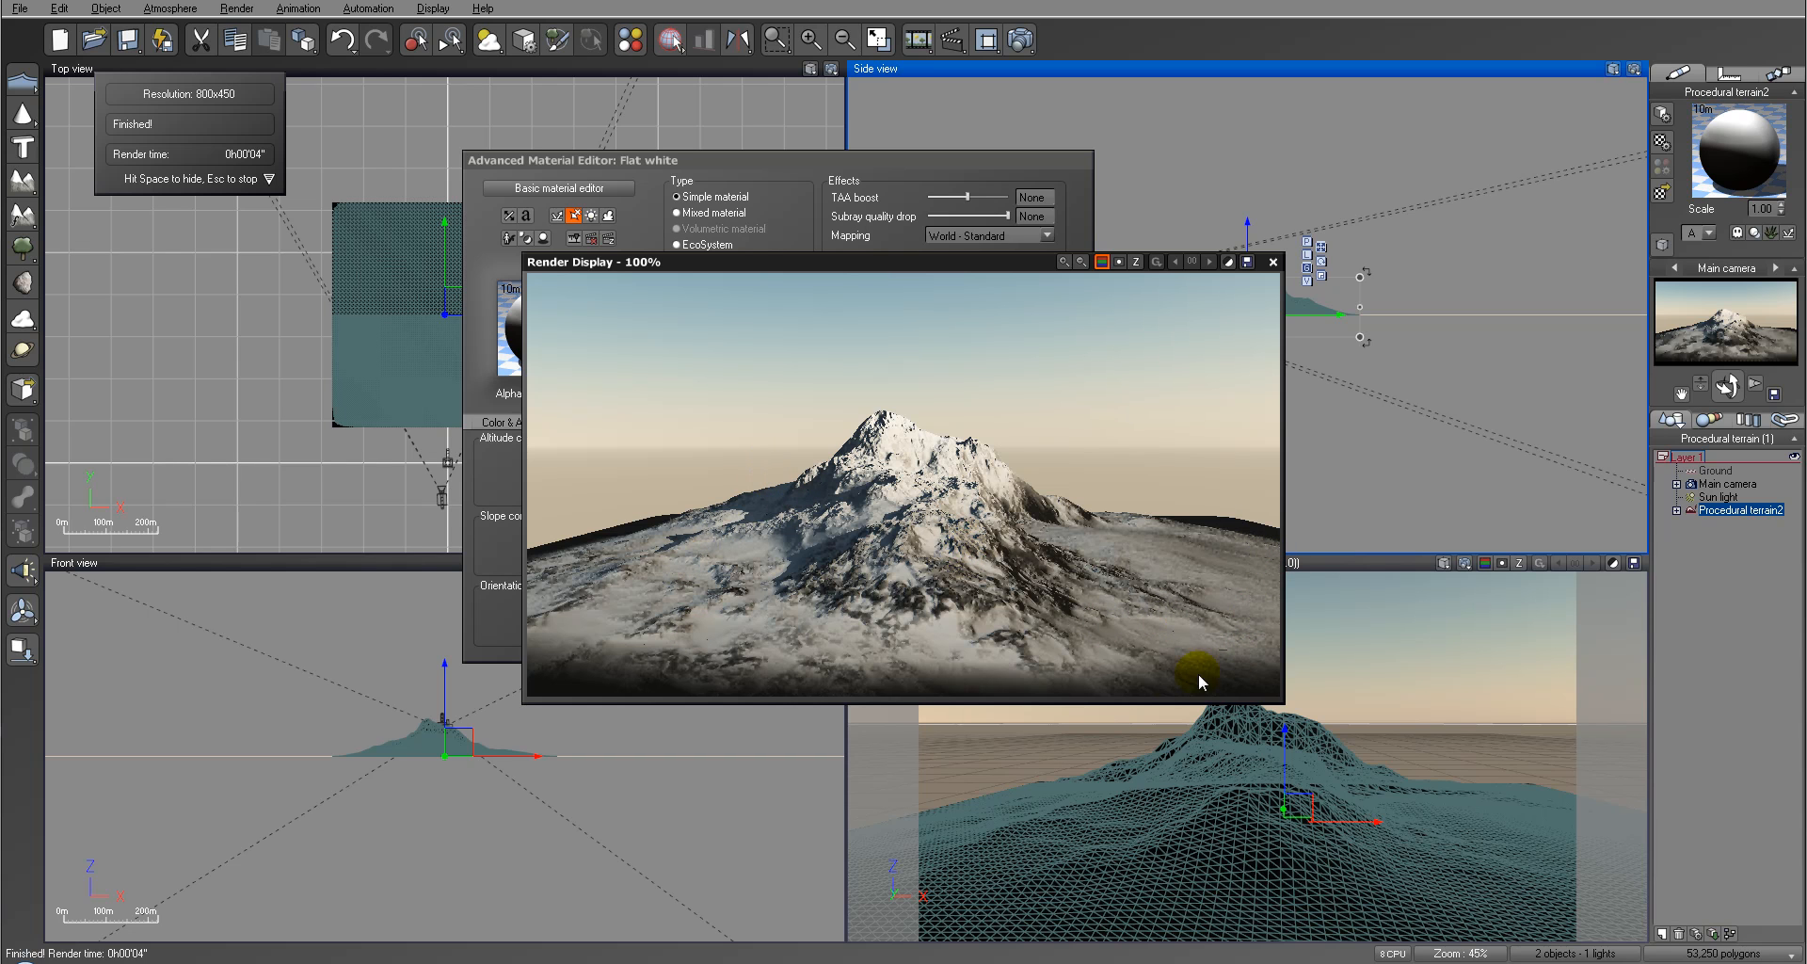
{"action": "left_click", "coordinate": [1272, 263]}
Step: Start the lowest Flat white layer's altitude range at -0.05 with 13% bottom fuzziness and check it in a render
{"action": "left_click", "coordinate": [764, 336]}
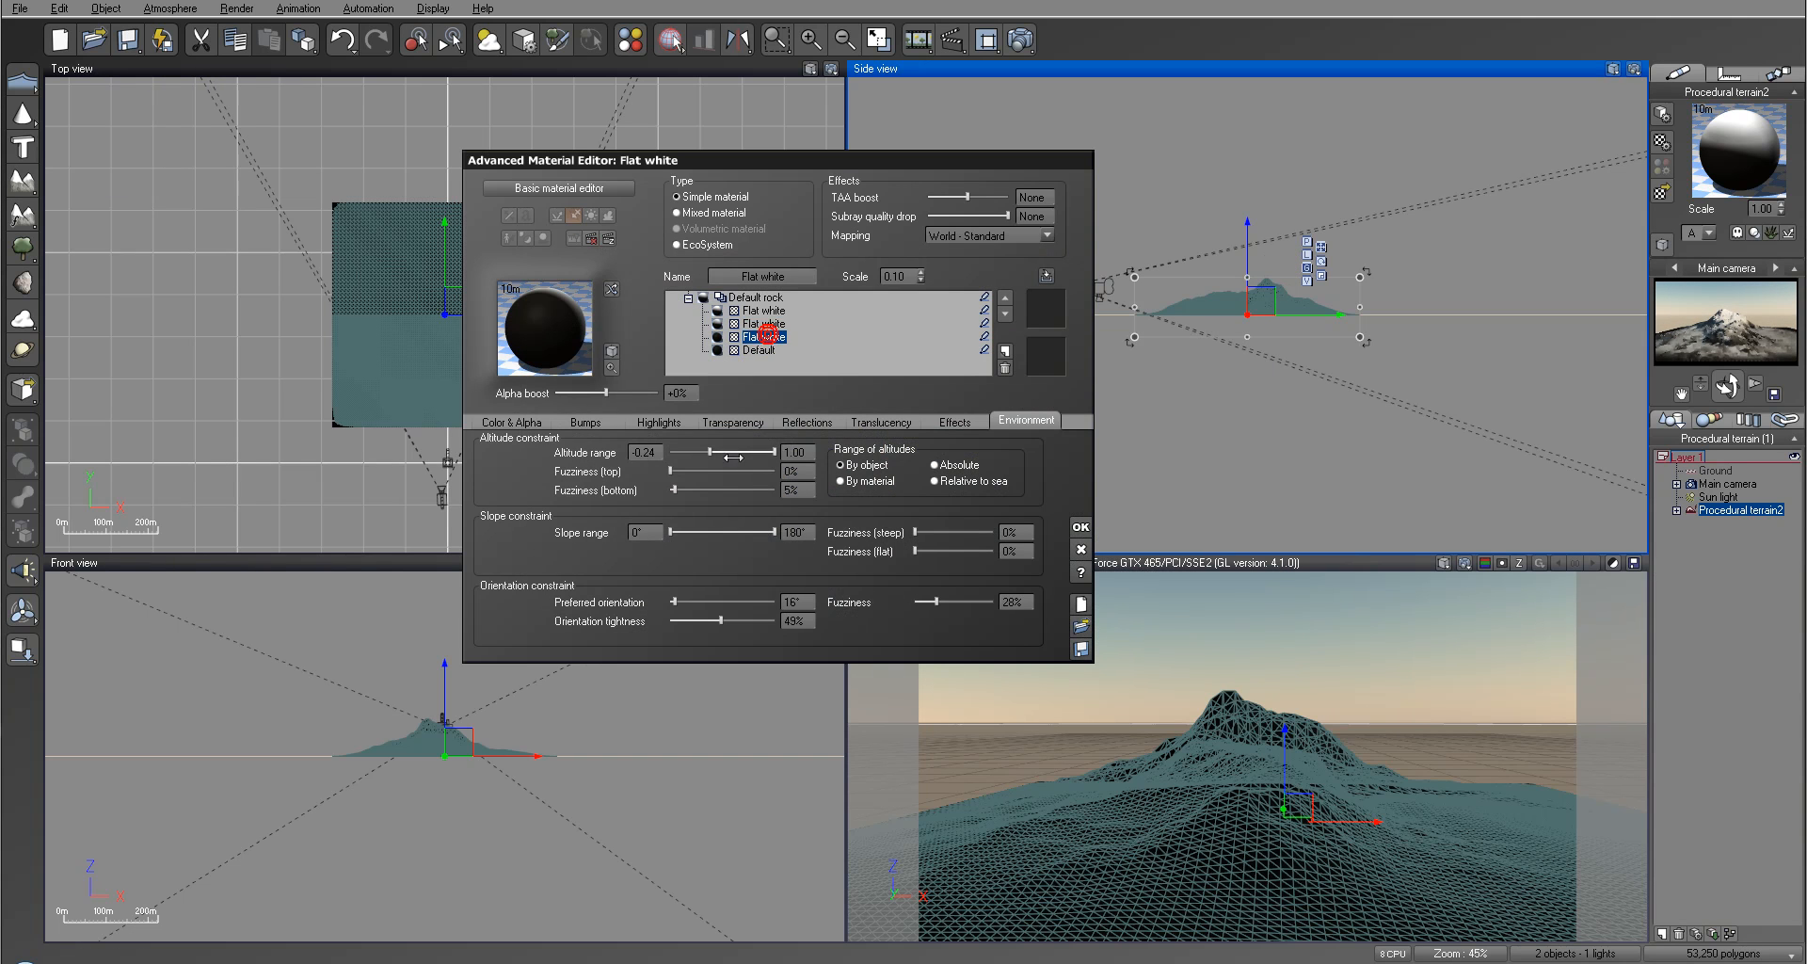
{"action": "mouse_move", "coordinate": [731, 451]}
{"action": "left_mouse_down"}
{"action": "mouse_move", "coordinate": [707, 450]}
{"action": "mouse_move", "coordinate": [723, 452]}
{"action": "left_mouse_up"}
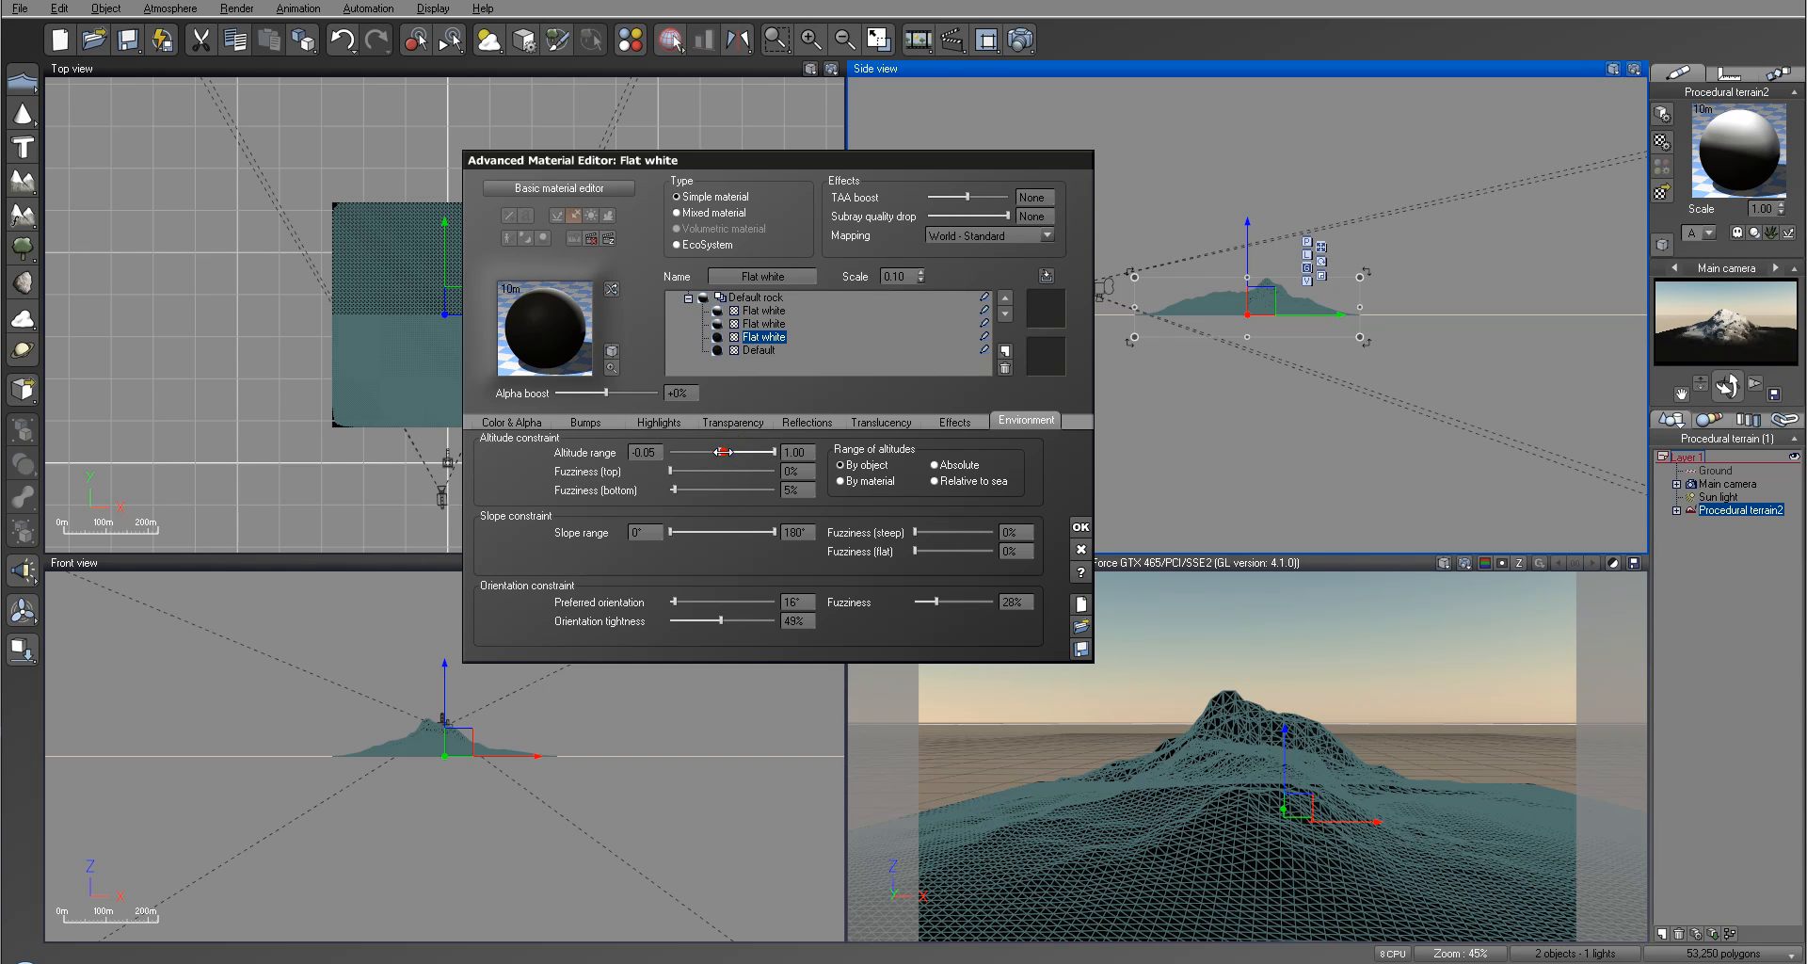
{"action": "left_click_drag", "start_coordinate": [680, 490], "coordinate": [684, 490]}
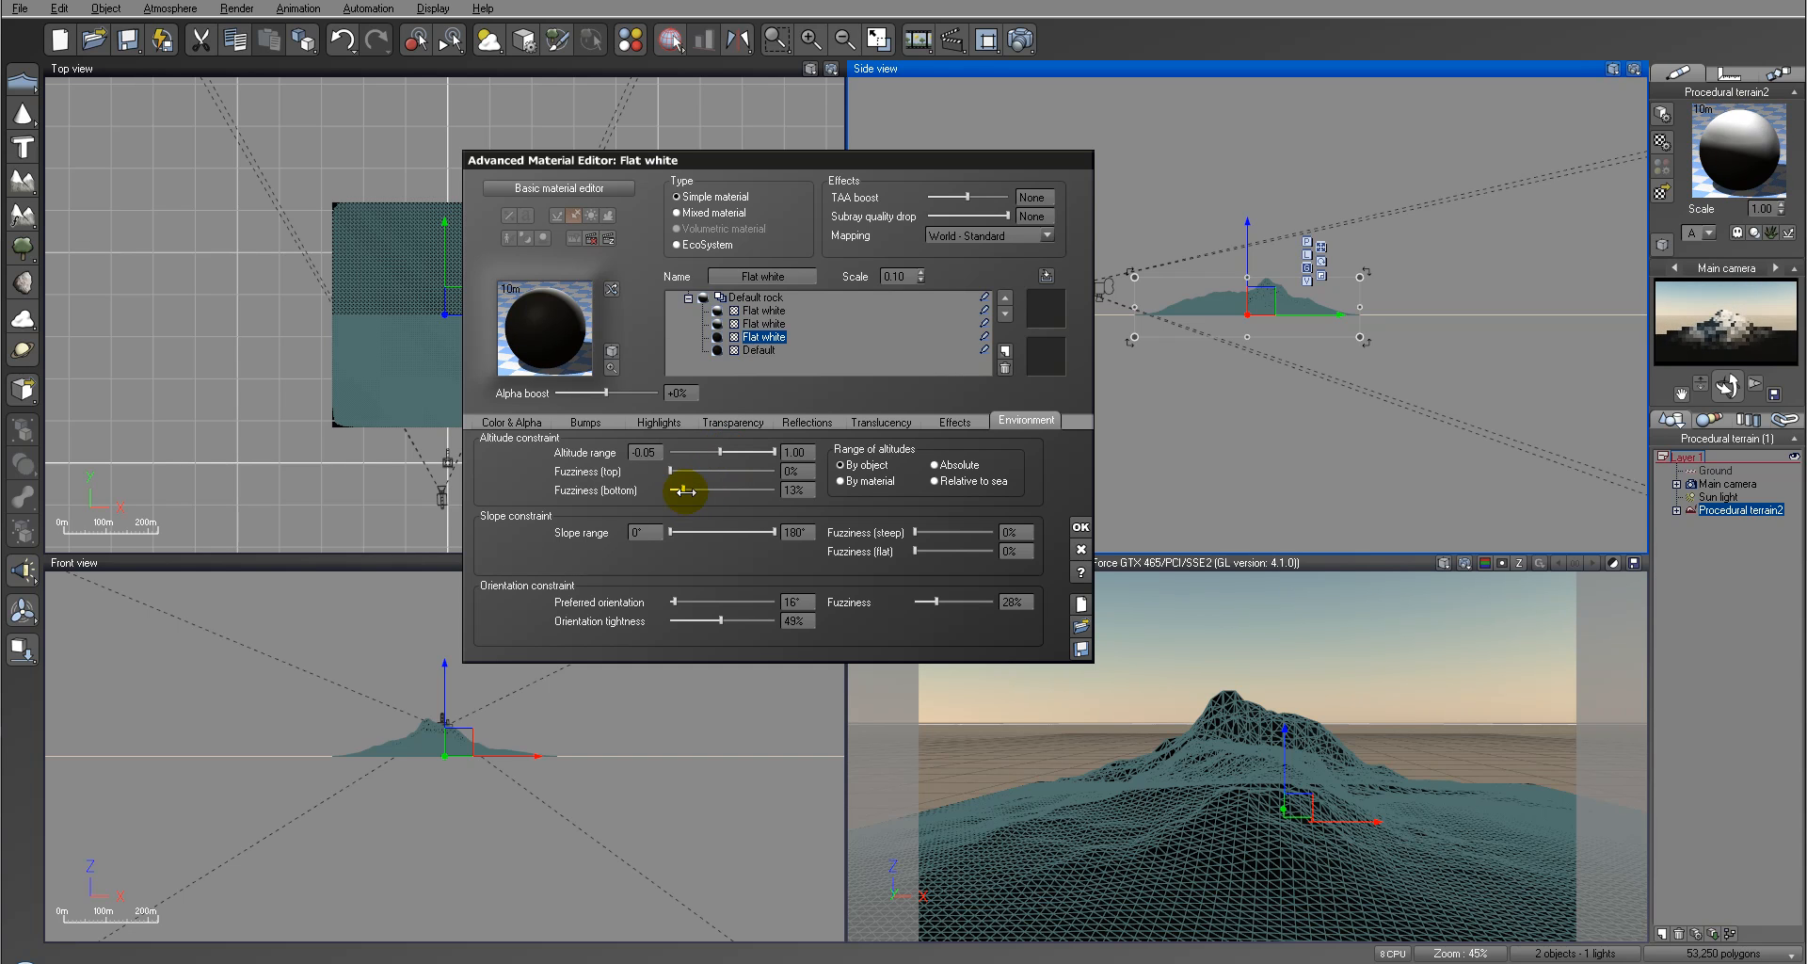
{"action": "left_click", "coordinate": [1020, 40]}
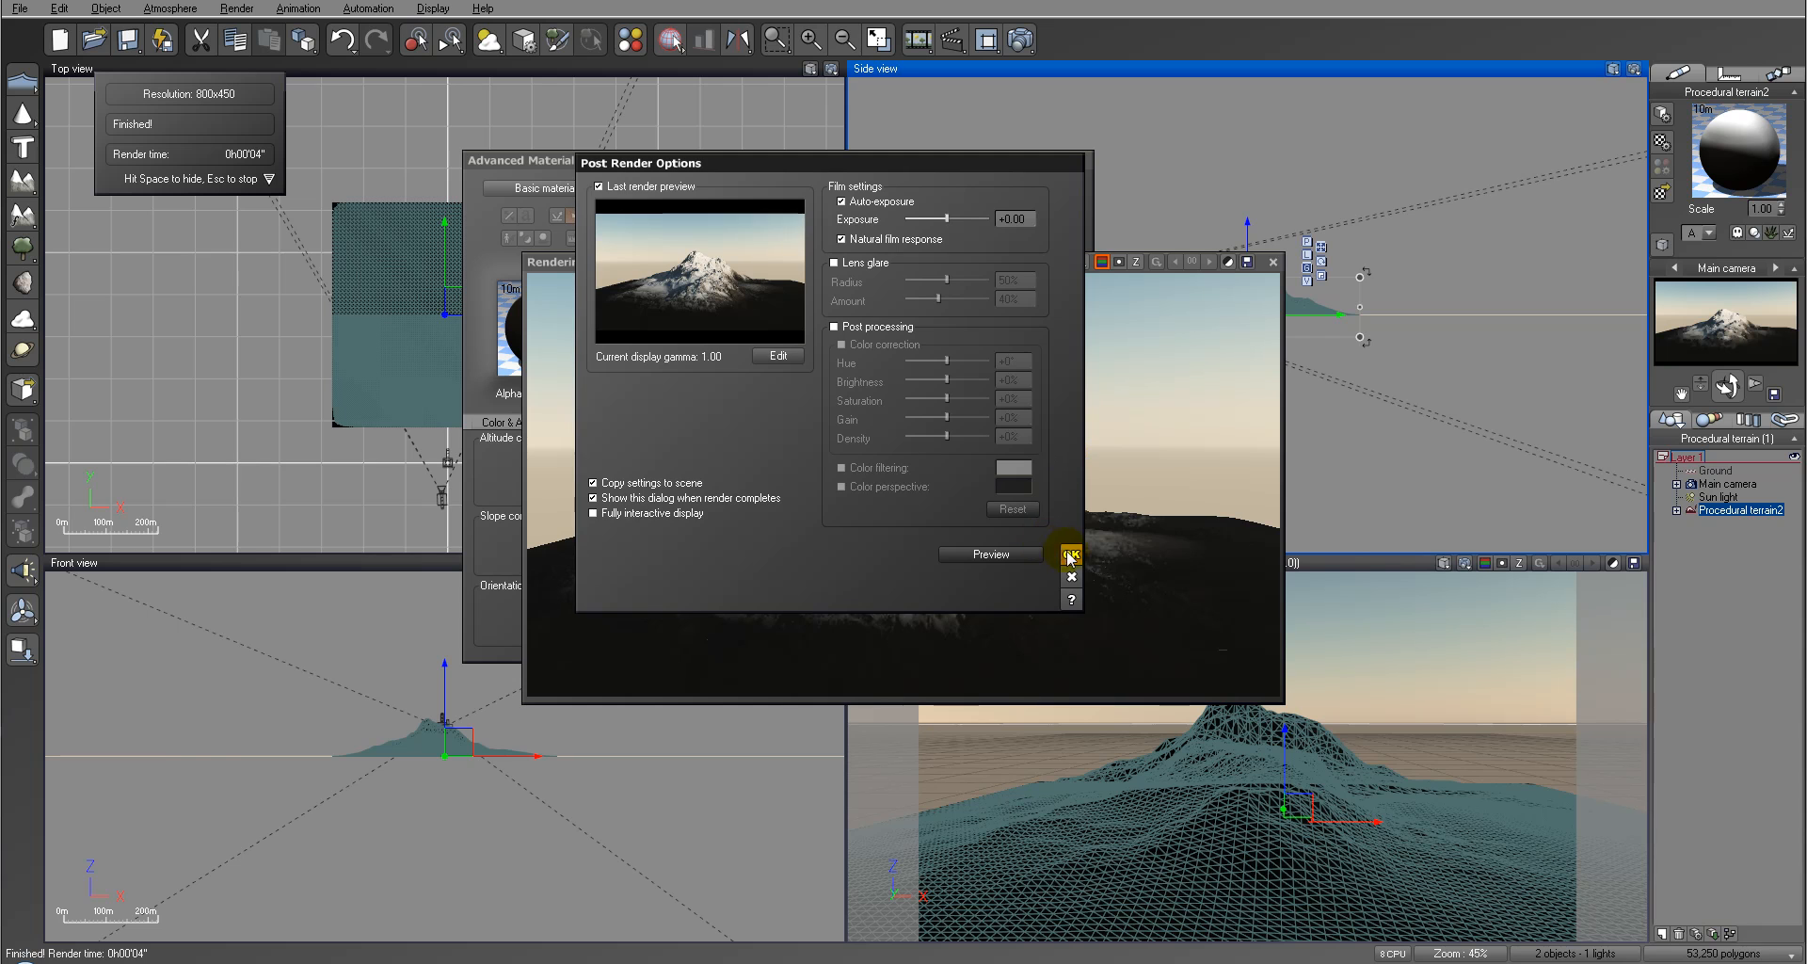
{"action": "left_click", "coordinate": [1067, 552]}
{"action": "left_click", "coordinate": [1272, 262]}
Step: Add a Green plastic layer above the lowest Flat white layer, ending its altitude range at -0.10 with 20% top fuzziness
{"action": "left_click", "coordinate": [1008, 350]}
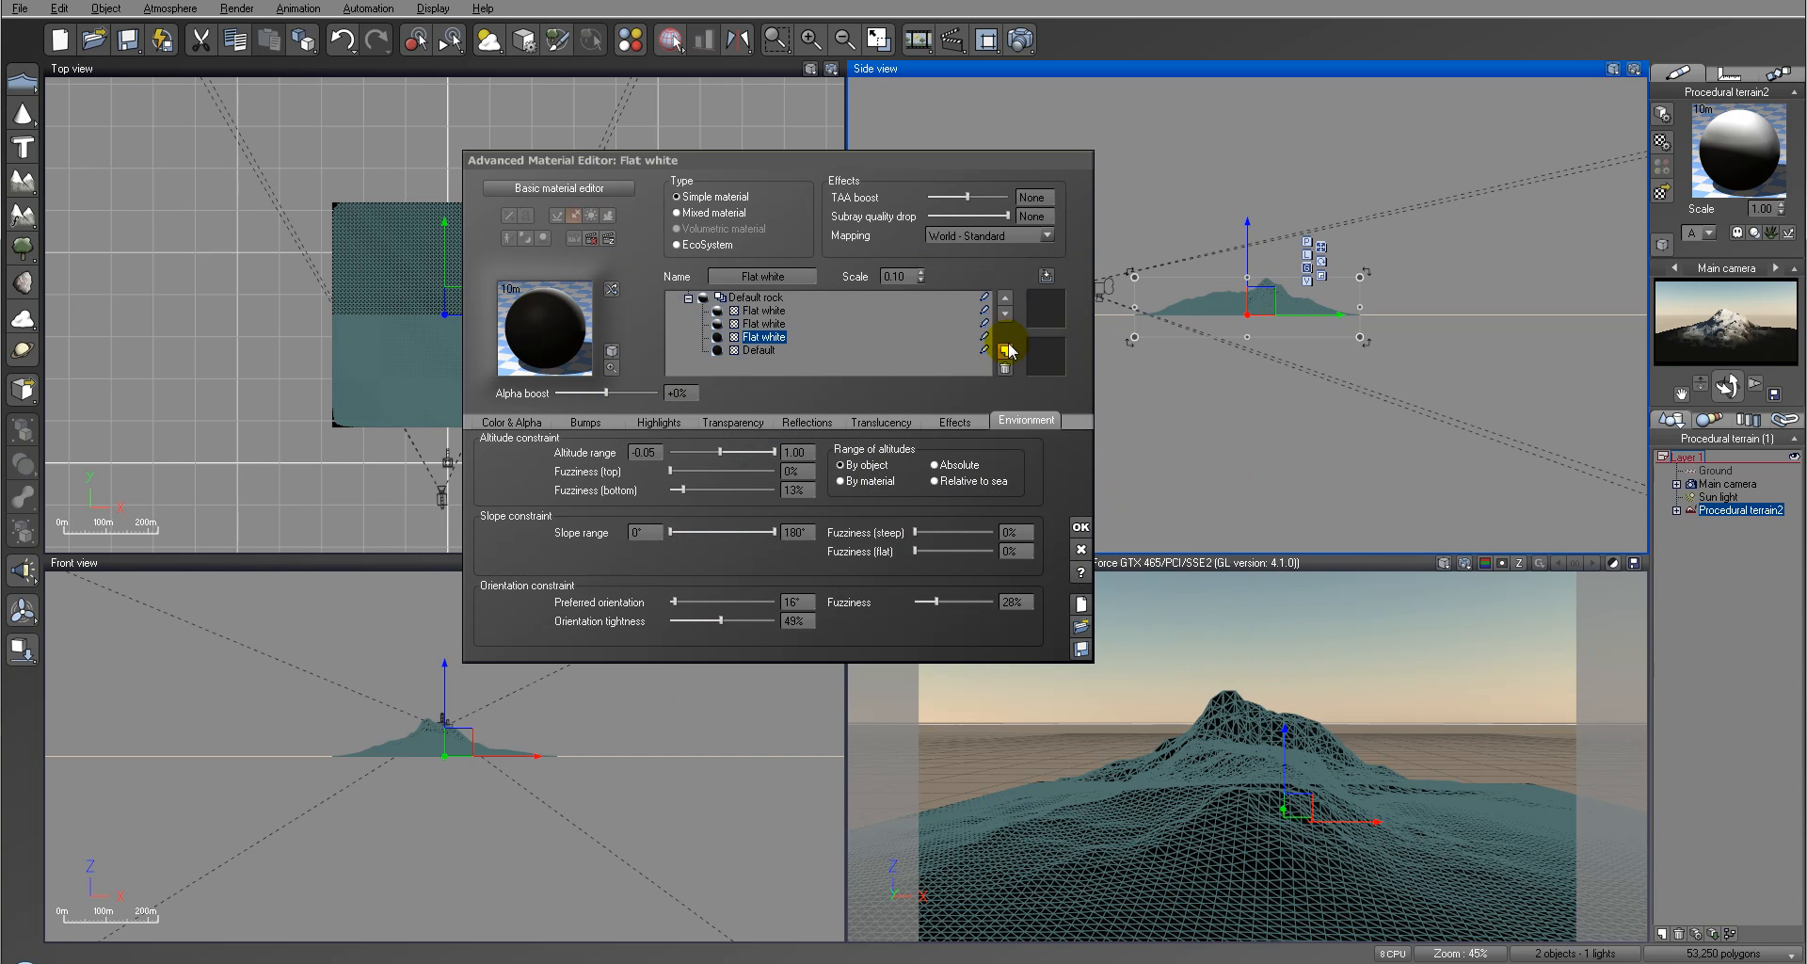
{"action": "left_click", "coordinate": [1526, 297]}
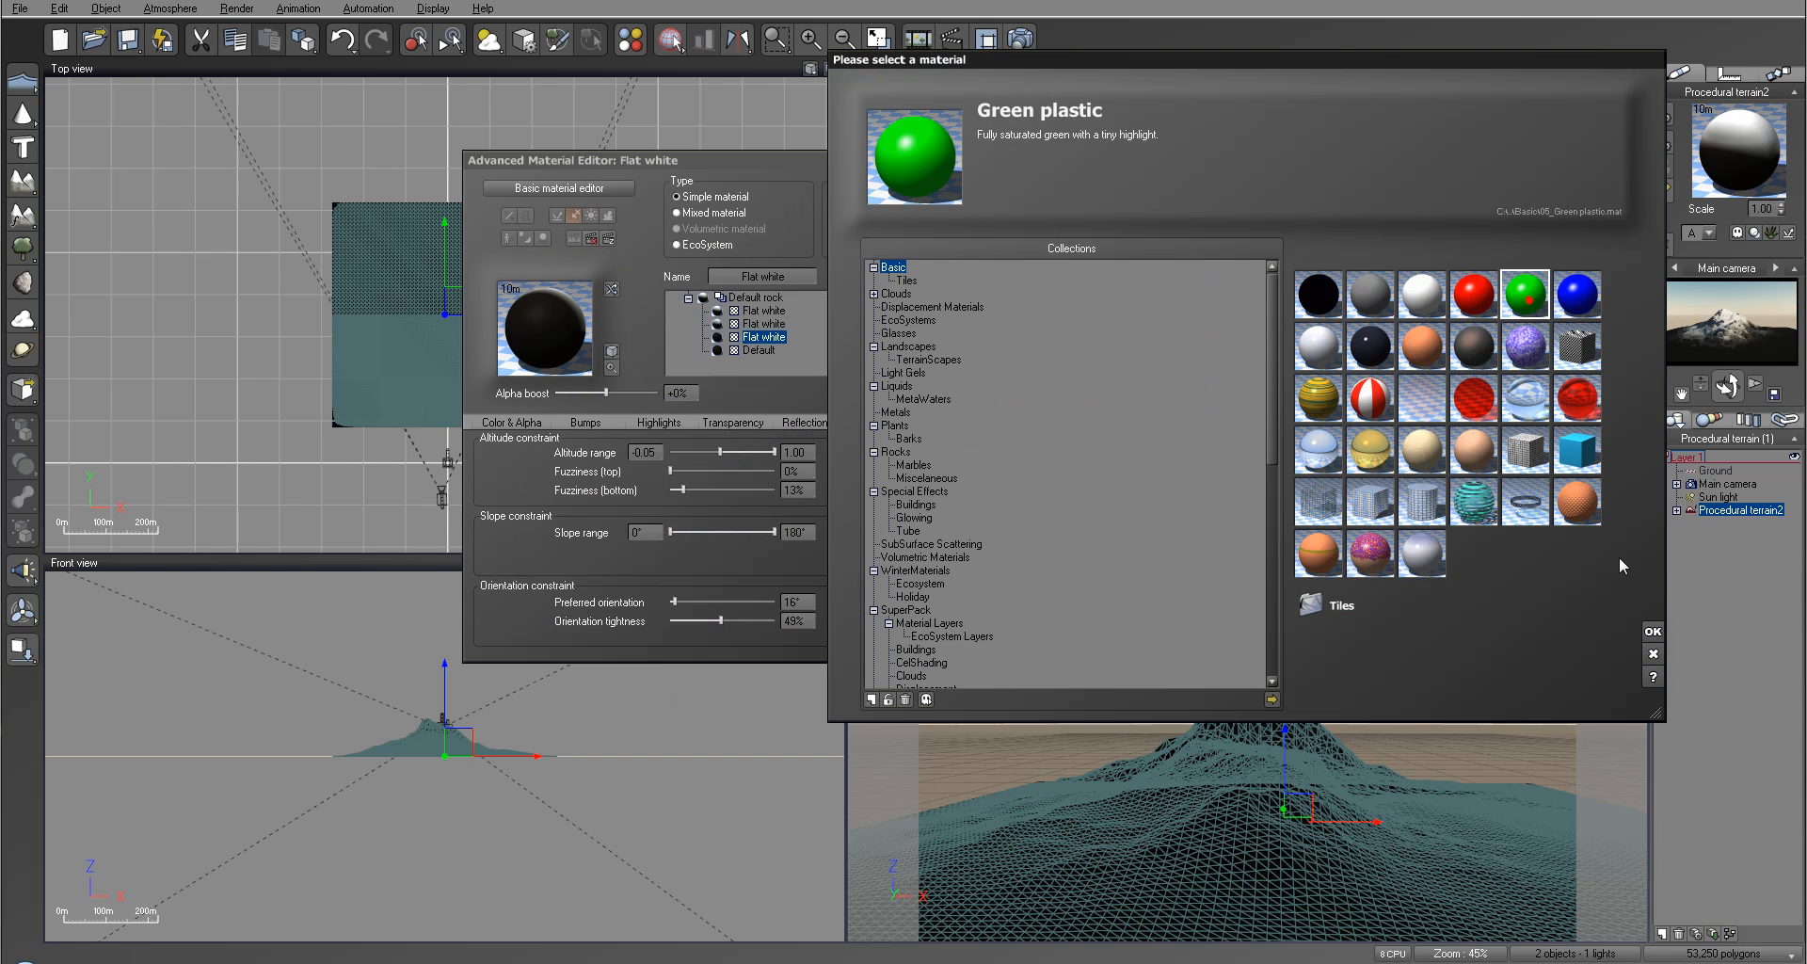
{"action": "left_click", "coordinate": [1649, 626]}
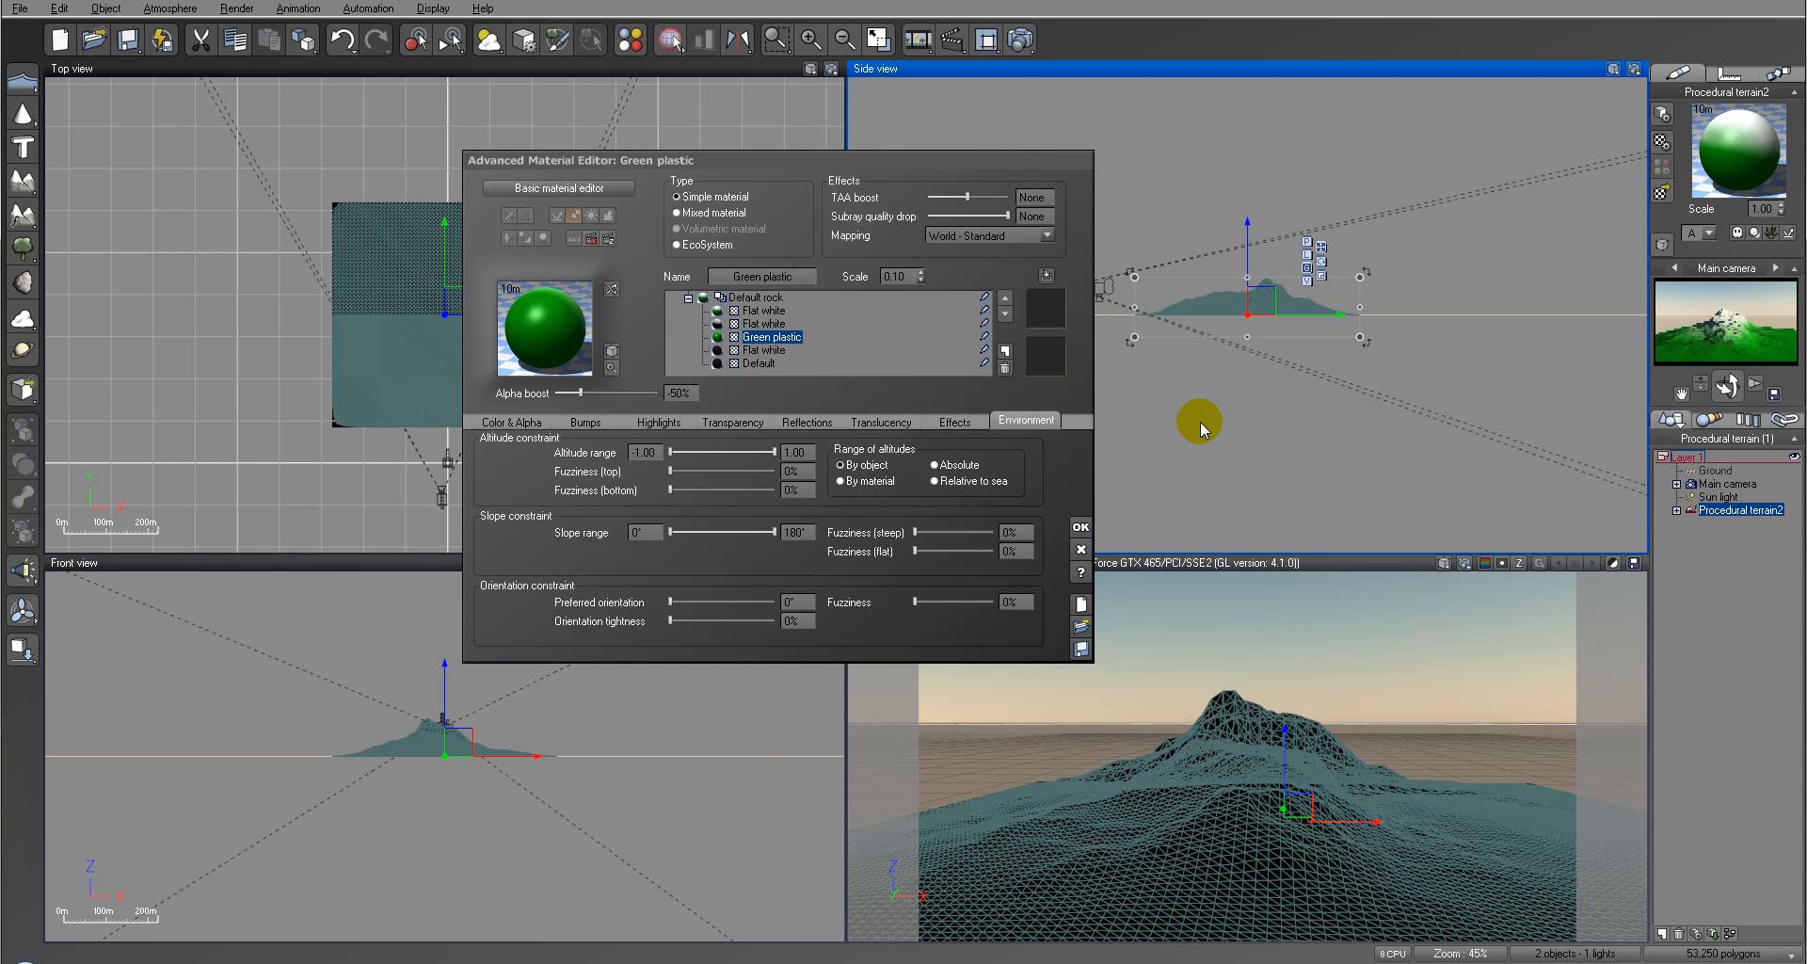
{"action": "left_click_drag", "start_coordinate": [771, 451], "coordinate": [697, 451]}
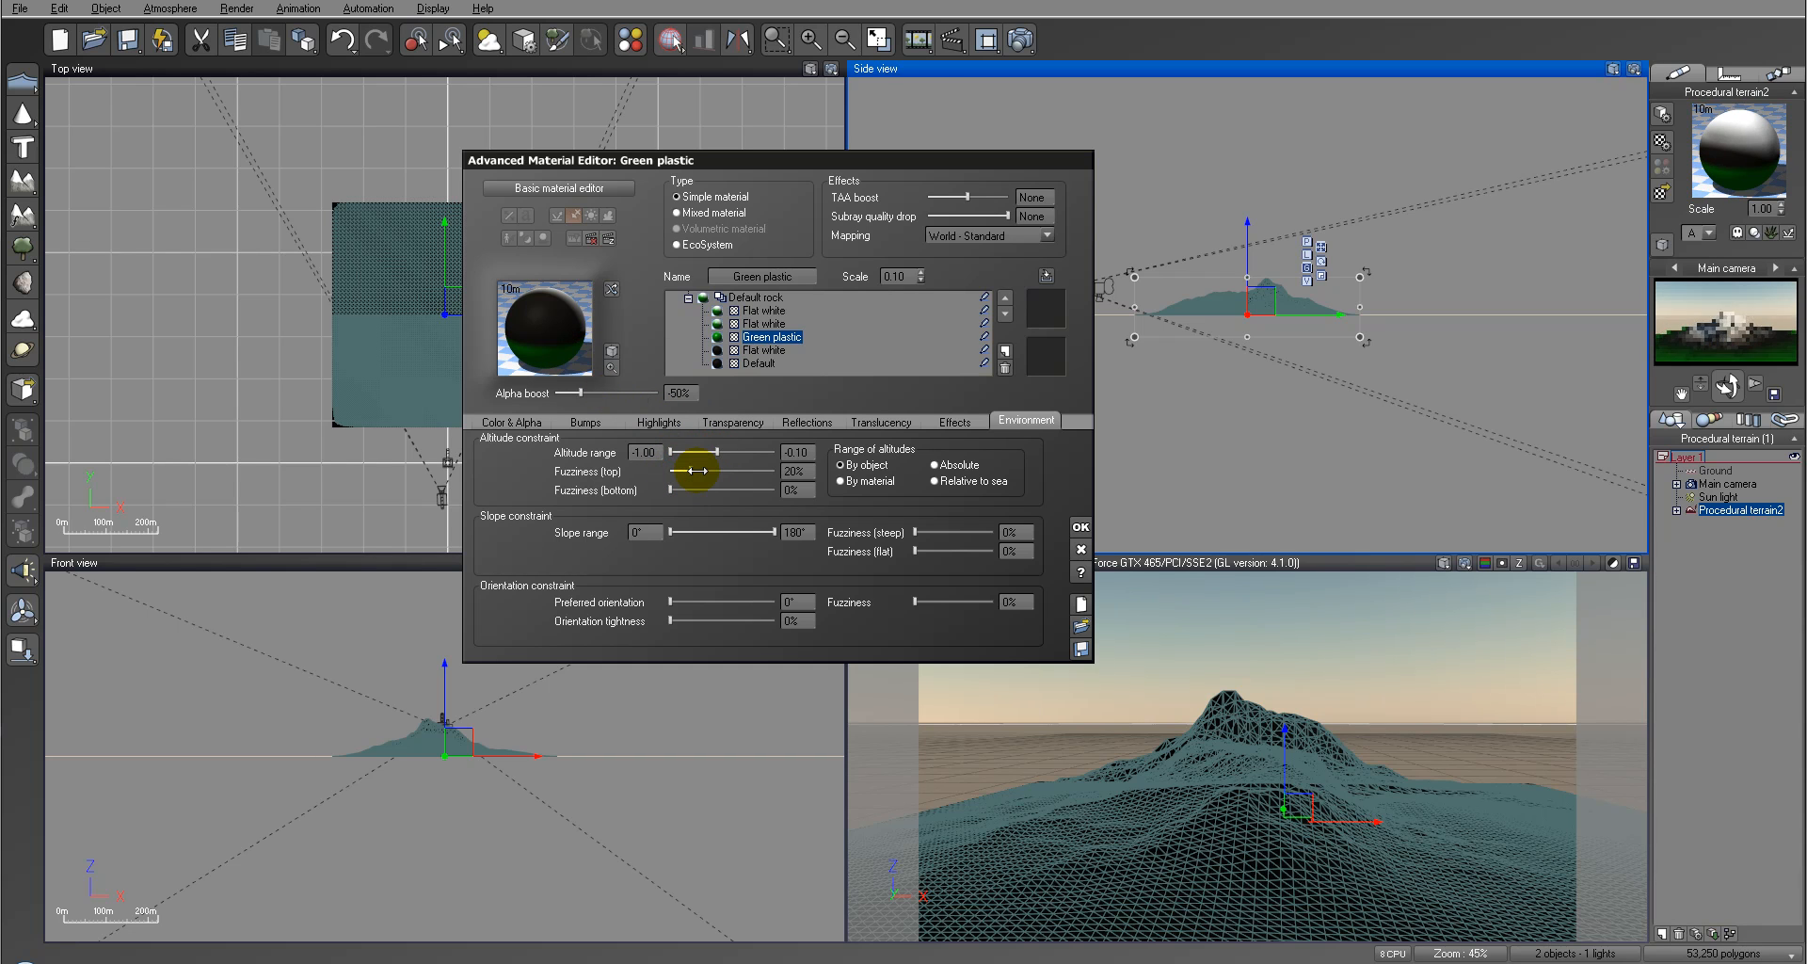
Step: Enable variable transparency on the Green plastic layer and drive it with the Stones in Dirt fractal function
{"action": "left_click", "coordinate": [740, 417]}
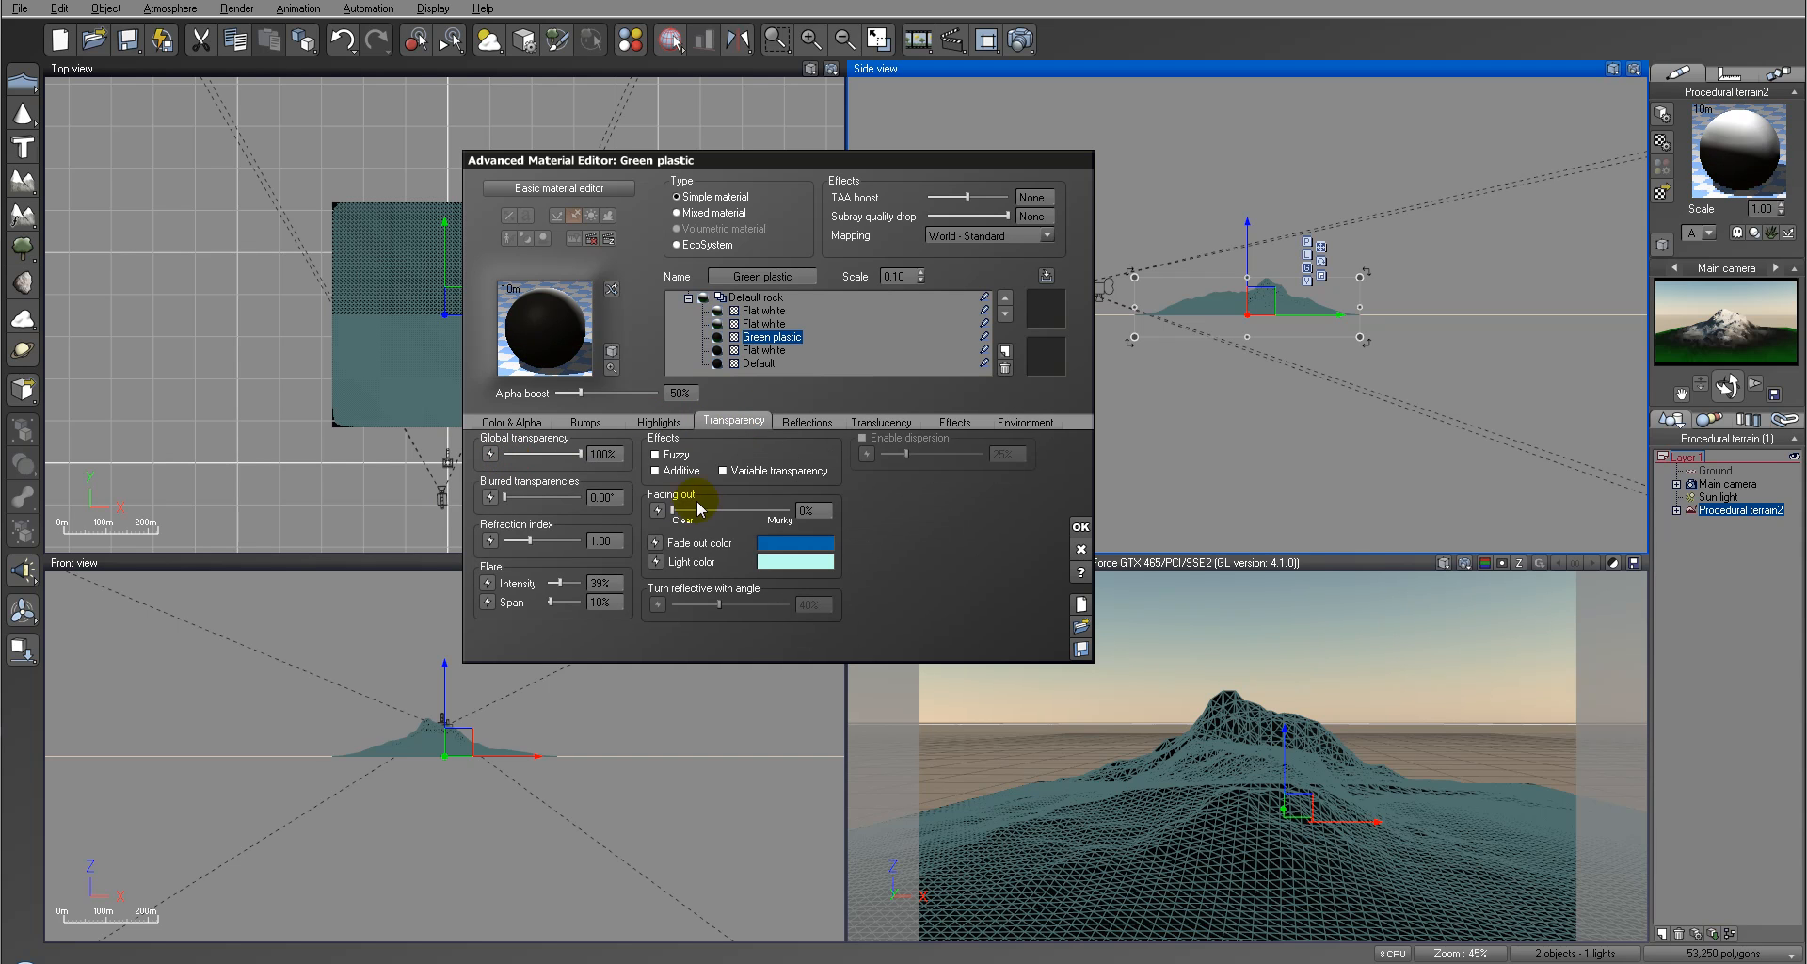
{"action": "left_click", "coordinate": [723, 471]}
{"action": "left_click", "coordinate": [909, 547]}
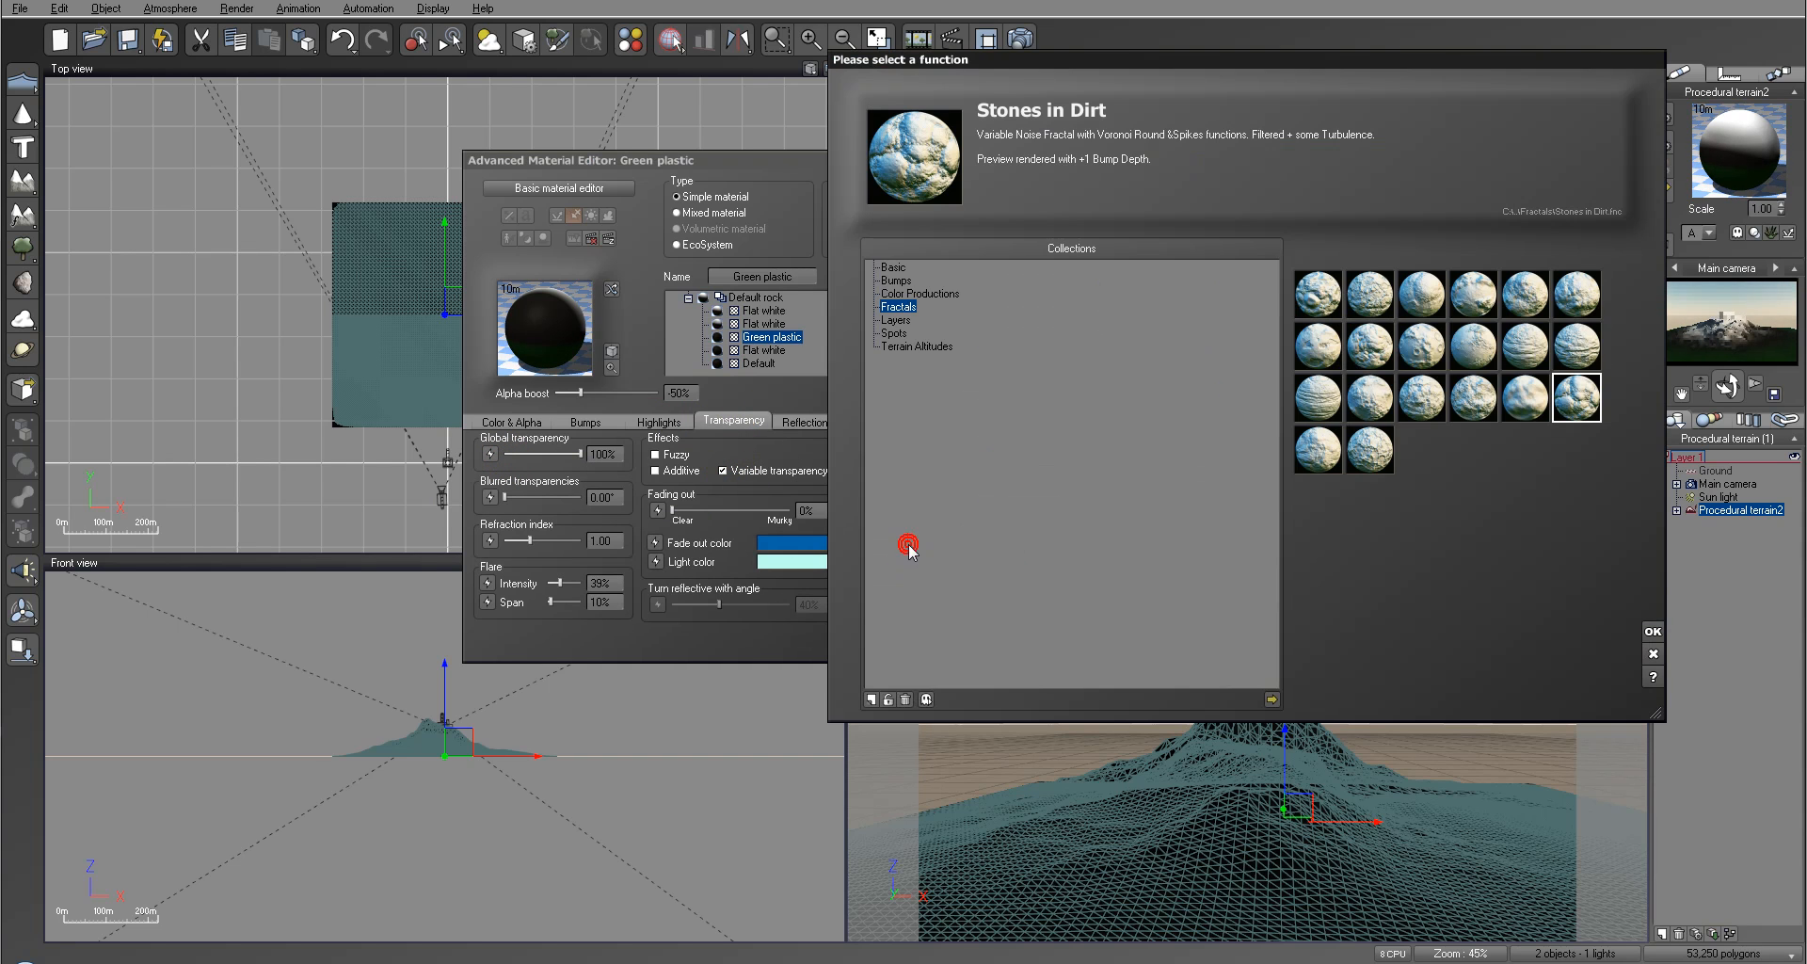
{"action": "left_click", "coordinate": [1653, 631]}
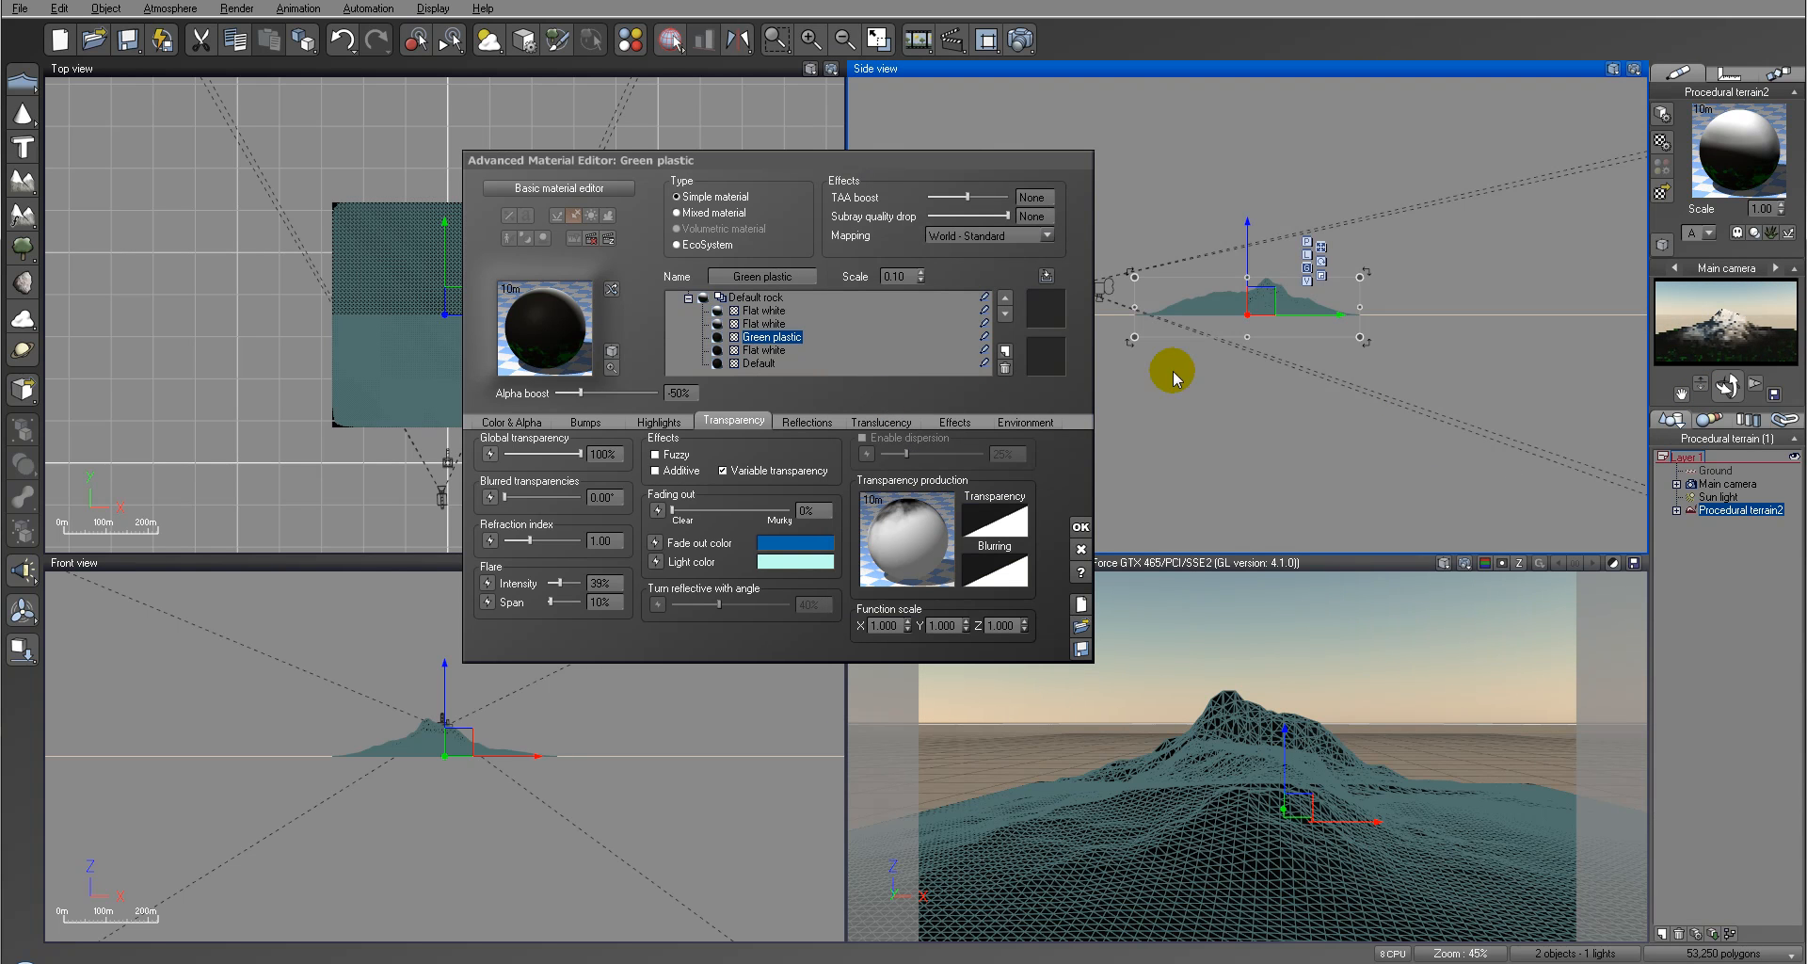
Step: Render the scene to check the green layer's distribution around the mountain's base, and close the render
{"action": "left_click", "coordinate": [988, 38]}
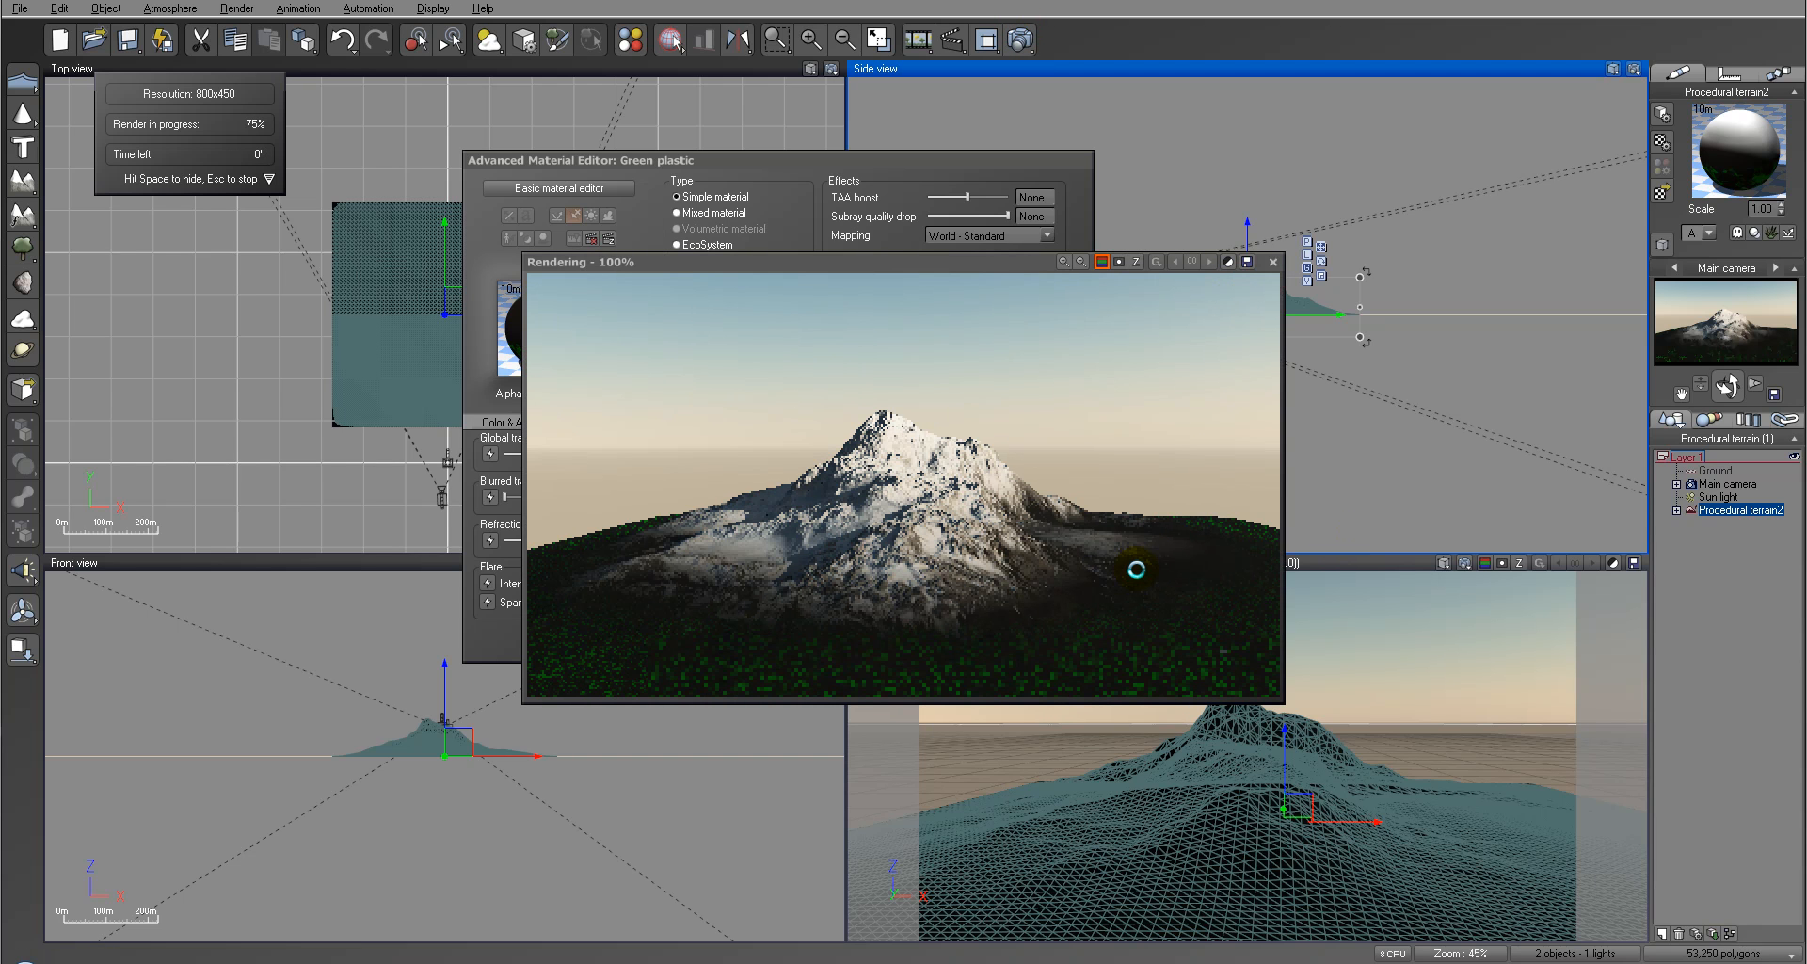
{"action": "left_click", "coordinate": [1073, 561]}
{"action": "left_click", "coordinate": [1273, 262]}
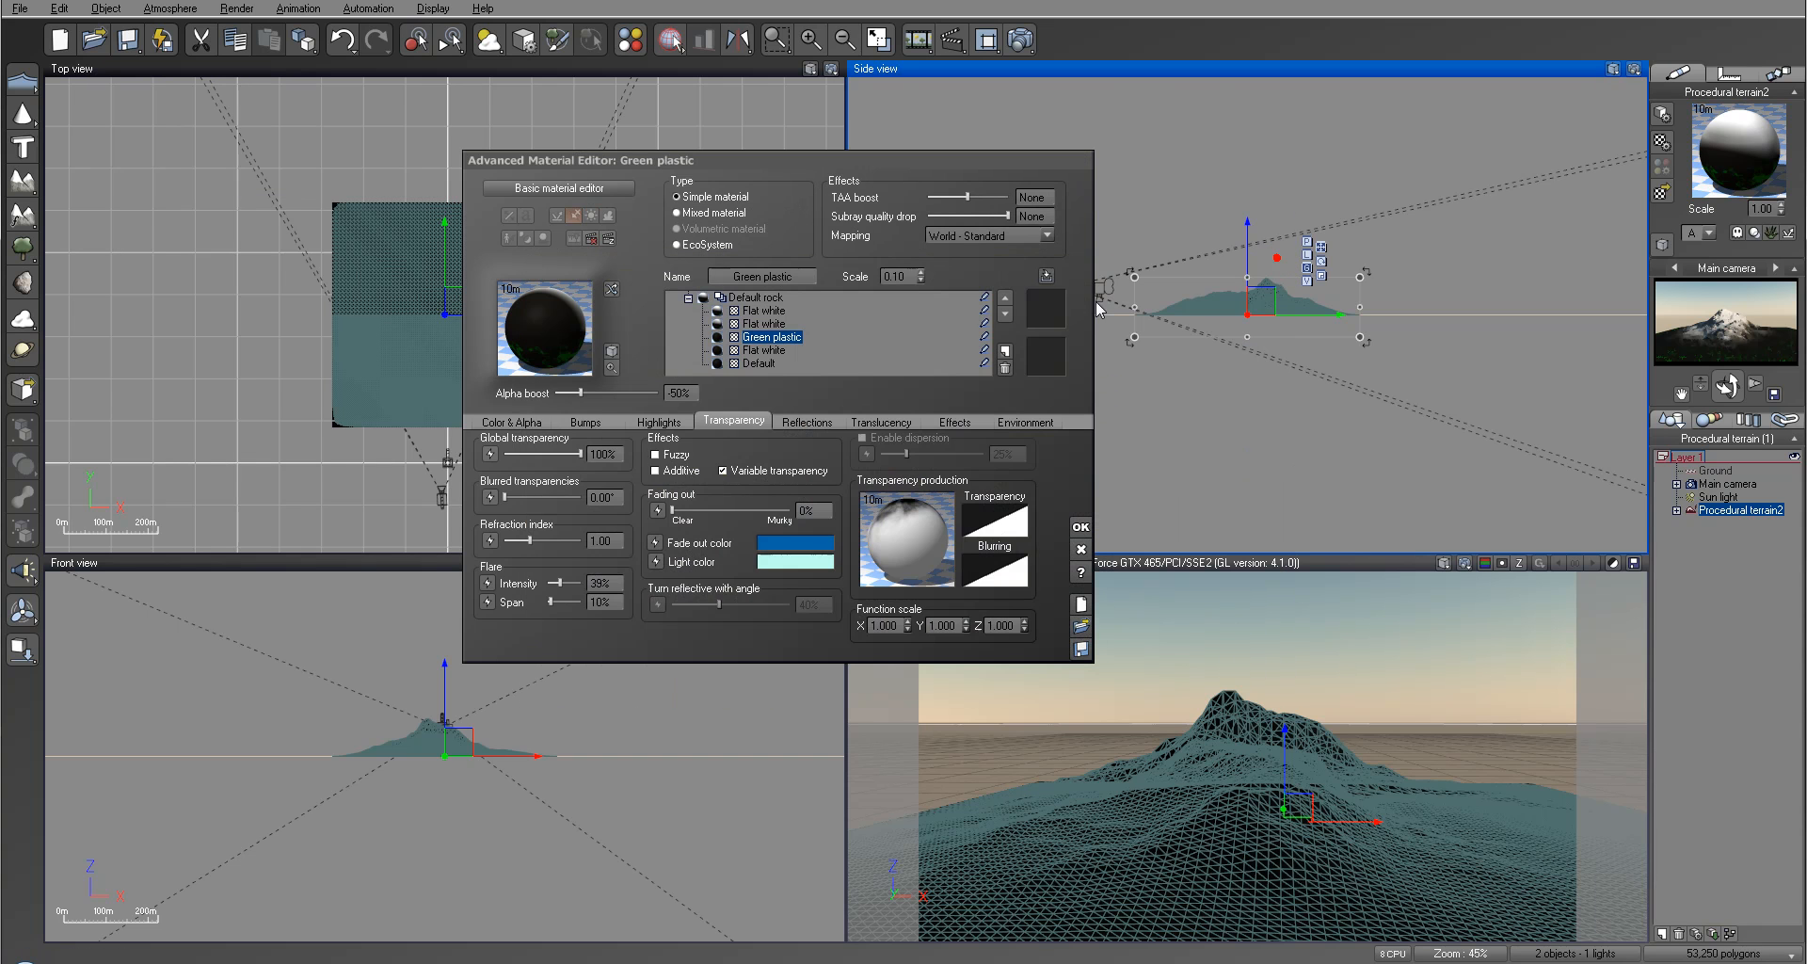
Step: Assign the grass color map to the Green plastic layer's color production
{"action": "left_click", "coordinate": [516, 419]}
{"action": "left_click", "coordinate": [629, 513]}
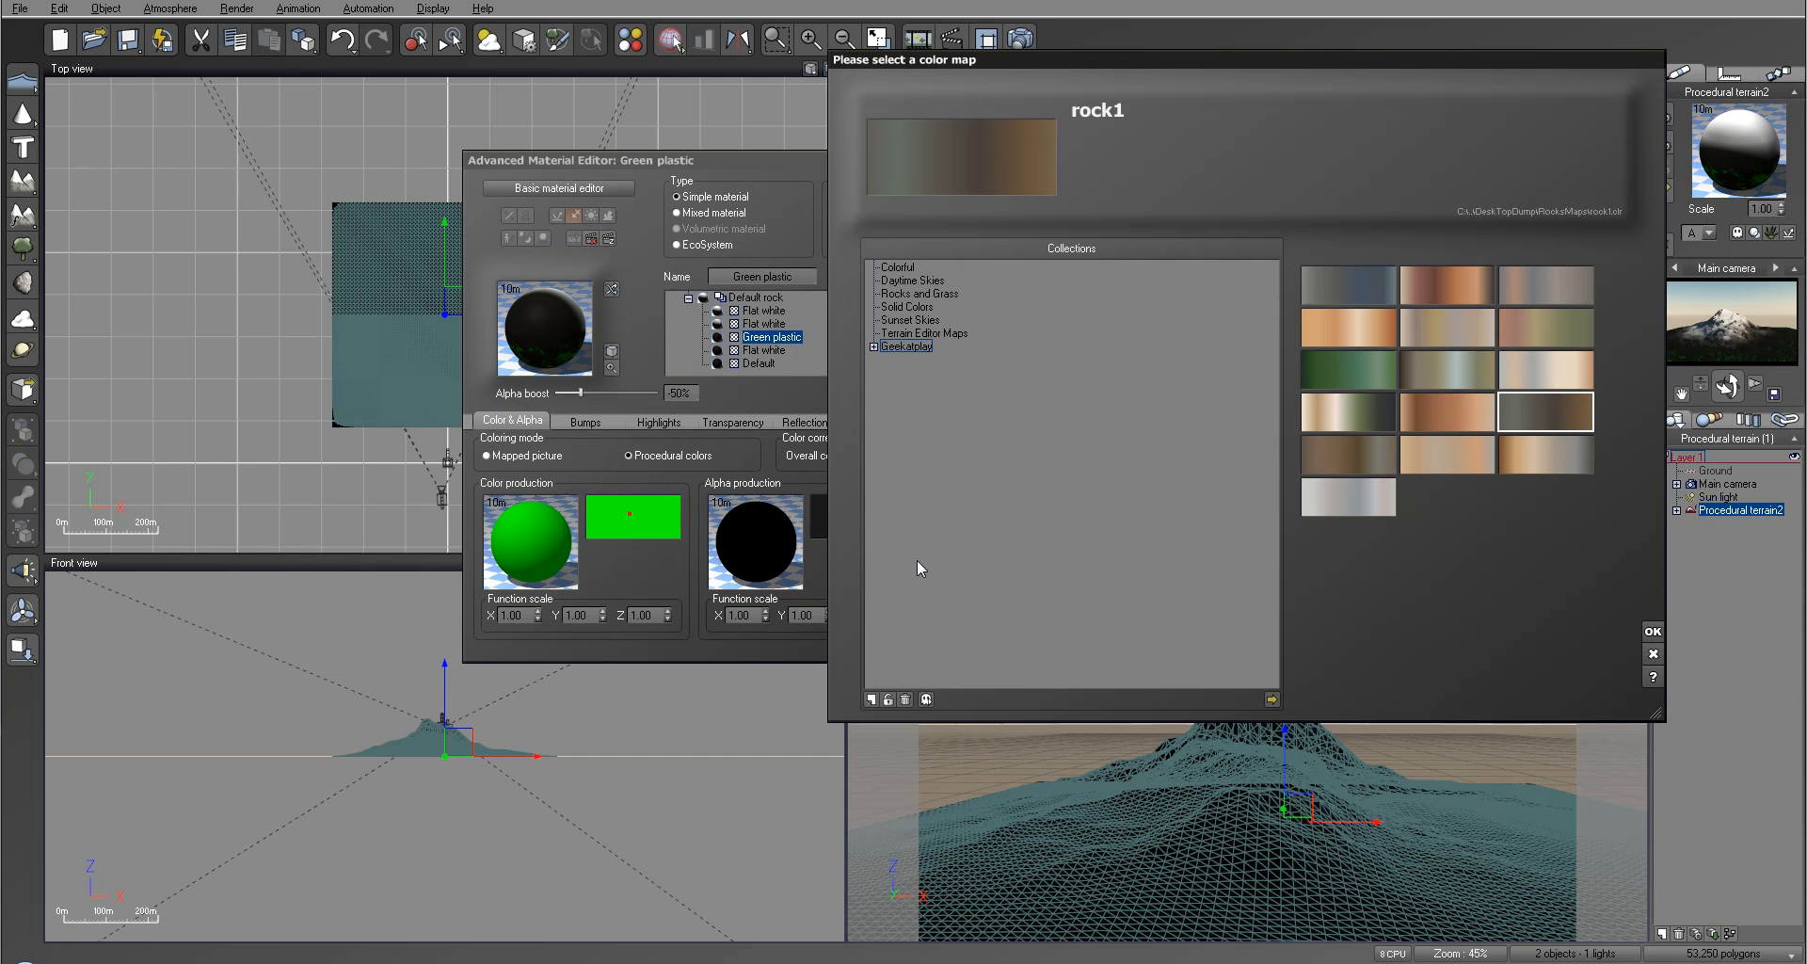
{"action": "left_click", "coordinate": [1374, 381]}
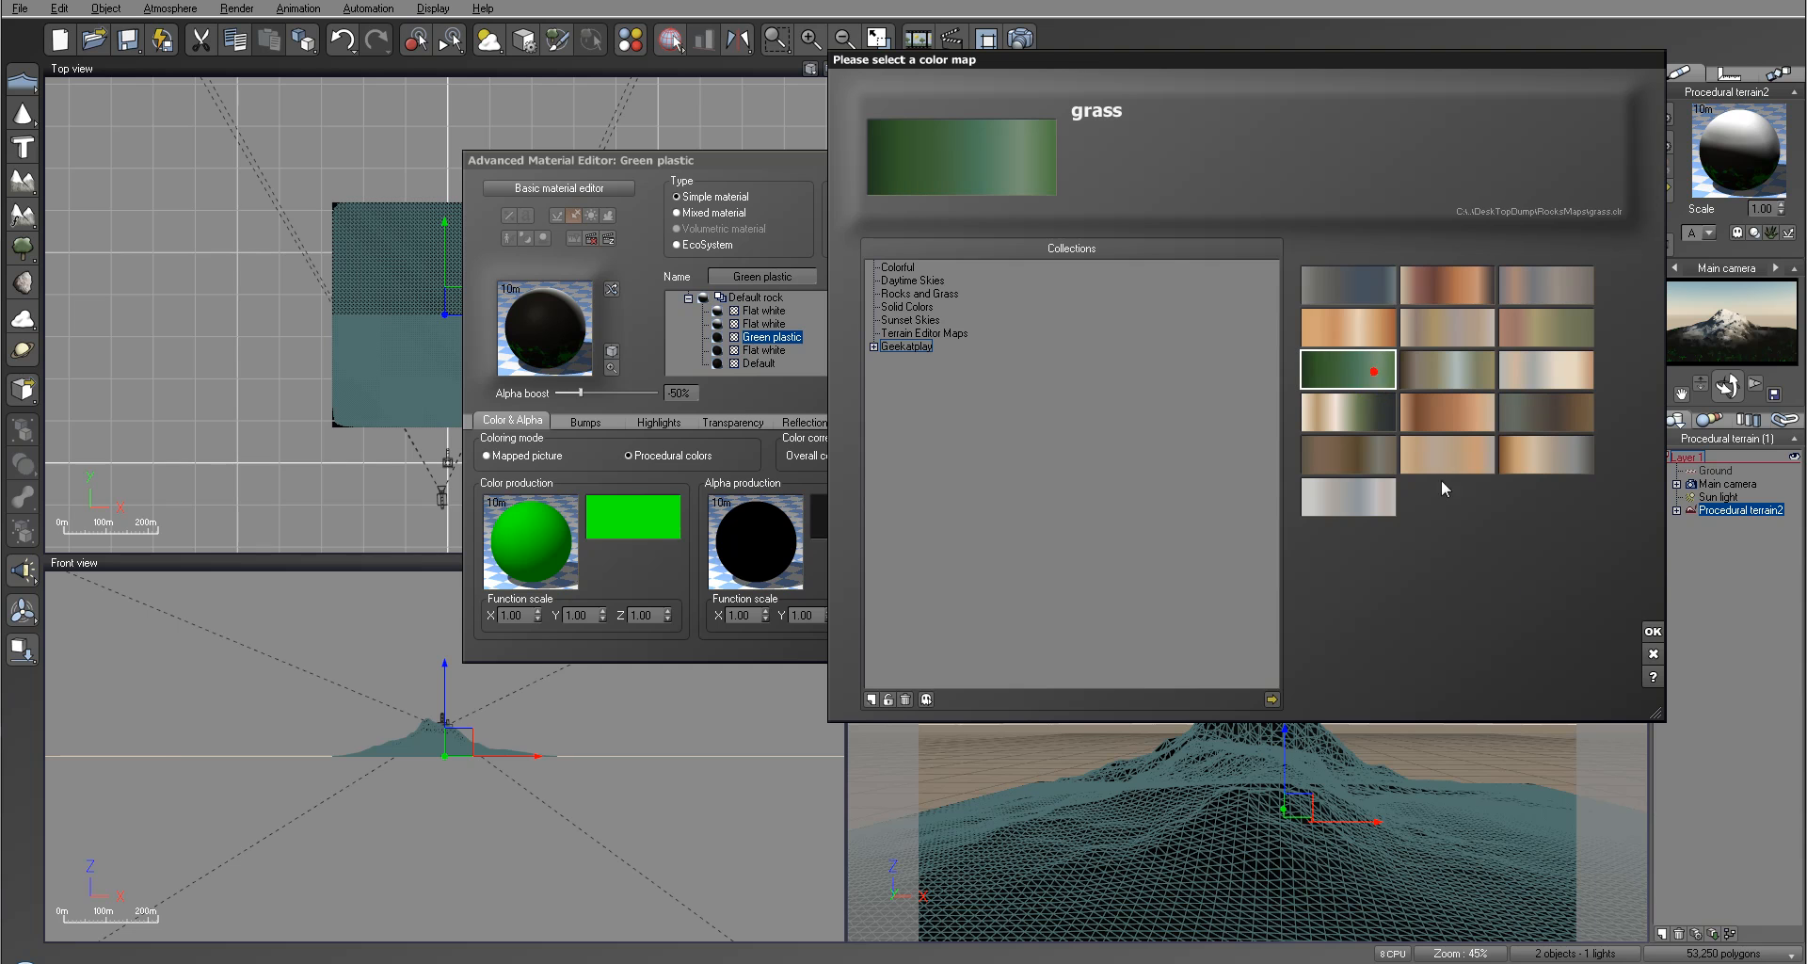
{"action": "left_click", "coordinate": [1649, 629]}
Step: Edit the layer's color function, replacing the constant input with a Gradient Perlin noise at a scale of about 0.72
{"action": "right_click", "coordinate": [550, 532]}
{"action": "left_click", "coordinate": [603, 555]}
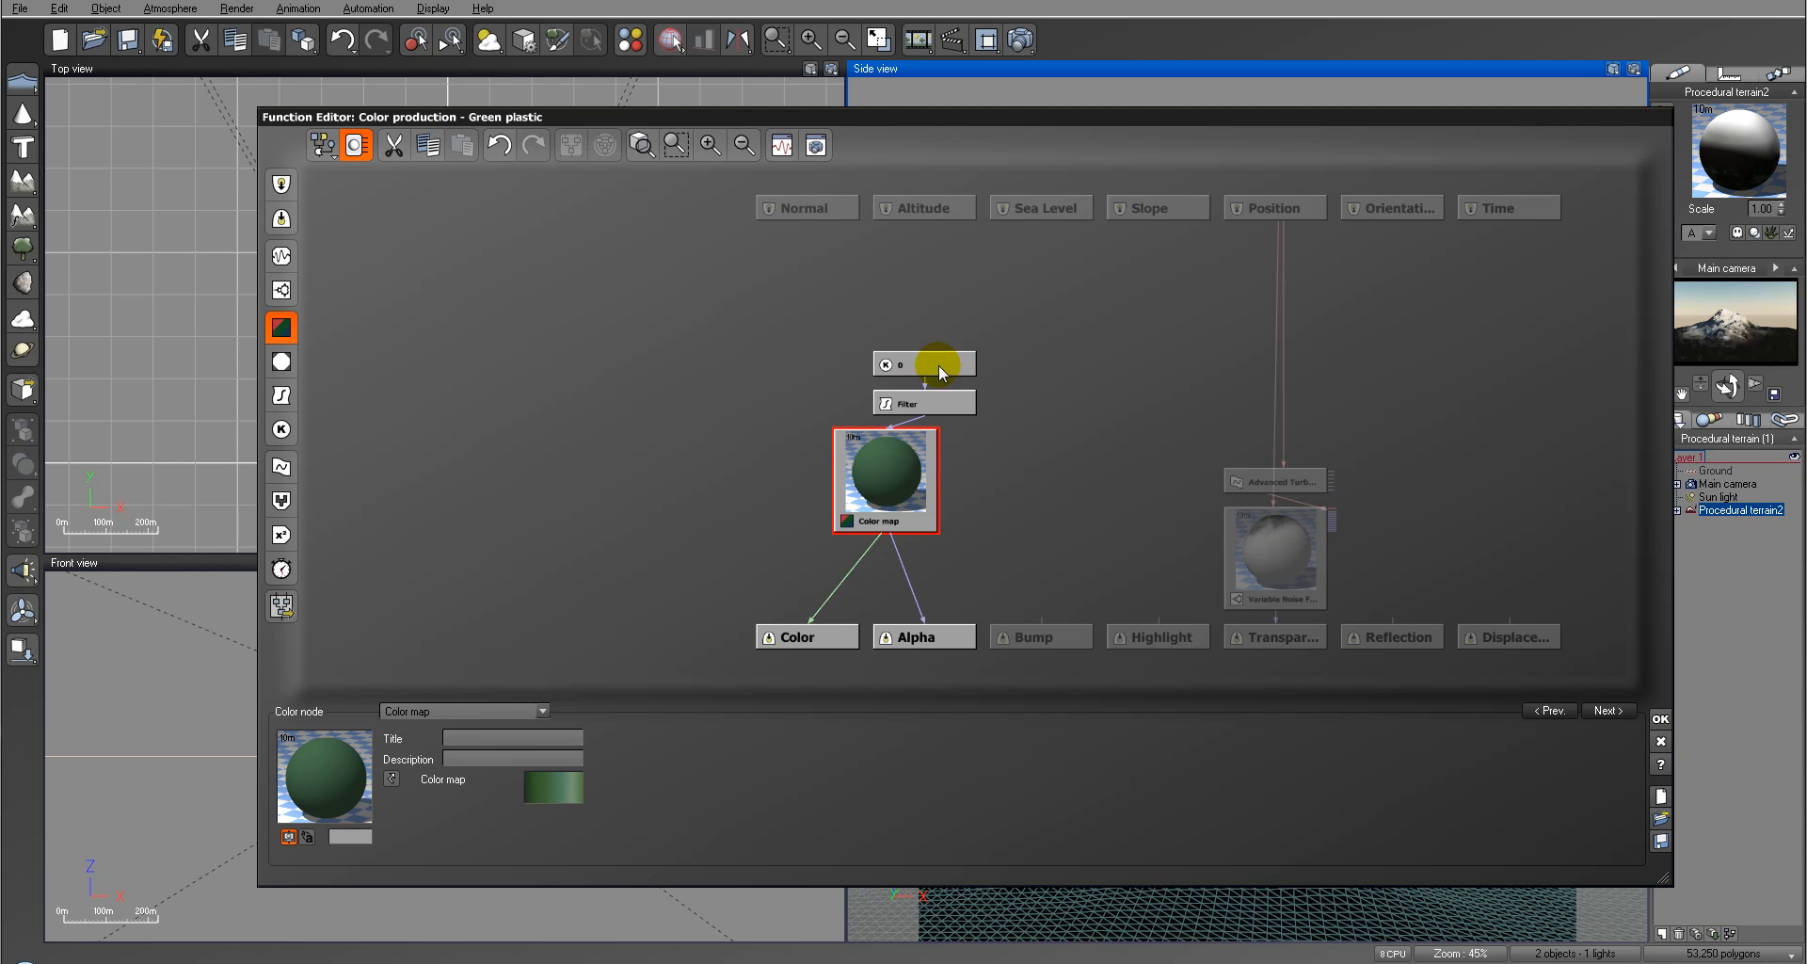
{"action": "left_click", "coordinate": [927, 367]}
{"action": "left_click", "coordinate": [280, 255]}
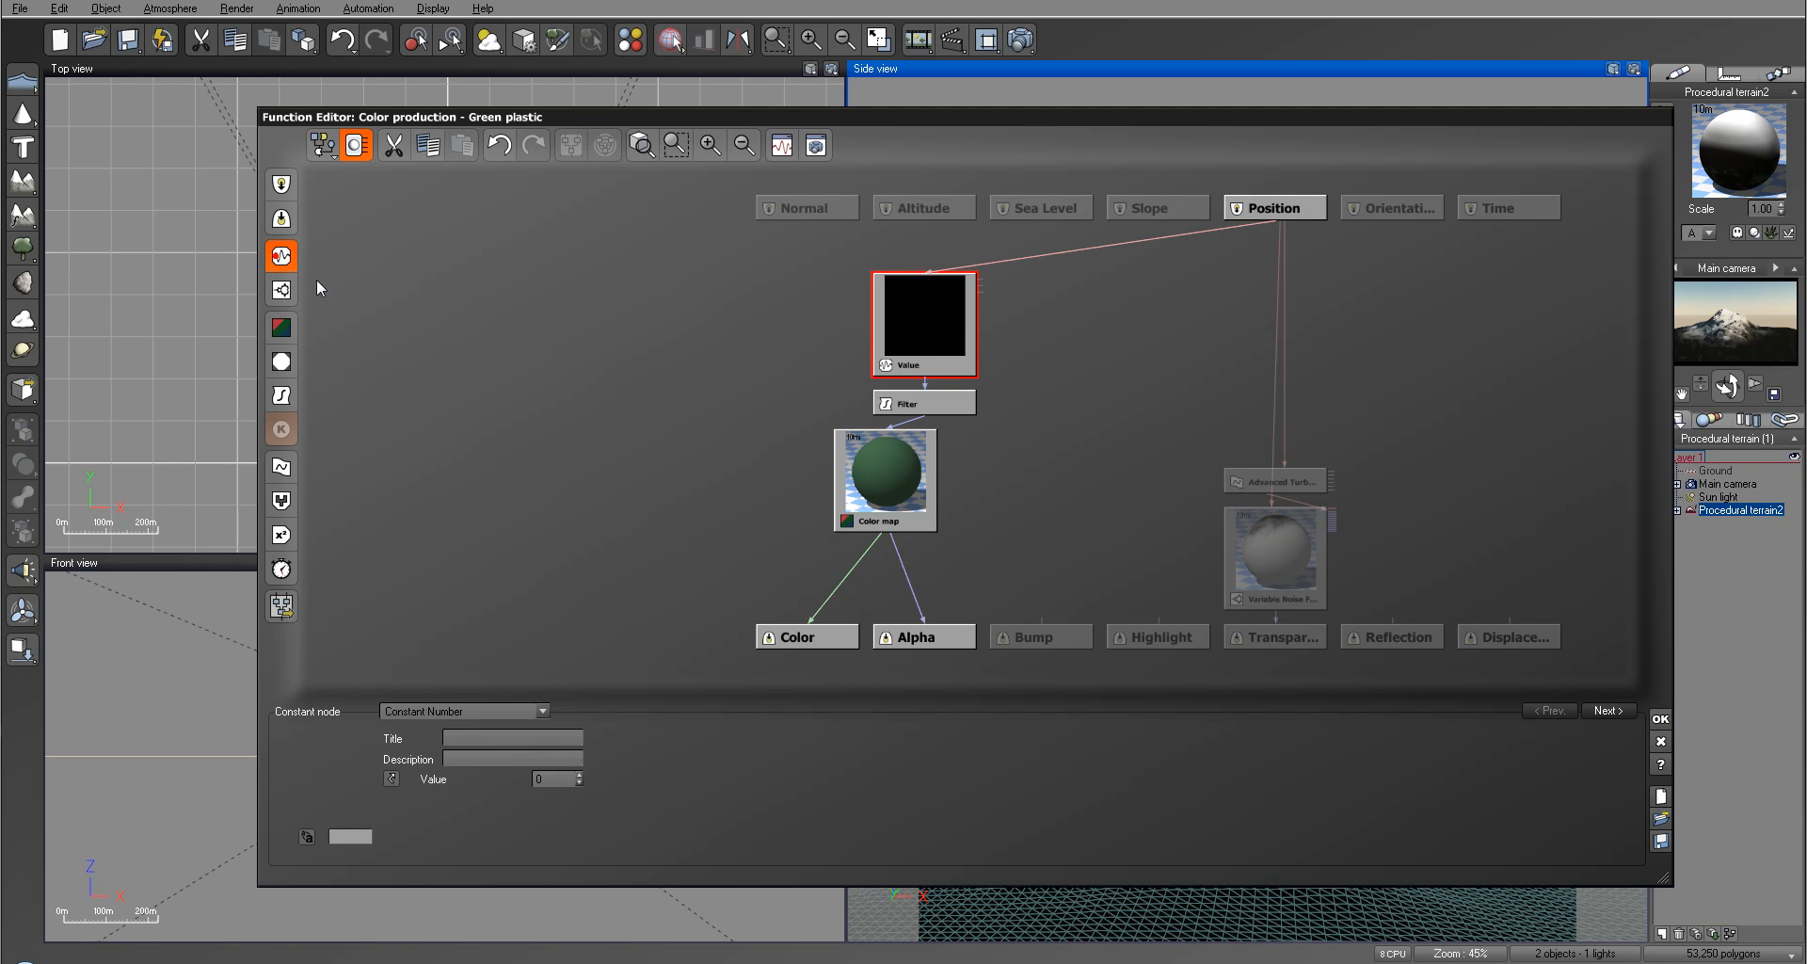
{"action": "left_click", "coordinate": [484, 713]}
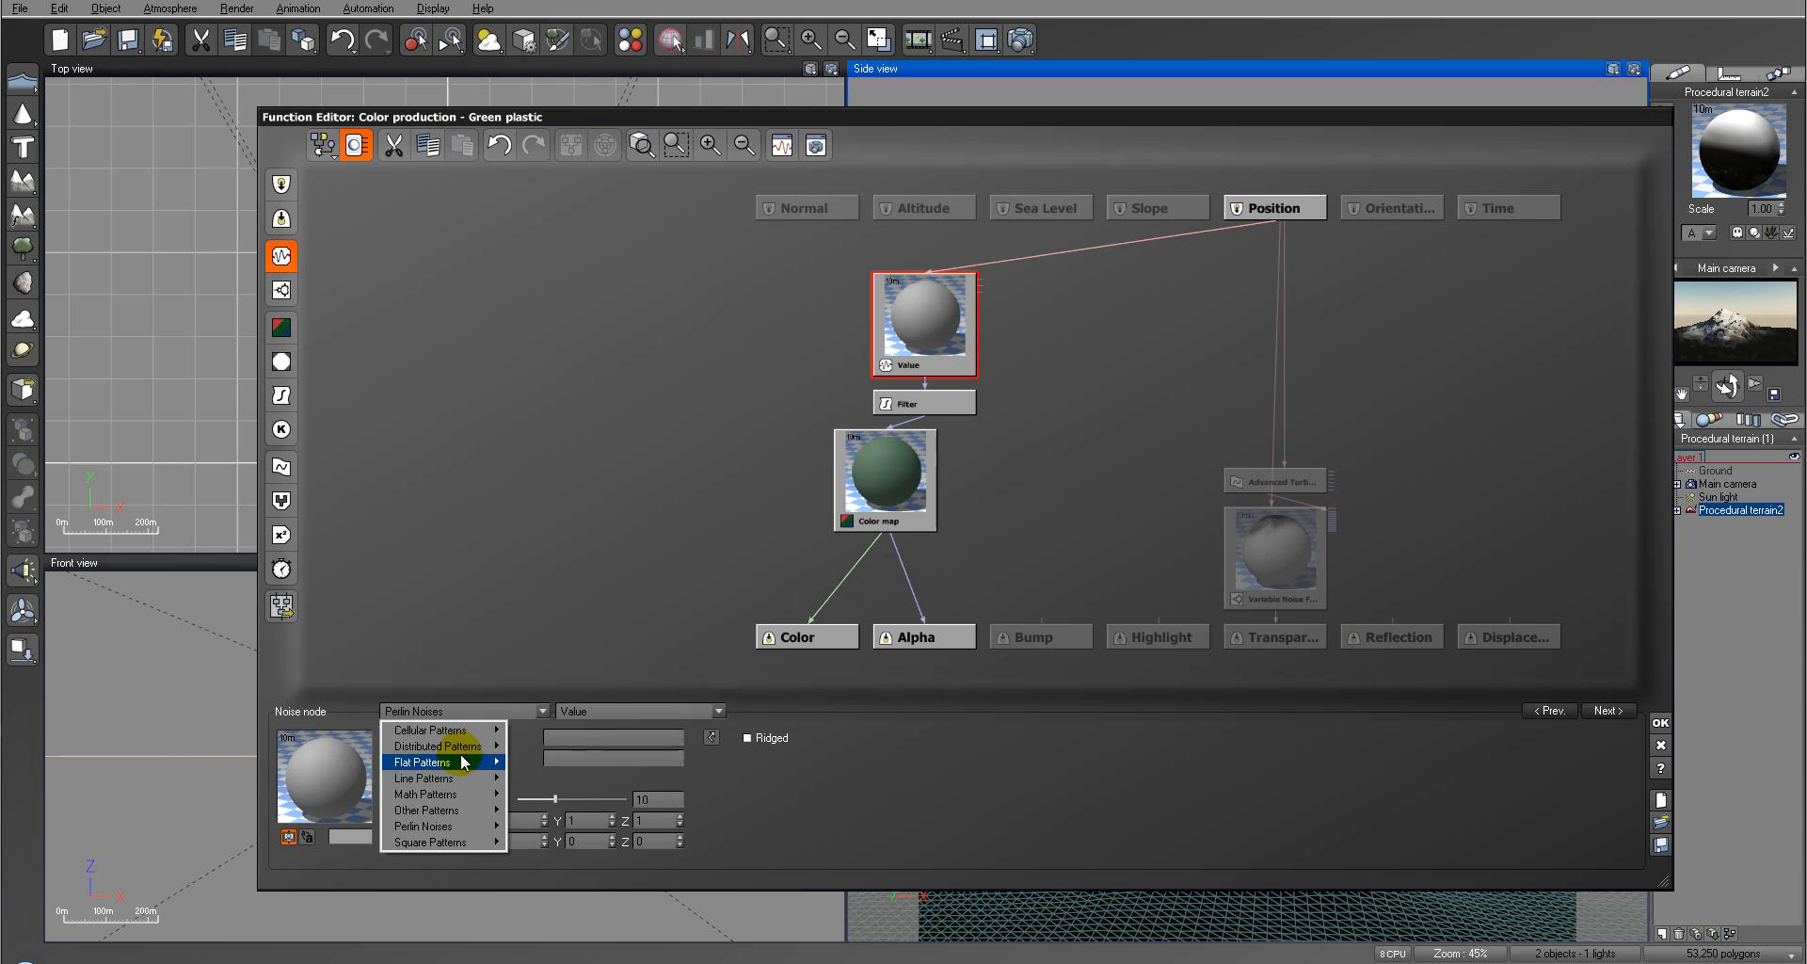
{"action": "mouse_move", "coordinate": [463, 762]}
{"action": "mouse_move", "coordinate": [464, 825]}
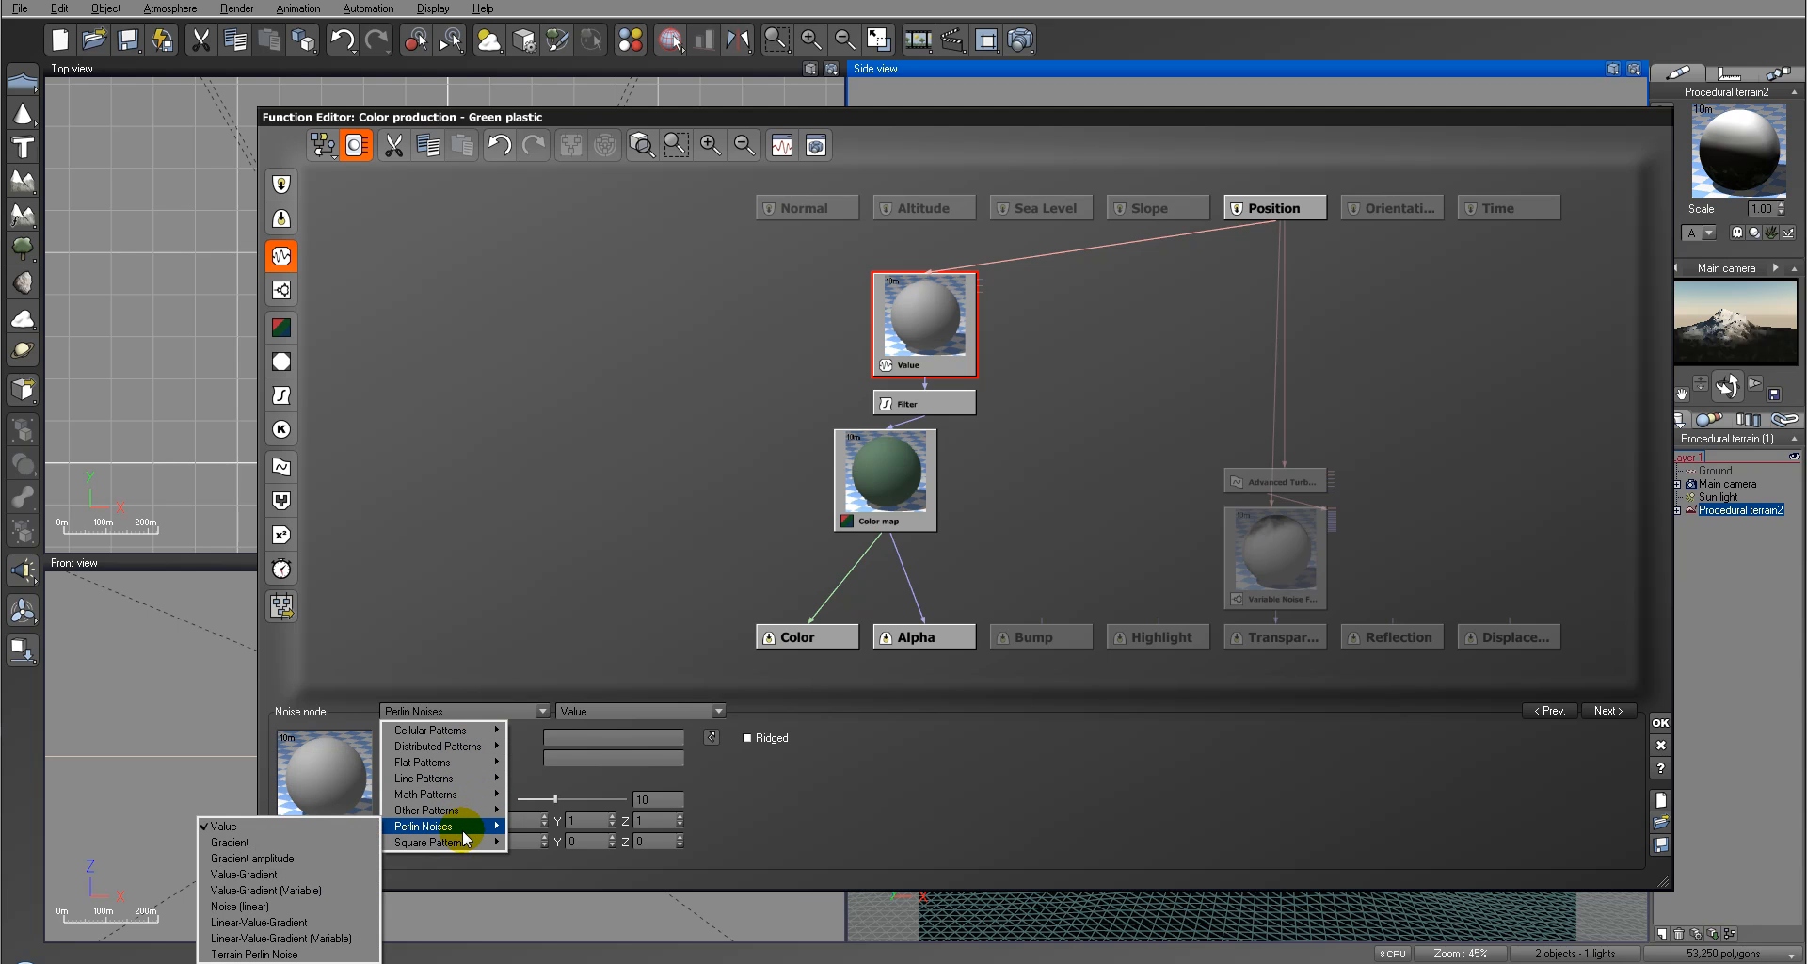
{"action": "left_click", "coordinate": [301, 841]}
{"action": "left_click_drag", "start_coordinate": [600, 795], "coordinate": [571, 795]}
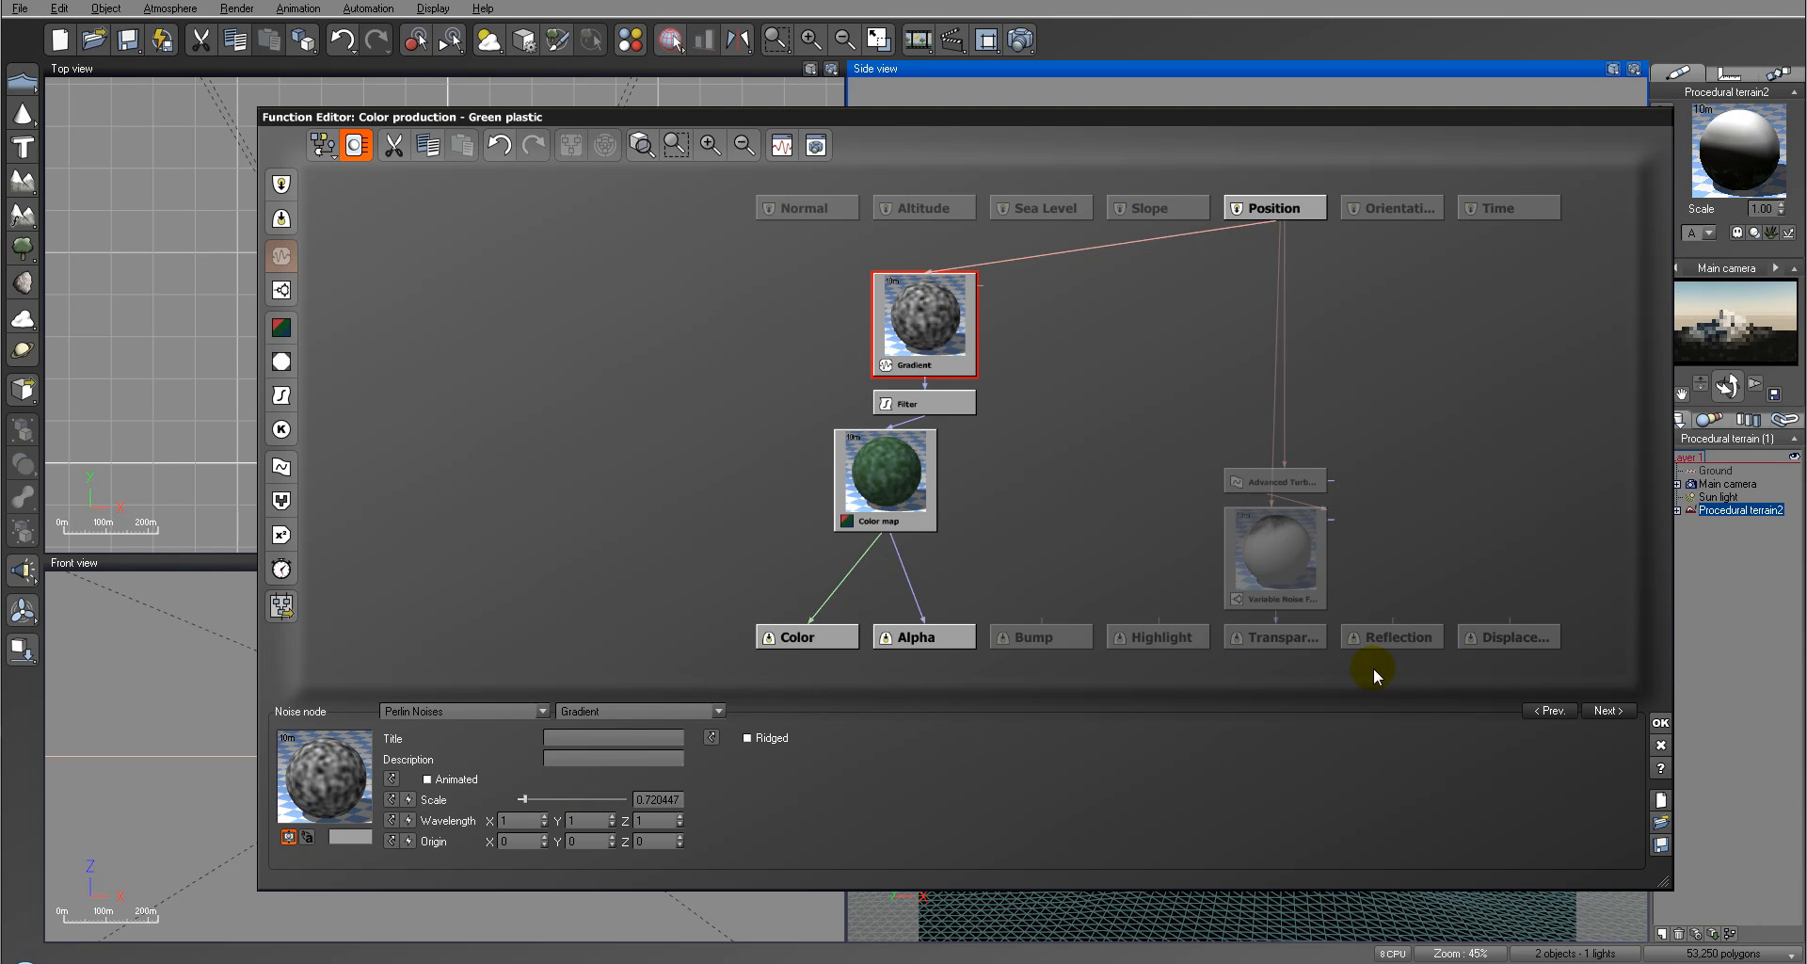
{"action": "left_click", "coordinate": [1661, 725]}
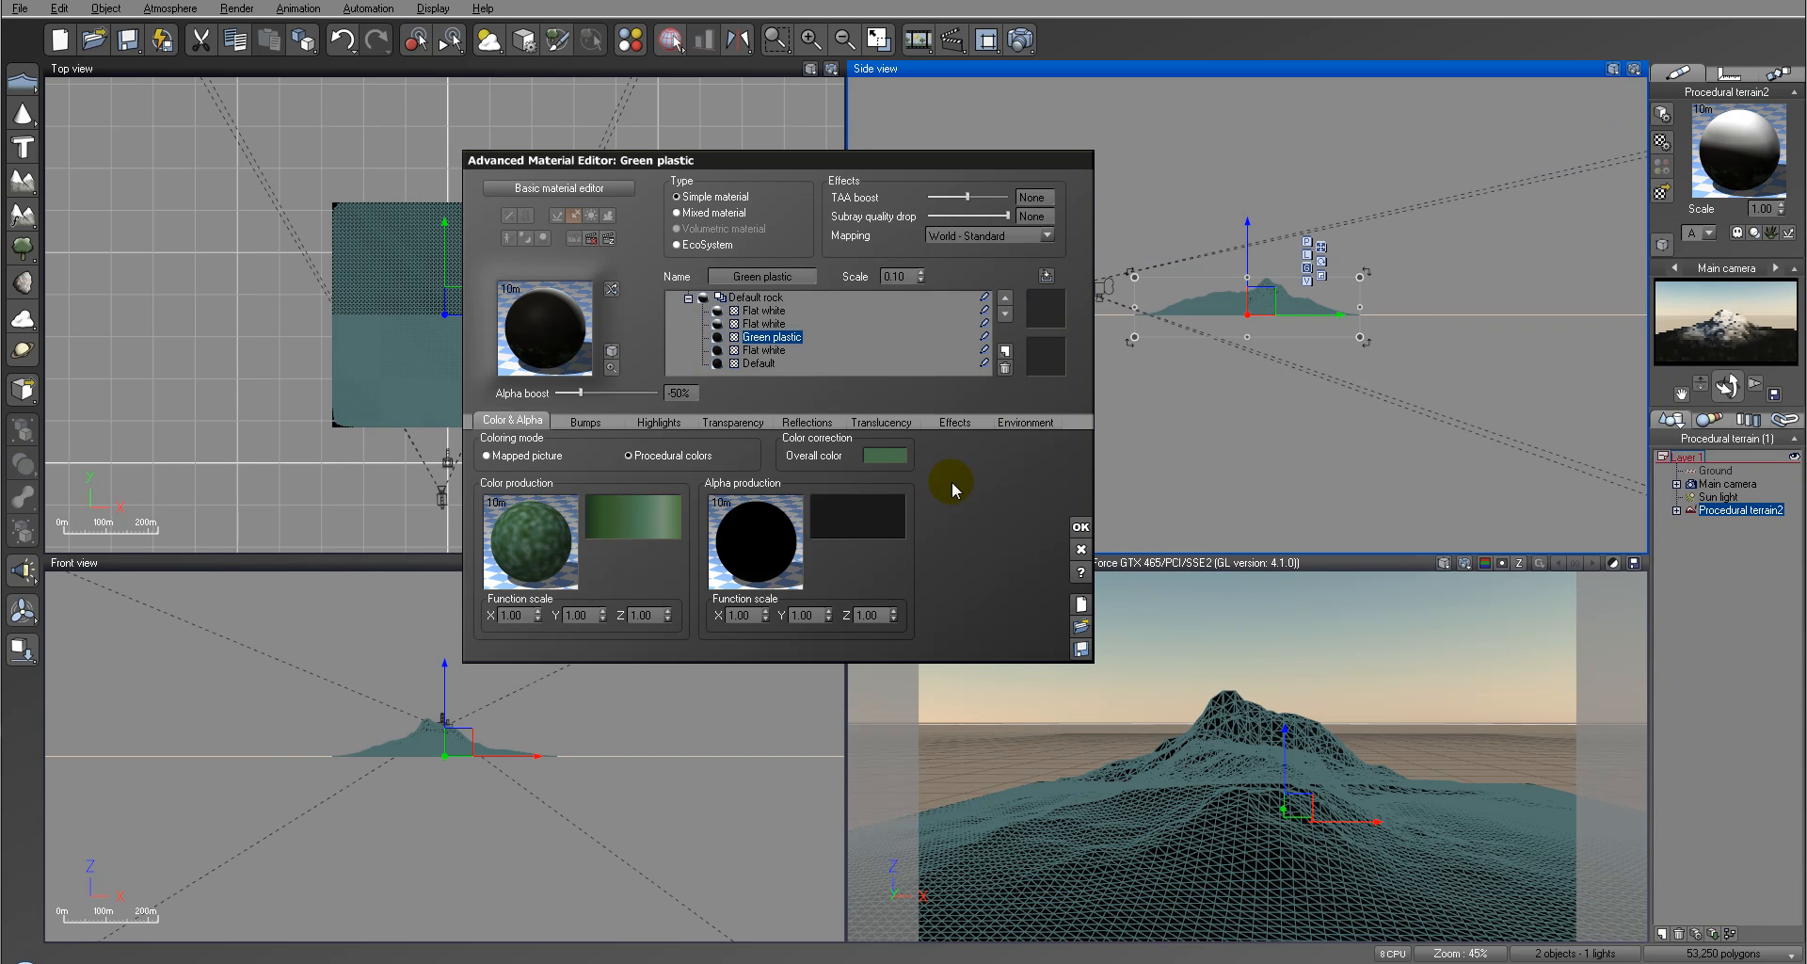
Step: Accept the material changes, render the scene to check the mountain's grass layer, and close the render
{"action": "left_click", "coordinate": [1079, 524]}
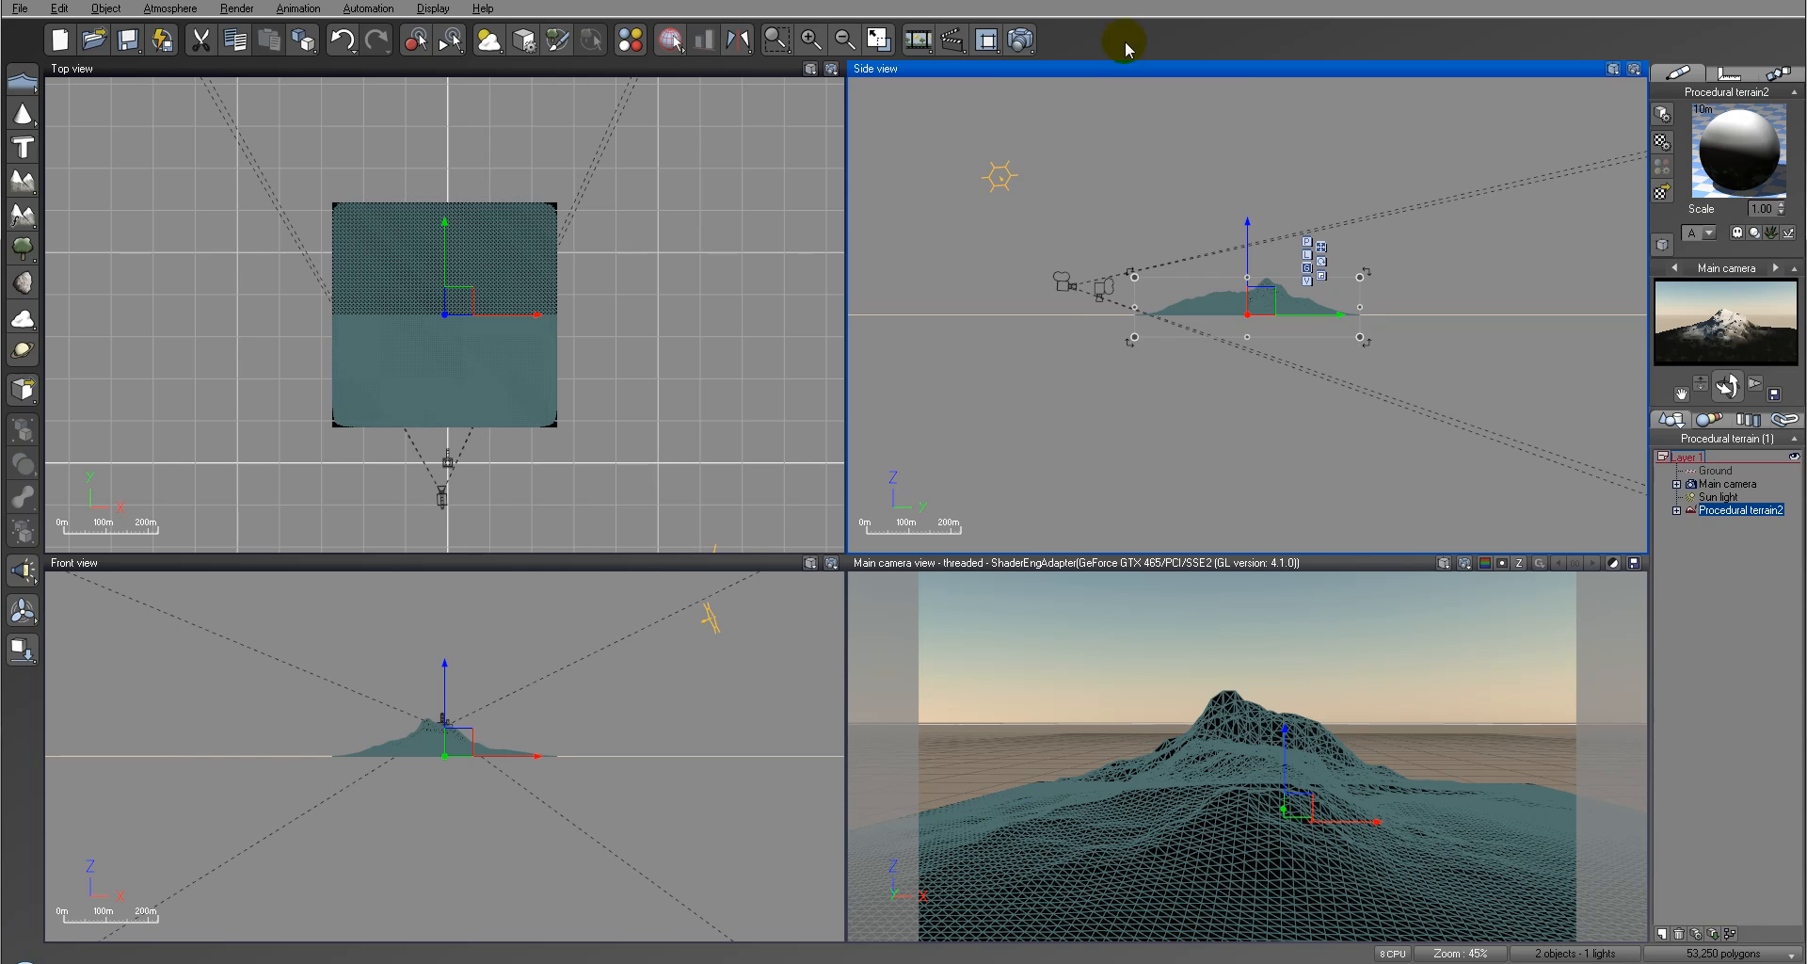
{"action": "left_click", "coordinate": [1020, 39]}
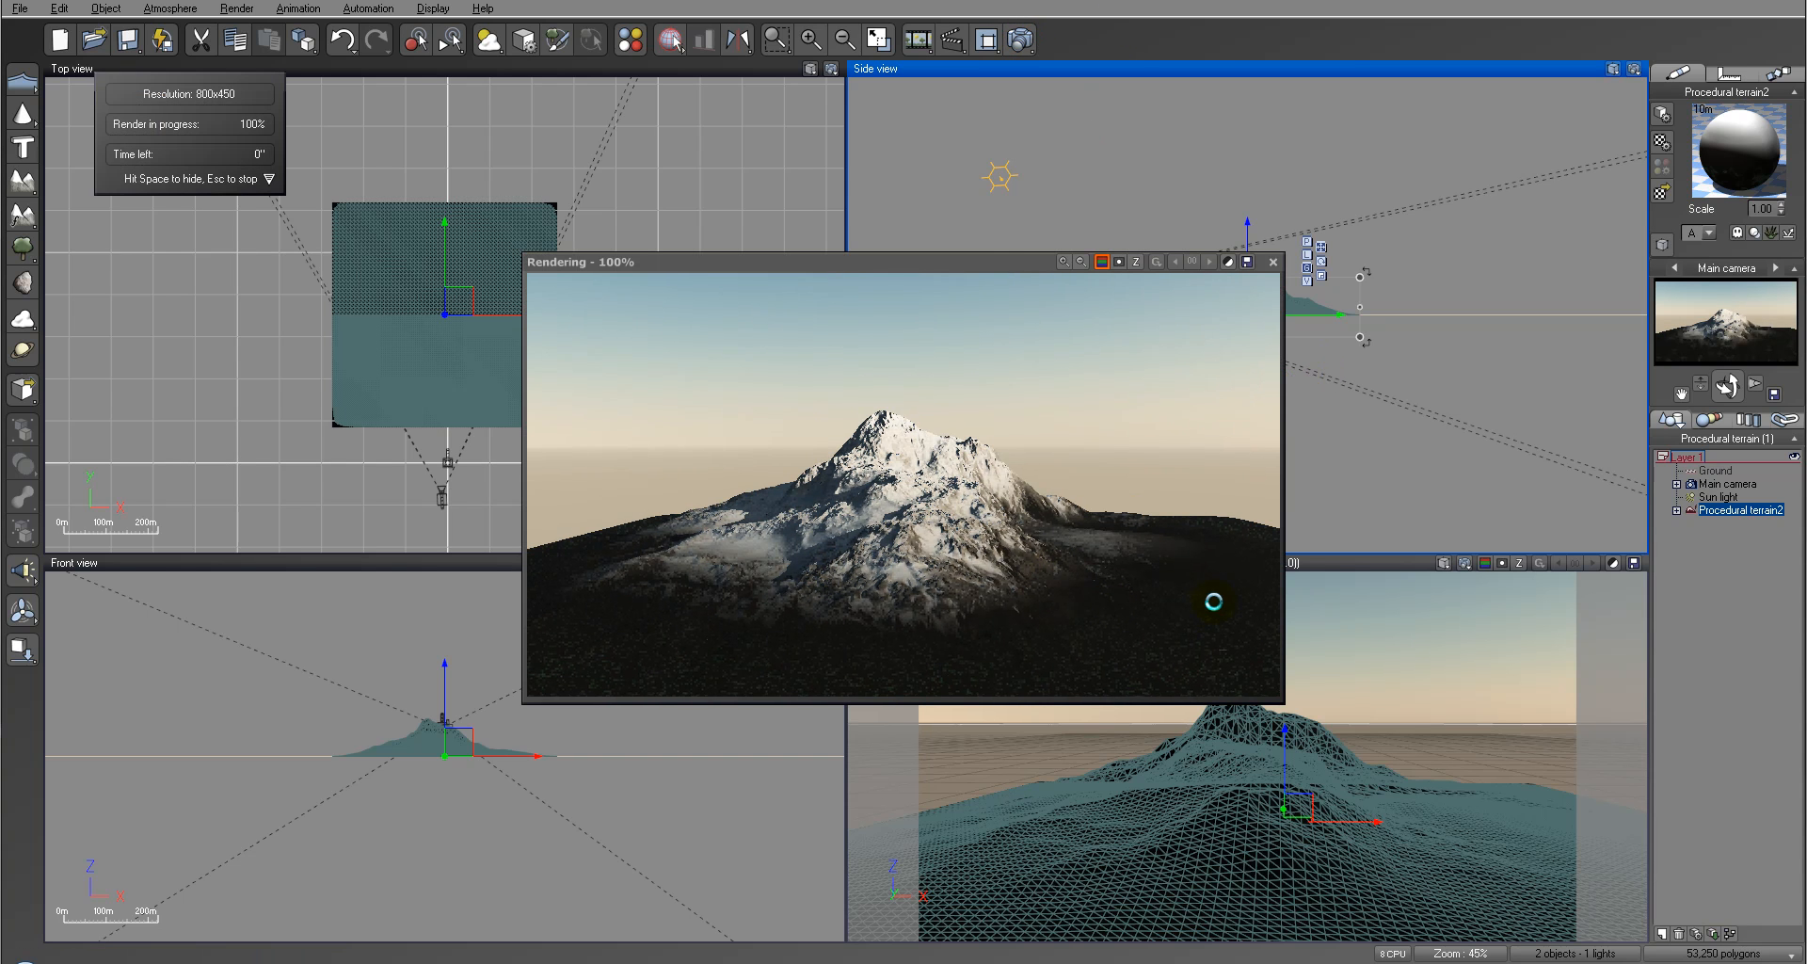
{"action": "left_click", "coordinate": [1071, 555]}
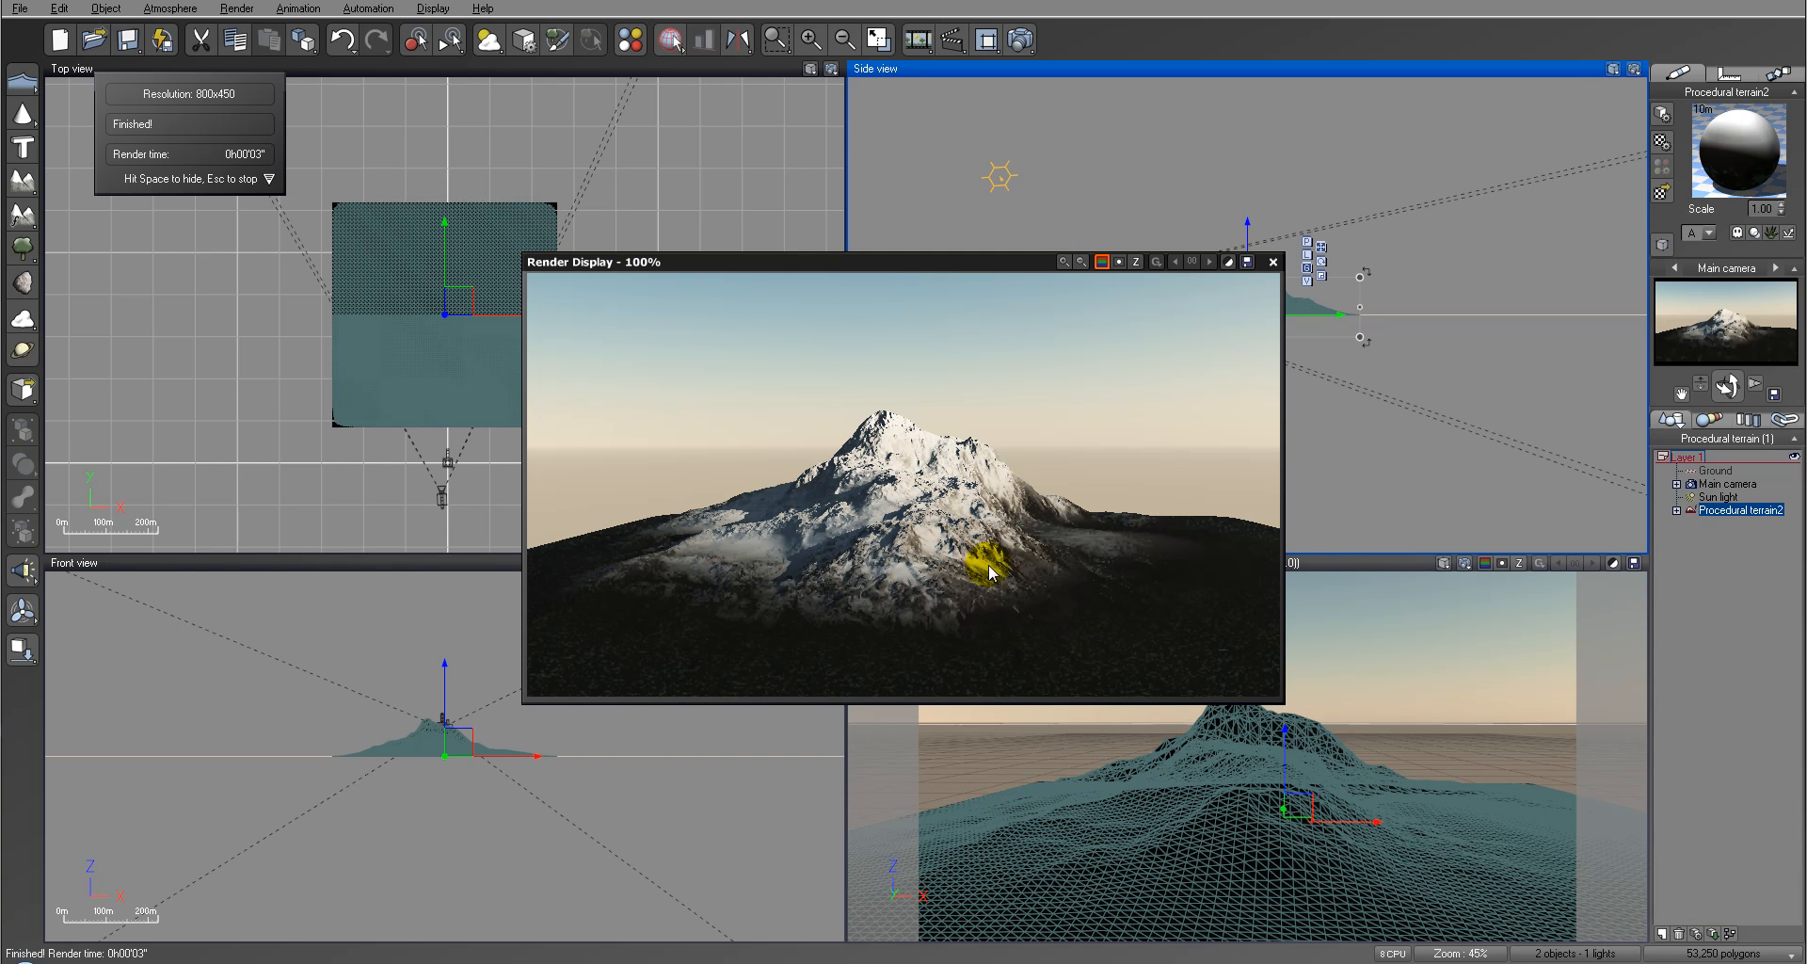
{"action": "left_click", "coordinate": [1272, 263]}
Step: Move the main camera closer to the mountain and lower it to a height of about 31.1 m
{"action": "left_click", "coordinate": [1073, 283]}
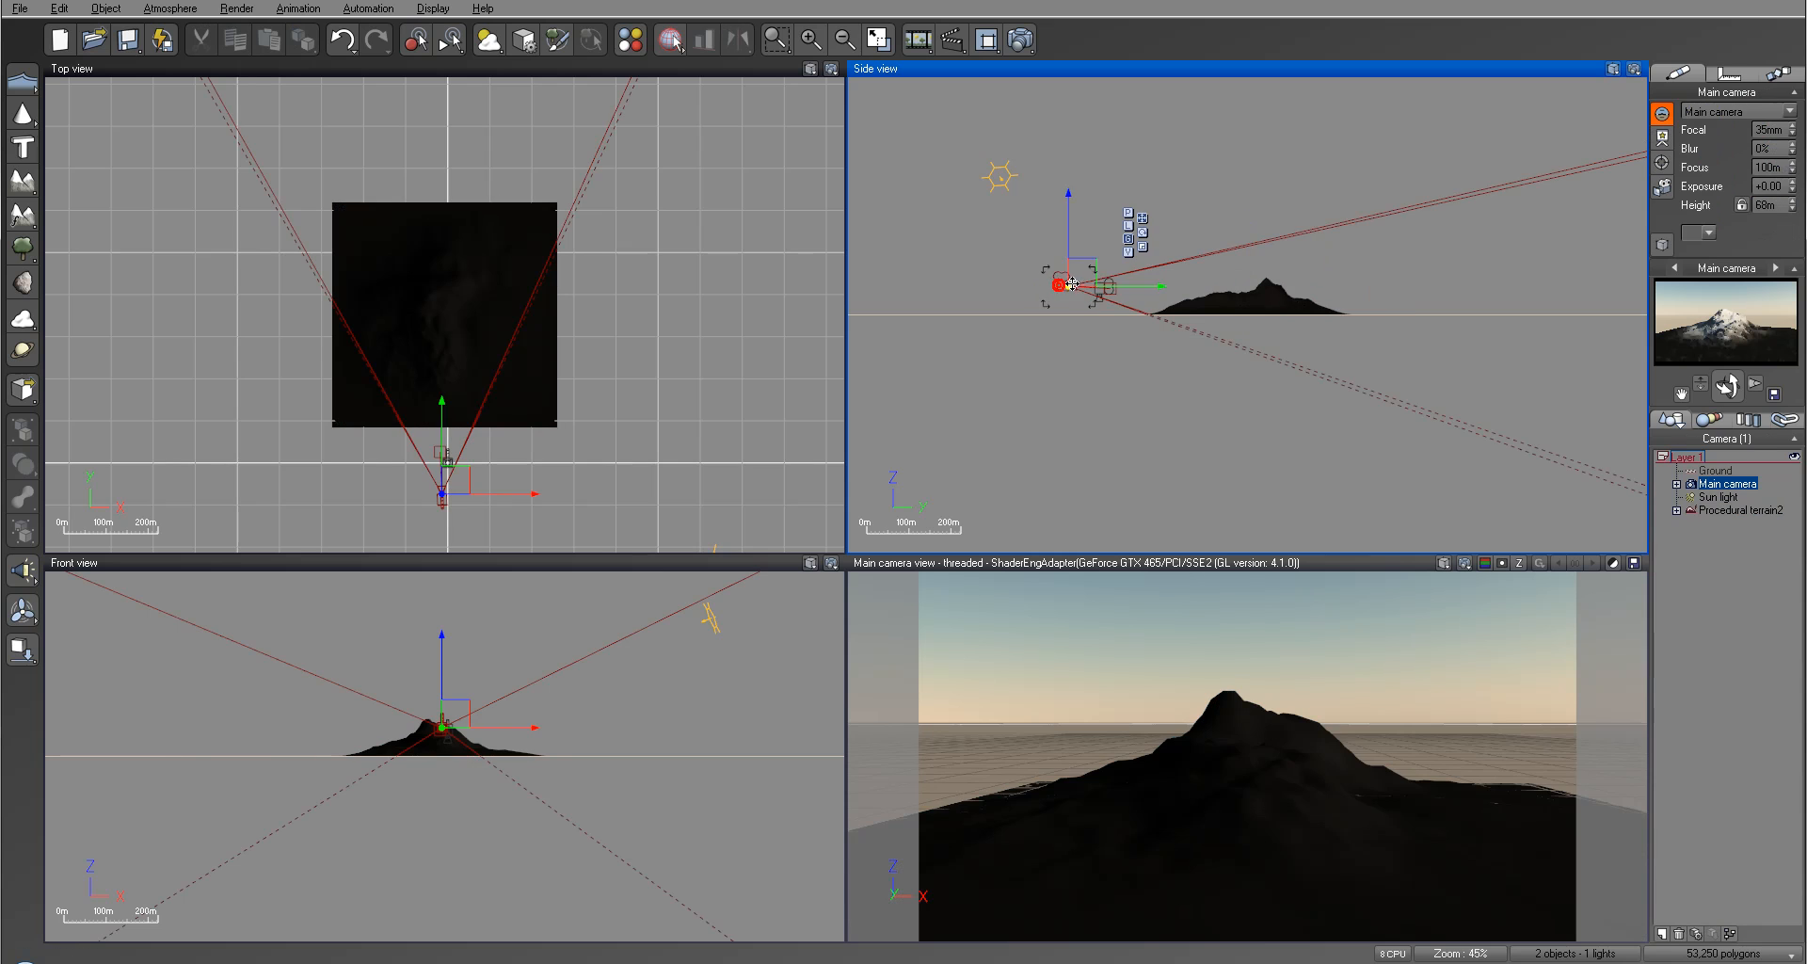
{"action": "left_click_drag", "start_coordinate": [1152, 279], "coordinate": [1171, 288]}
{"action": "scroll", "coordinate": [1174, 291], "scroll_direction": "up", "scroll_amount": 6}
{"action": "right_click_drag", "start_coordinate": [1173, 273], "coordinate": [1129, 167]}
{"action": "left_click_drag", "start_coordinate": [1085, 175], "coordinate": [1056, 218]}
Step: Render the close-up view of the mountain to inspect its textures, and close the render
{"action": "left_click", "coordinate": [1032, 38]}
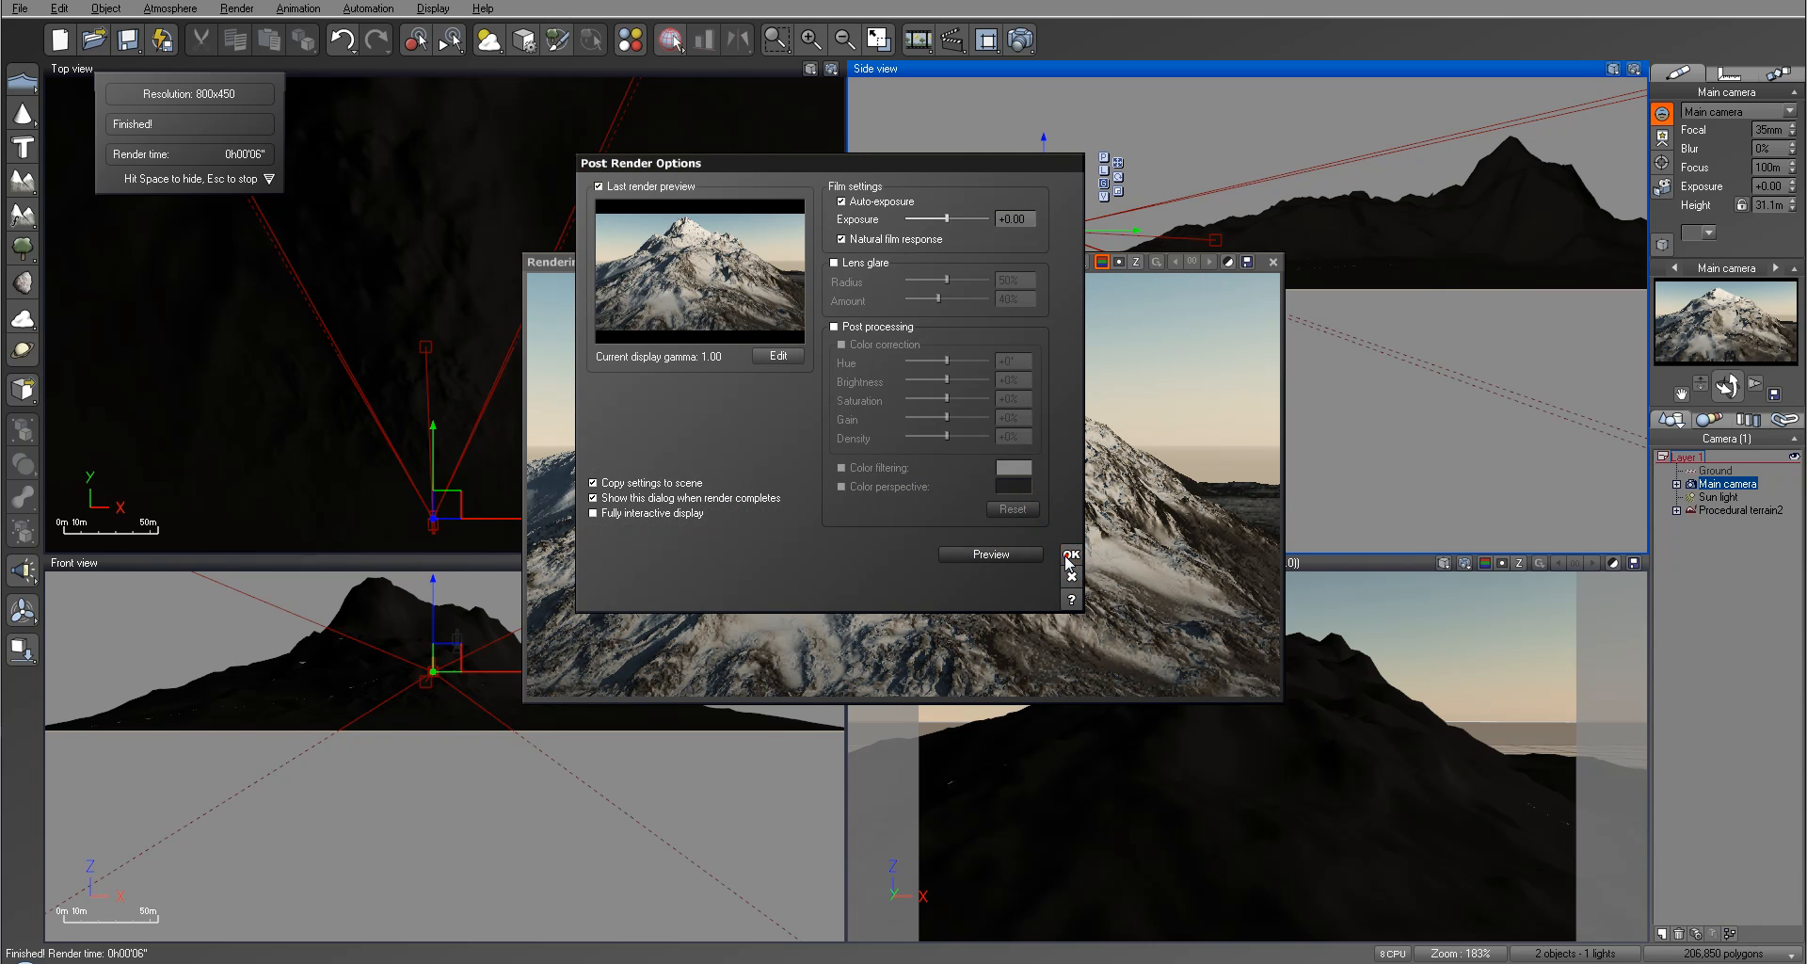
{"action": "left_click", "coordinate": [1069, 557]}
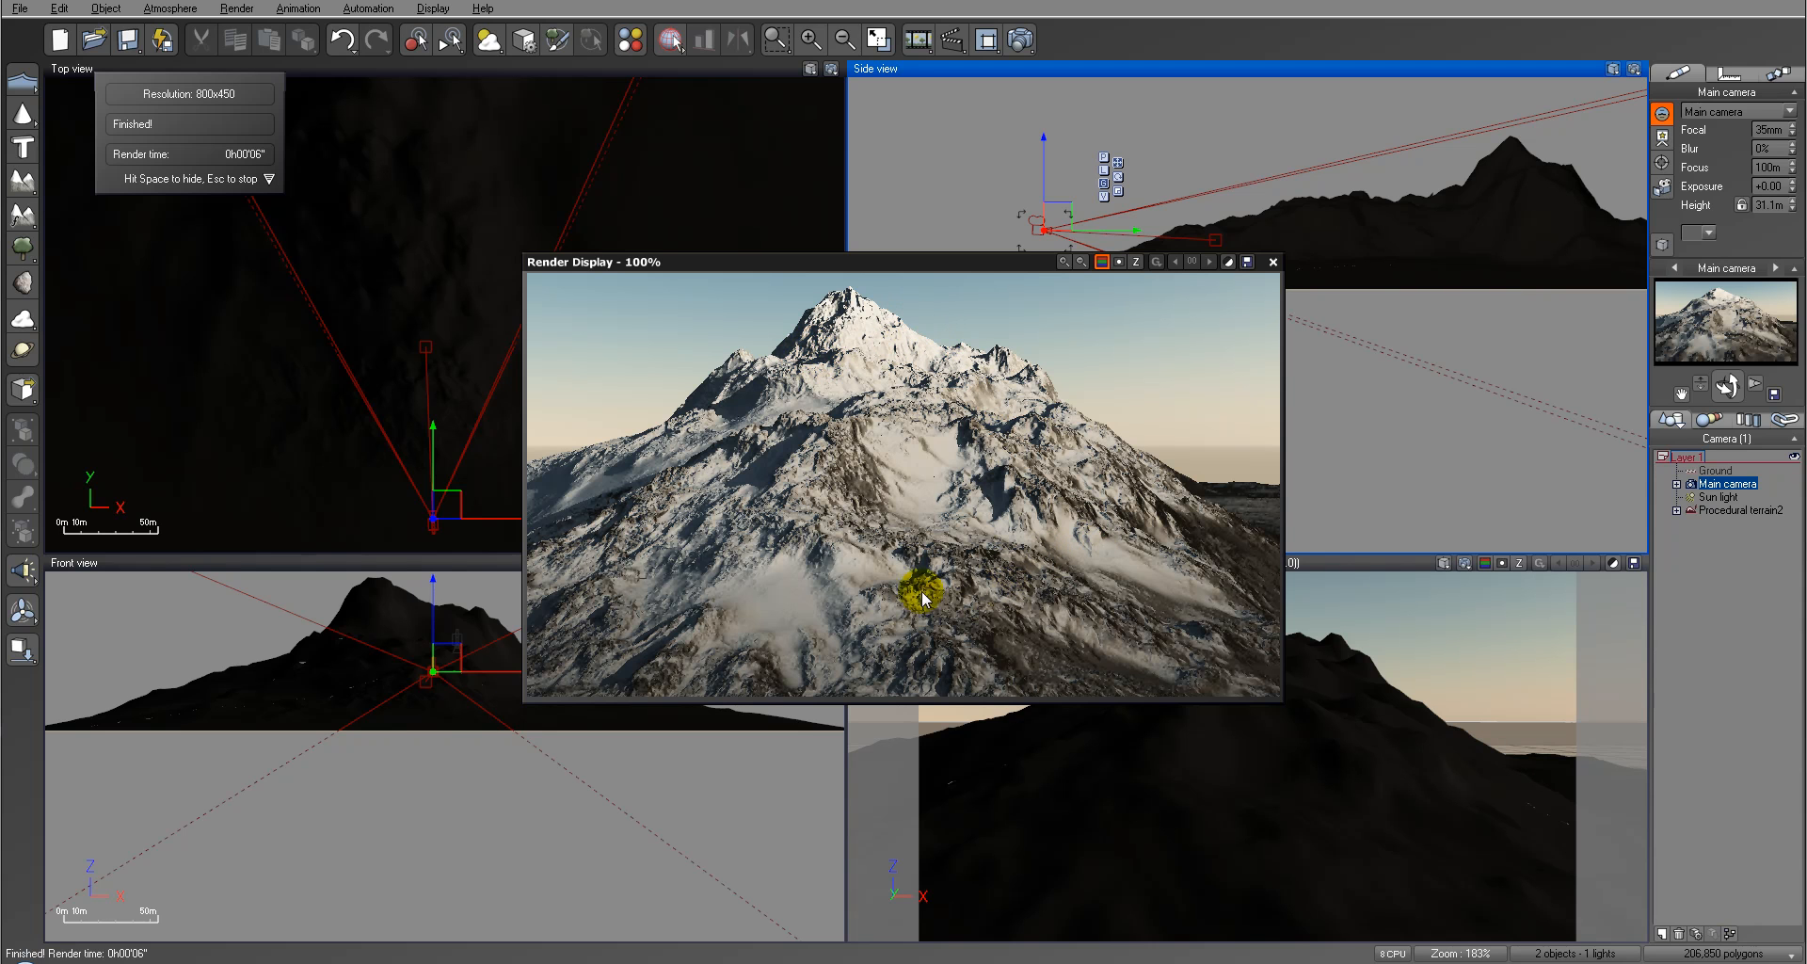
{"action": "left_click", "coordinate": [1273, 261]}
Step: Move the main camera back from the mountain to a height of about 27.9 m and tilt it up to reframe the peak
{"action": "left_click", "coordinate": [1741, 510]}
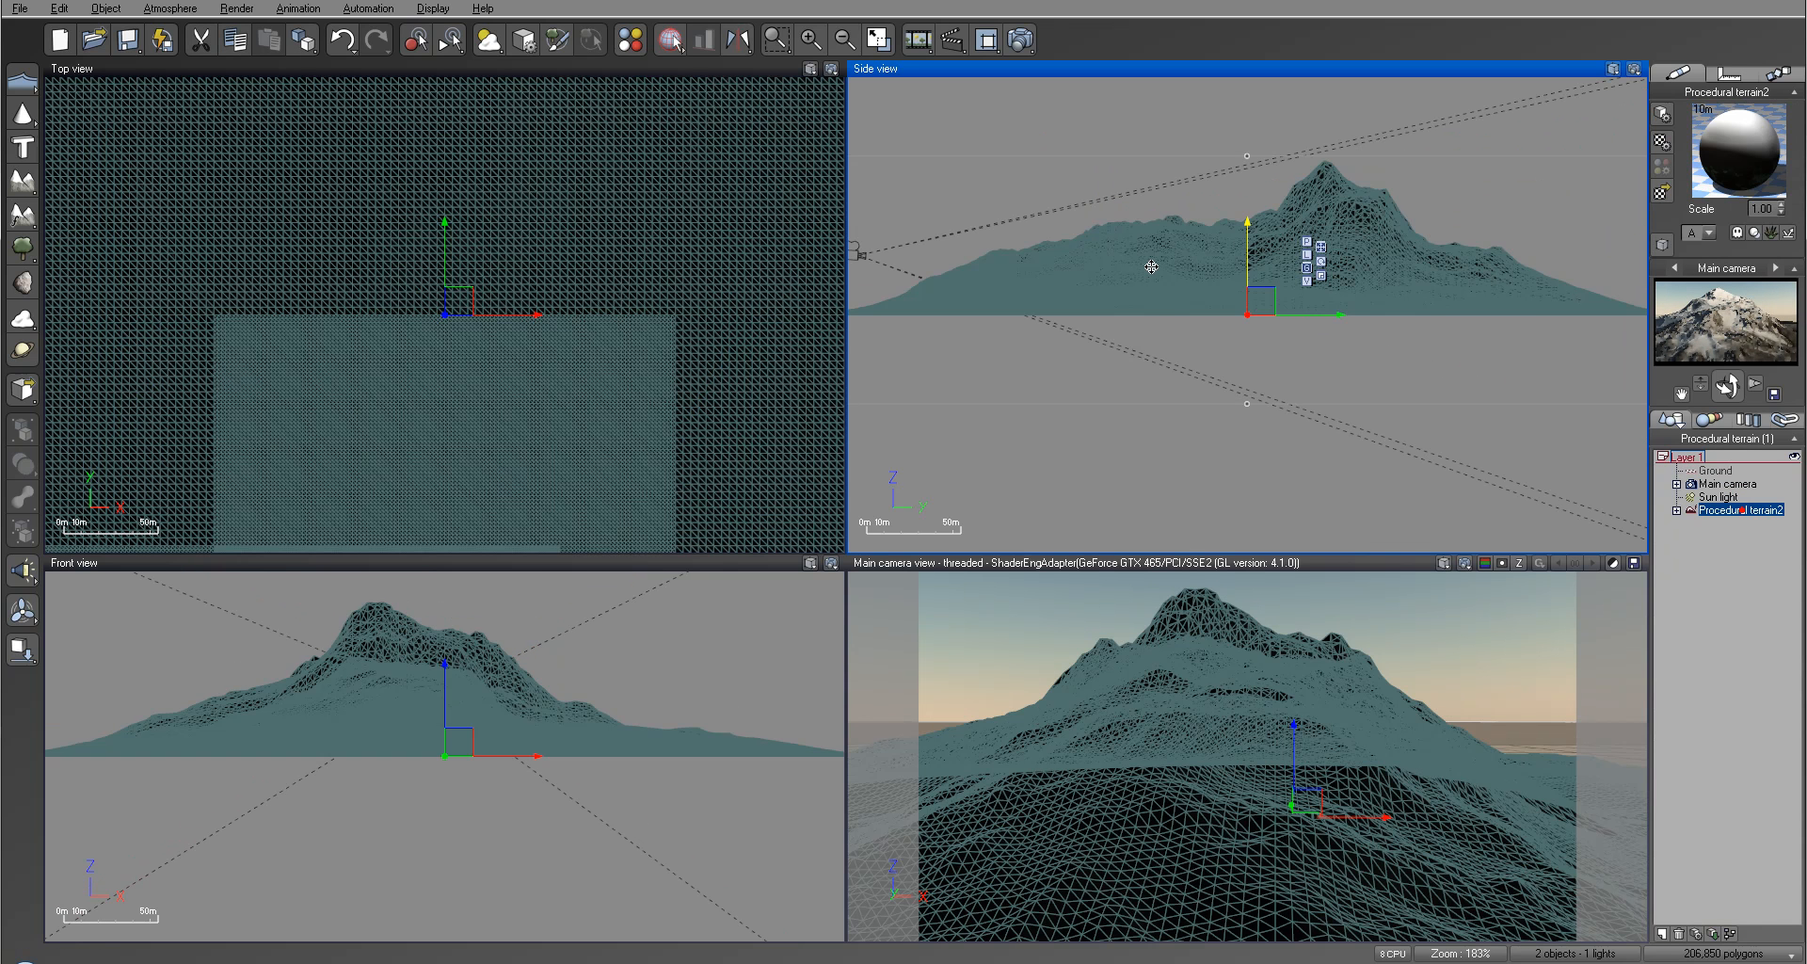
{"action": "right_click_drag", "start_coordinate": [1021, 279], "coordinate": [1286, 285]}
{"action": "left_click", "coordinate": [1715, 484]}
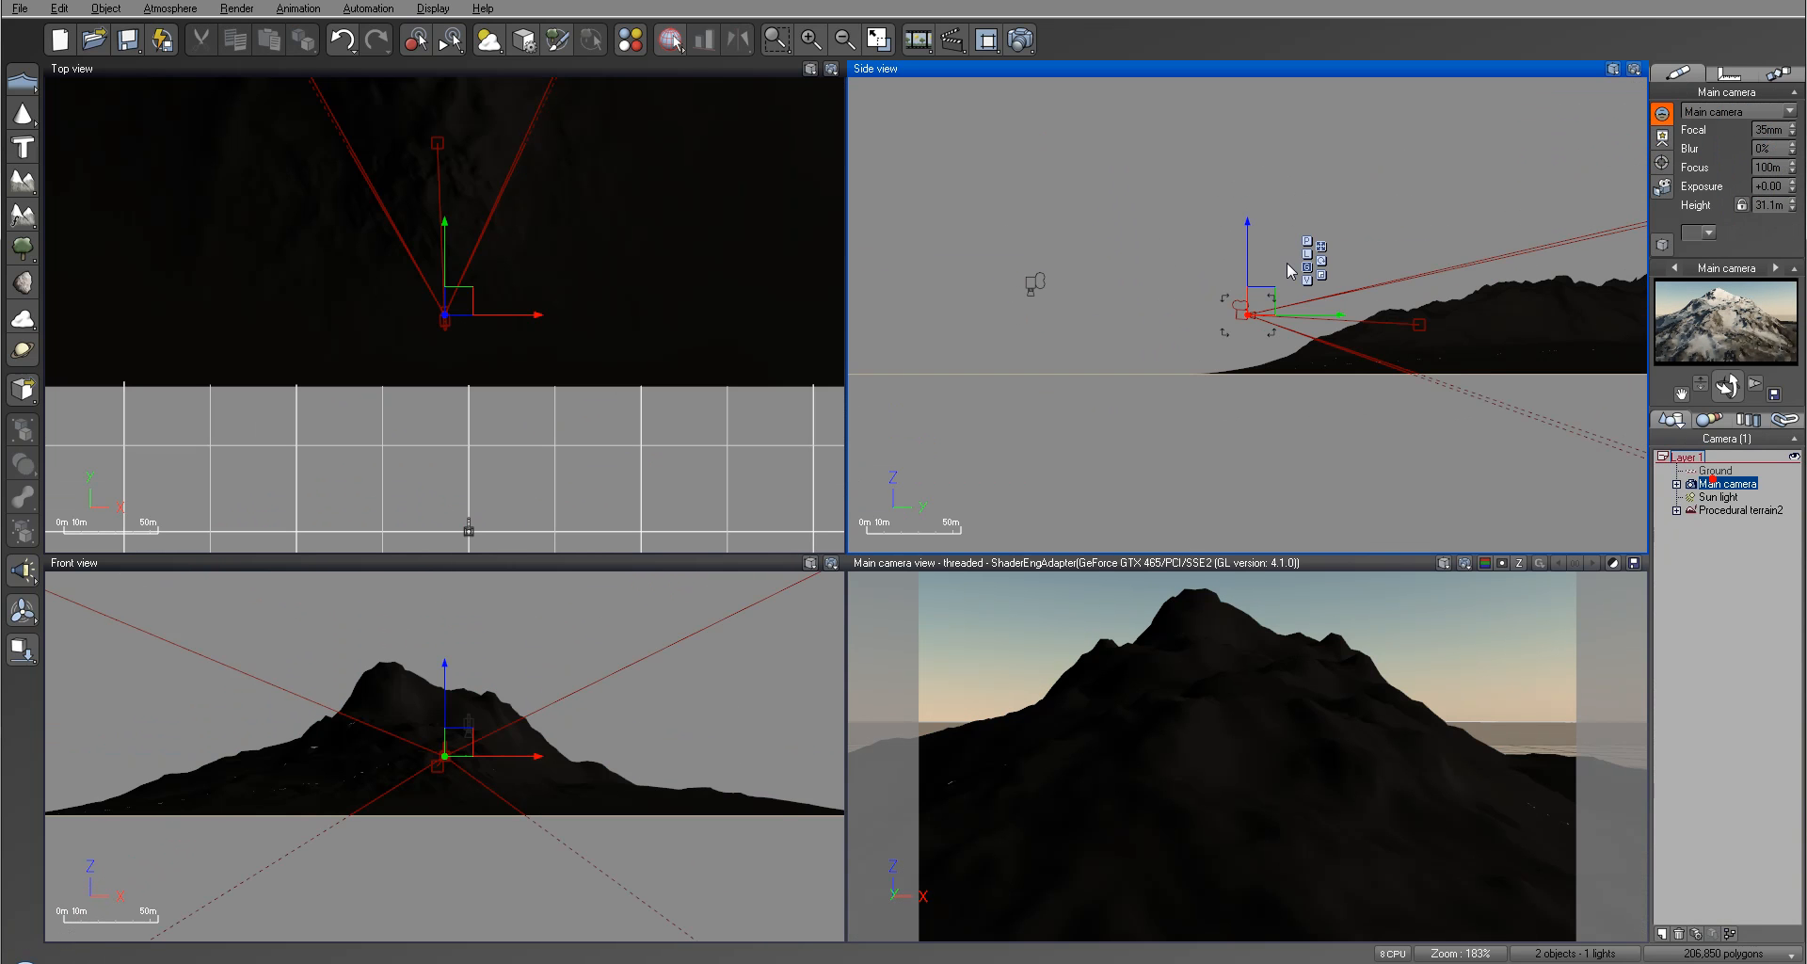
{"action": "left_click_drag", "start_coordinate": [1277, 286], "coordinate": [1109, 304]}
{"action": "left_click_drag", "start_coordinate": [1727, 386], "coordinate": [863, 665]}
Step: In the terrain's material, move the lowest Flat white layer above the Green plastic layer
{"action": "left_click", "coordinate": [1731, 510]}
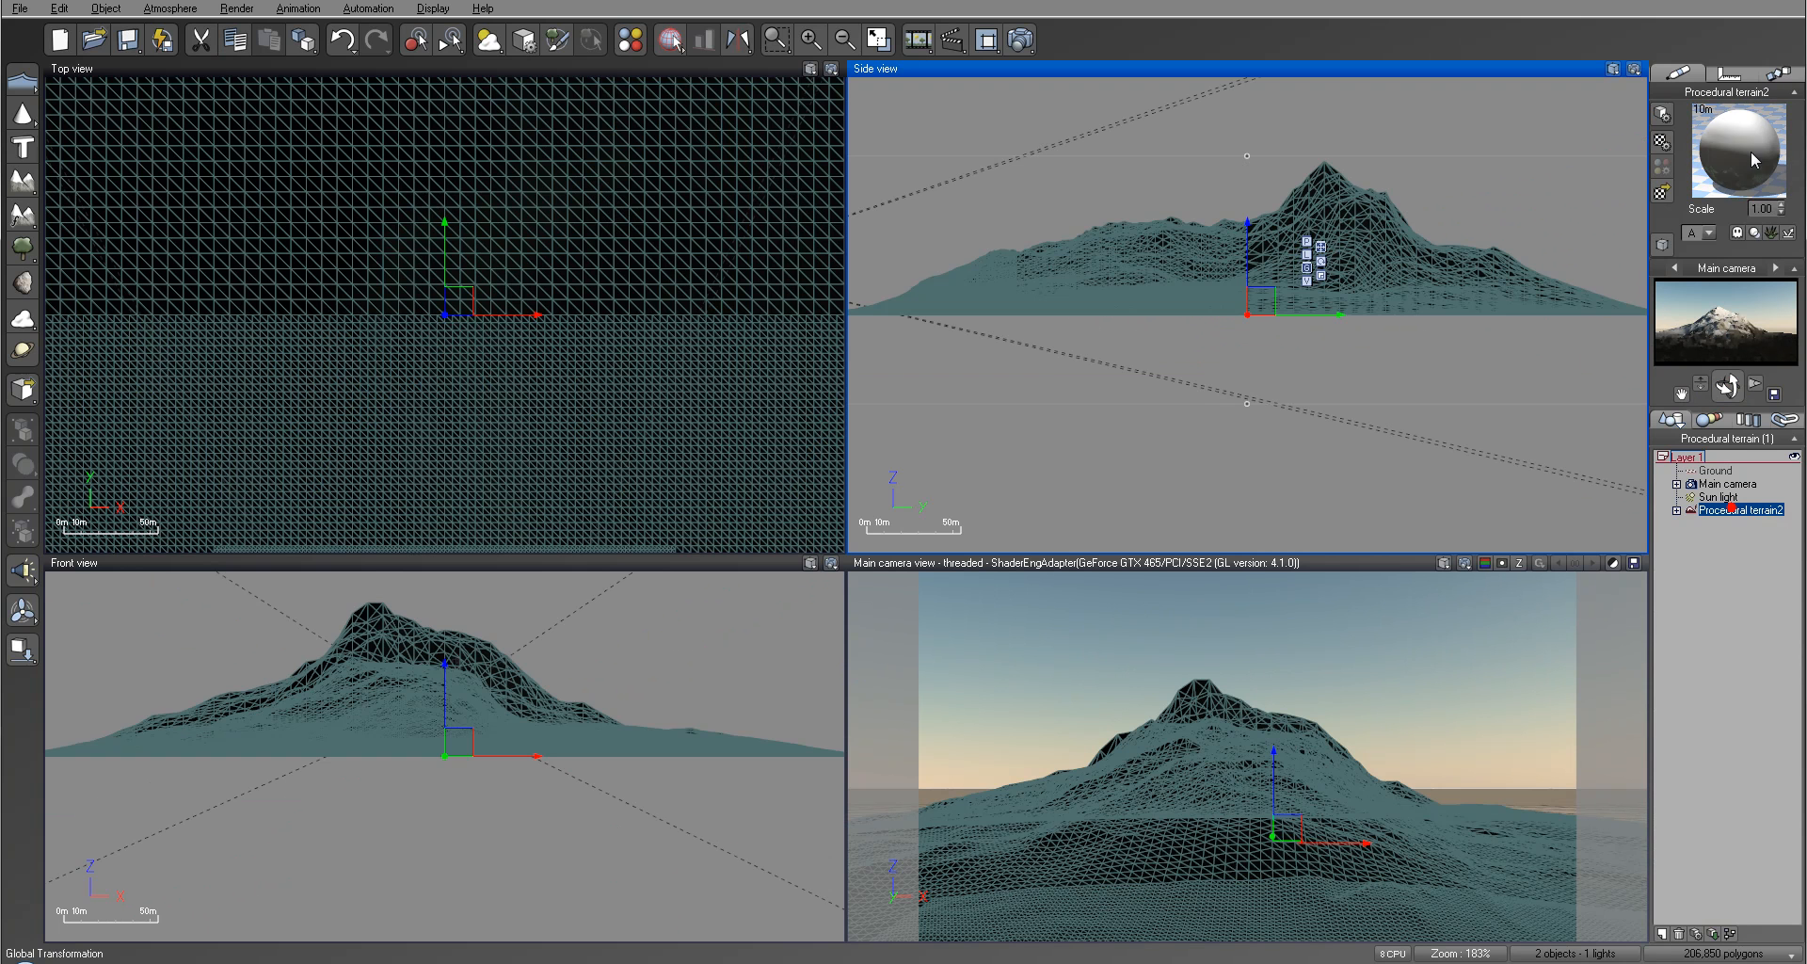
{"action": "double_click", "coordinate": [1752, 160]}
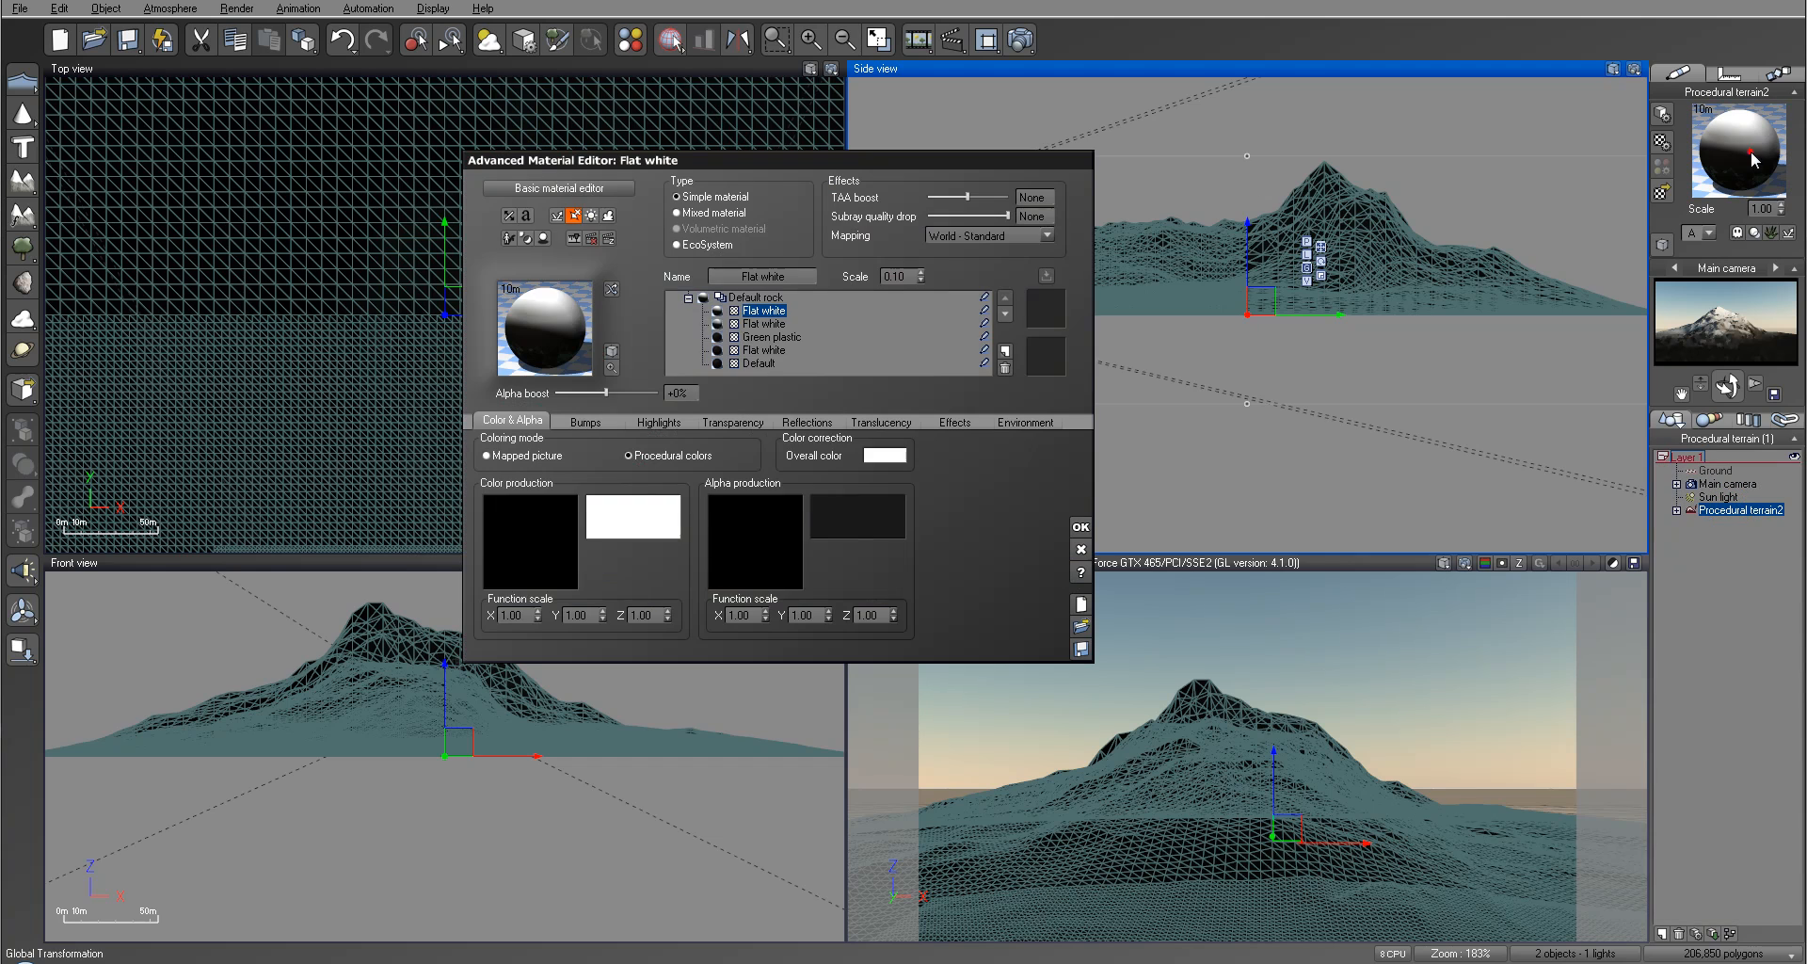
{"action": "left_click", "coordinate": [773, 336]}
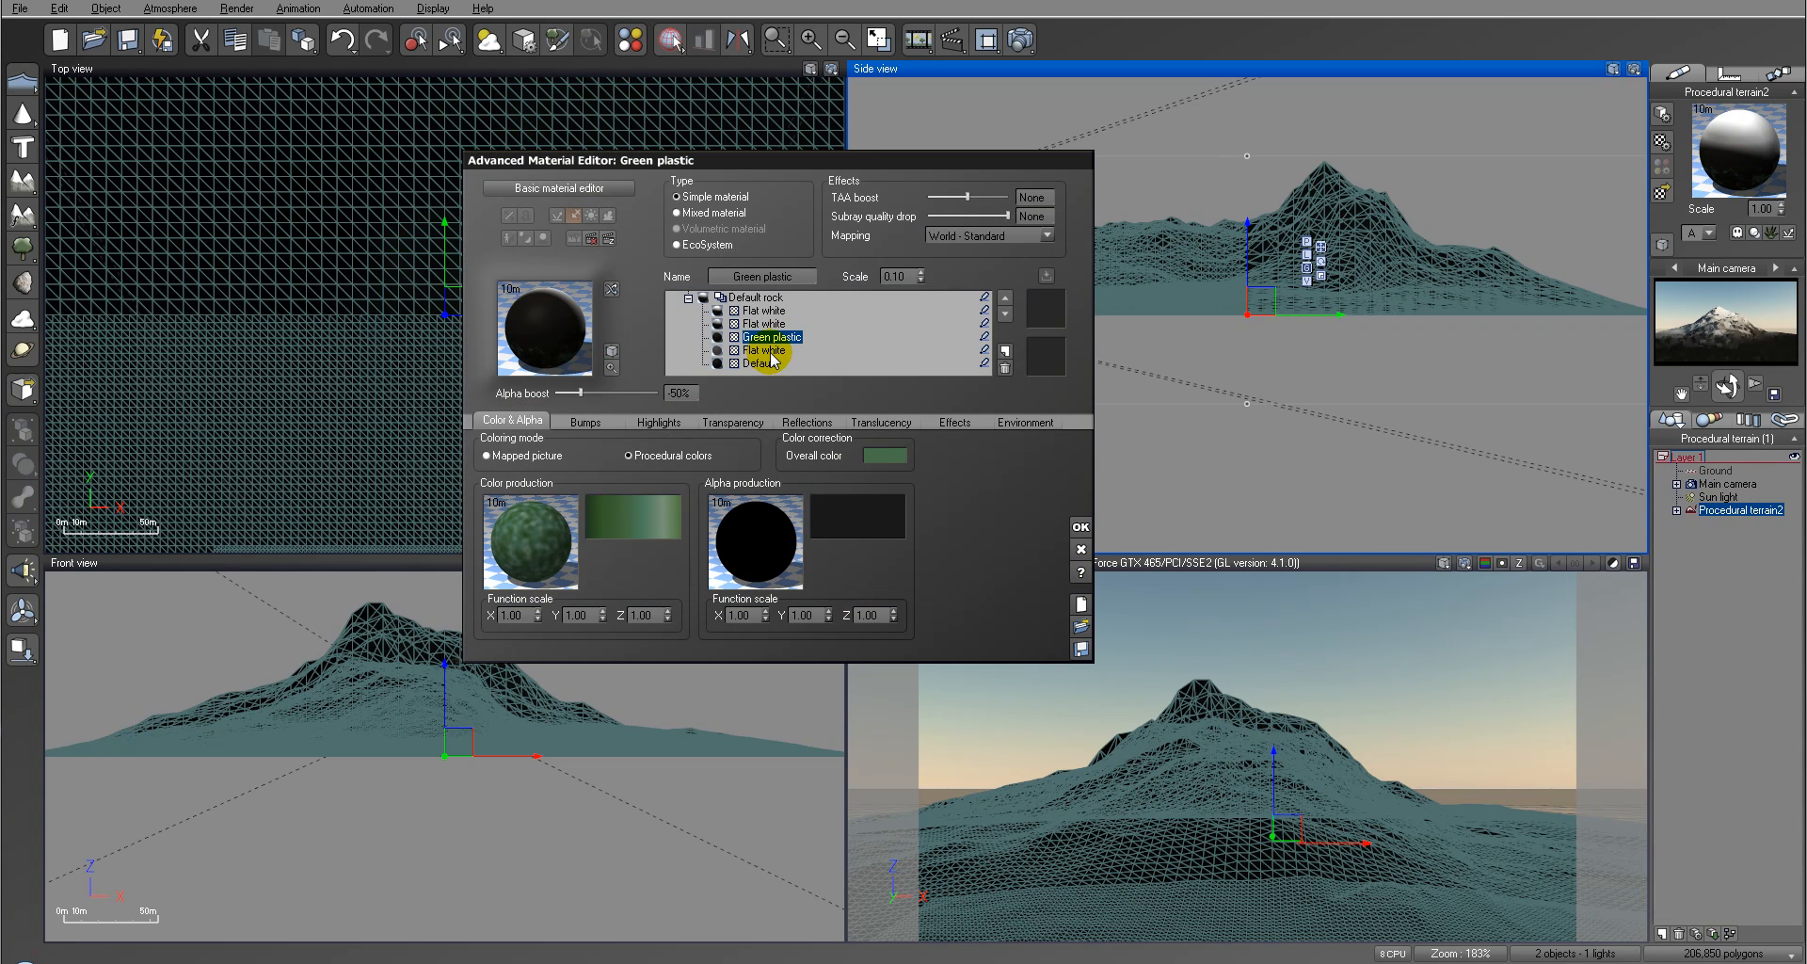
{"action": "left_click", "coordinate": [767, 350]}
{"action": "left_click", "coordinate": [1009, 299]}
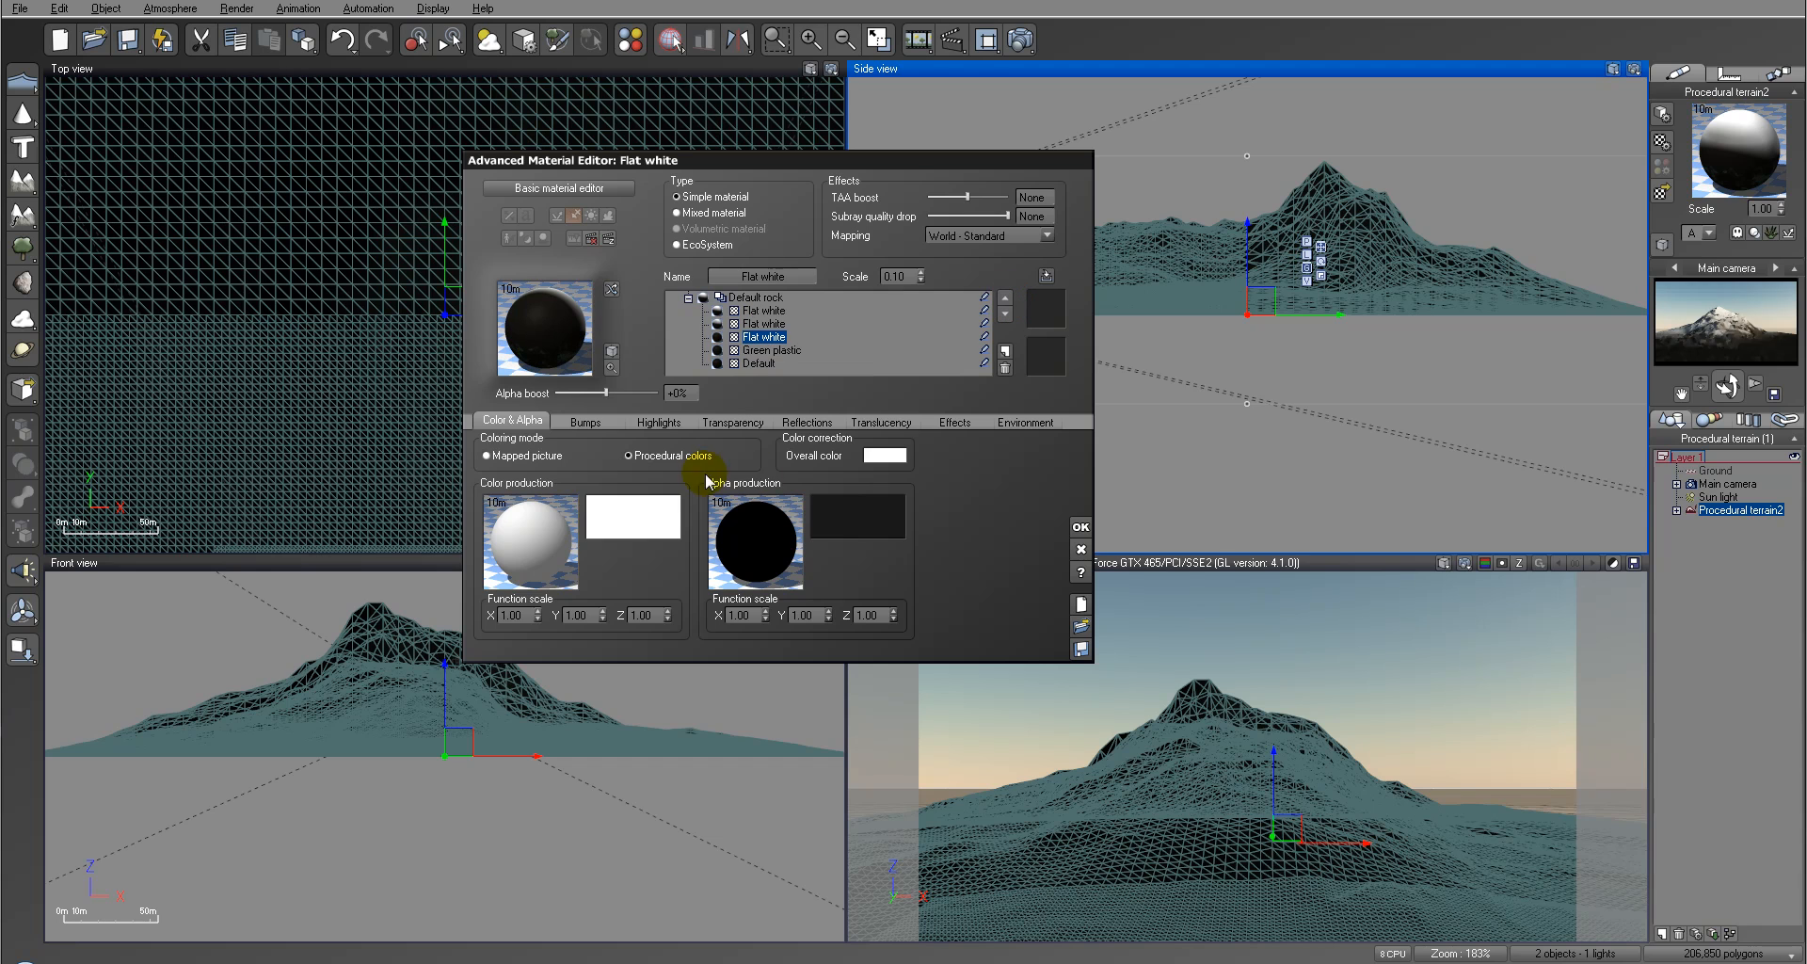
Step: Set the third Flat white layer's highlight intensity to 100%, highlight size to 32% and ambient lighting to about 59%
{"action": "left_click", "coordinate": [656, 423]}
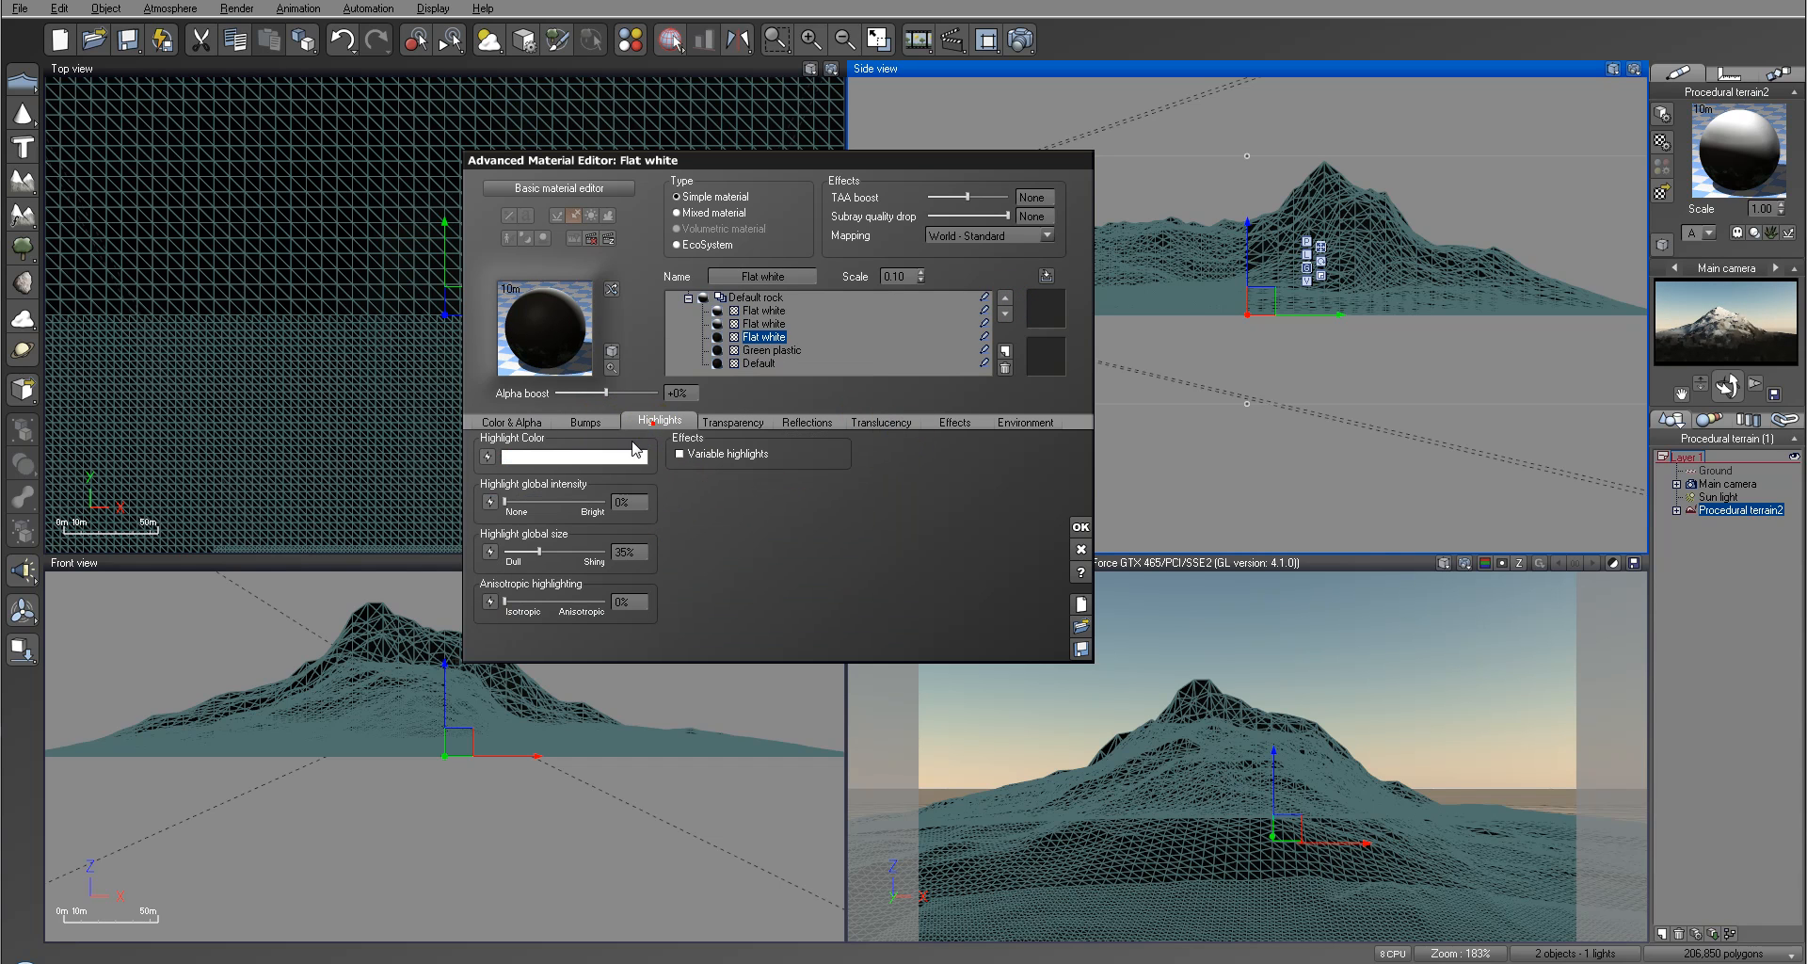
{"action": "mouse_move", "coordinate": [539, 550]}
{"action": "left_mouse_down"}
{"action": "mouse_move", "coordinate": [556, 551]}
{"action": "mouse_move", "coordinate": [537, 551]}
{"action": "left_mouse_up"}
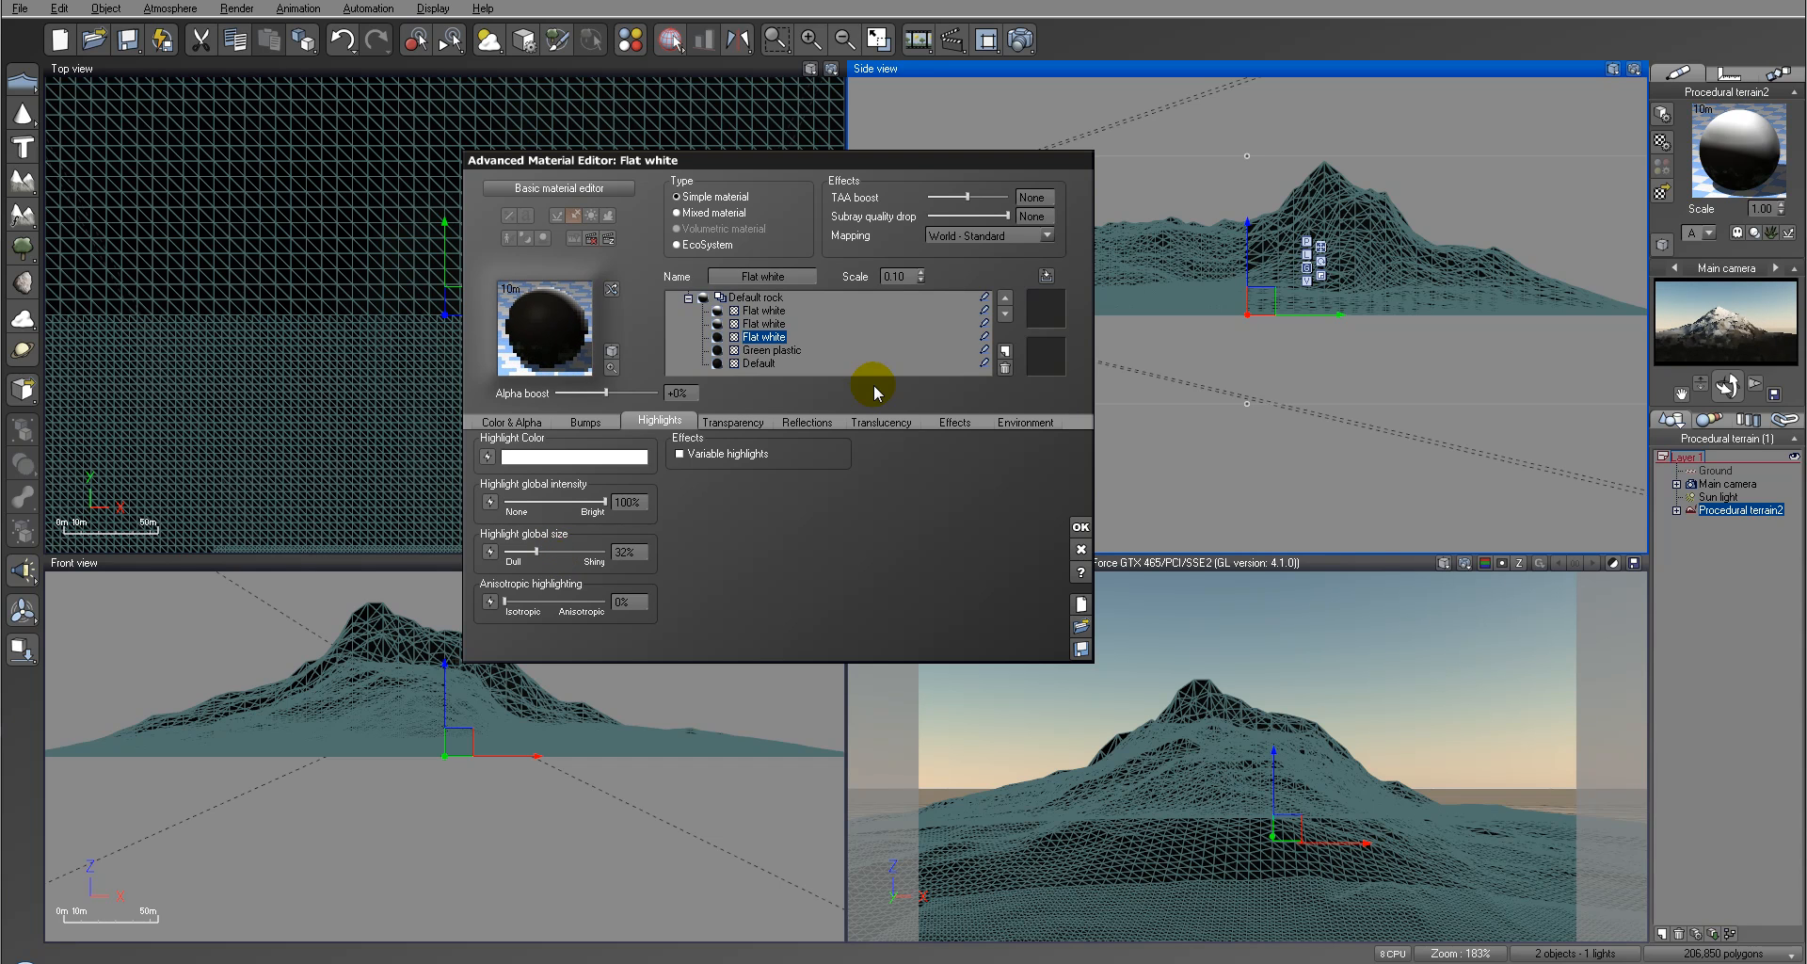
{"action": "left_click", "coordinate": [958, 423]}
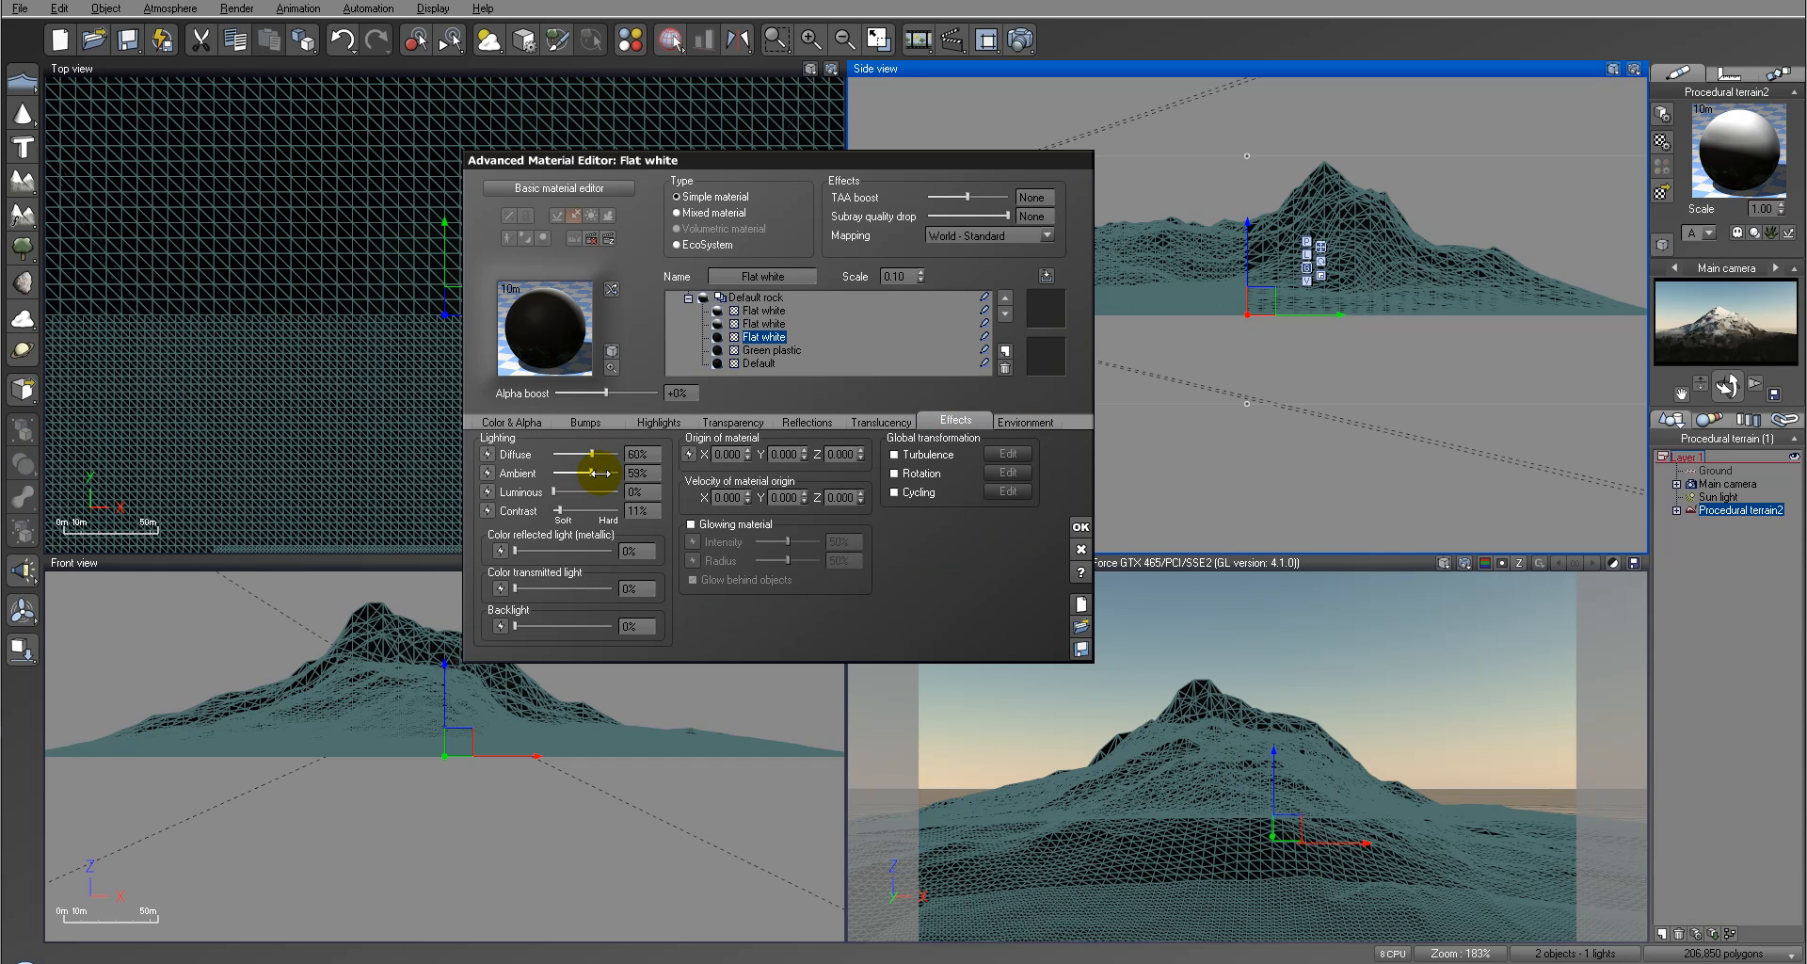
Step: Raise the second Flat white layer's ambient lighting, and set its highlight intensity to 100% and highlight size to 20%
{"action": "left_click", "coordinate": [825, 321]}
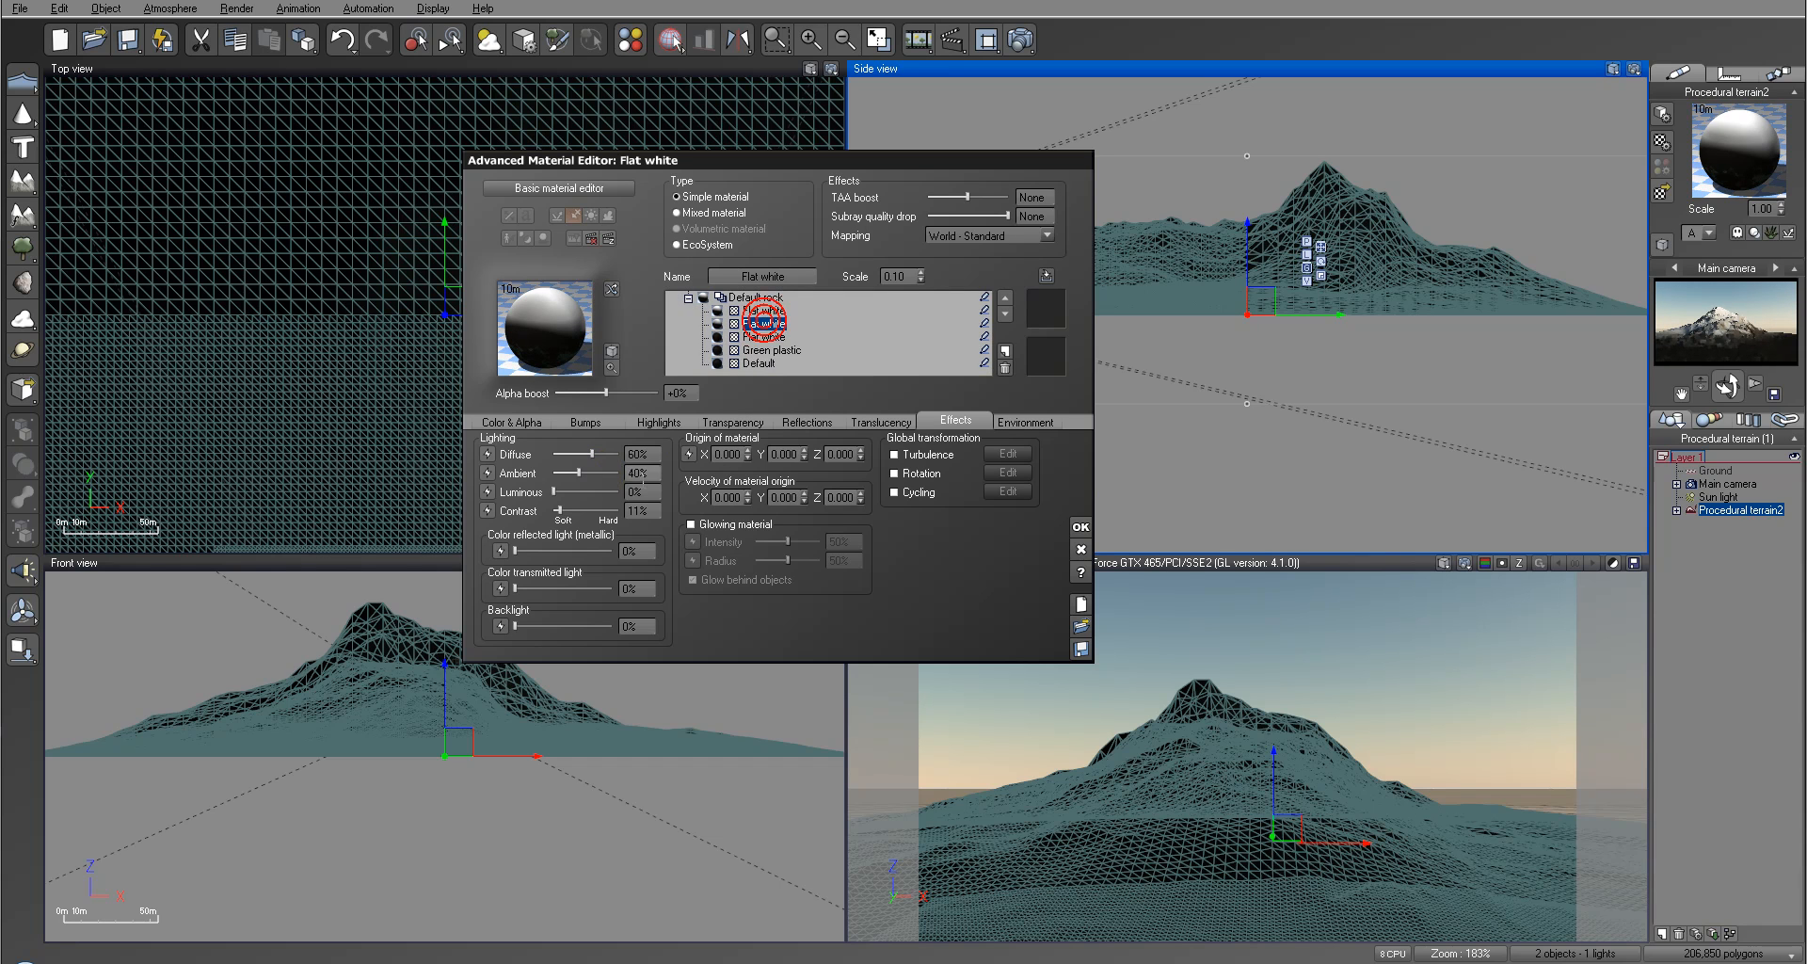
{"action": "left_click_drag", "start_coordinate": [607, 475], "coordinate": [607, 499]}
{"action": "left_click", "coordinate": [651, 424]}
{"action": "left_click_drag", "start_coordinate": [538, 552], "coordinate": [523, 553]}
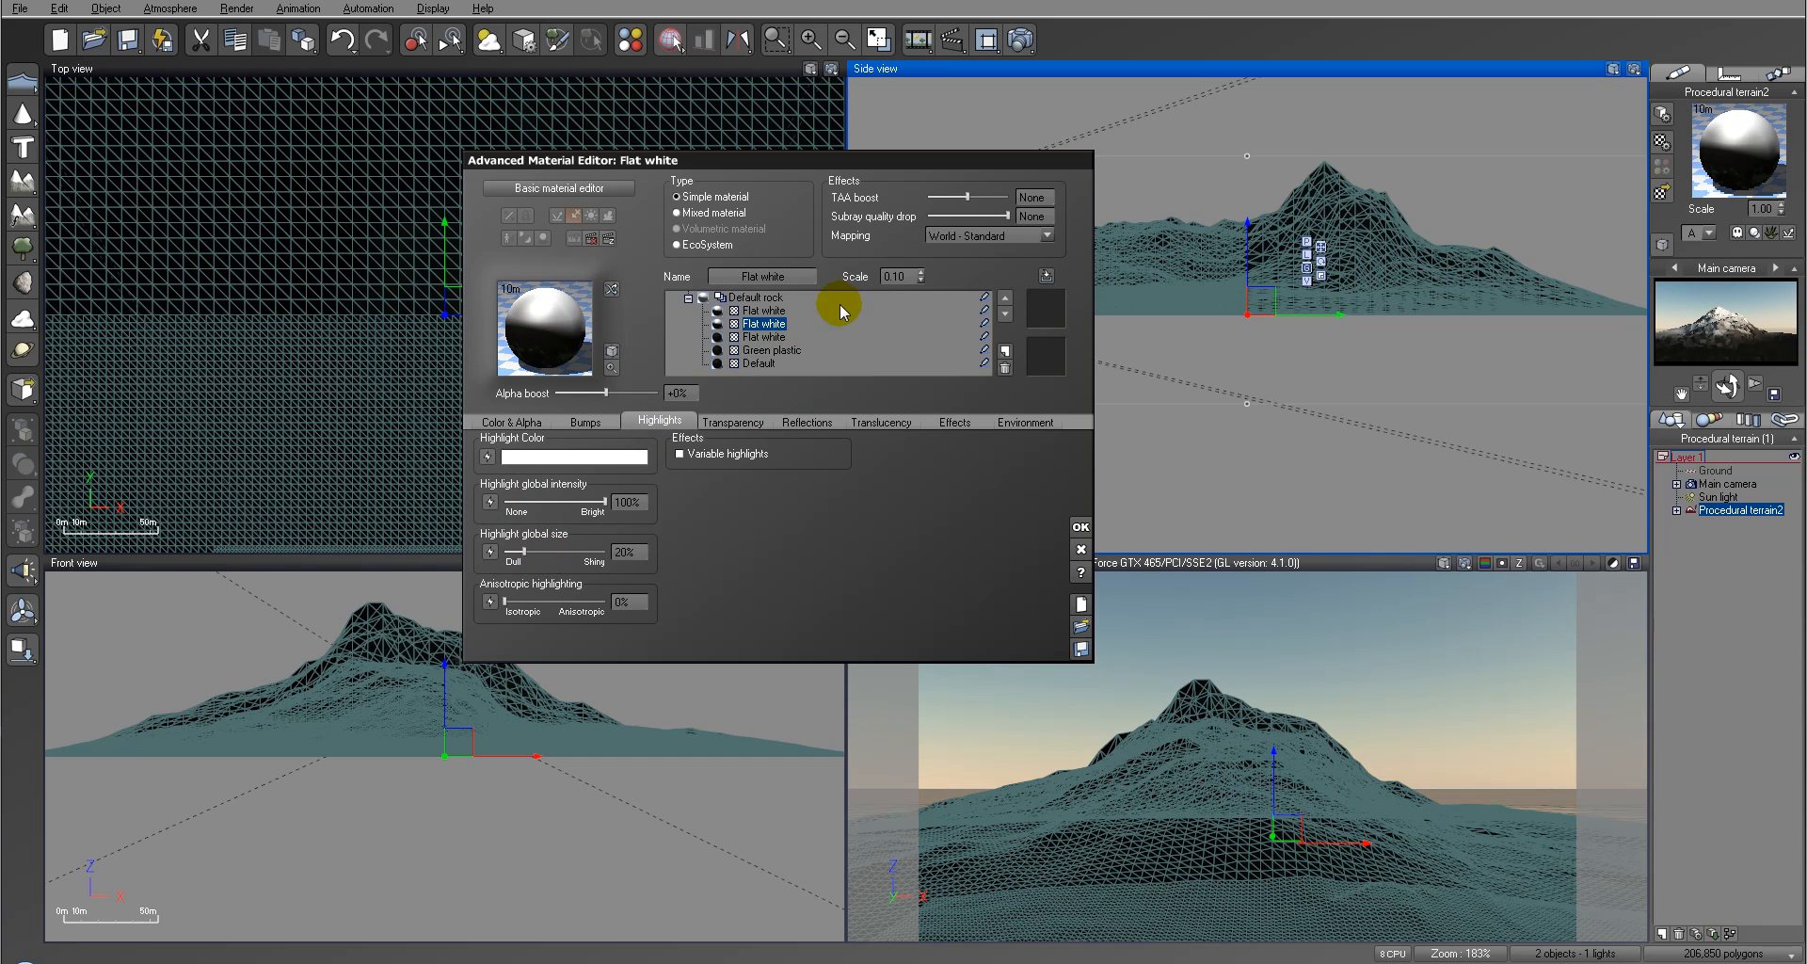
Step: Increase the topmost Flat white layer's highlight intensity and size, and set its ambient lighting to about 56%
{"action": "left_click", "coordinate": [764, 311]}
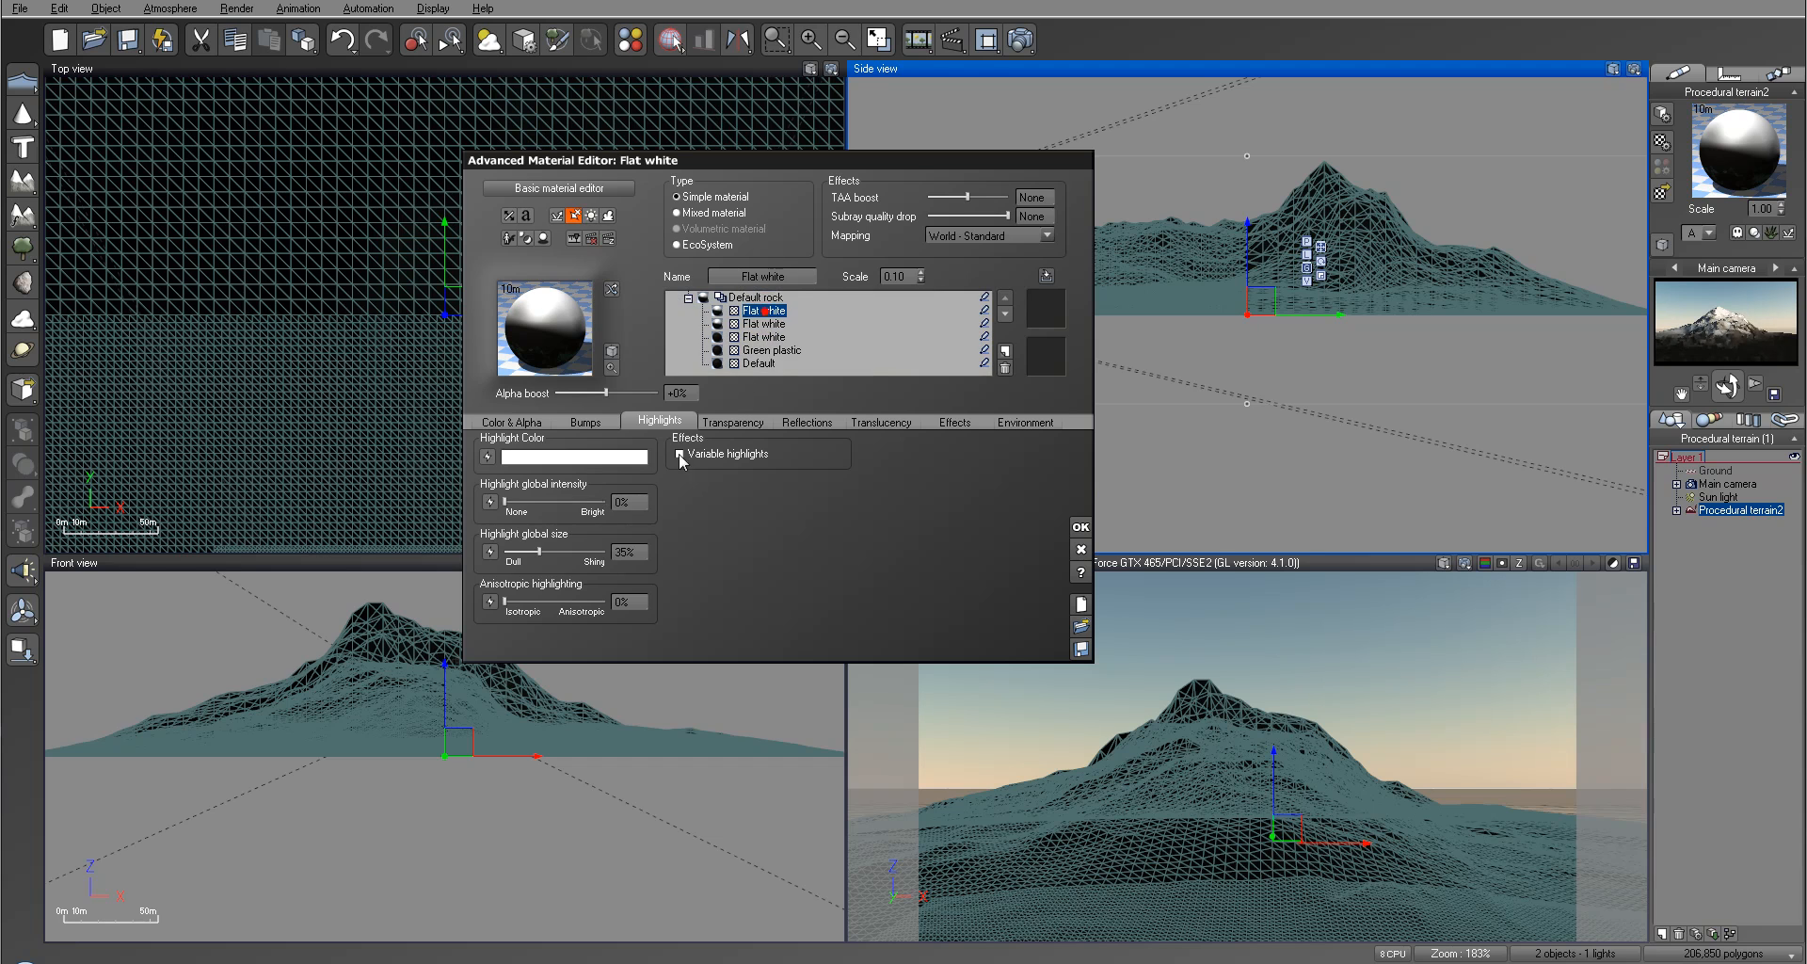
{"action": "left_click", "coordinate": [524, 502]}
{"action": "left_click_drag", "start_coordinate": [551, 552], "coordinate": [566, 551]}
{"action": "left_click", "coordinate": [1020, 422]}
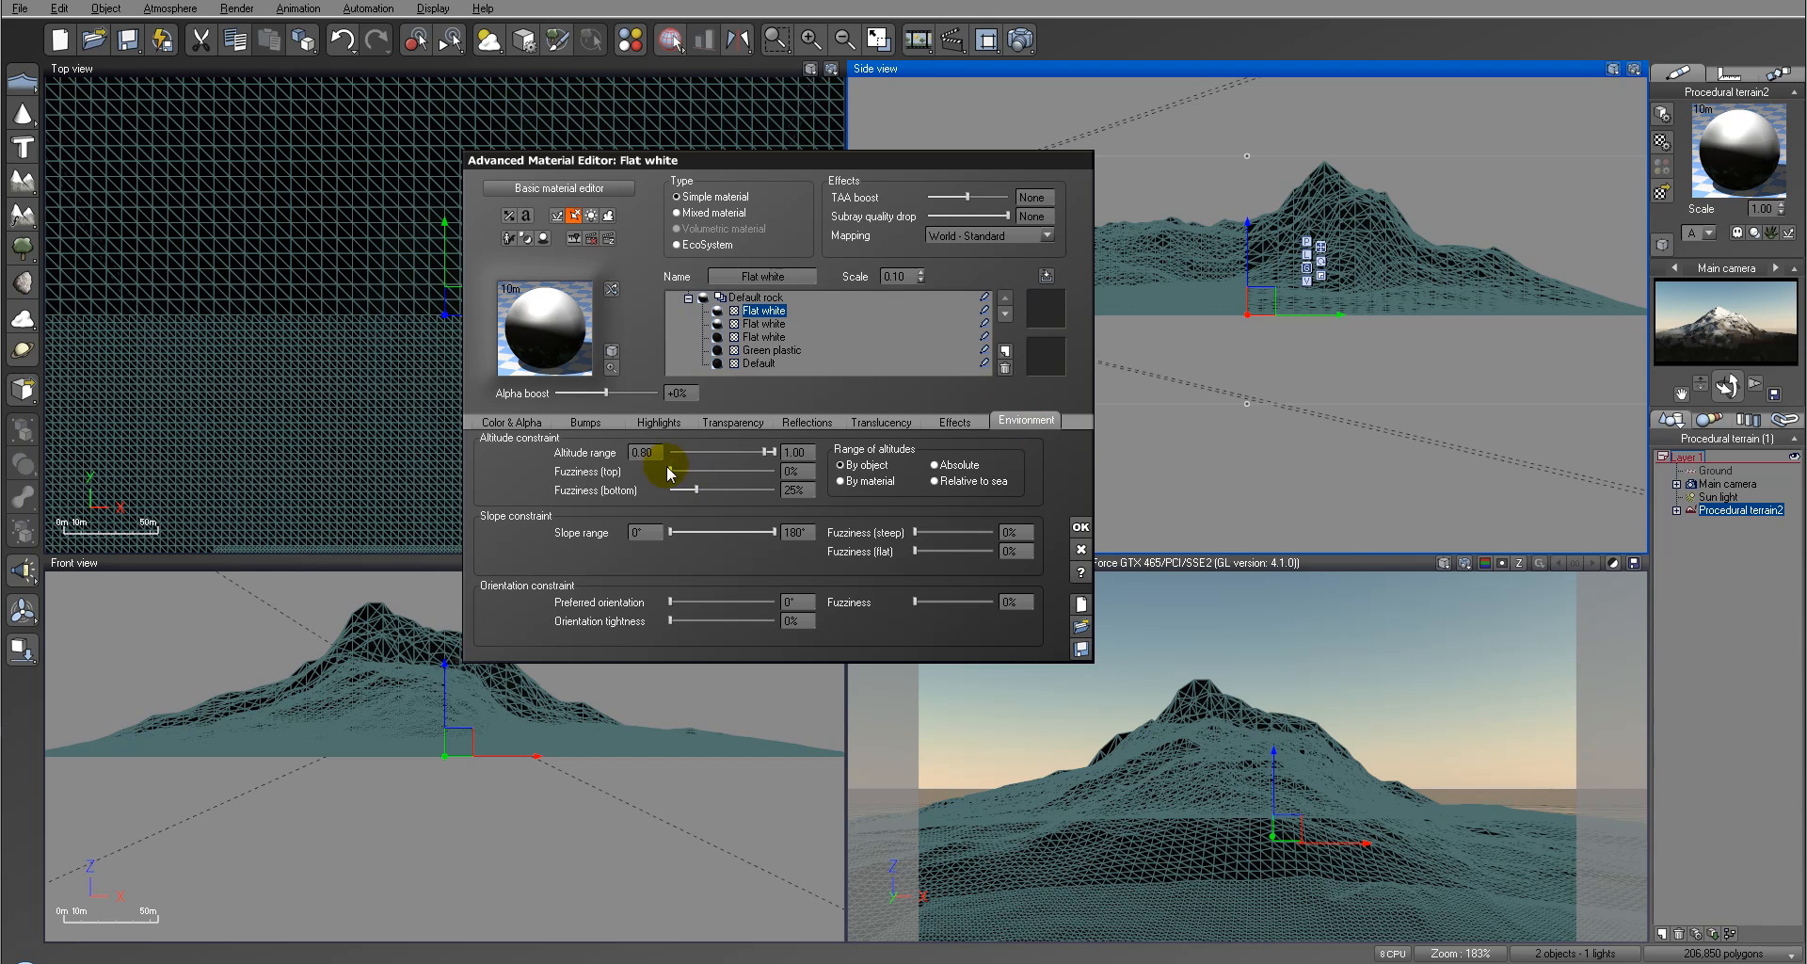
{"action": "left_click", "coordinate": [954, 423]}
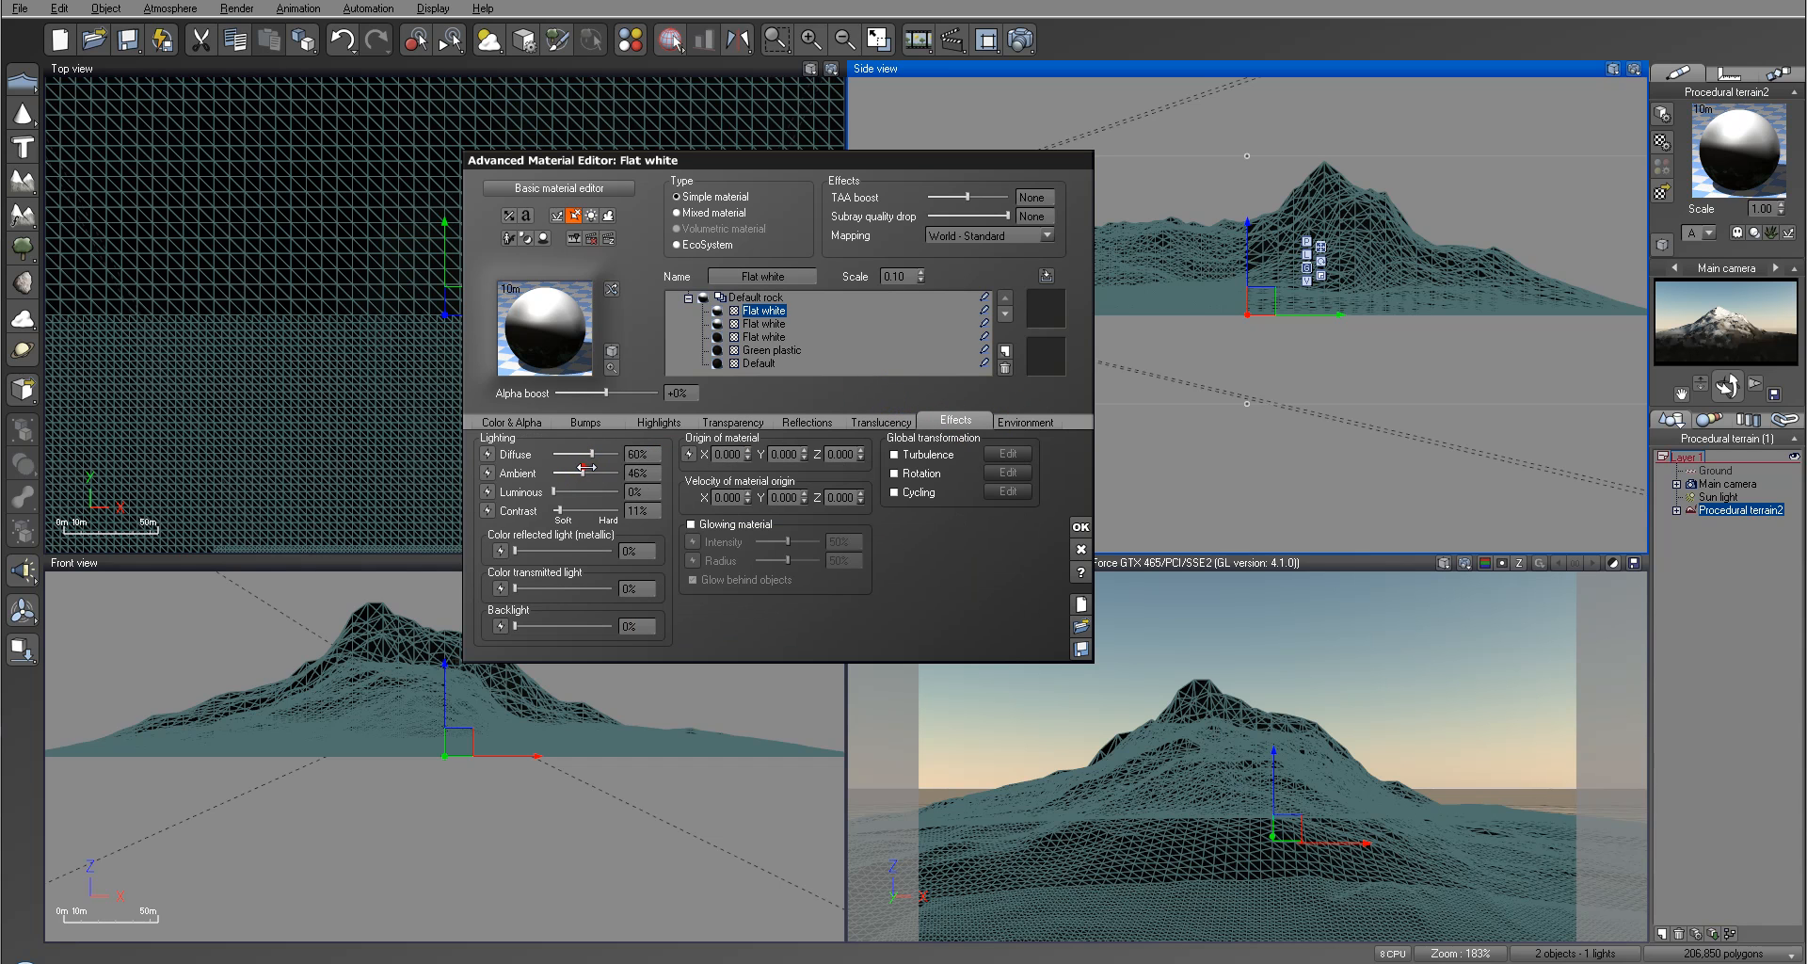
{"action": "left_click_drag", "start_coordinate": [586, 469], "coordinate": [590, 468]}
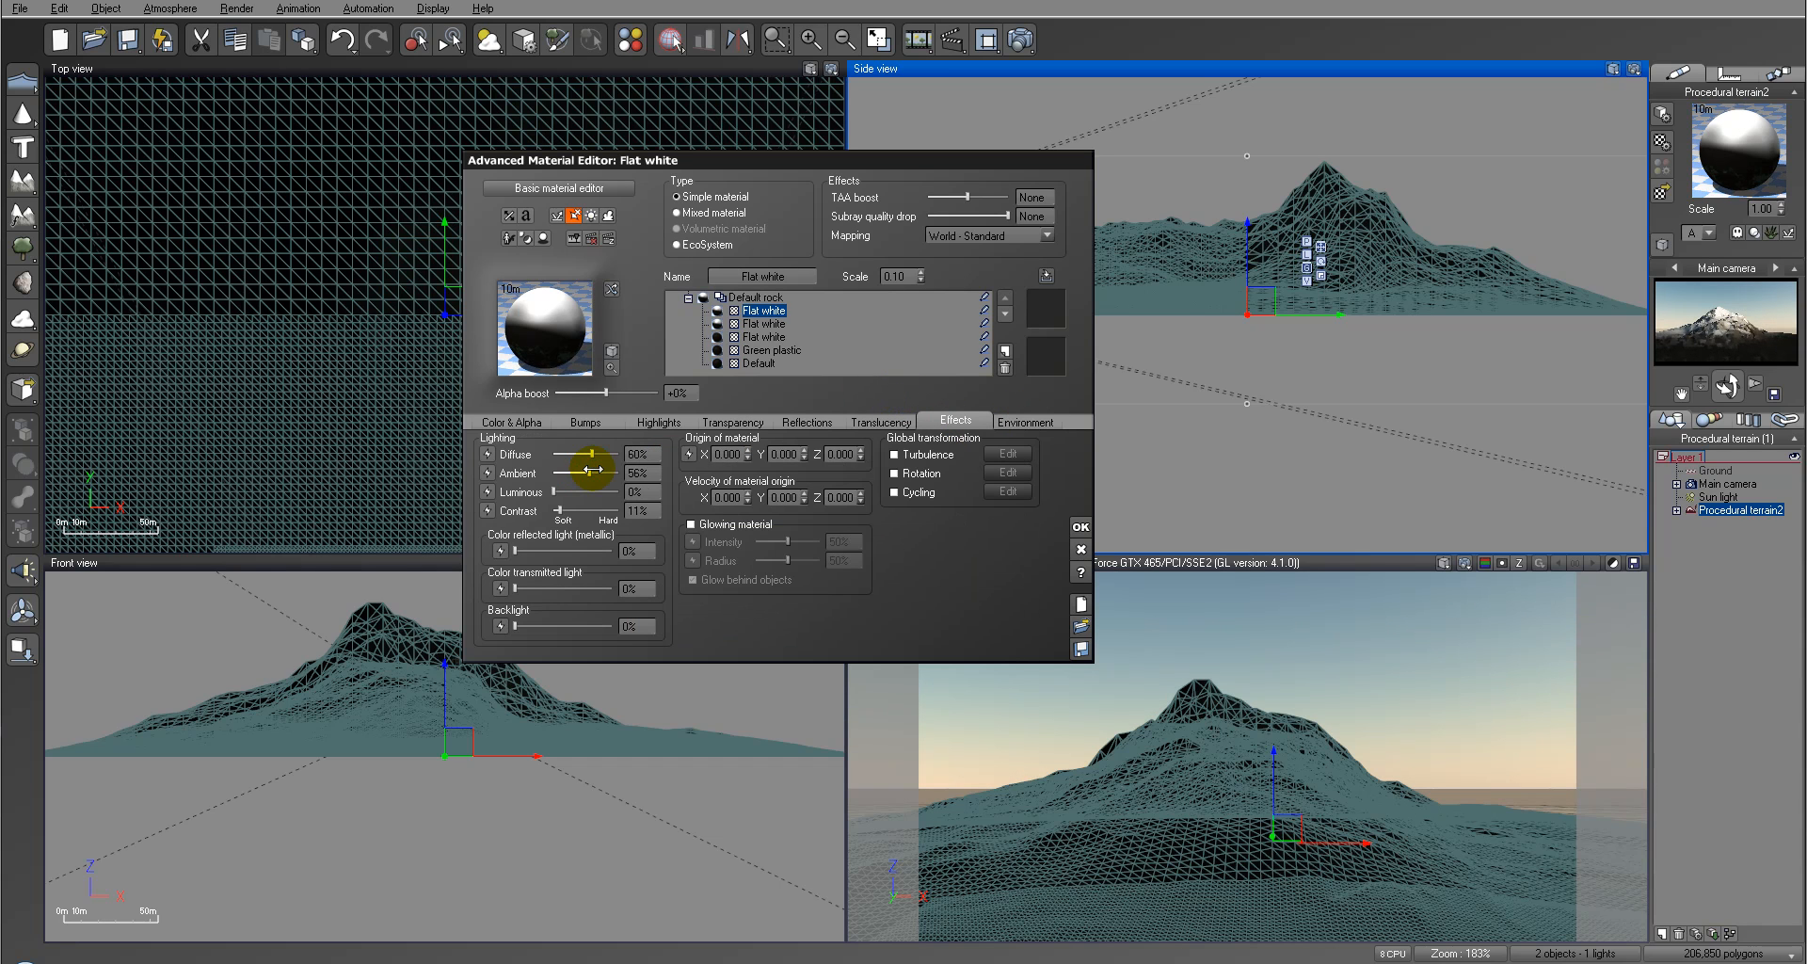
Step: Render the scene to check the brighter white layers, close the render, and accept the material changes
{"action": "left_click", "coordinate": [1018, 39]}
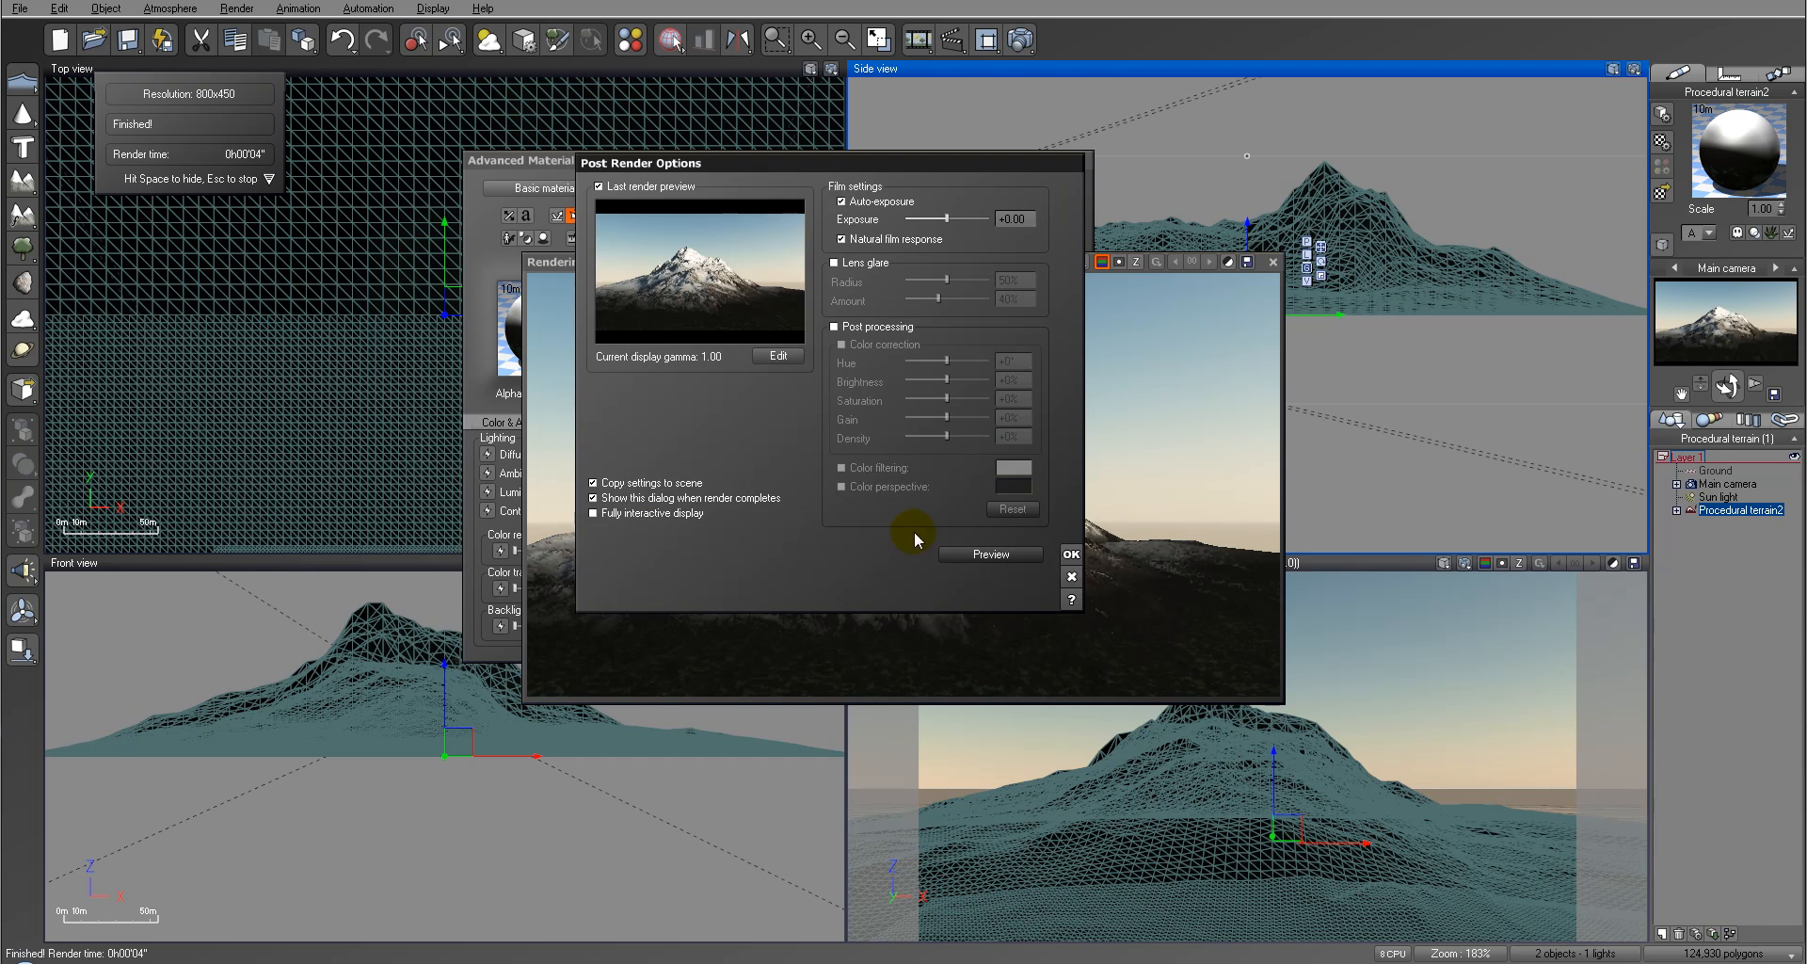
{"action": "left_click", "coordinate": [1071, 555]}
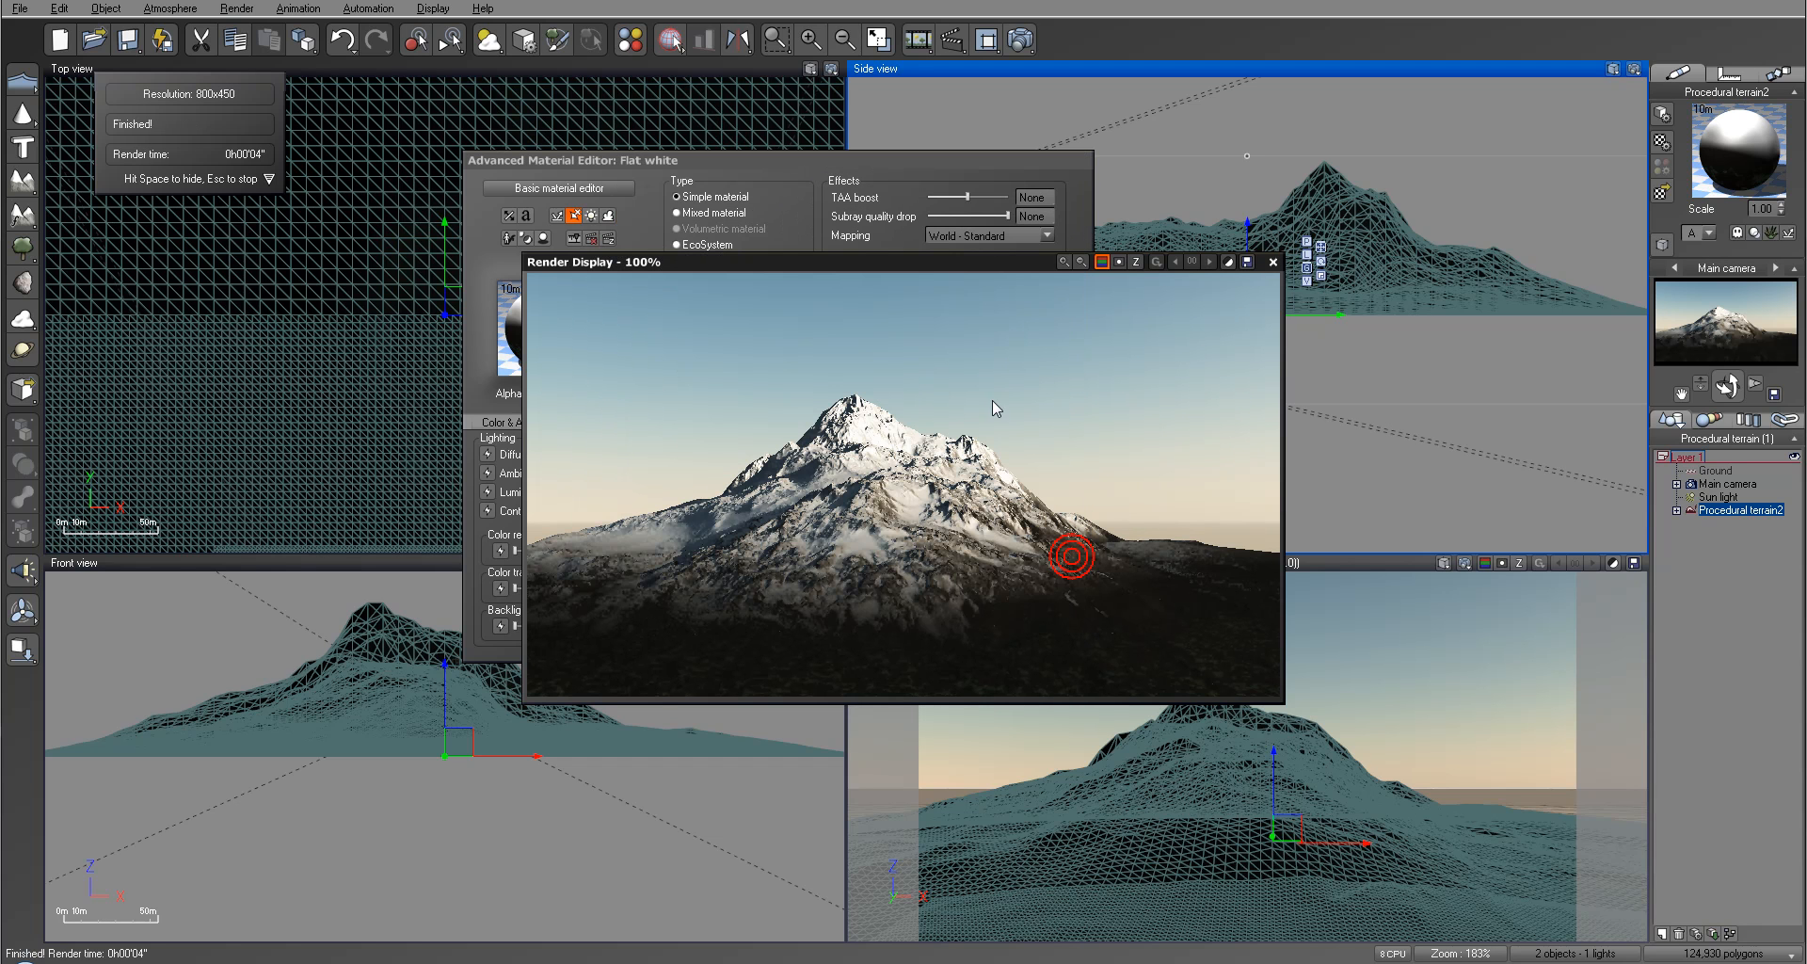
{"action": "left_click", "coordinate": [1272, 263]}
{"action": "left_click", "coordinate": [1082, 525]}
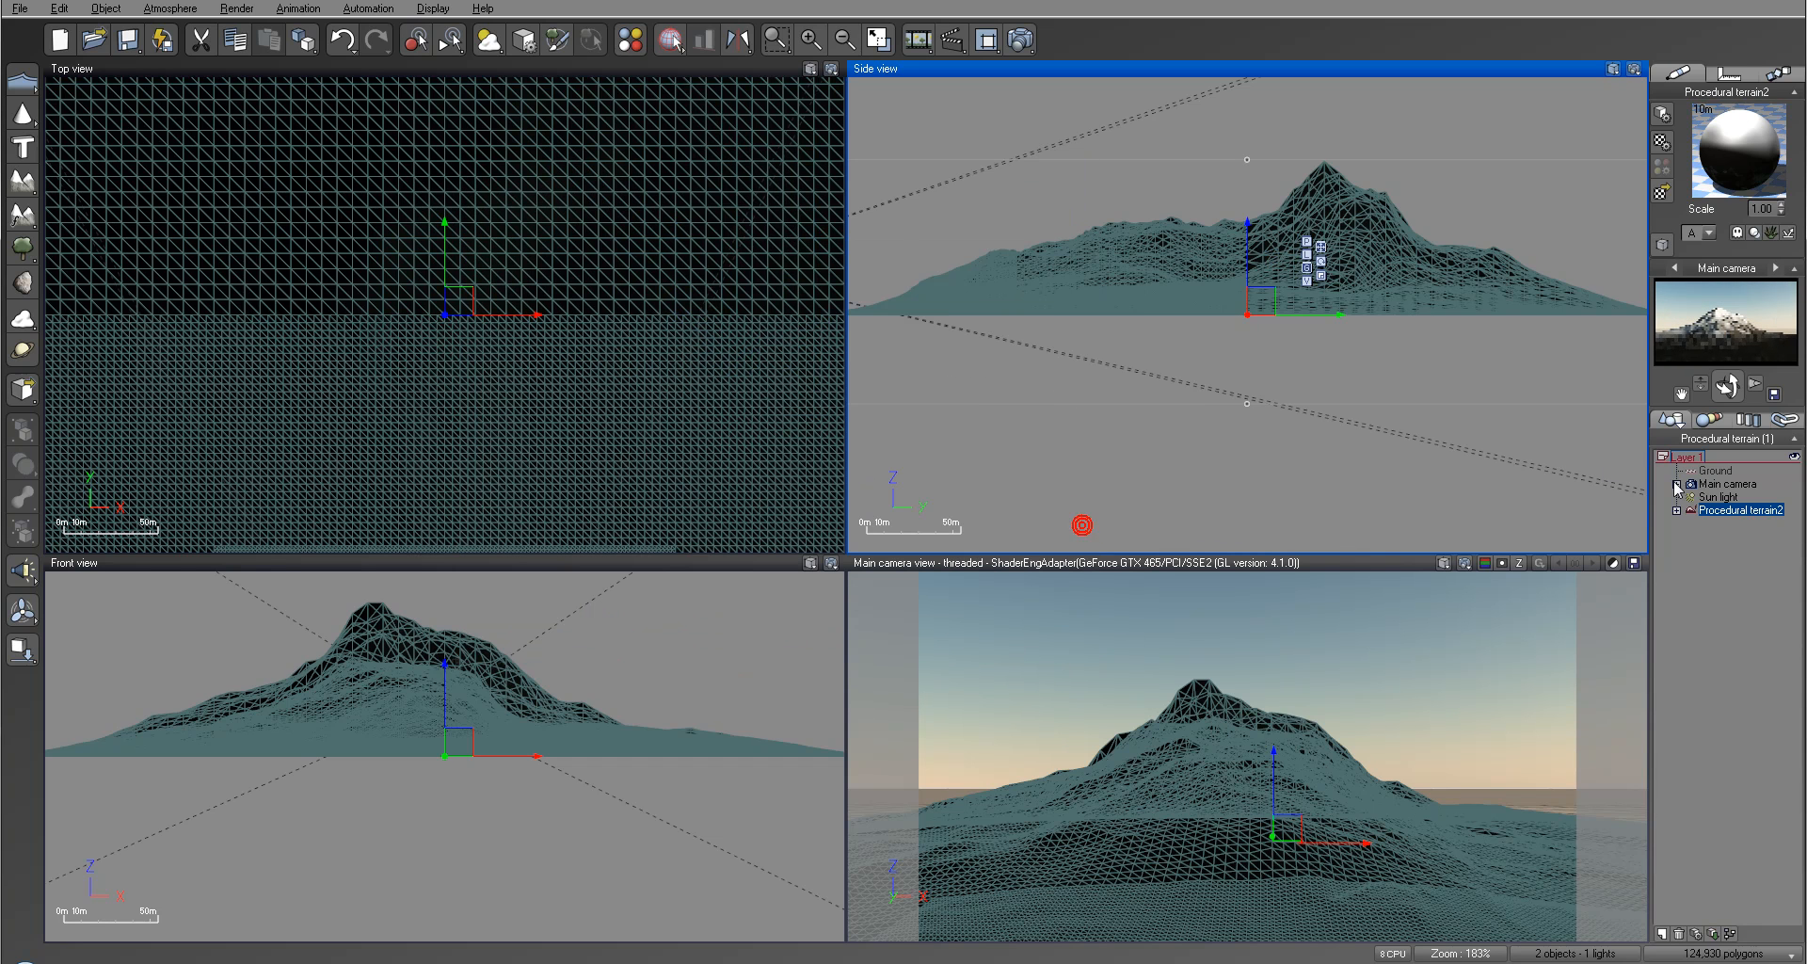
Step: Shift the main camera sideways in the Top view and rotate it to center the mountain in the camera view
{"action": "left_click", "coordinate": [1726, 483]}
{"action": "left_click_drag", "start_coordinate": [459, 312], "coordinate": [494, 312]}
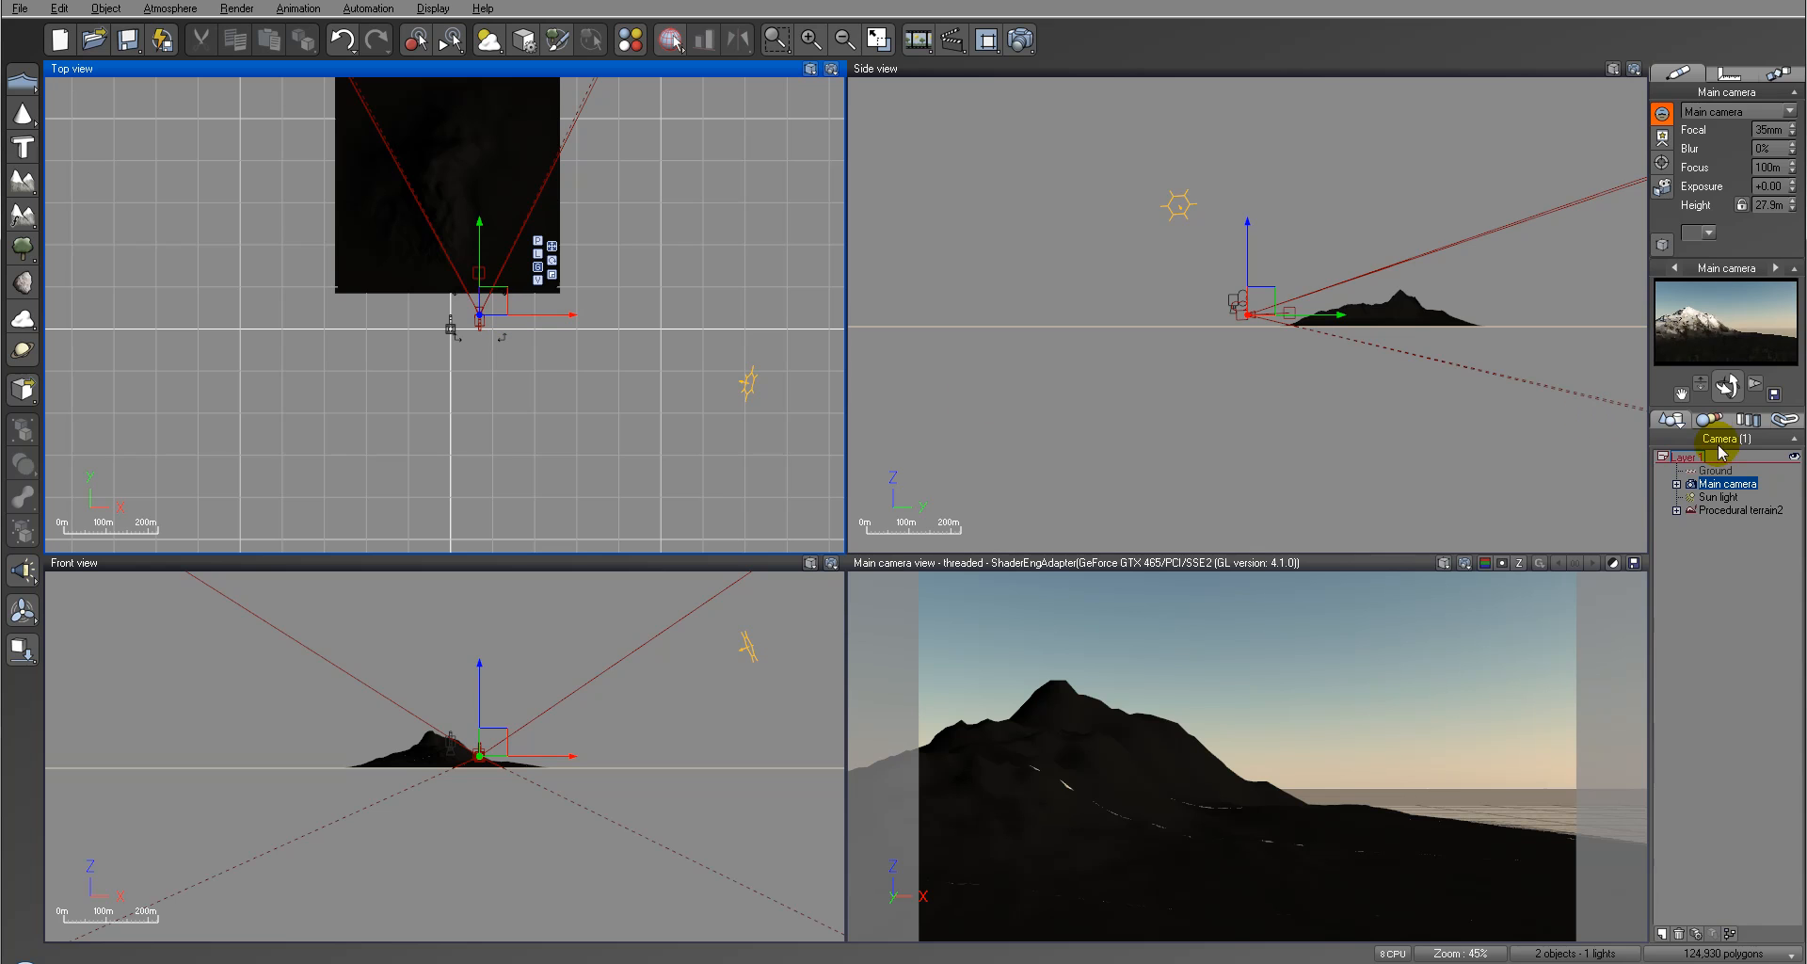
{"action": "left_click_drag", "start_coordinate": [1727, 387], "coordinate": [1705, 387]}
{"action": "left_click_drag", "start_coordinate": [863, 665], "coordinate": [480, 440]}
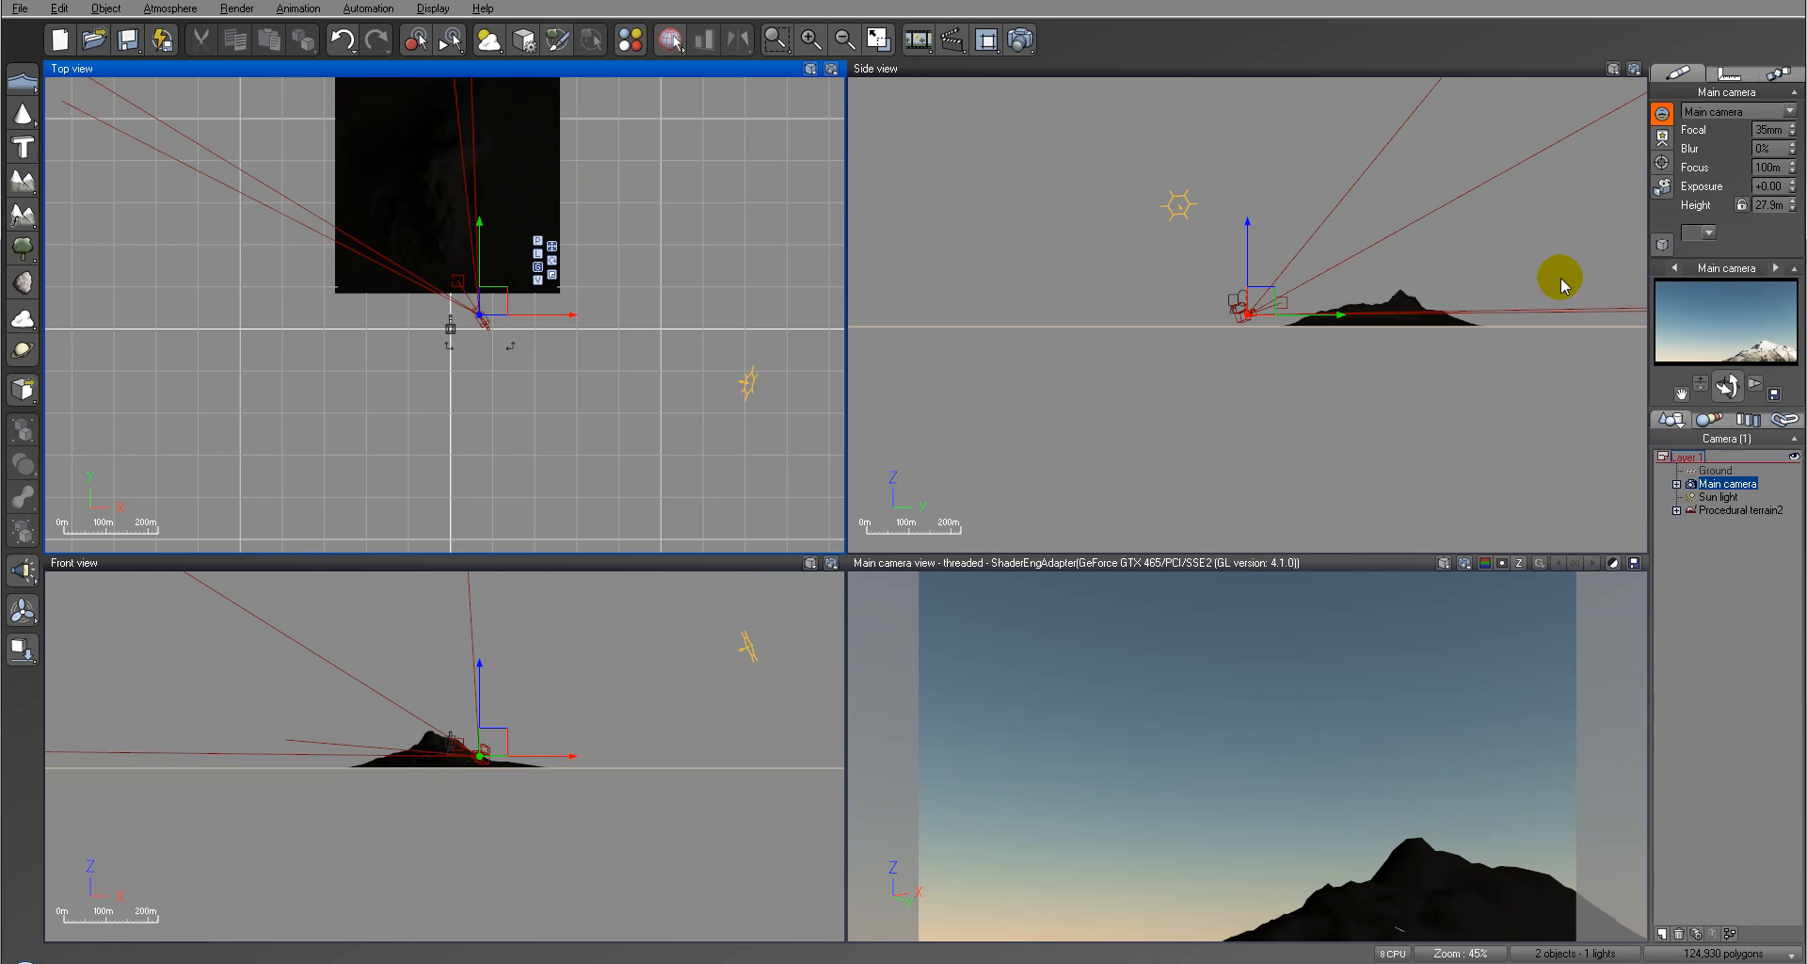
{"action": "left_click_drag", "start_coordinate": [1728, 386], "coordinate": [867, 664]}
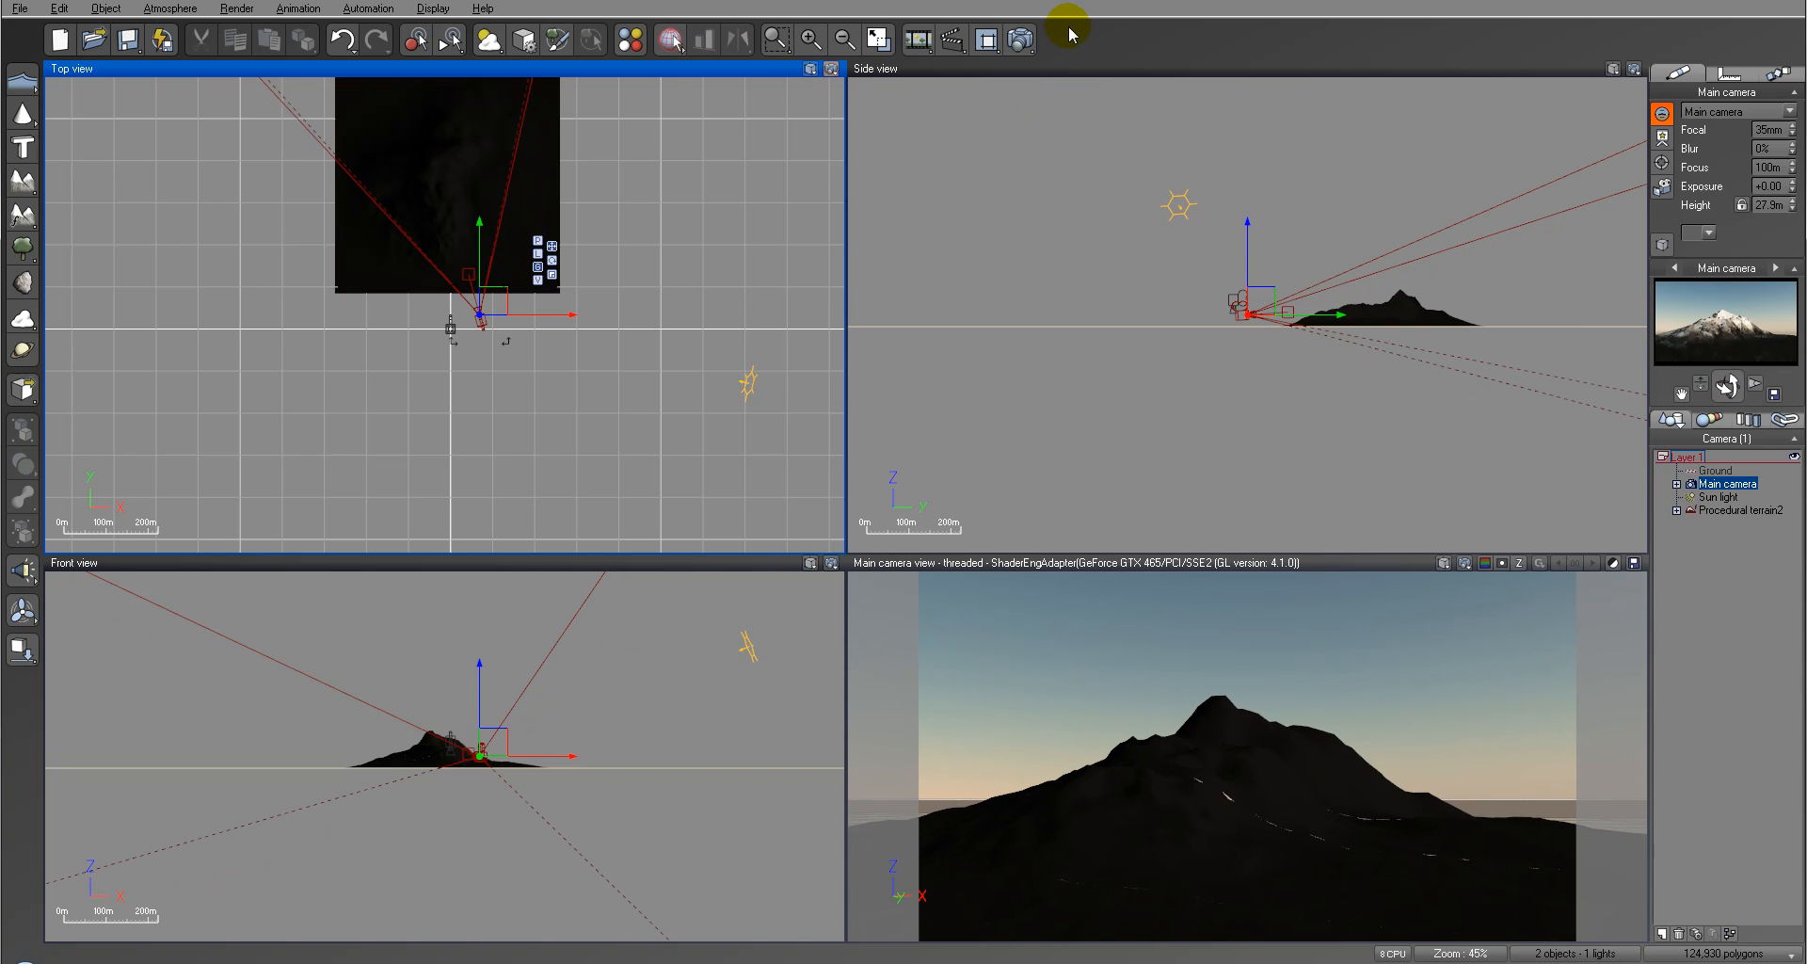
Step: Render the scene from the shifted camera angle and close the render
{"action": "left_click", "coordinate": [1009, 32]}
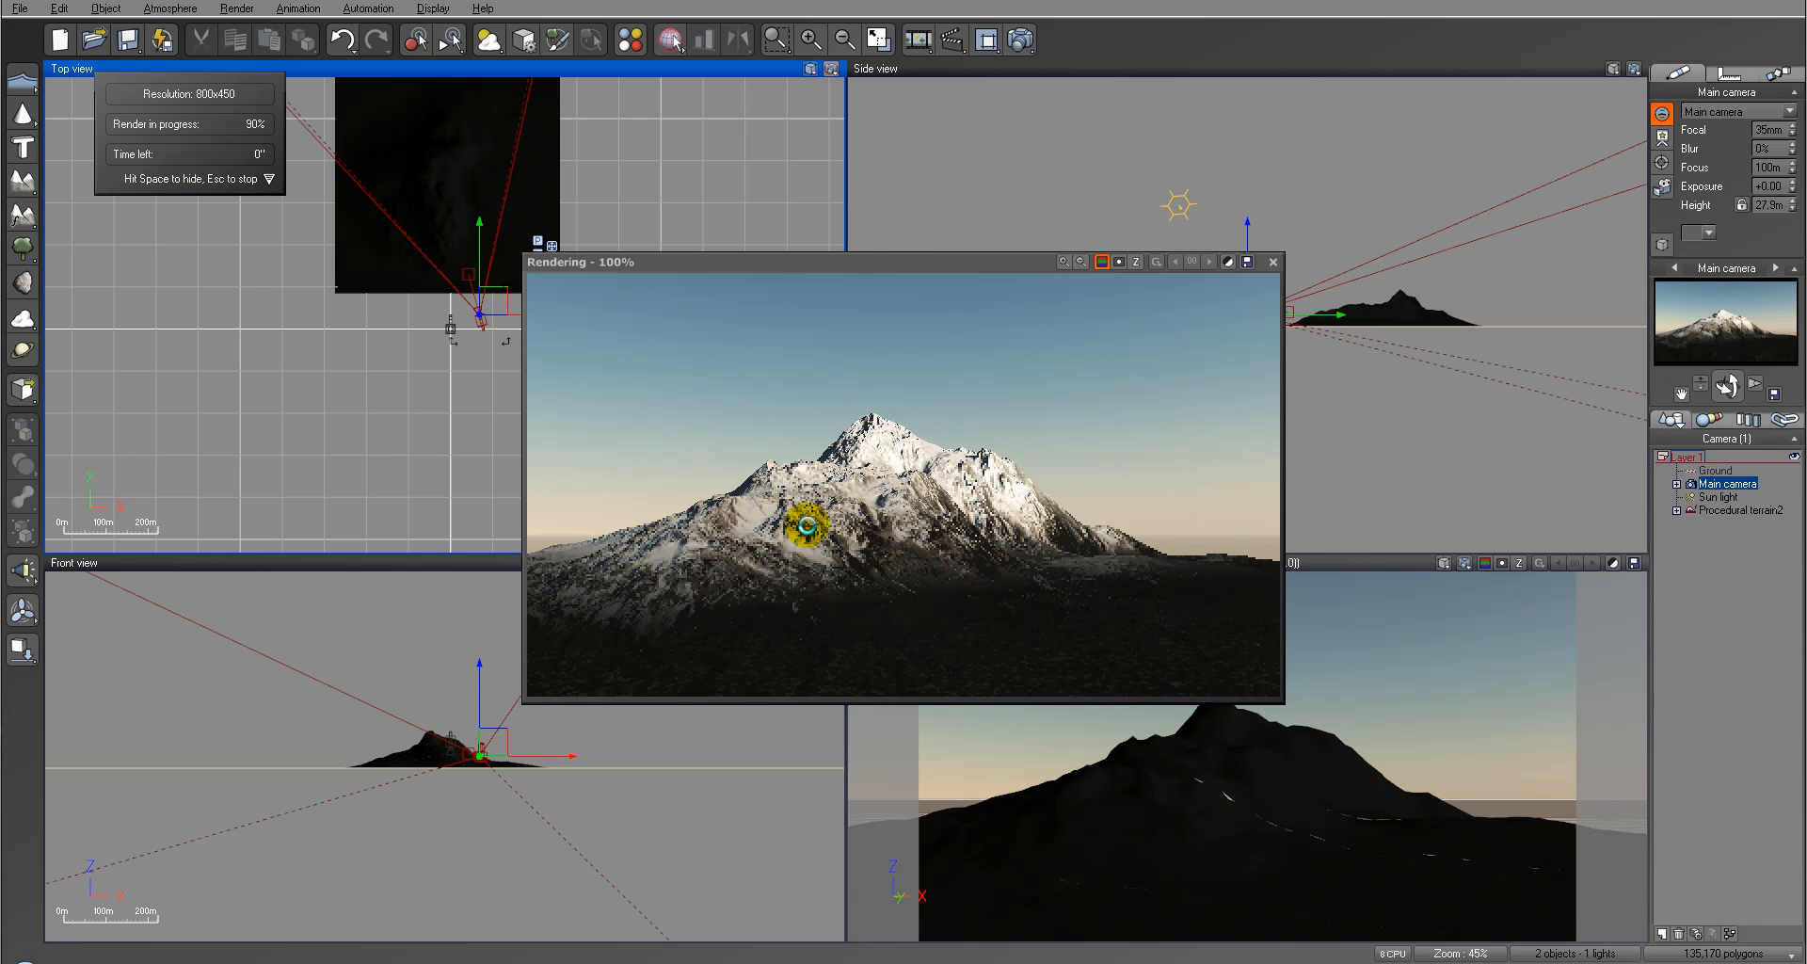
{"action": "left_click", "coordinate": [1070, 555]}
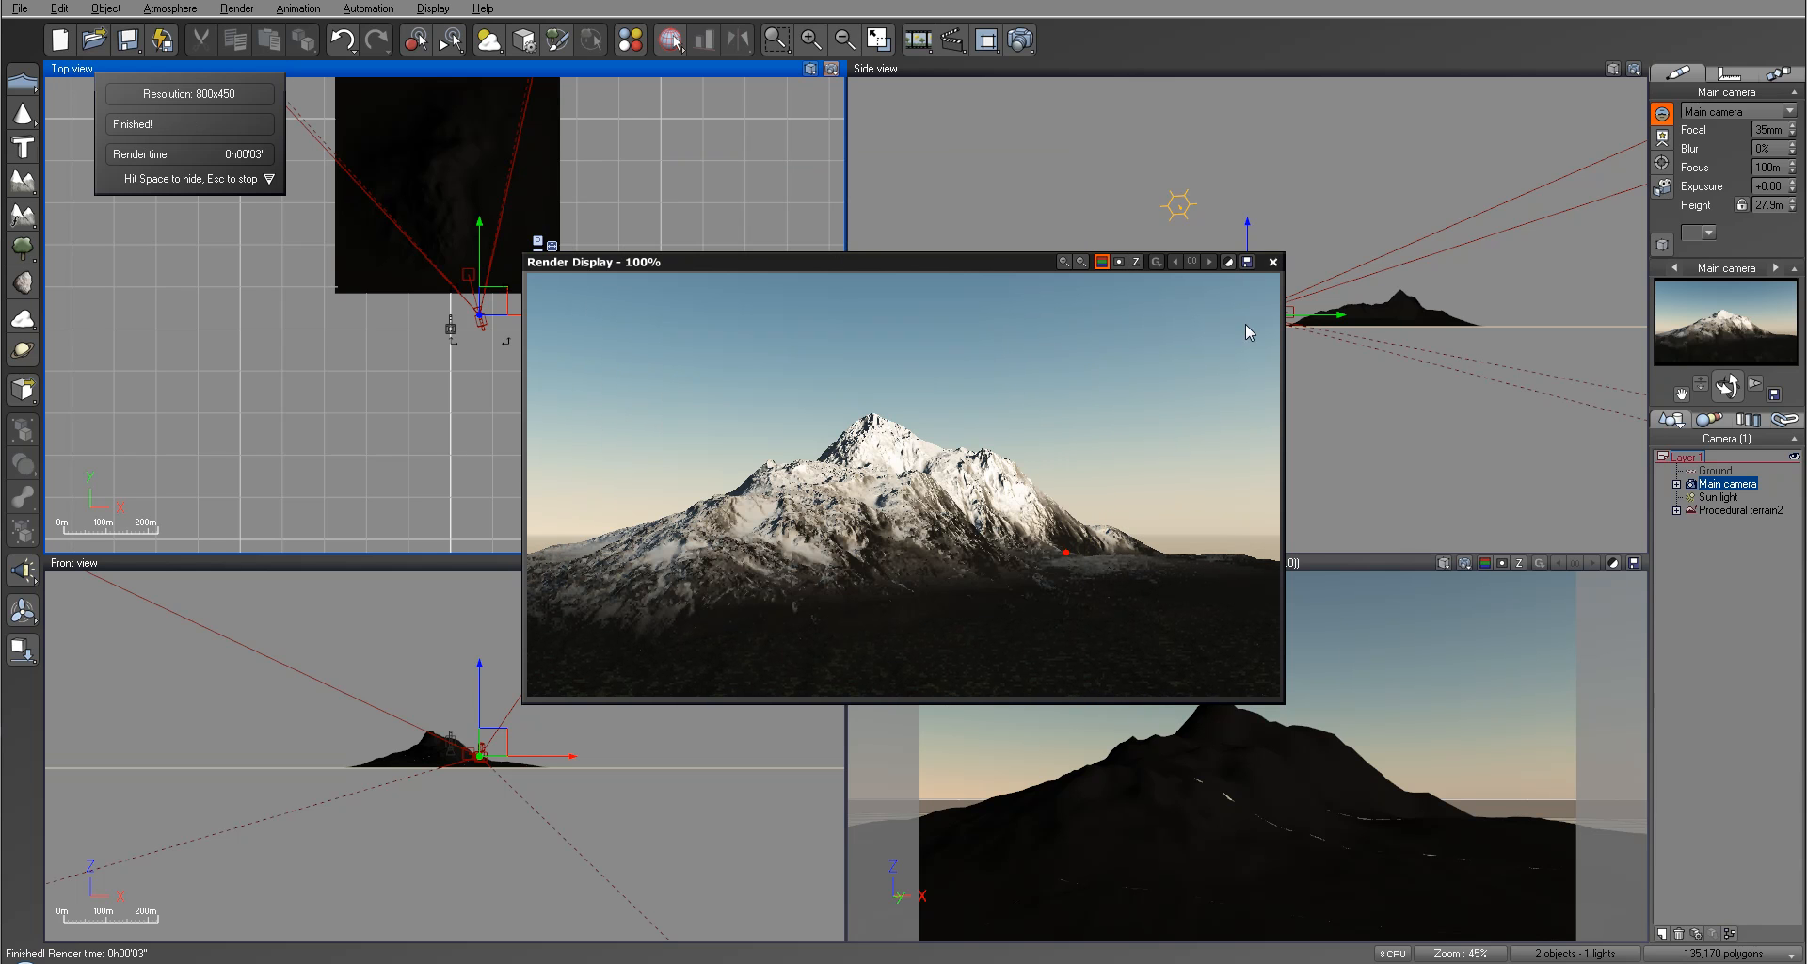
{"action": "left_click", "coordinate": [1272, 262]}
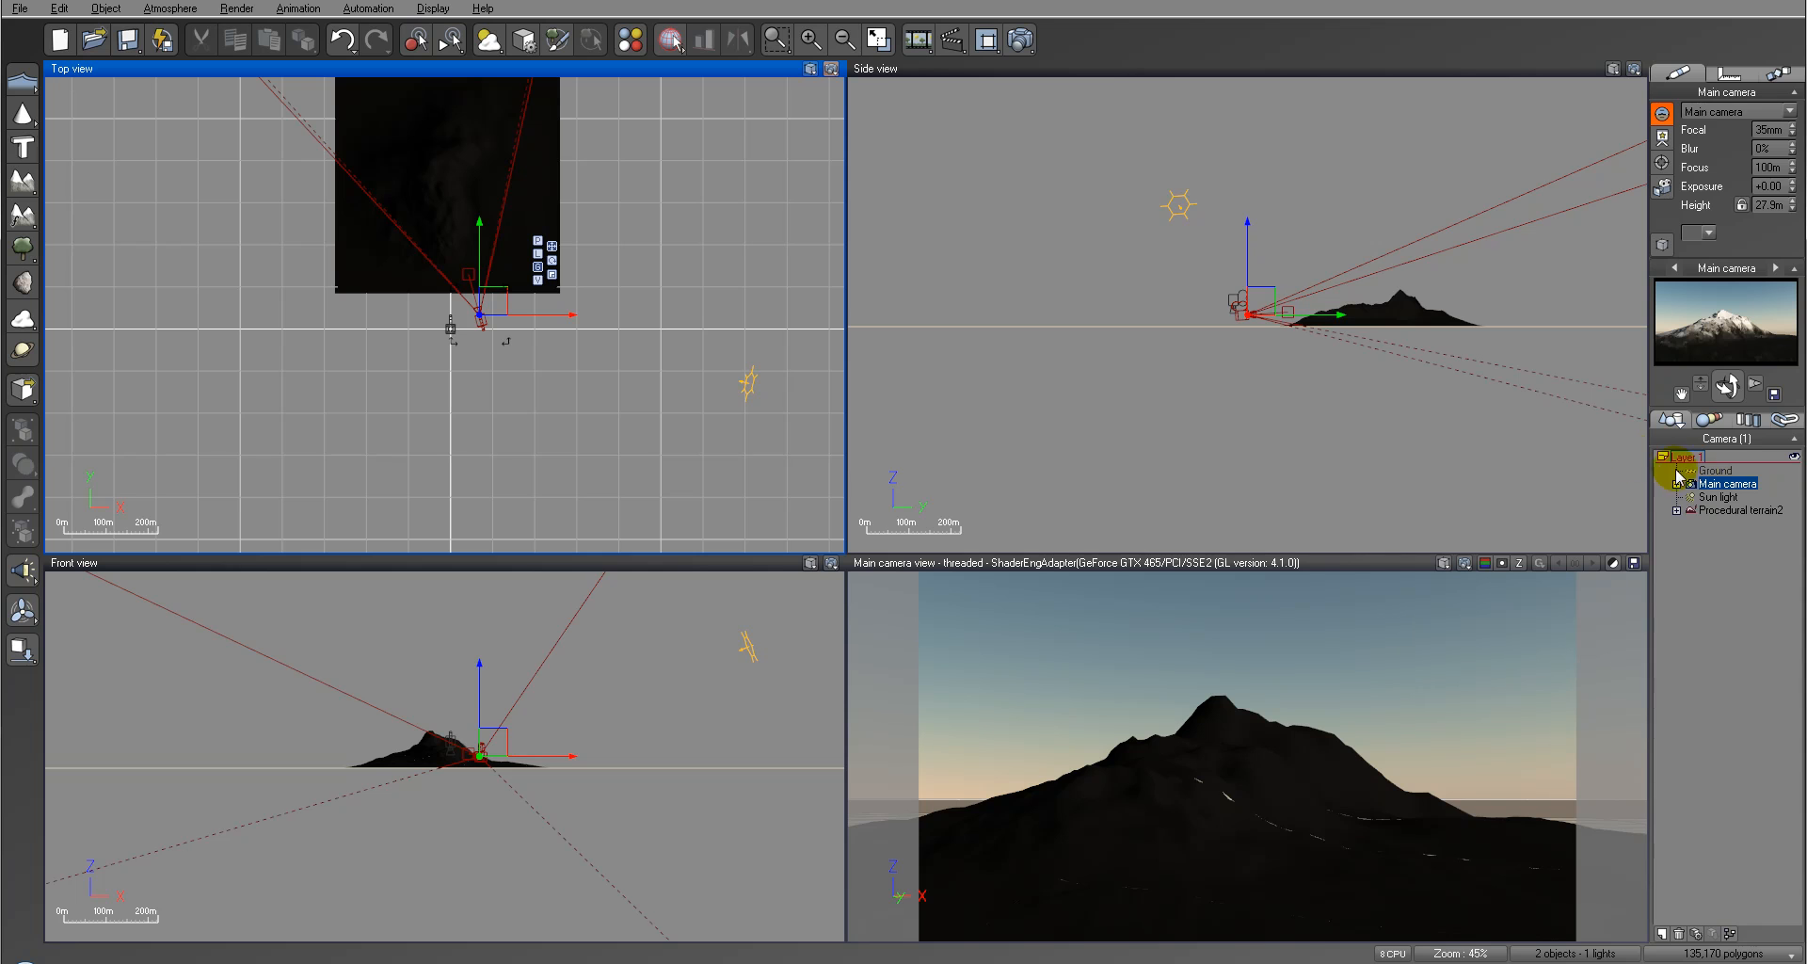
Step: Apply a dark rocky material from the Landscapes collection to the Ground plane
{"action": "left_click", "coordinate": [1716, 469]}
{"action": "left_click", "coordinate": [1662, 194]}
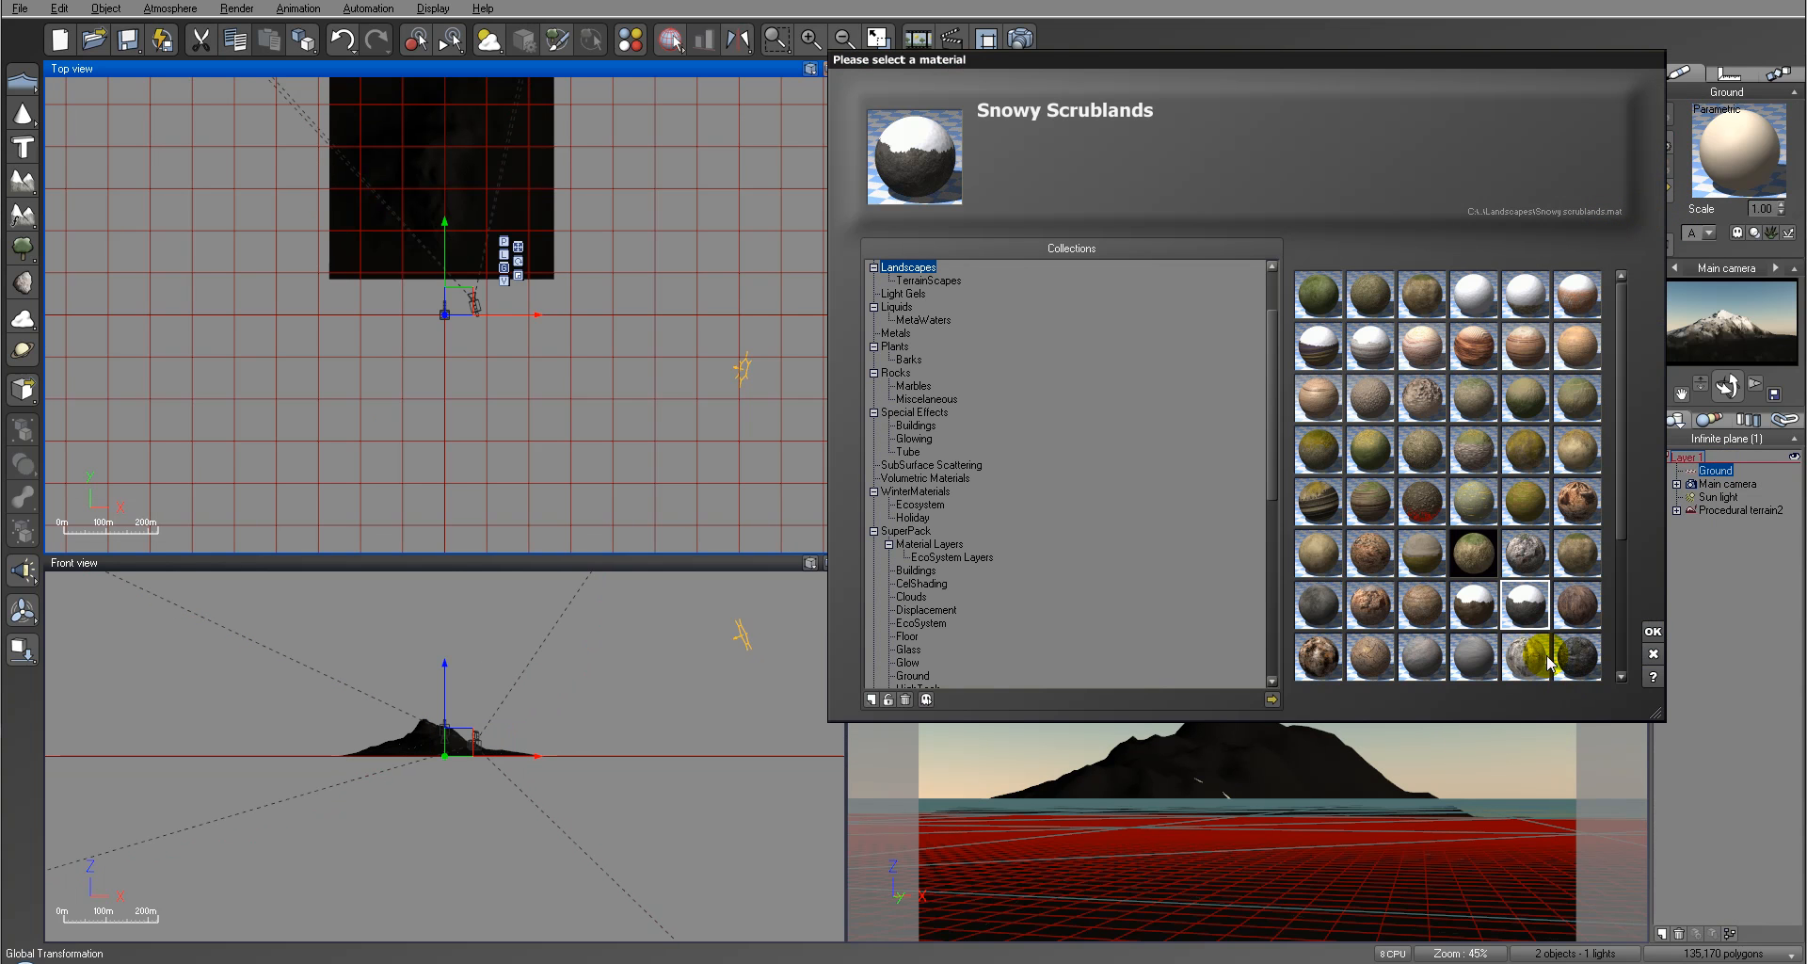
{"action": "left_click", "coordinate": [1576, 655]}
{"action": "left_click", "coordinate": [1653, 633]}
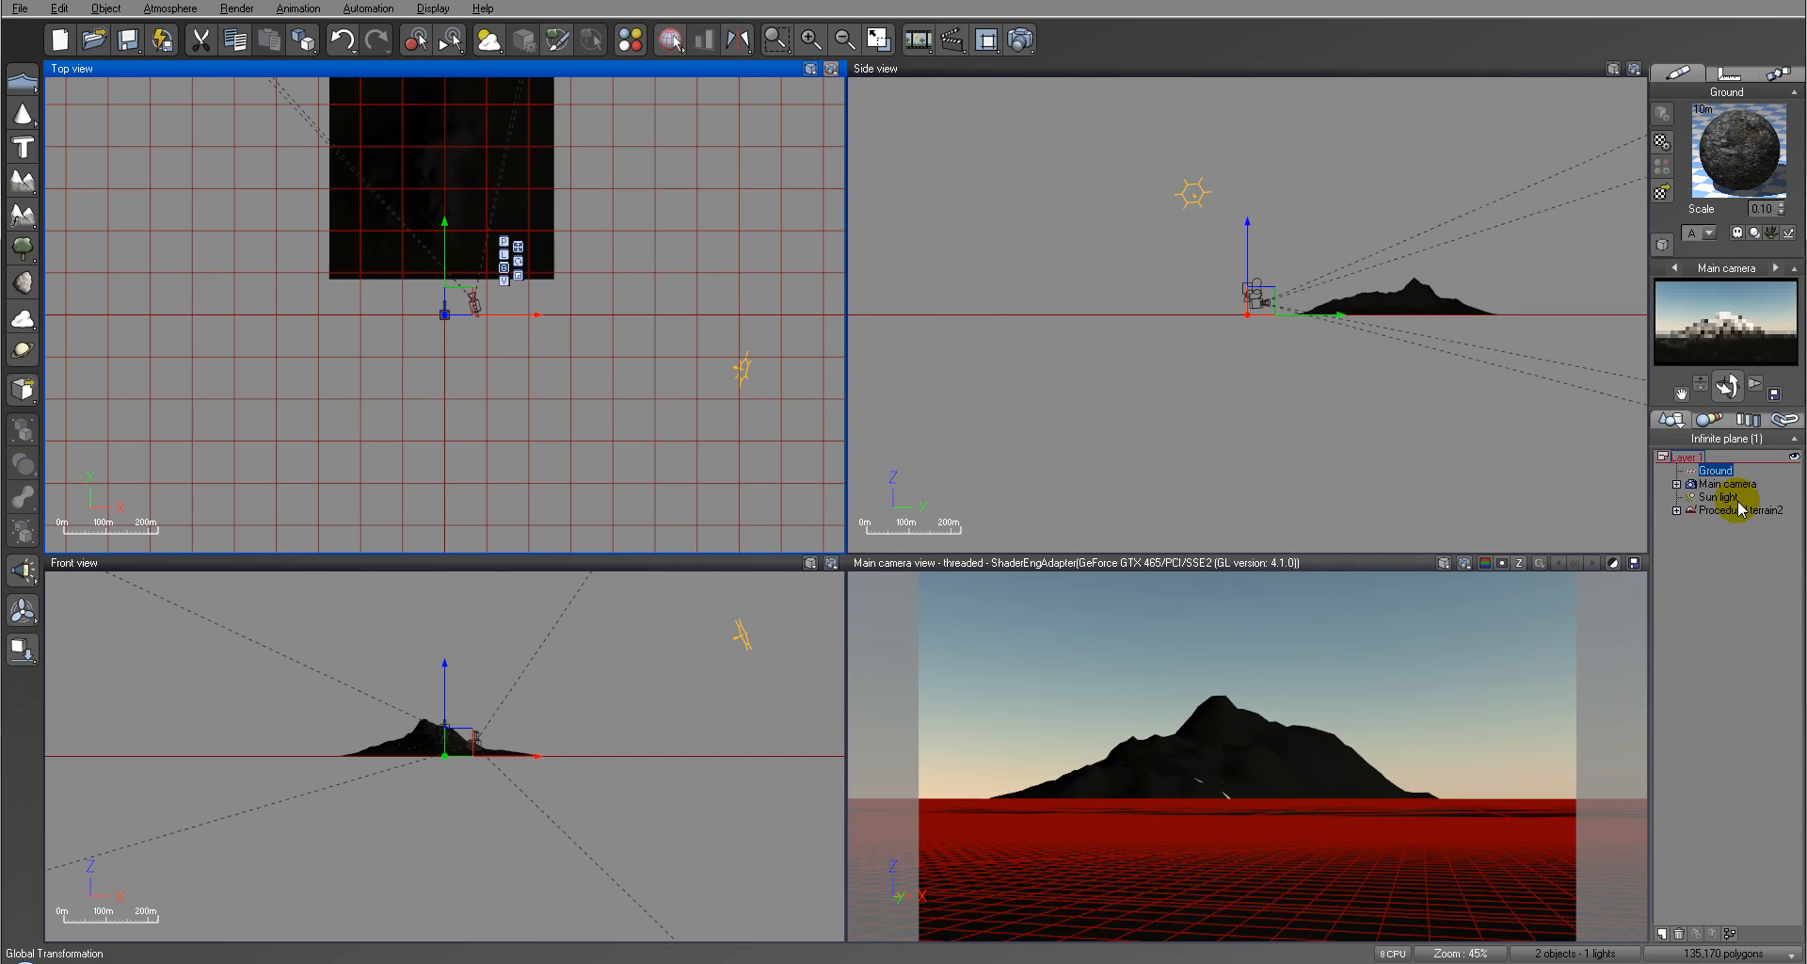
Step: Set the atmosphere's lighting model to Global radiosity and the light balance to about 81%
{"action": "left_click", "coordinate": [172, 9]}
{"action": "left_click", "coordinate": [174, 72]}
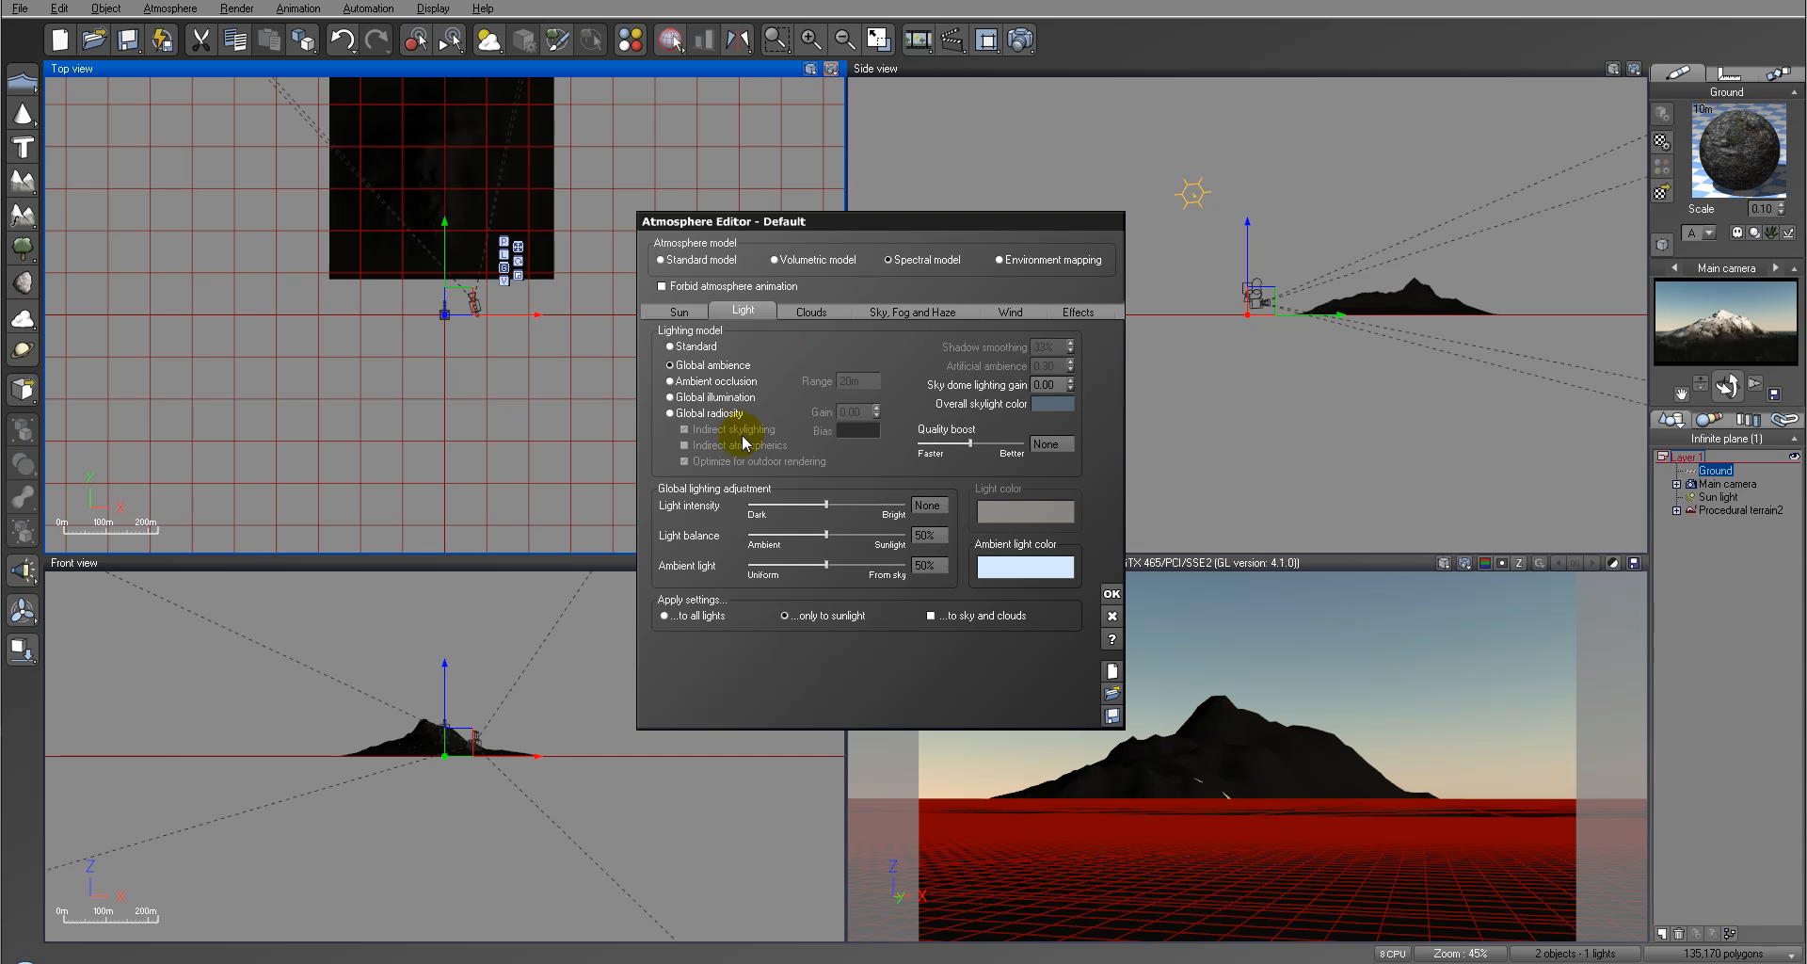
{"action": "left_click", "coordinate": [670, 412]}
{"action": "left_click_drag", "start_coordinate": [827, 533], "coordinate": [874, 527]}
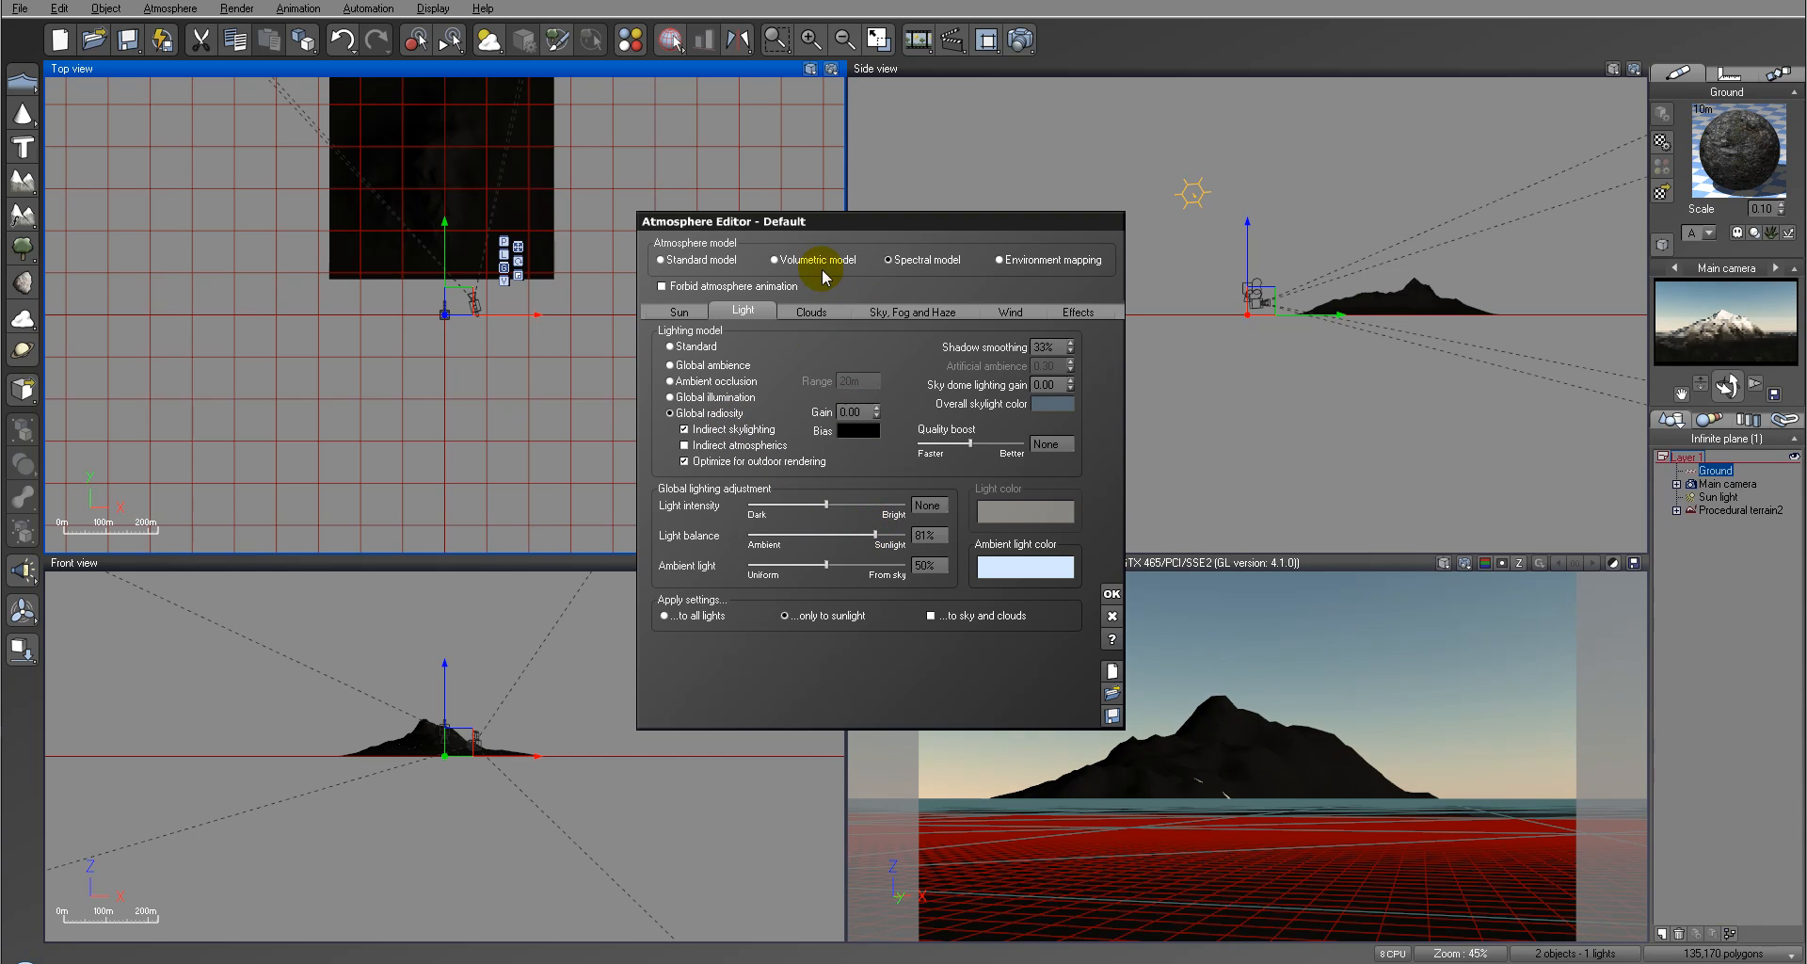
Step: Add a Small Cumulus cloud layer and set its altitude to 0 m, density to 5%, opacity to 100% and detail amount to 84%
{"action": "left_click", "coordinate": [809, 311]}
{"action": "left_click", "coordinate": [829, 350]}
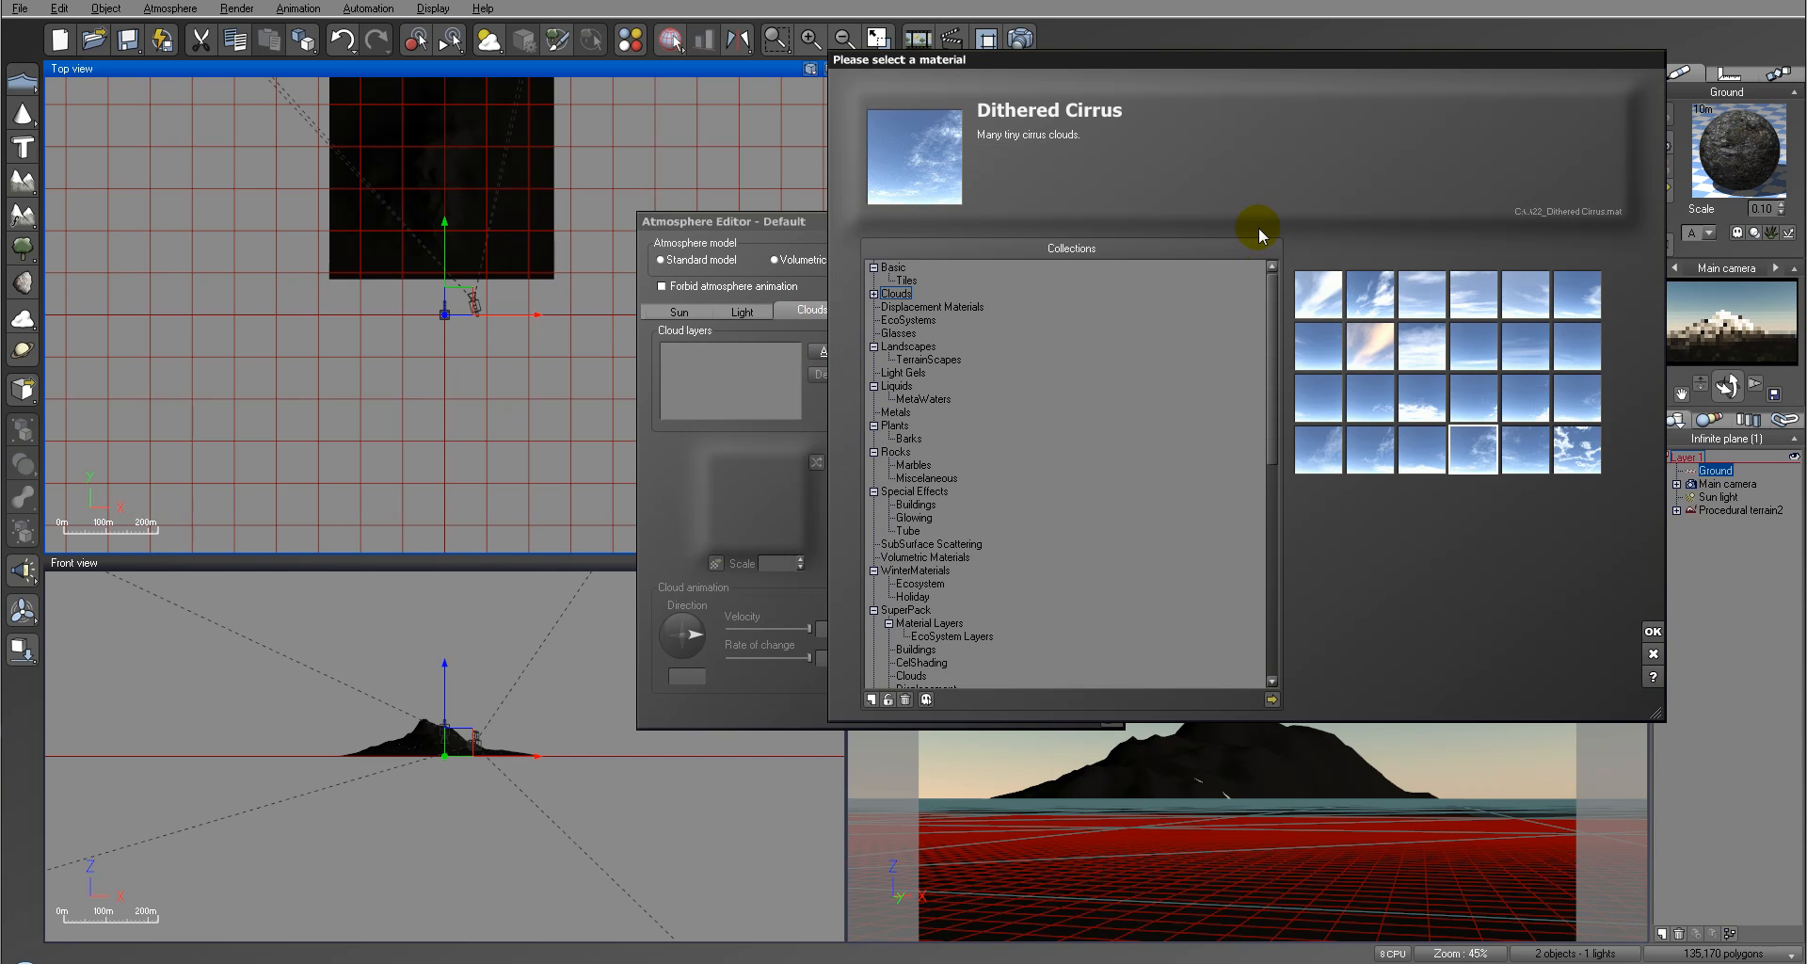
{"action": "left_click", "coordinate": [875, 295]}
{"action": "left_click", "coordinate": [919, 358]}
{"action": "left_click", "coordinate": [1653, 631]}
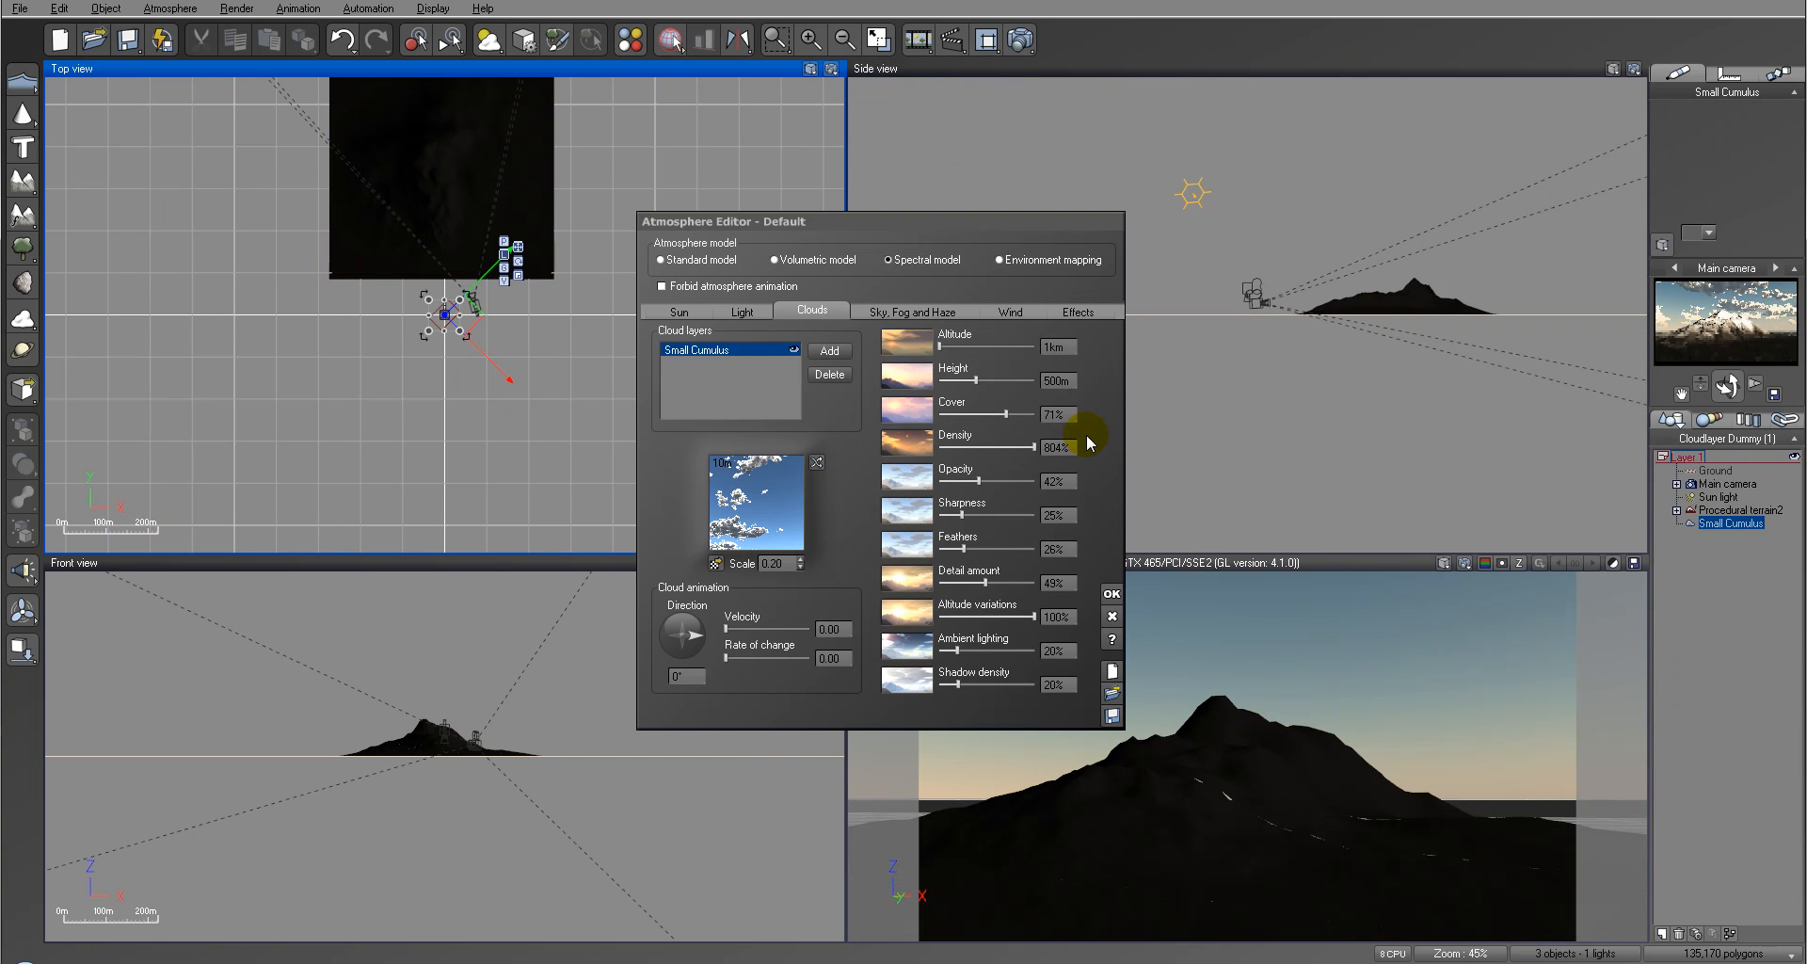
{"action": "type", "text": "0"}
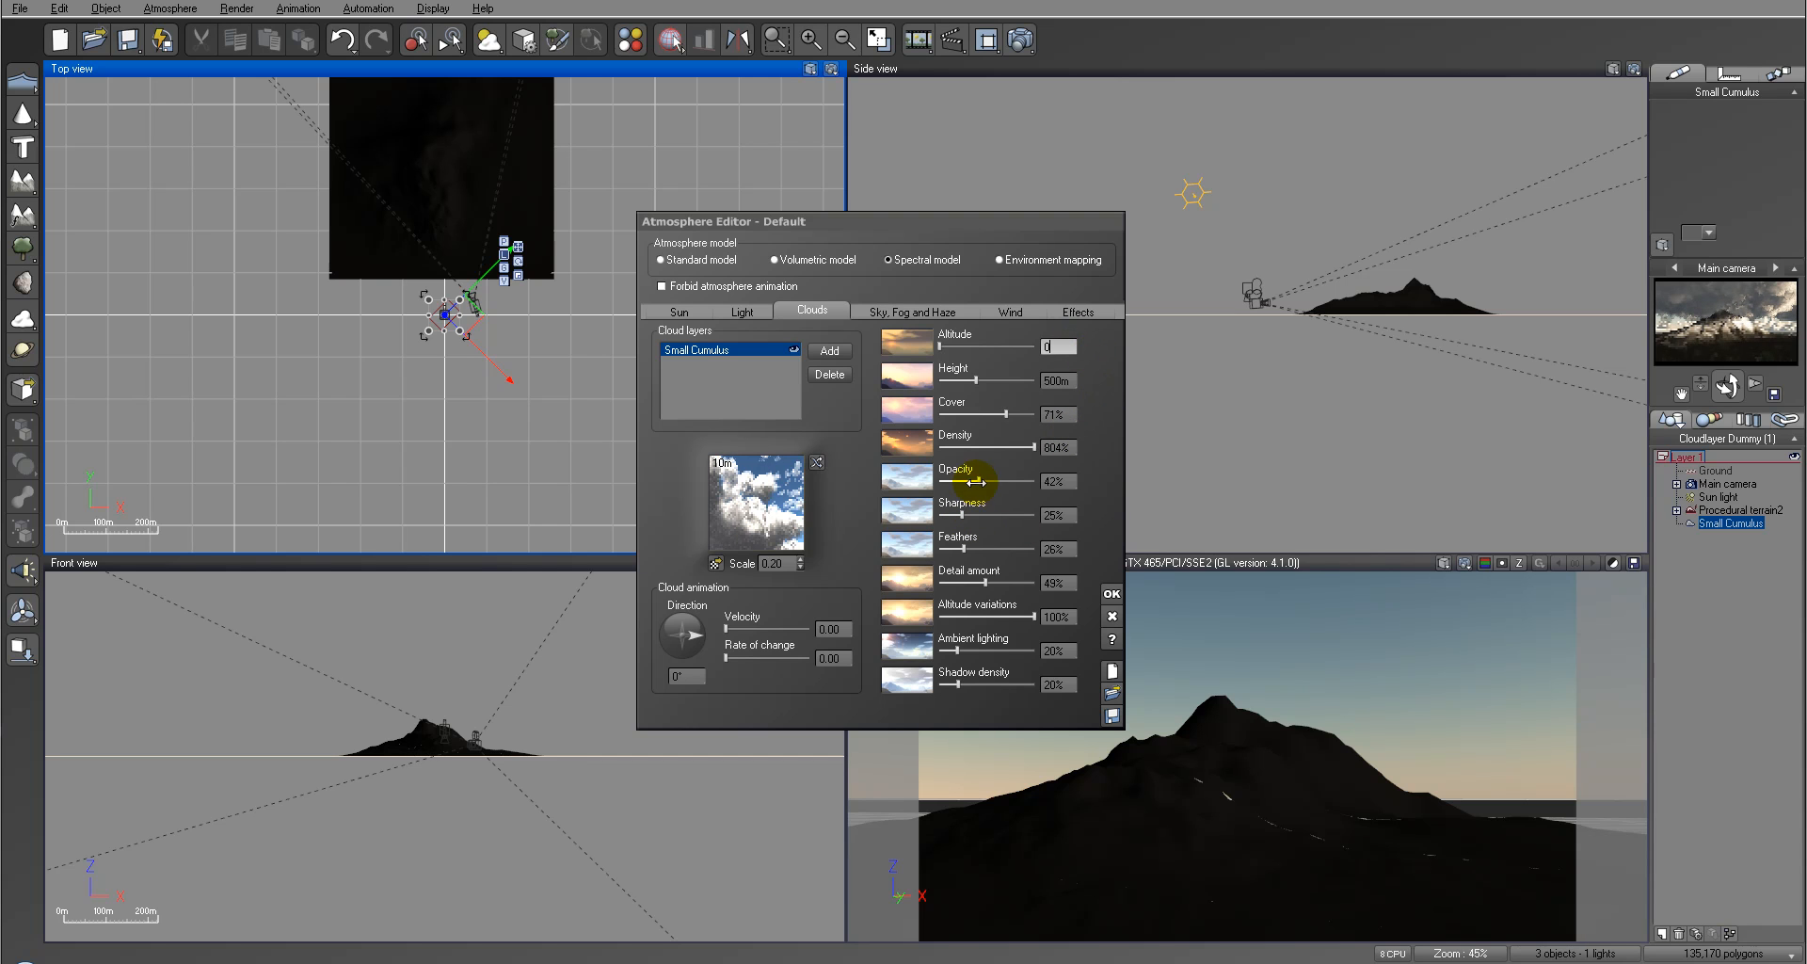
{"action": "left_click_drag", "start_coordinate": [1034, 447], "coordinate": [958, 447]}
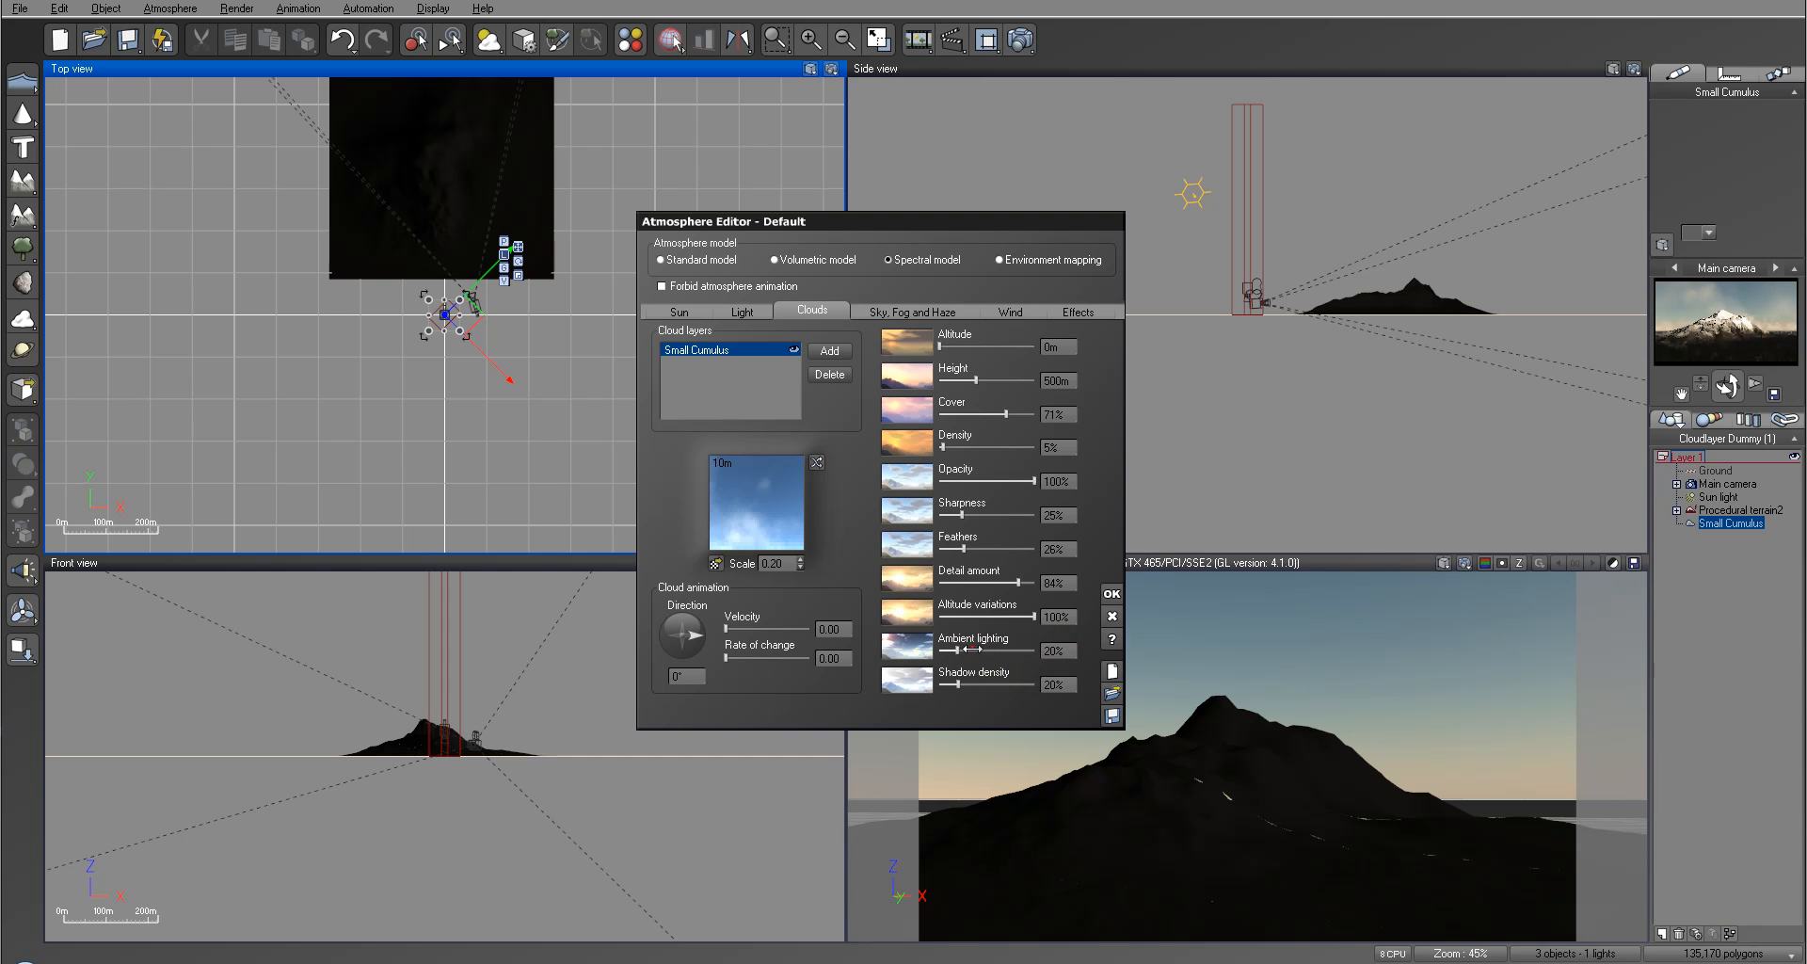
Step: Set the atmosphere's sky mean altitude to about 4.157 km and its decay amount to about 68%
{"action": "left_click", "coordinate": [905, 308]}
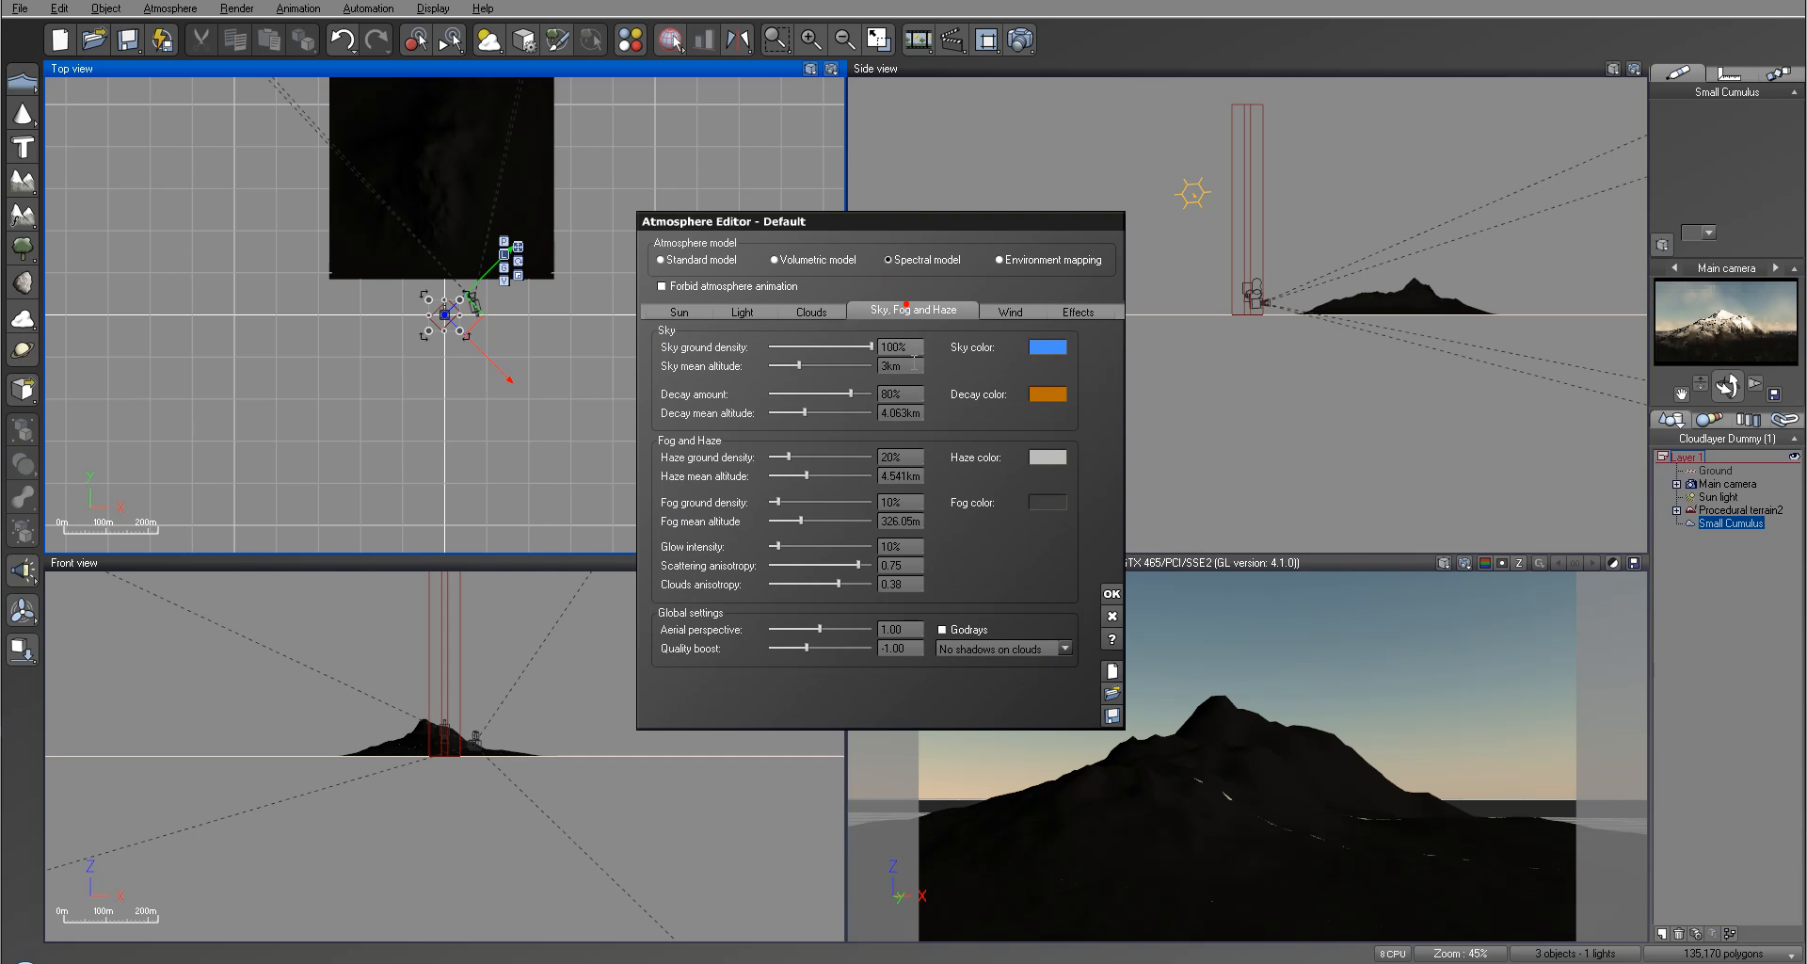
{"action": "left_click_drag", "start_coordinate": [798, 365], "coordinate": [805, 365]}
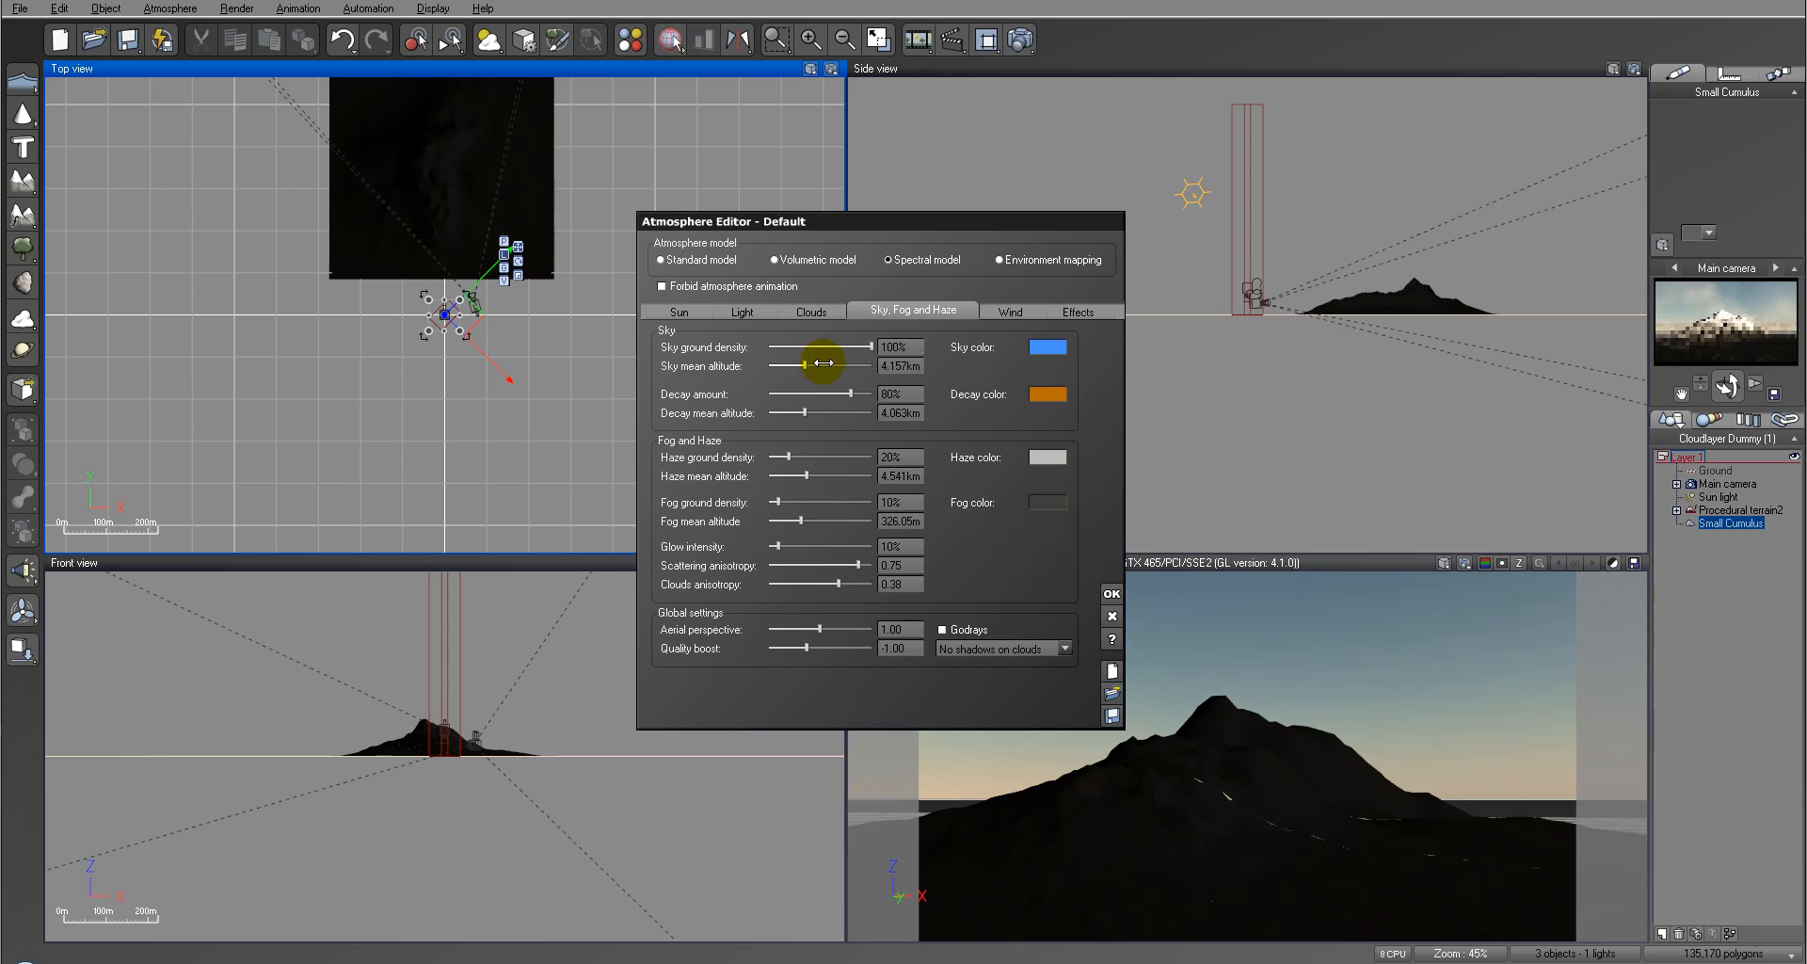
{"action": "left_click_drag", "start_coordinate": [1676, 350], "coordinate": [1756, 325]}
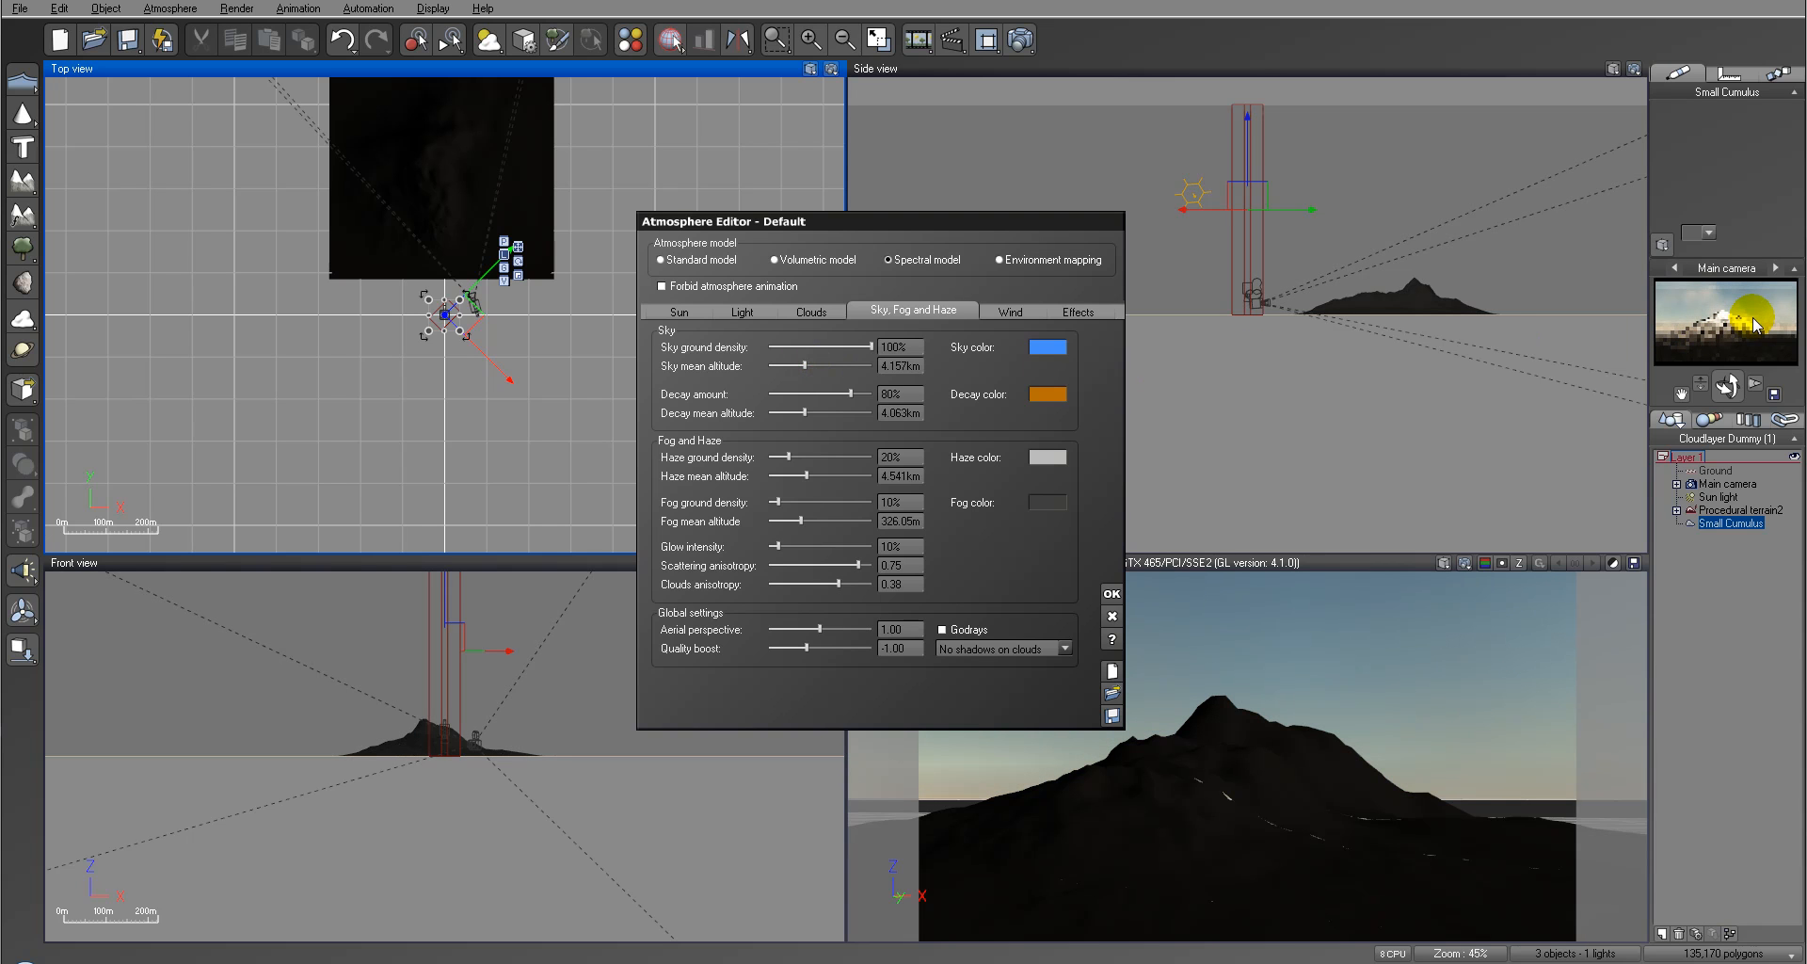
{"action": "left_click_drag", "start_coordinate": [850, 393], "coordinate": [842, 389]}
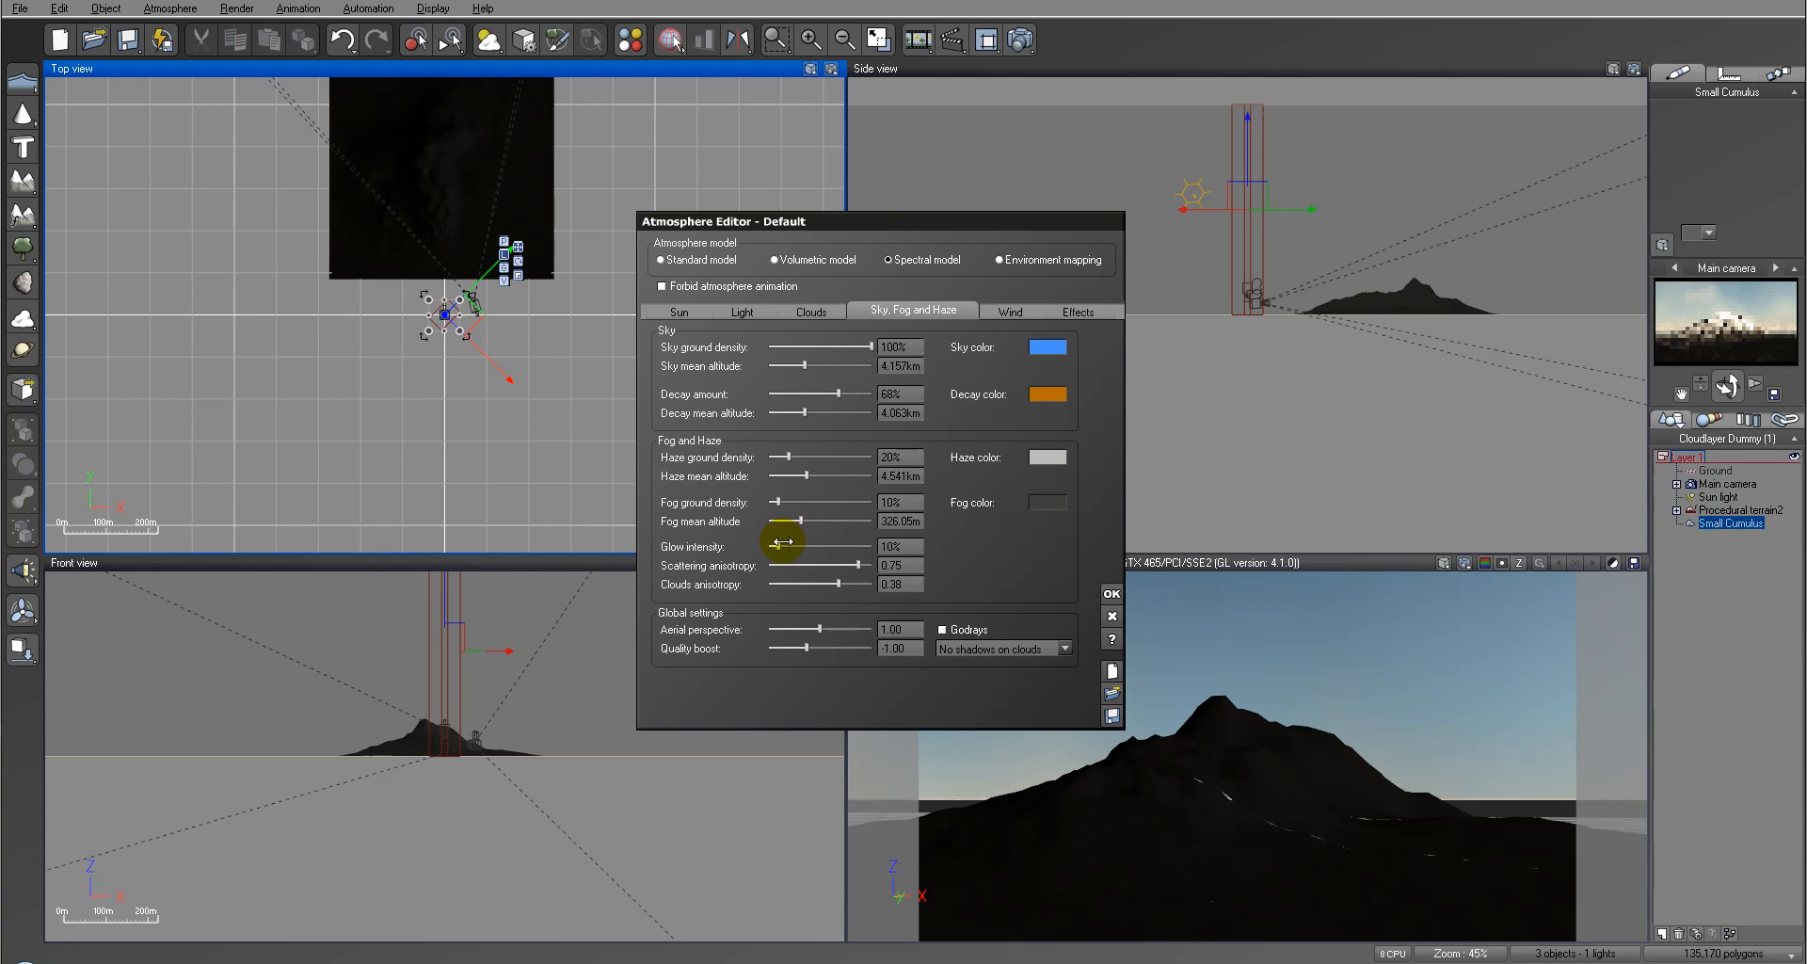
Step: Set fog ground density to 62%, haze ground density to 25%, aerial perspective to 10, glow intensity to 22% and scattering anisotropy to 0.62
{"action": "left_click_drag", "start_coordinate": [784, 499], "coordinate": [832, 499]}
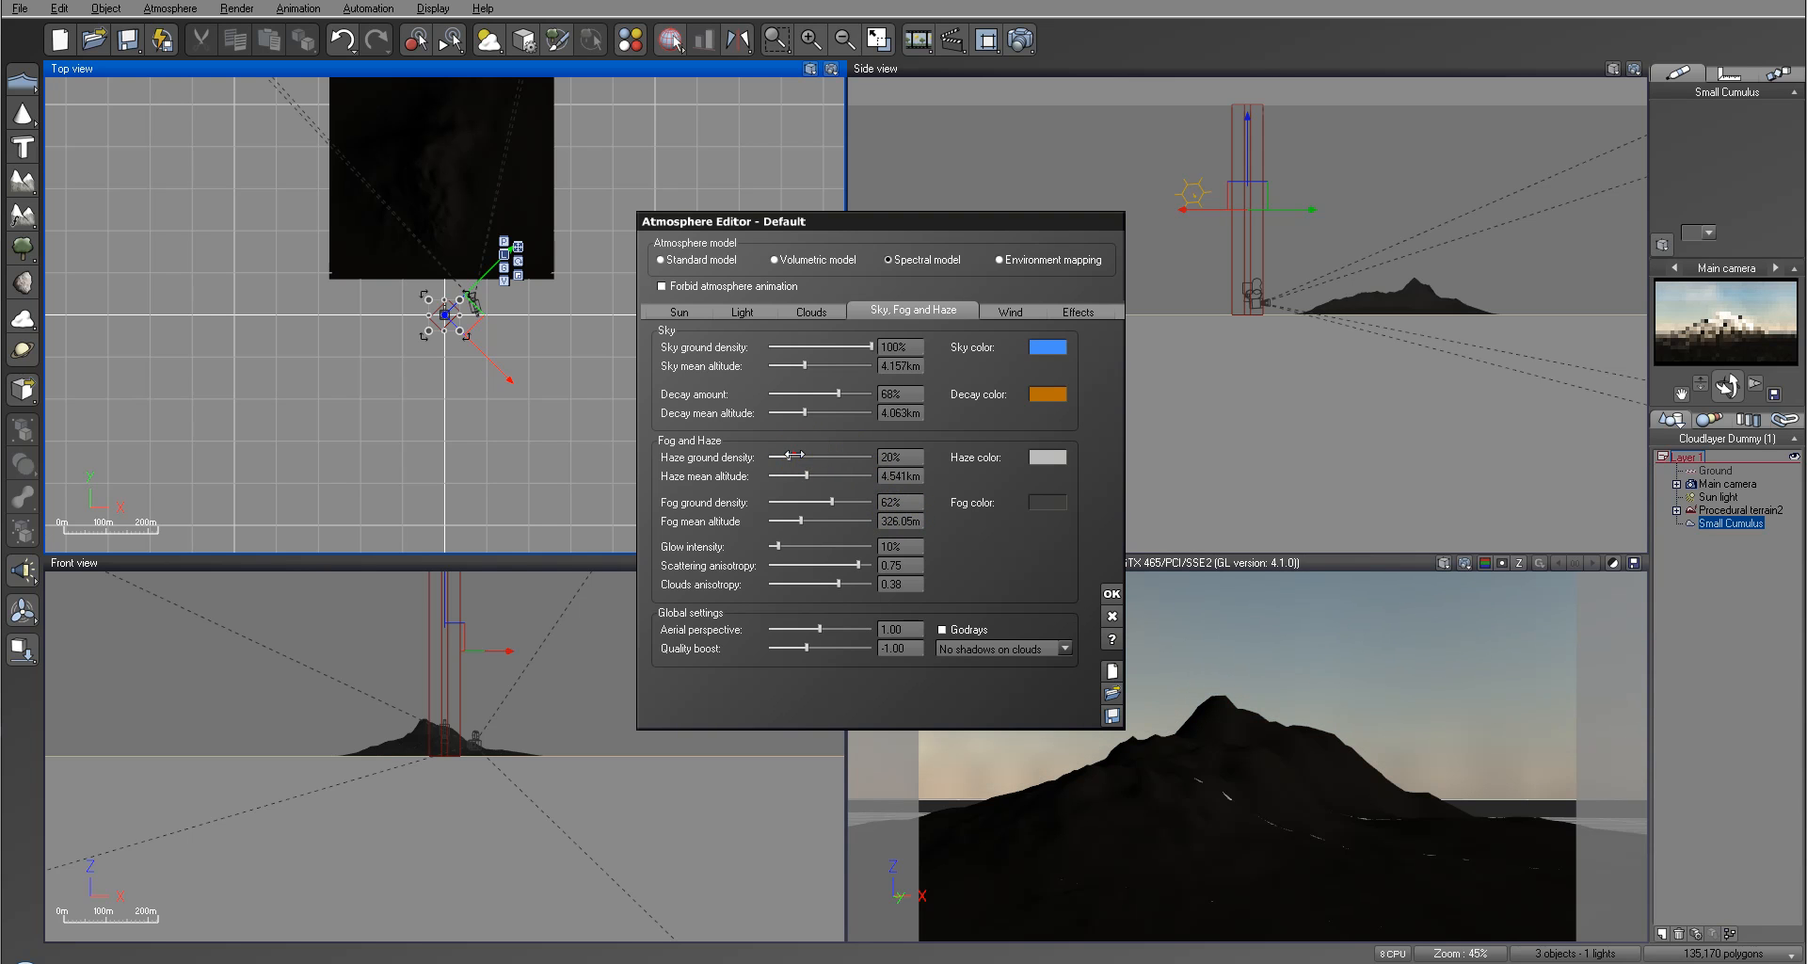
{"action": "left_click_drag", "start_coordinate": [875, 628], "coordinate": [881, 628]}
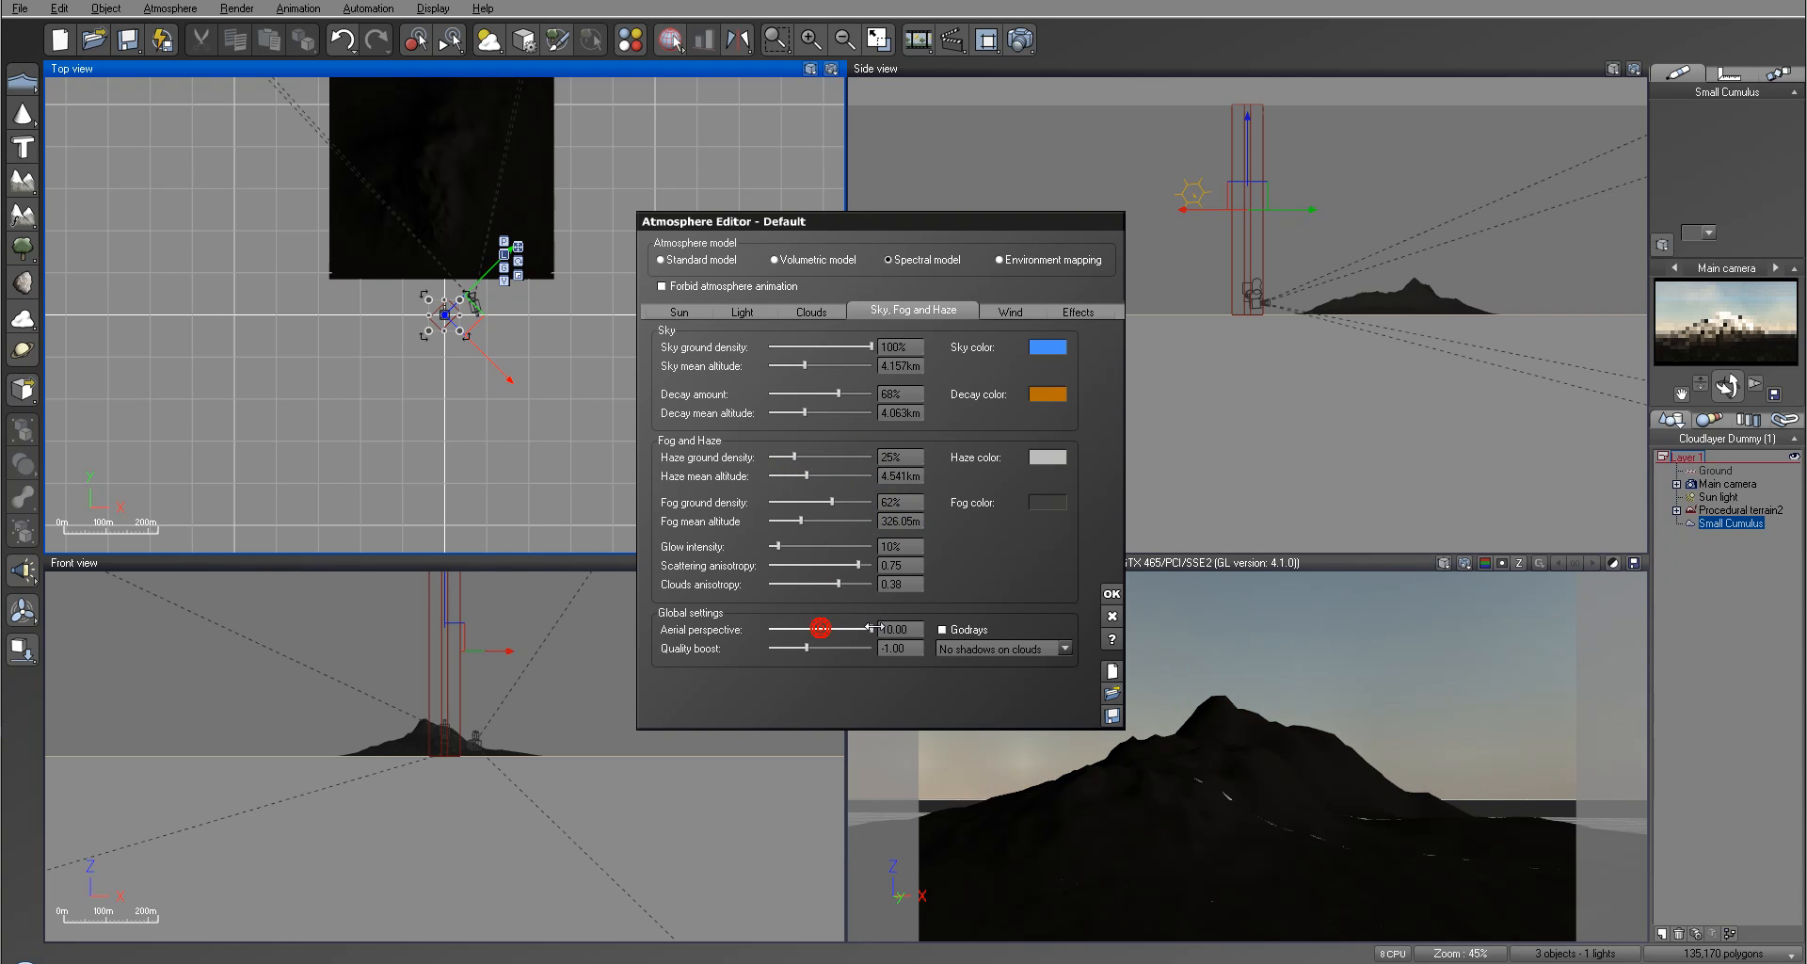
{"action": "left_click_drag", "start_coordinate": [777, 546], "coordinate": [851, 565]}
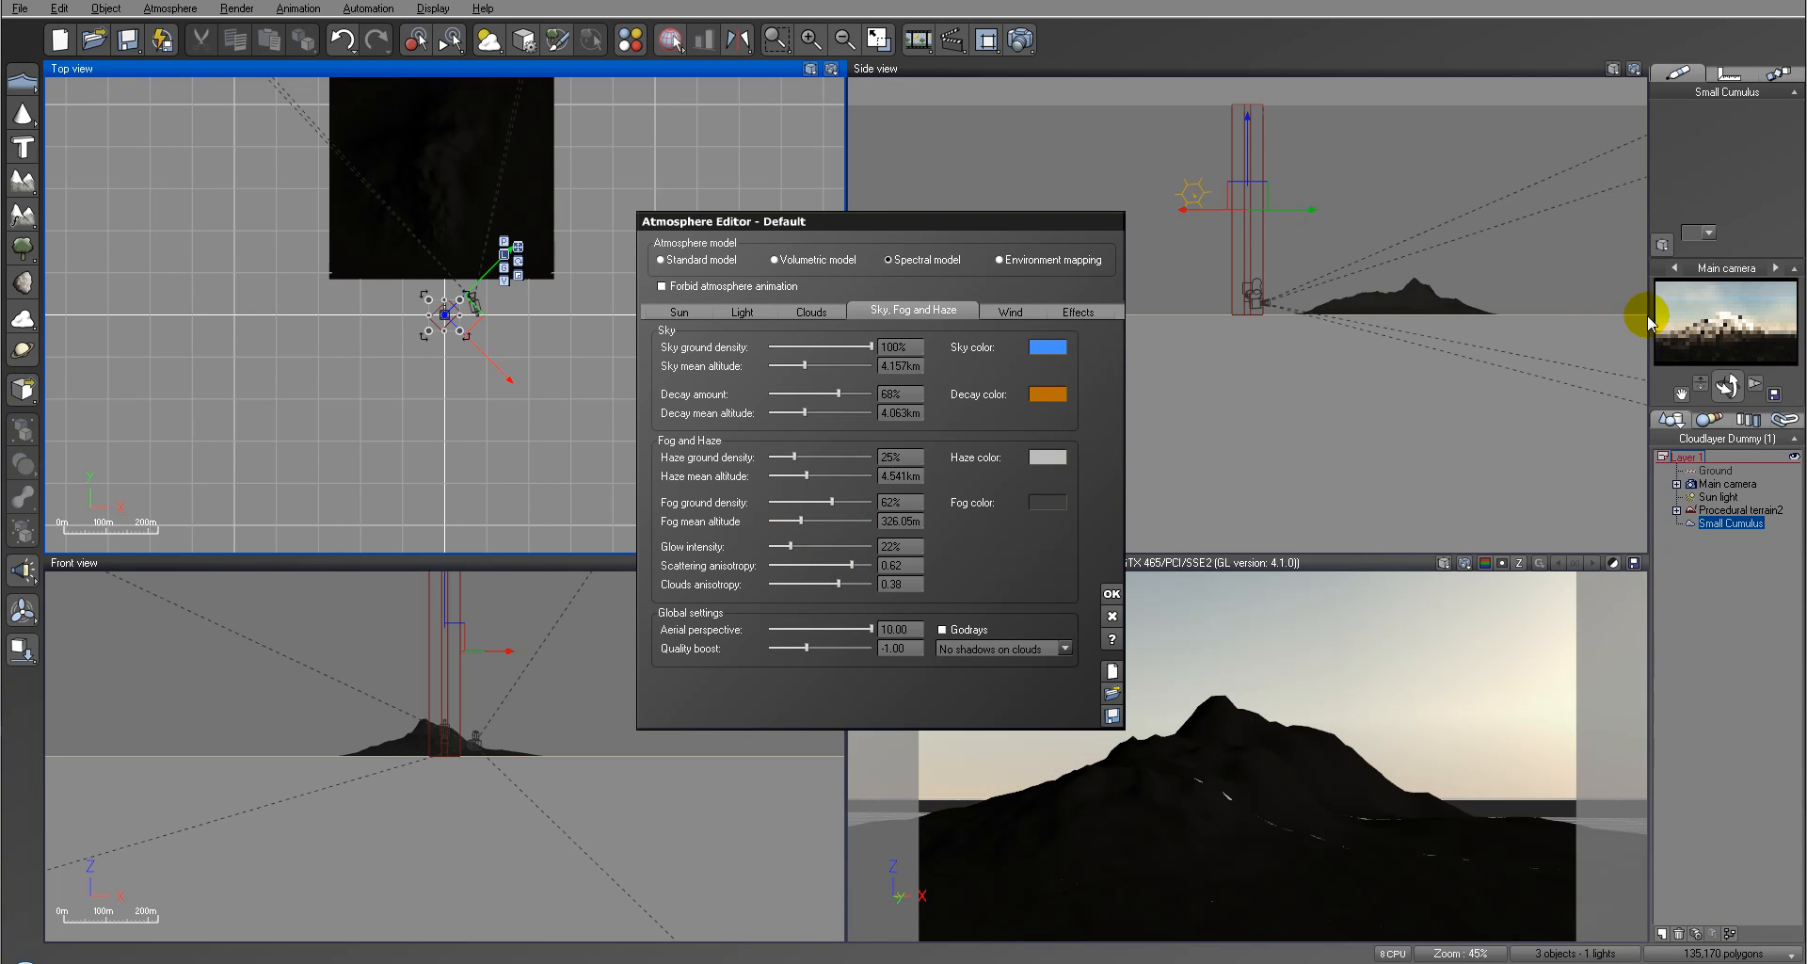
Step: Test-render the scene with the new cloud and haze settings and close the render
{"action": "left_click", "coordinate": [1020, 40]}
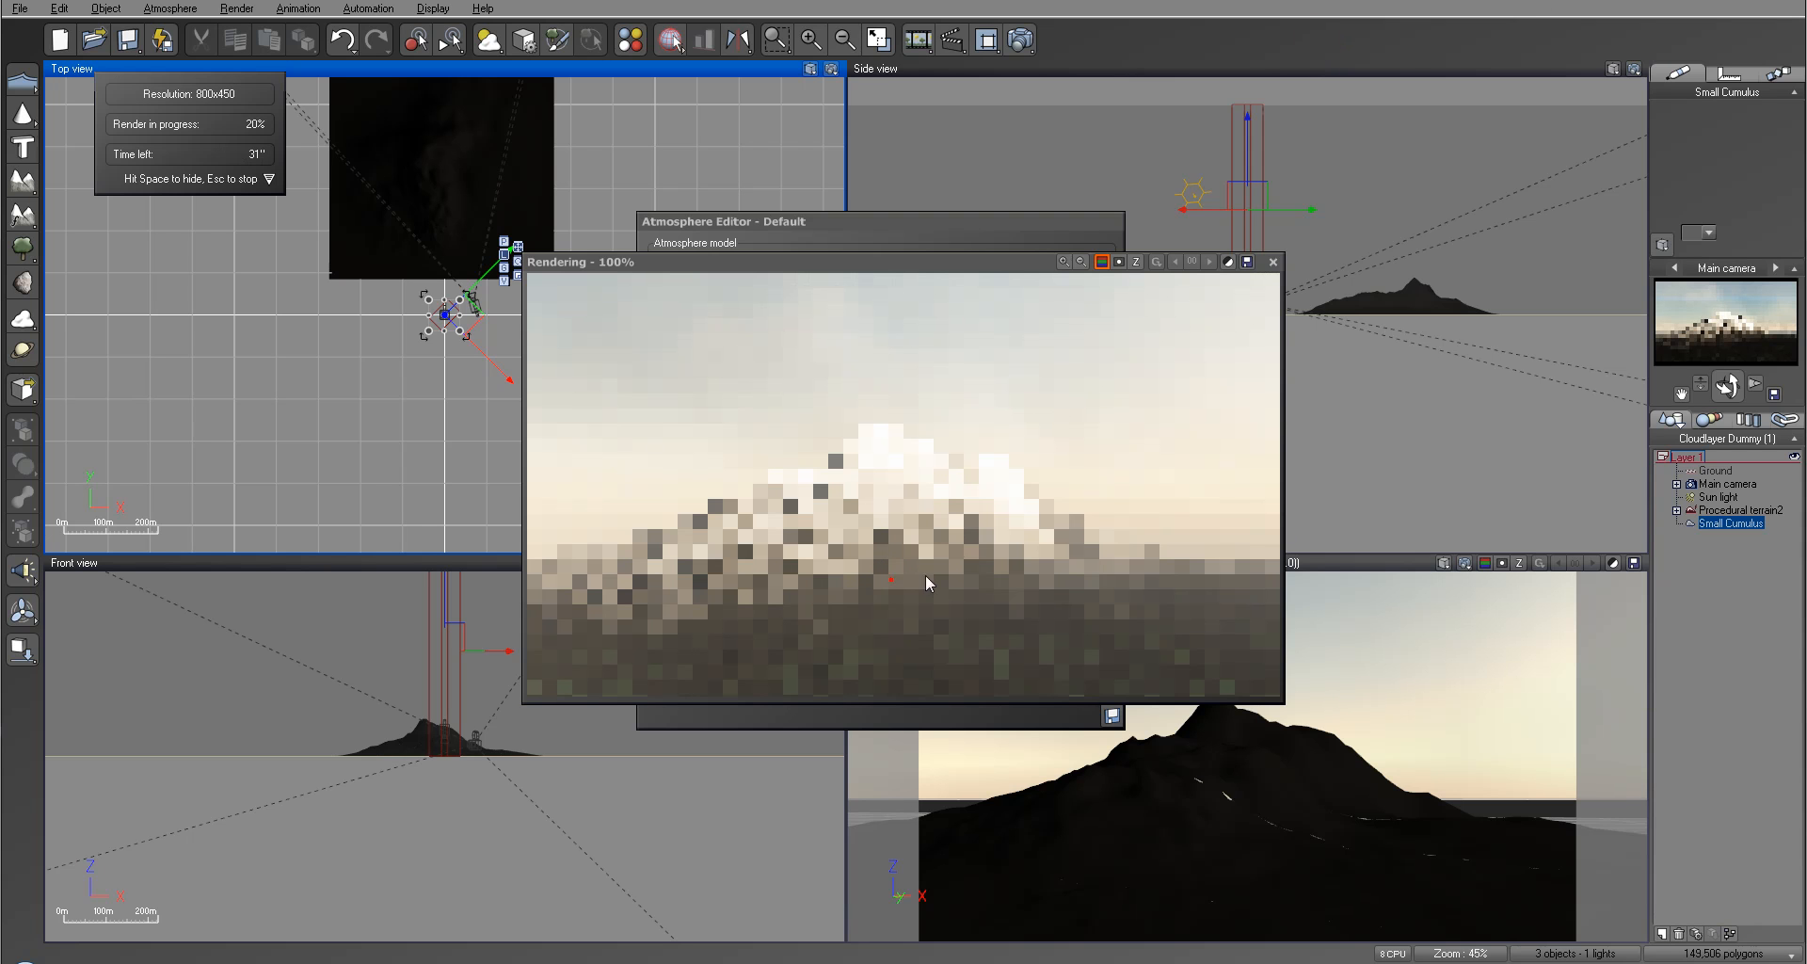
{"action": "left_click", "coordinate": [1272, 261]}
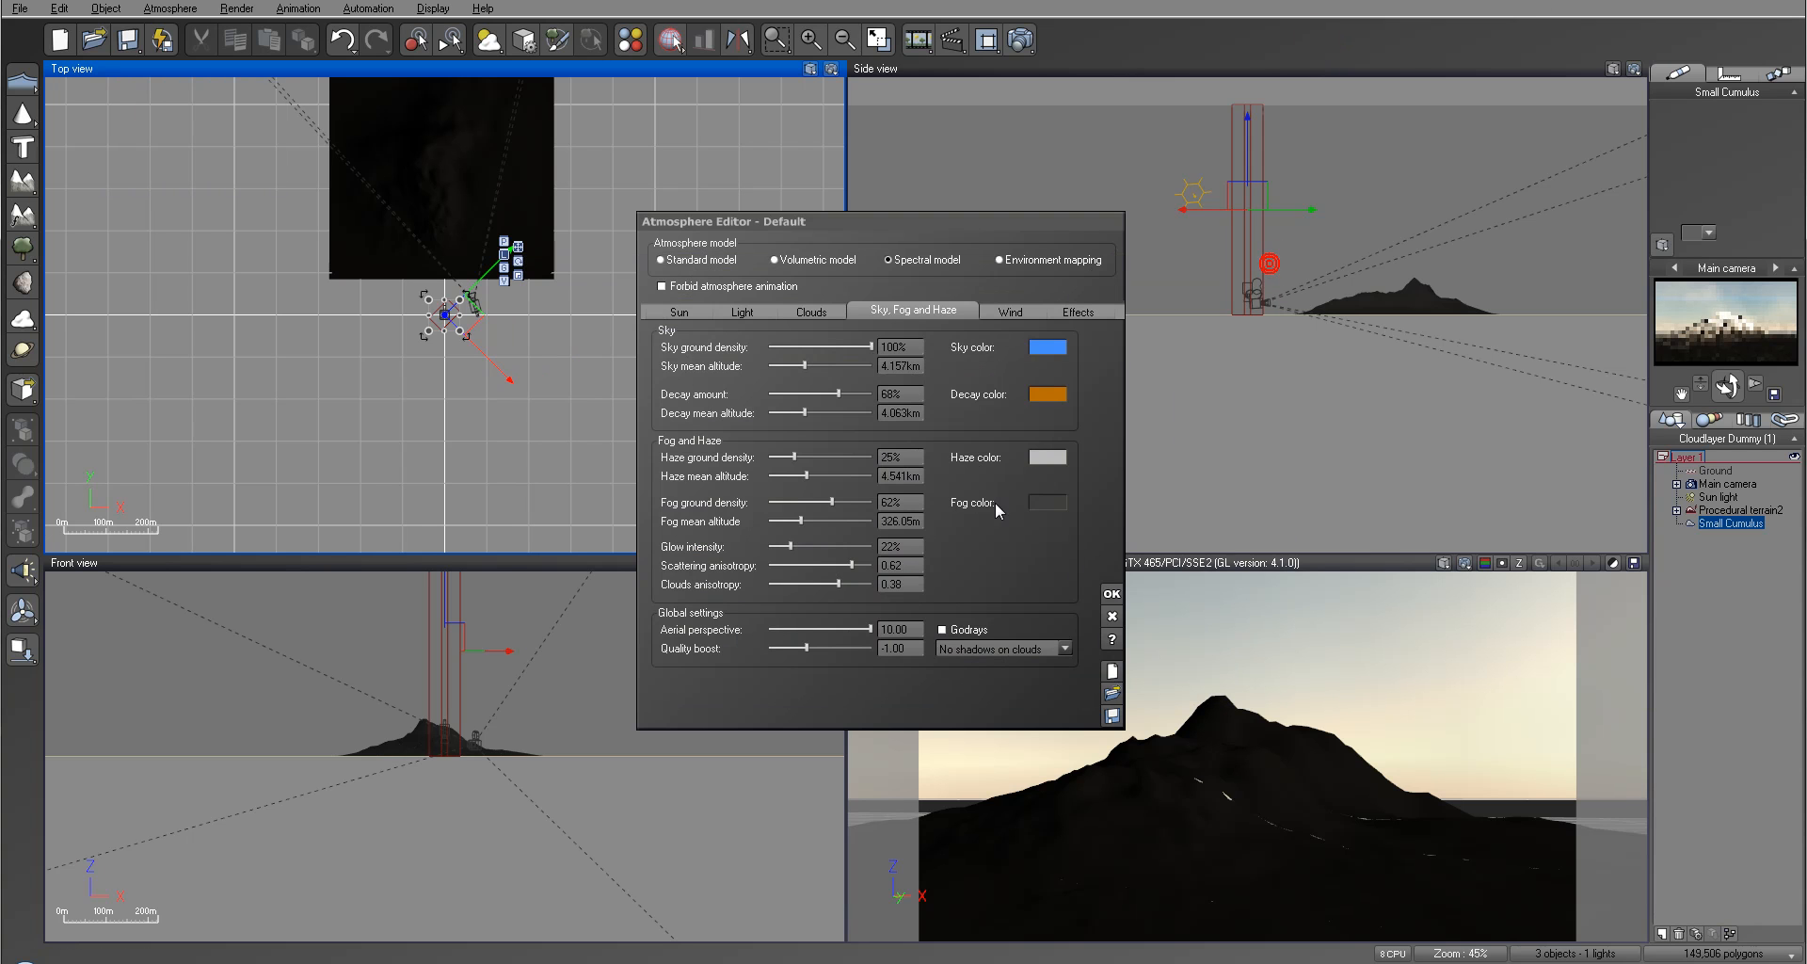
Step: Set glow intensity to 6%, scattering anisotropy to 0.82, fog ground density to 58% and fog mean altitude to about 191 m, and accept the atmosphere
{"action": "left_click_drag", "start_coordinate": [807, 545], "coordinate": [865, 560]}
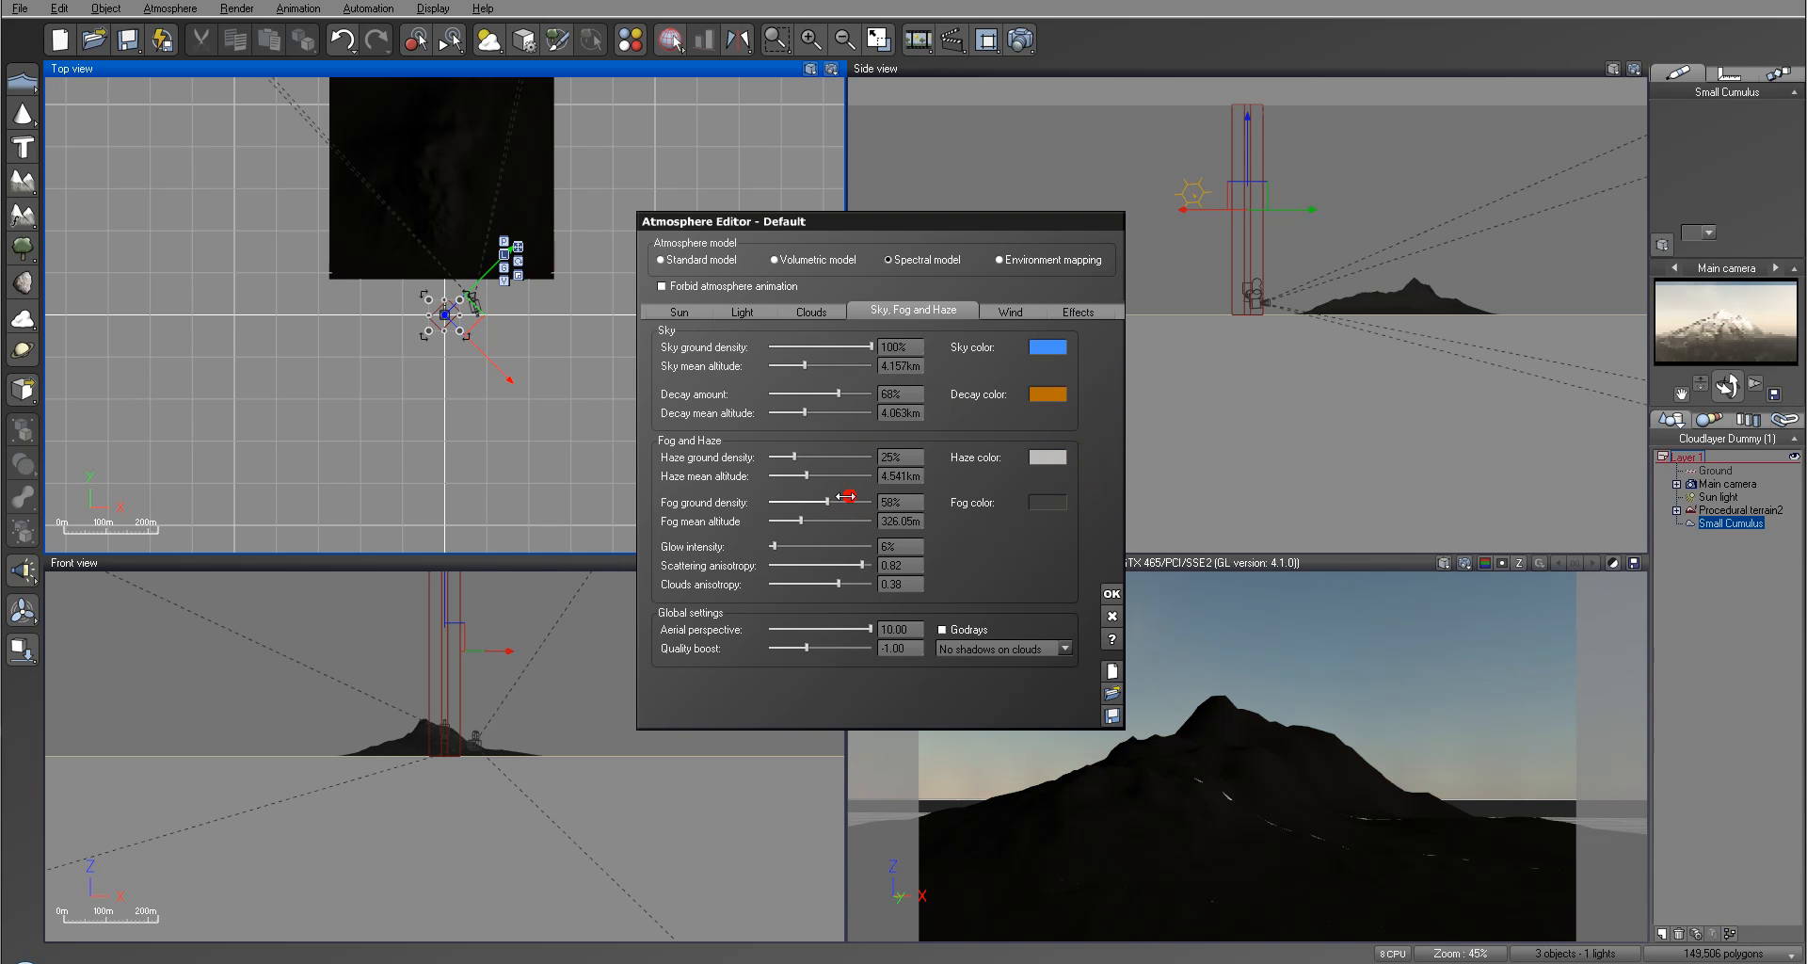
{"action": "left_click_drag", "start_coordinate": [837, 508], "coordinate": [835, 516]}
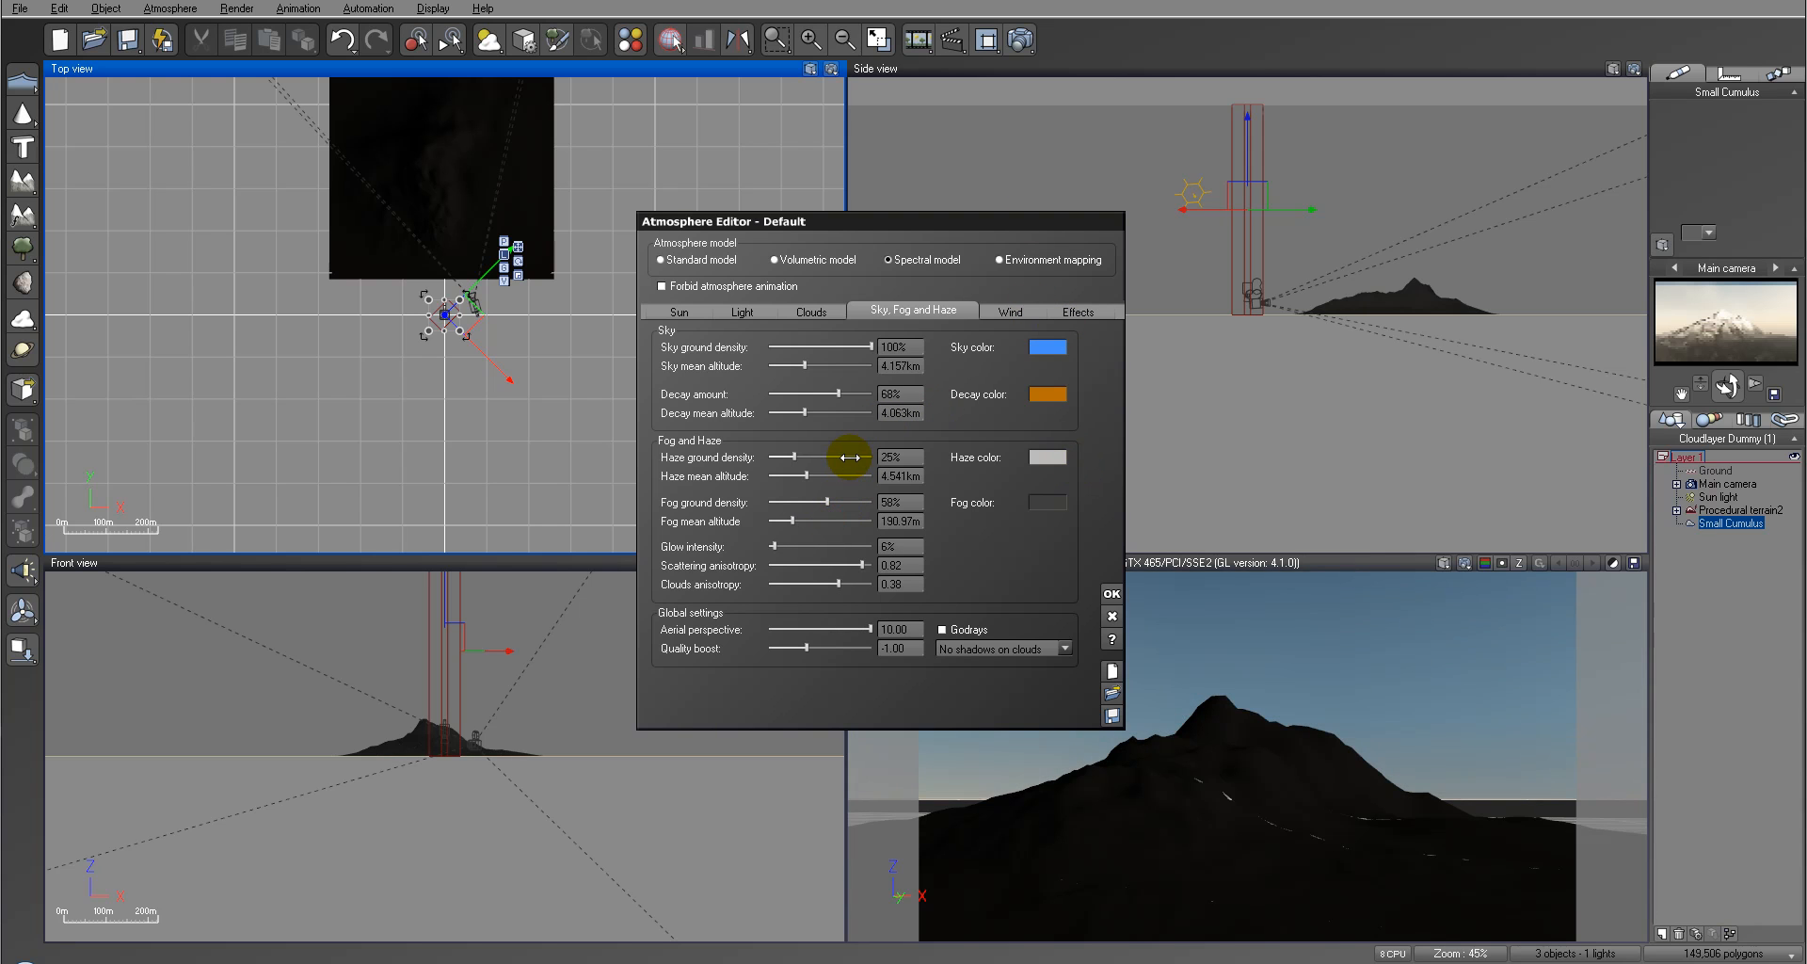
{"action": "left_click", "coordinate": [1111, 593]}
Step: Move the main camera closer to the mountain in the Side view at a height of about 34 m and rotate it to reframe the peak
{"action": "left_click", "coordinate": [1725, 482]}
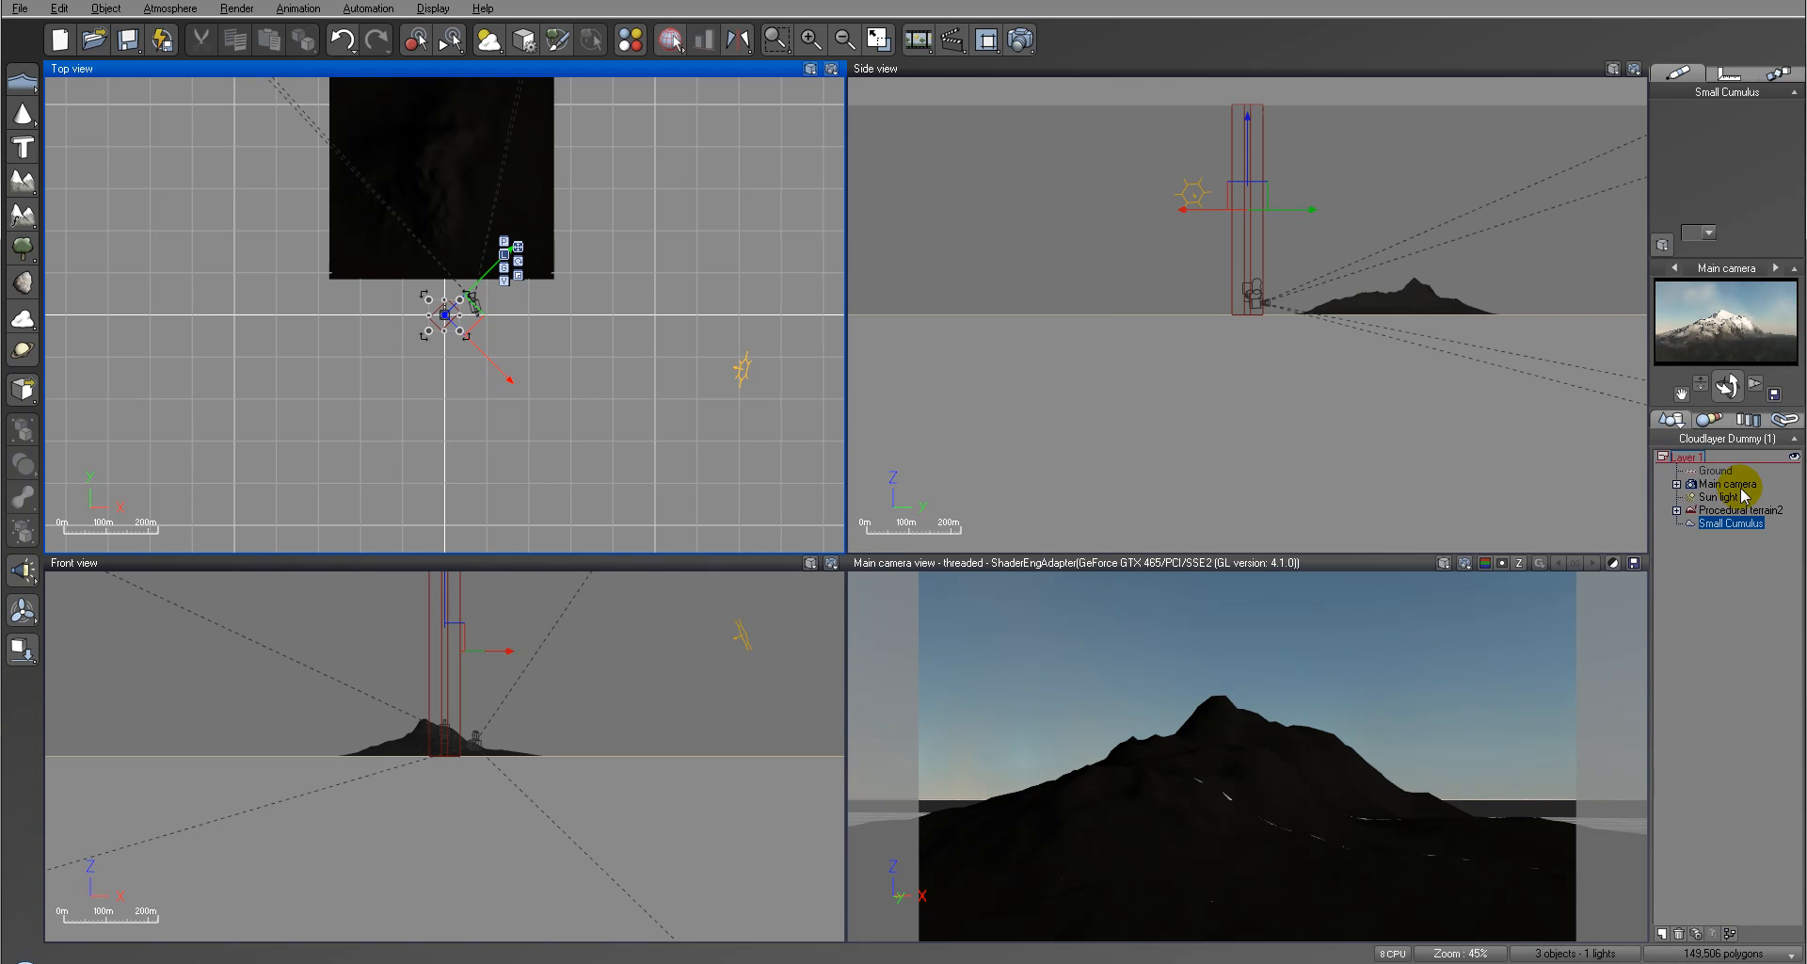
{"action": "scroll", "coordinate": [1182, 347], "scroll_direction": "up", "scroll_amount": 5}
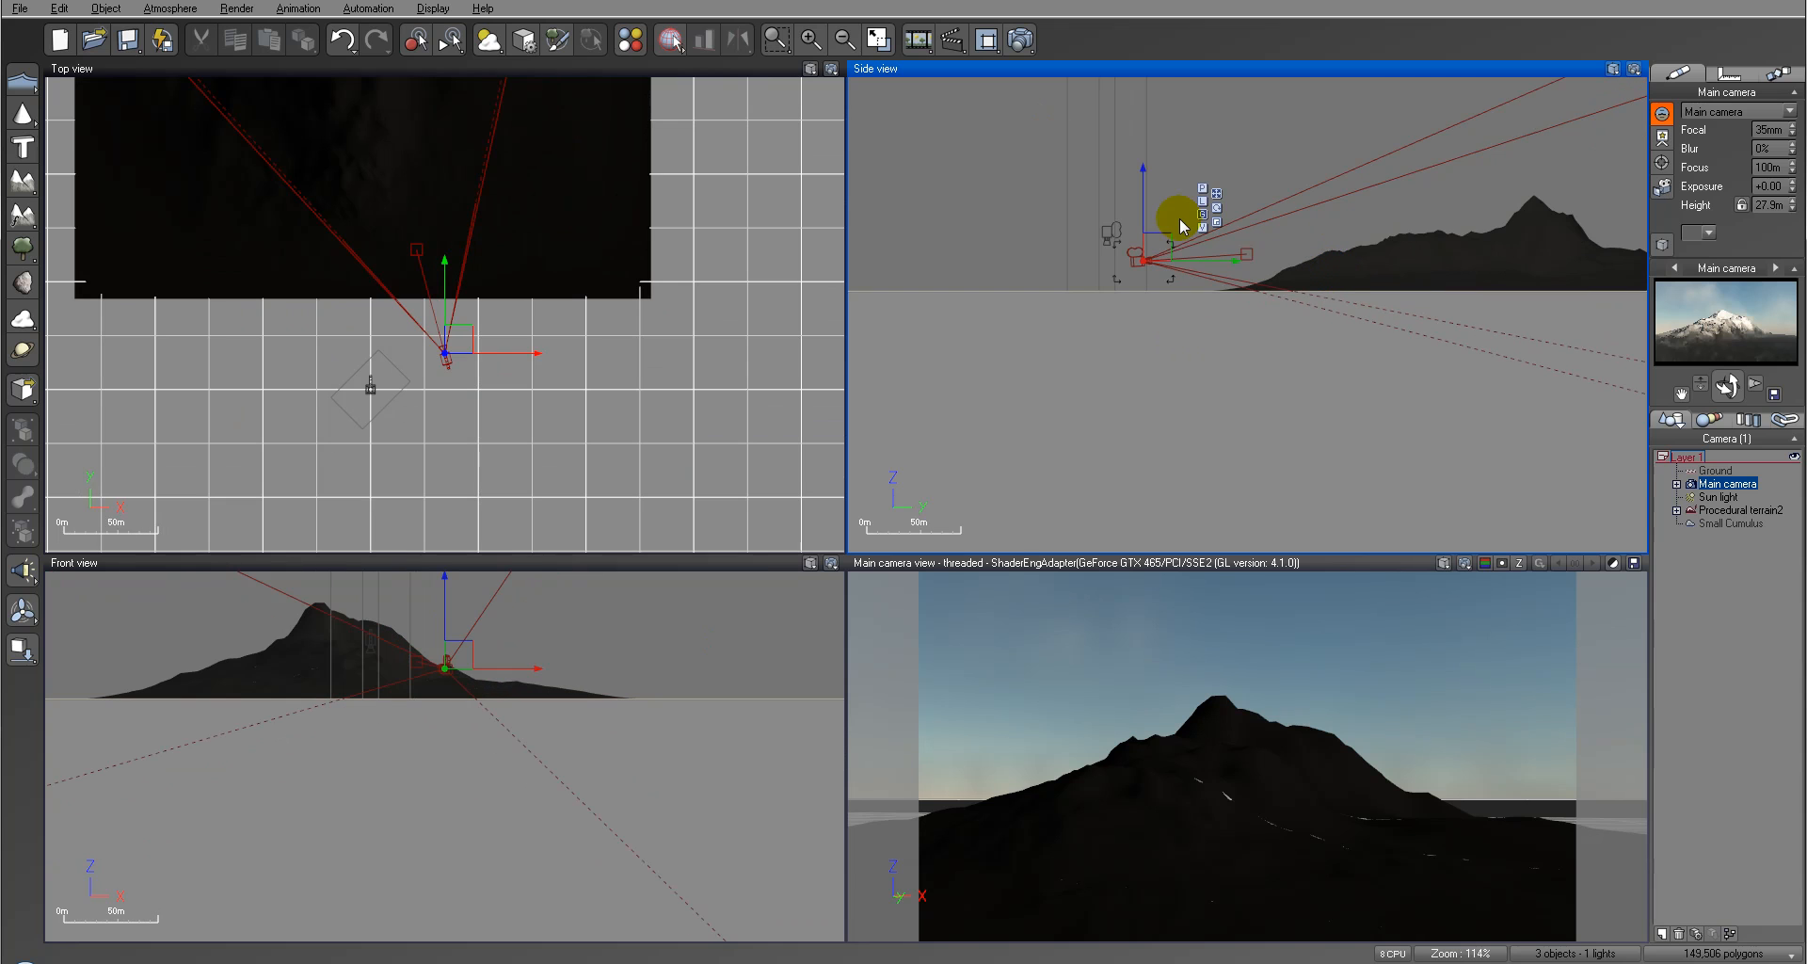
{"action": "left_click_drag", "start_coordinate": [1162, 238], "coordinate": [1207, 226]}
{"action": "left_click_drag", "start_coordinate": [1734, 382], "coordinate": [1724, 385]}
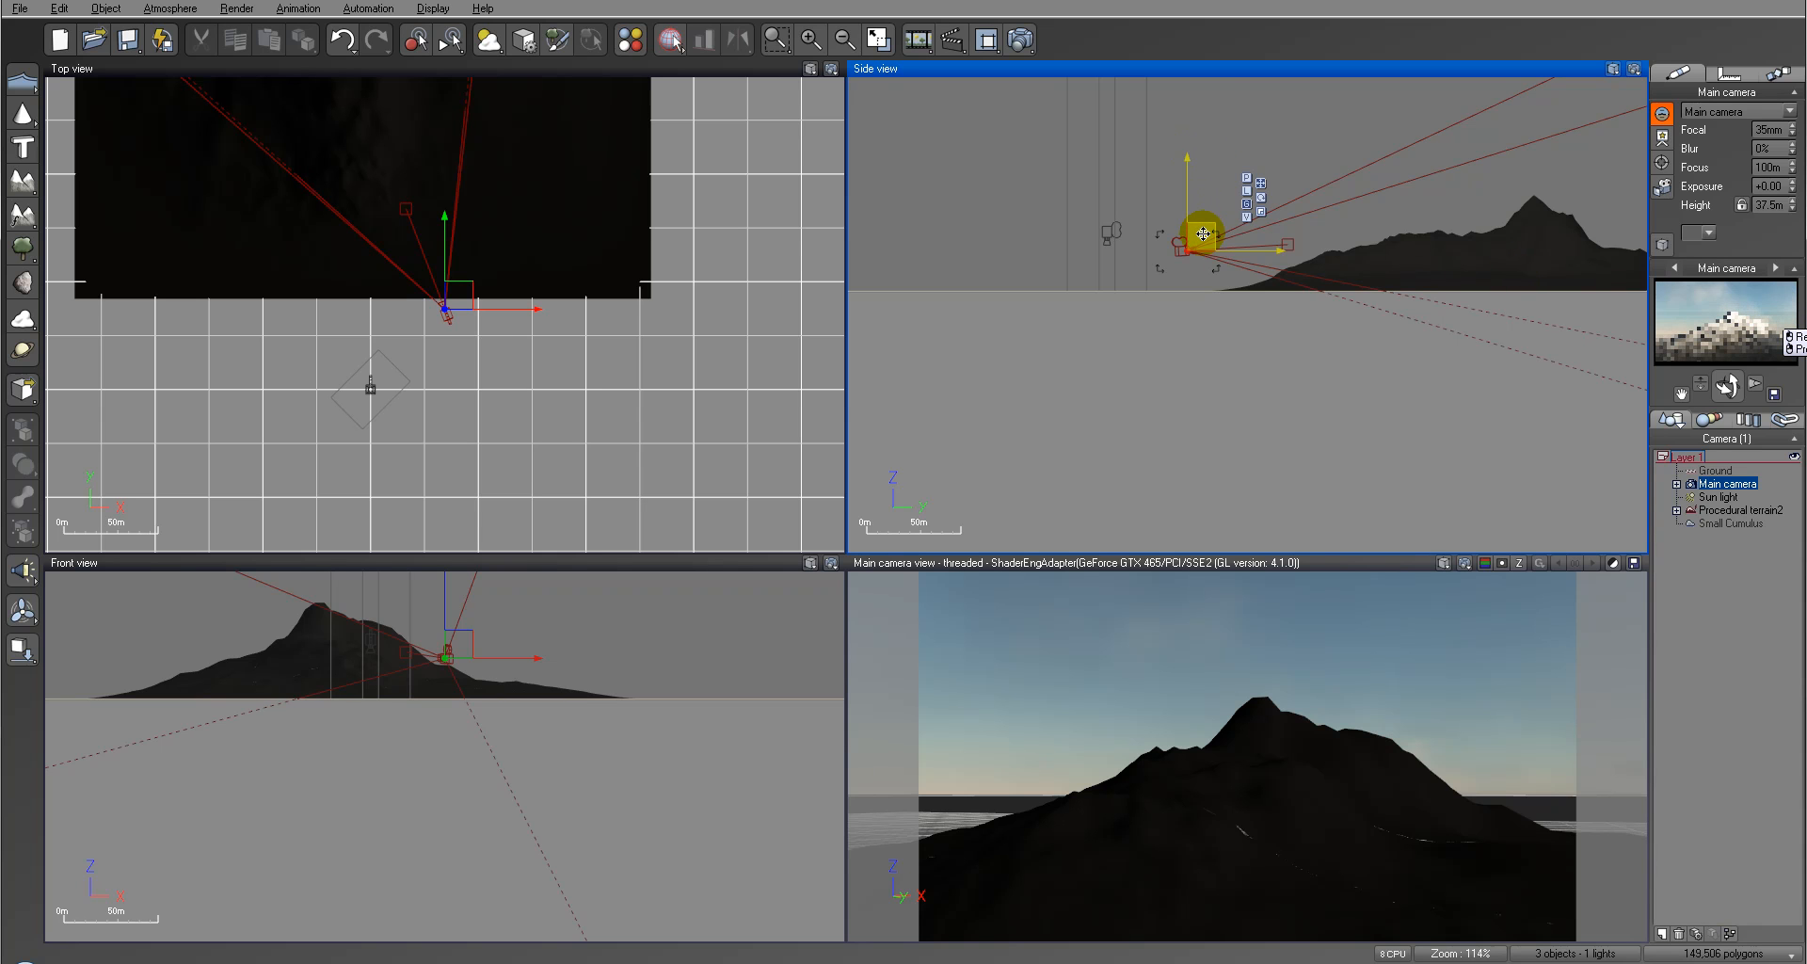
{"action": "left_click_drag", "start_coordinate": [1203, 236], "coordinate": [1204, 239]}
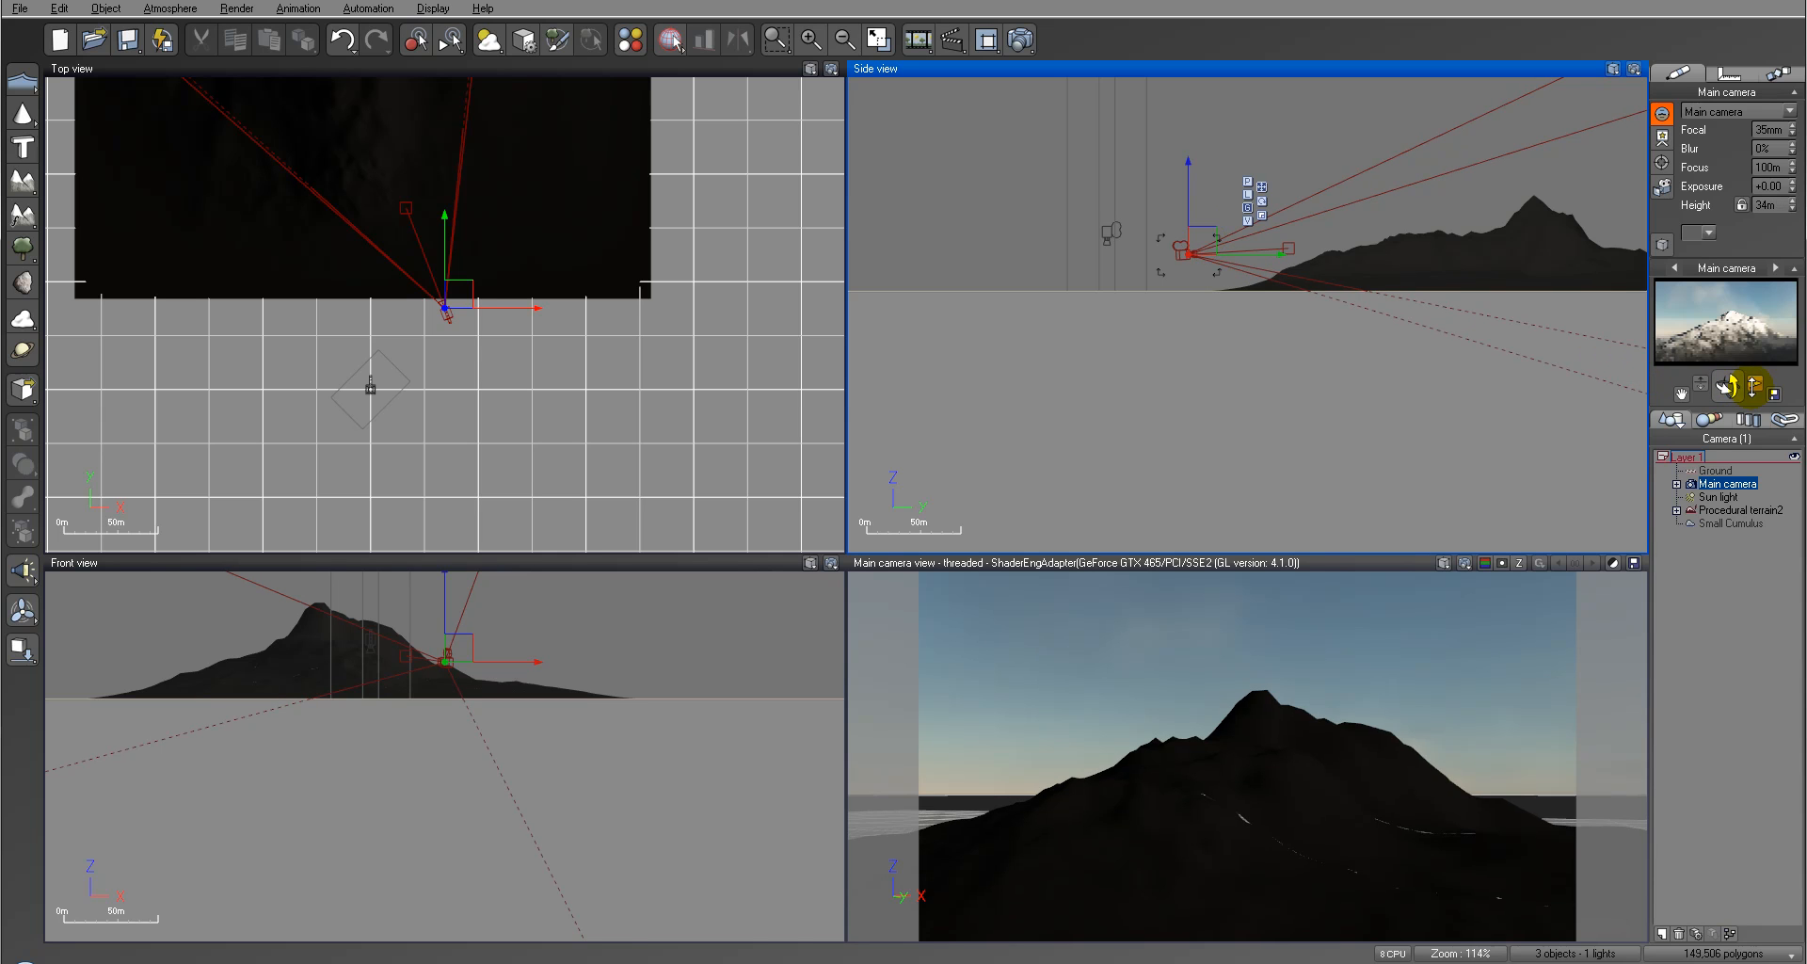
{"action": "left_click_drag", "start_coordinate": [1728, 386], "coordinate": [1731, 395]}
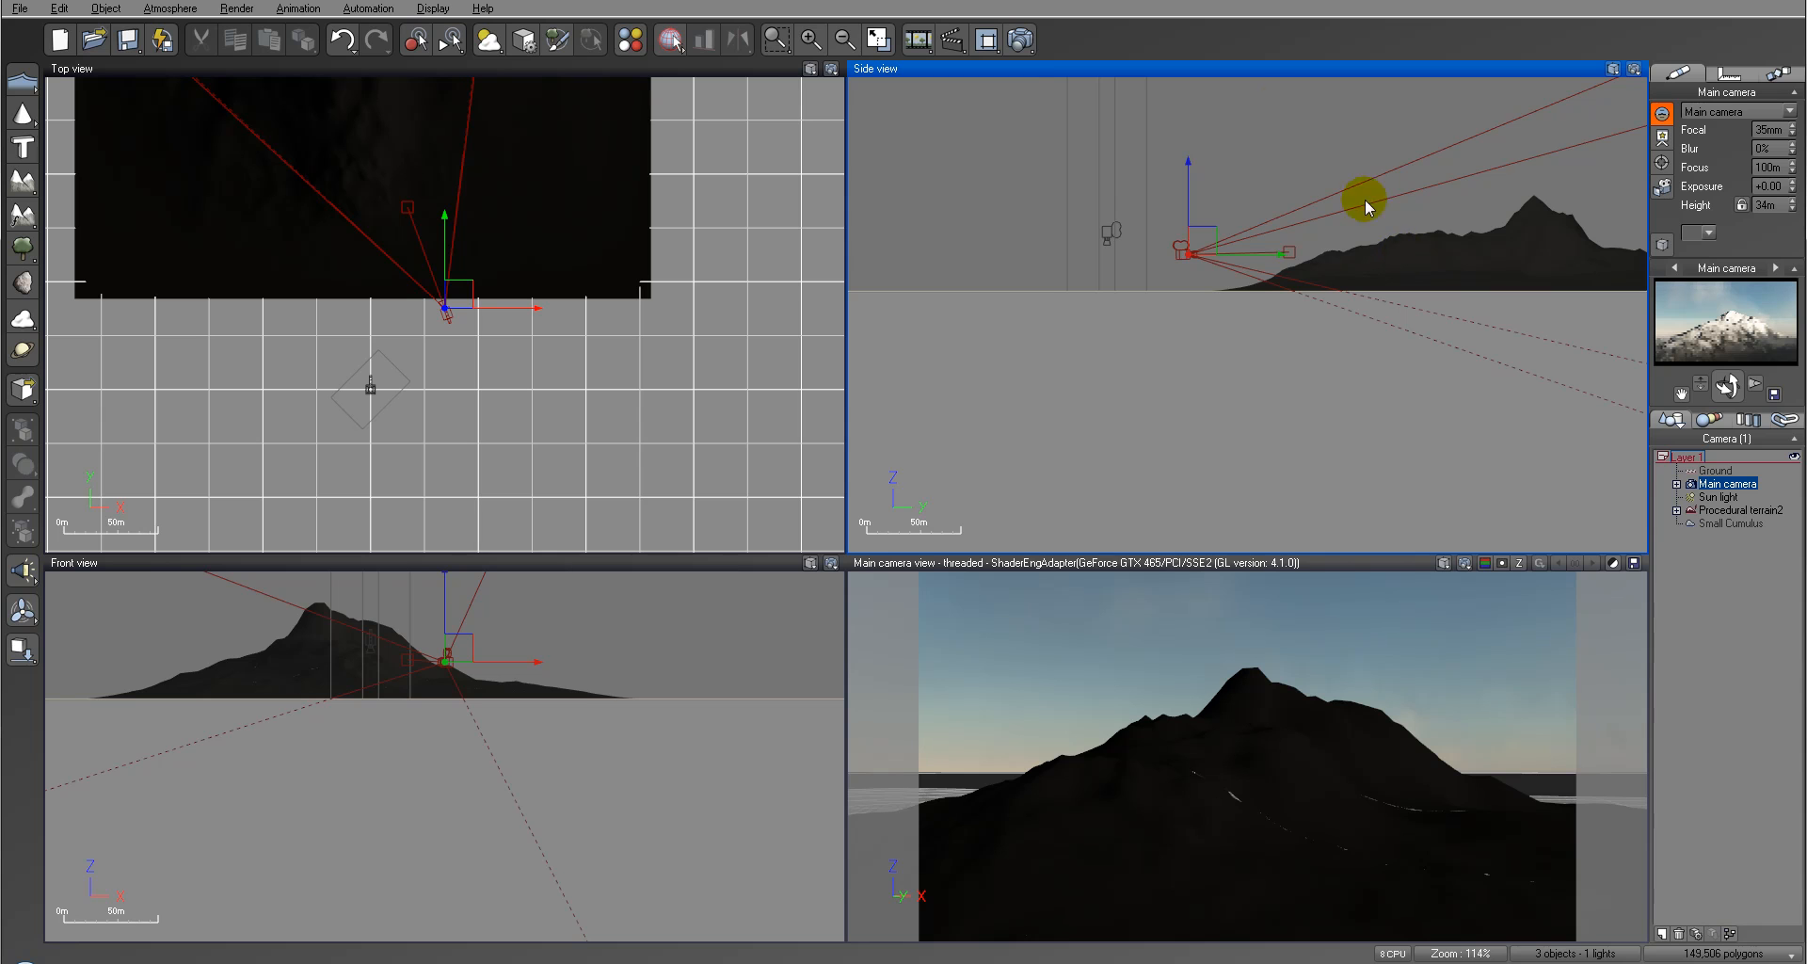
Step: Render the scene to screen at Final quality and 800x450, and accept the default post-render options
{"action": "left_click", "coordinate": [1020, 41]}
{"action": "left_click", "coordinate": [646, 161]}
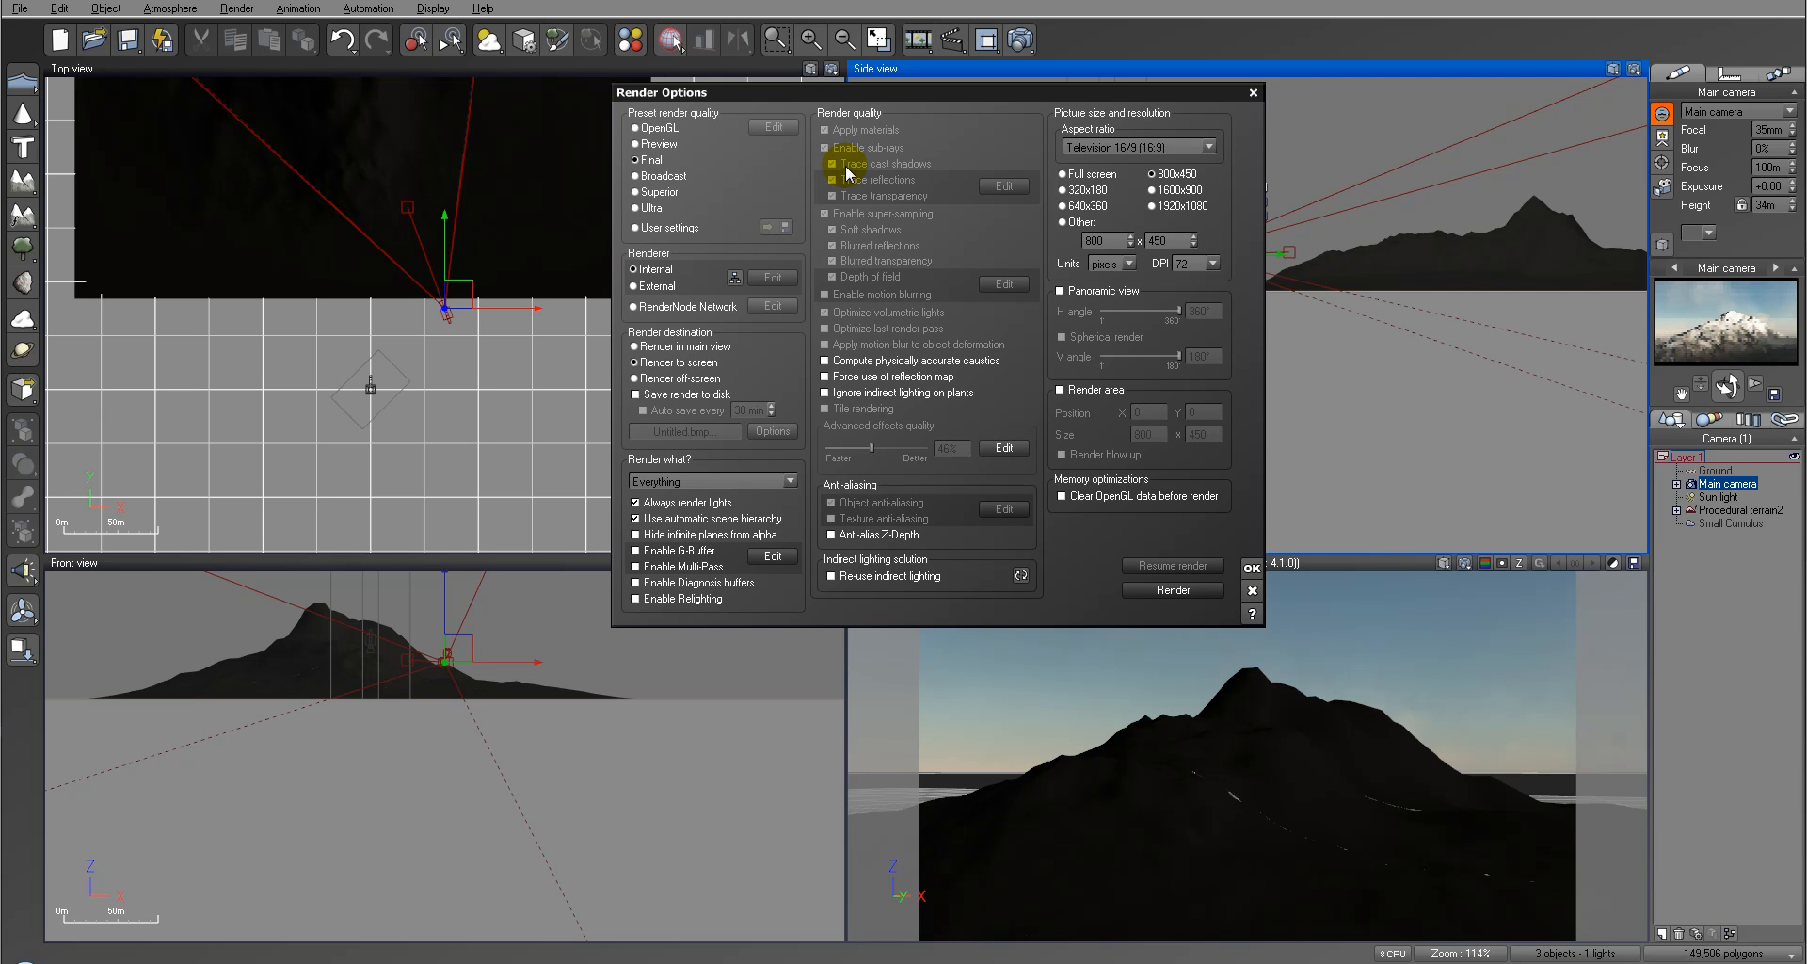
{"action": "left_click", "coordinate": [1173, 589]}
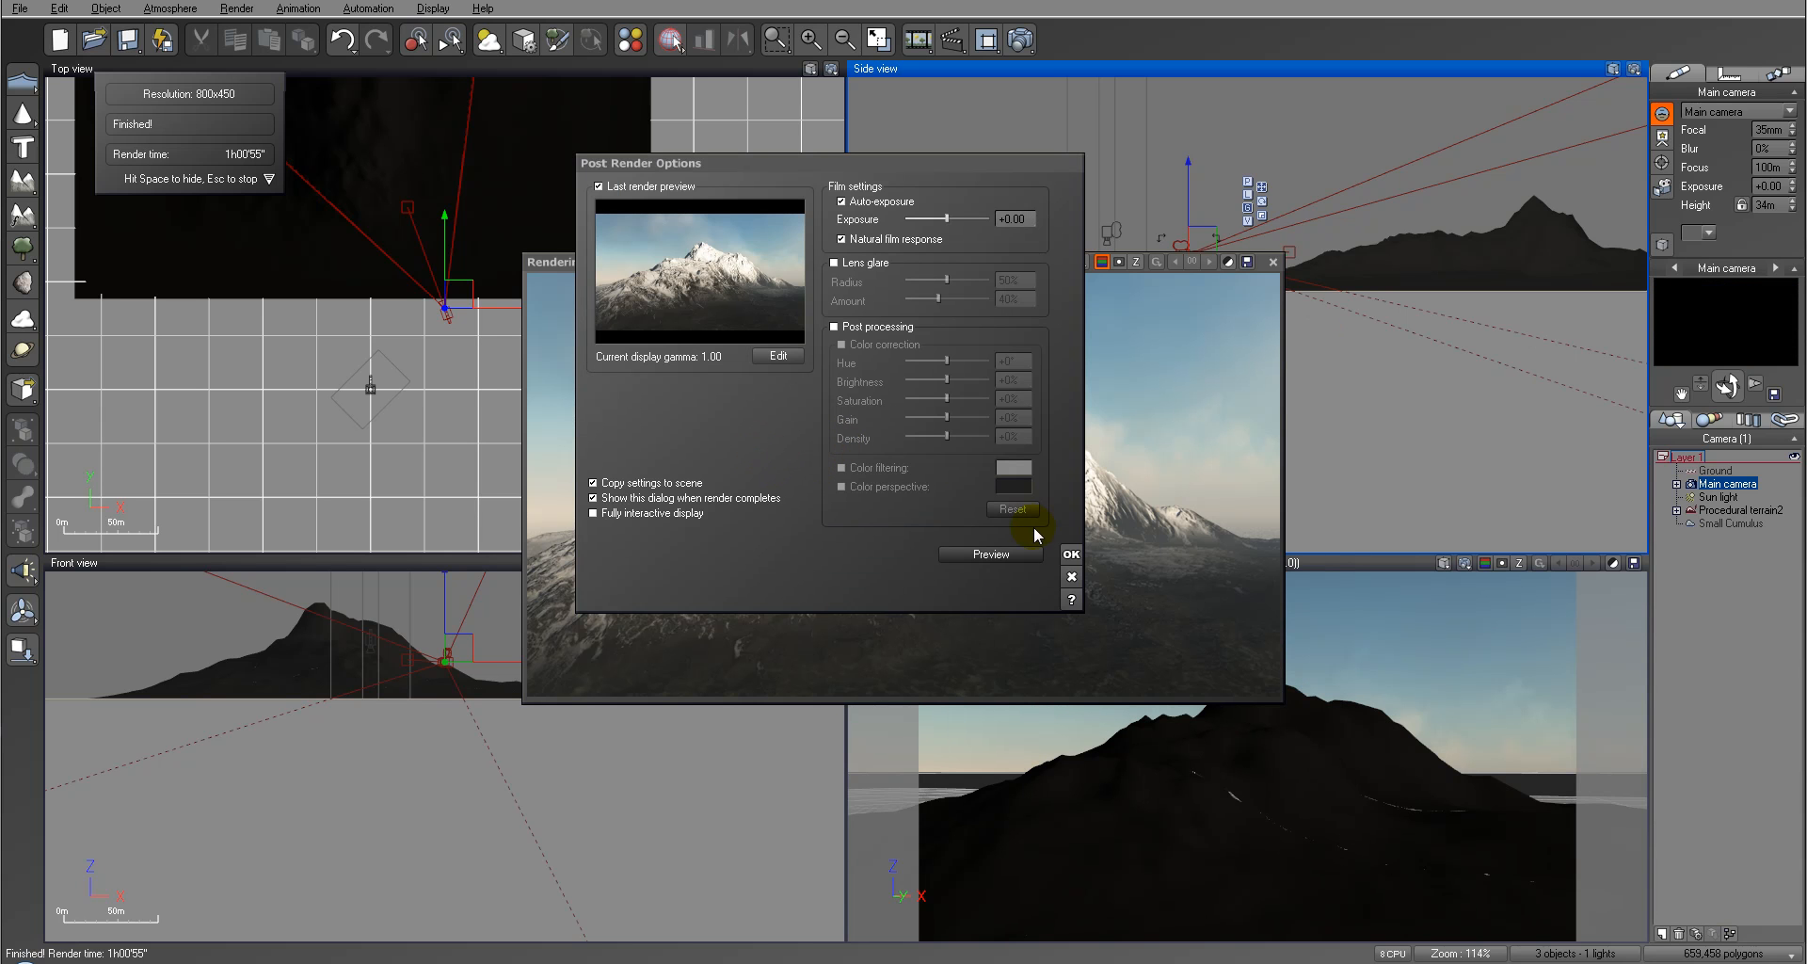
{"action": "left_click", "coordinate": [1072, 556]}
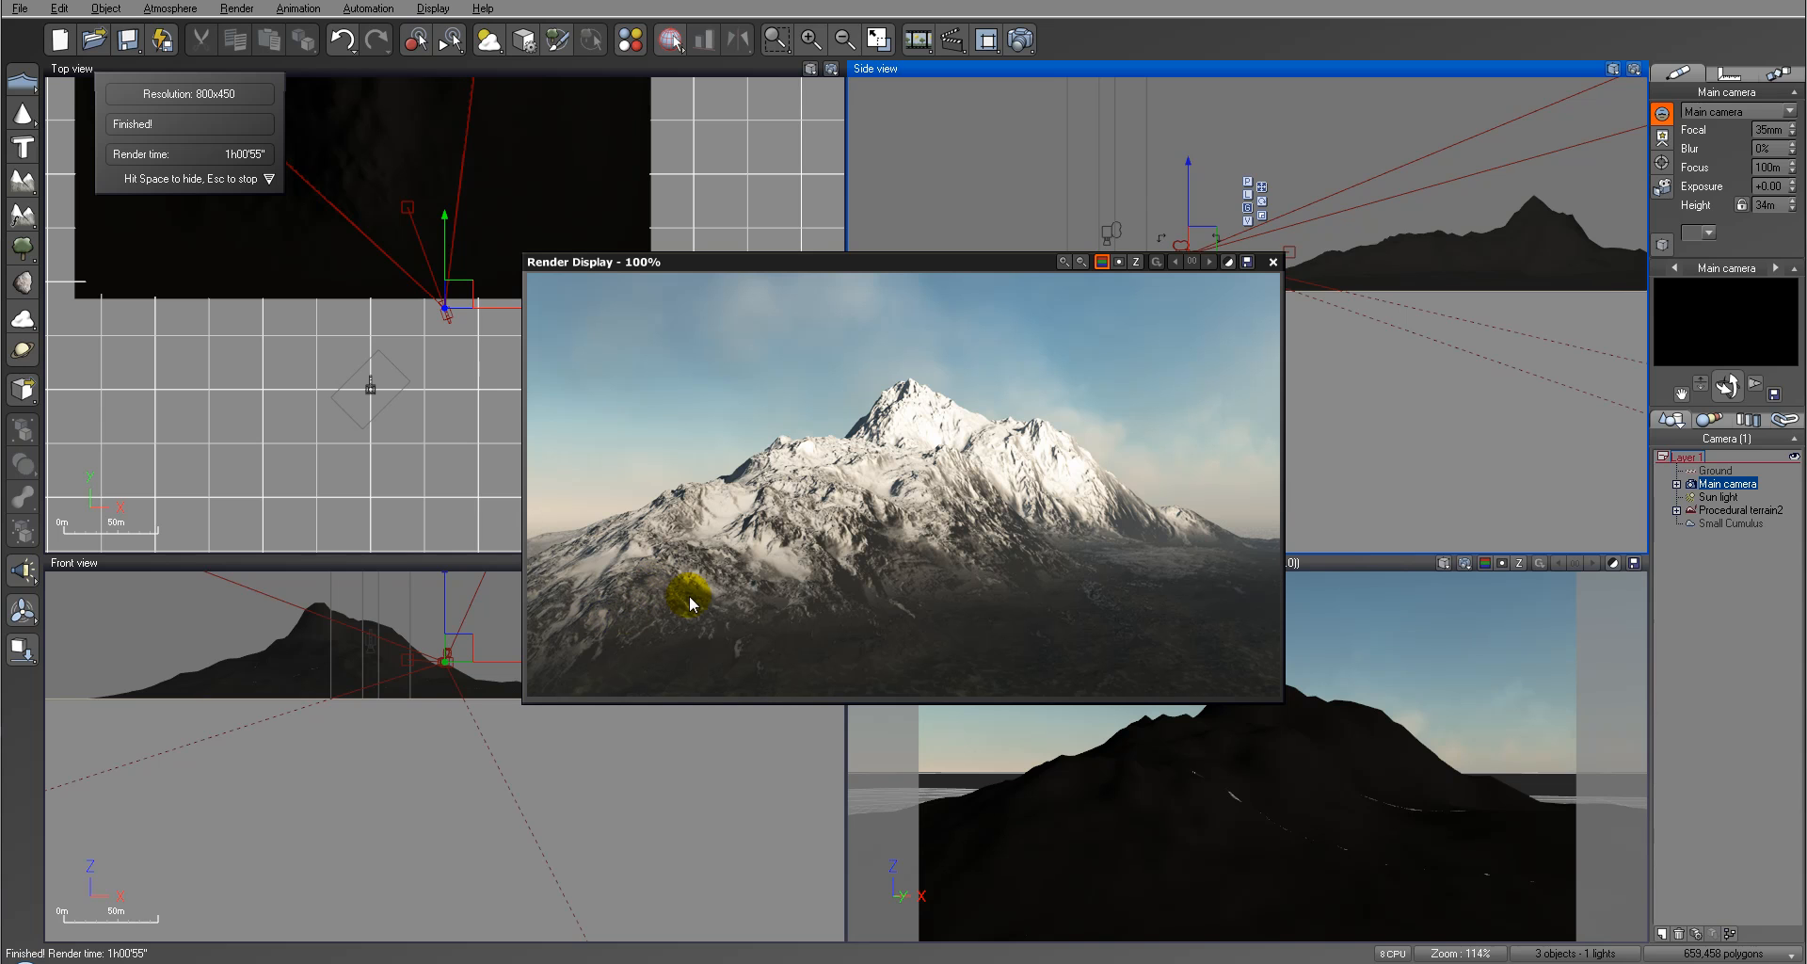